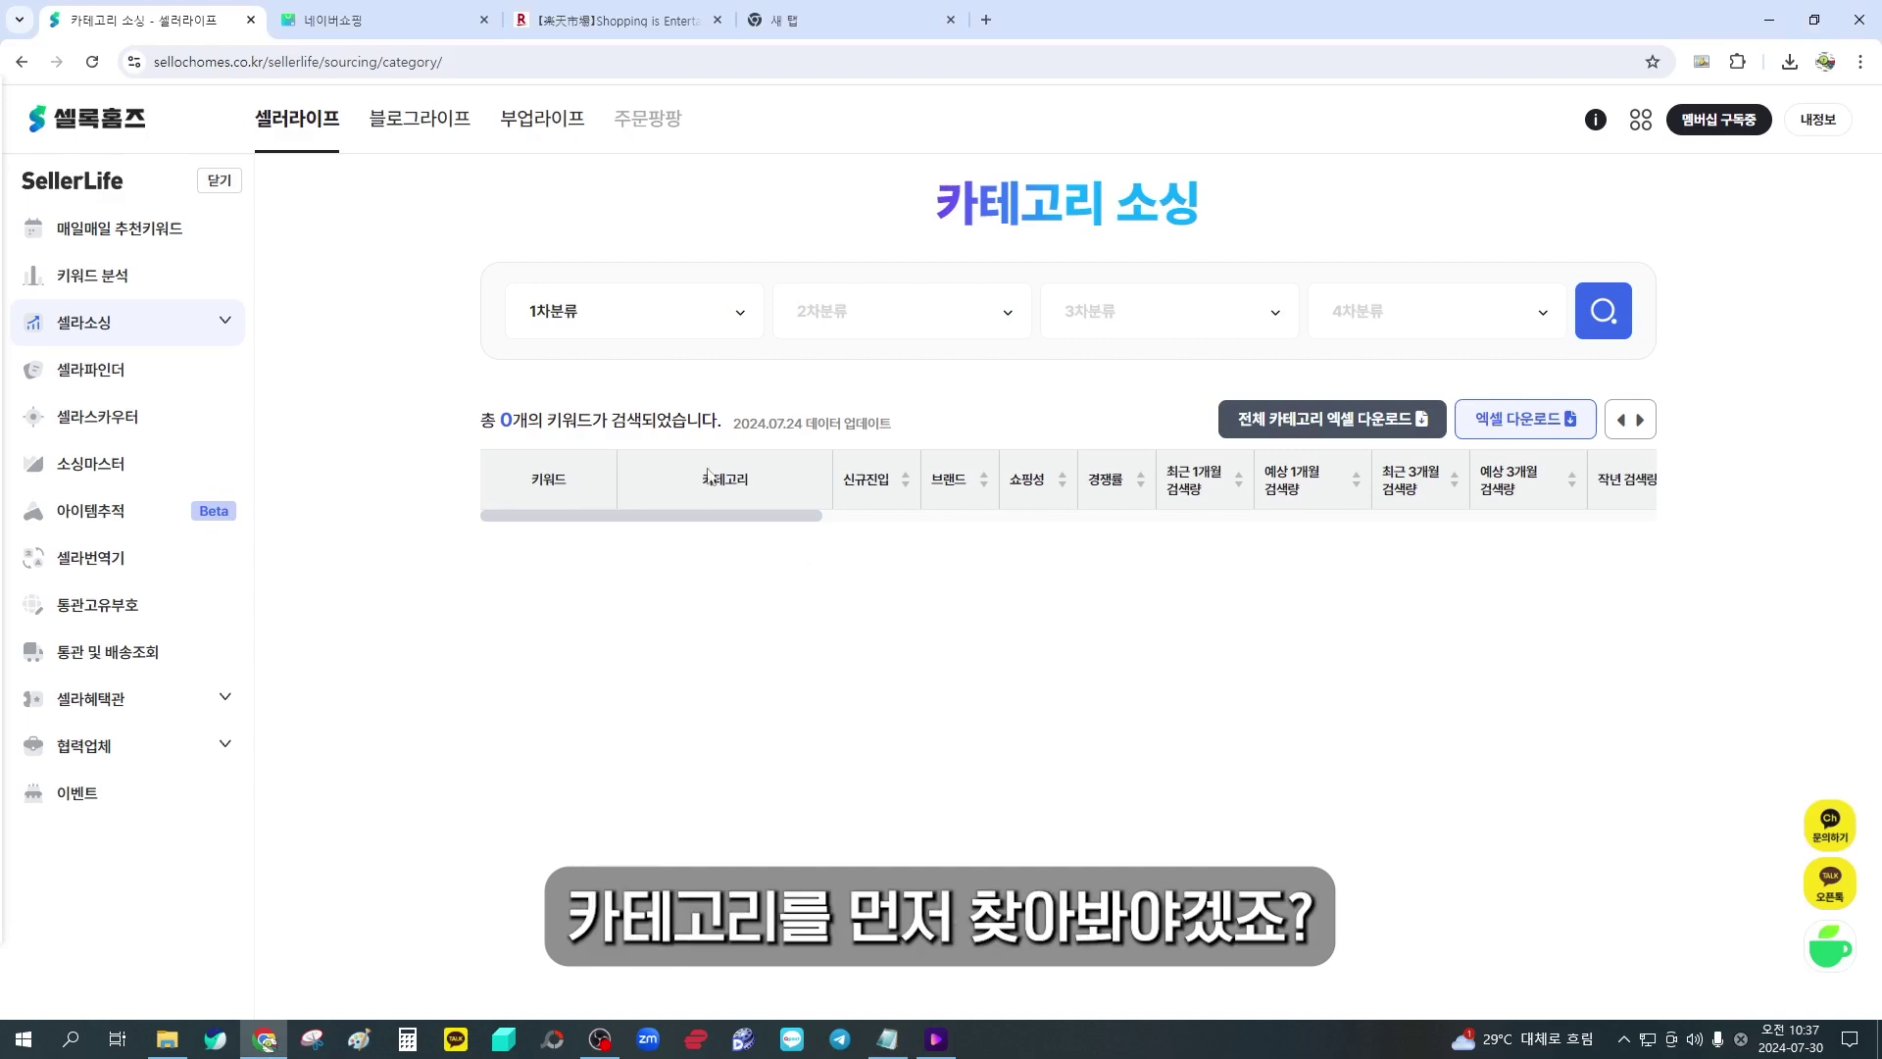
Browse the first-level categories and choose 스포츠/레저
click(702, 325)
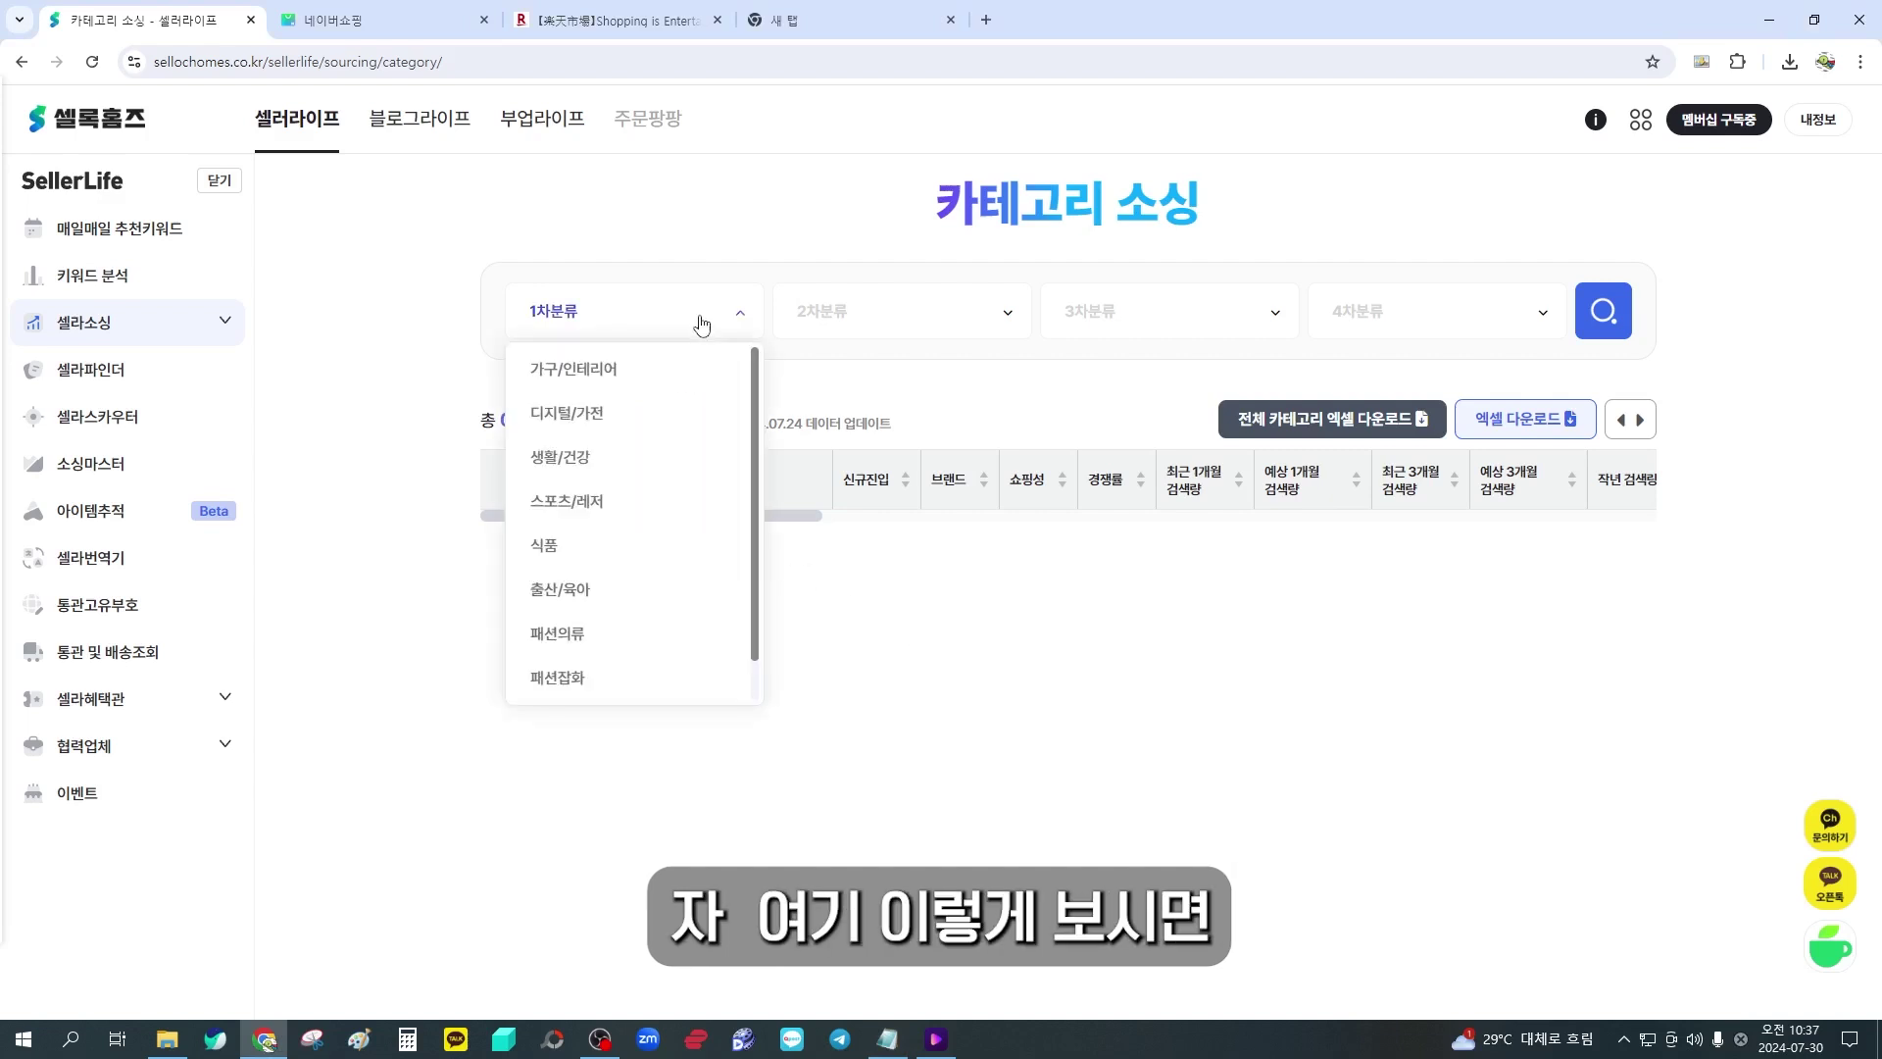
scroll(657, 436, down, 1)
scroll(638, 434, up, 1)
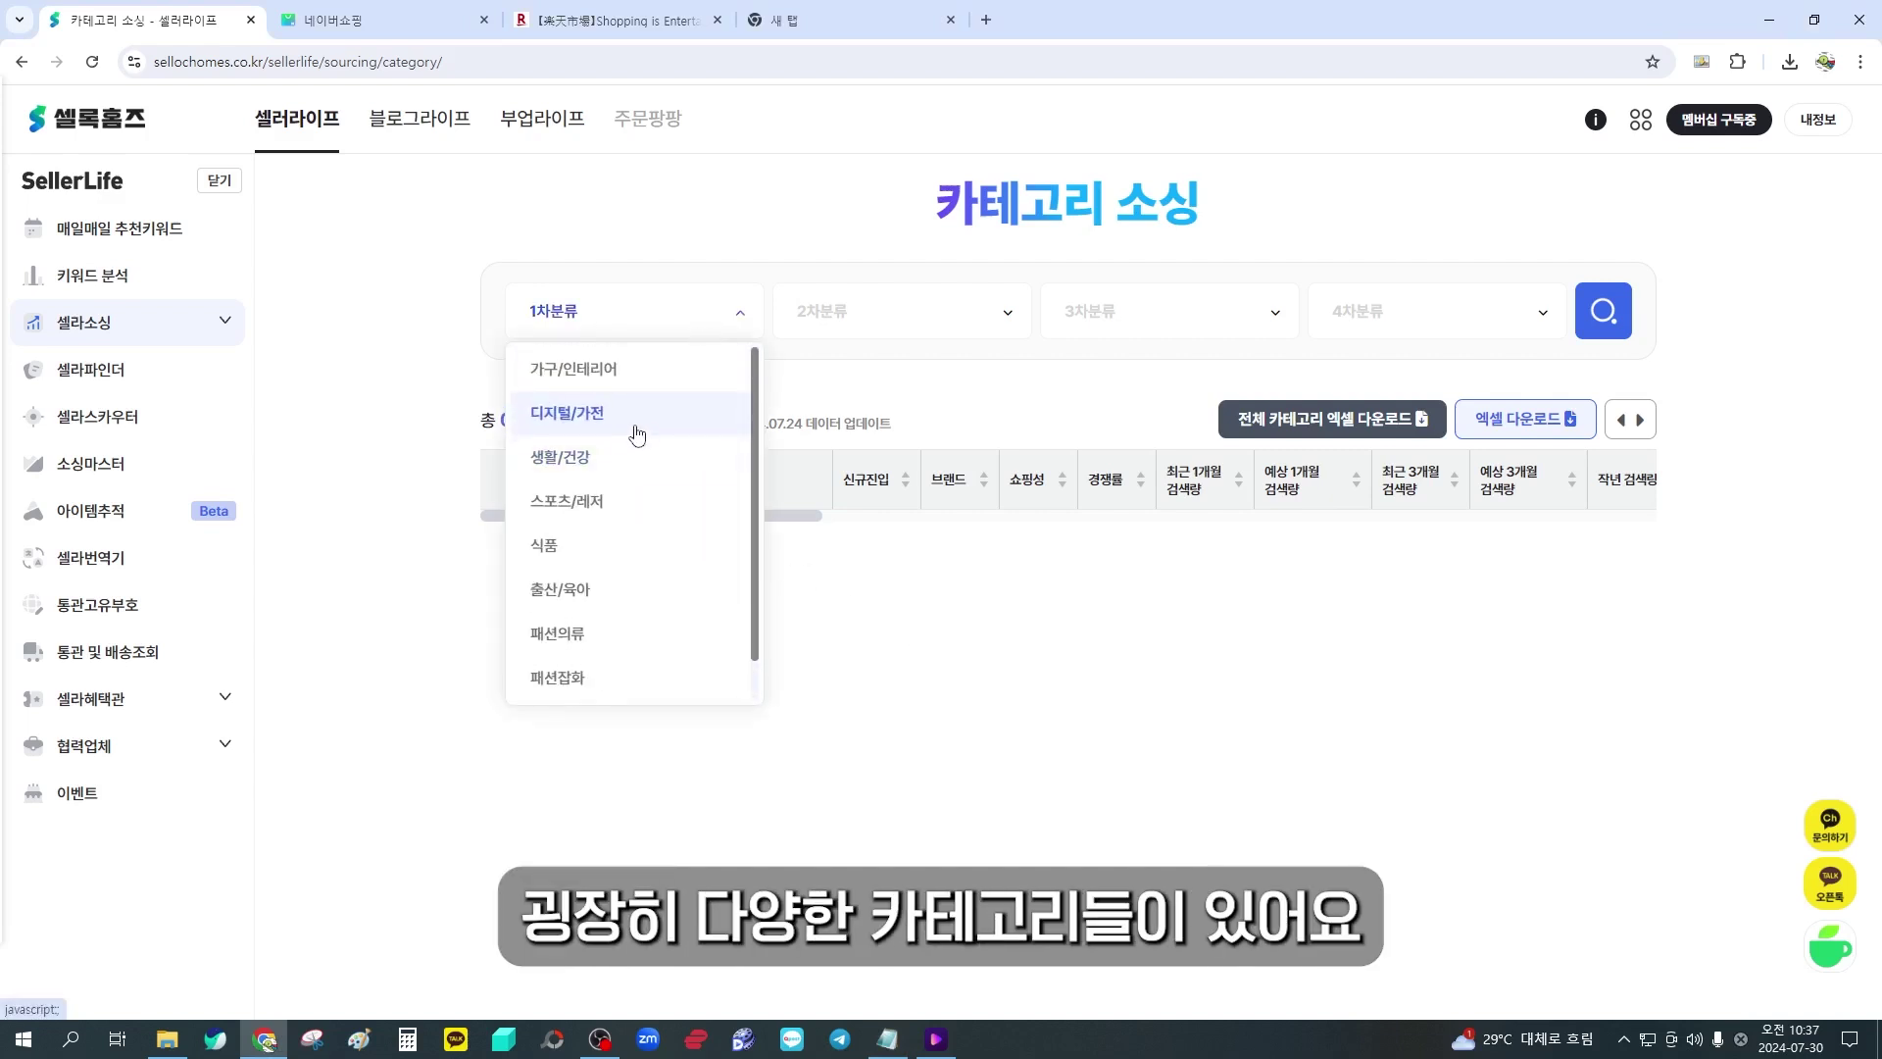
scroll(601, 429, down, 1)
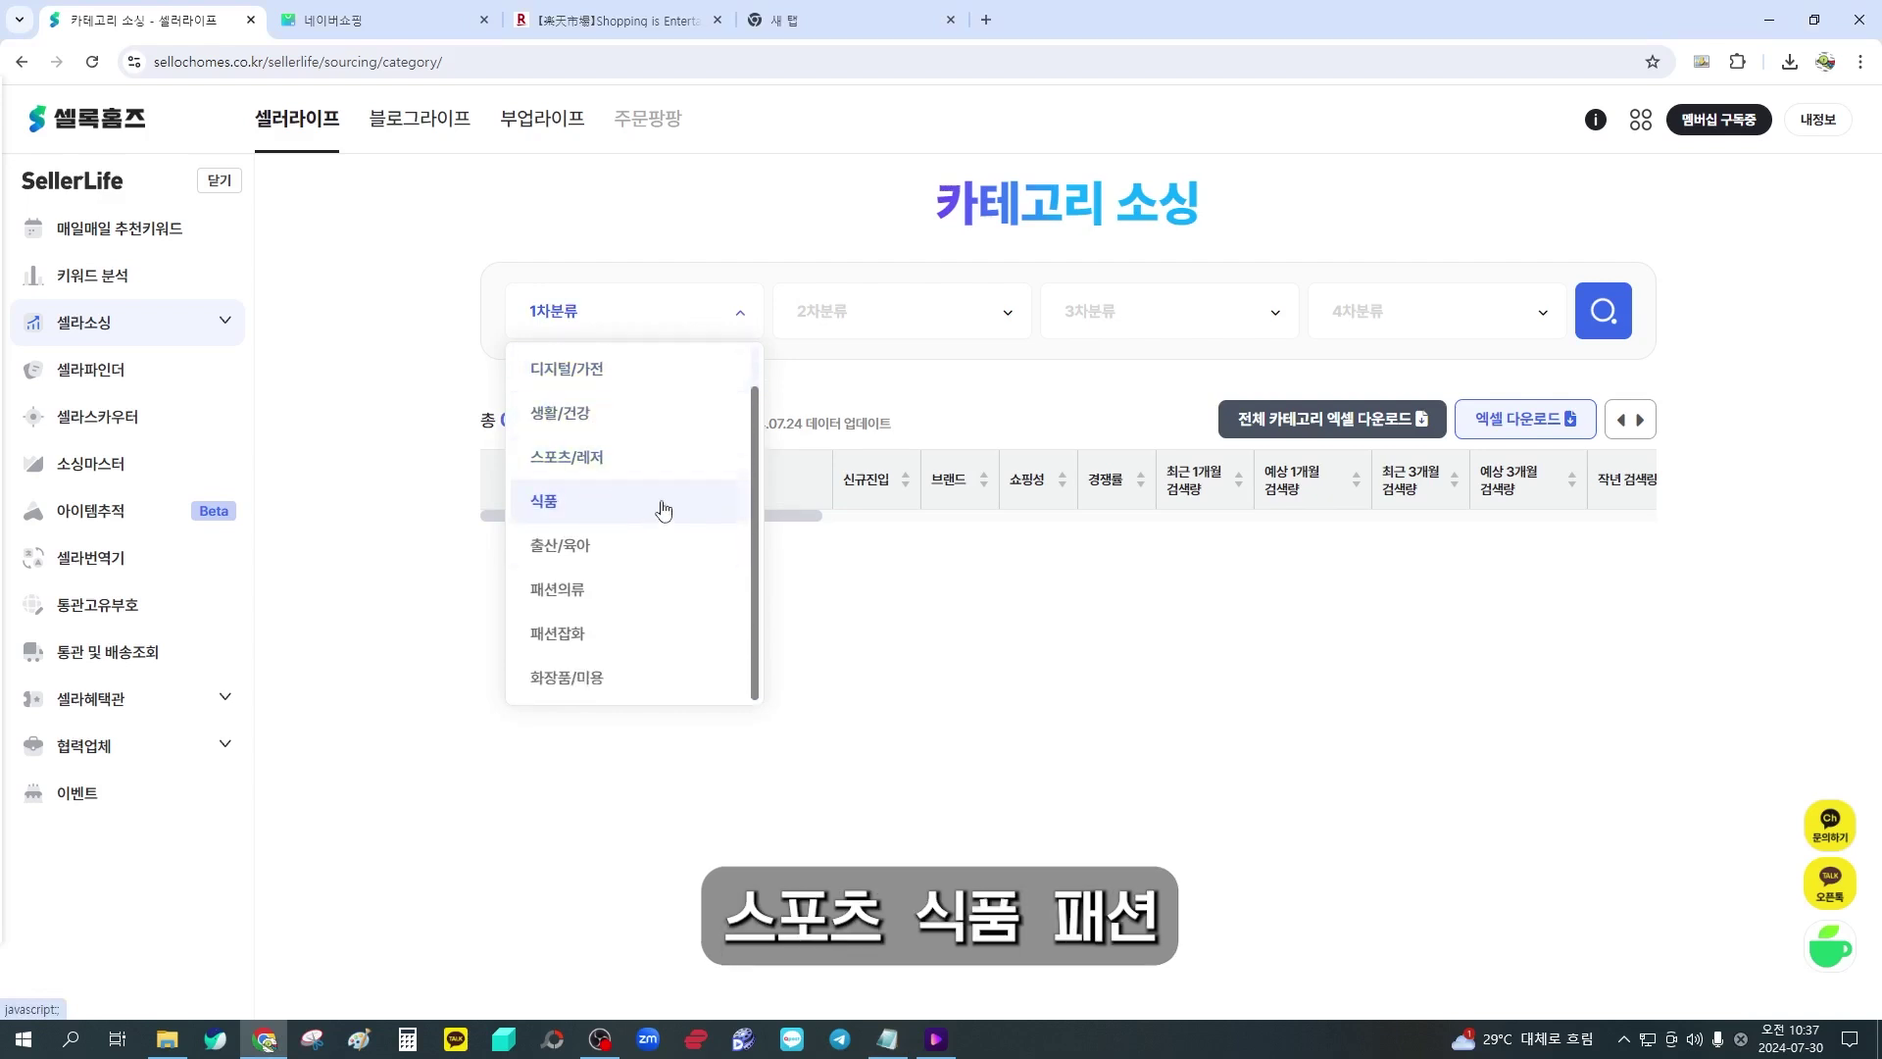
scroll(591, 613, up, 1)
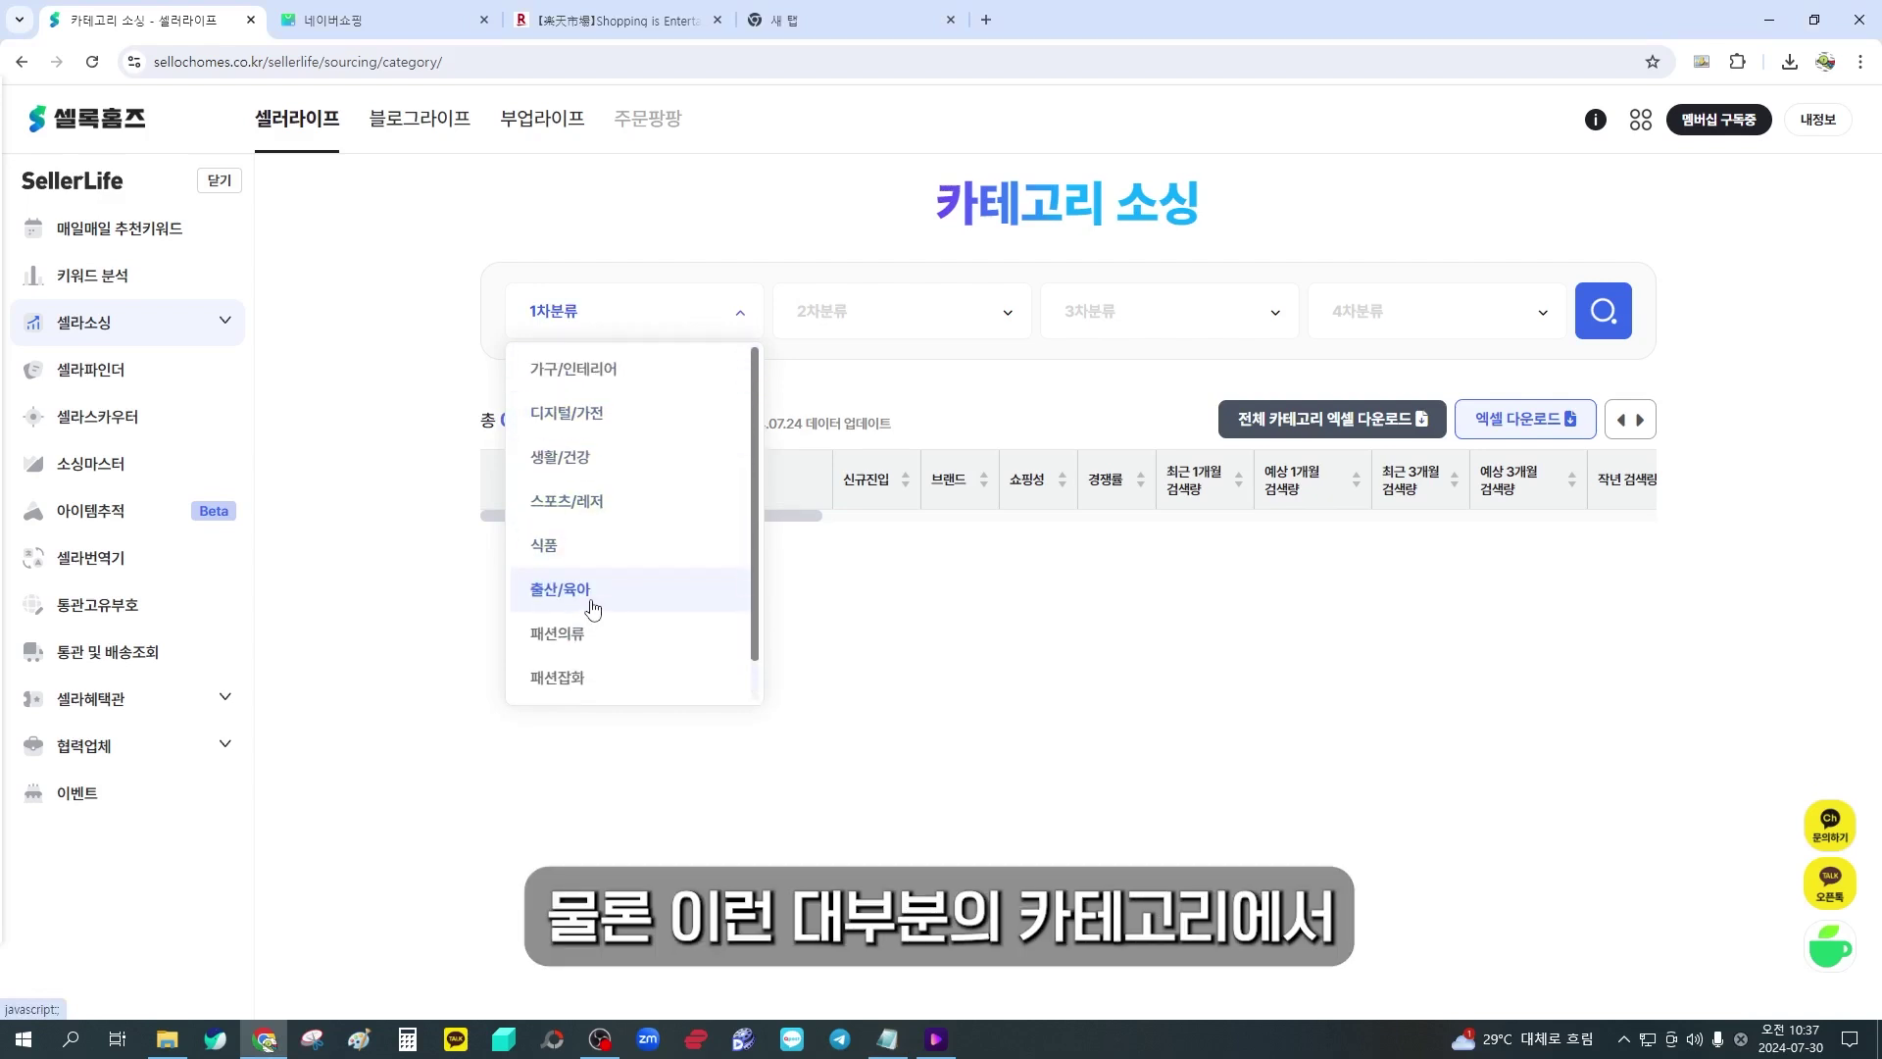
scroll(595, 561, down, 1)
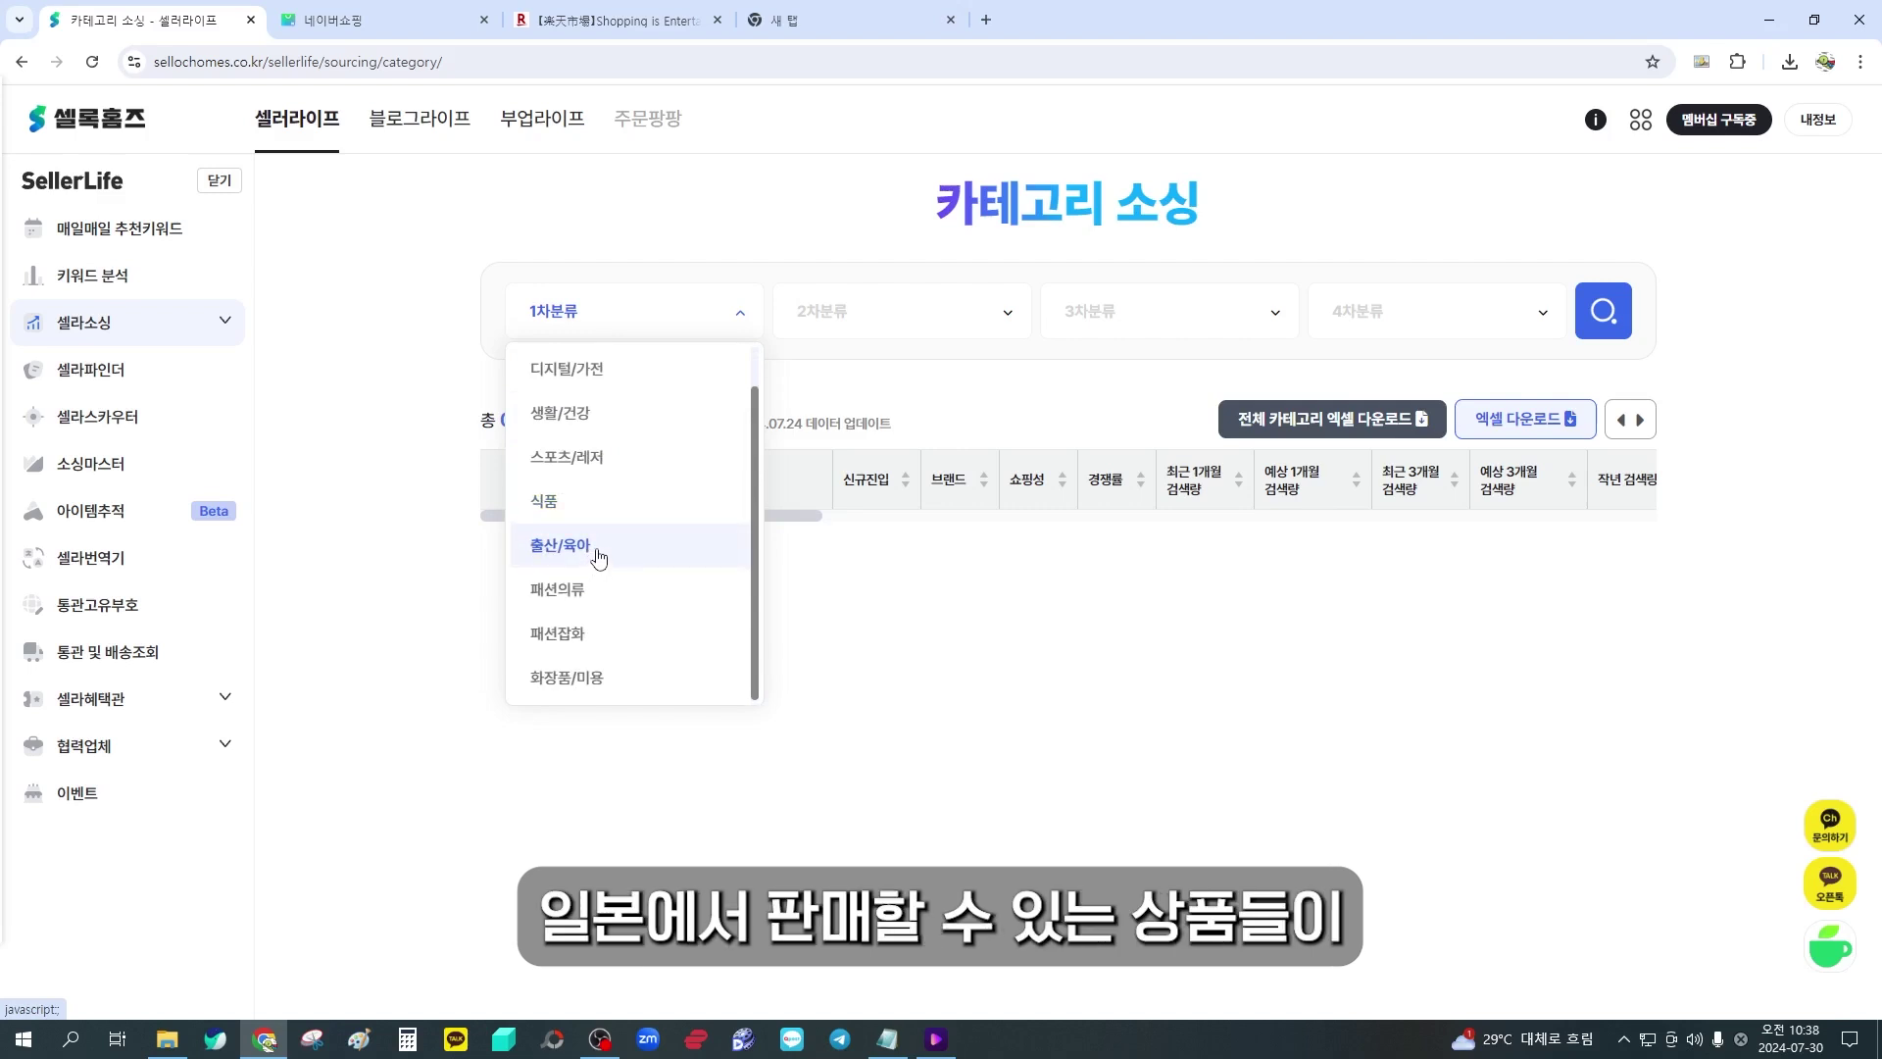
scroll(600, 544, up, 1)
scroll(601, 530, down, 1)
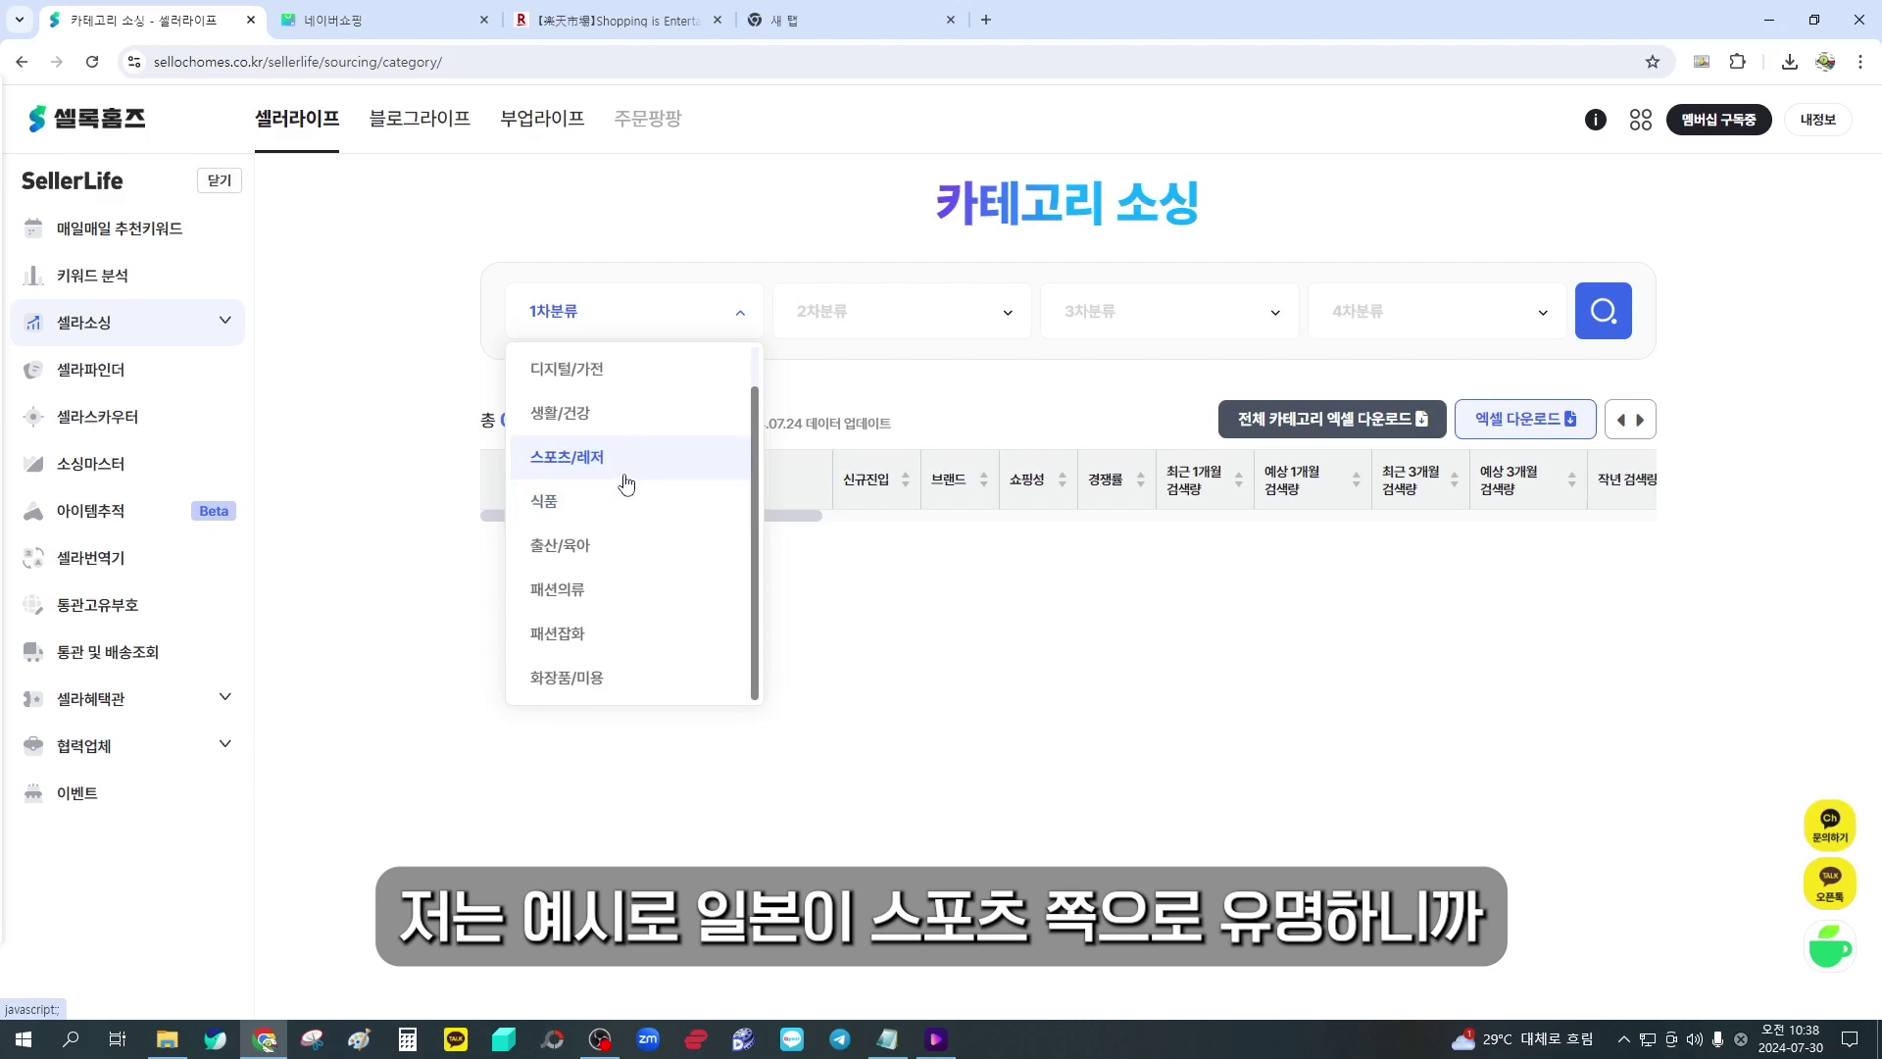
click(625, 483)
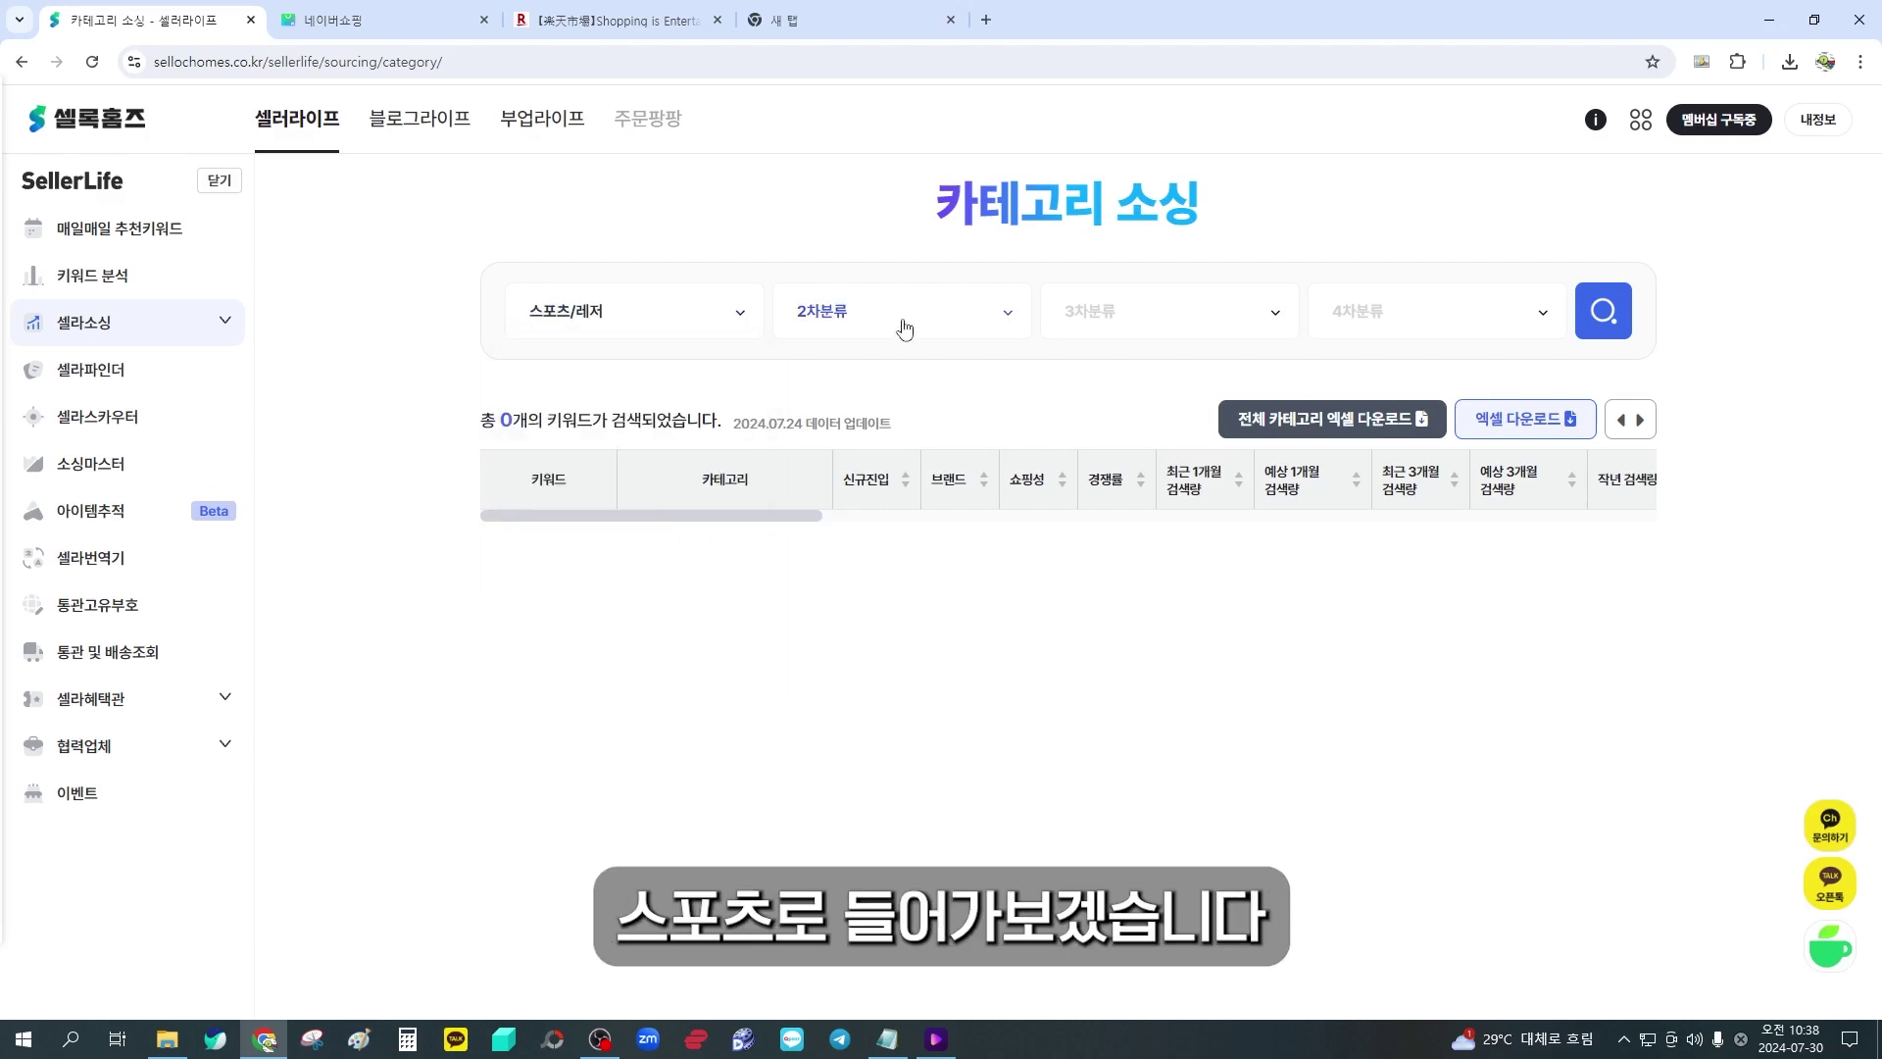
Set the second-level category to 등산 and open the list of third-level categories
click(900, 328)
scroll(897, 412, down, 7)
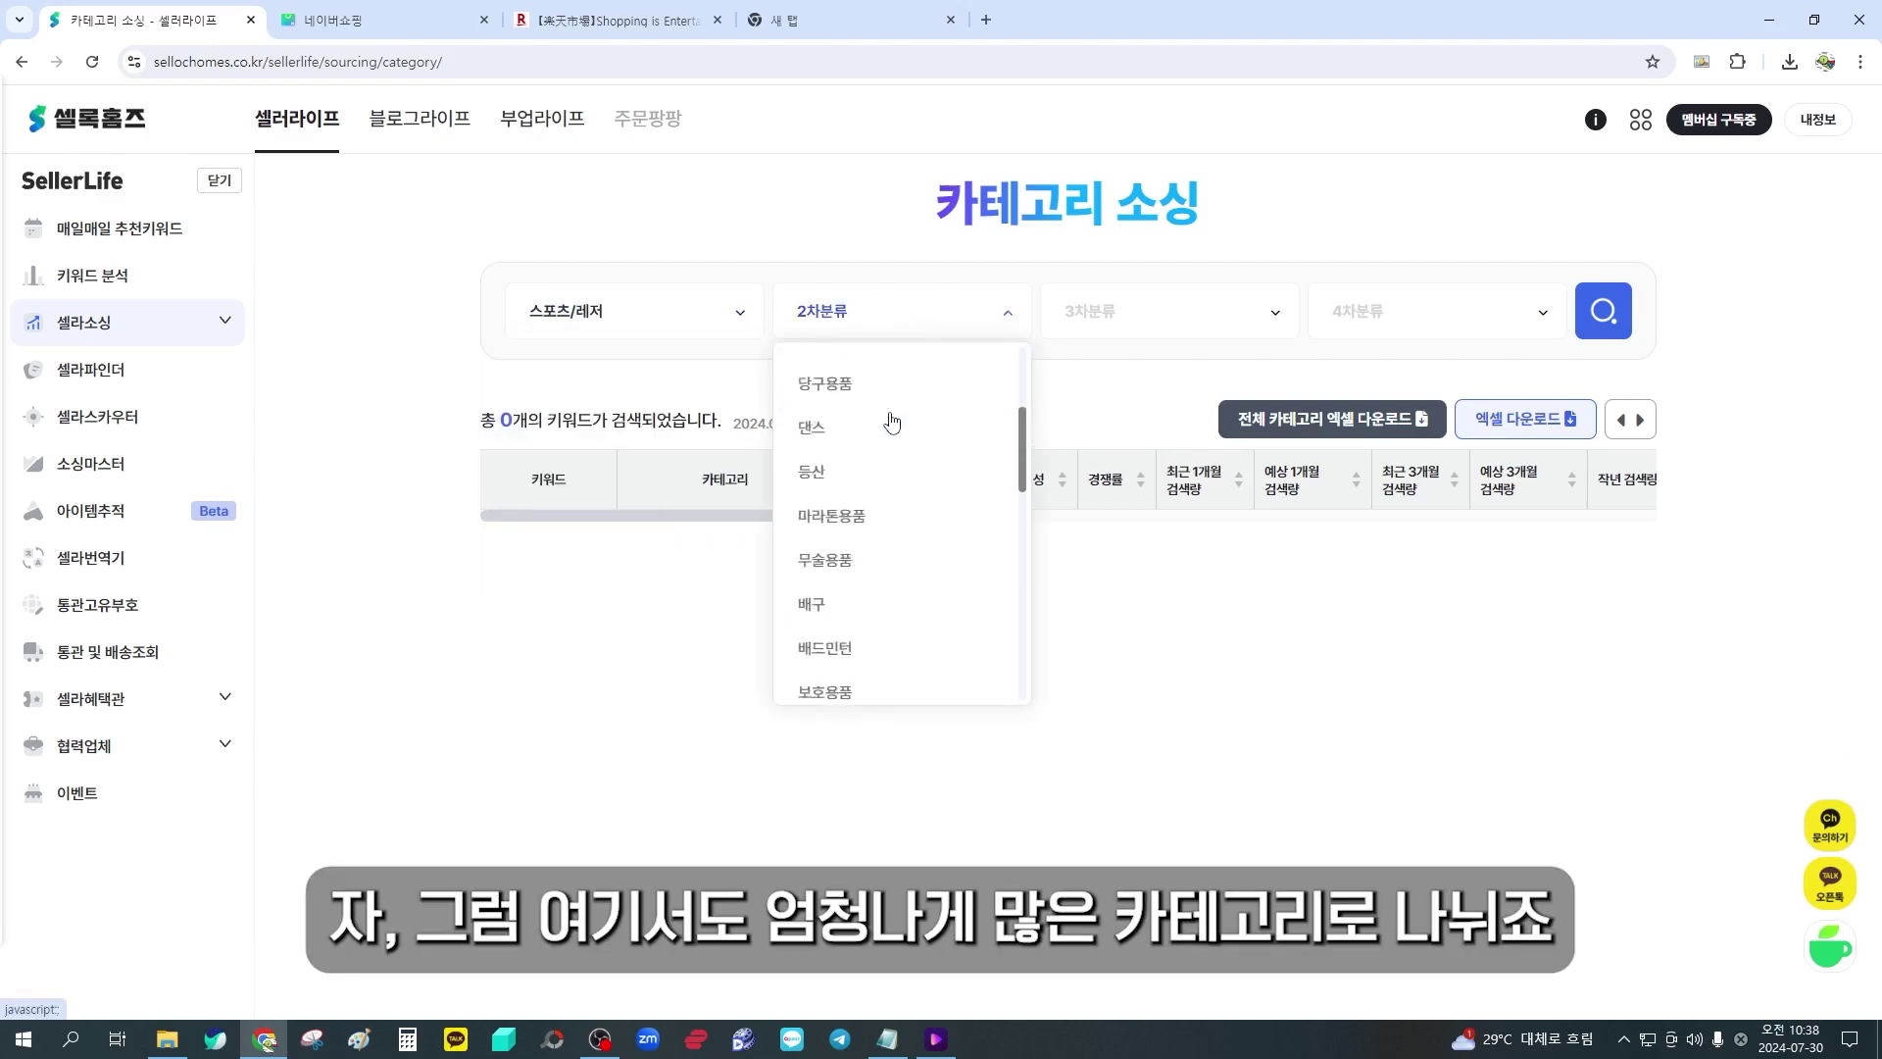
scroll(888, 529, up, 7)
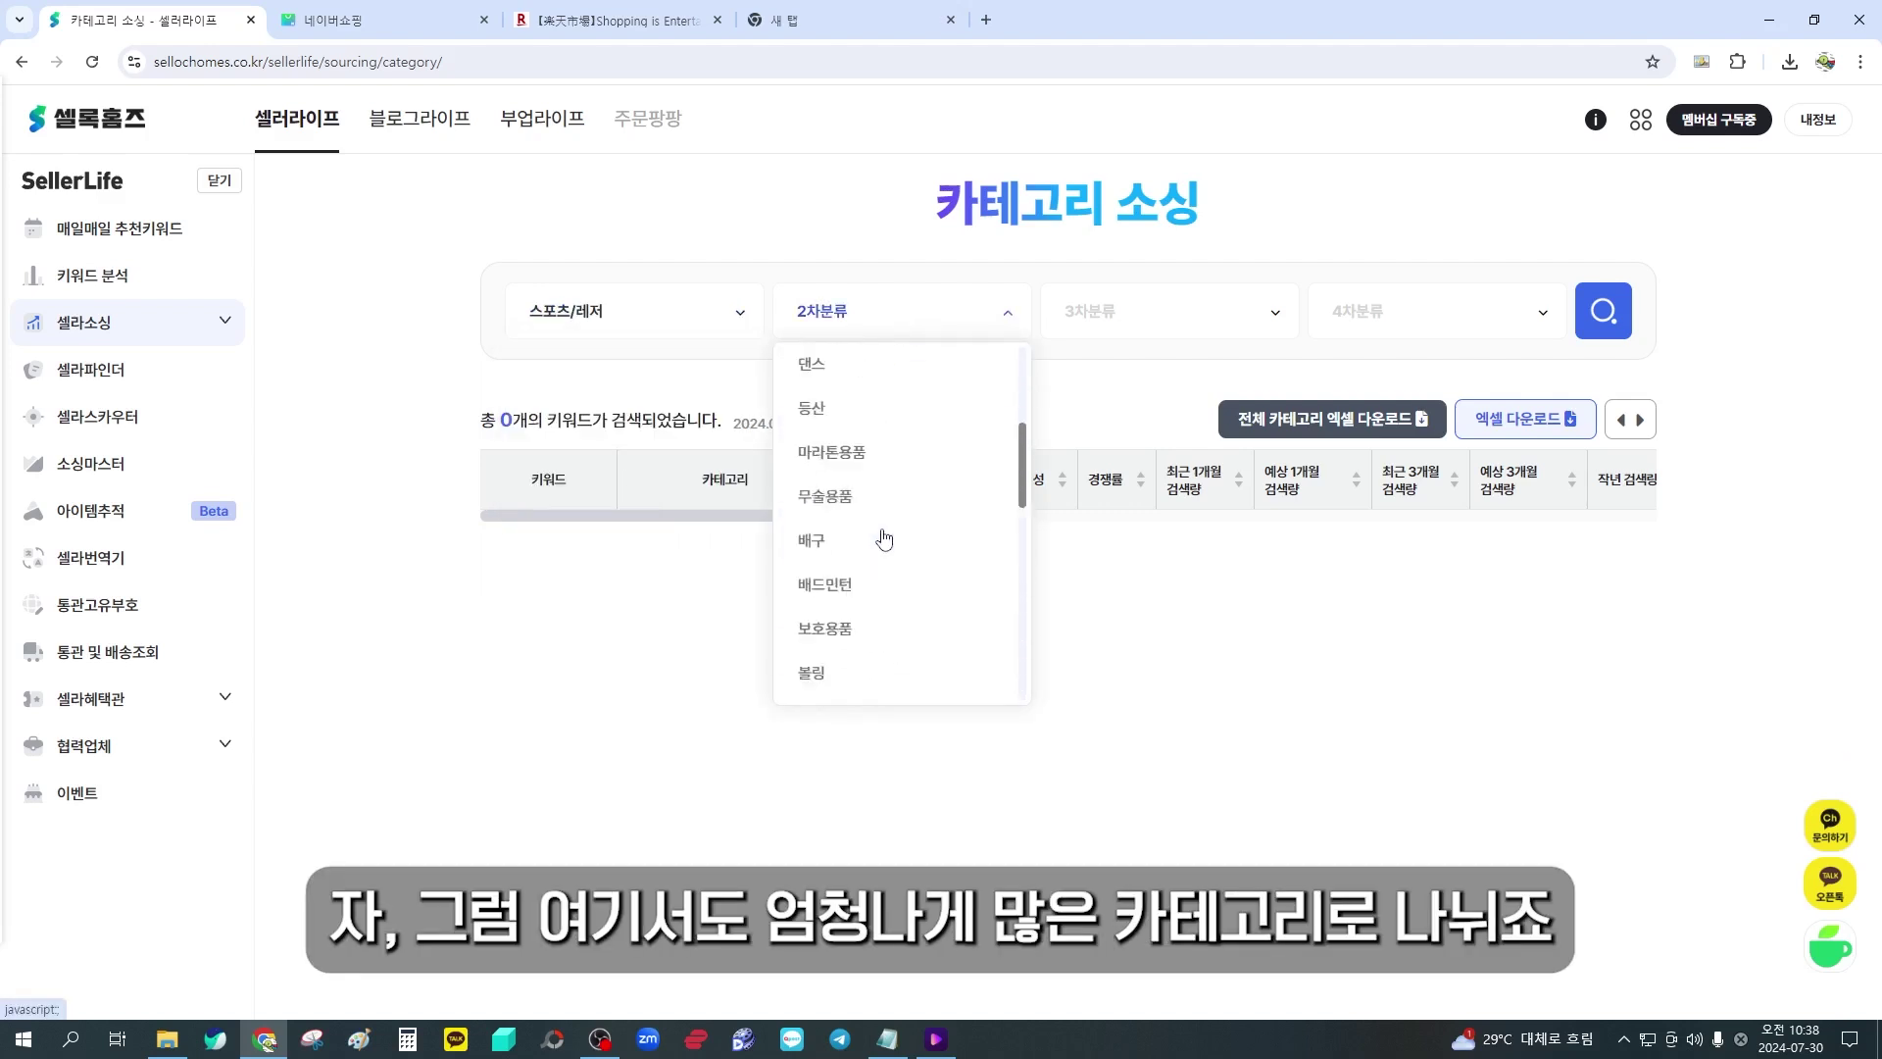
scroll(890, 535, down, 1)
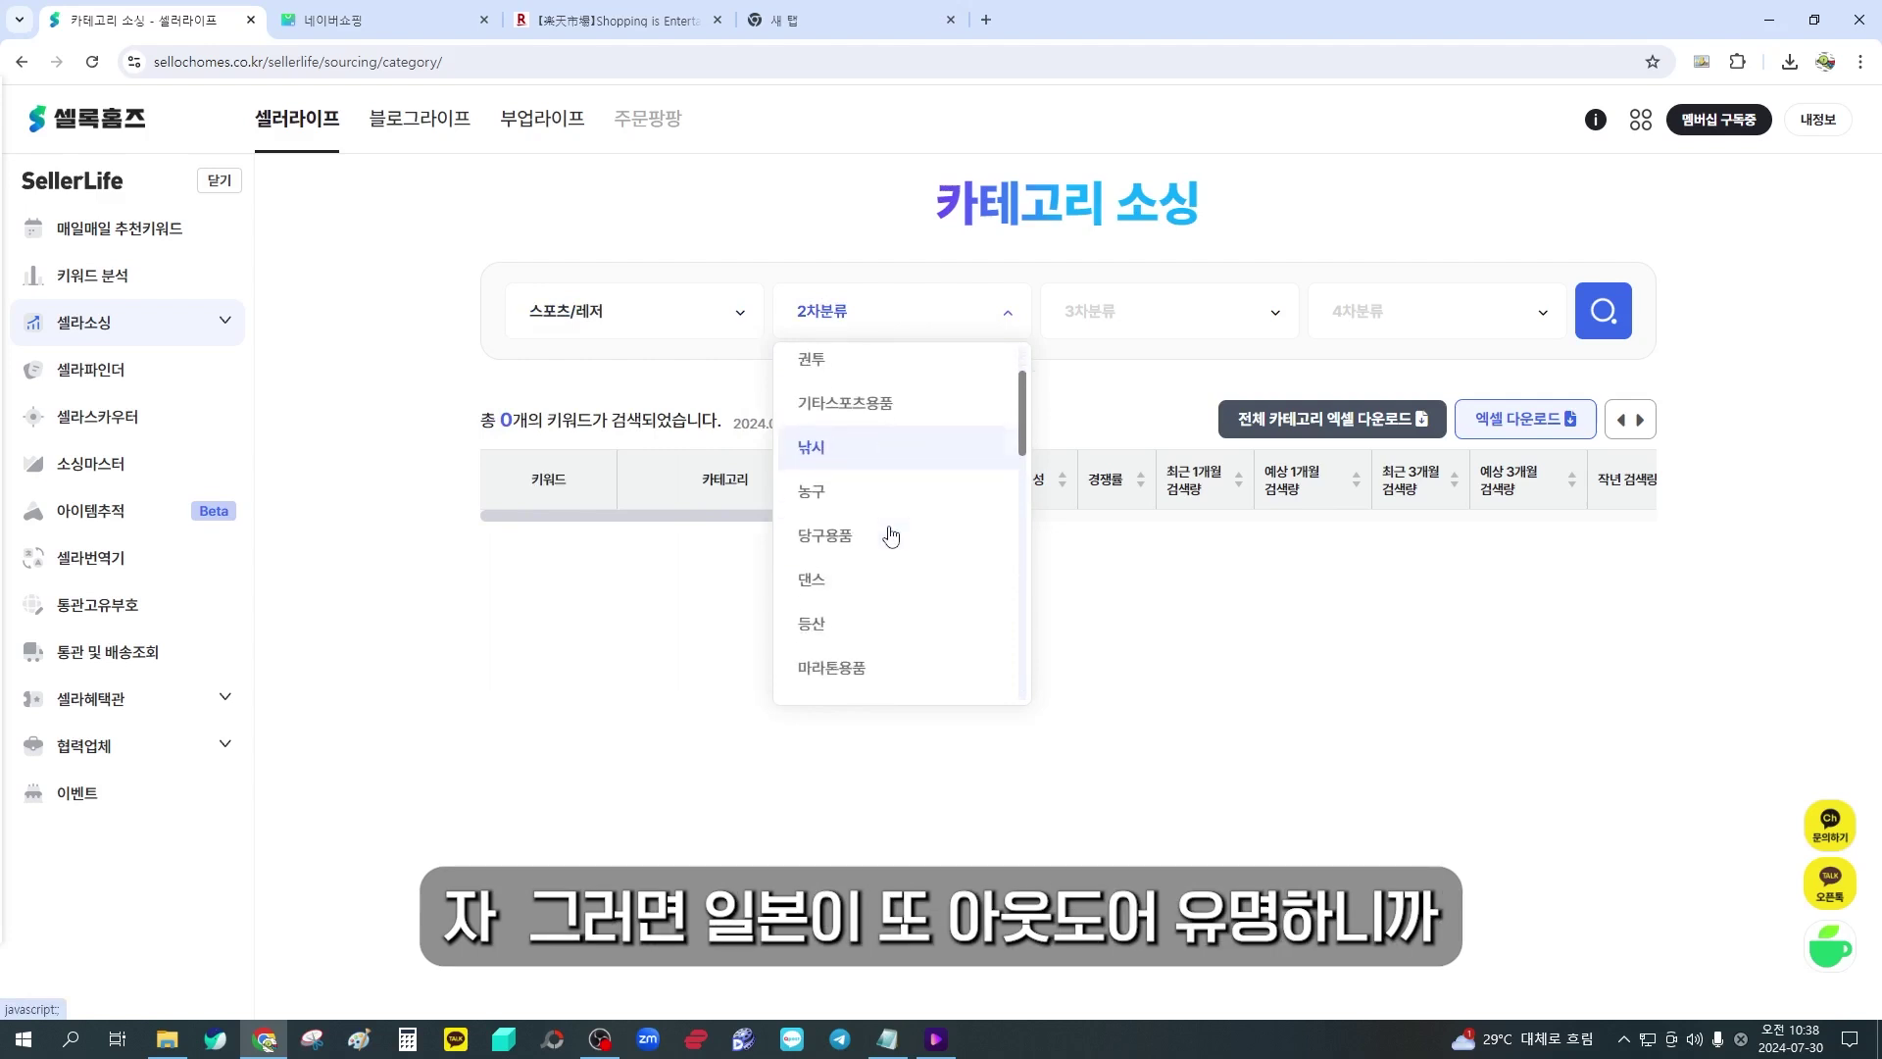
click(849, 624)
click(1153, 324)
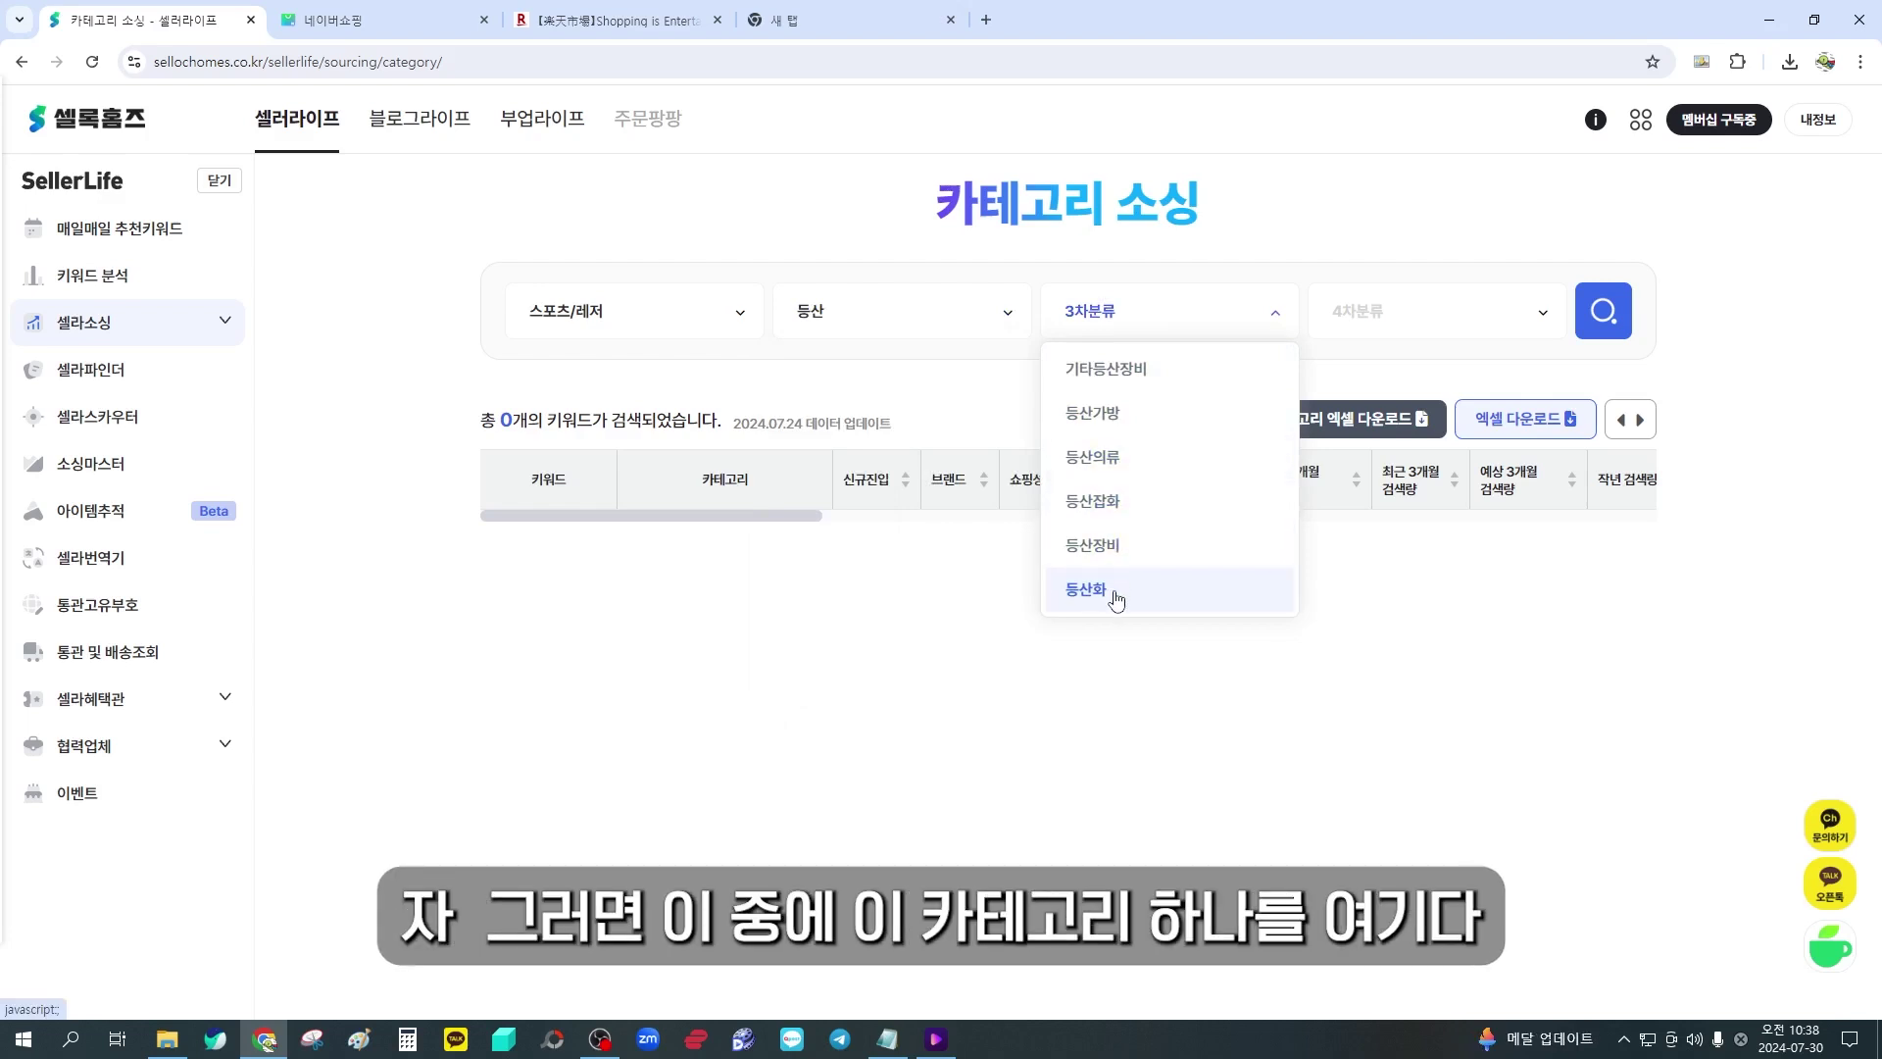
Switch to Naver Shopping, search for 등산화 and expand the list of related shopping keywords
click(373, 19)
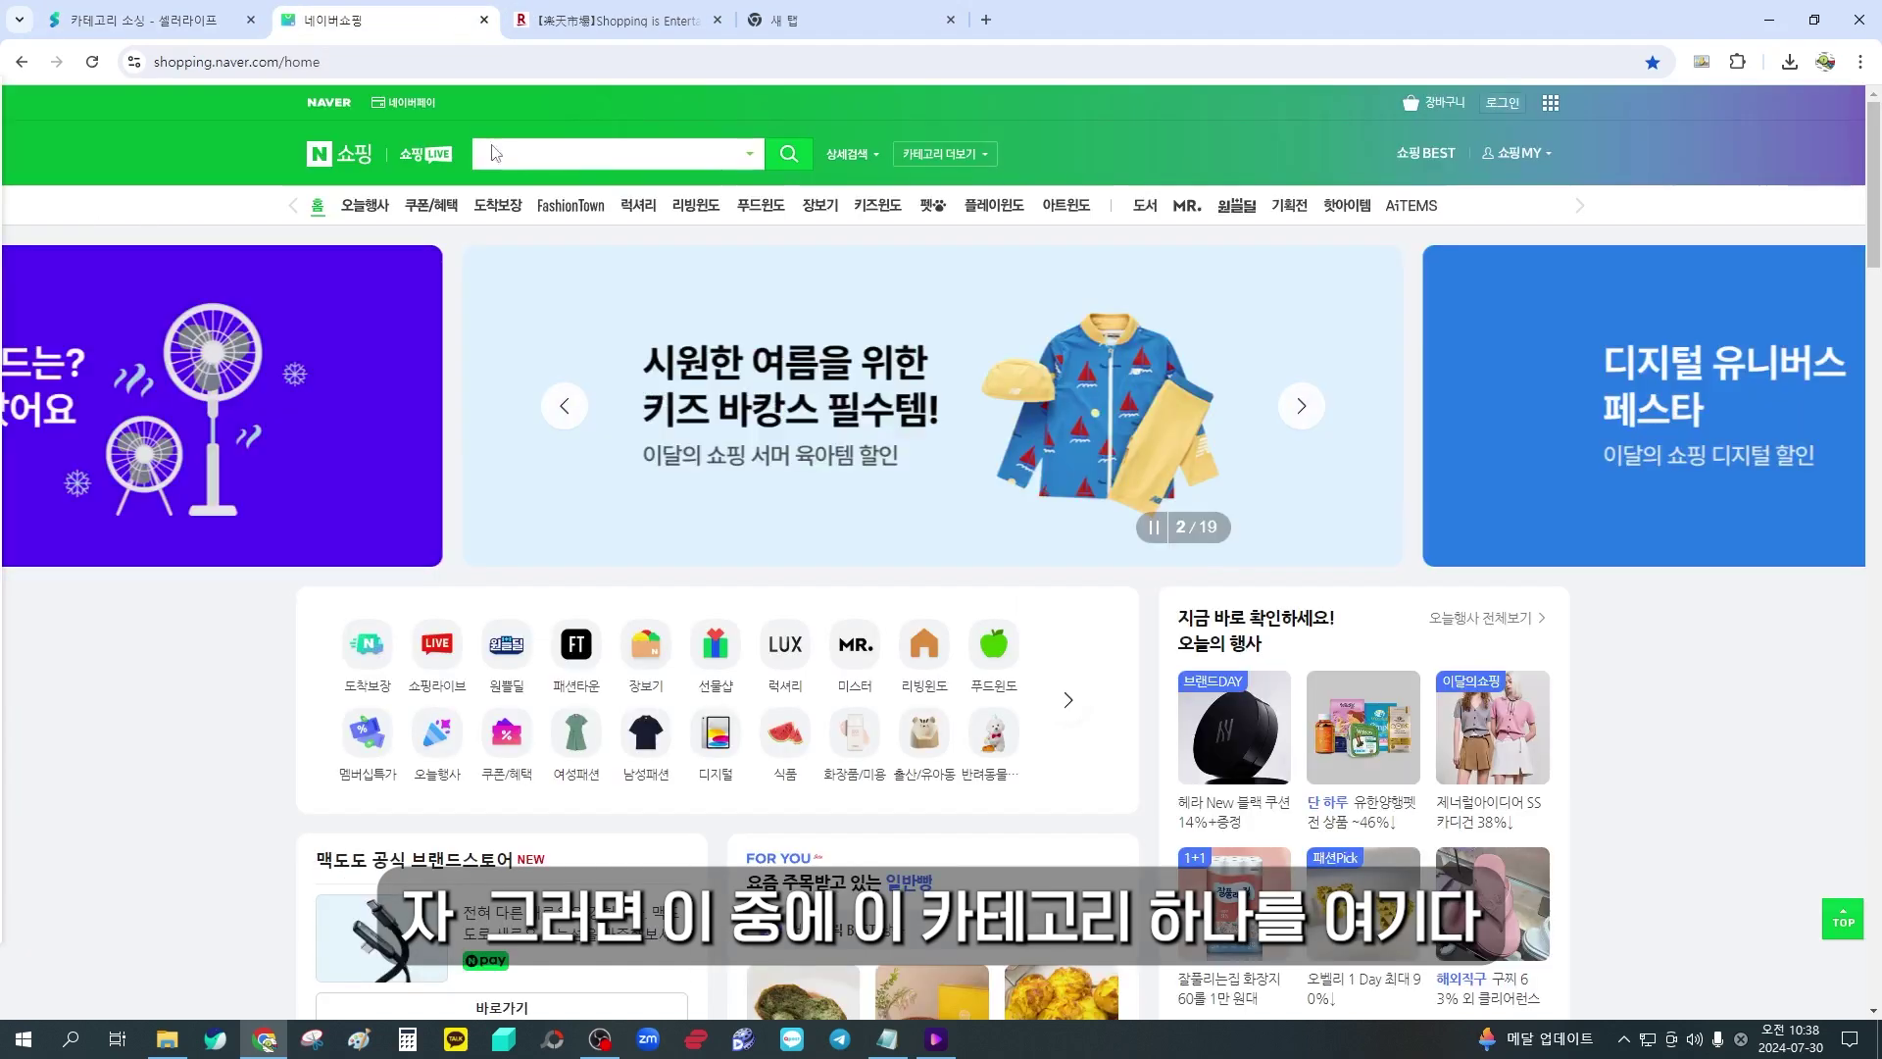
click(603, 154)
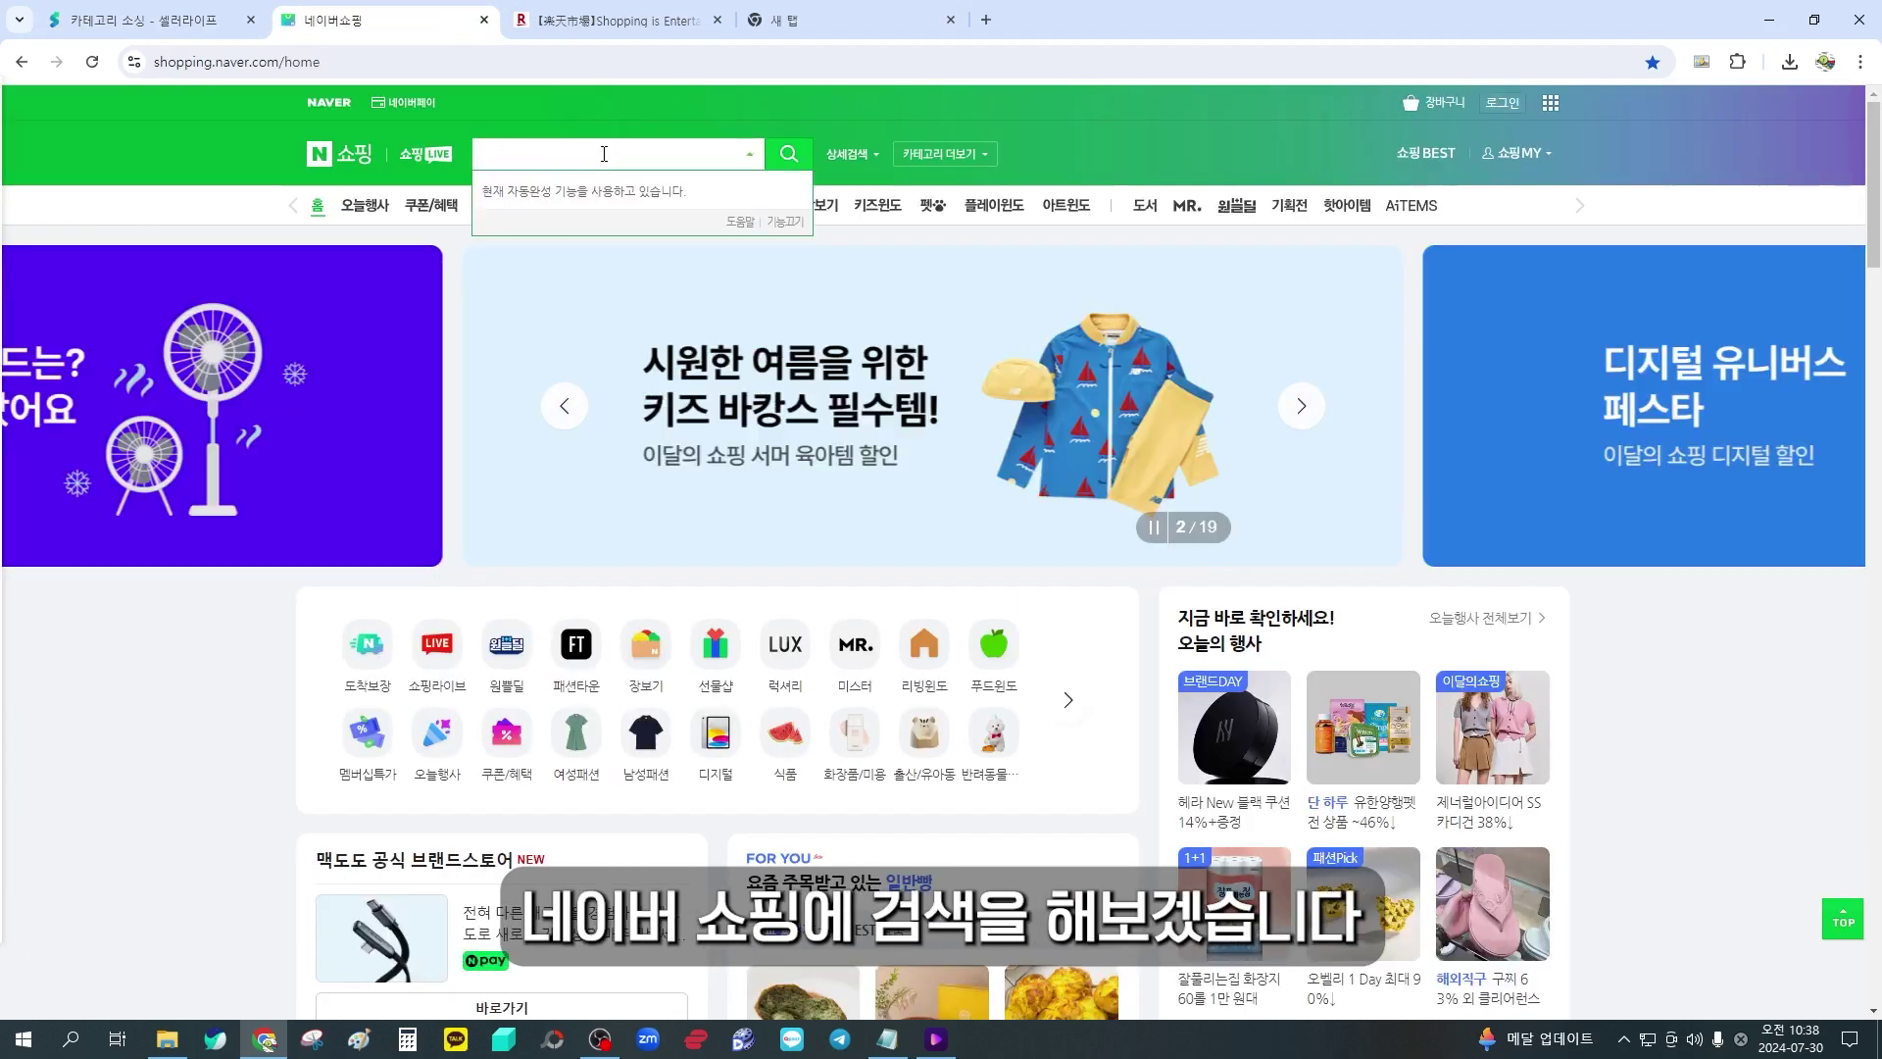
click(605, 153)
click(607, 151)
text(등산화)
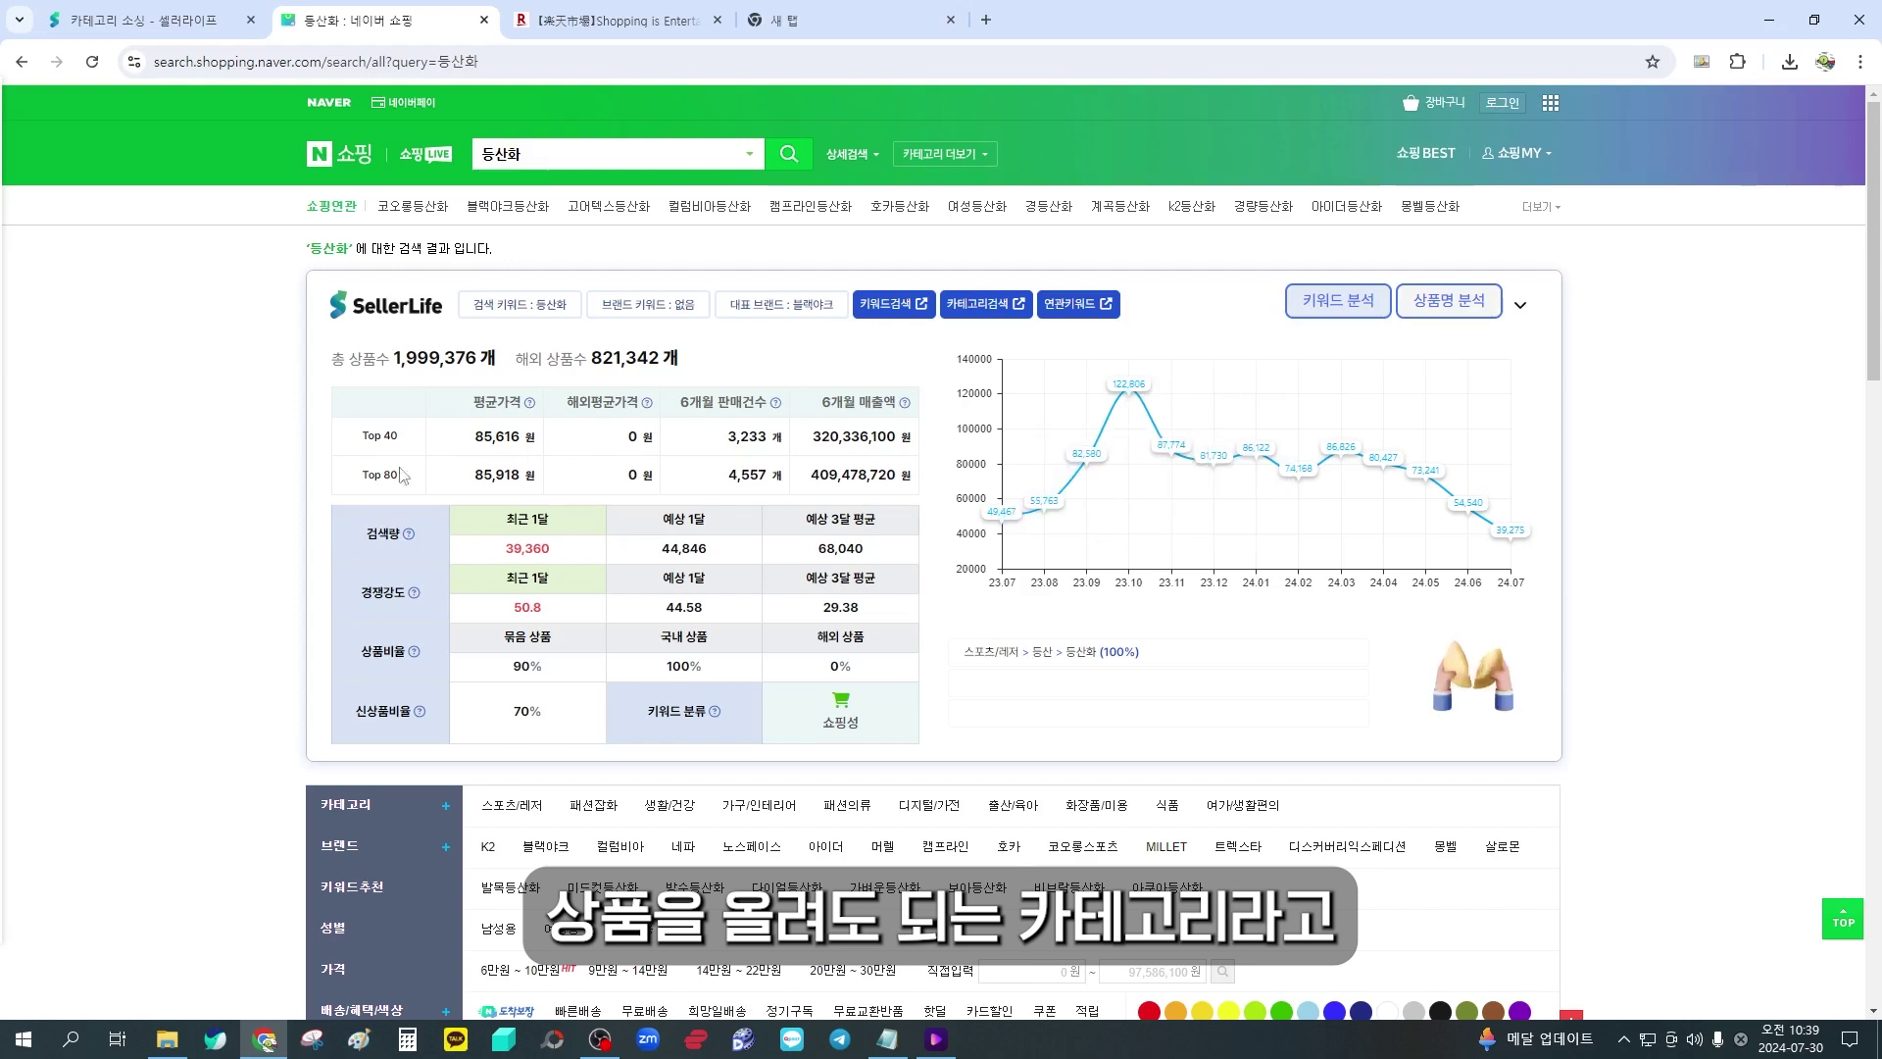
click(1544, 208)
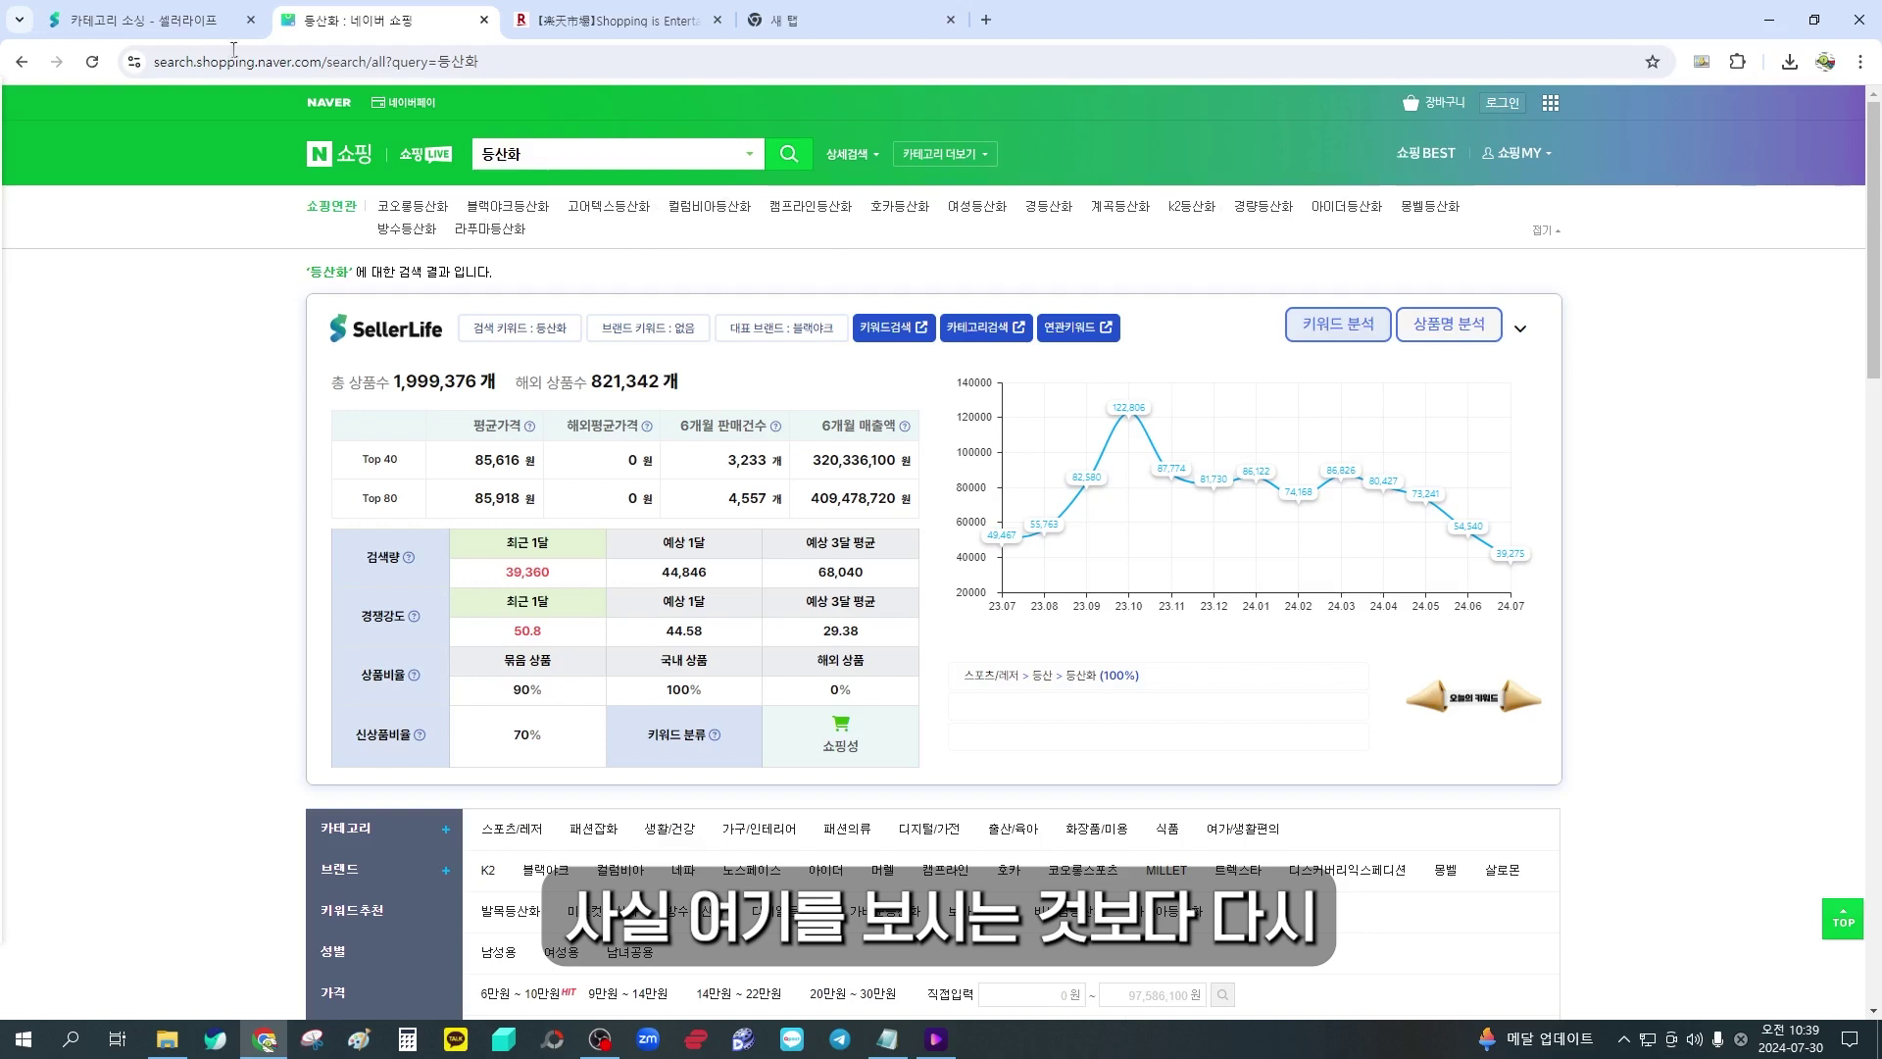
Return to the SellerLife category sourcing page, set the third-level category to 등산화 and run the keyword search
click(186, 18)
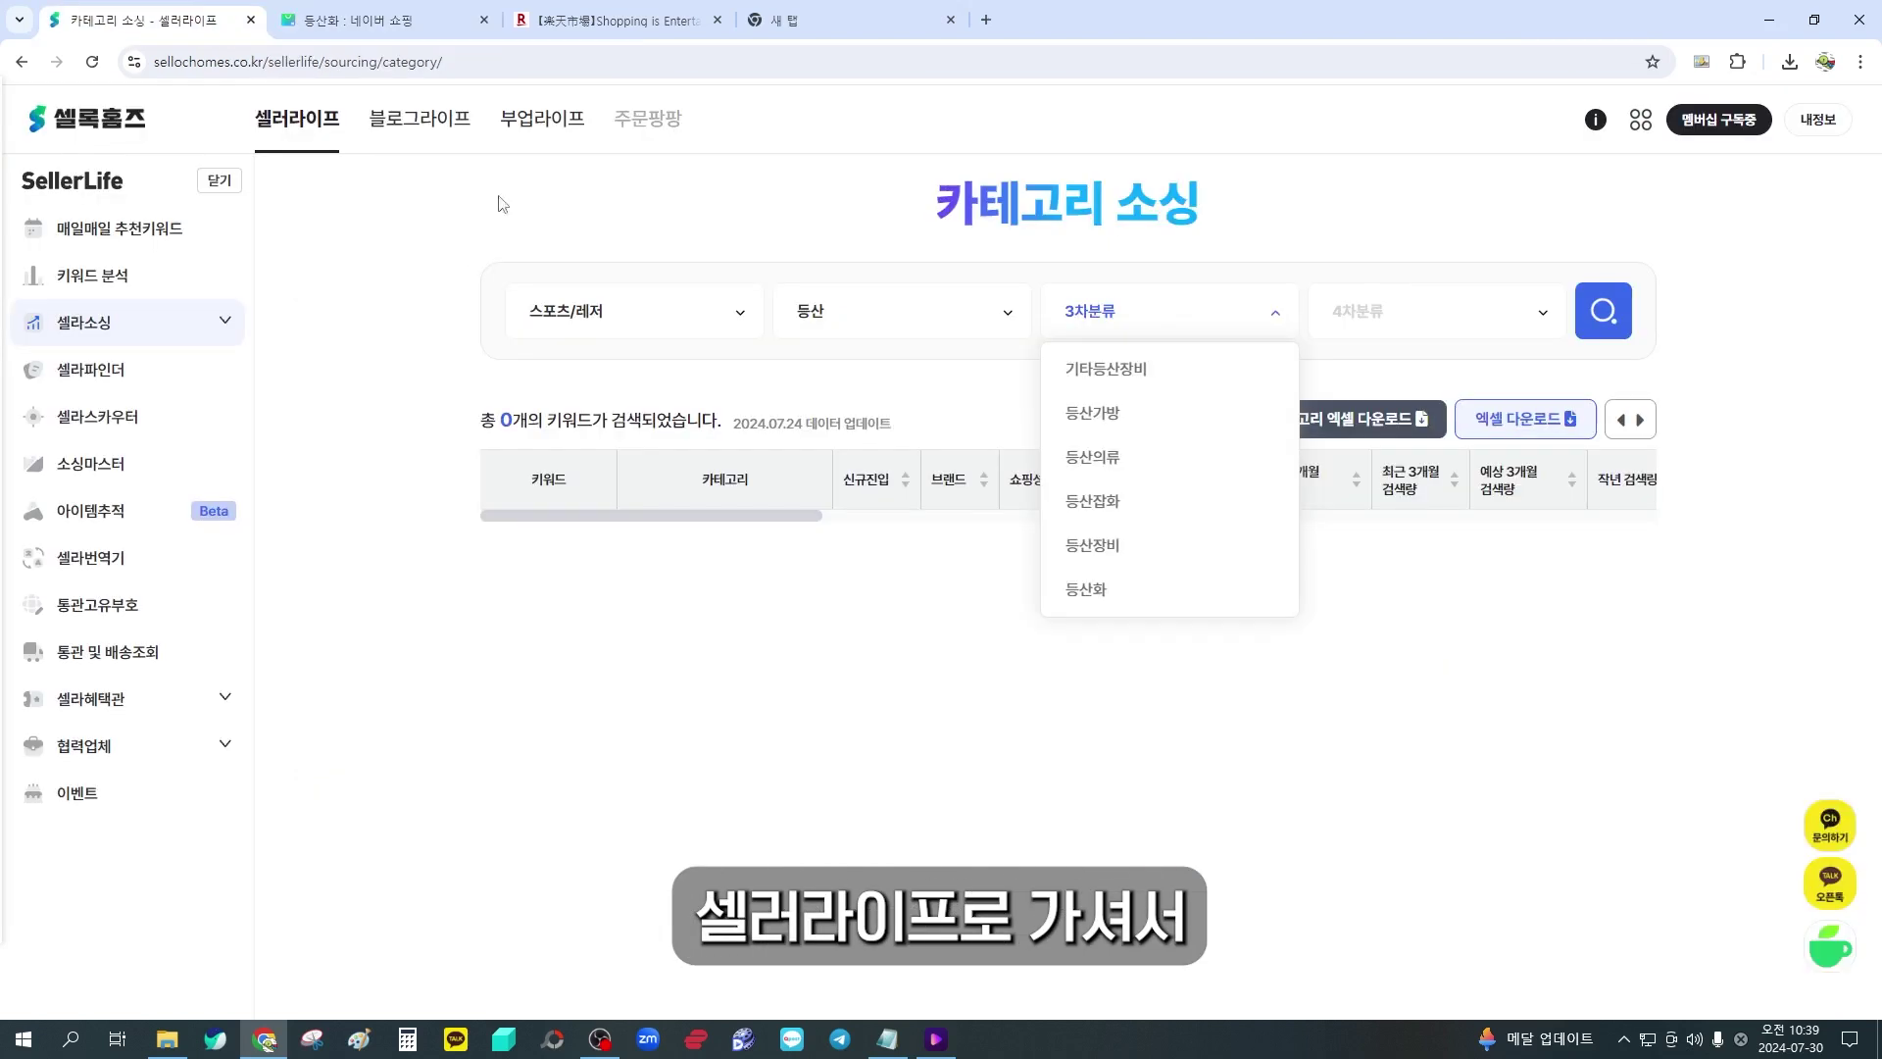
click(1077, 589)
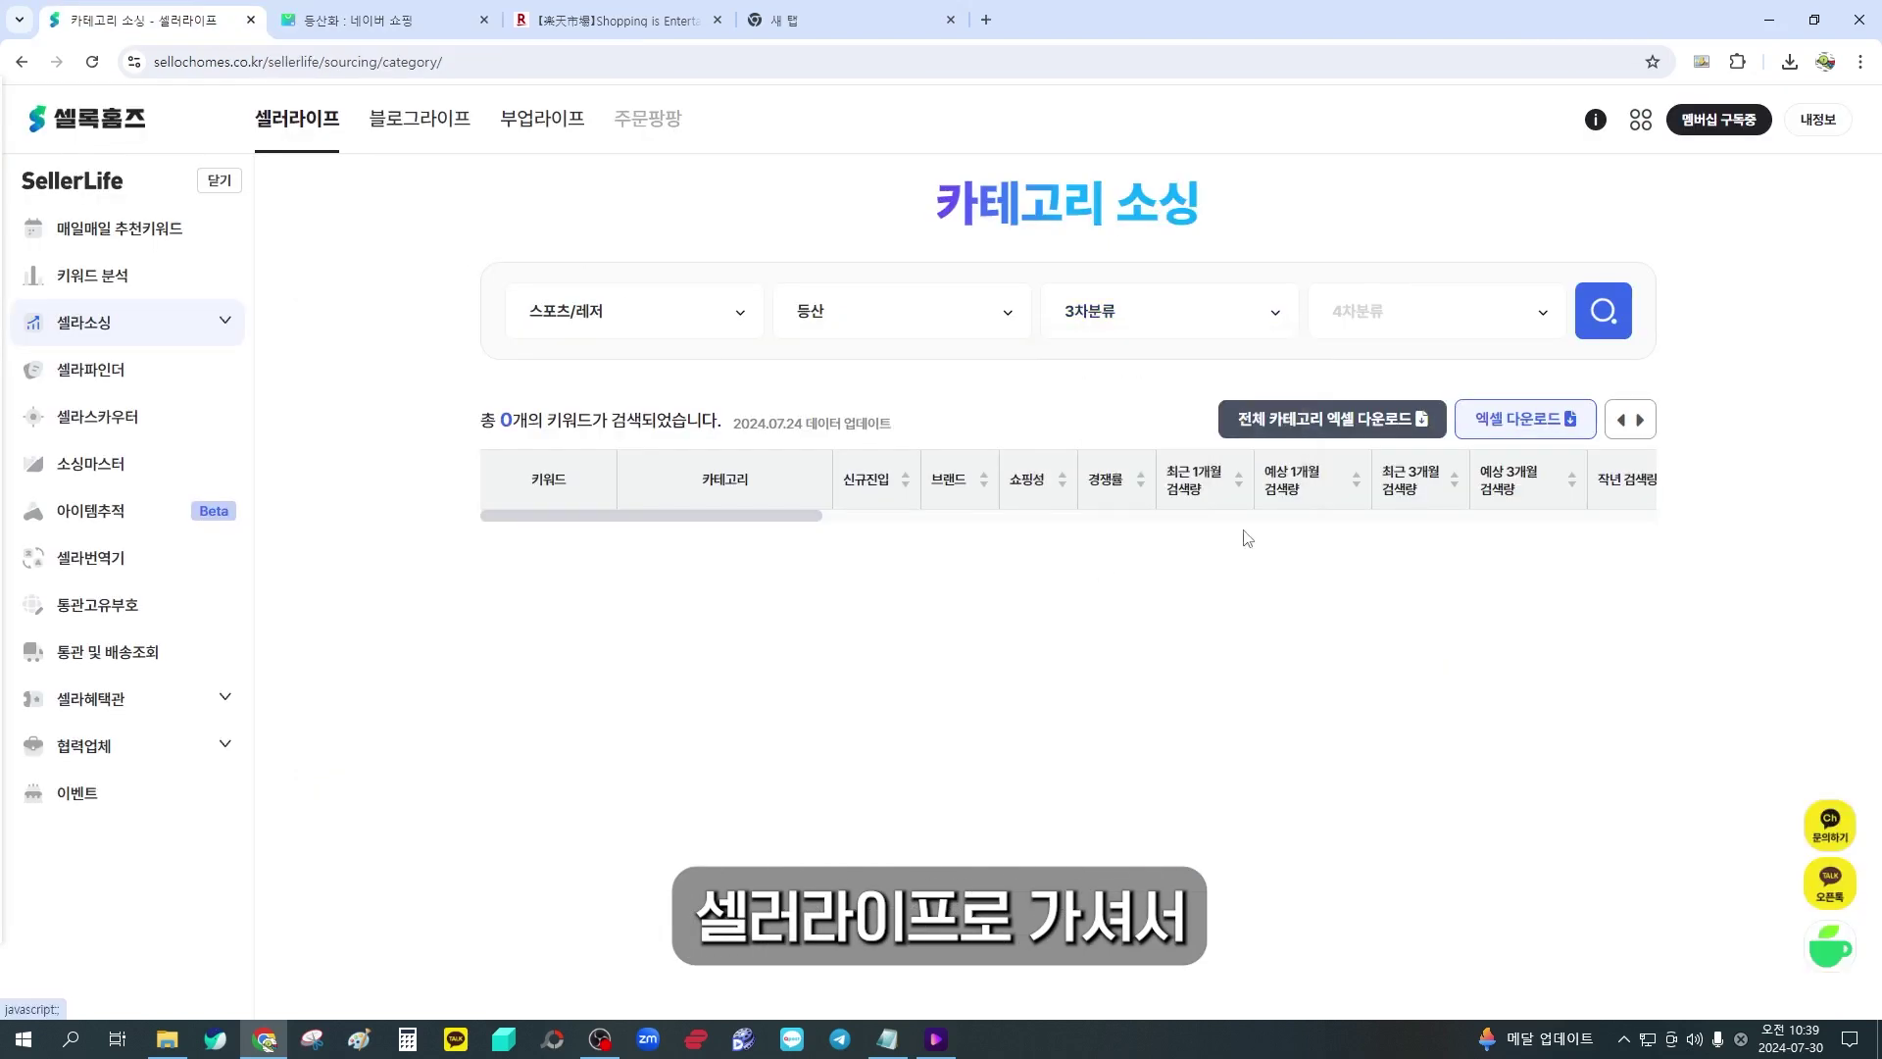
click(1592, 306)
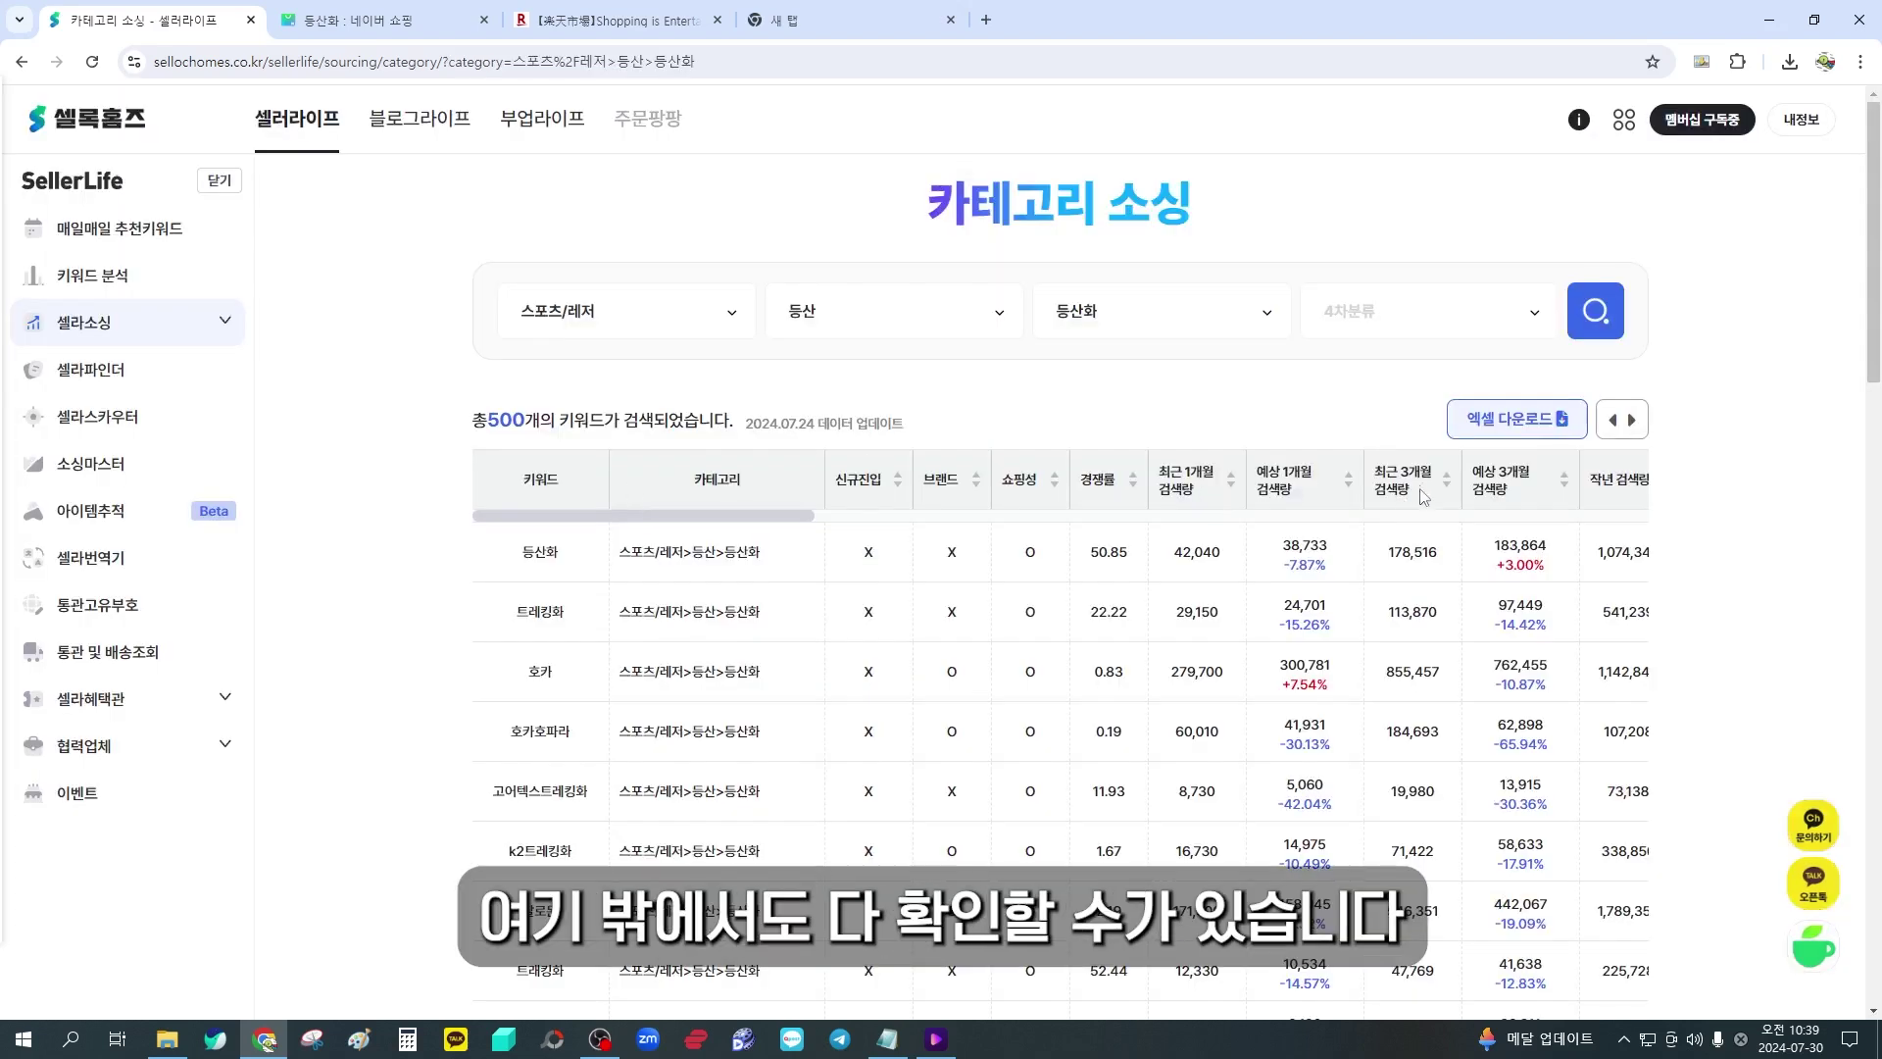
Sort the keyword table by search volume over the last three months (최근 3개월 검색량), highest first
scroll(454, 488, down, 1)
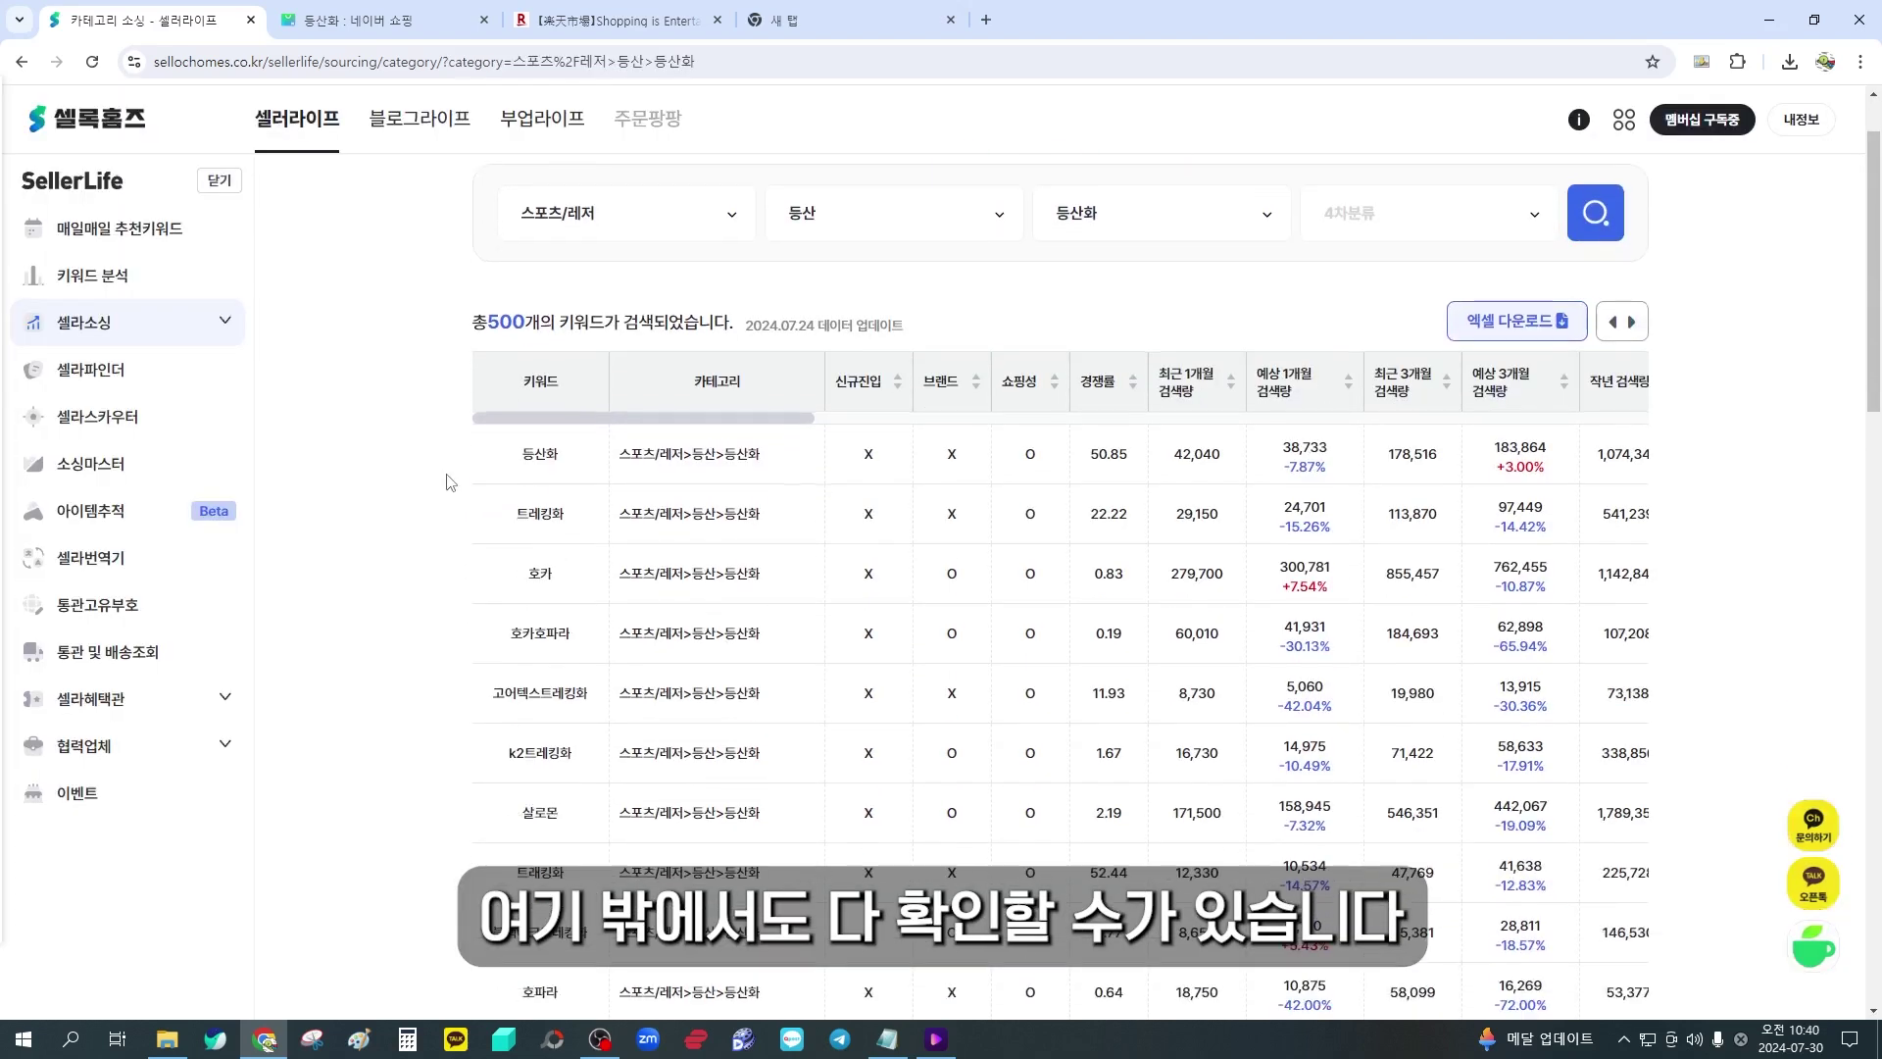
scroll(454, 487, up, 1)
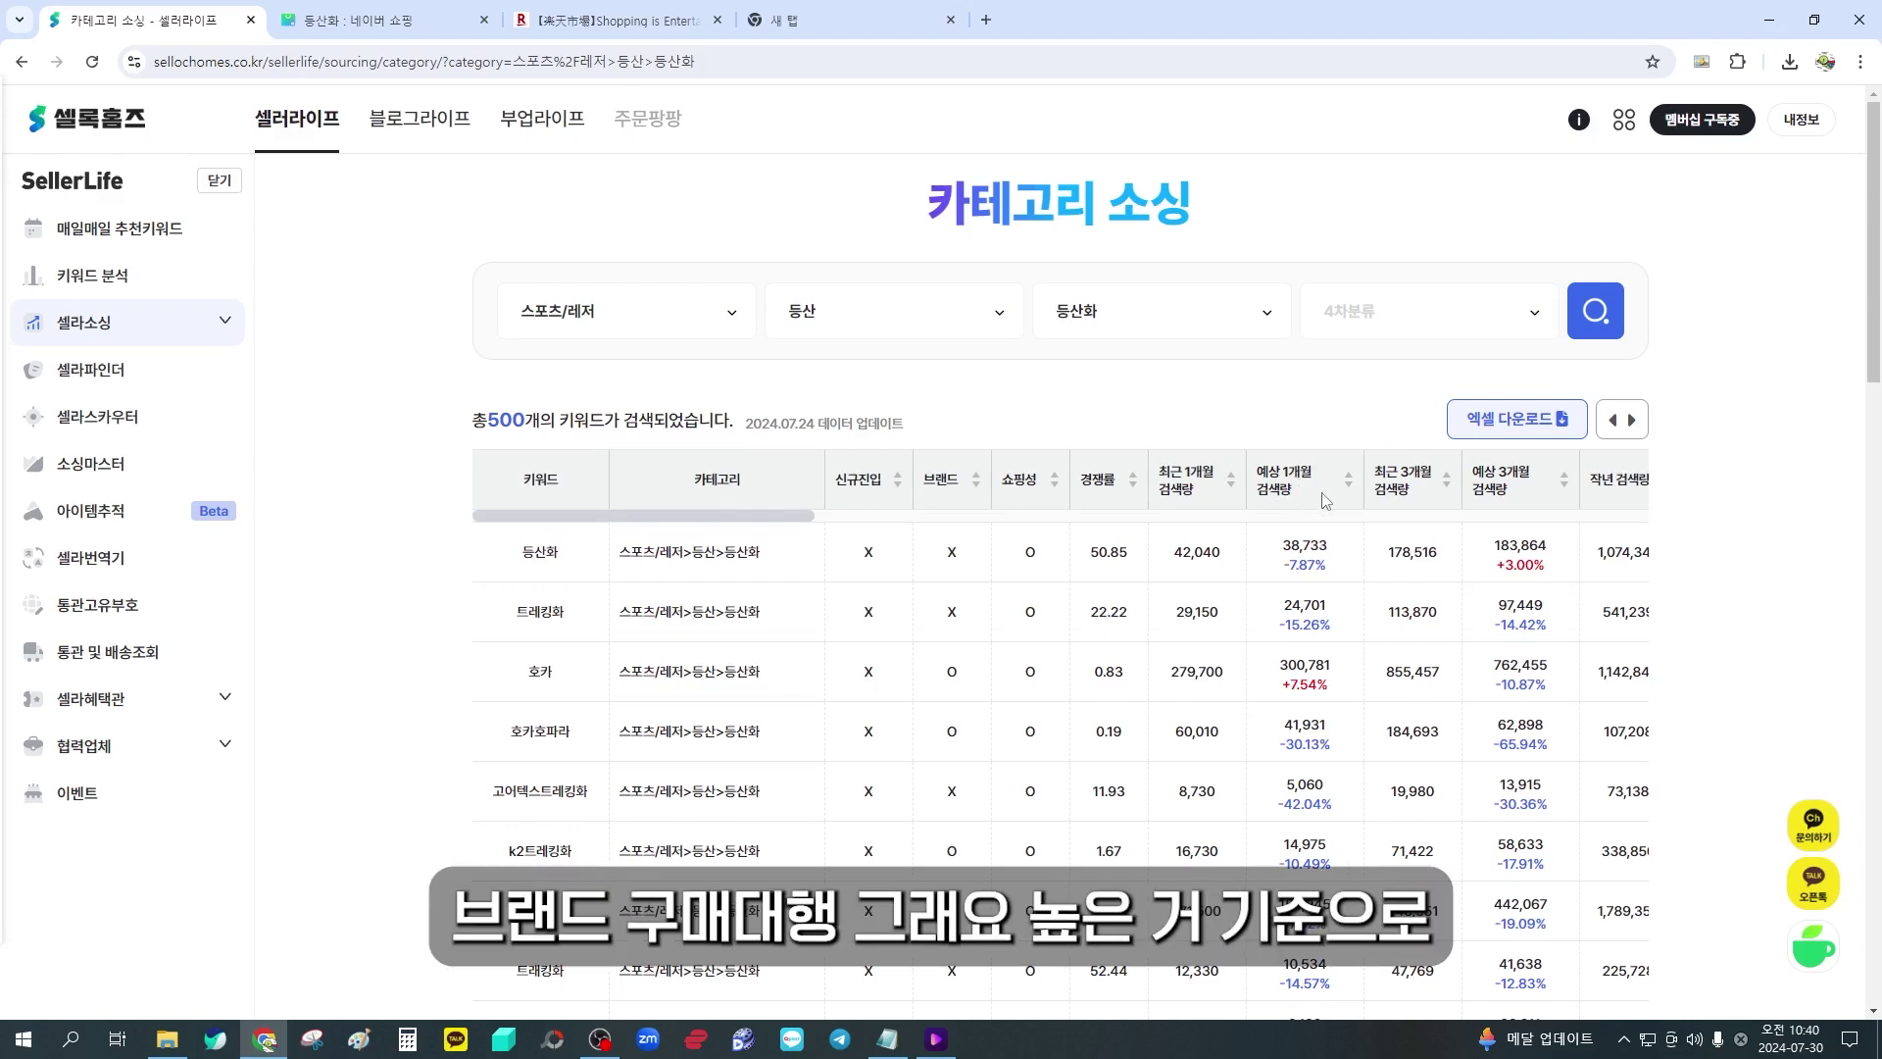
click(1447, 487)
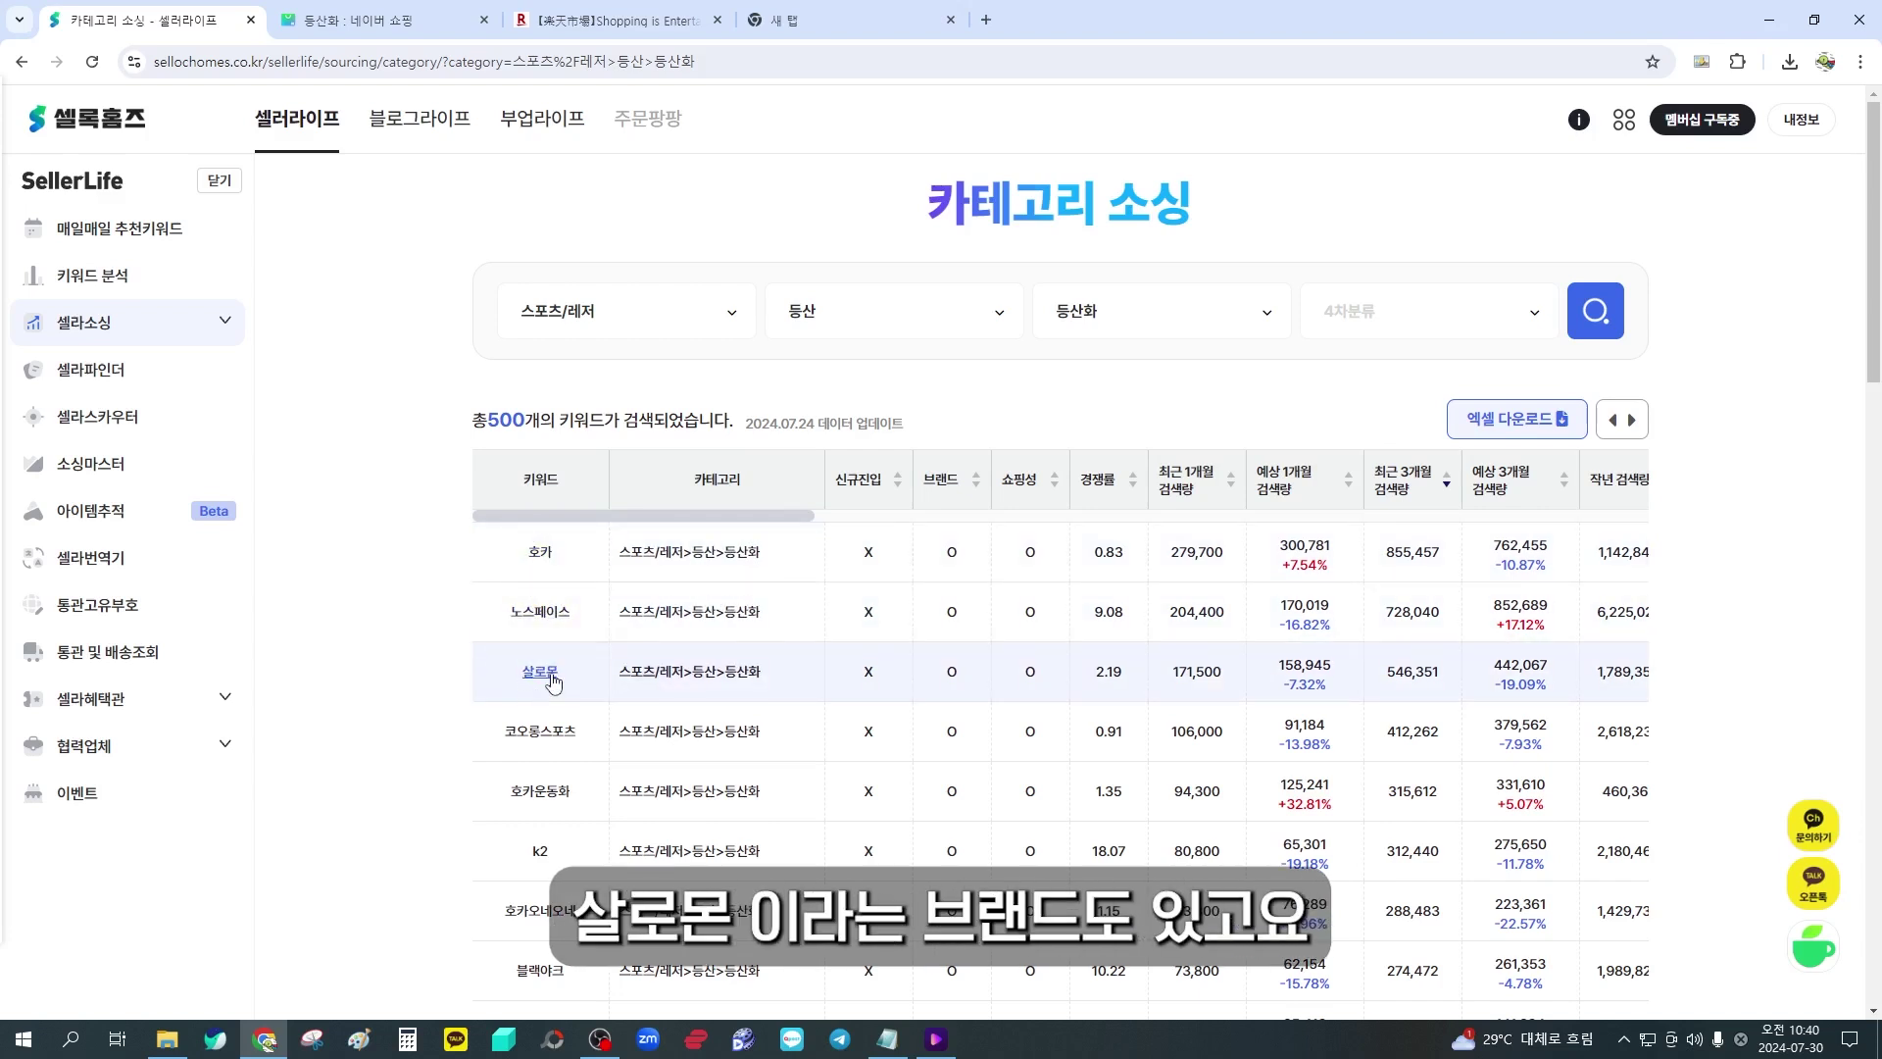
Review the sorted 등산화 keywords to see which brands have high search volume
scroll(561, 678, down, 1)
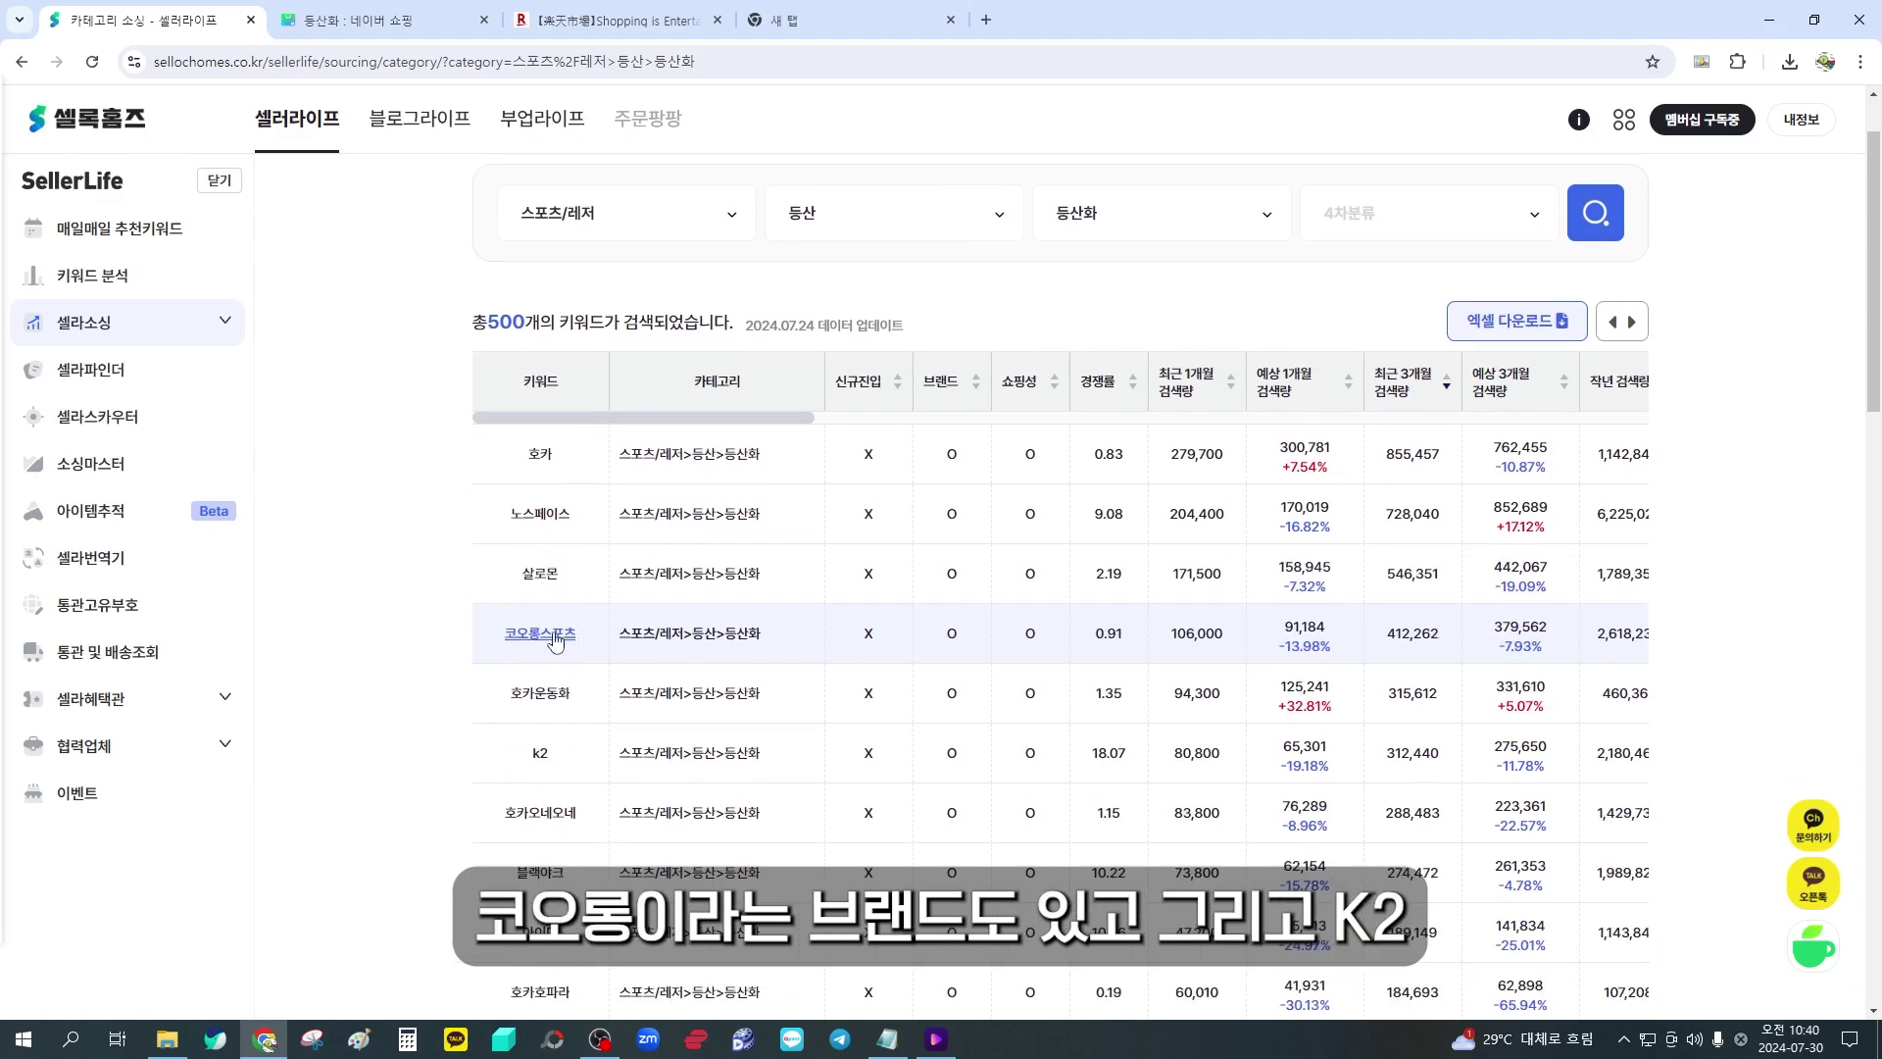
scroll(556, 640, down, 3)
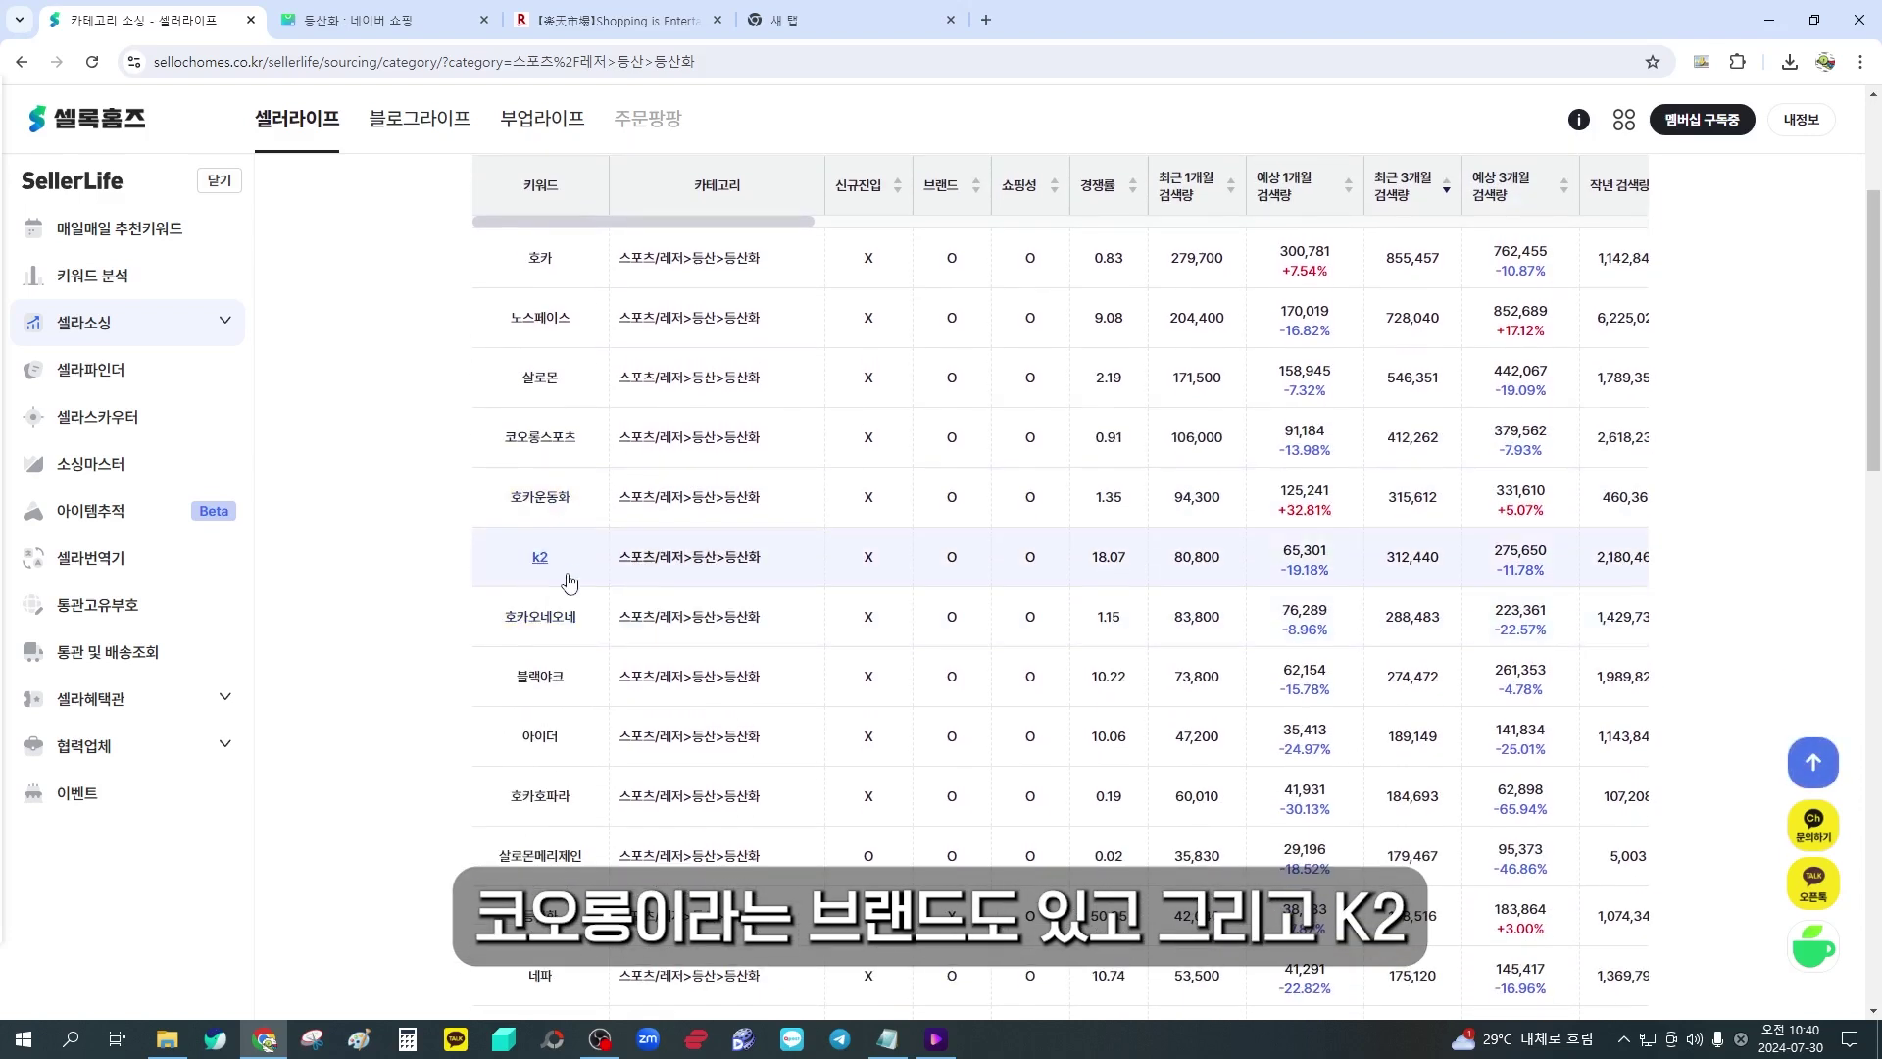
scroll(549, 617, up, 1)
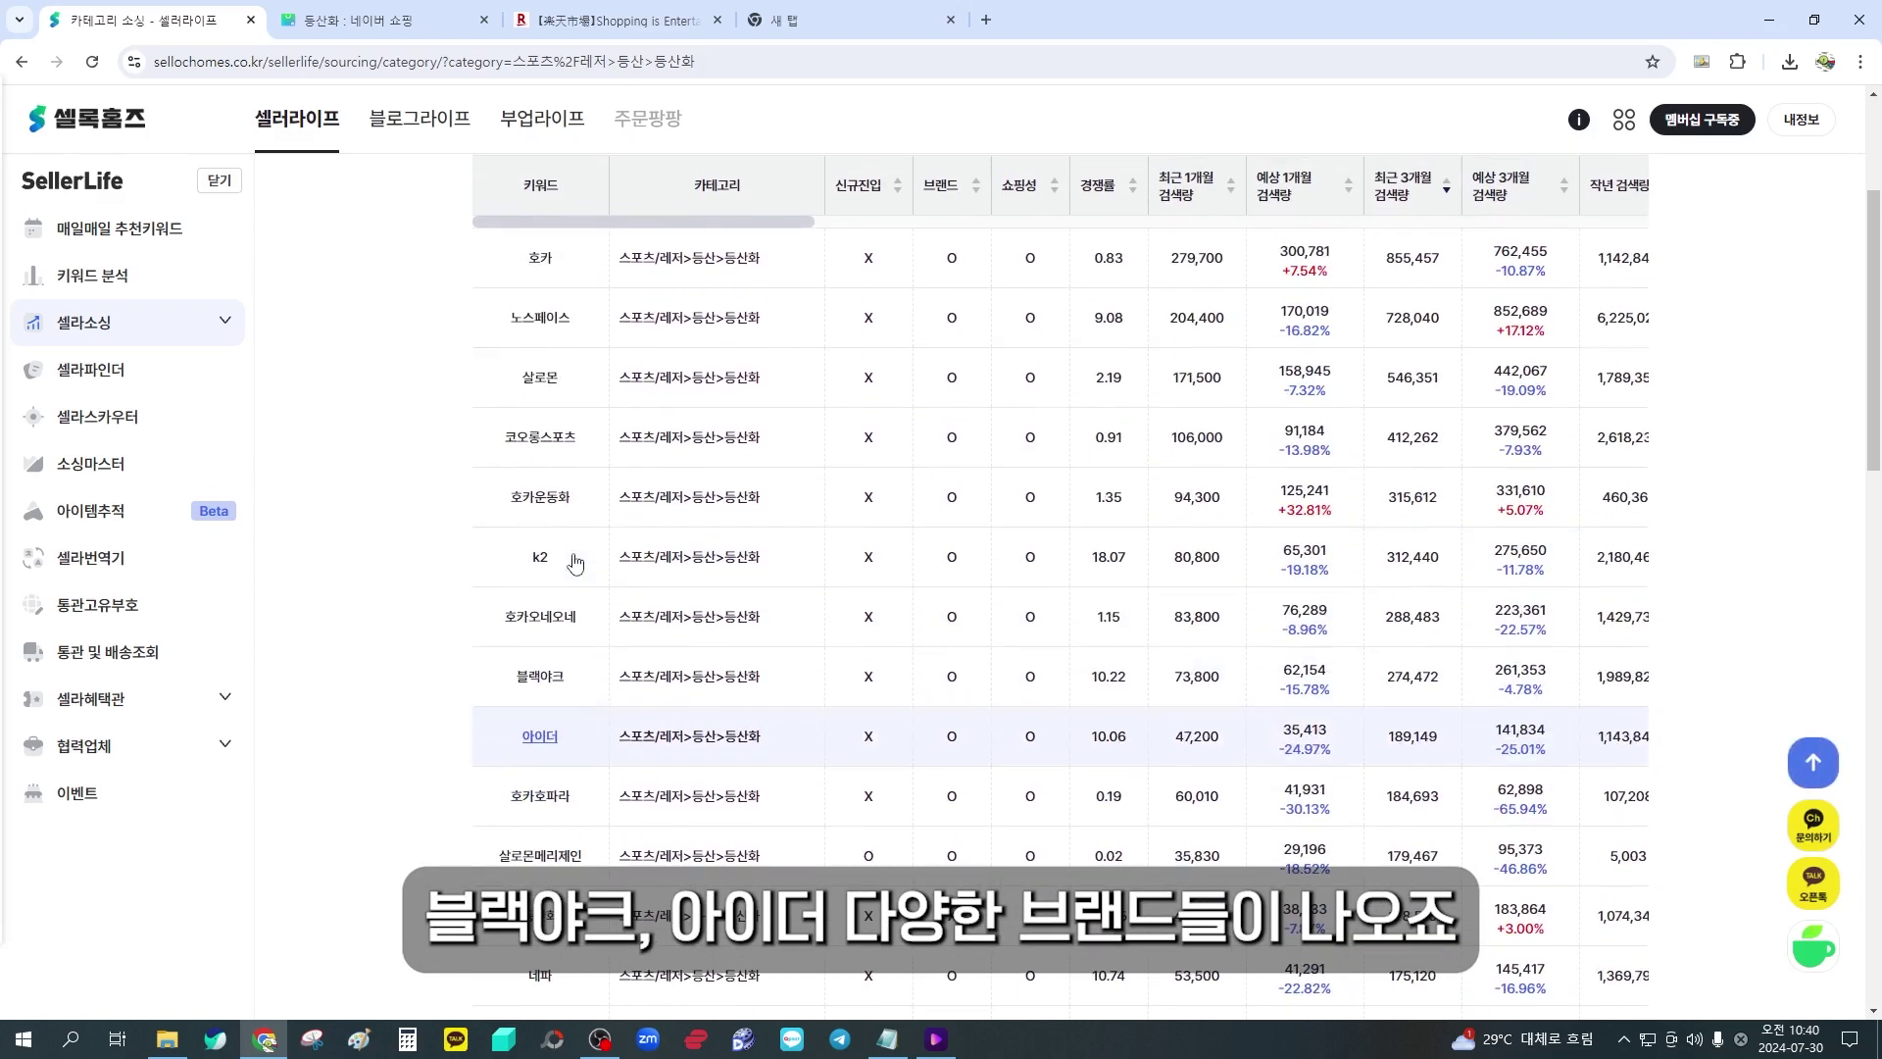
scroll(549, 715, down, 2)
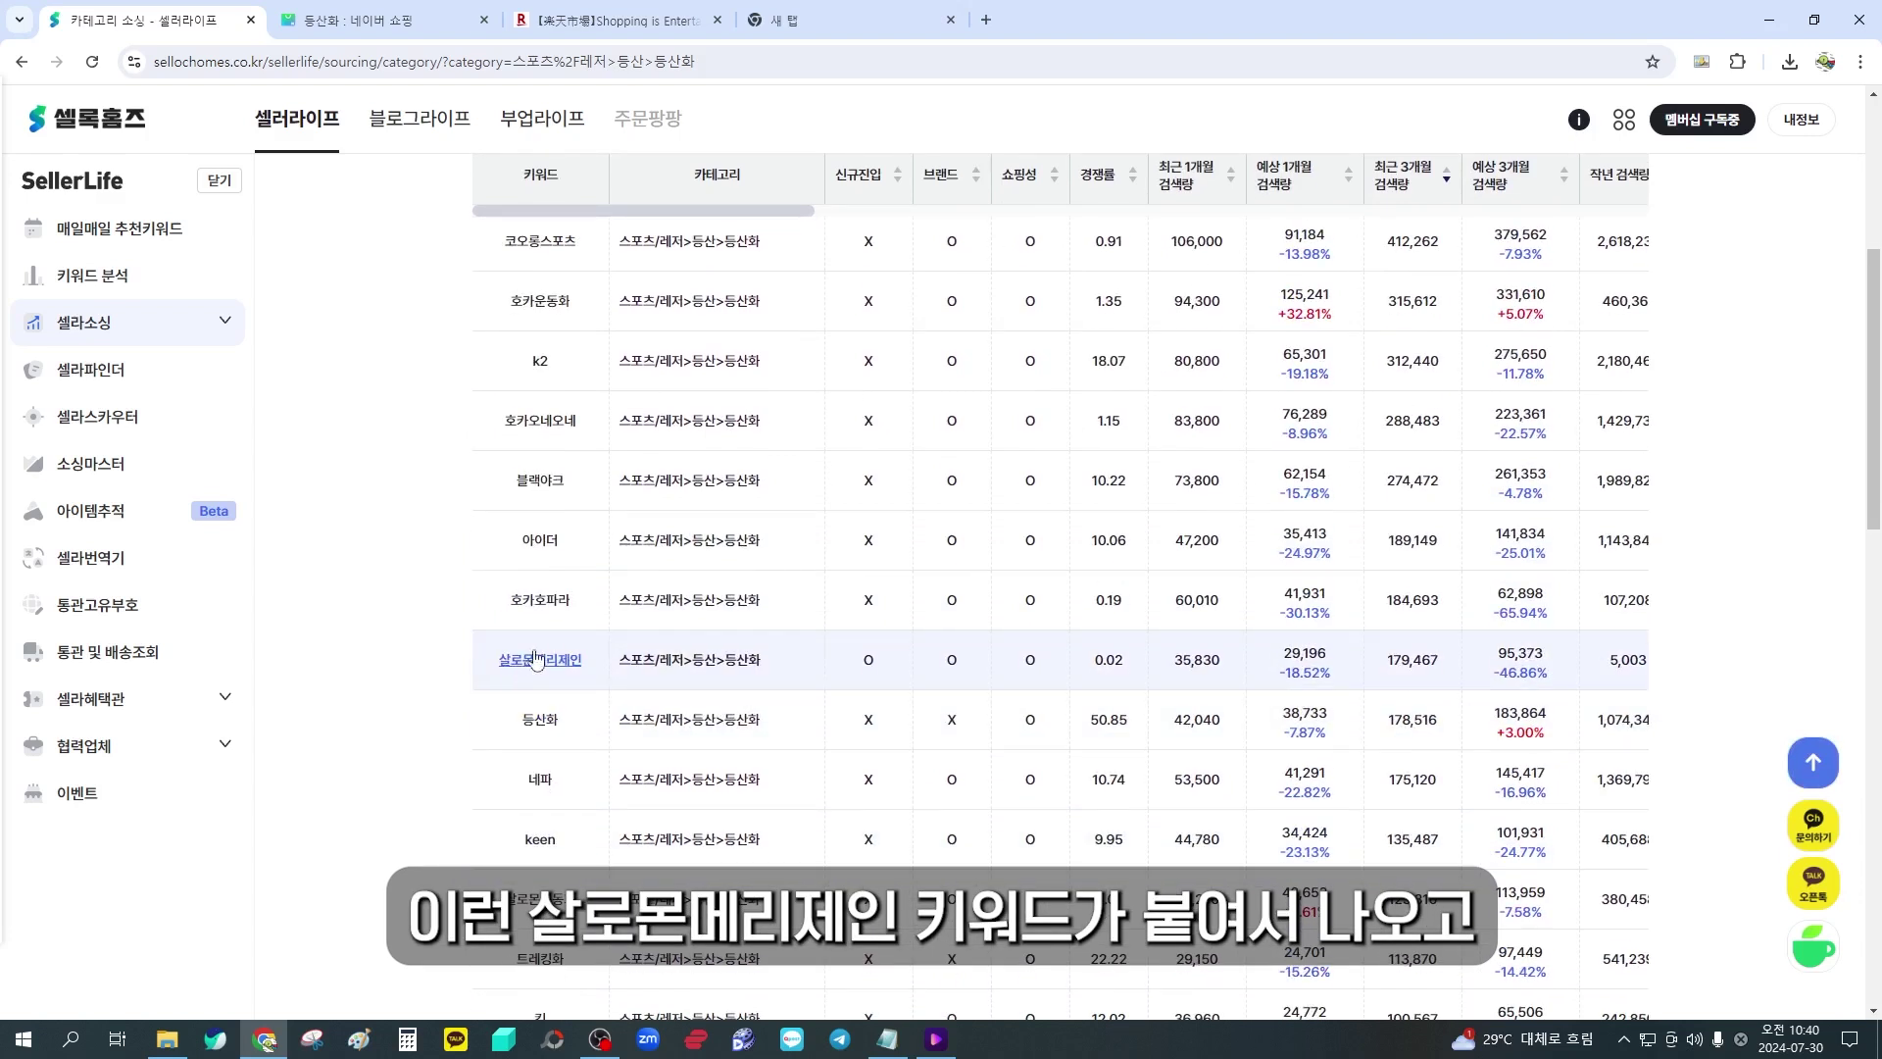
scroll(578, 657, down, 2)
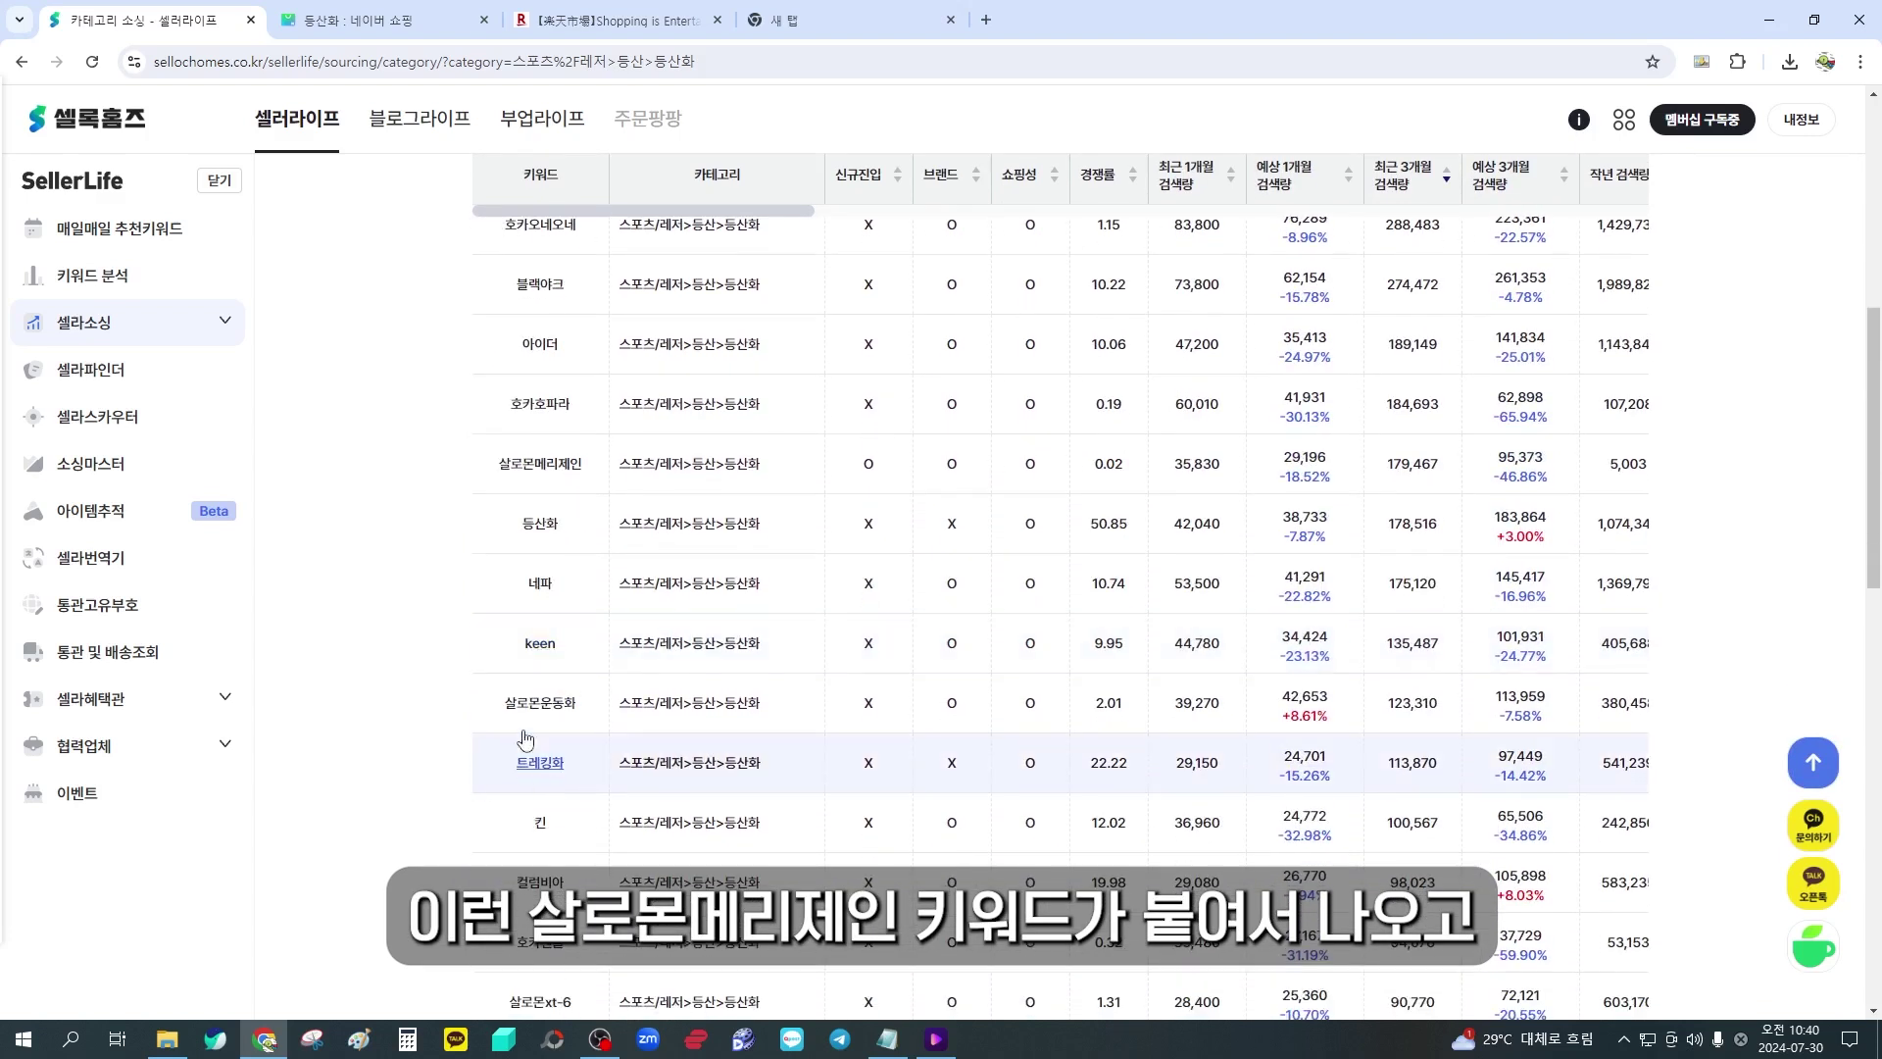
scroll(542, 762, down, 1)
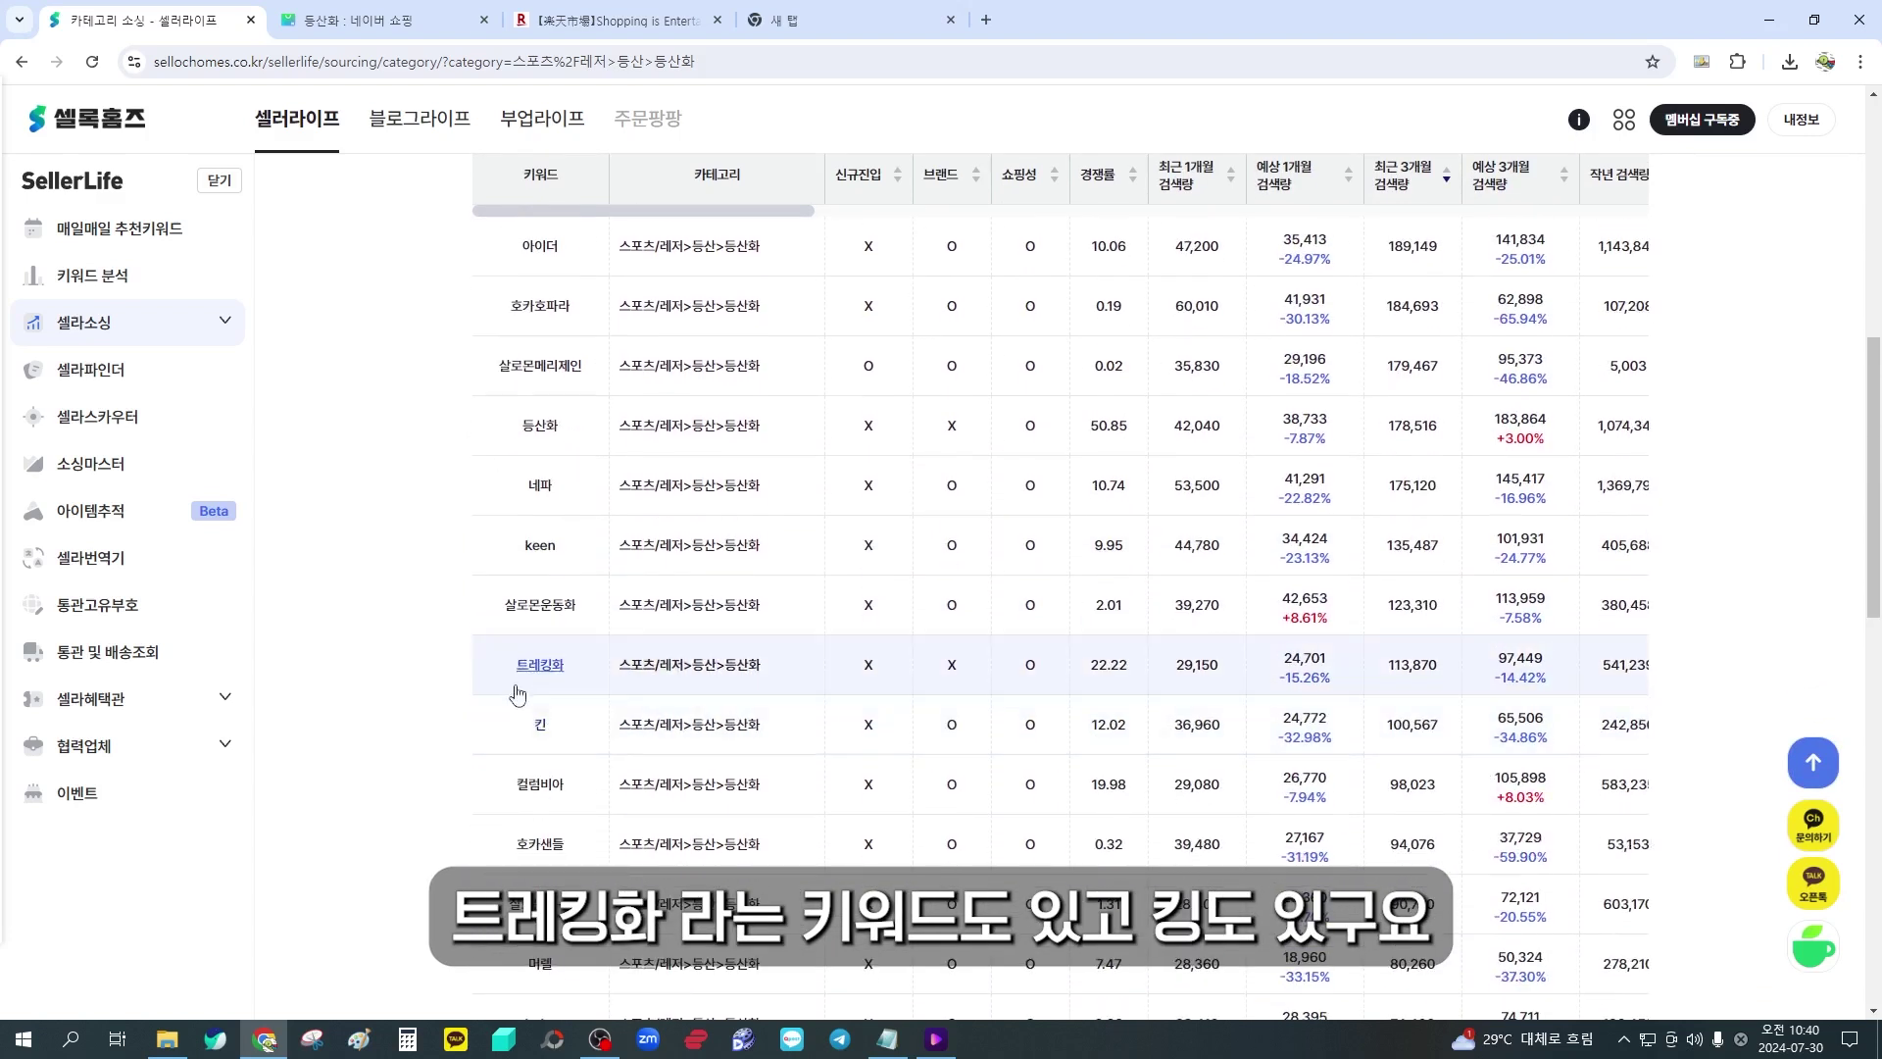
scroll(545, 722, up, 7)
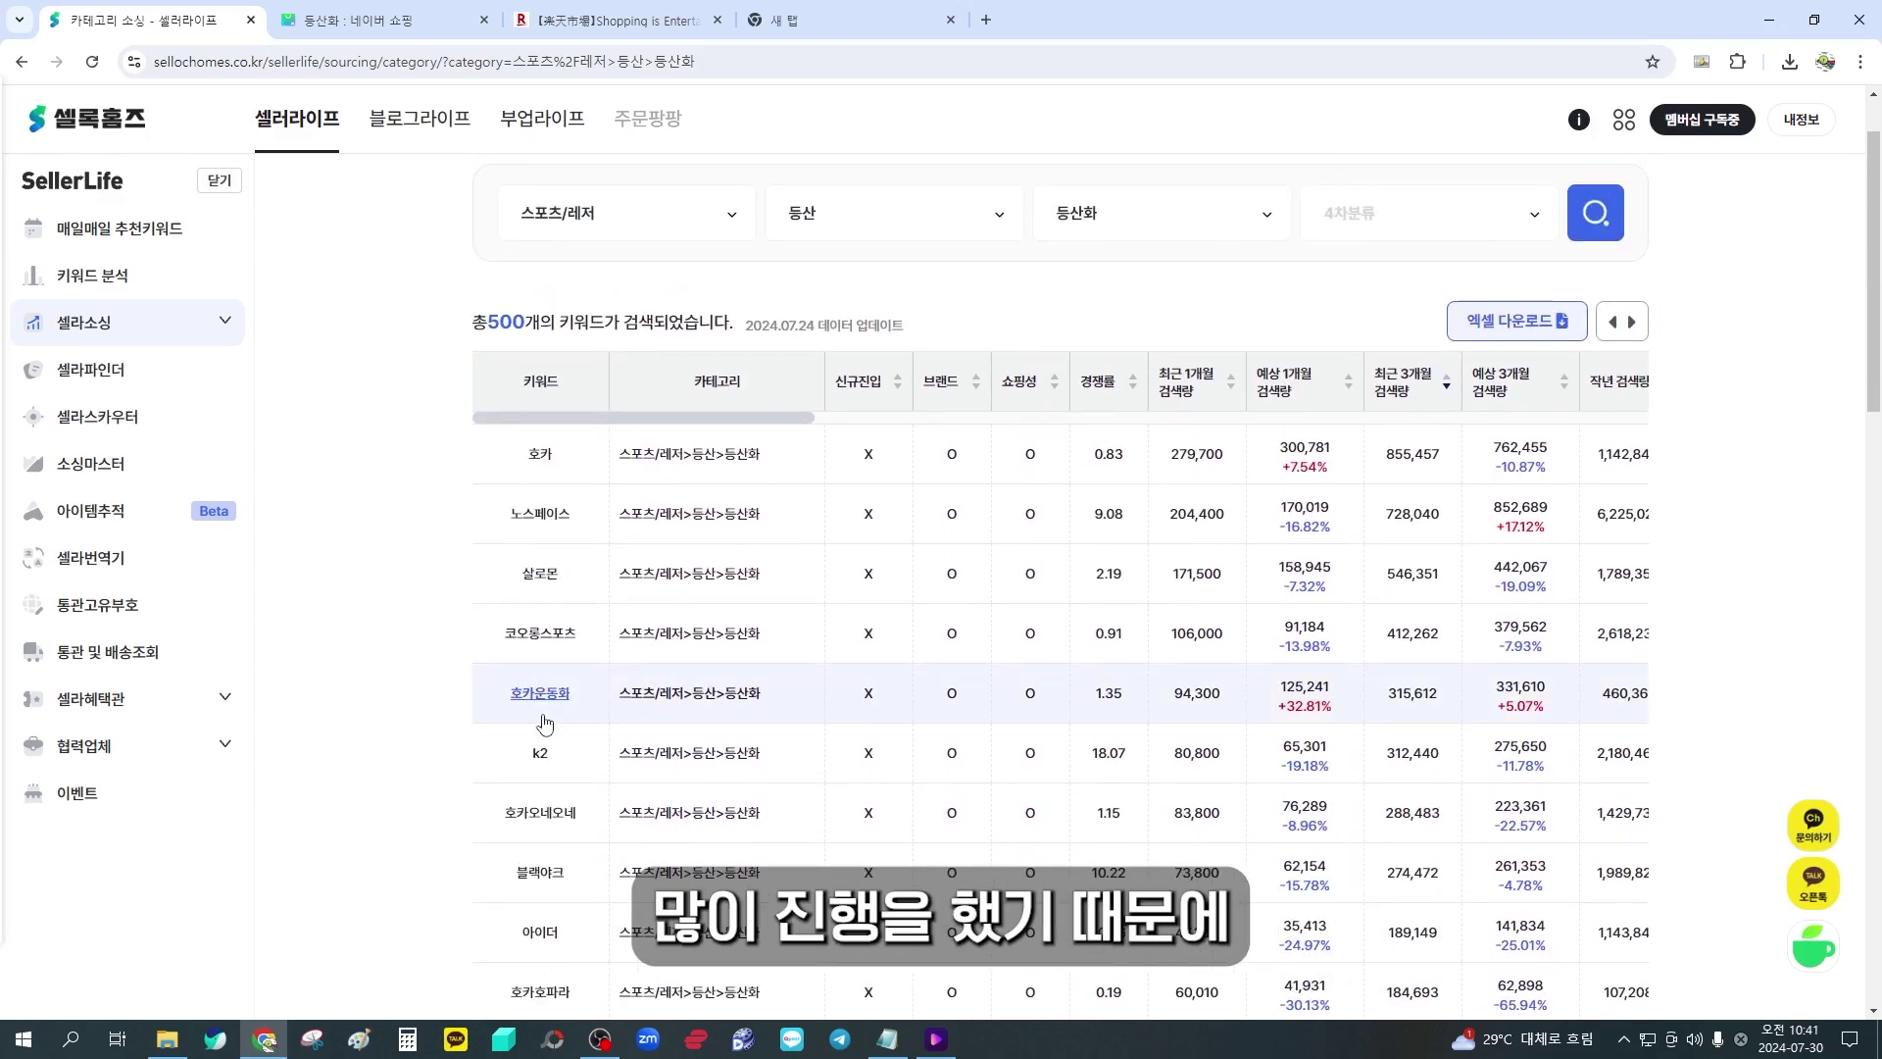
scroll(552, 606, down, 1)
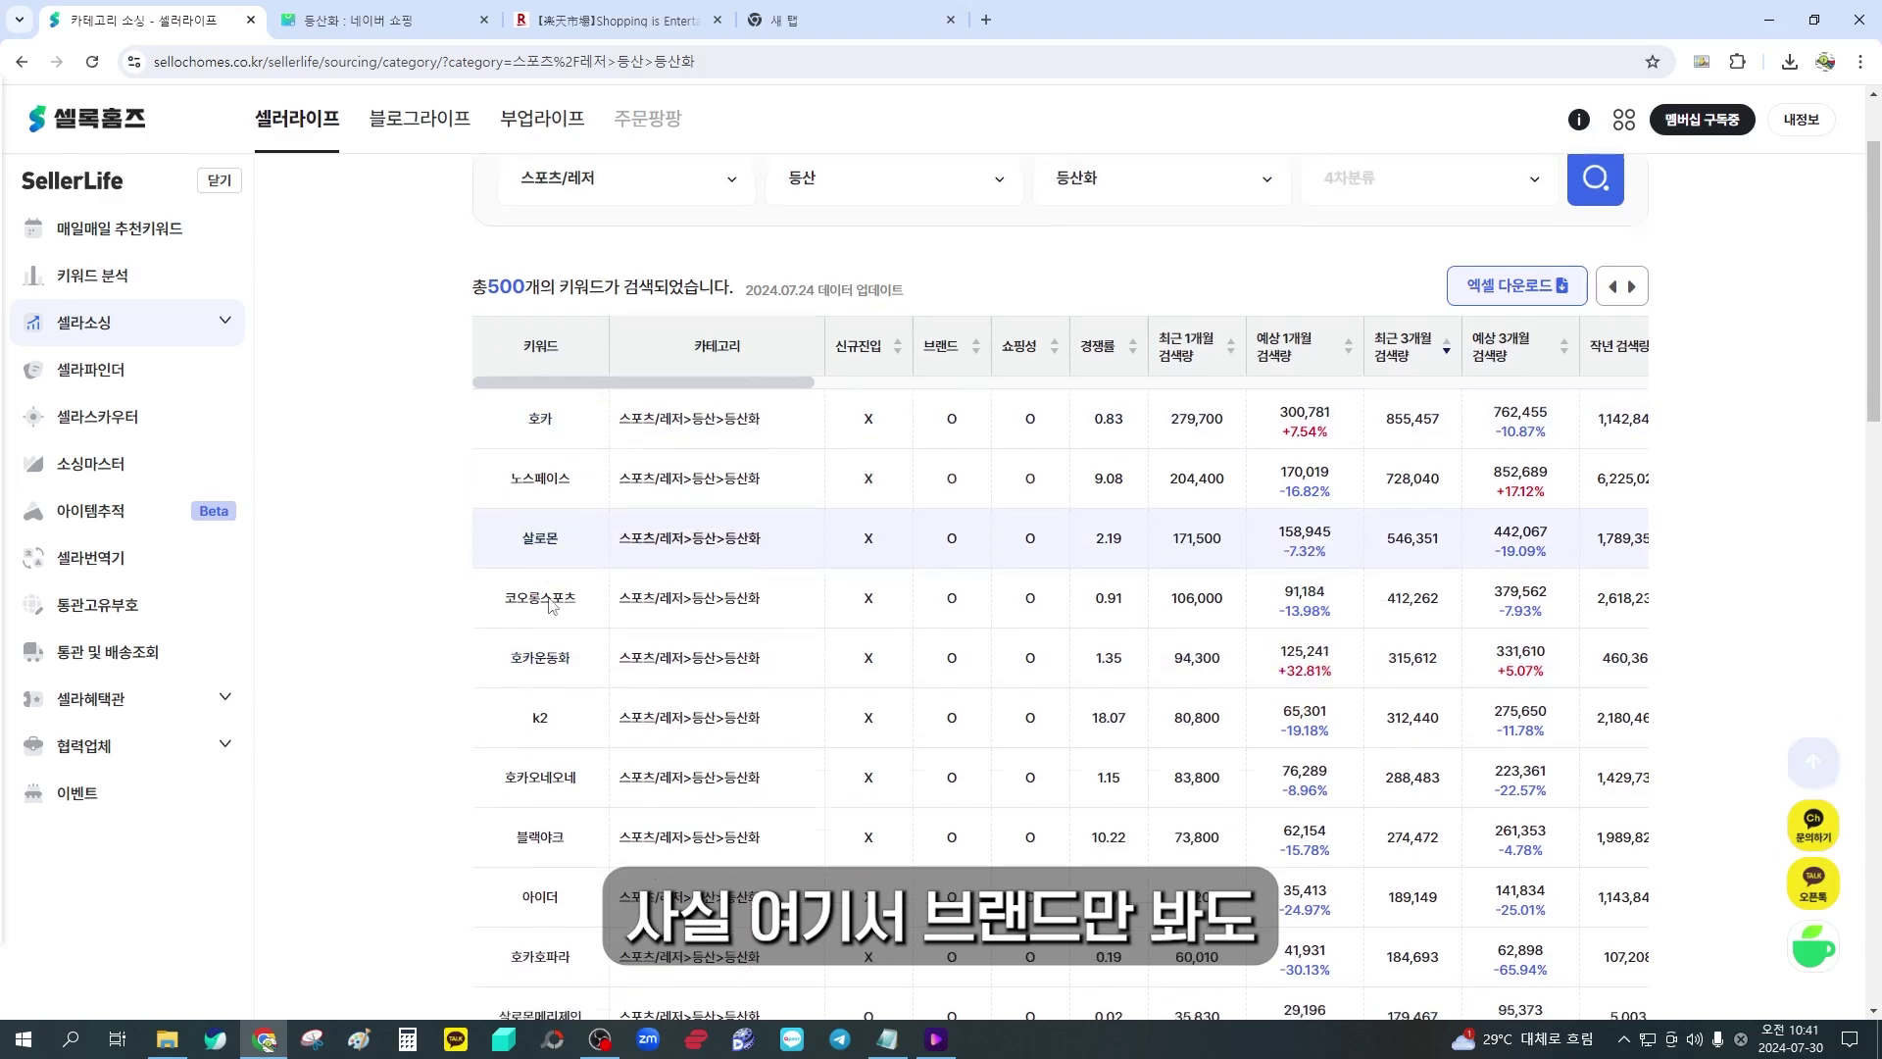
scroll(559, 598, down, 1)
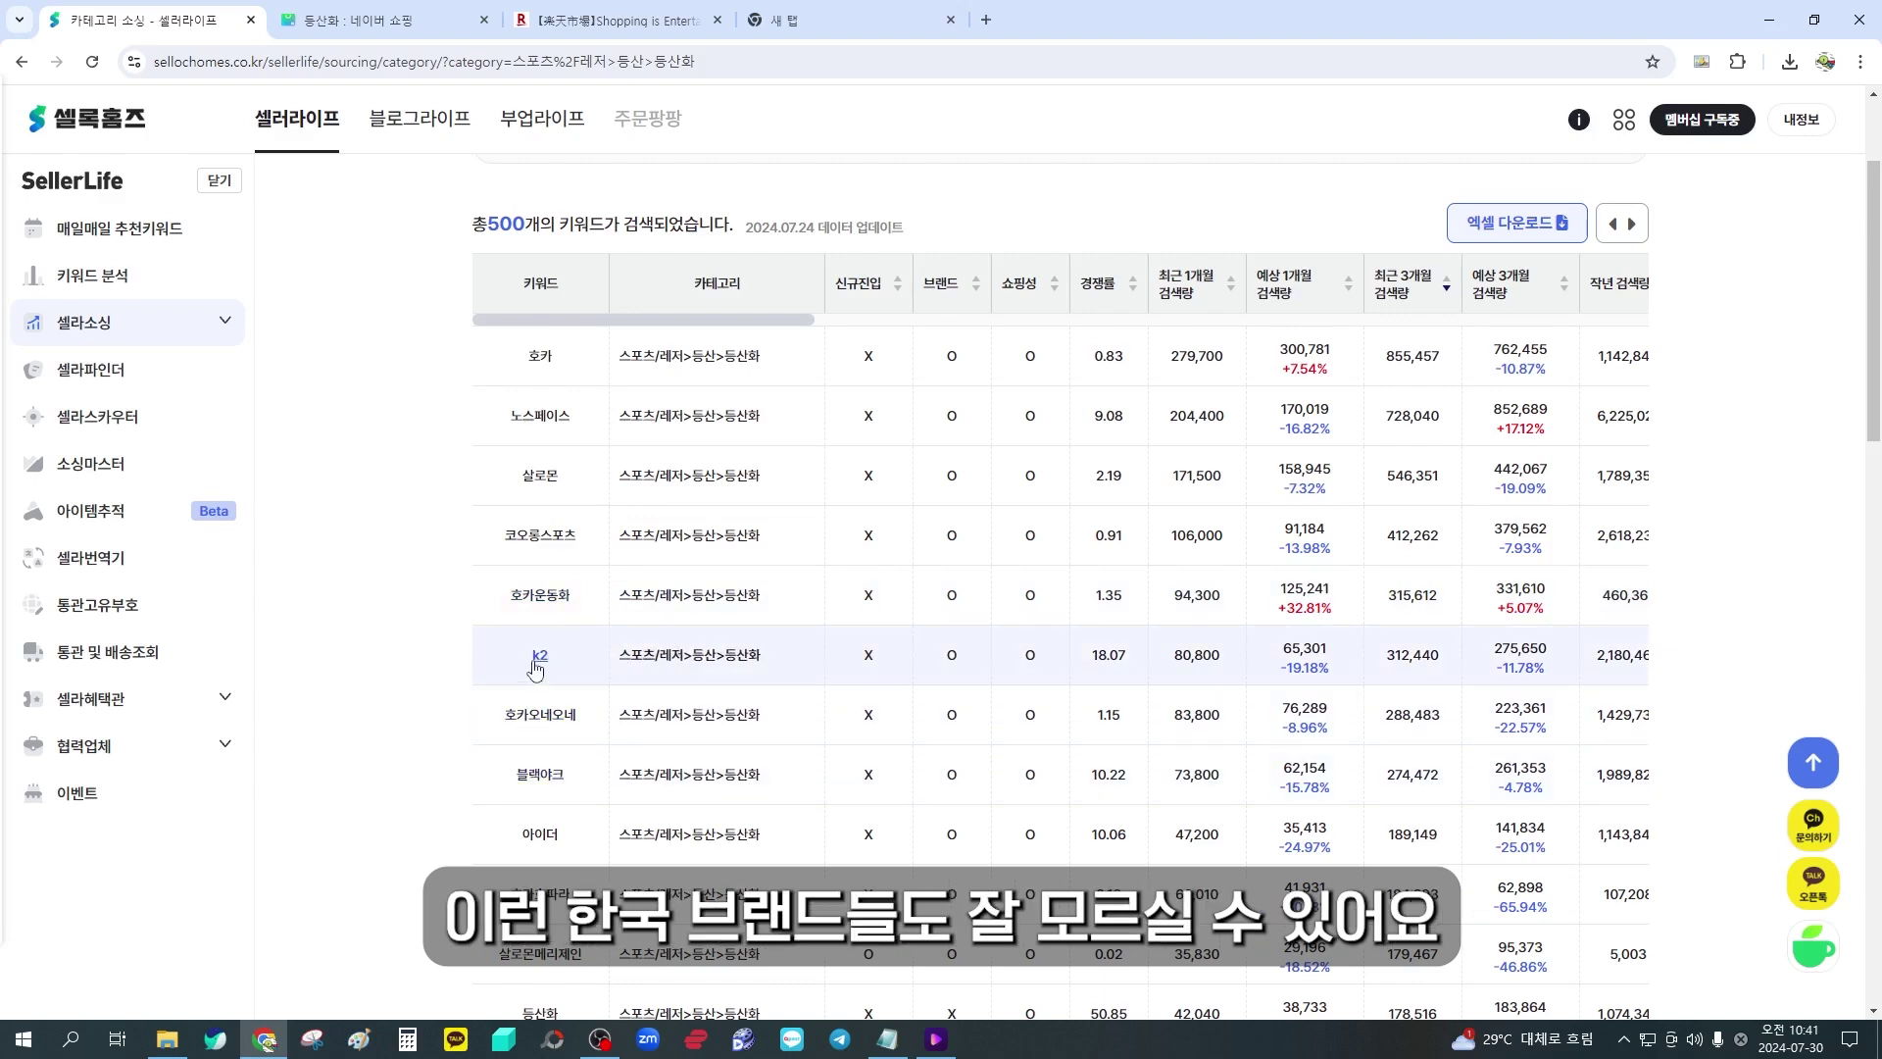
scroll(588, 608, down, 1)
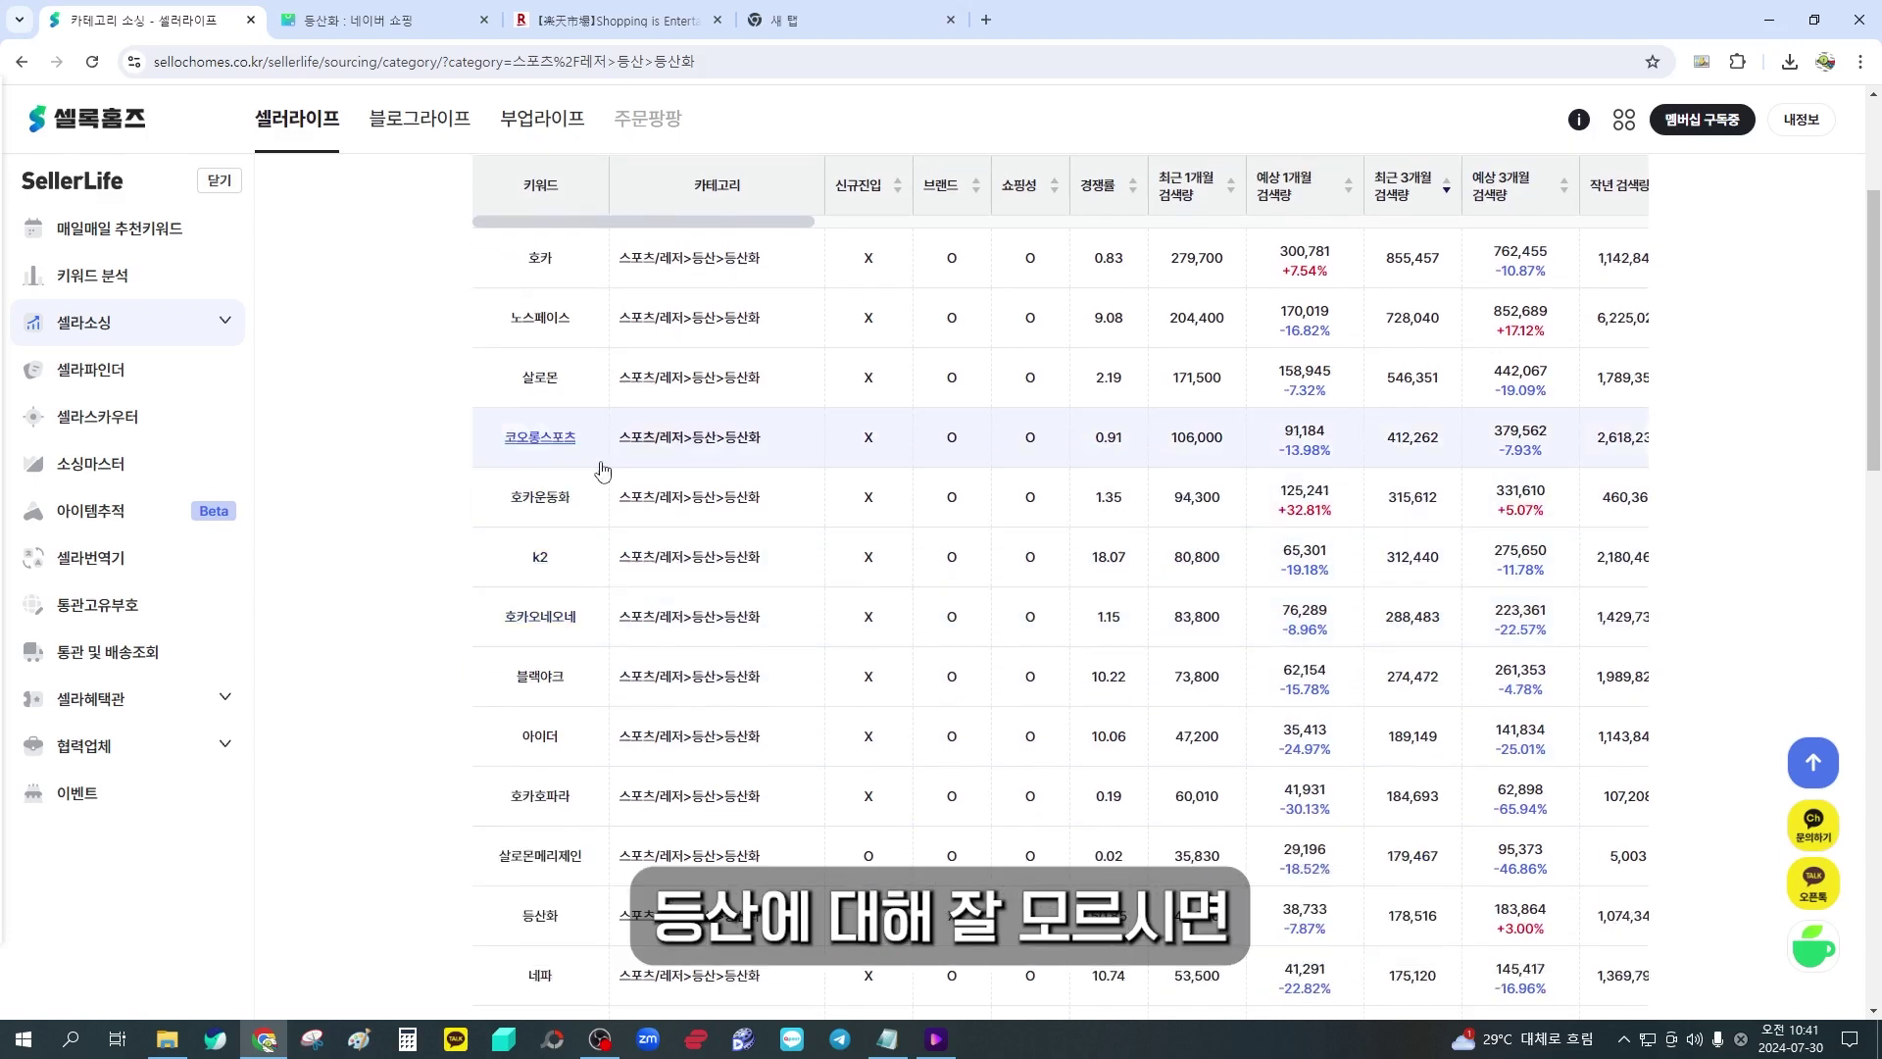
scroll(593, 474, up, 2)
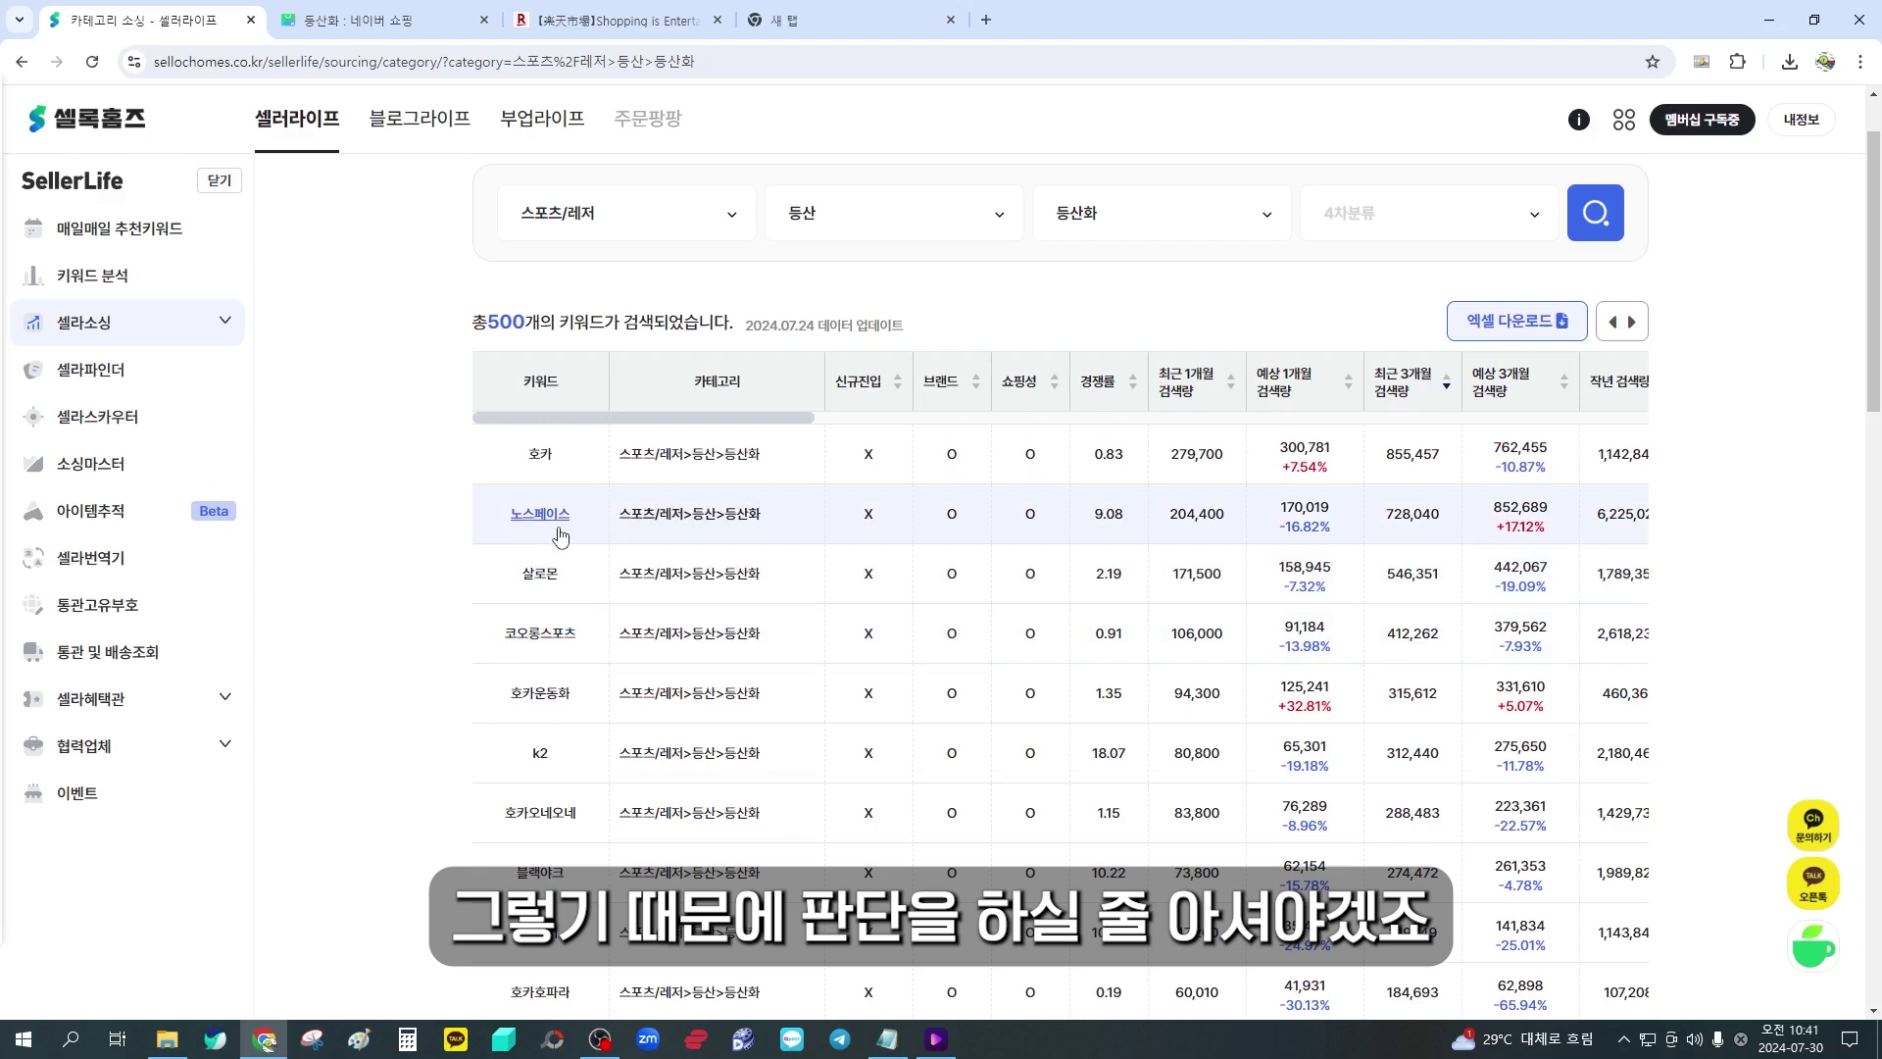
scroll(549, 490, up, 1)
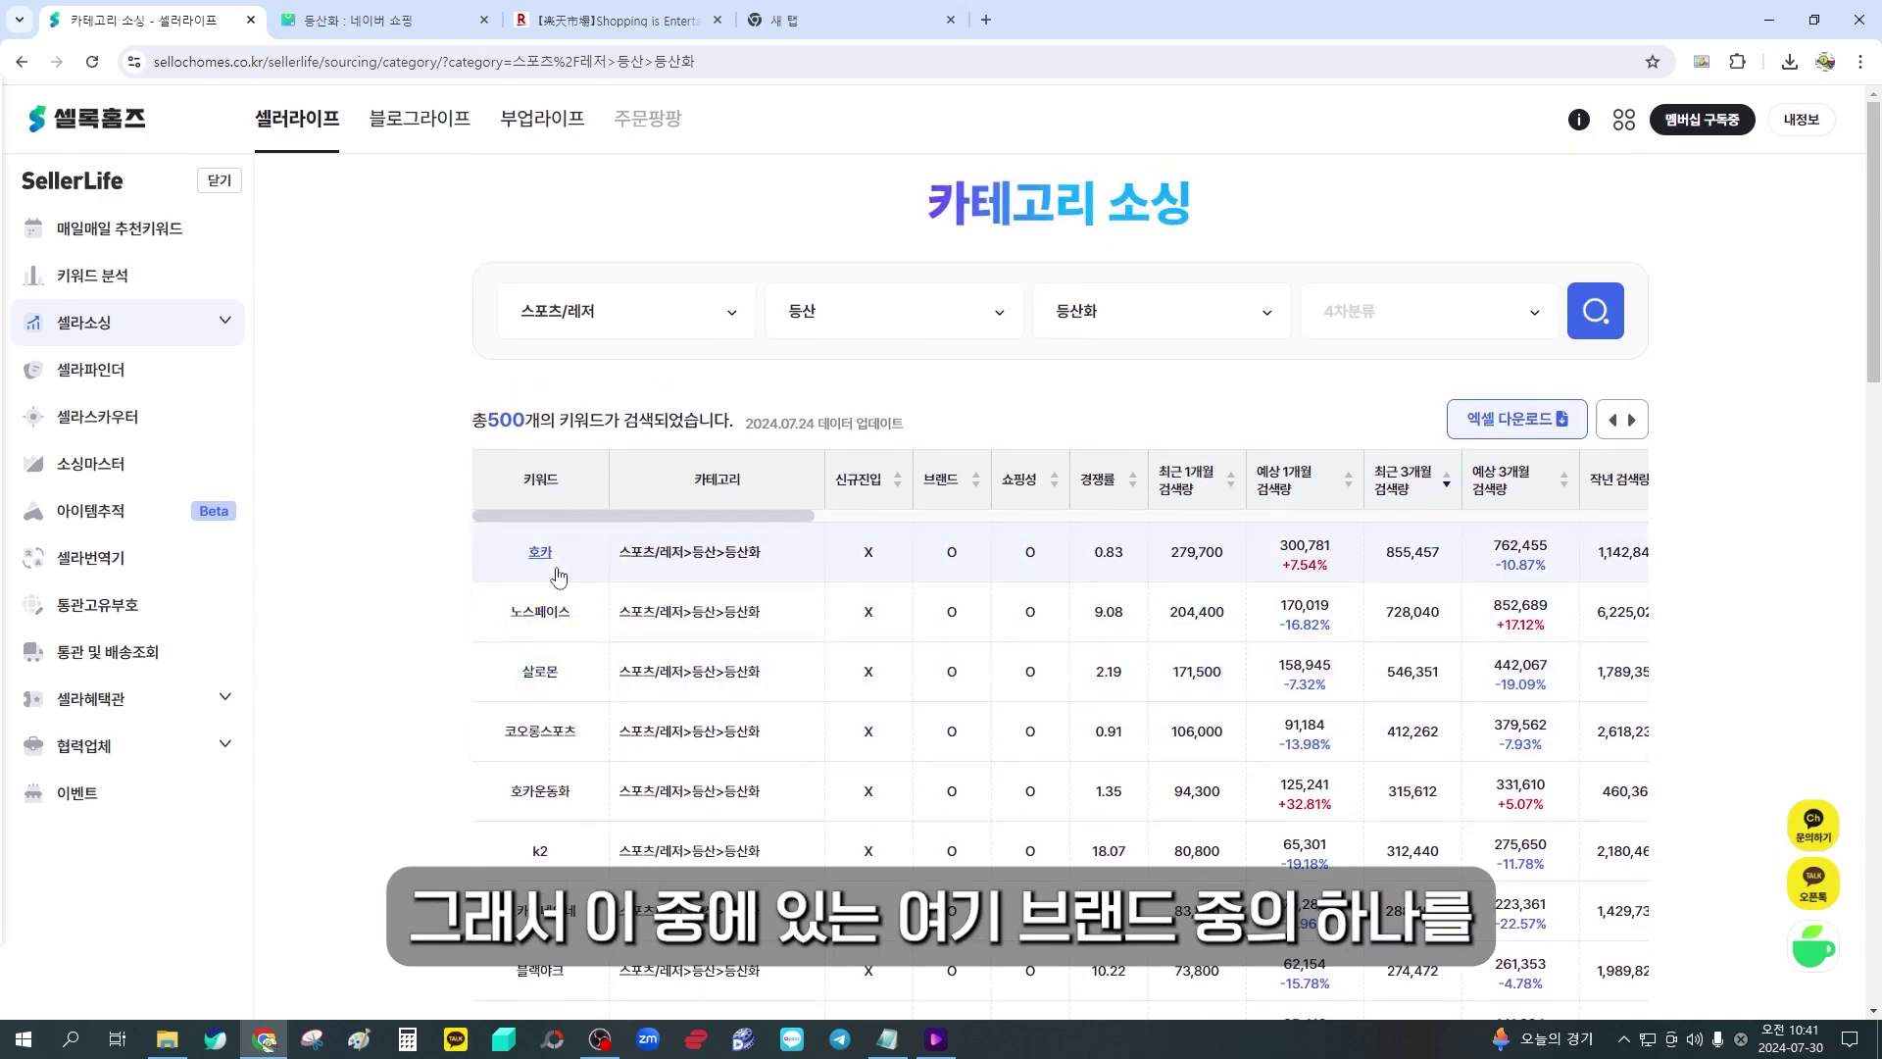
Switch back to Naver Shopping, search for 살로몬 and view the brand's price and sales analysis
click(412, 17)
click(597, 157)
text(살로몬)
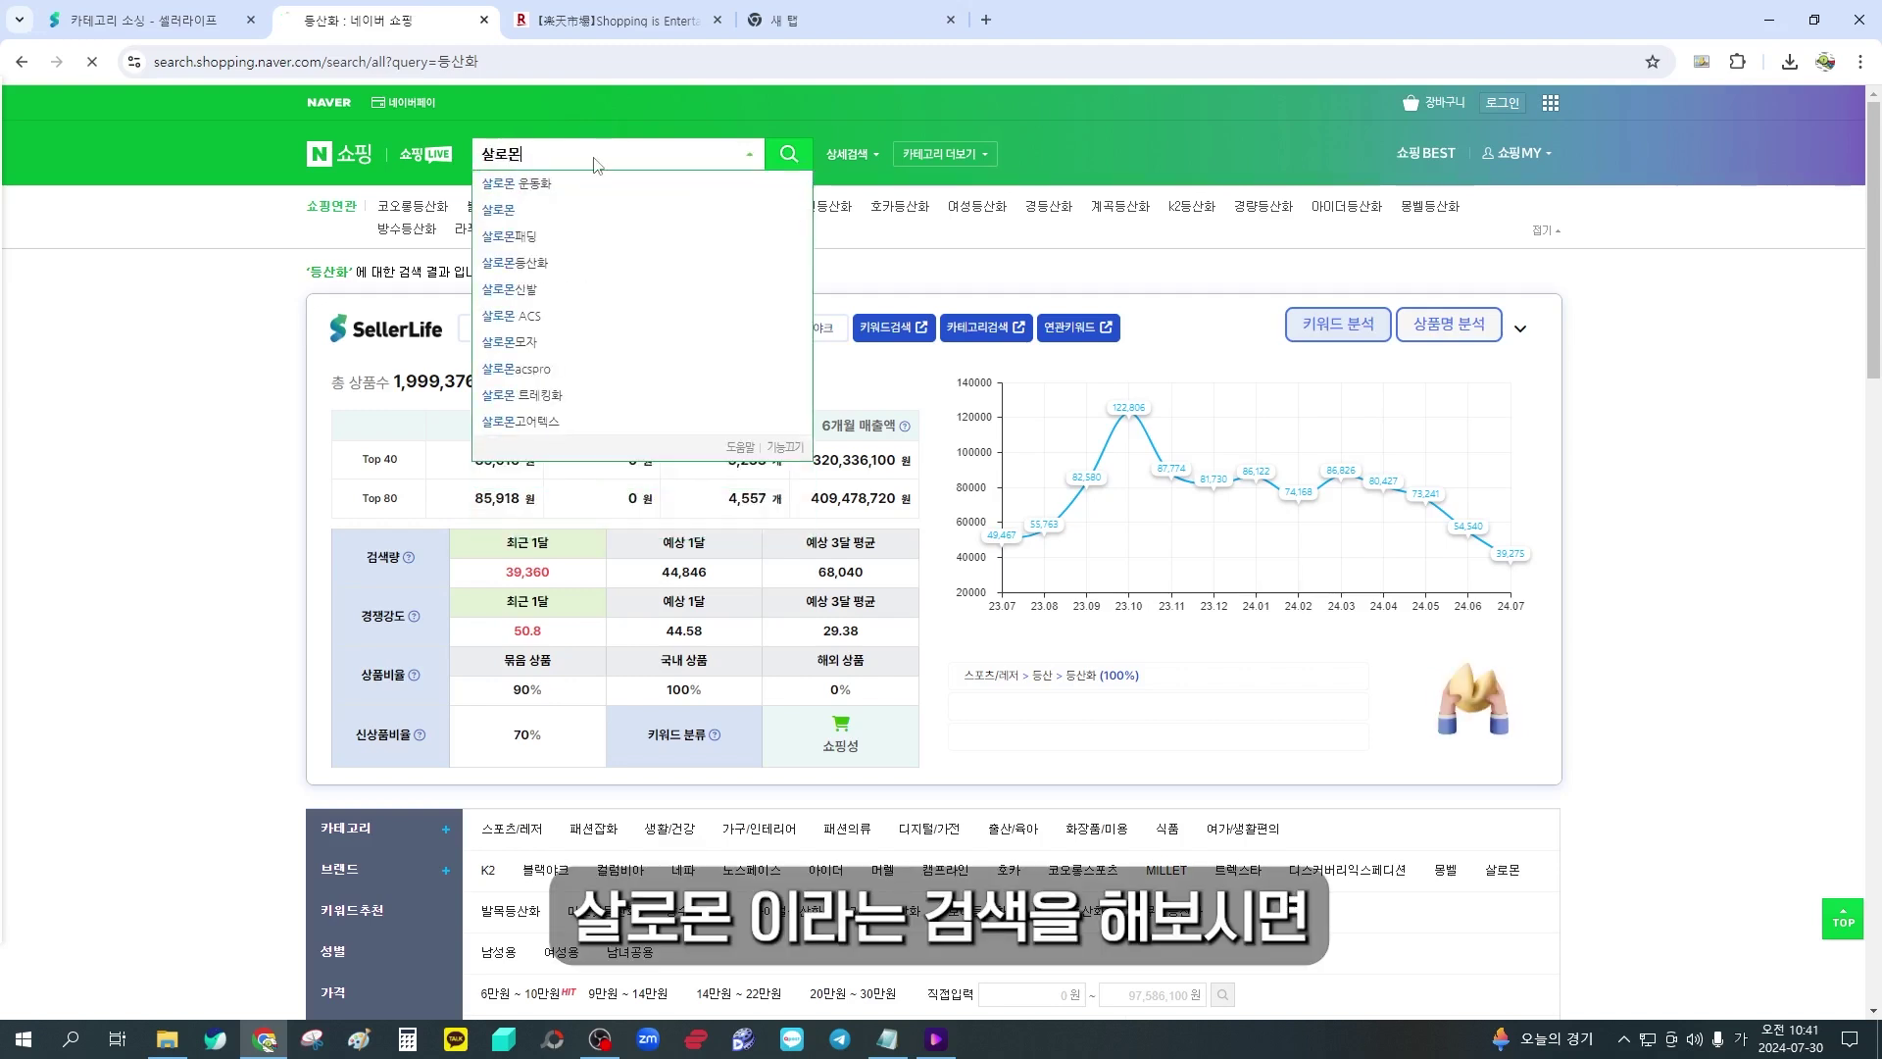
key(Return)
scroll(360, 253, down, 1)
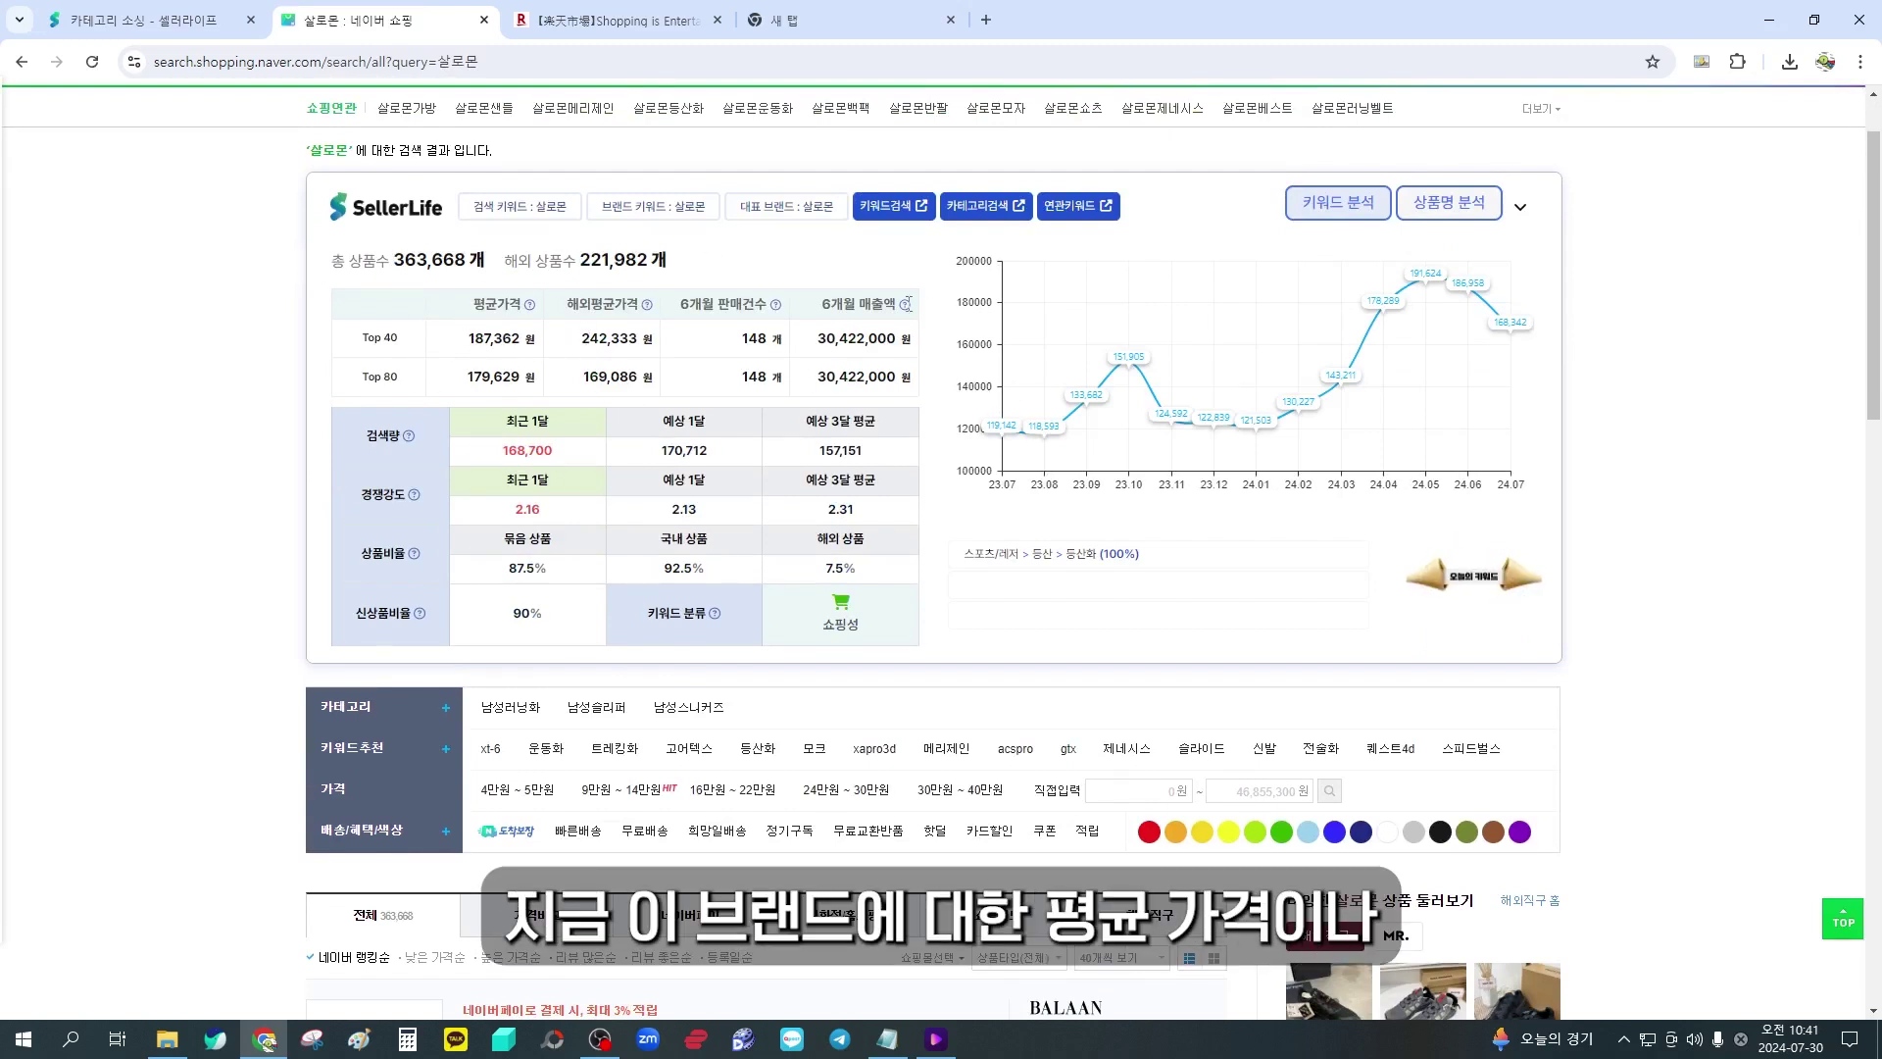
Look through the 살로몬 search results for overseas direct-purchase products and how well they sell
scroll(761, 315, down, 7)
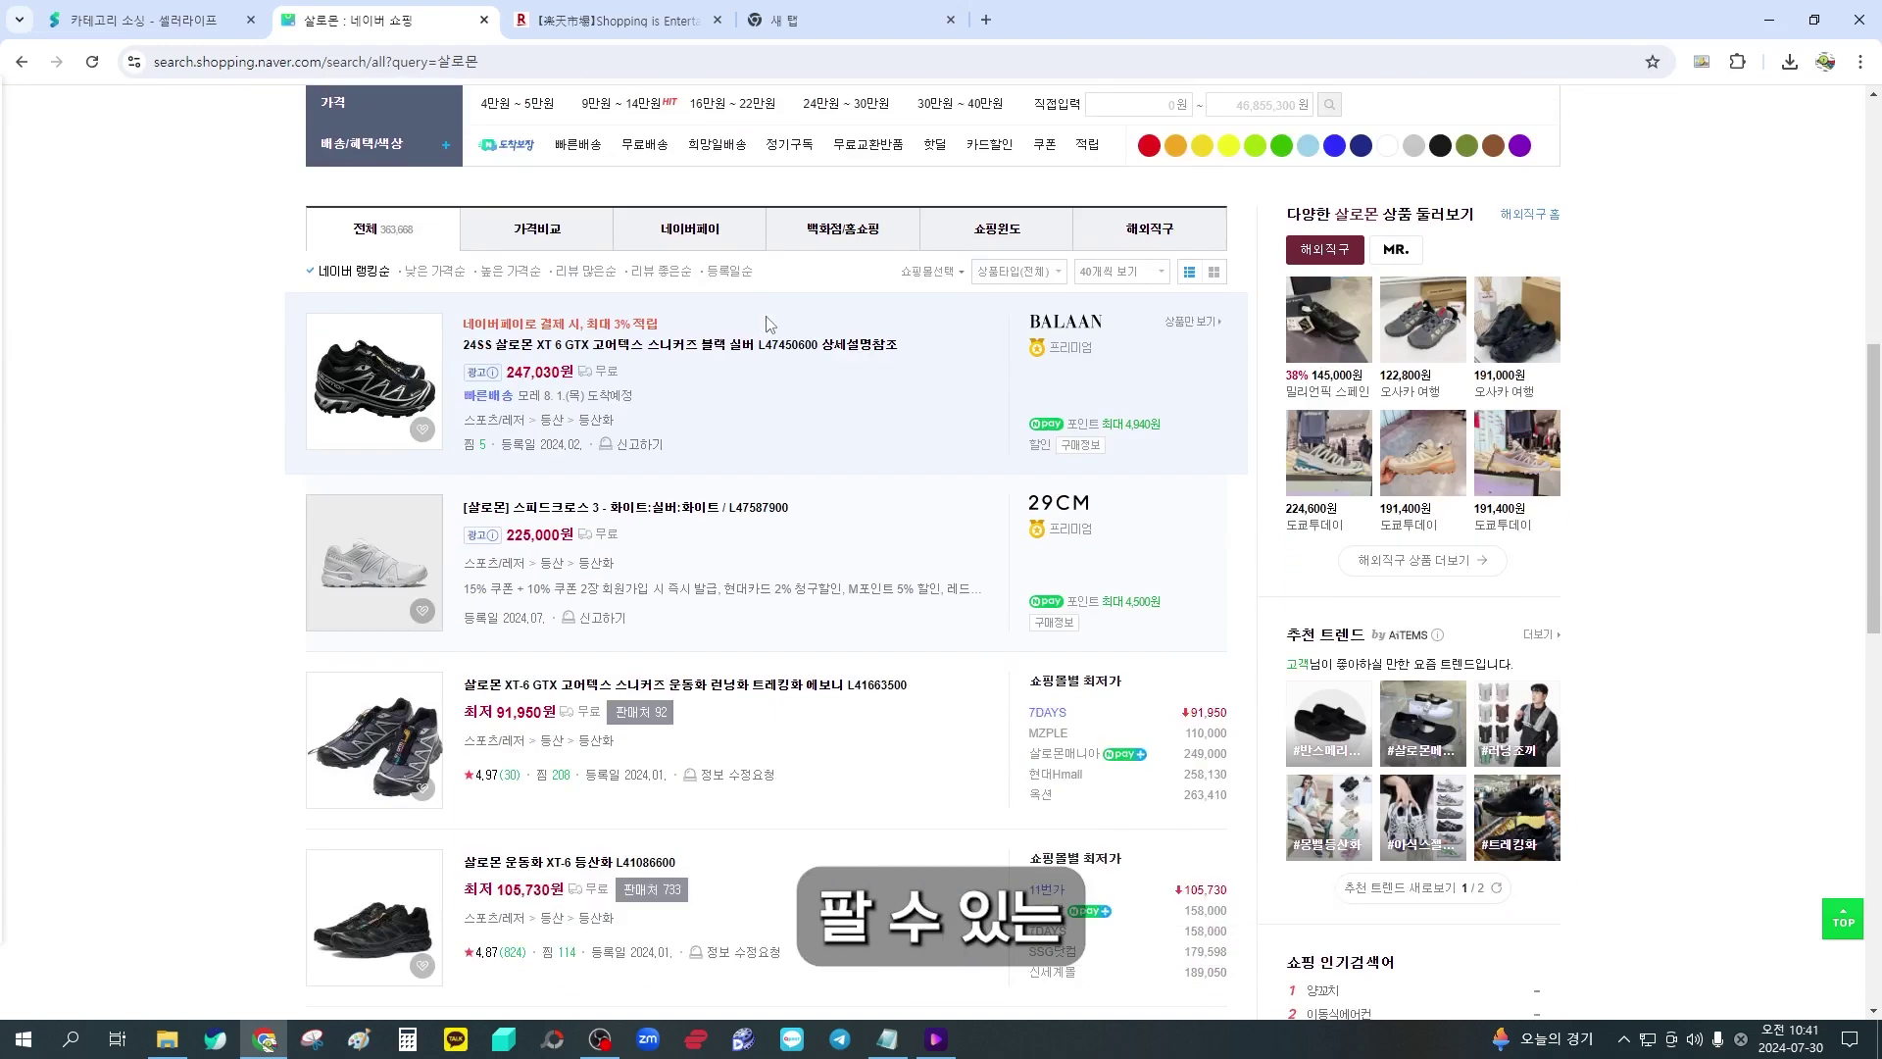
scroll(745, 383, down, 4)
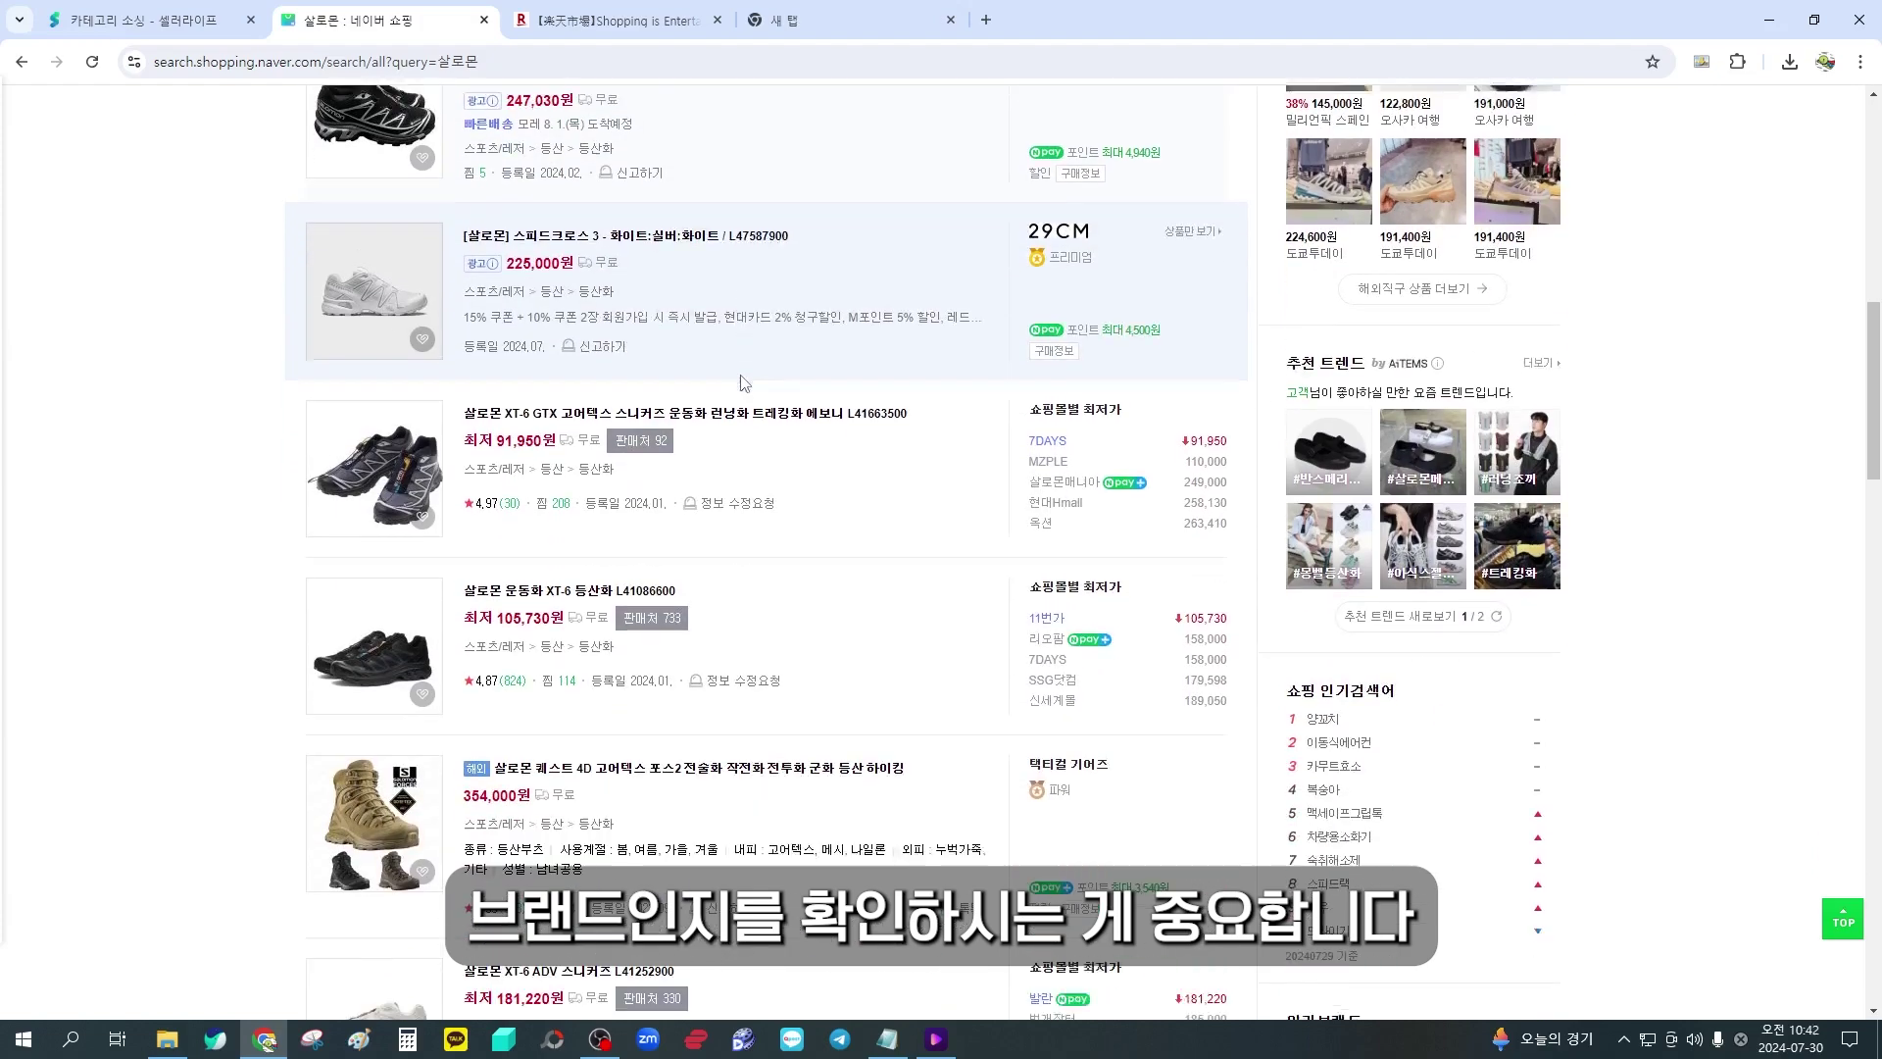
scroll(657, 385, down, 2)
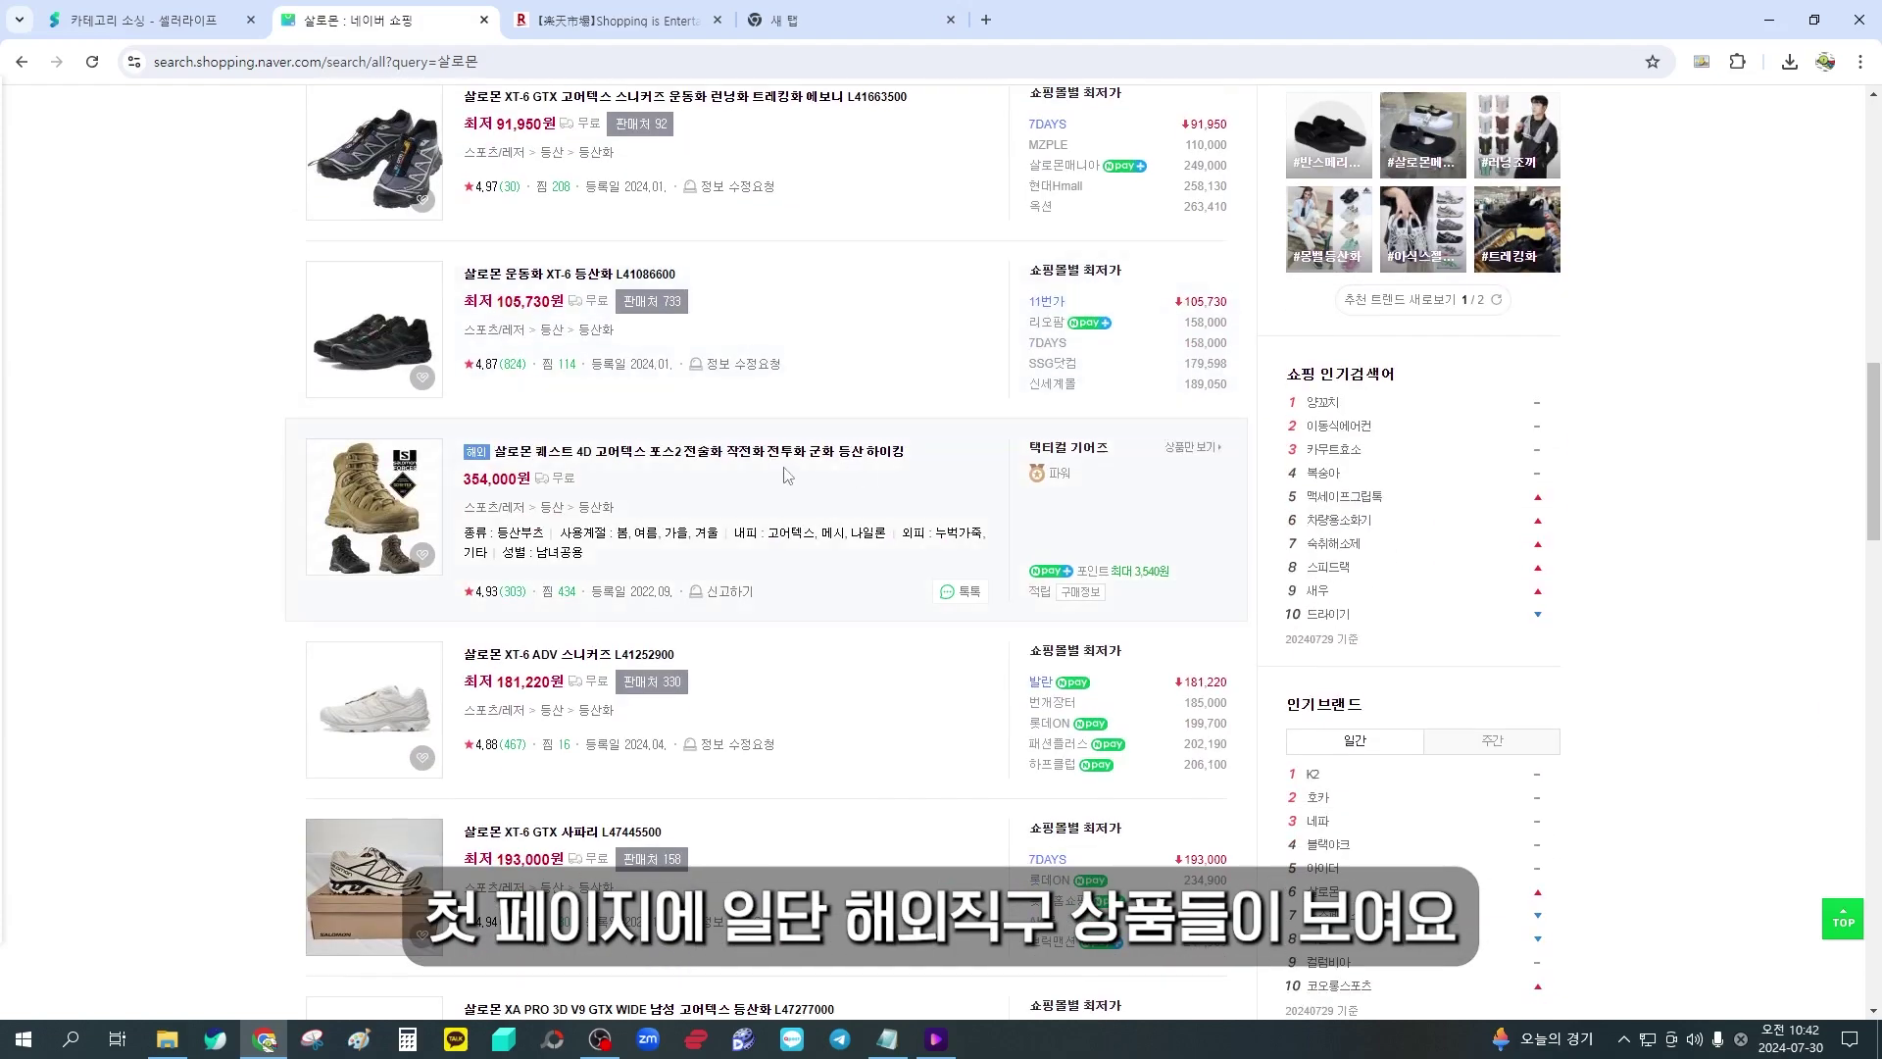
scroll(465, 346, down, 2)
scroll(755, 378, down, 19)
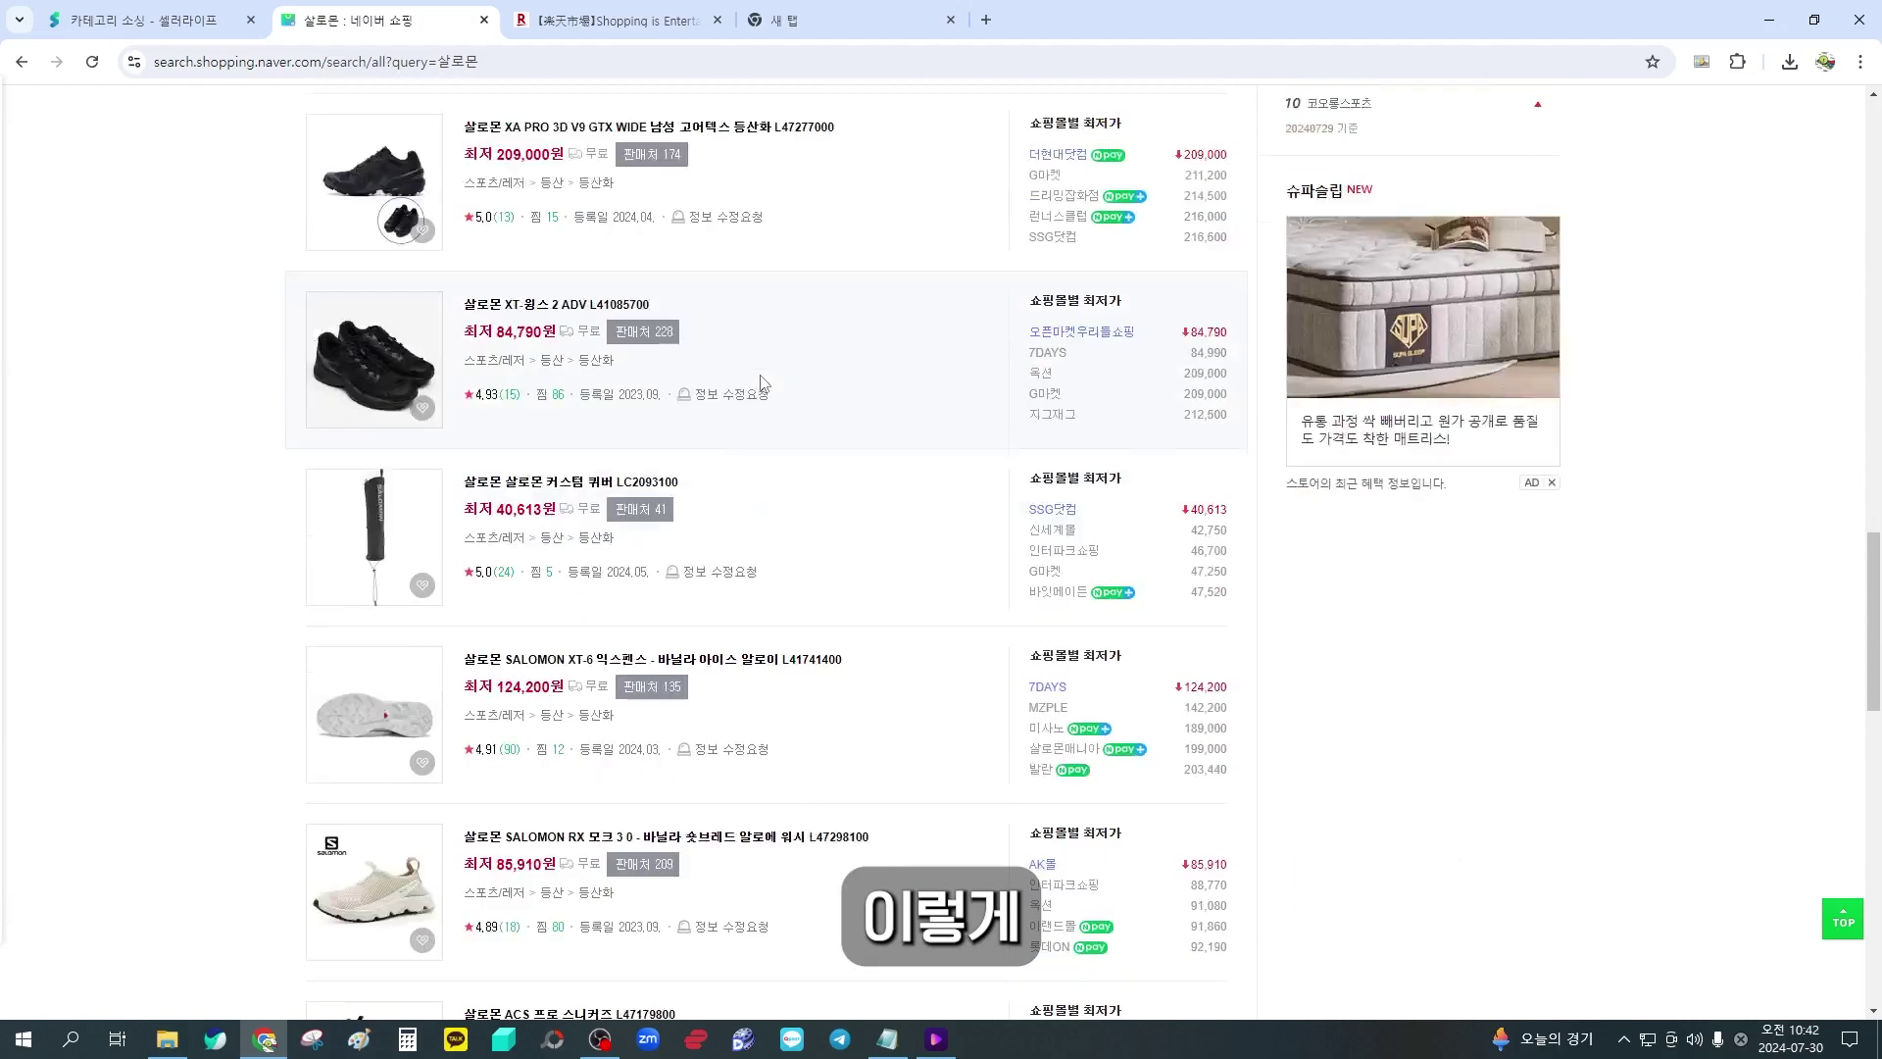
scroll(621, 577, down, 6)
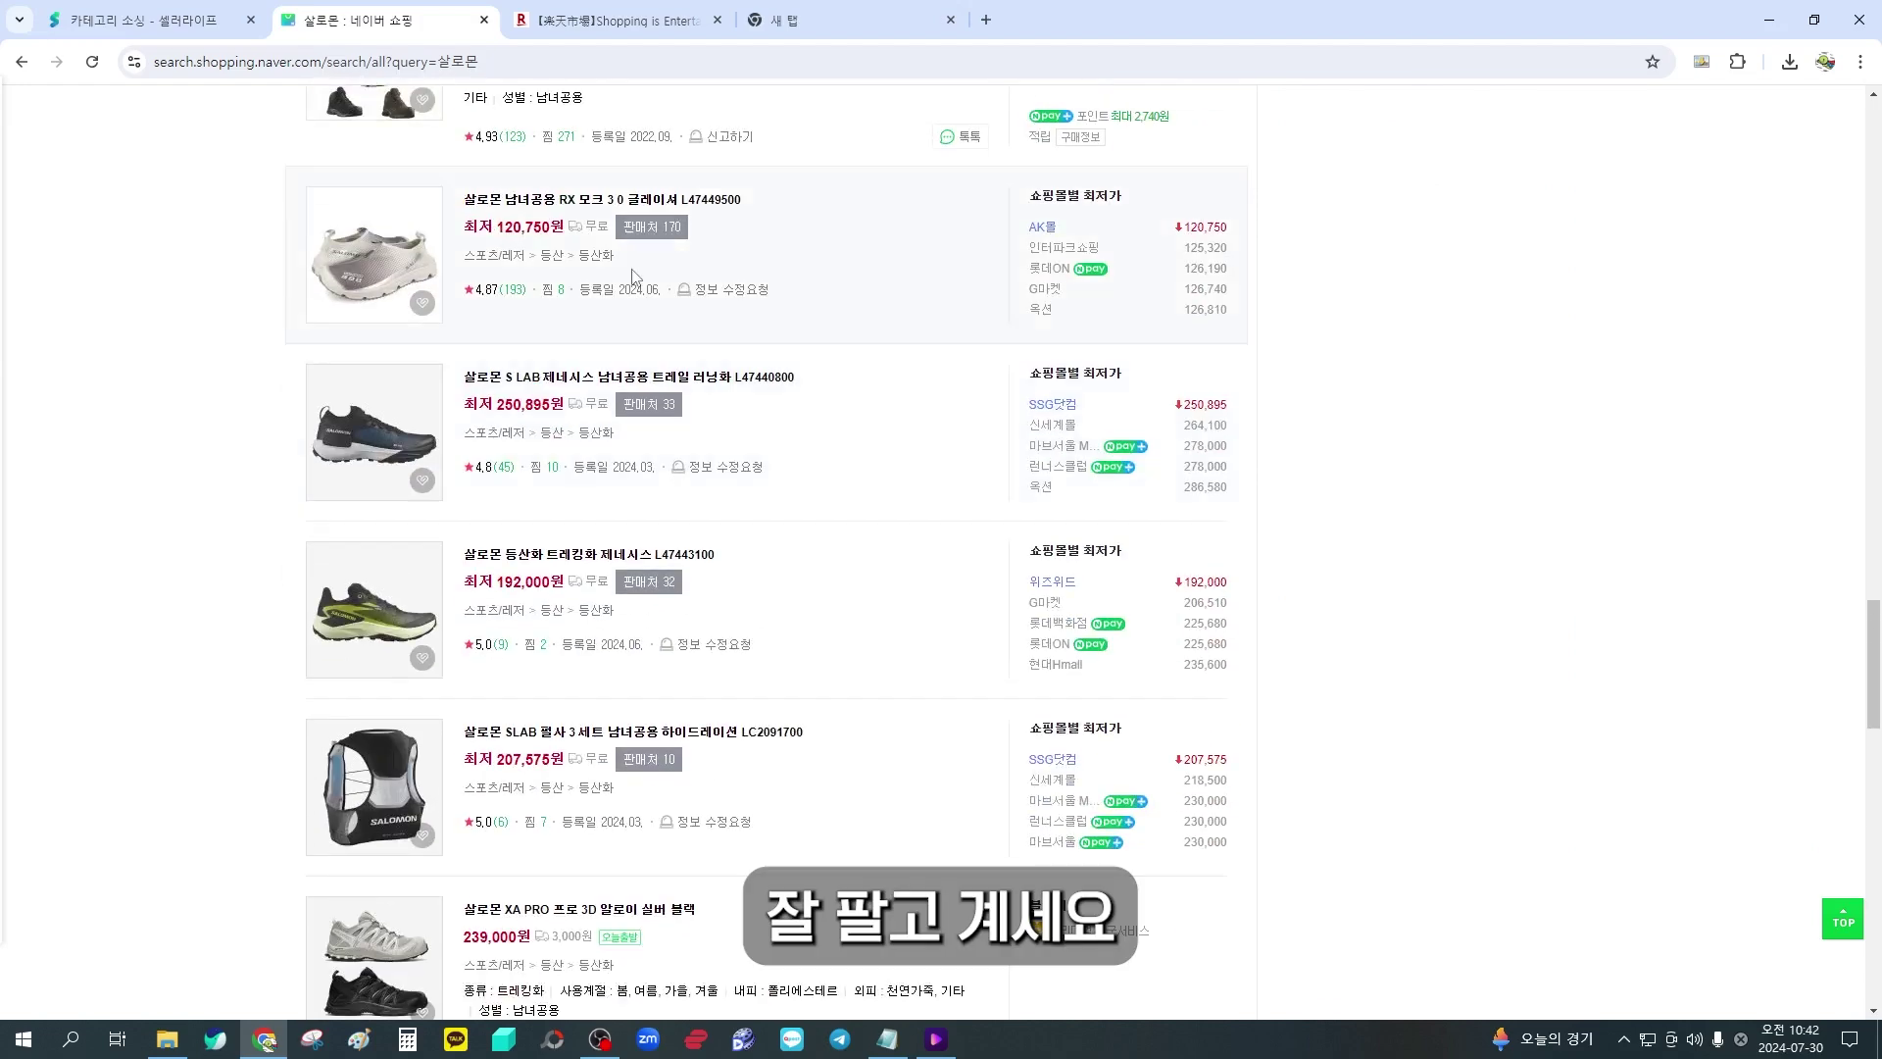
scroll(776, 596, down, 6)
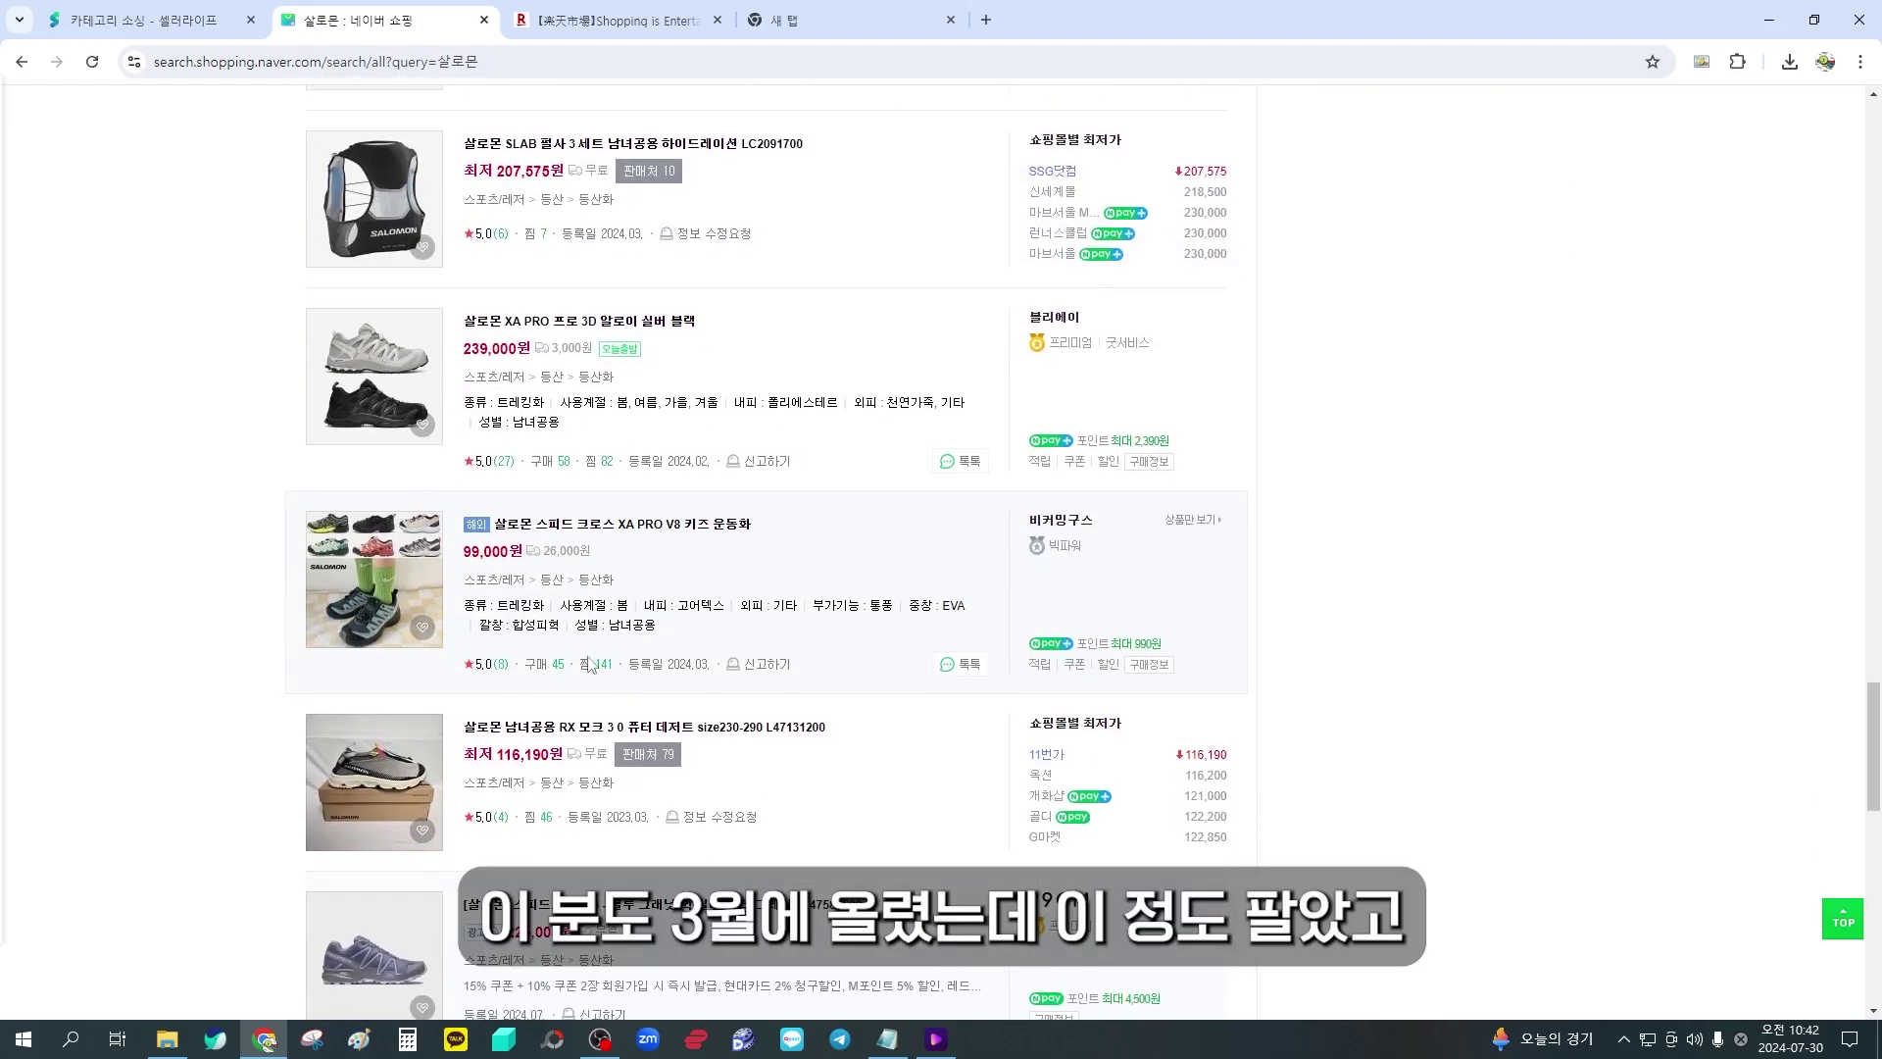
scroll(577, 659, down, 6)
Limit the 살로몬 search results to overseas direct-purchase (해외직구) products
scroll(647, 628, up, 9)
scroll(686, 613, up, 20)
scroll(742, 628, up, 3)
click(1149, 425)
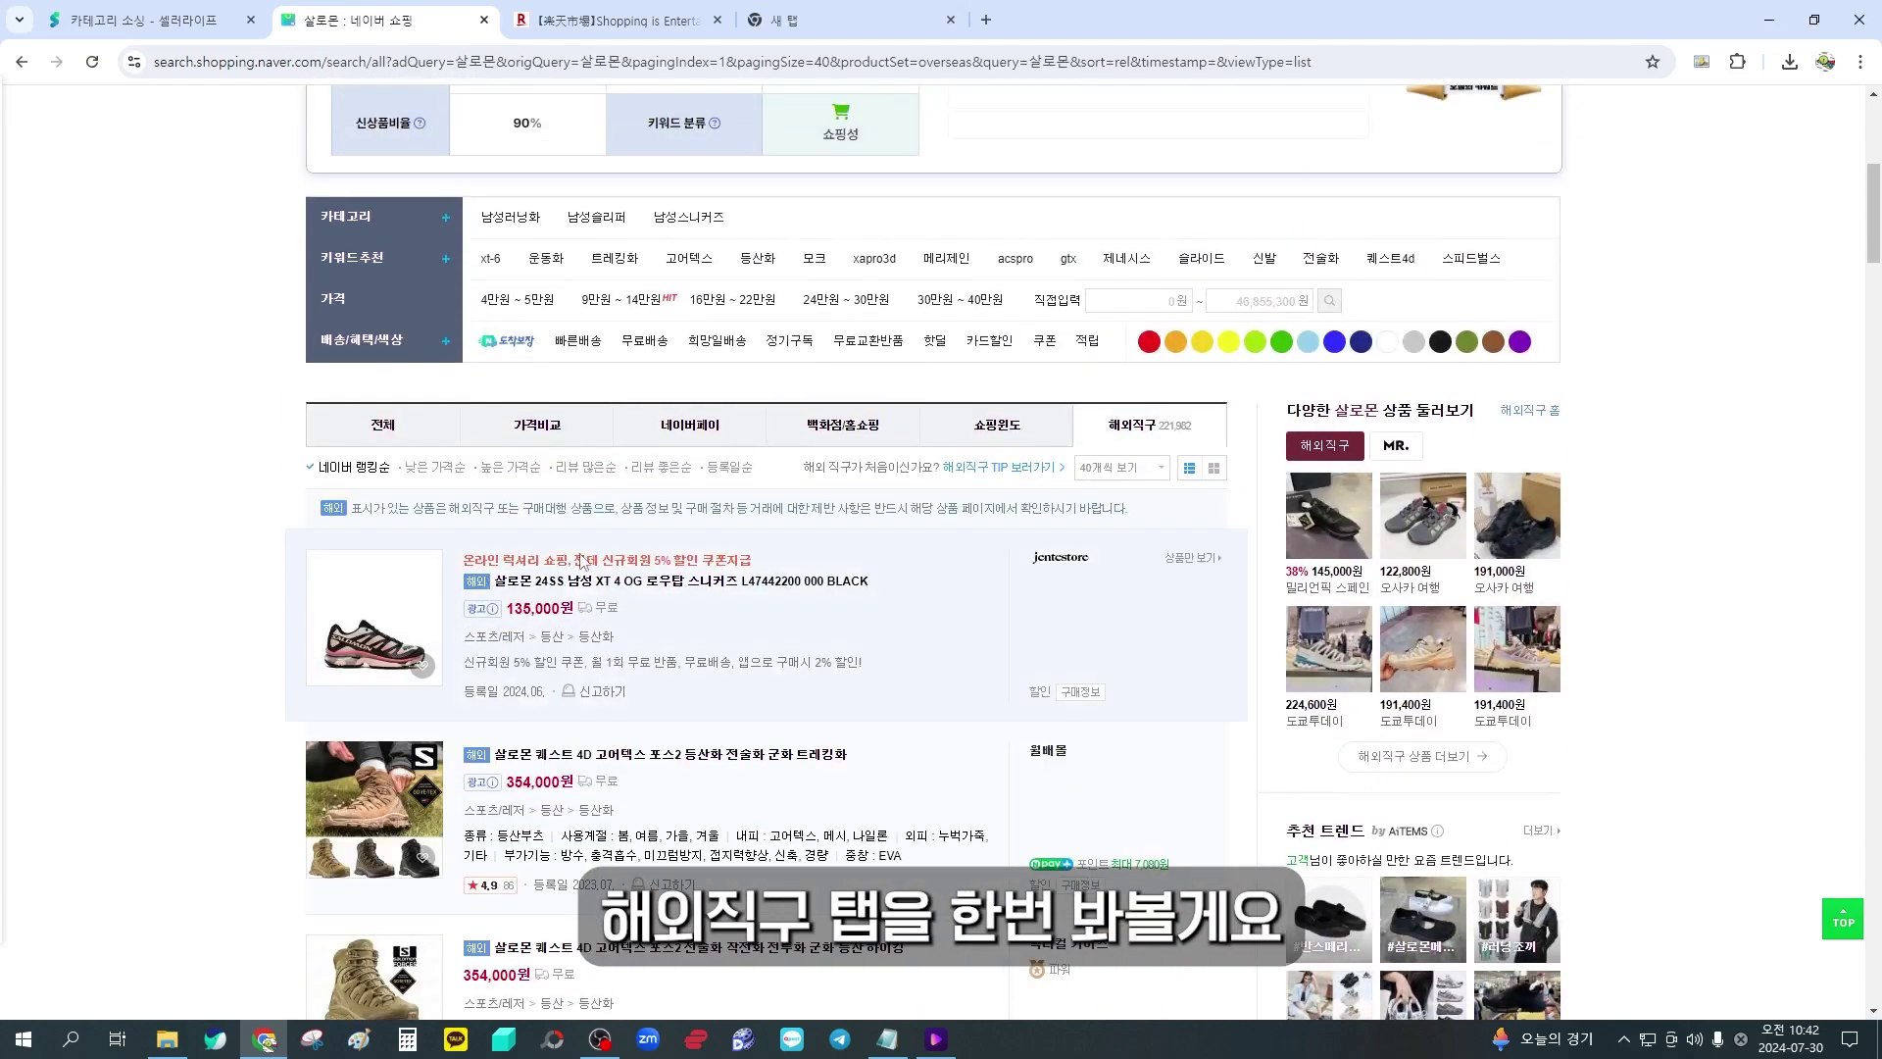
Examine the 해외직구 listings for sellers whose store names indicate sourcing from Japan
scroll(587, 532, down, 3)
scroll(564, 582, down, 6)
scroll(673, 559, down, 5)
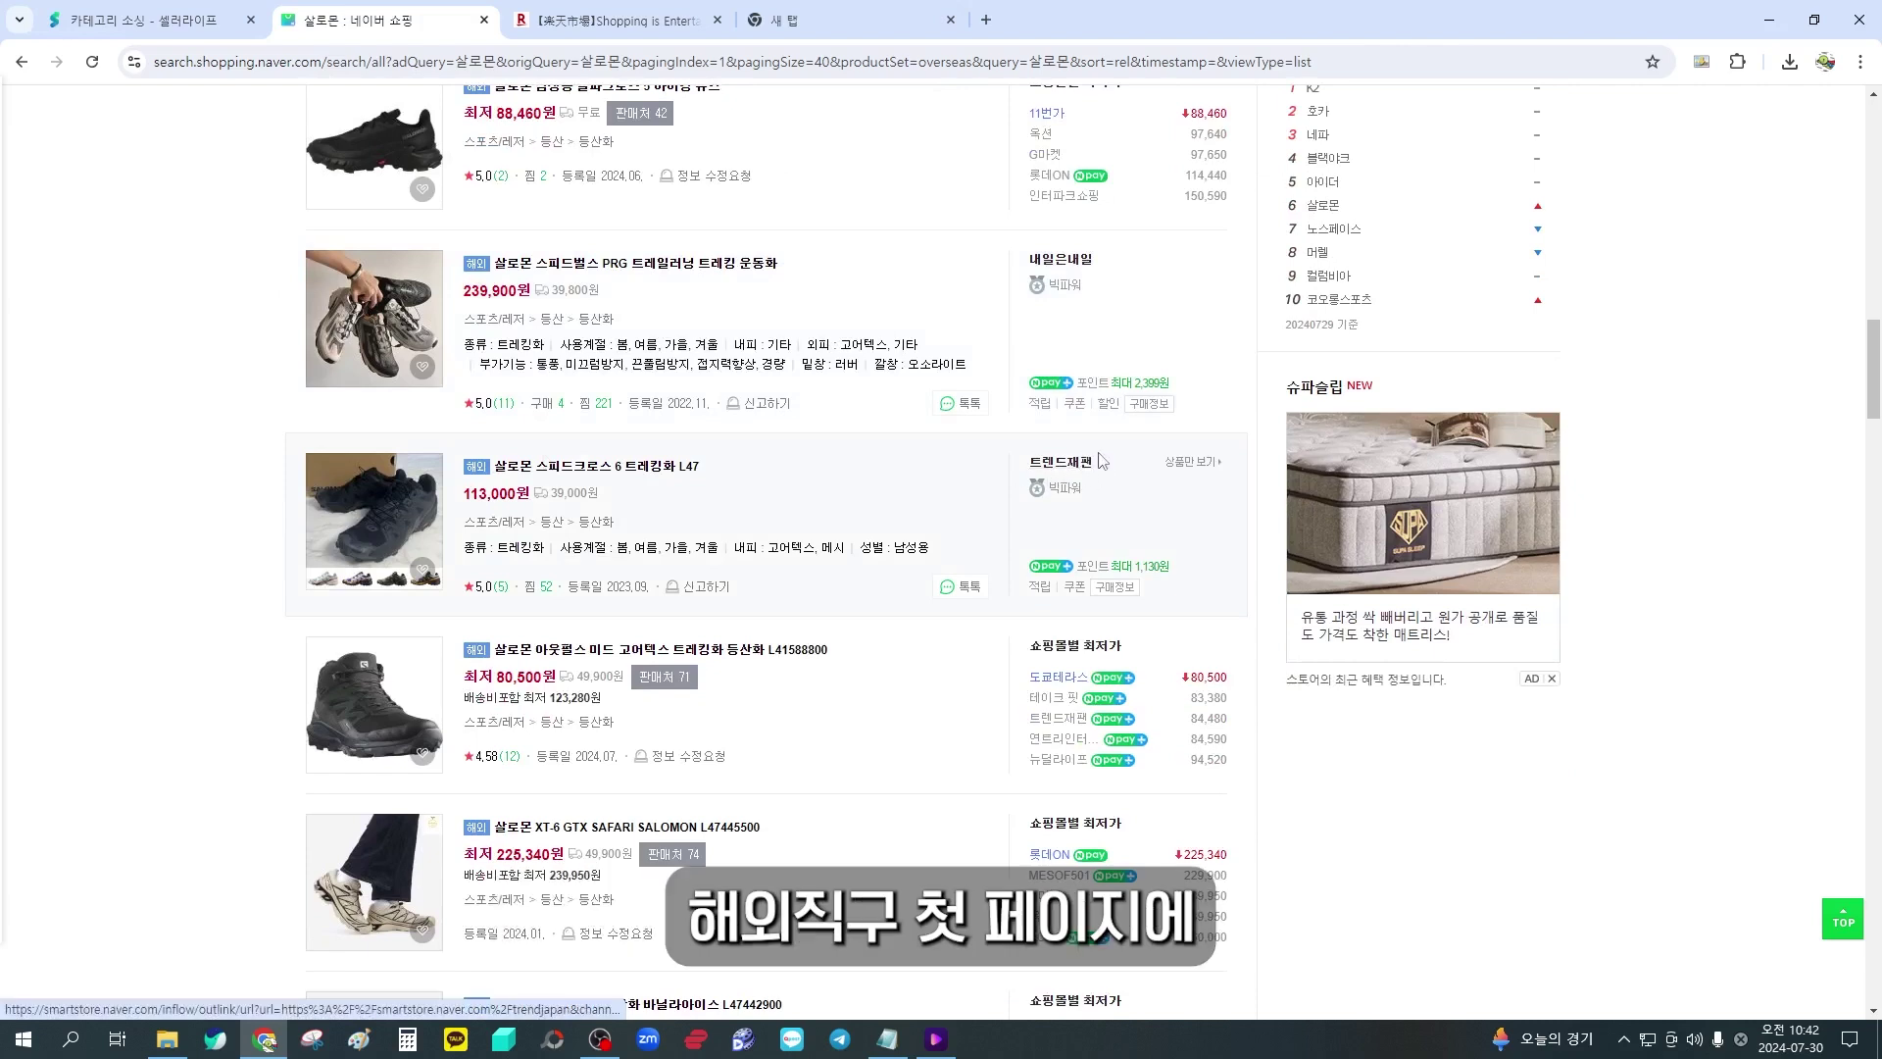
scroll(1032, 466, down, 3)
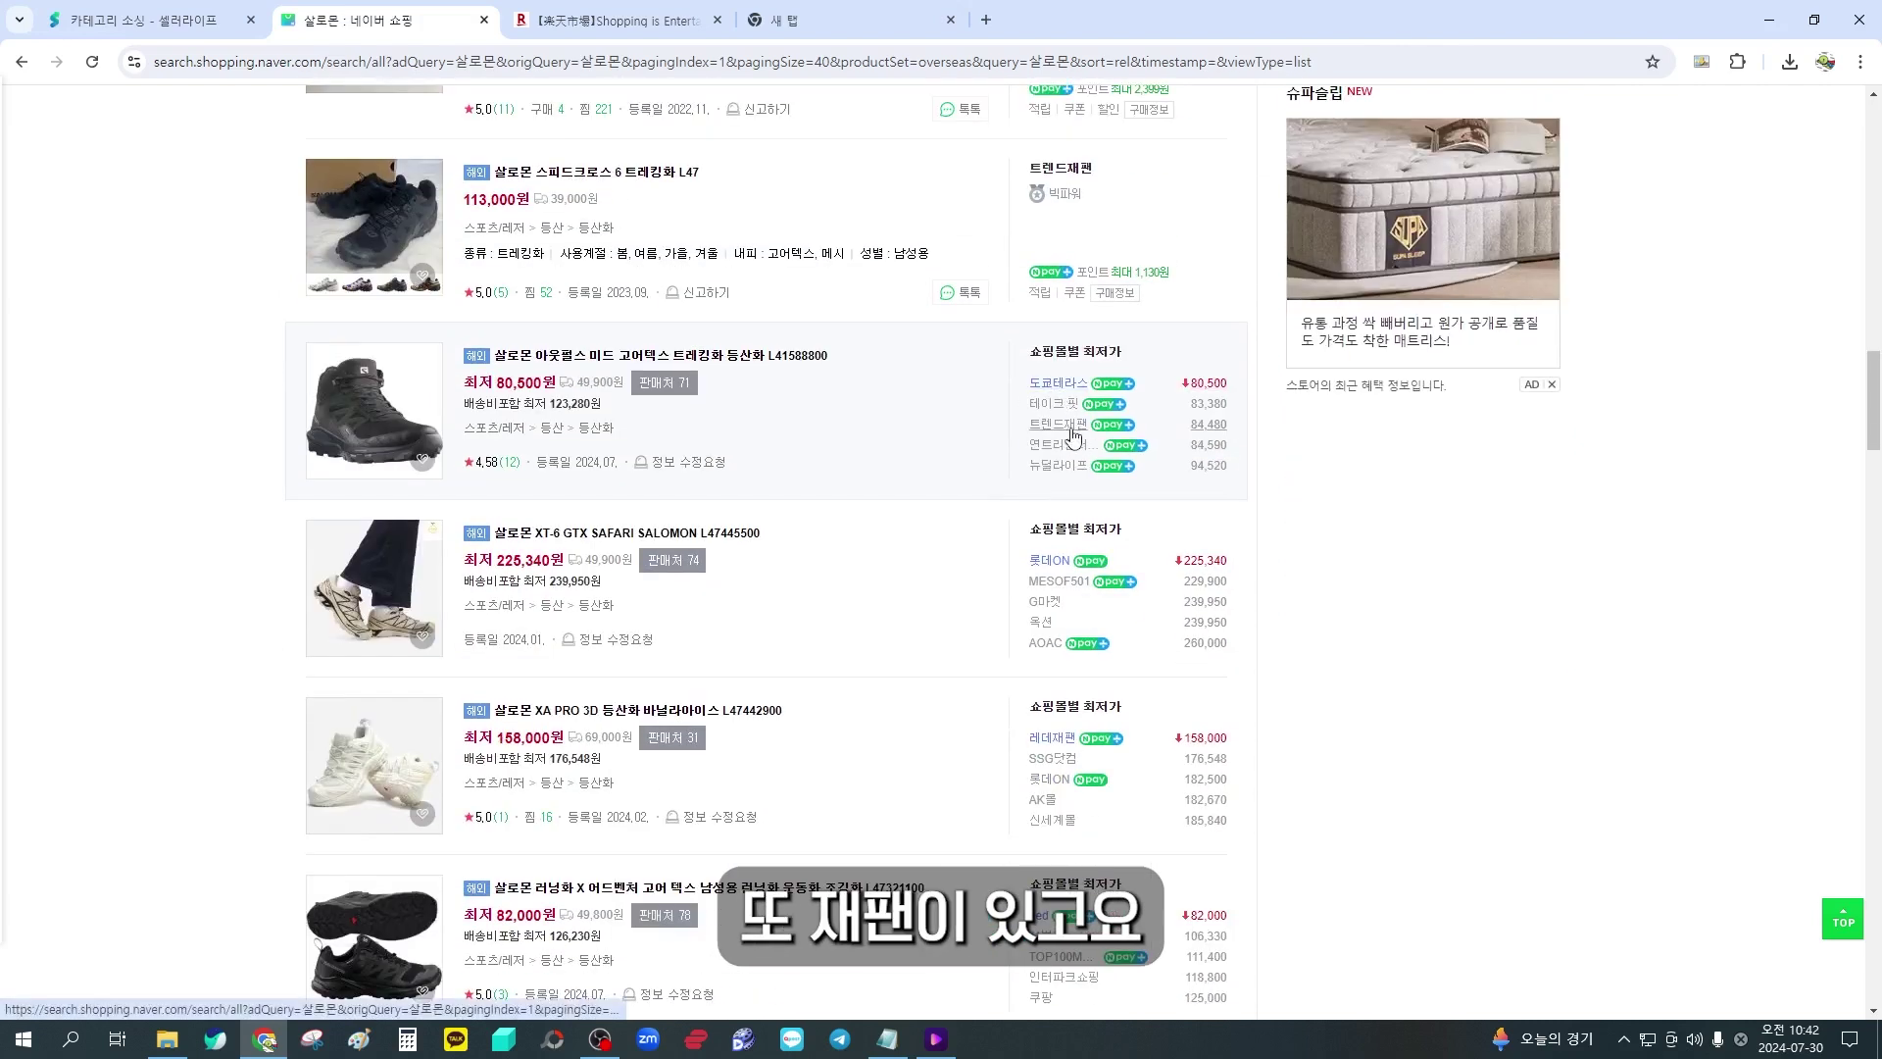
scroll(1079, 438, down, 2)
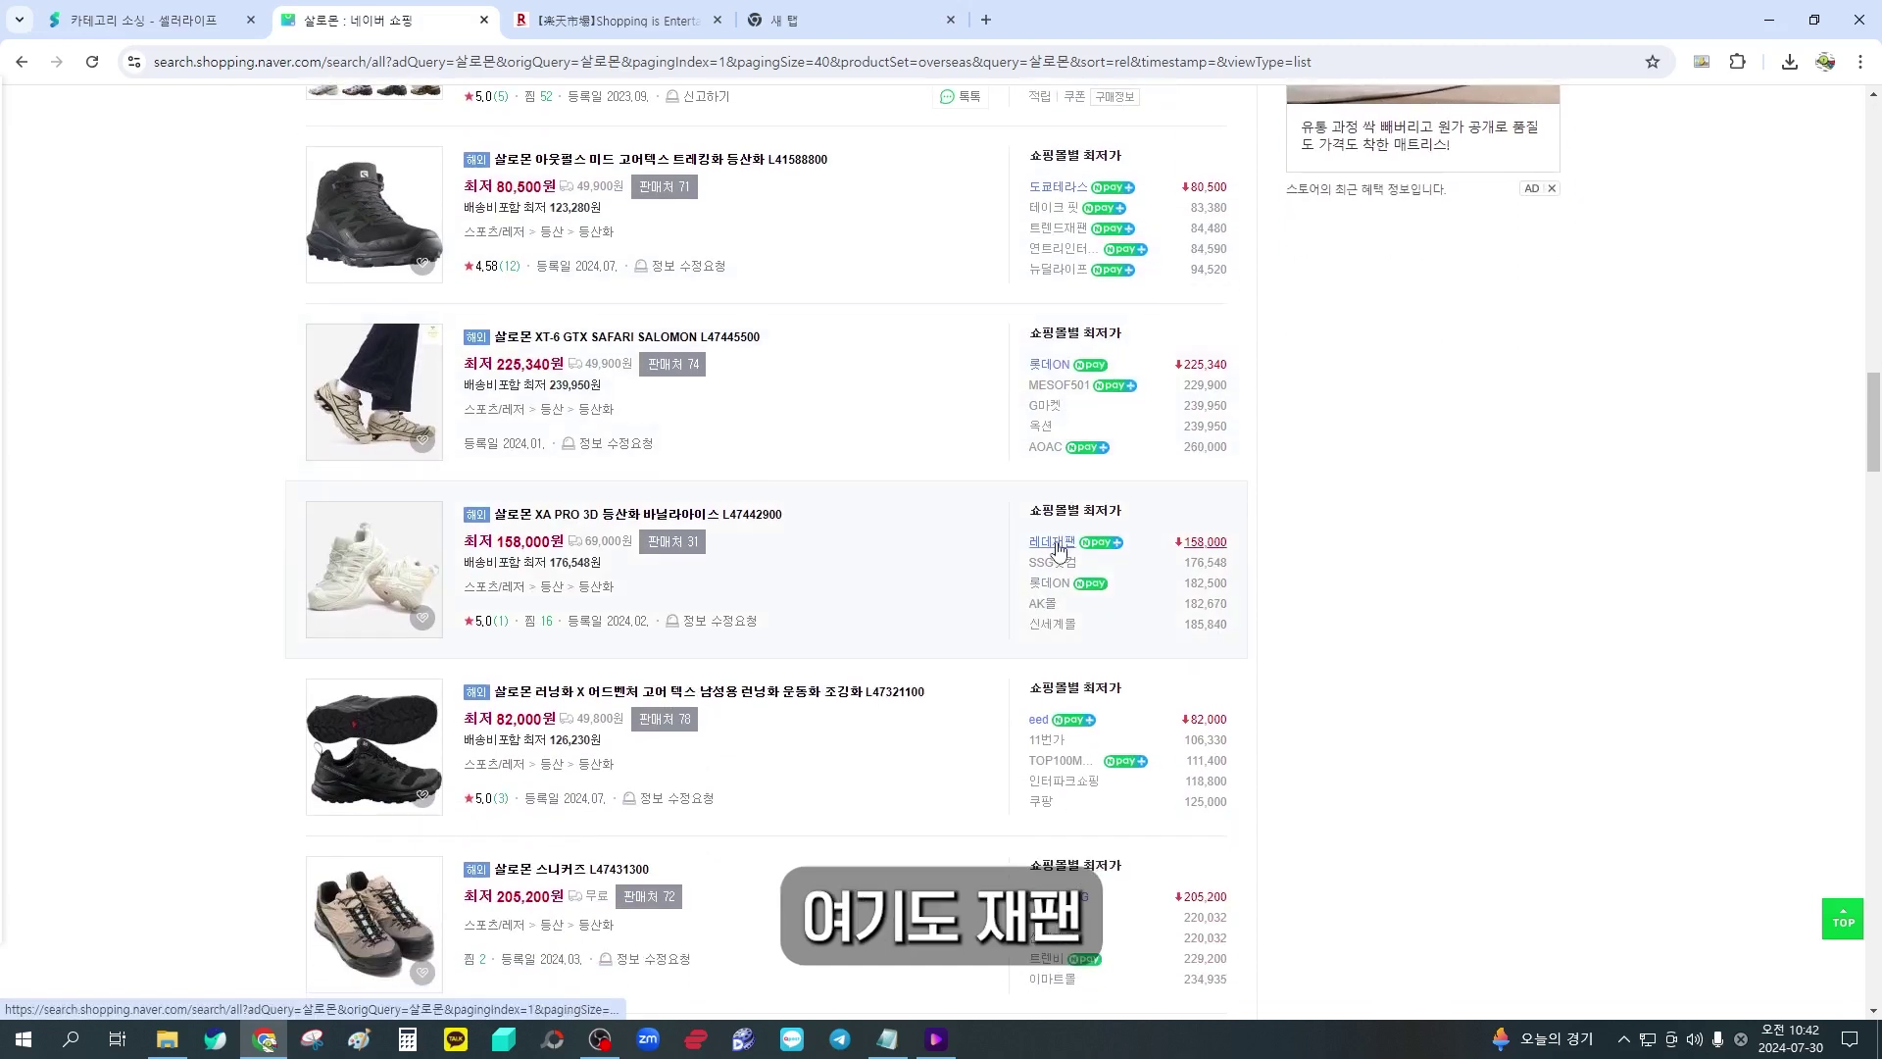
scroll(1057, 549, down, 9)
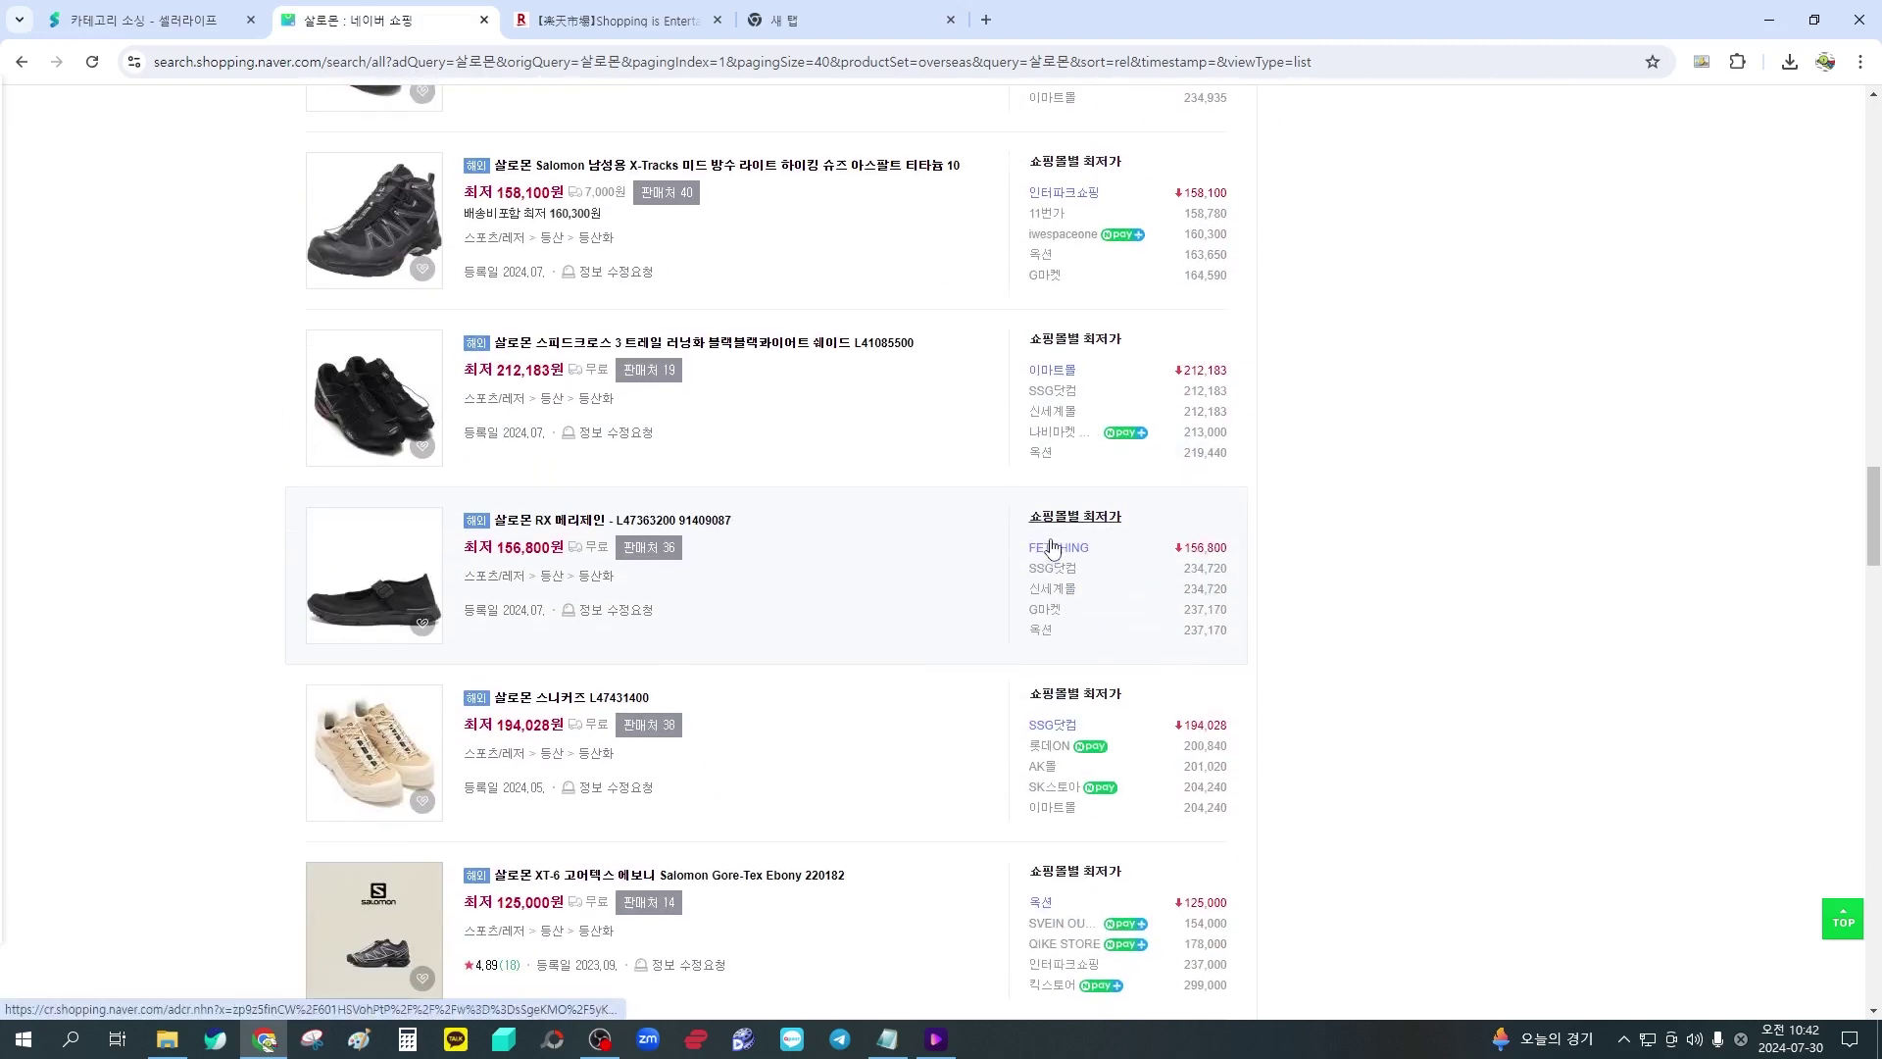
scroll(1052, 547, down, 5)
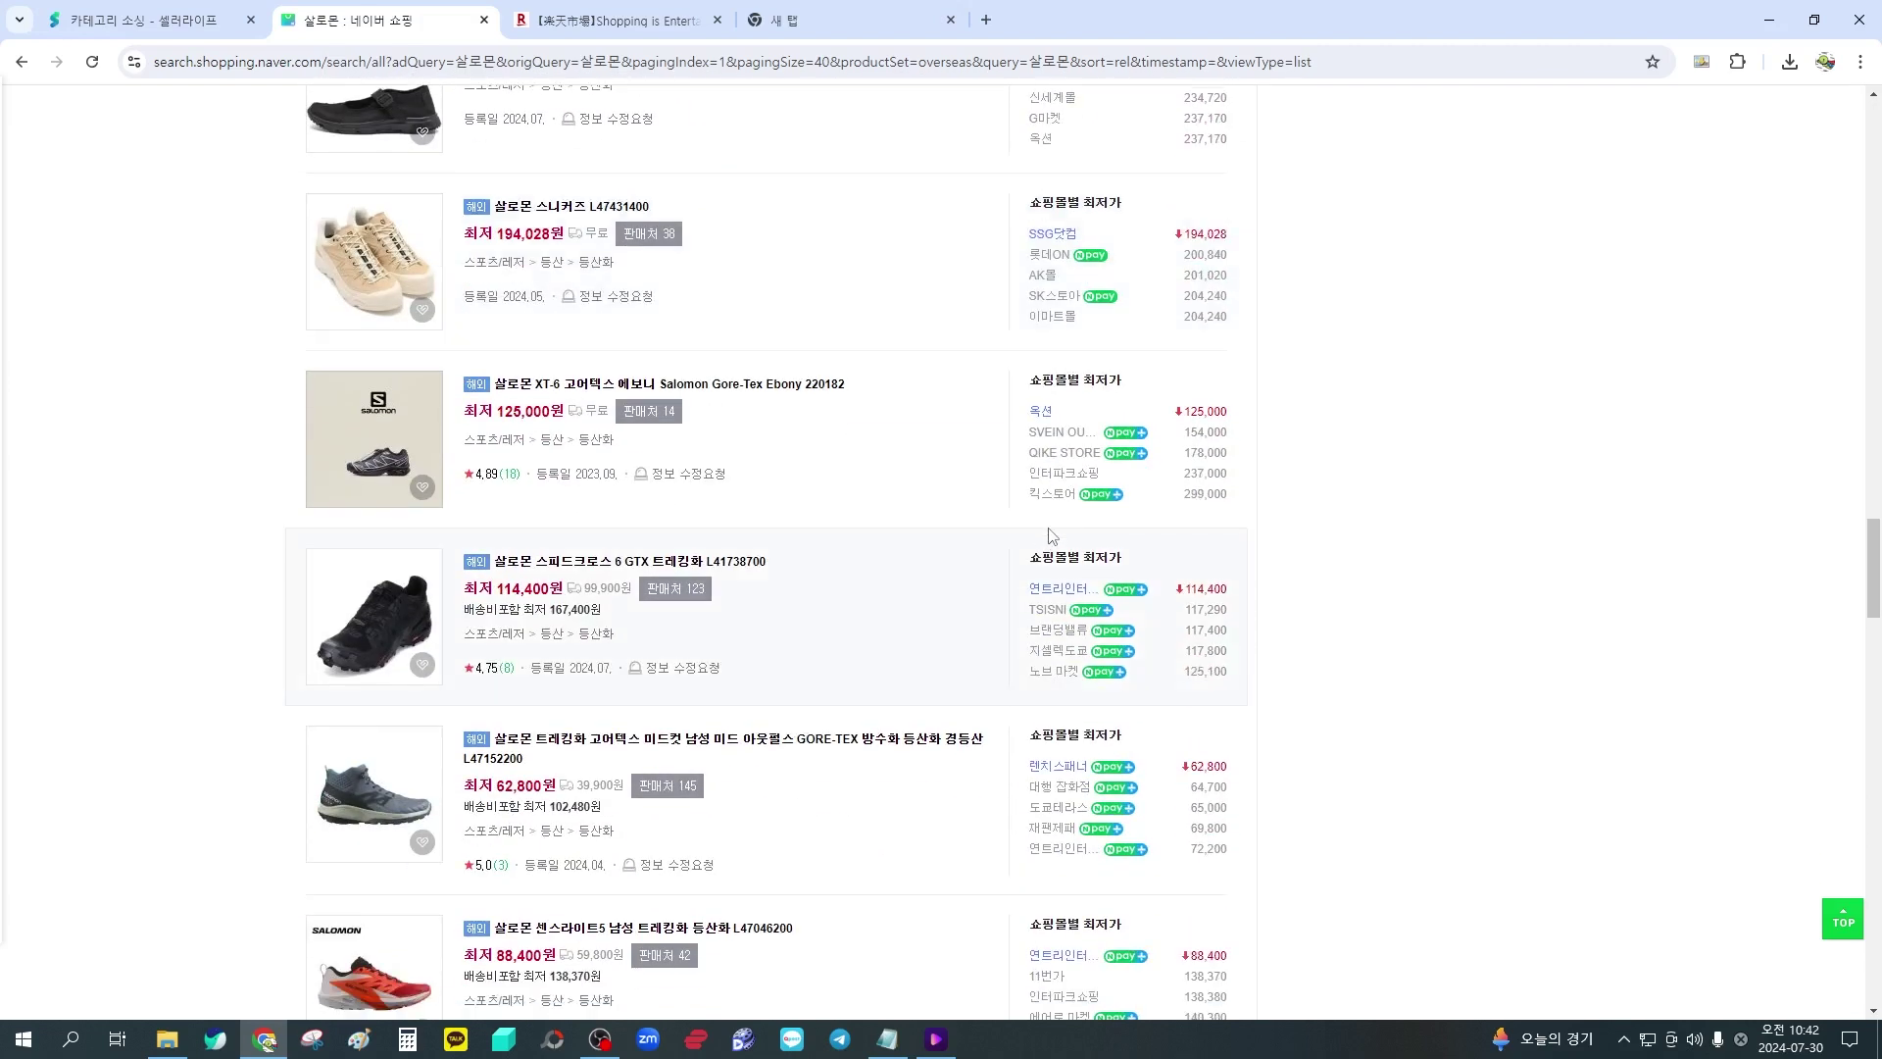
scroll(1050, 536, down, 1)
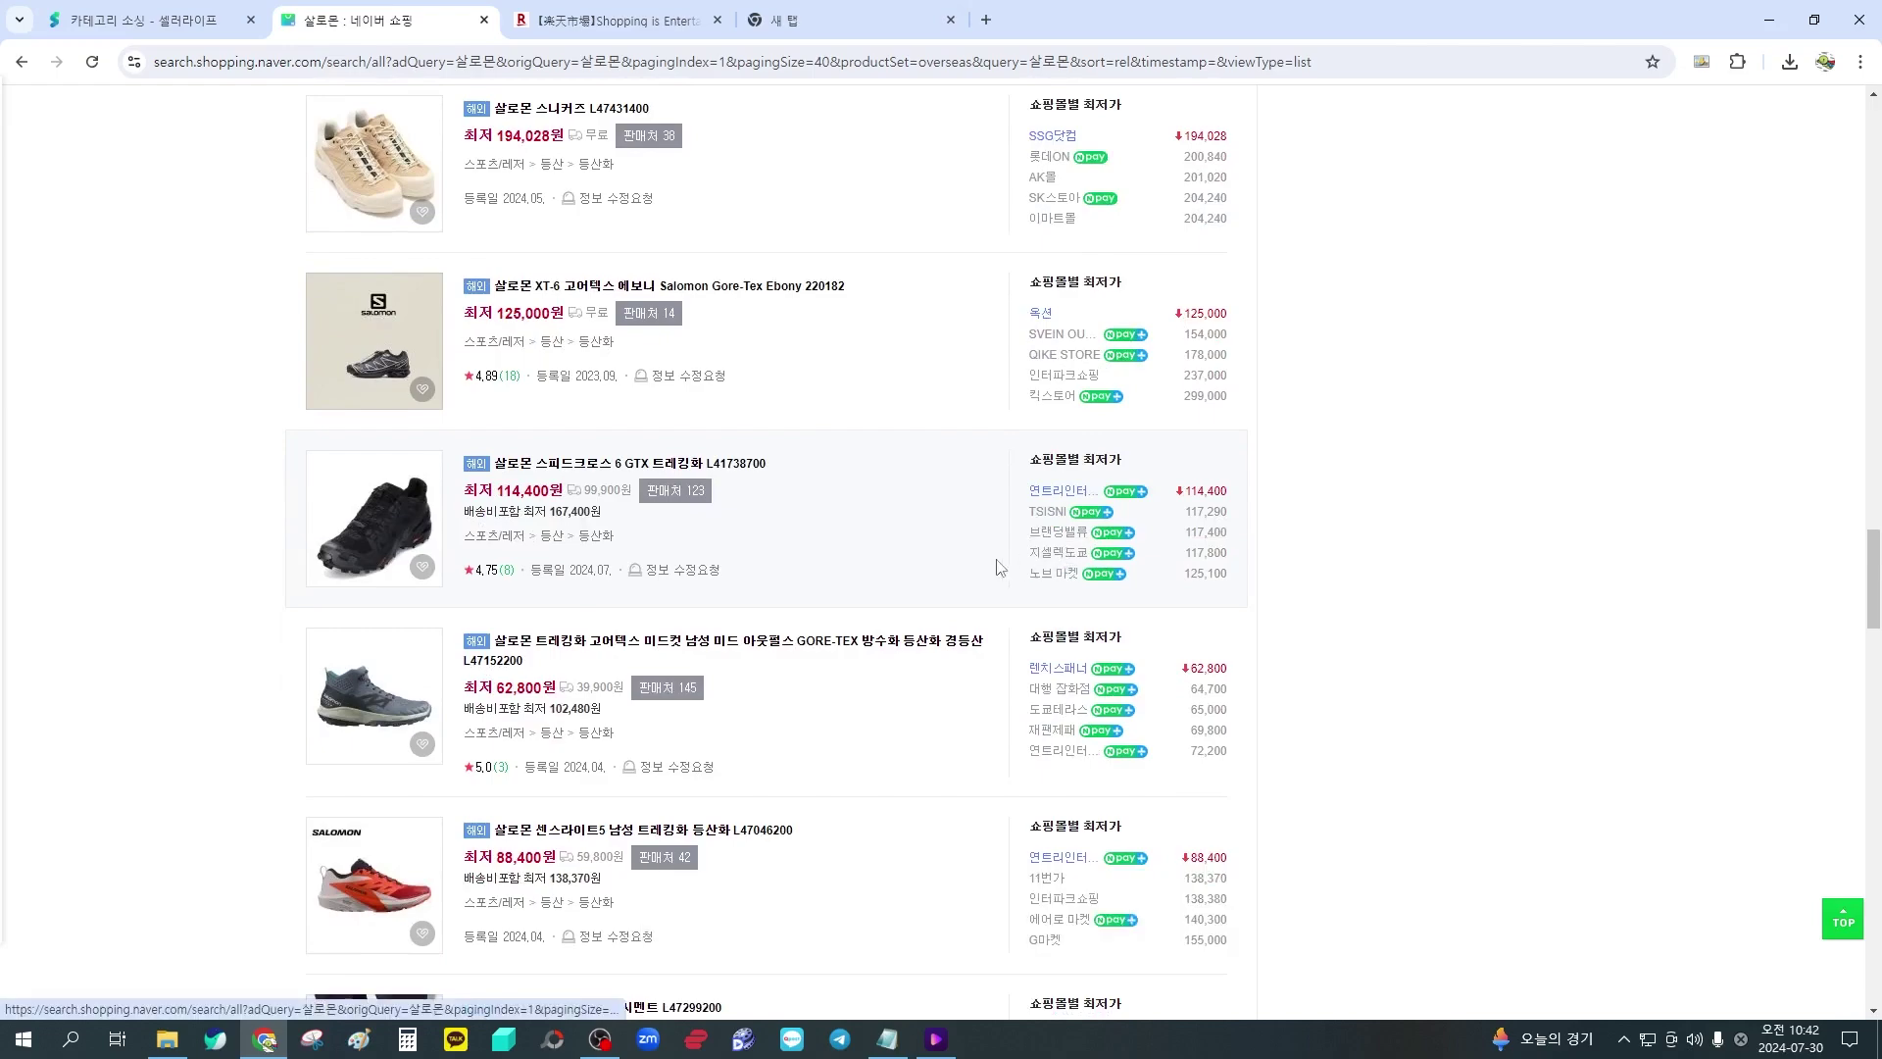
scroll(964, 670, up, 20)
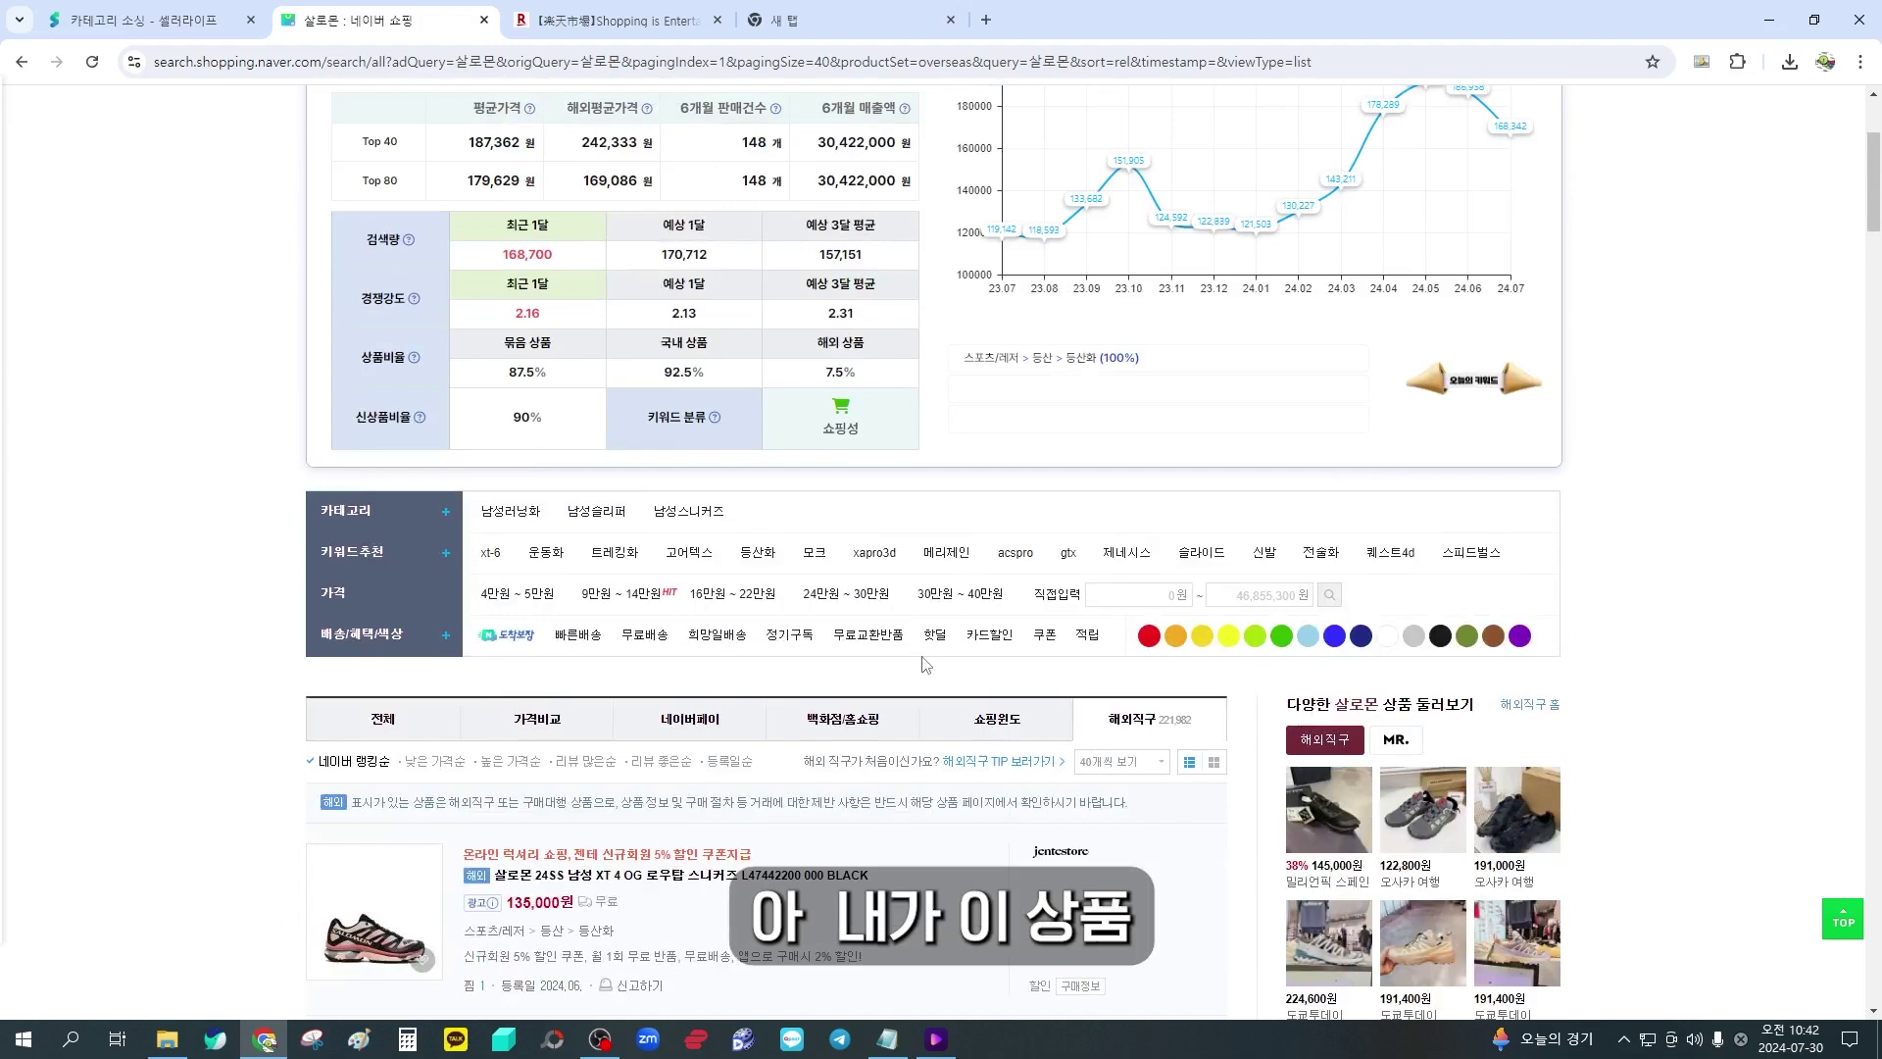
scroll(949, 572, down, 4)
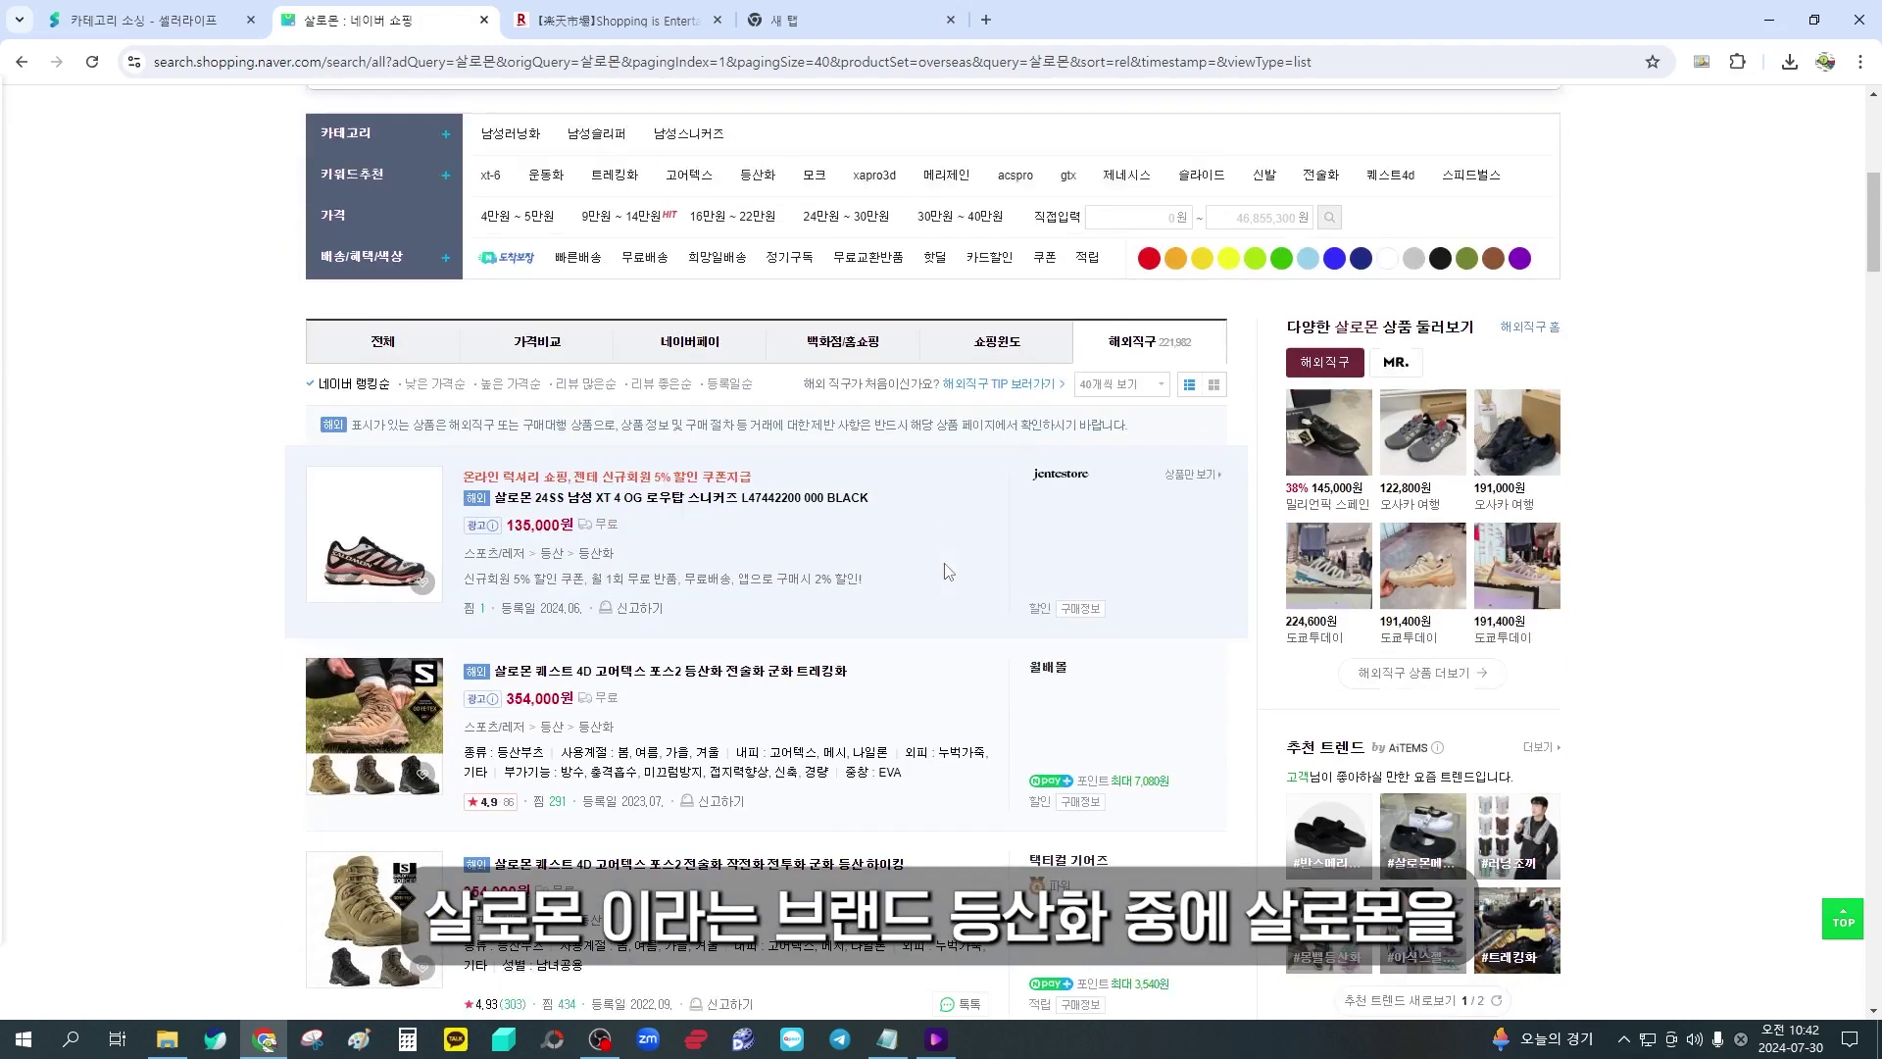
scroll(949, 572, down, 3)
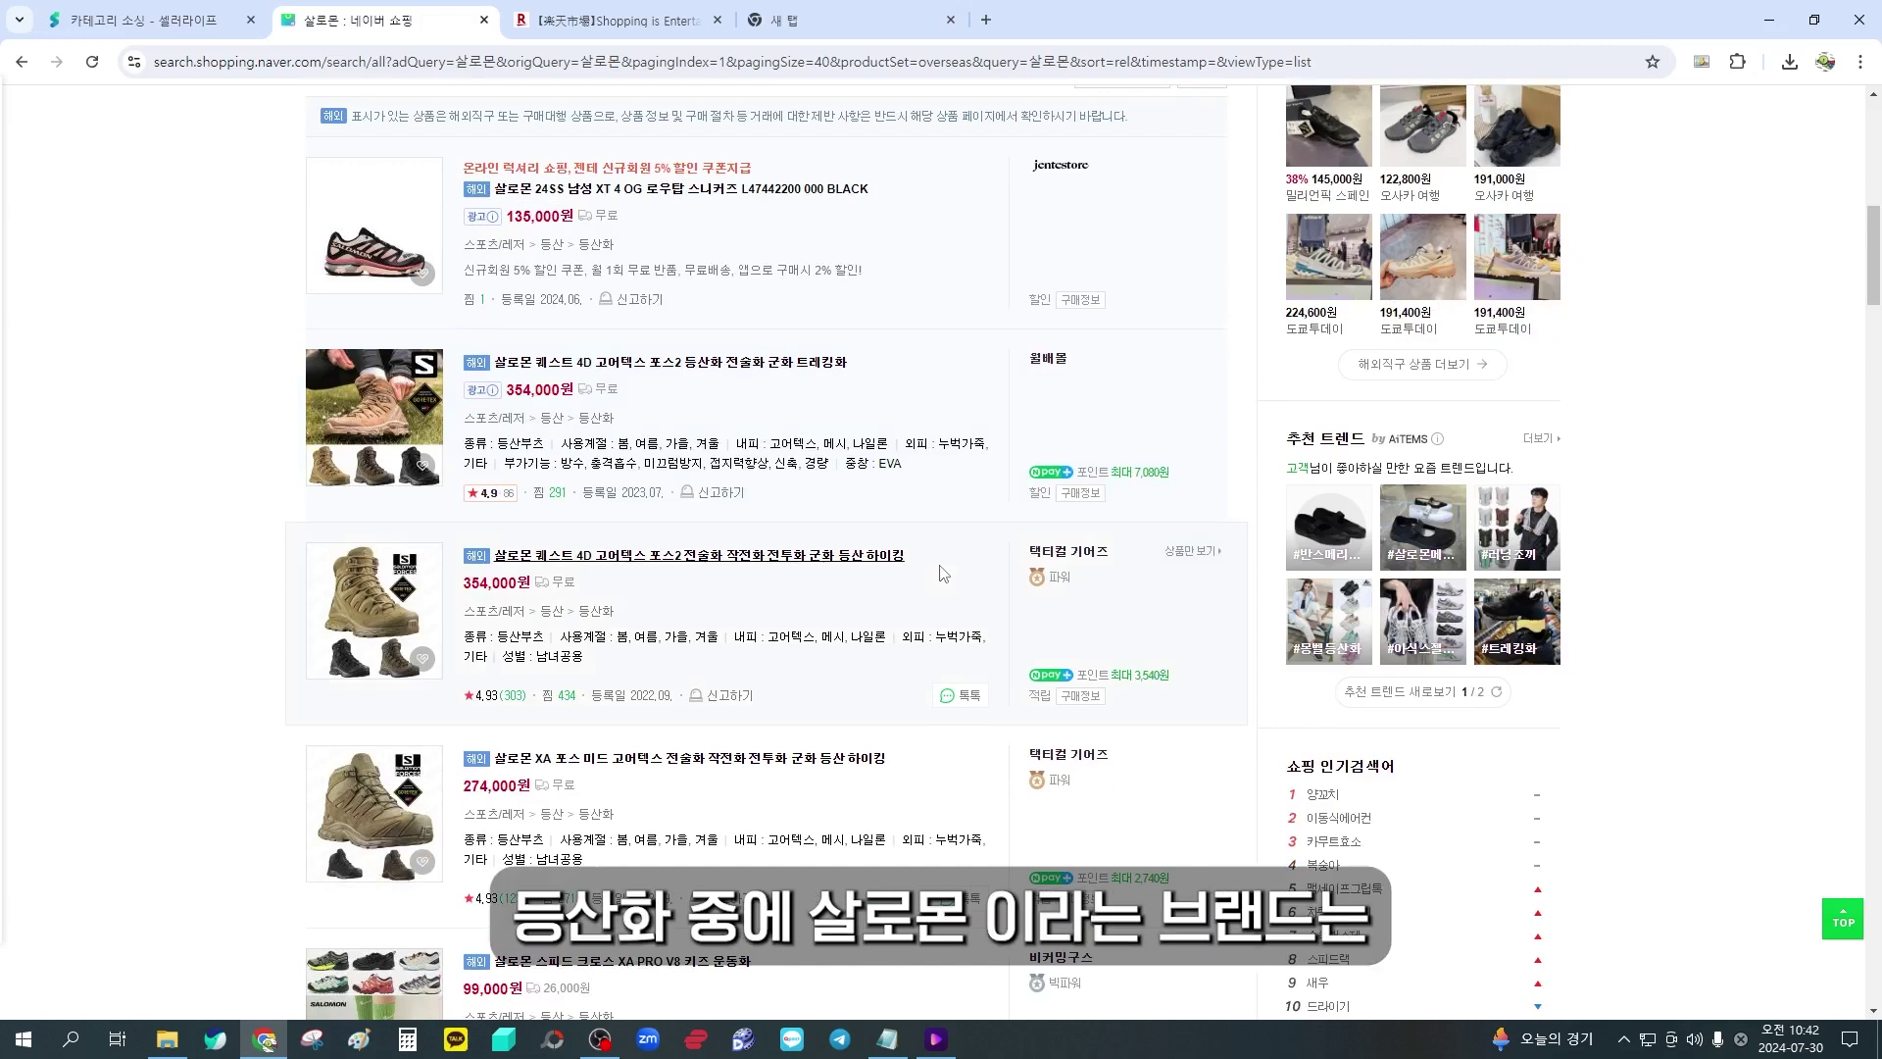
scroll(945, 573, down, 6)
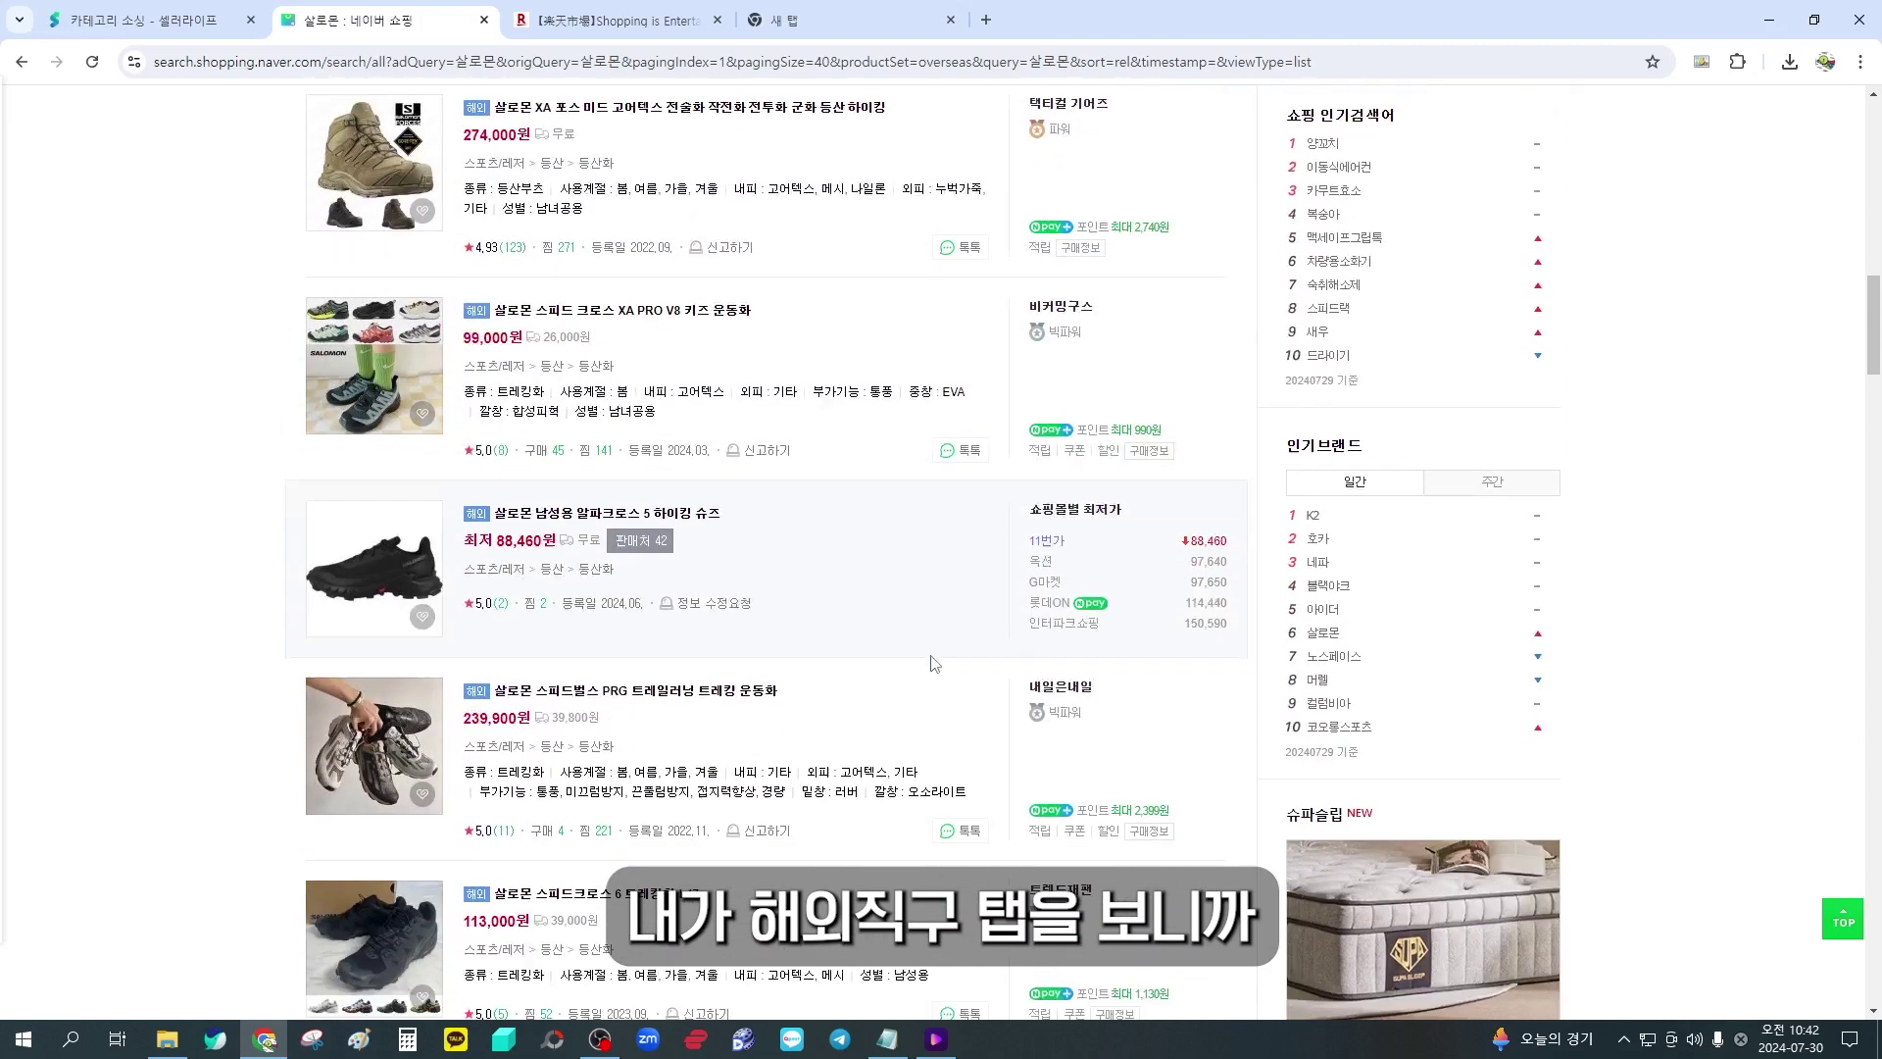
scroll(938, 667, down, 3)
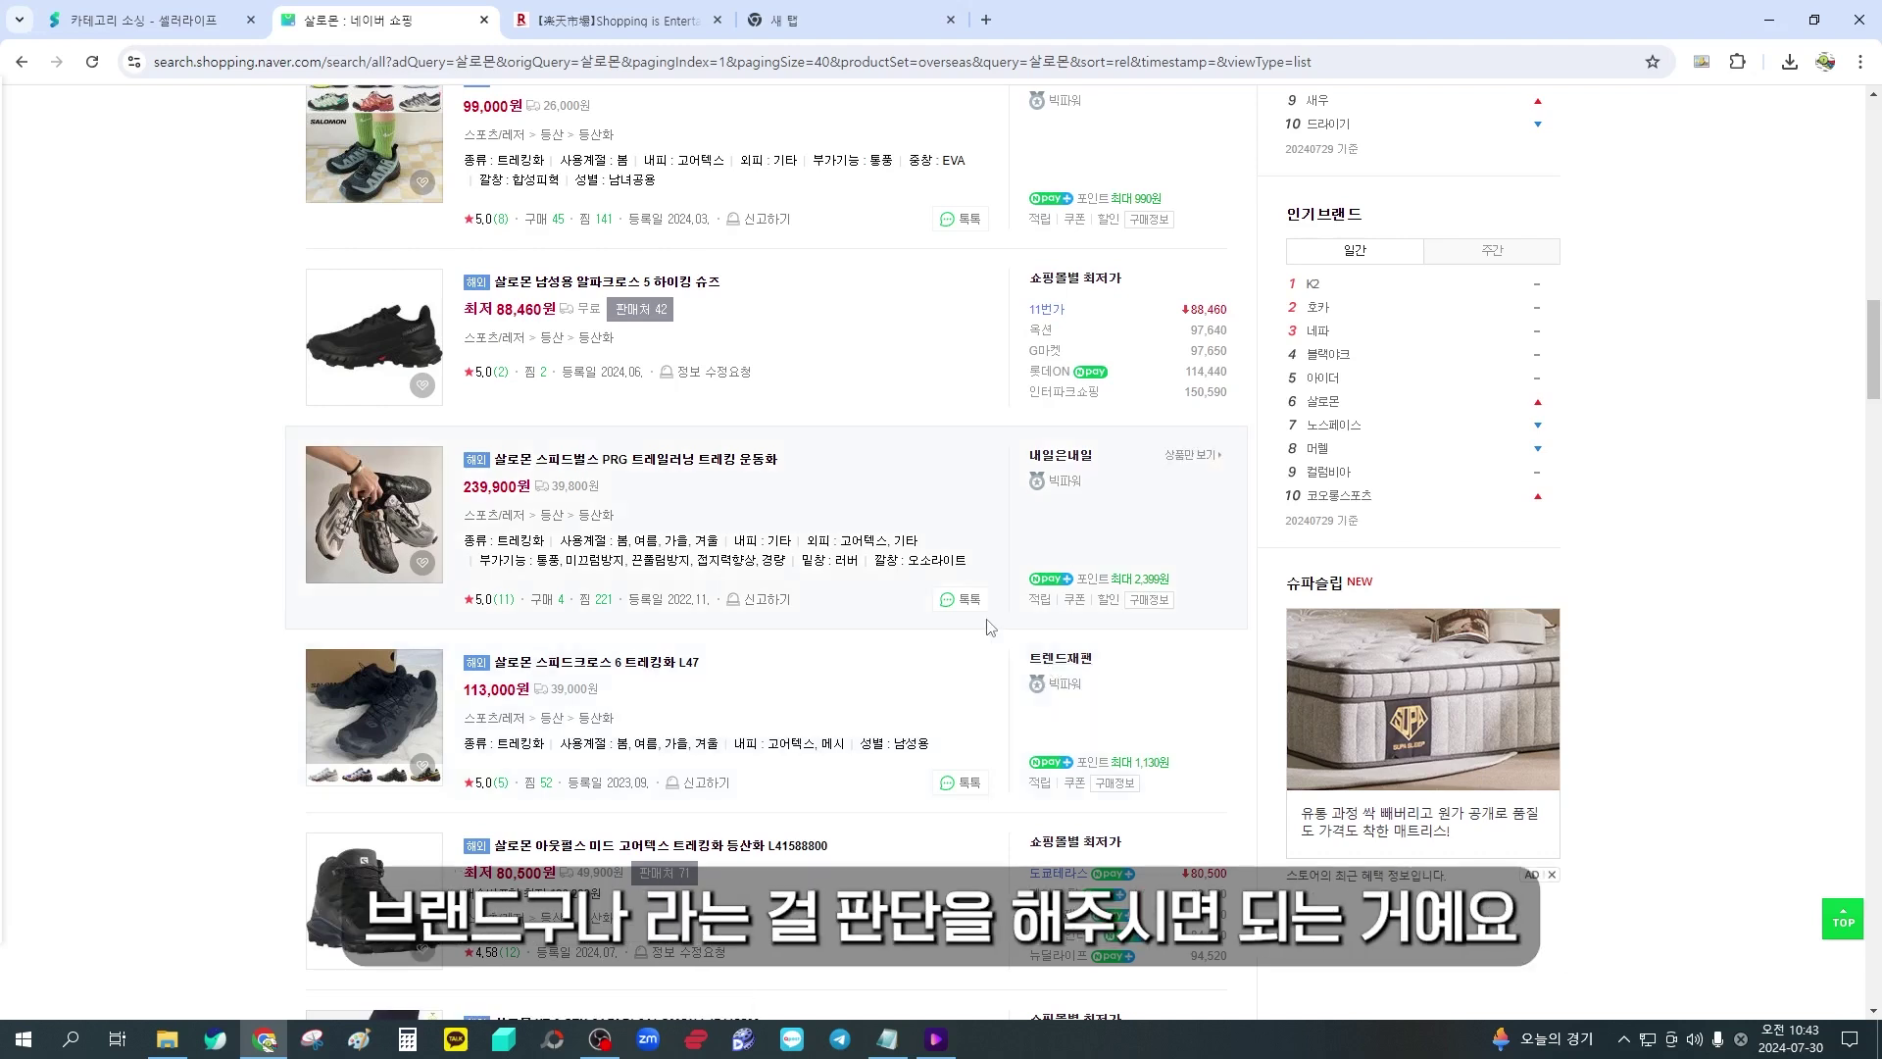
Switch to Rakuten and search for "salomon トレッキングシューズ"
key(alt+Tab)
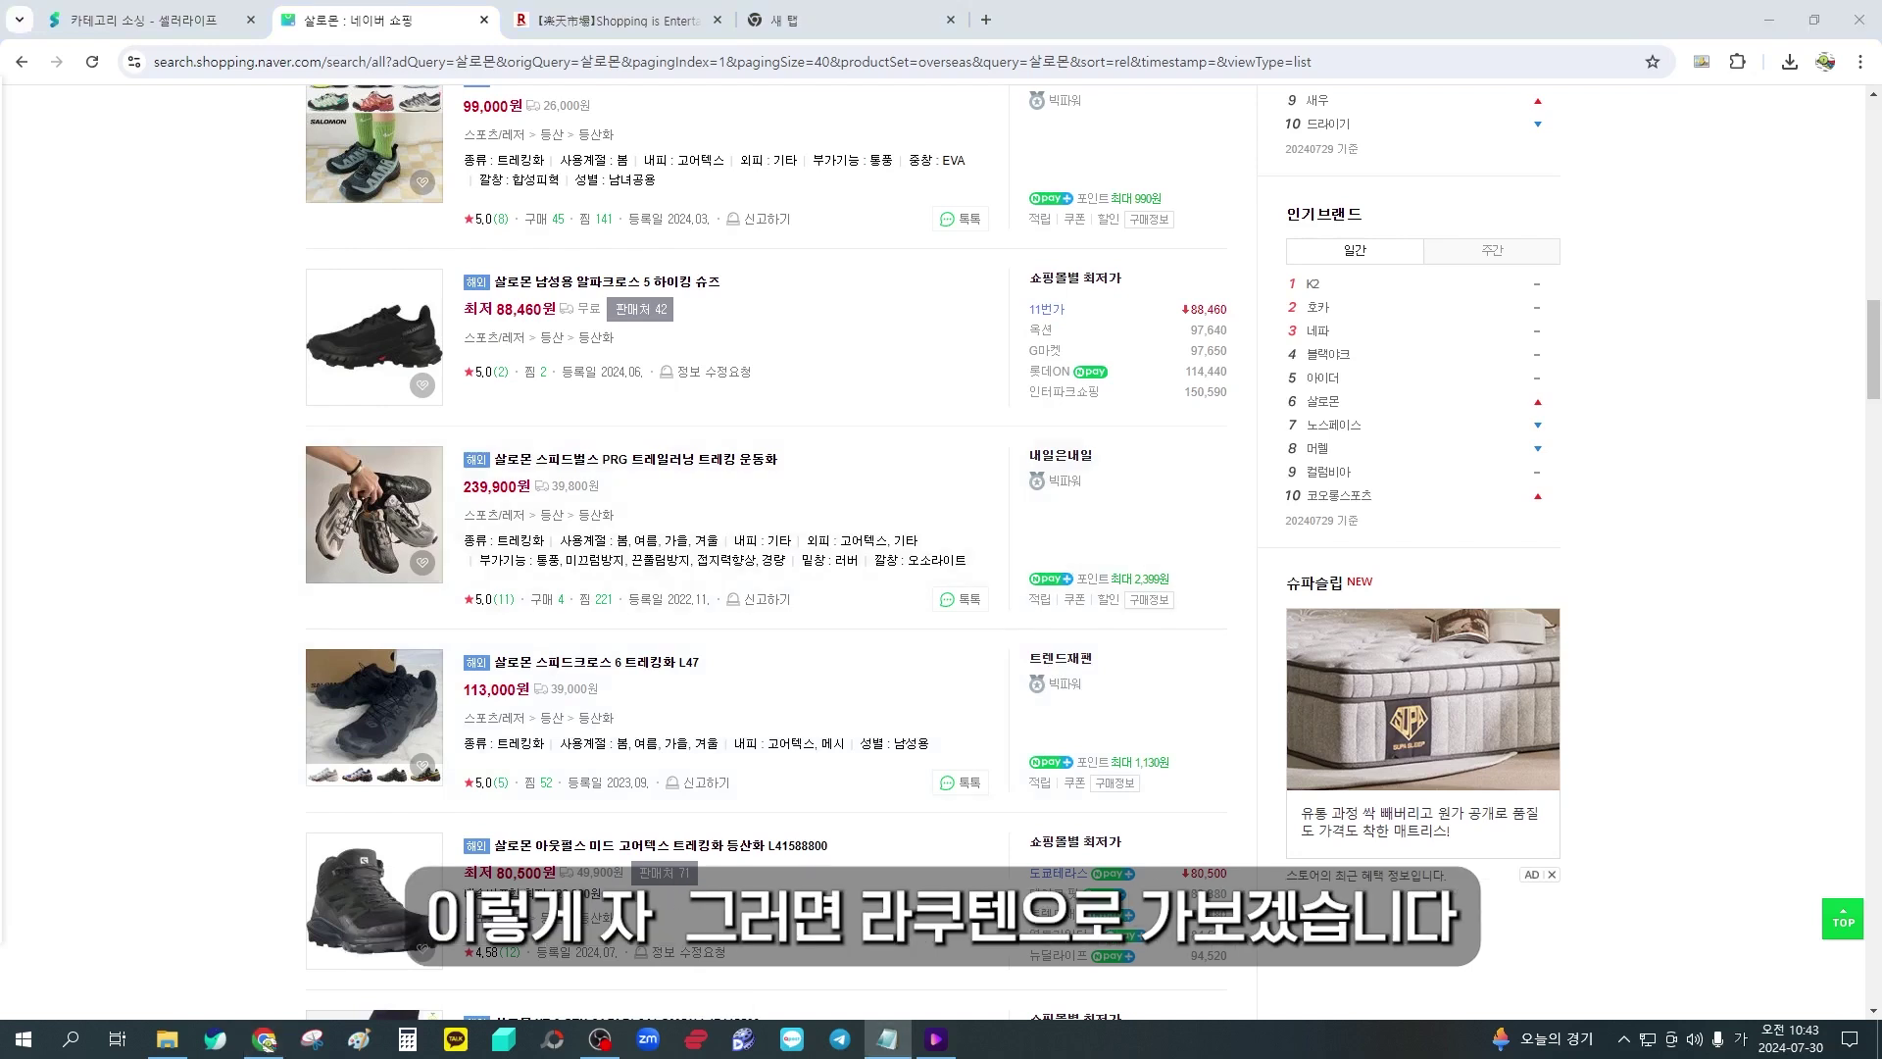
click(627, 21)
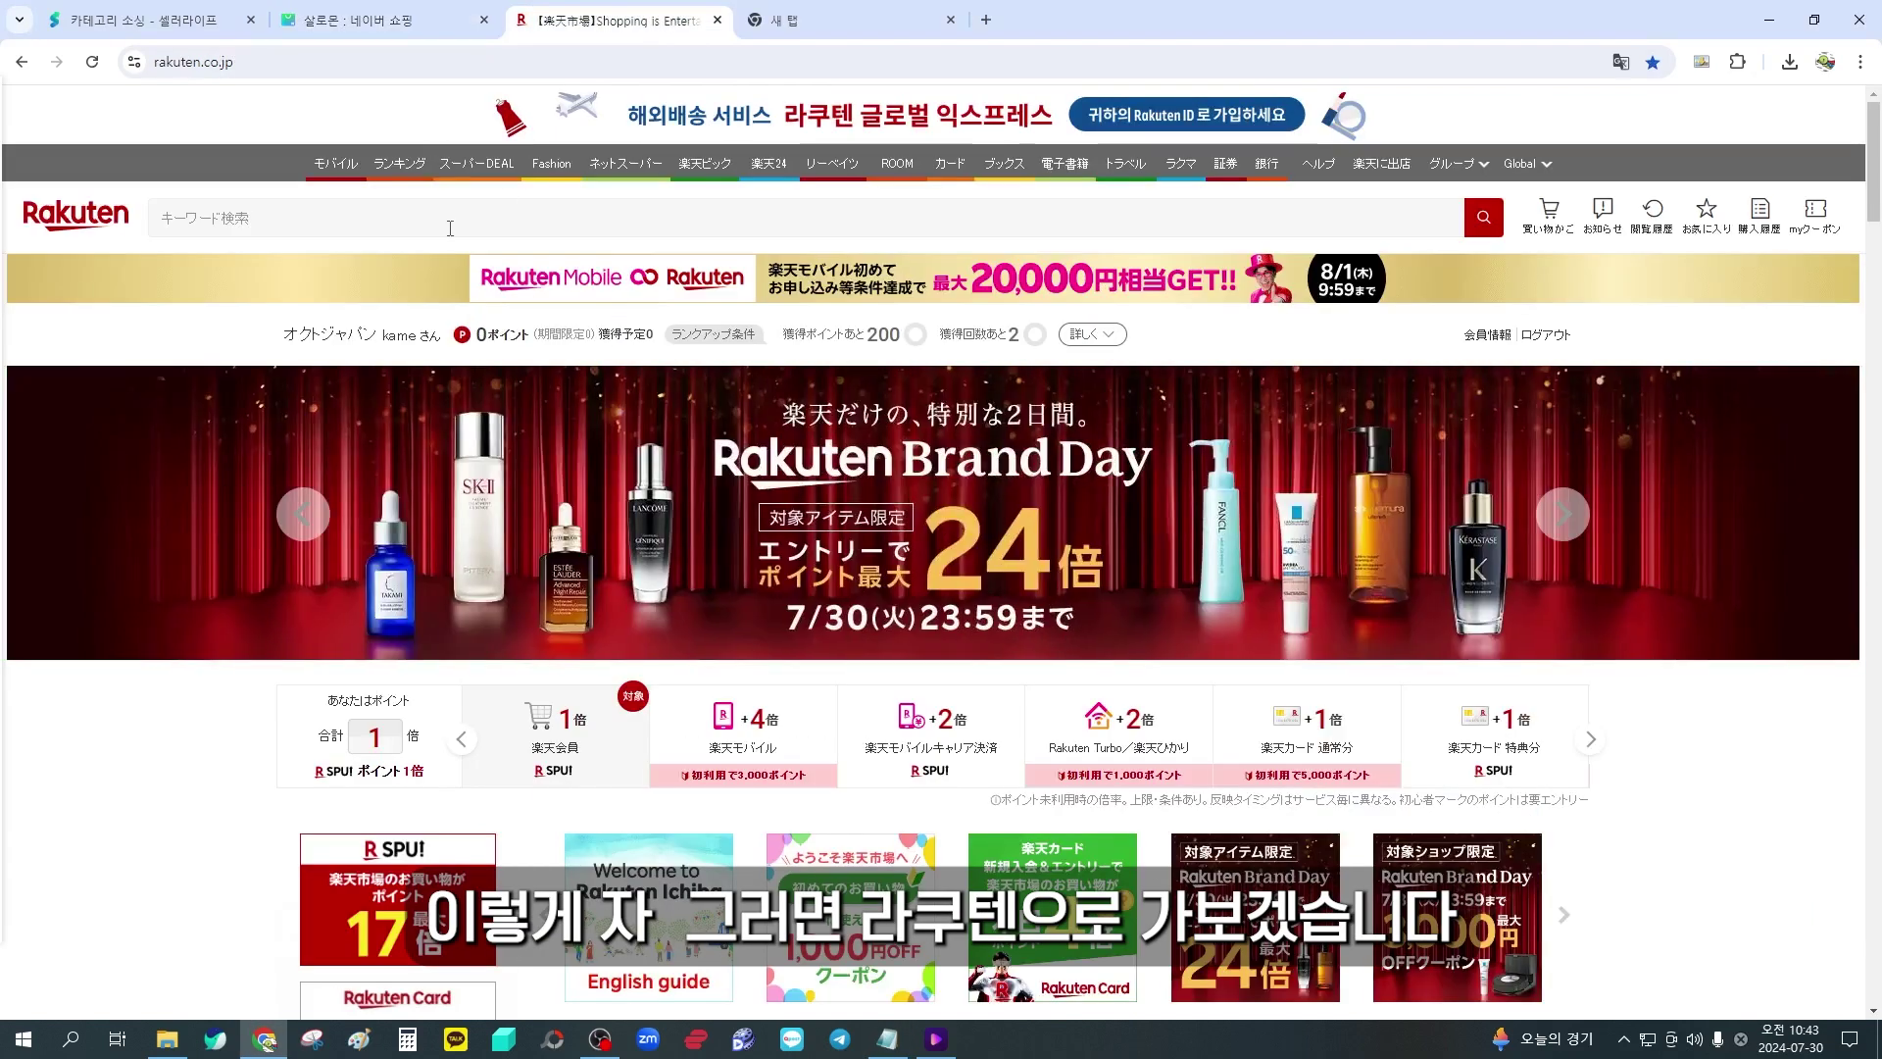
click(449, 223)
text(salomon トレッキングシューズ)
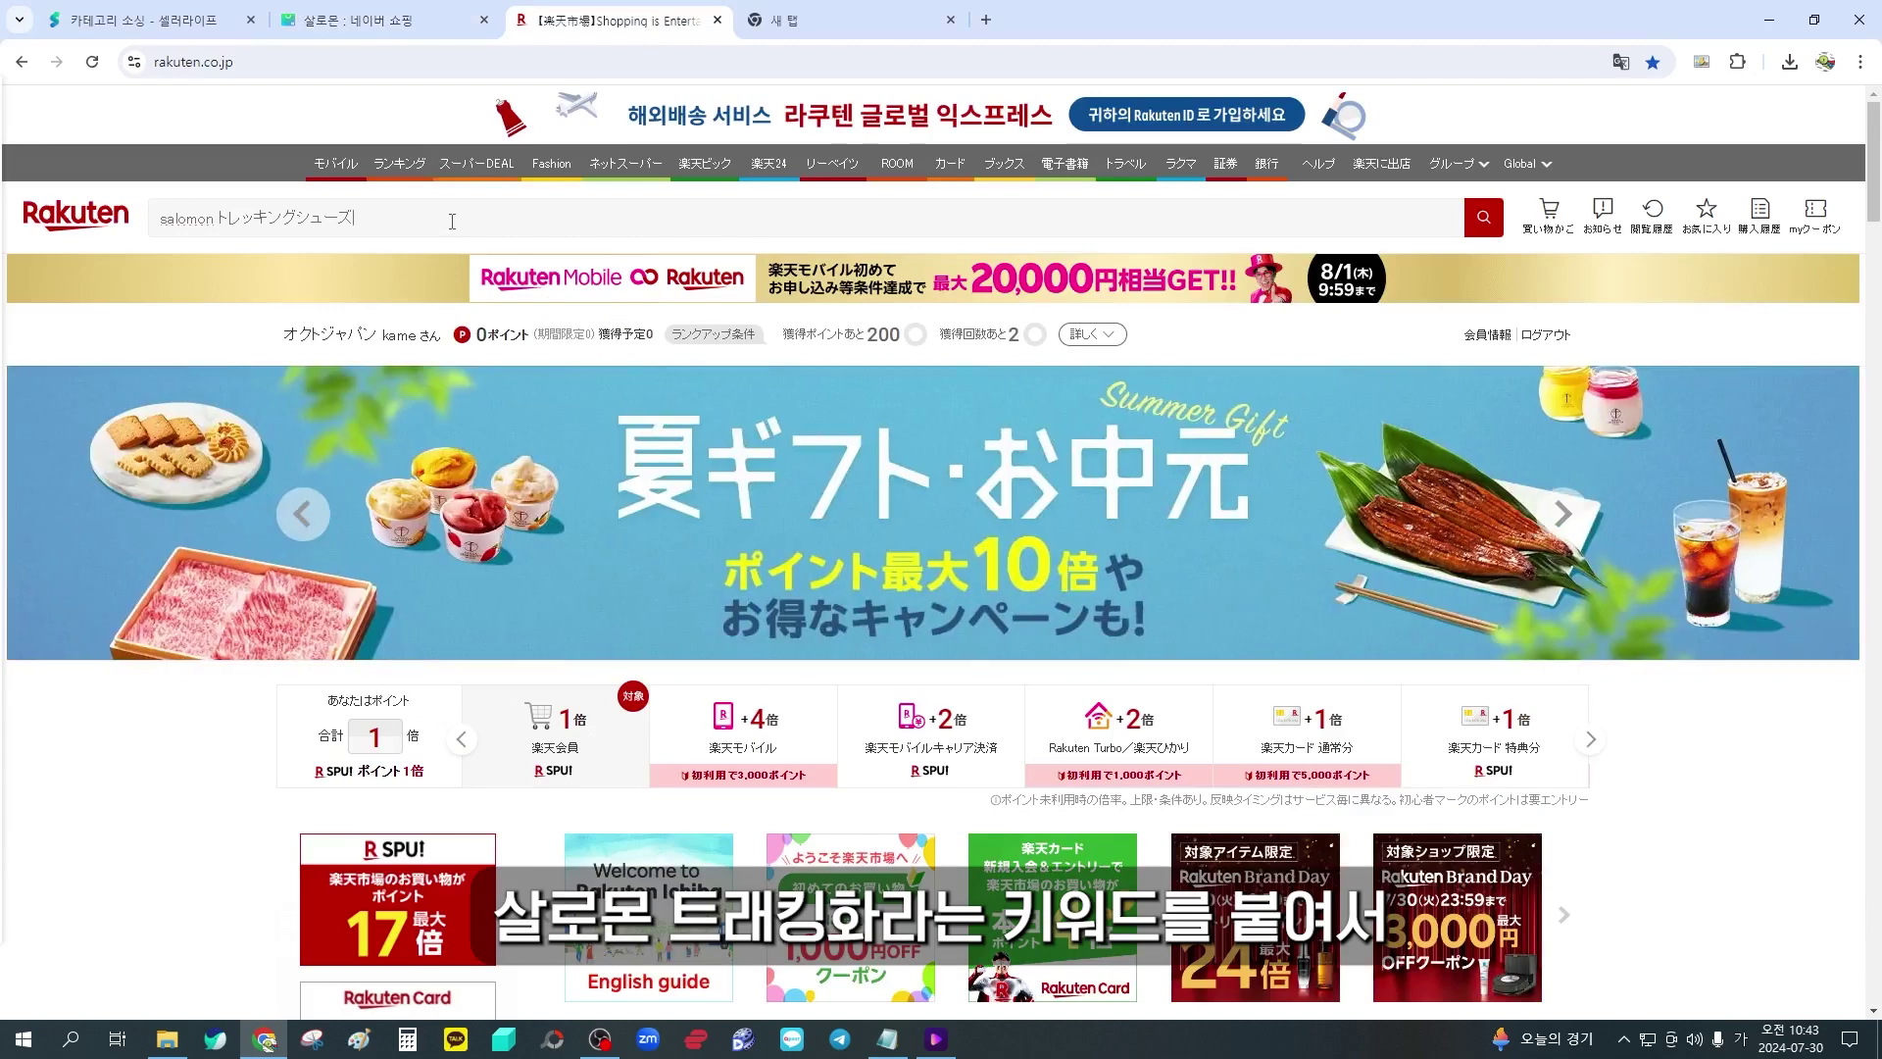
key(Return)
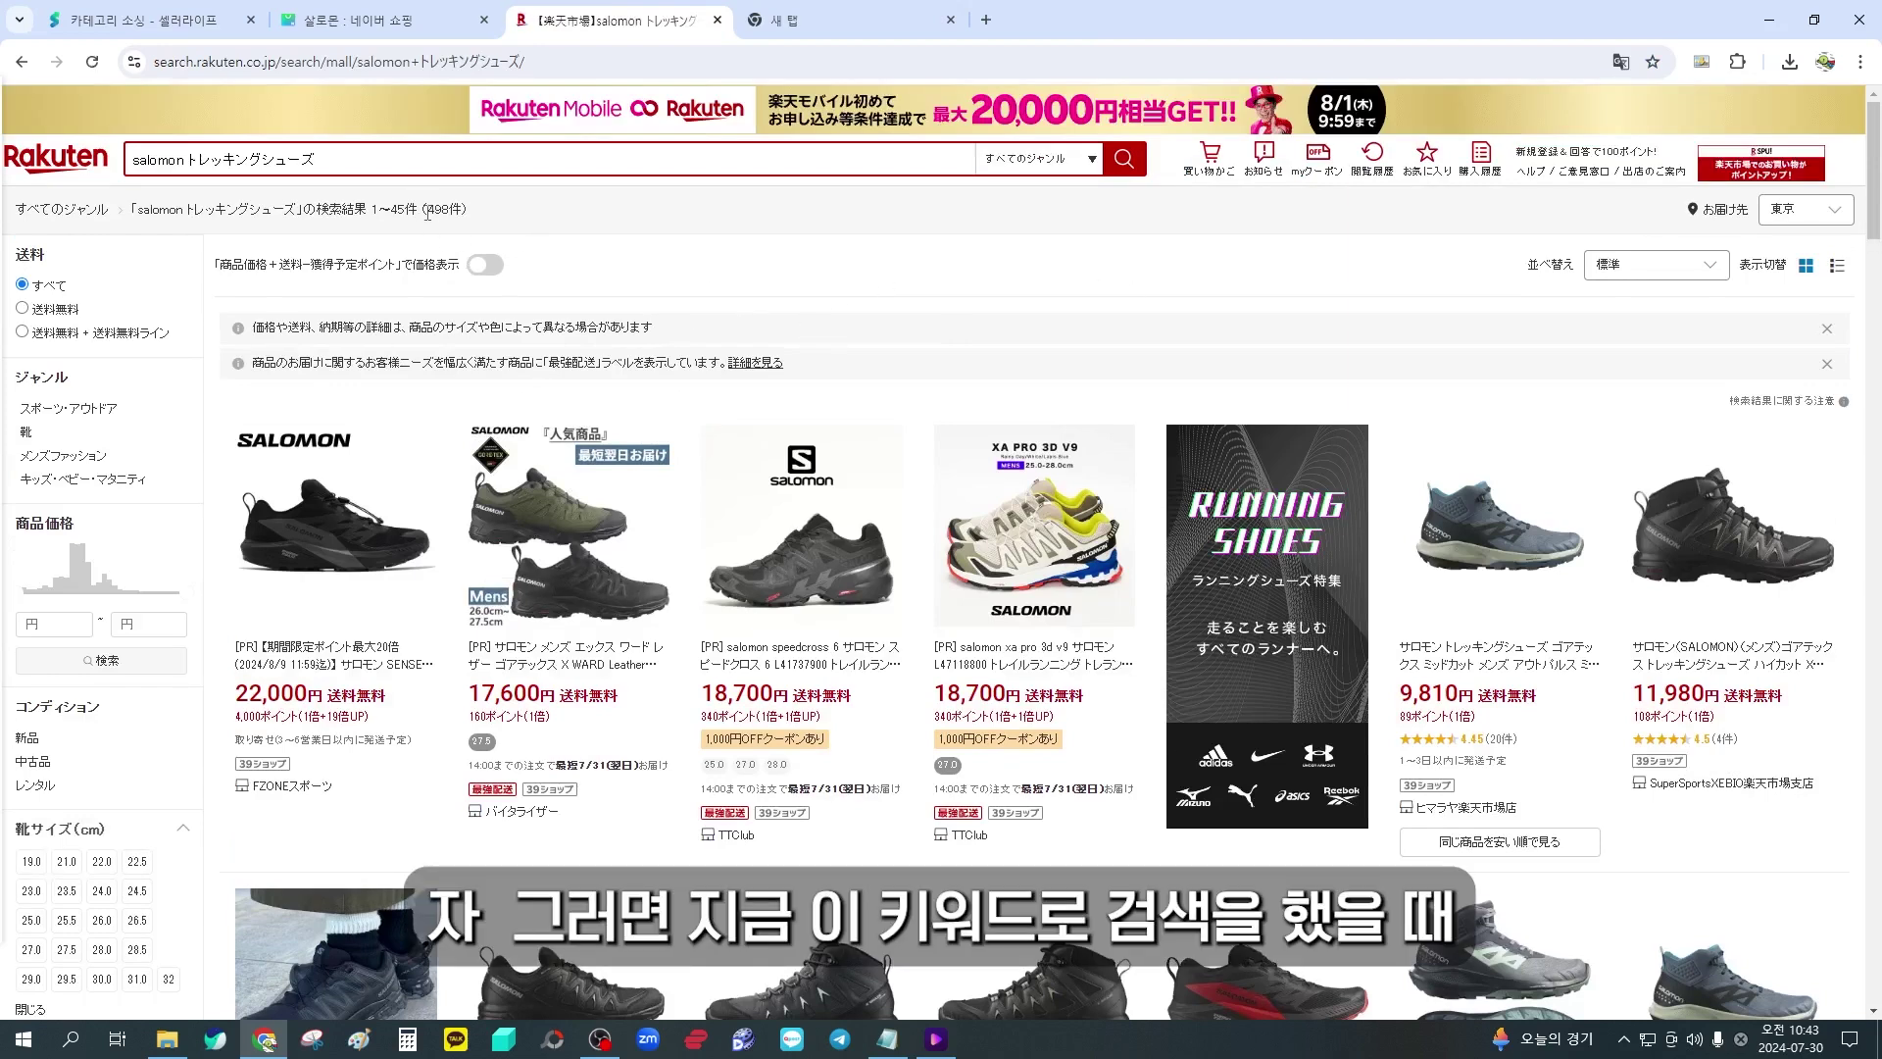
Check the number of Rakuten search results and review the variety and prices of the Salomon trekking shoes
drag(429, 212, 444, 211)
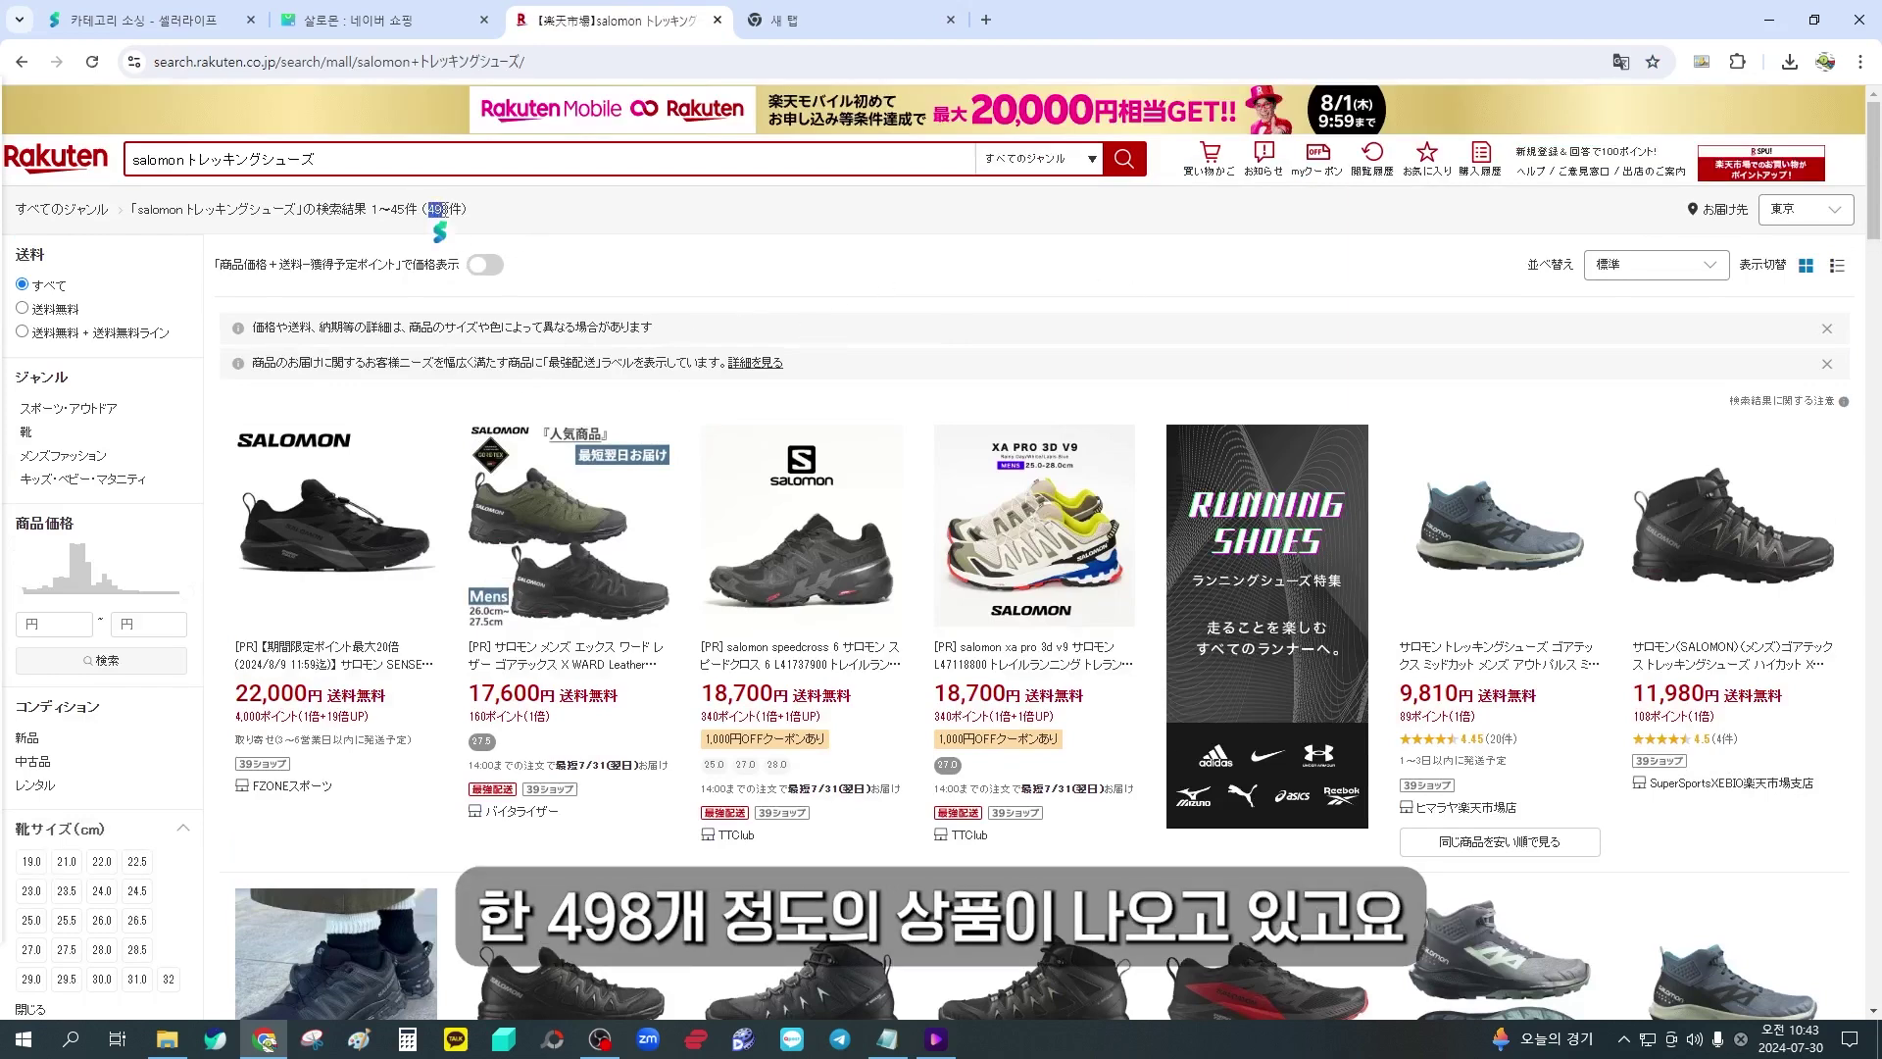
click(446, 211)
scroll(937, 359, down, 3)
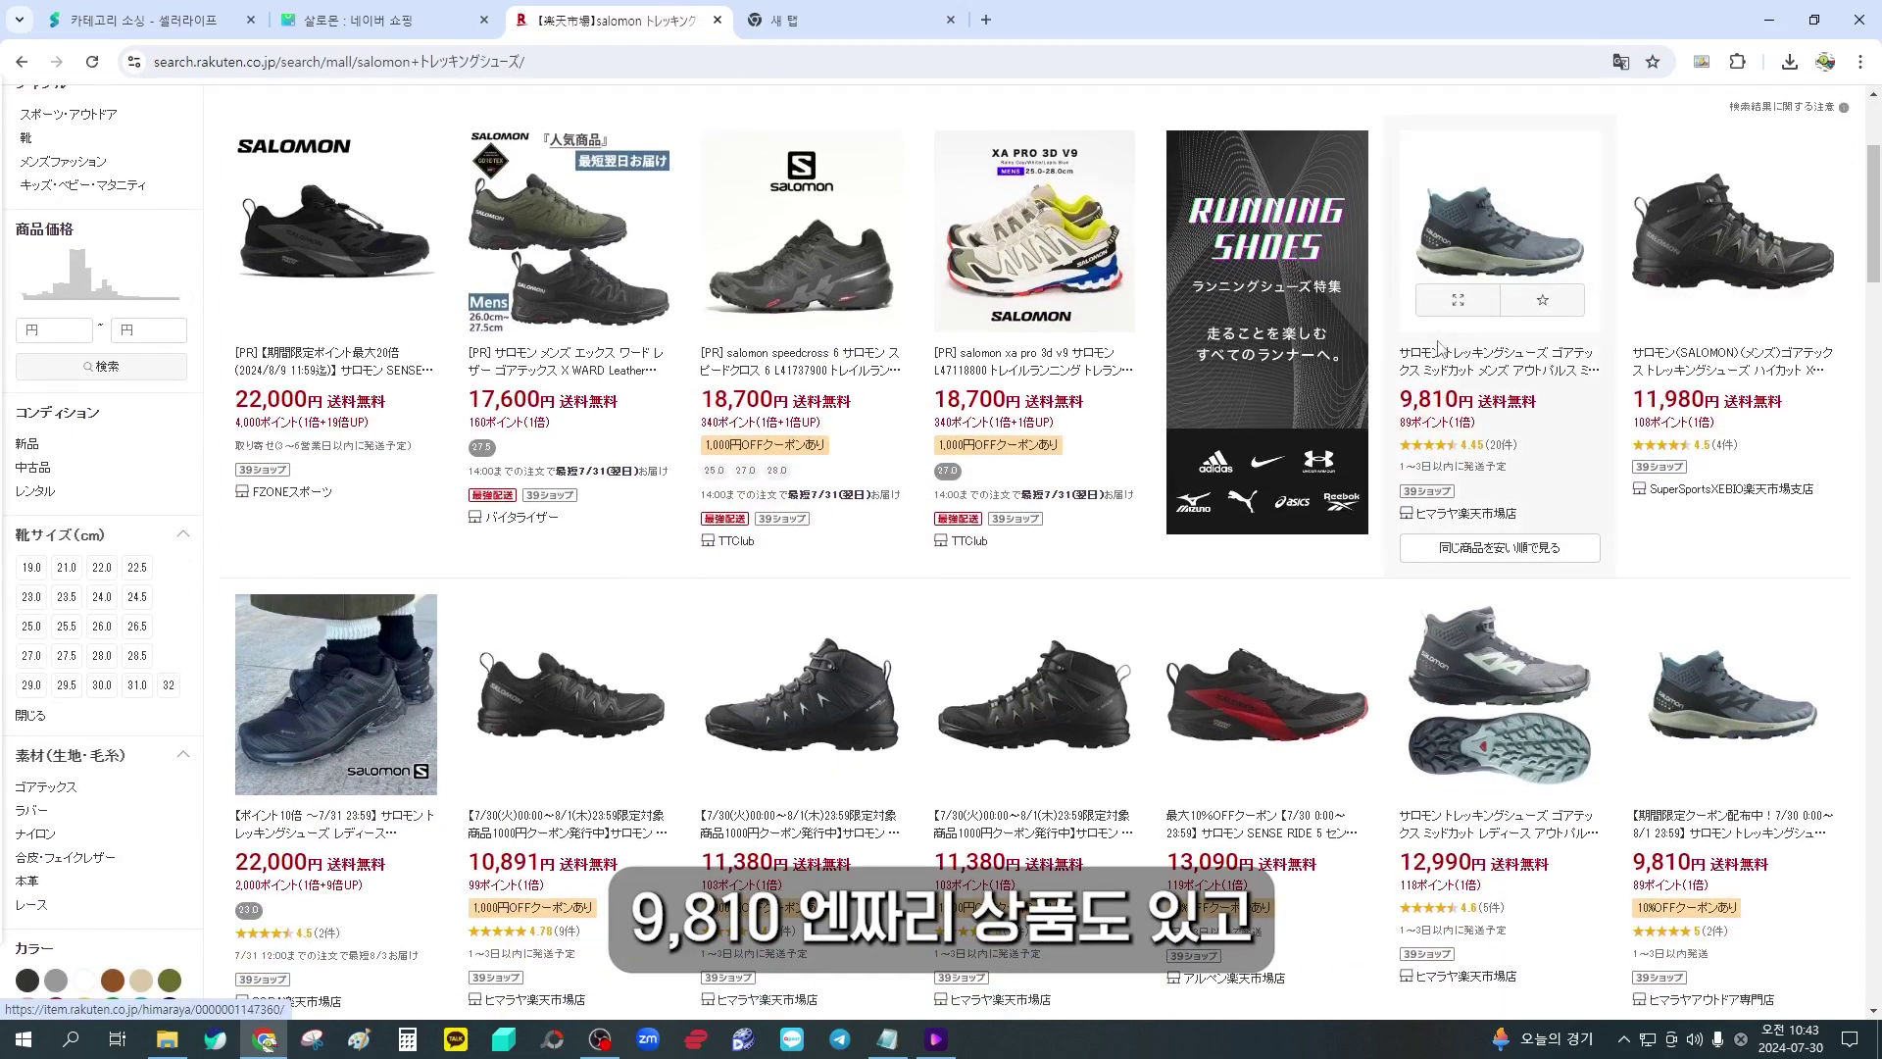
scroll(1478, 363, down, 1)
scroll(1500, 392, down, 2)
scroll(1588, 324, down, 2)
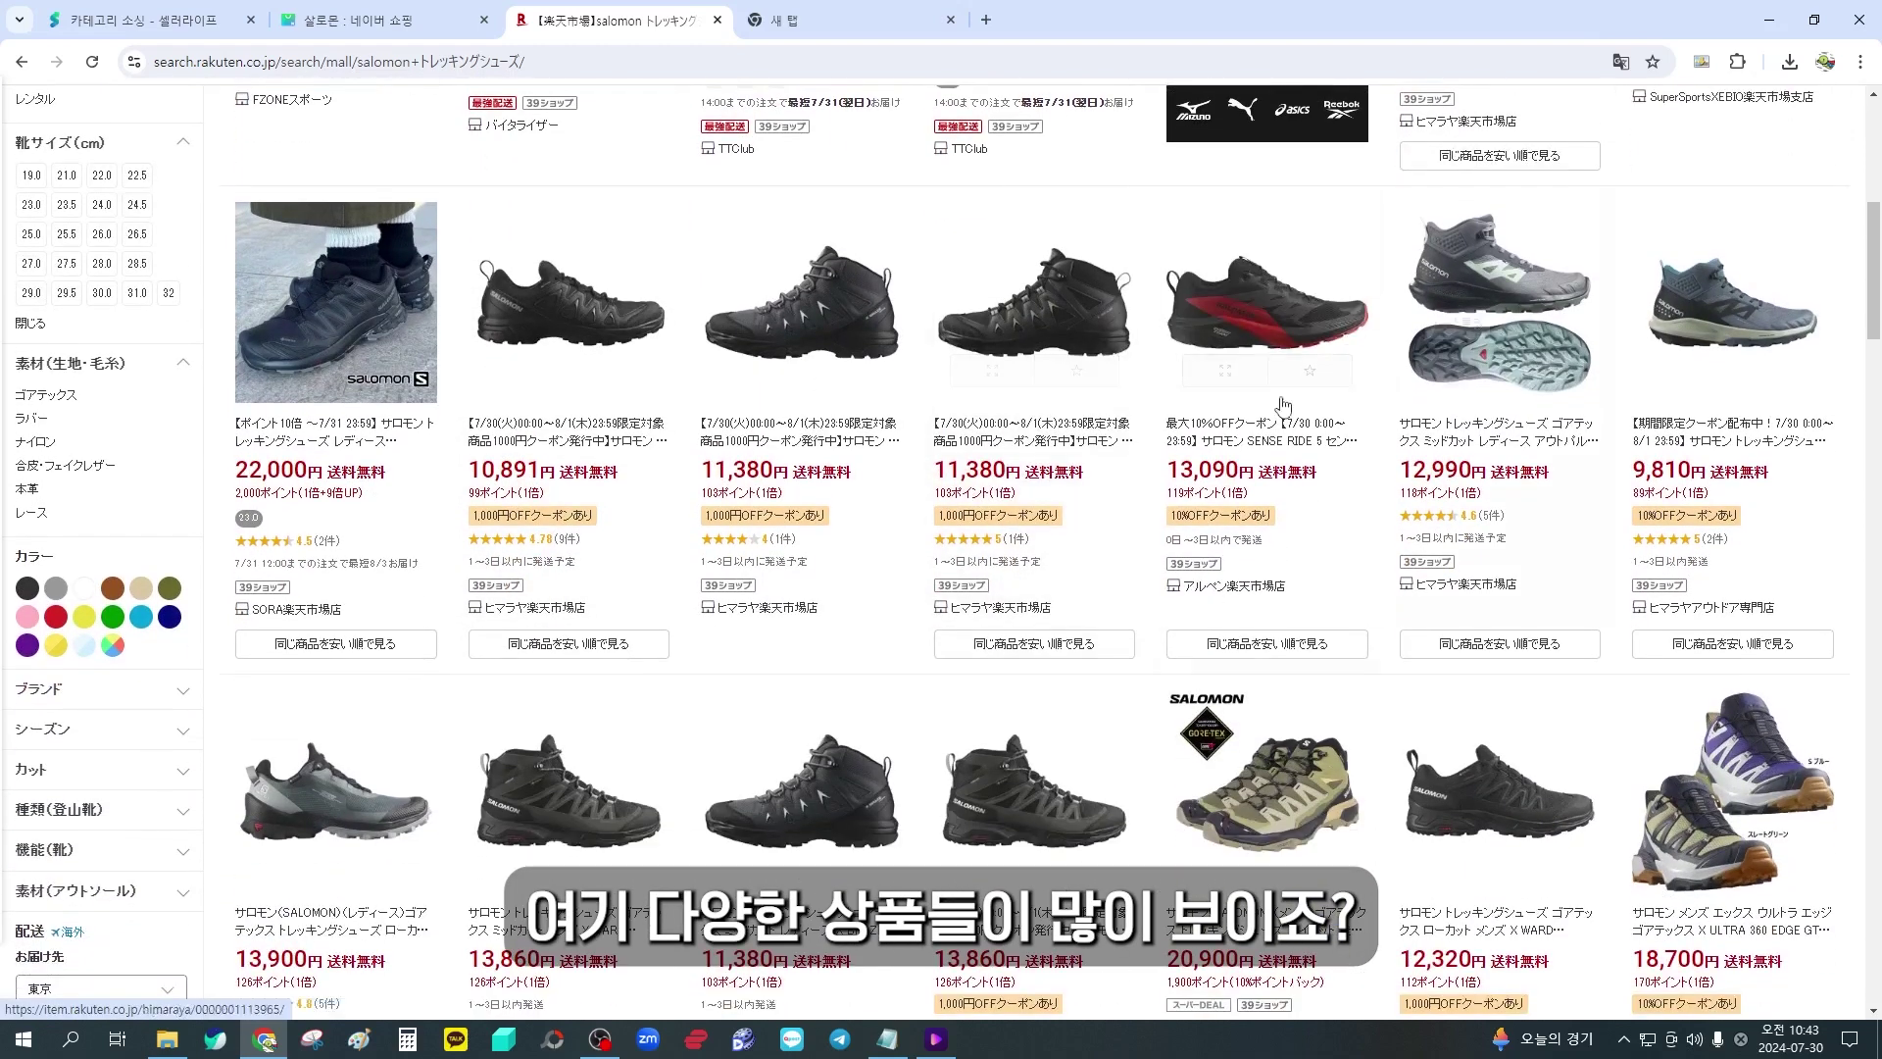
scroll(798, 408, down, 1)
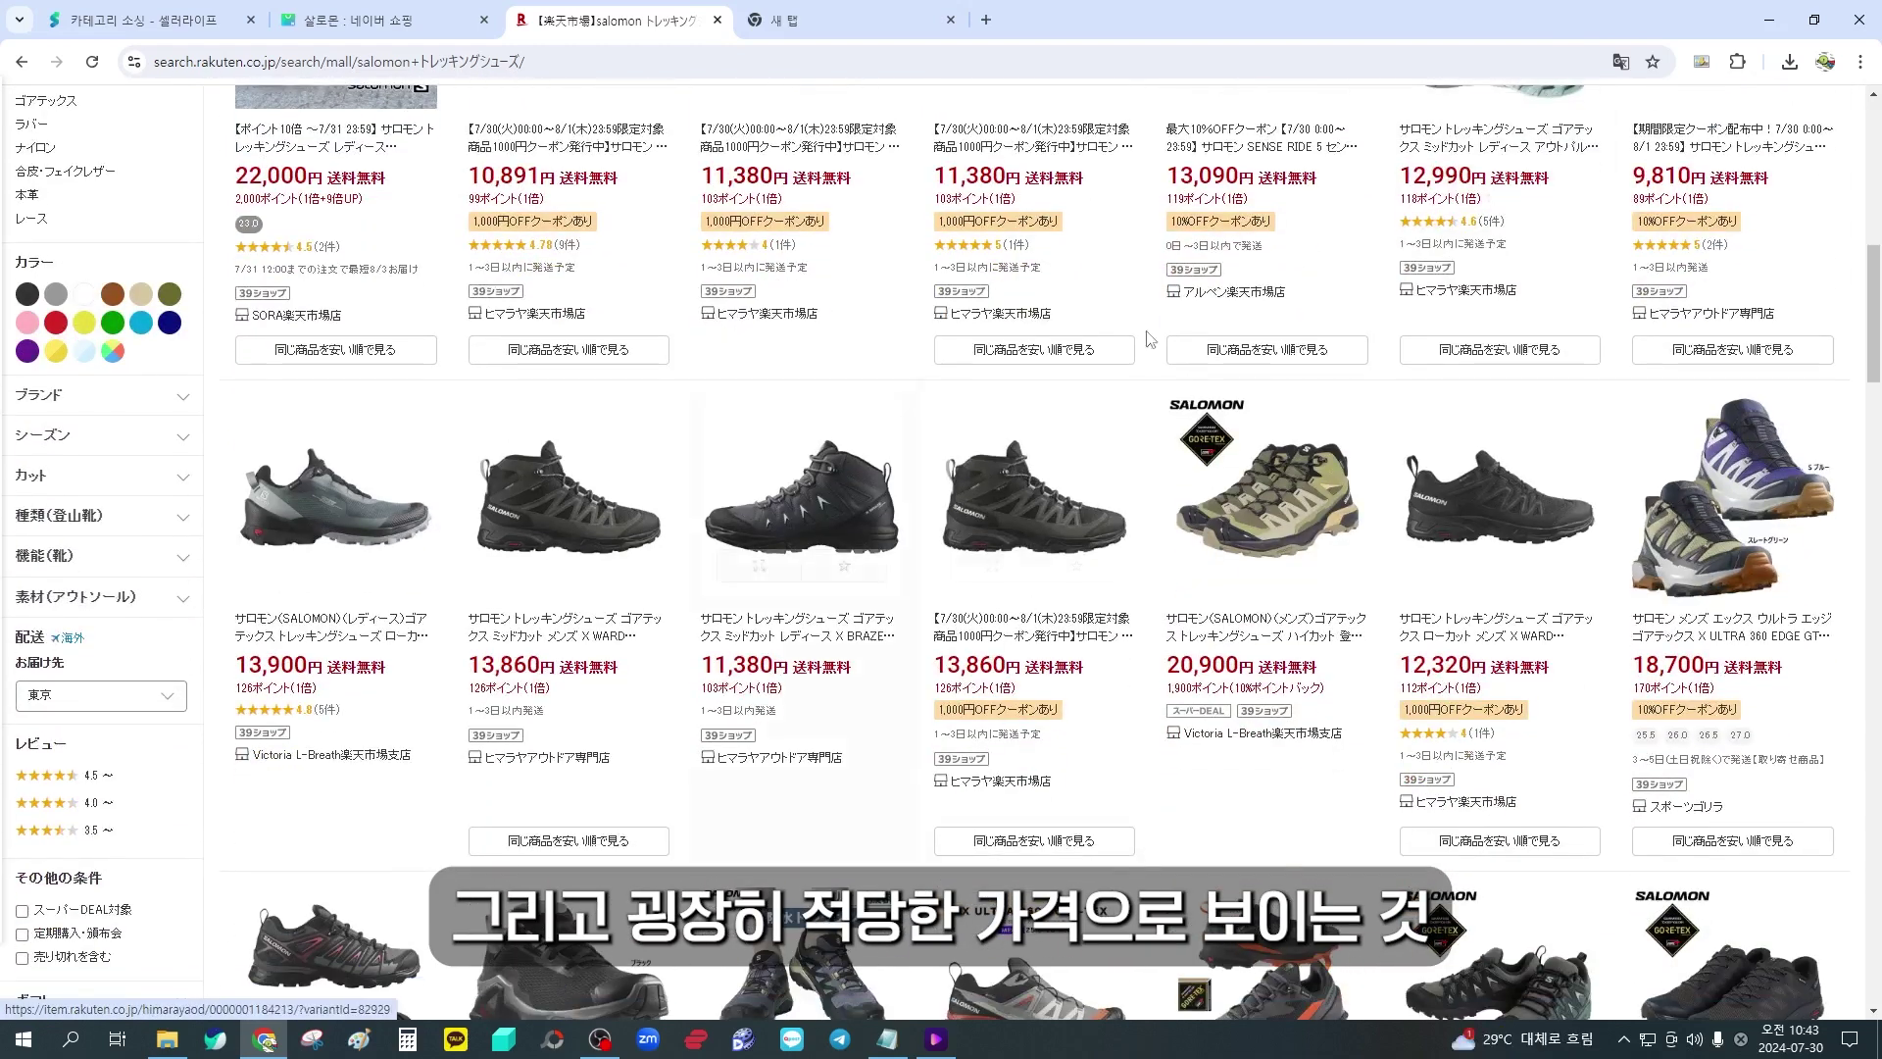
scroll(1109, 343, up, 1)
scroll(1109, 343, up, 1)
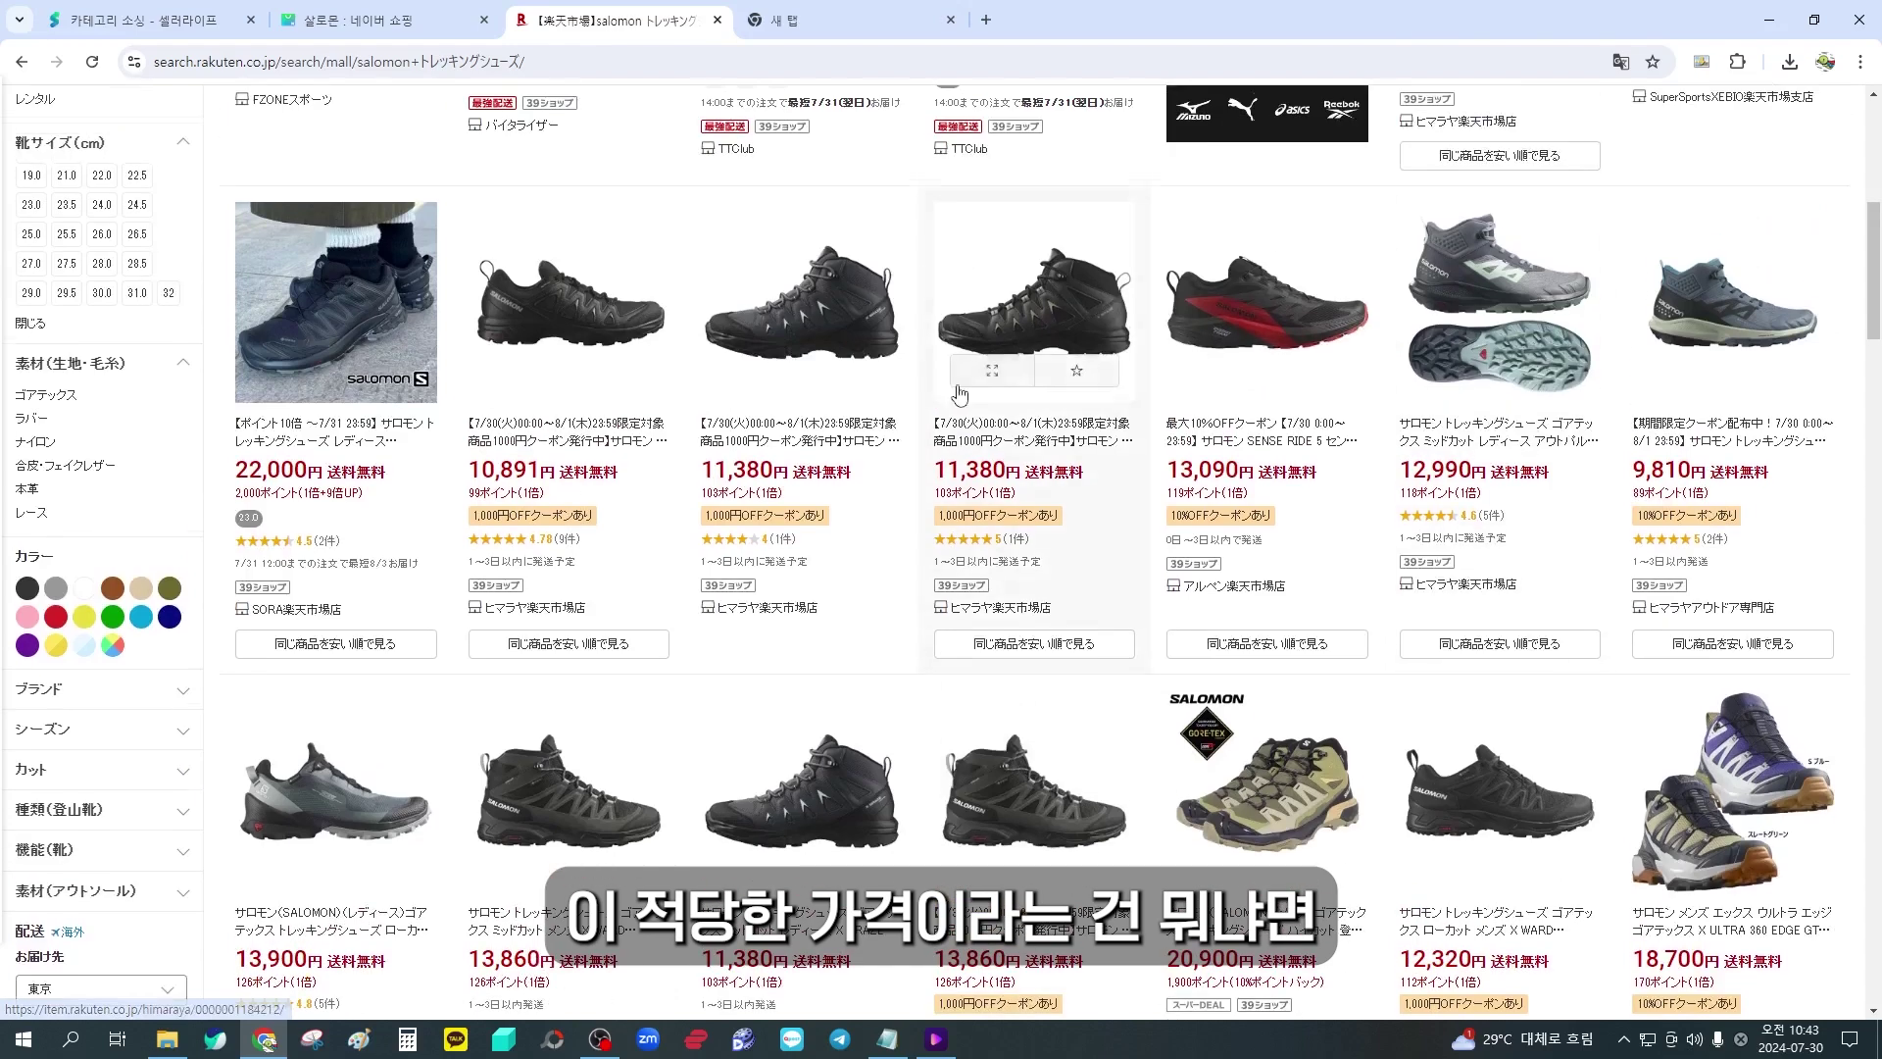
Switch back to Naver Shopping and search for 살로몬 트레킹화
click(378, 19)
scroll(487, 530, up, 15)
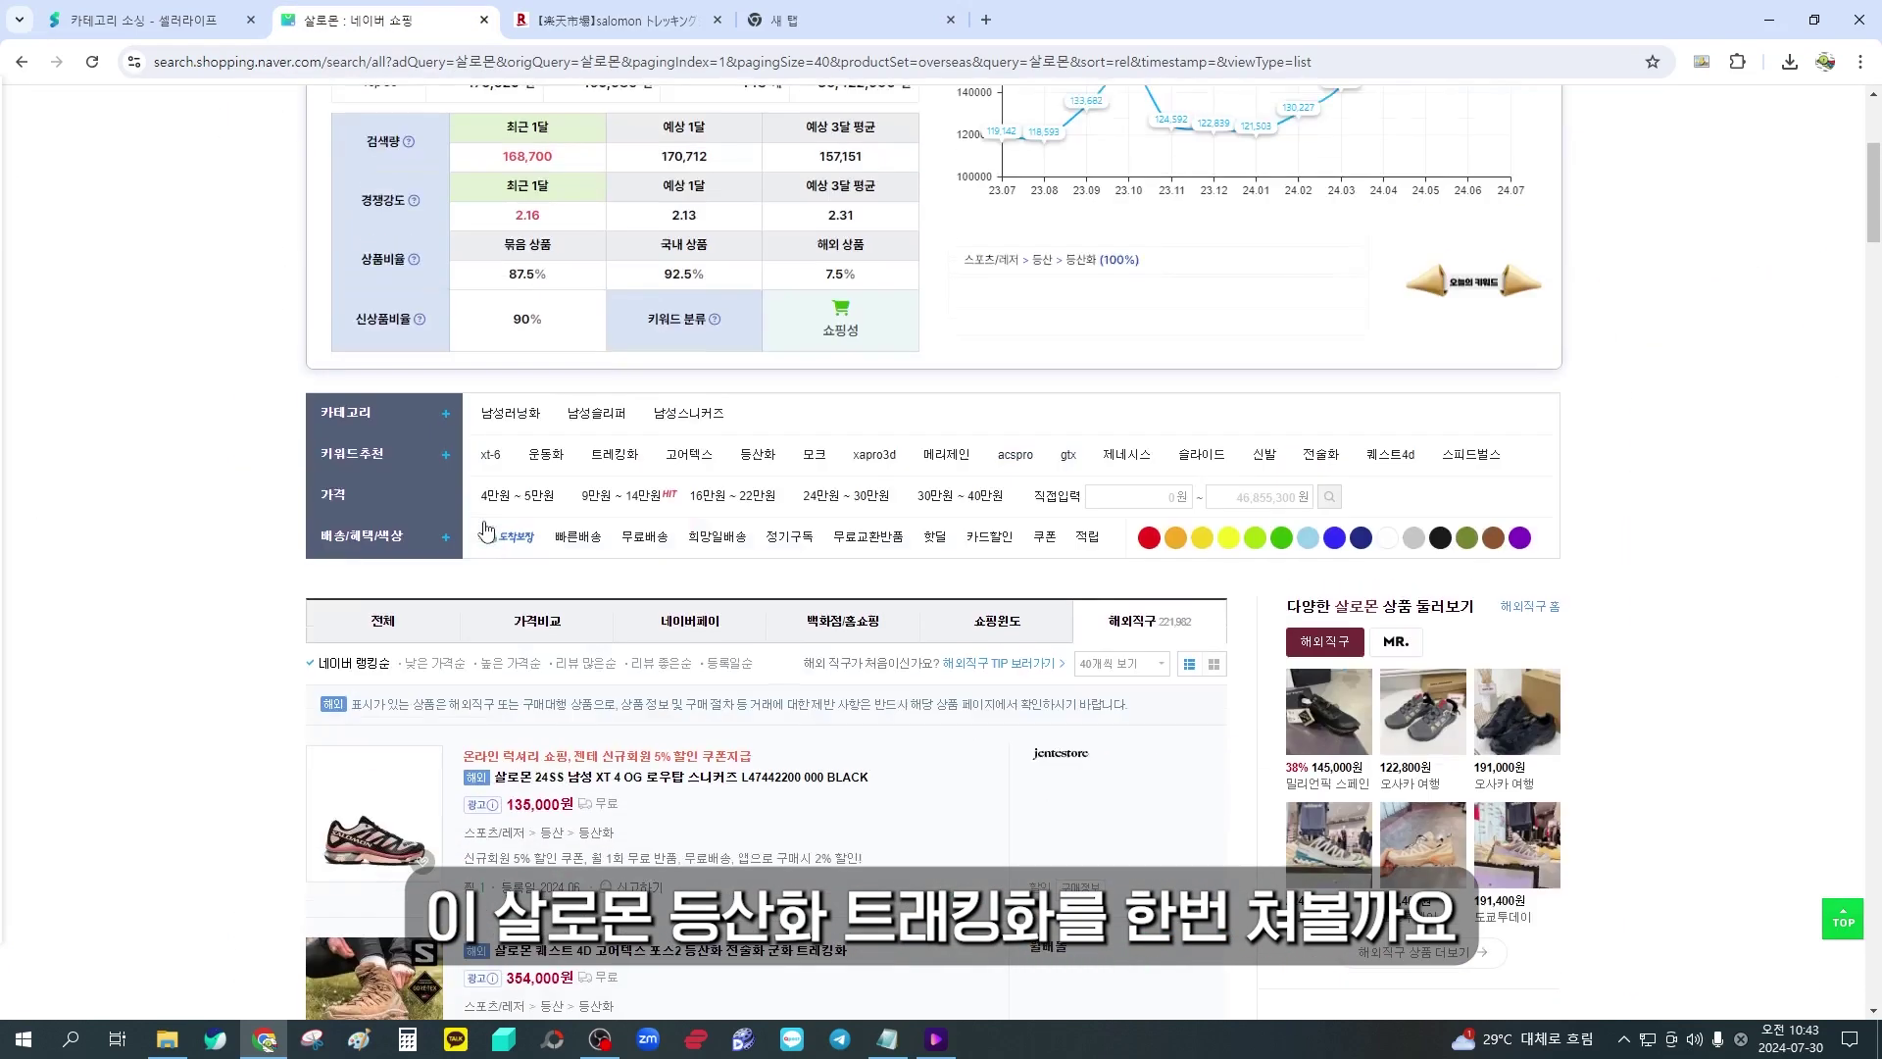
click(554, 155)
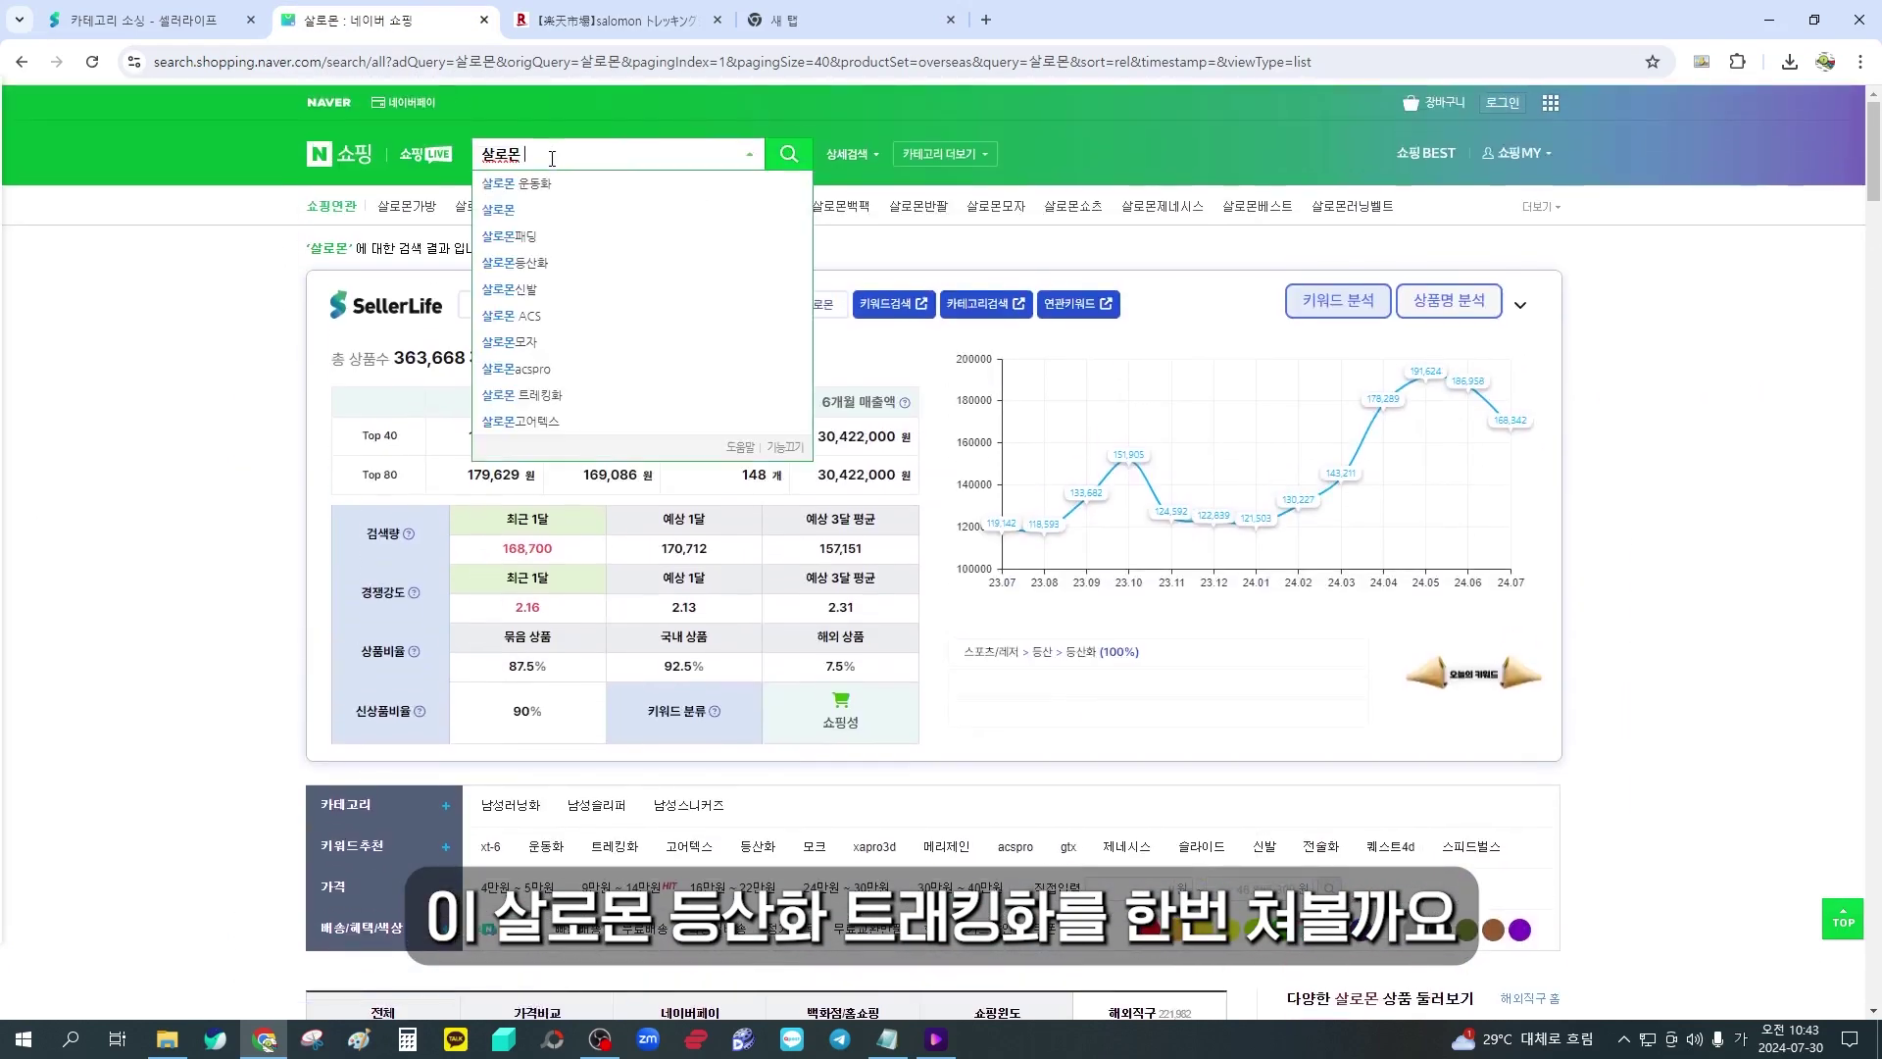
text(트레ㅋ킹화)
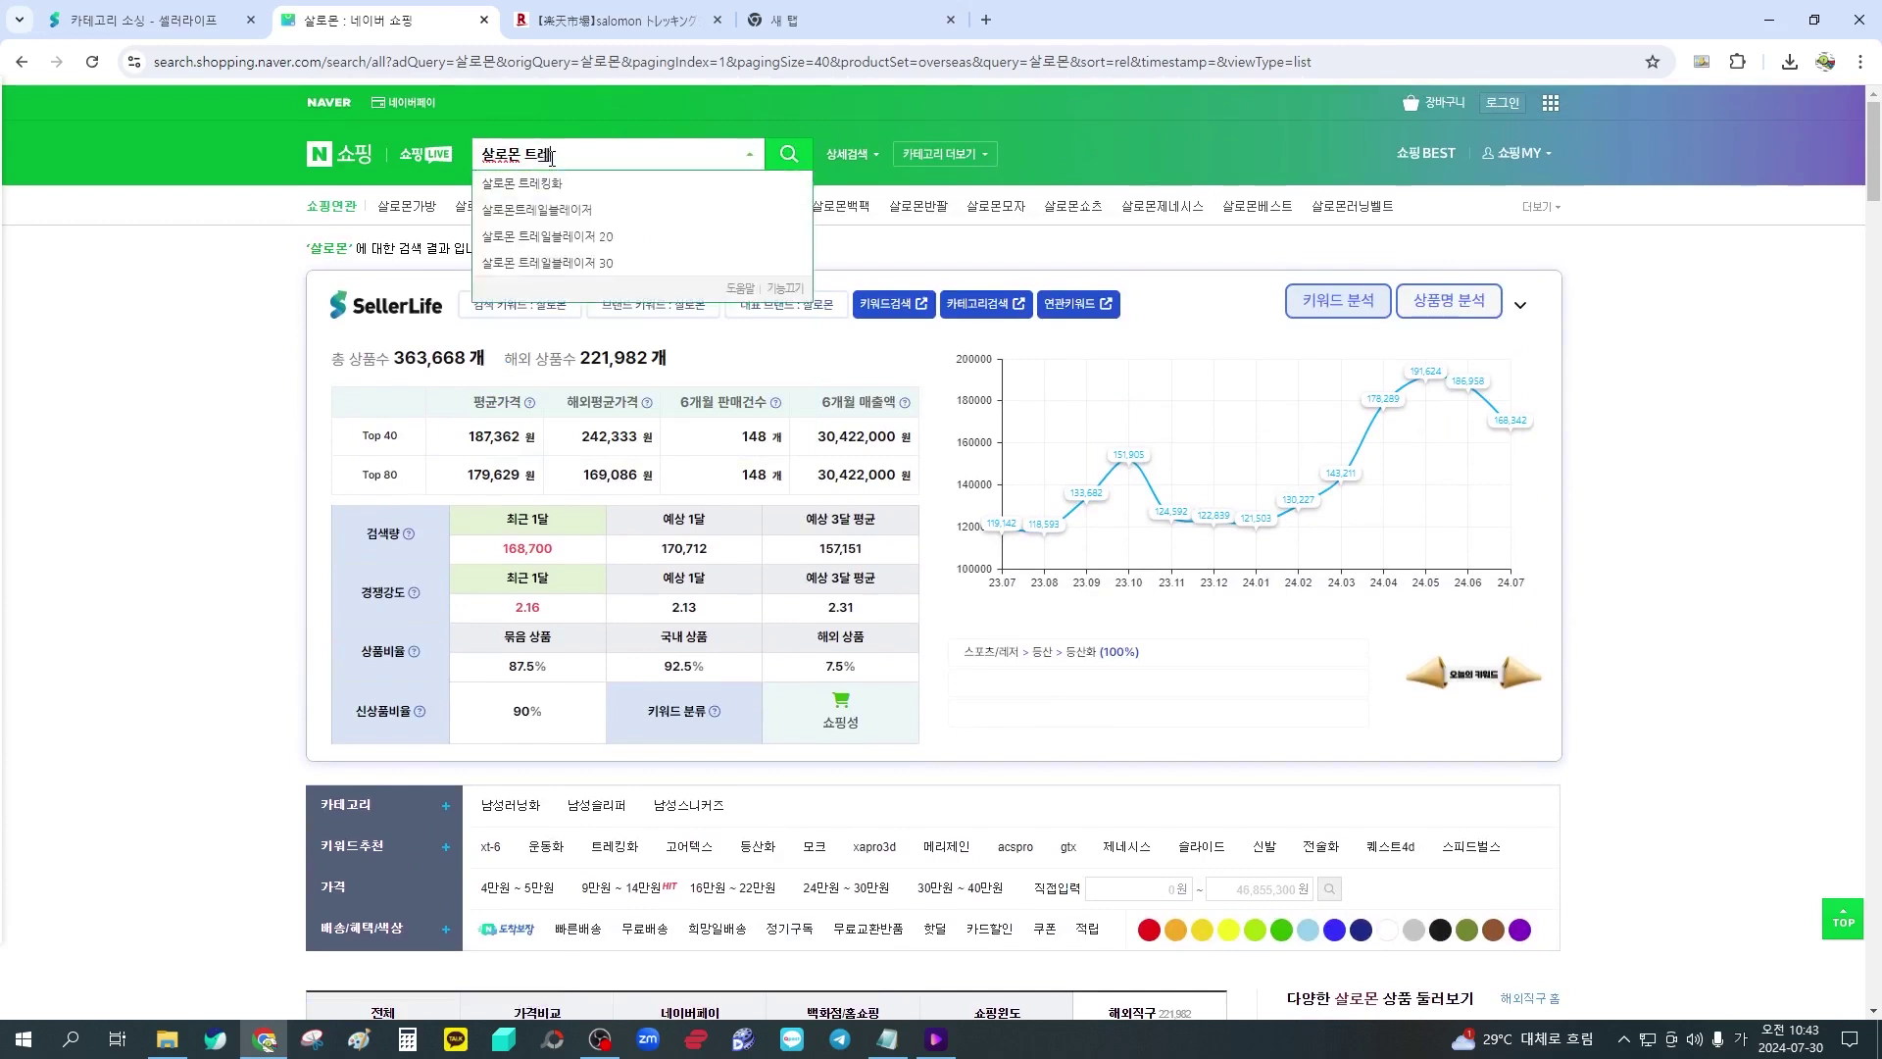
key(Return)
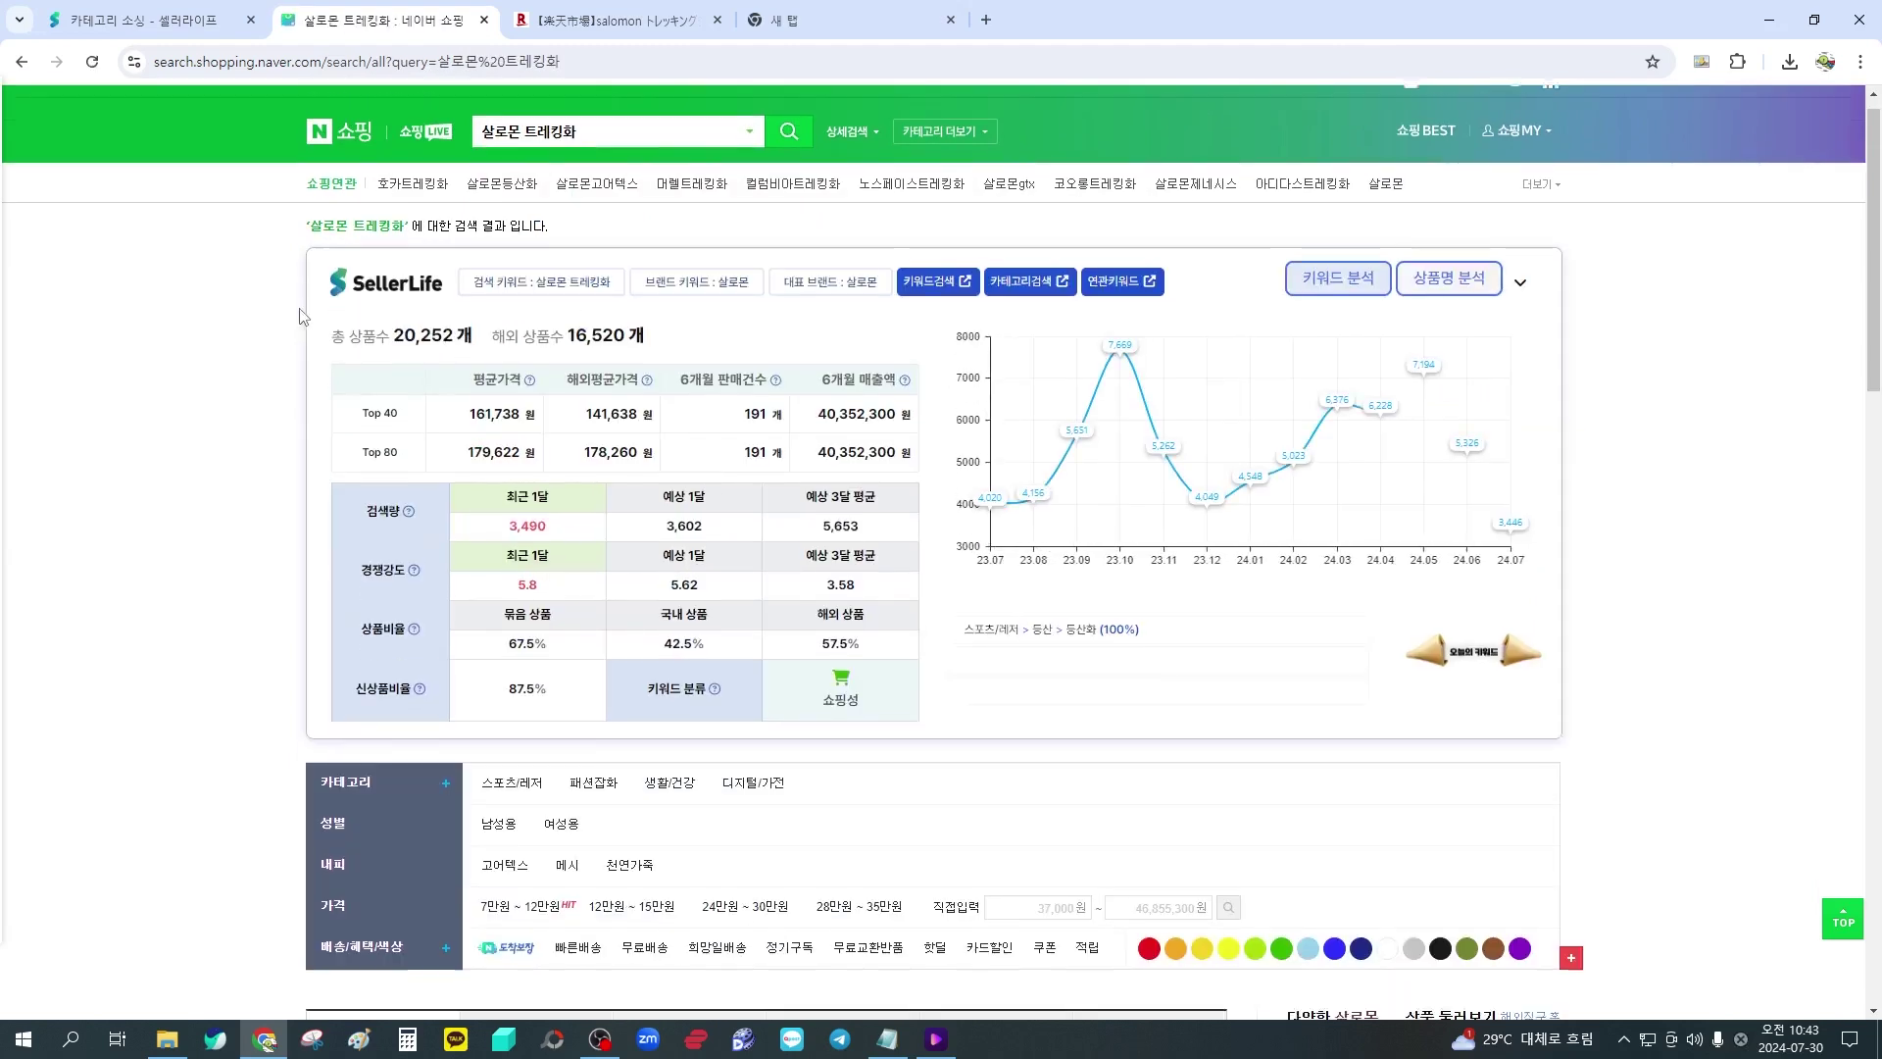
Check the Top 80 average price in the SellerLife keyword analysis for 살로몬 트레킹화
scroll(963, 367, down, 1)
scroll(720, 294, up, 1)
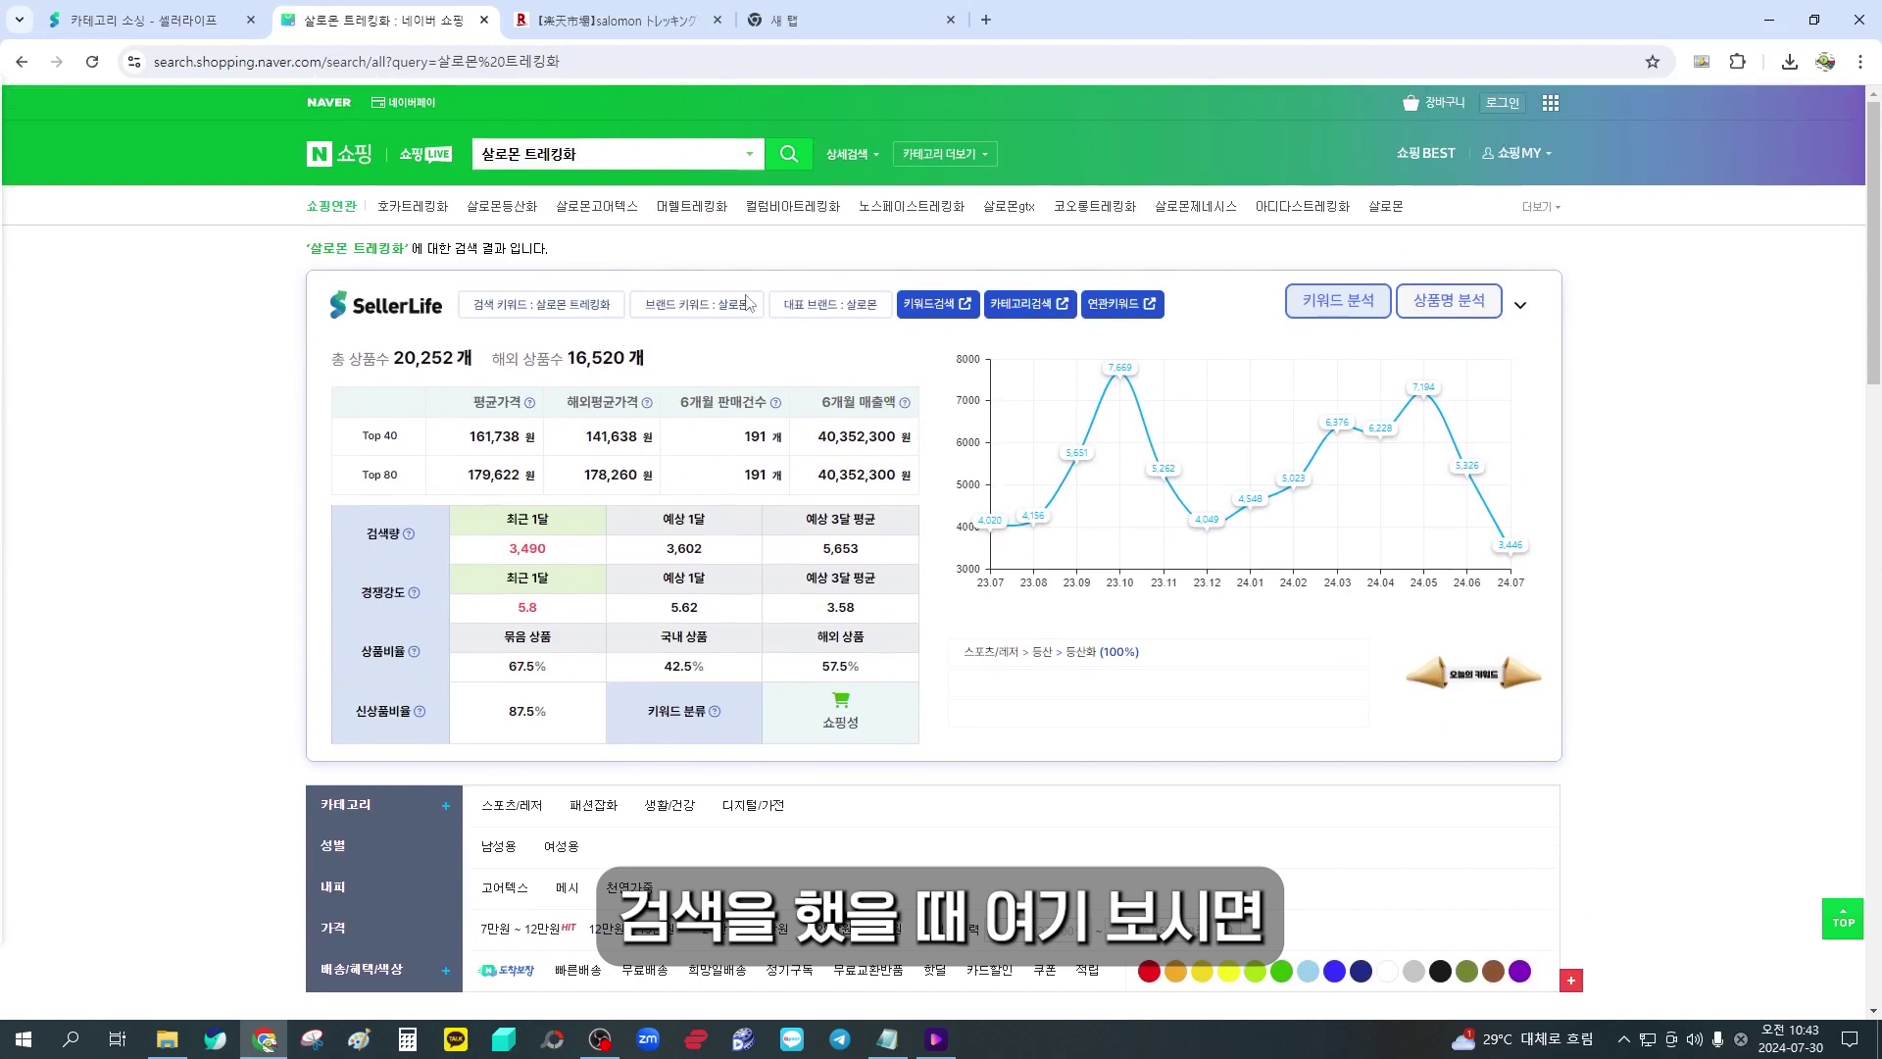
scroll(702, 332, down, 1)
double_click(467, 383)
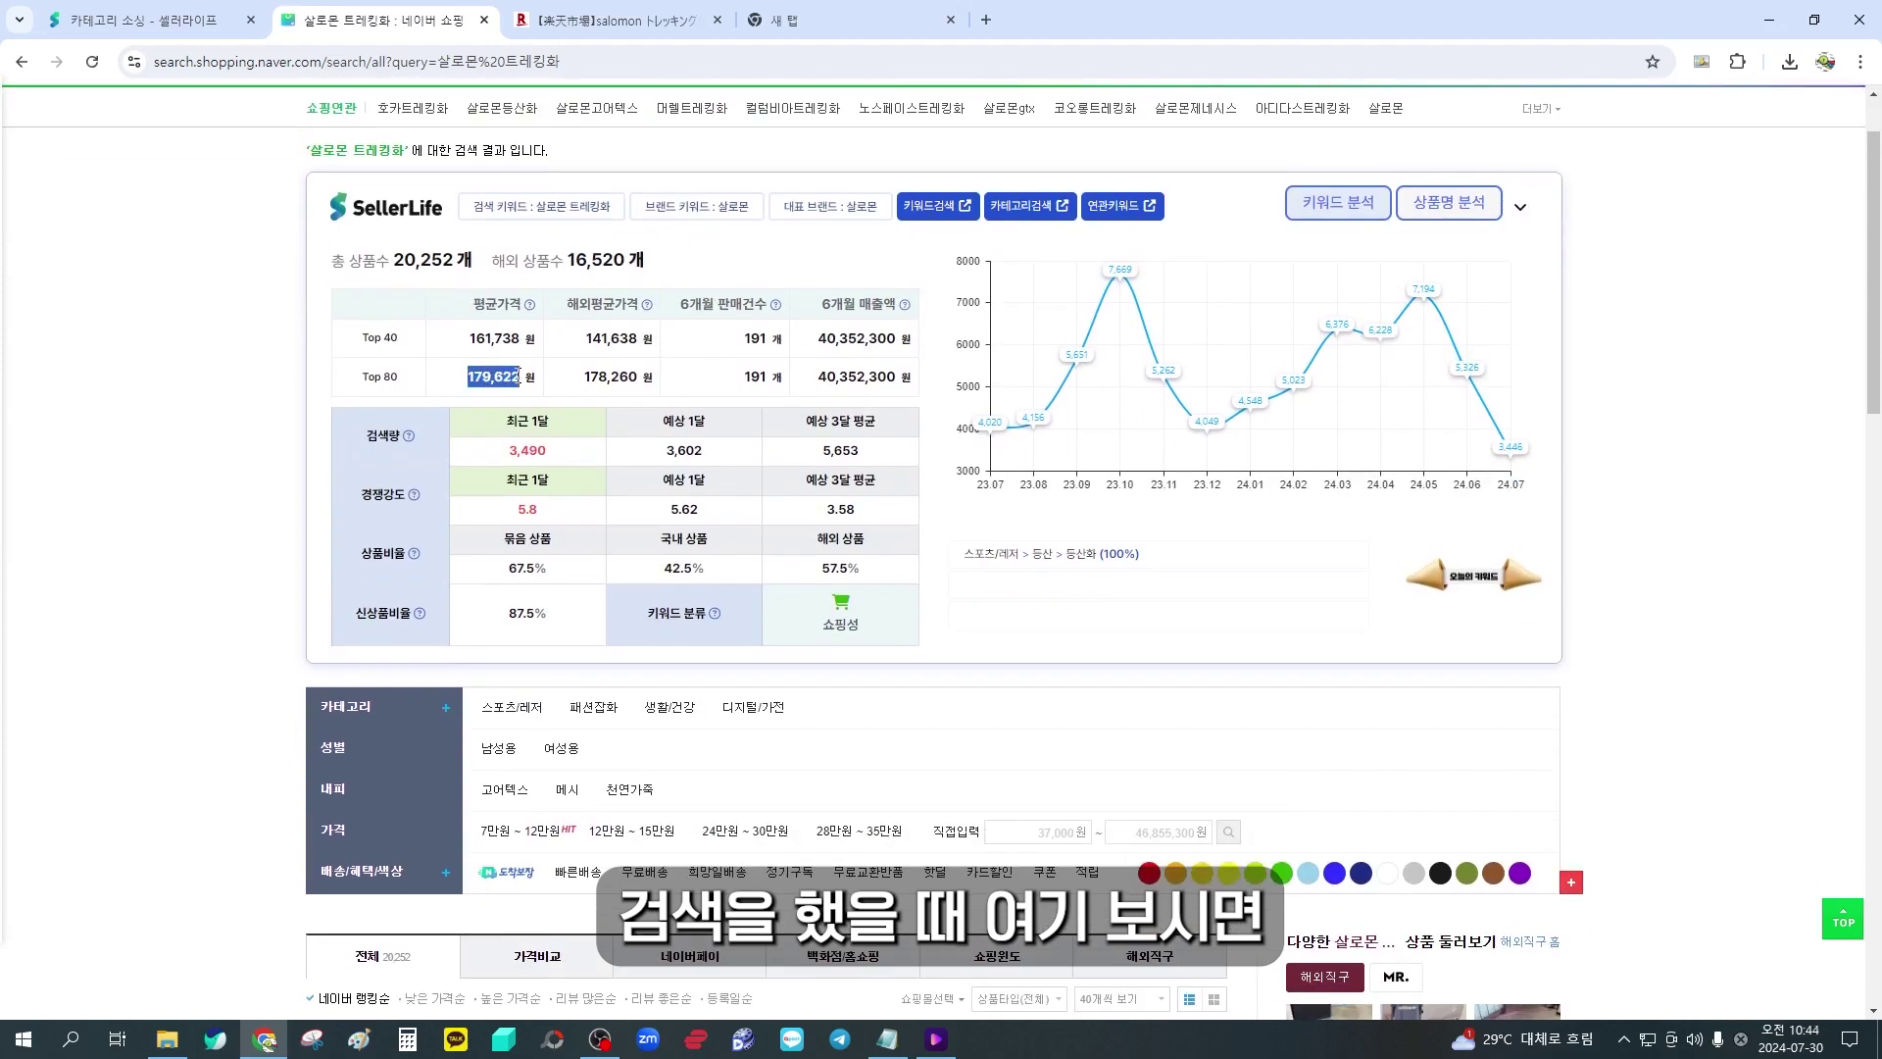
click(461, 395)
double_click(481, 377)
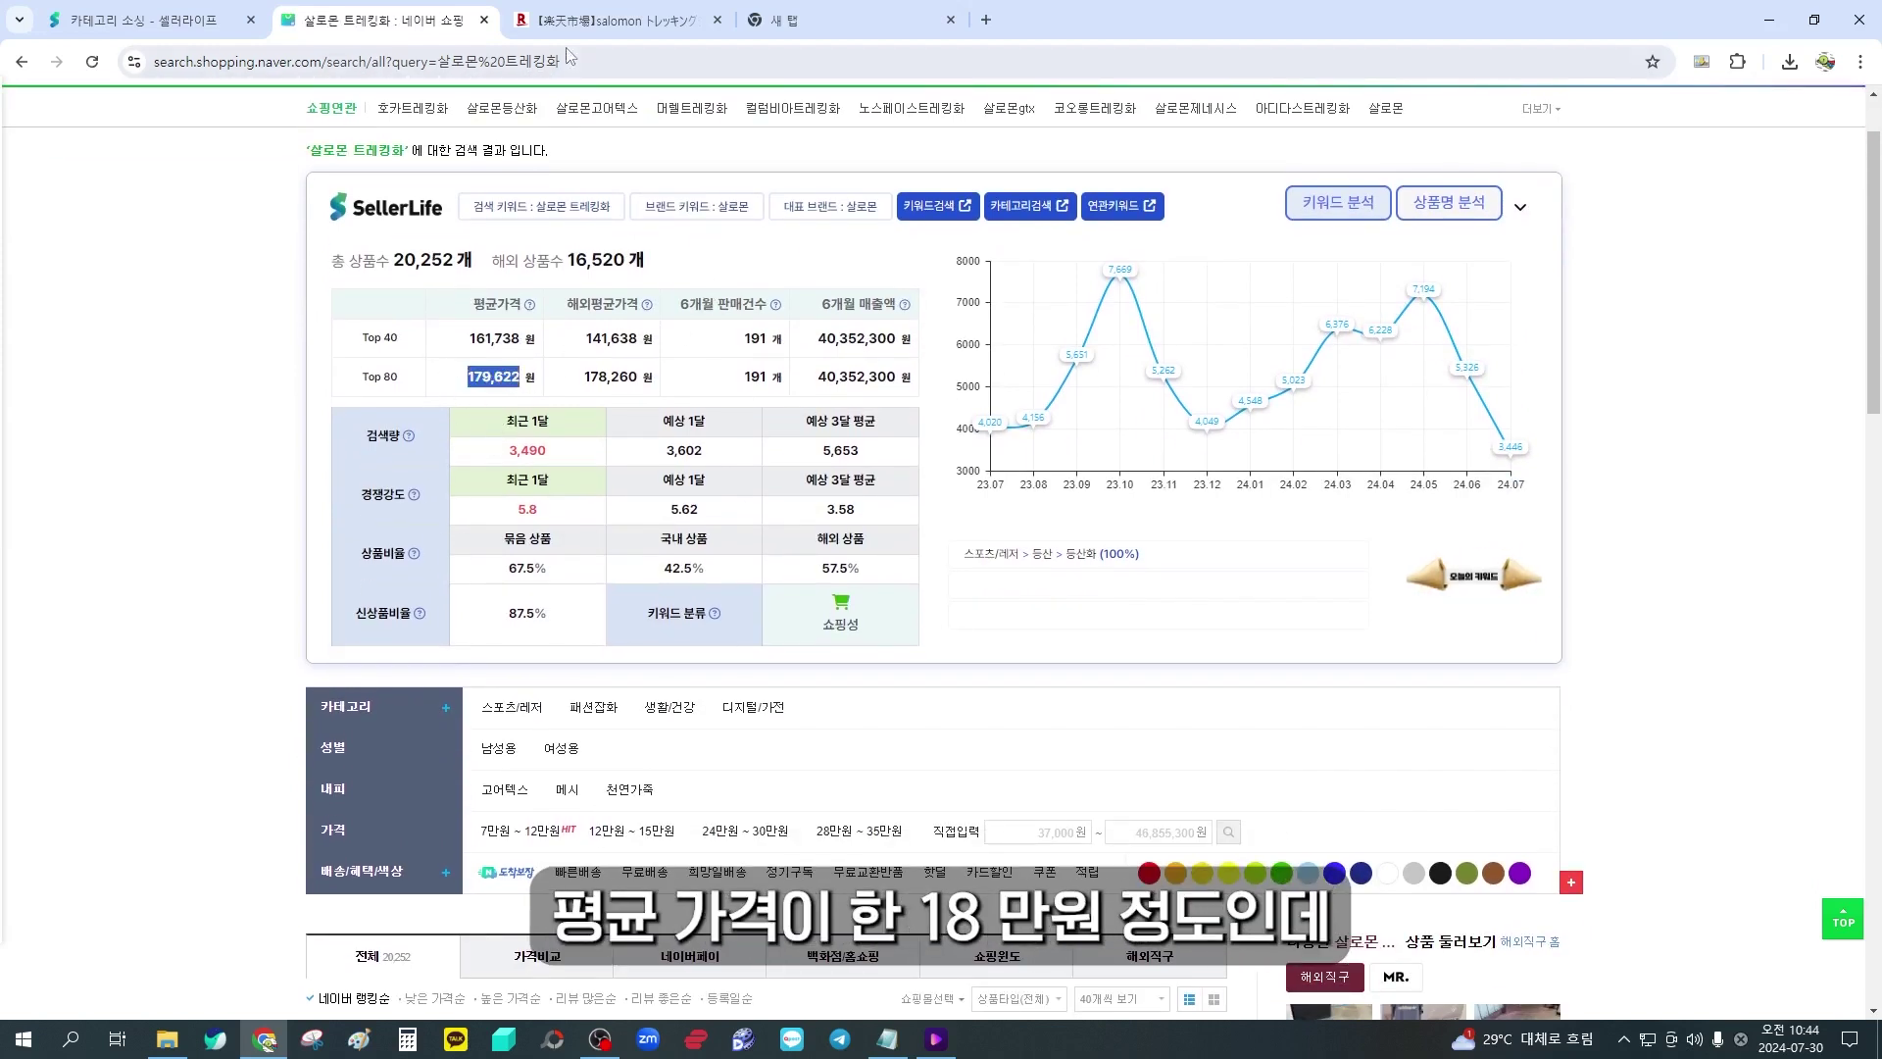
Switch back to the Rakuten results and compare the Salomon trekking shoe prices with the Korean average price
click(583, 19)
scroll(1079, 510, down, 2)
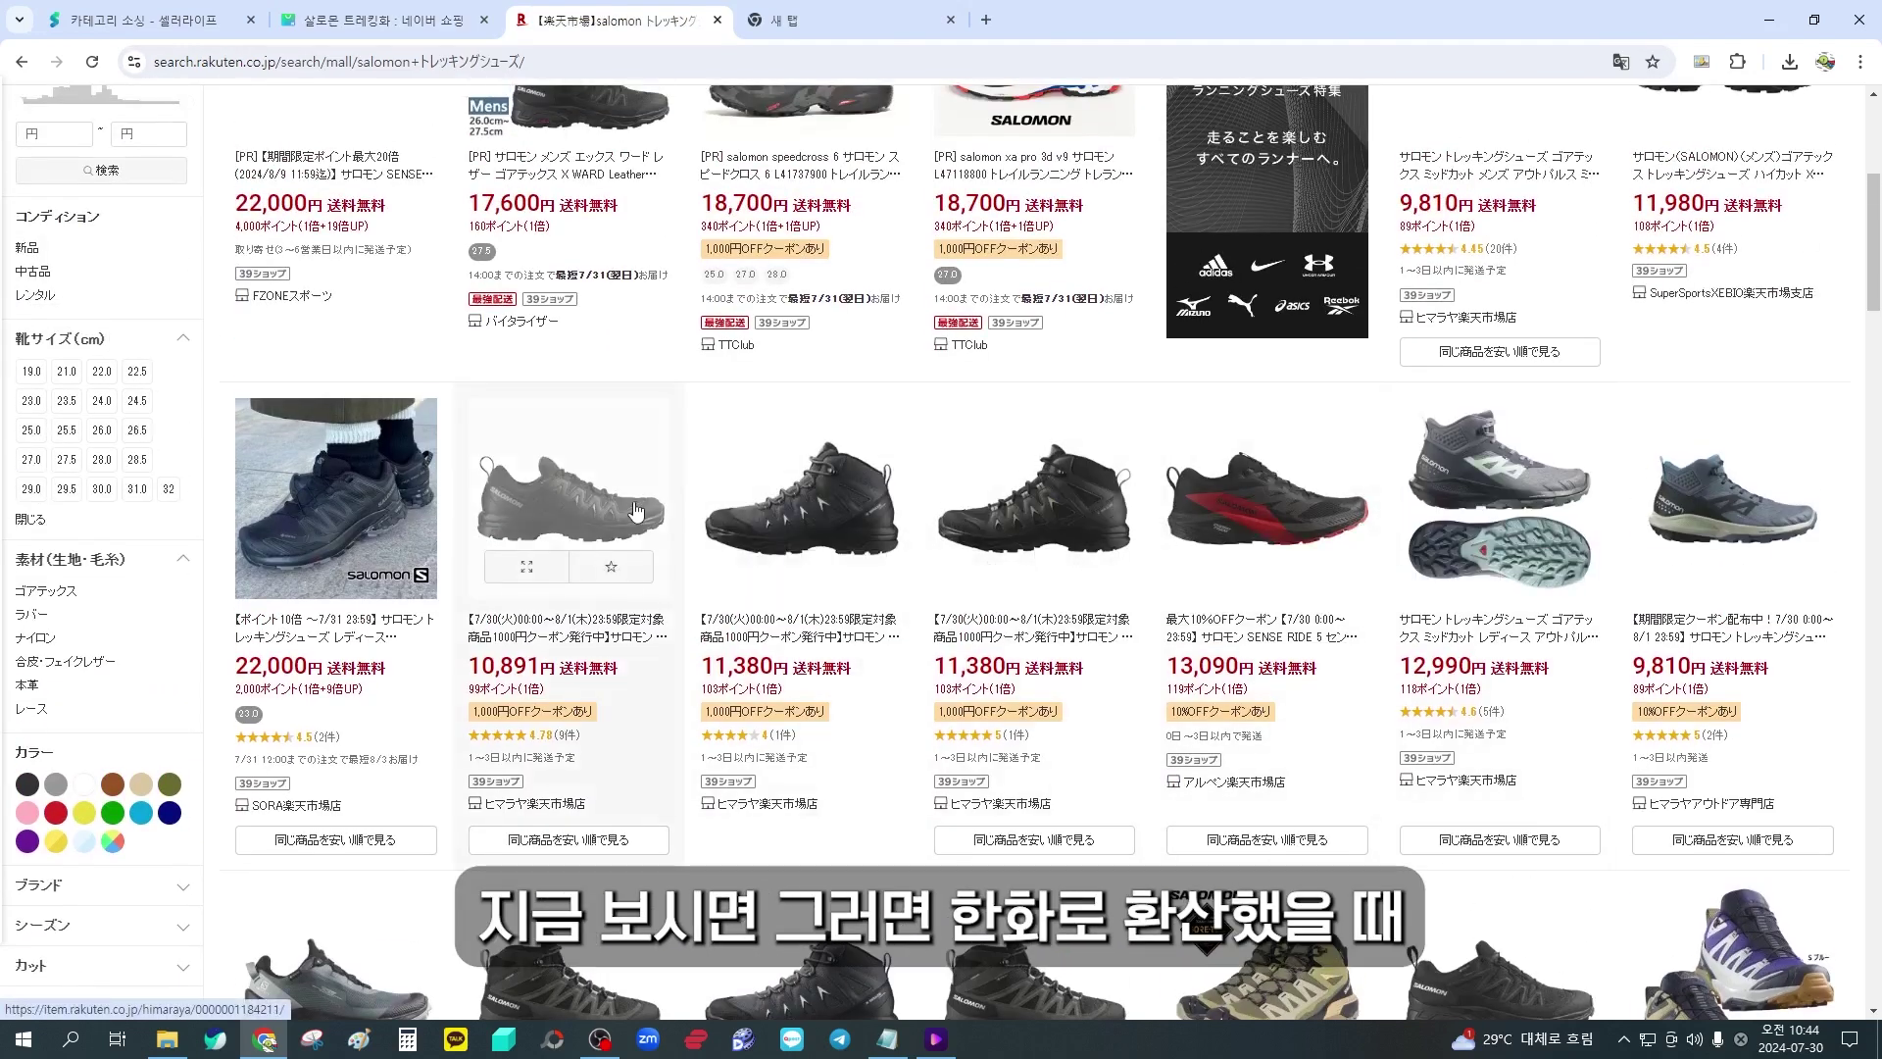
scroll(754, 544, up, 2)
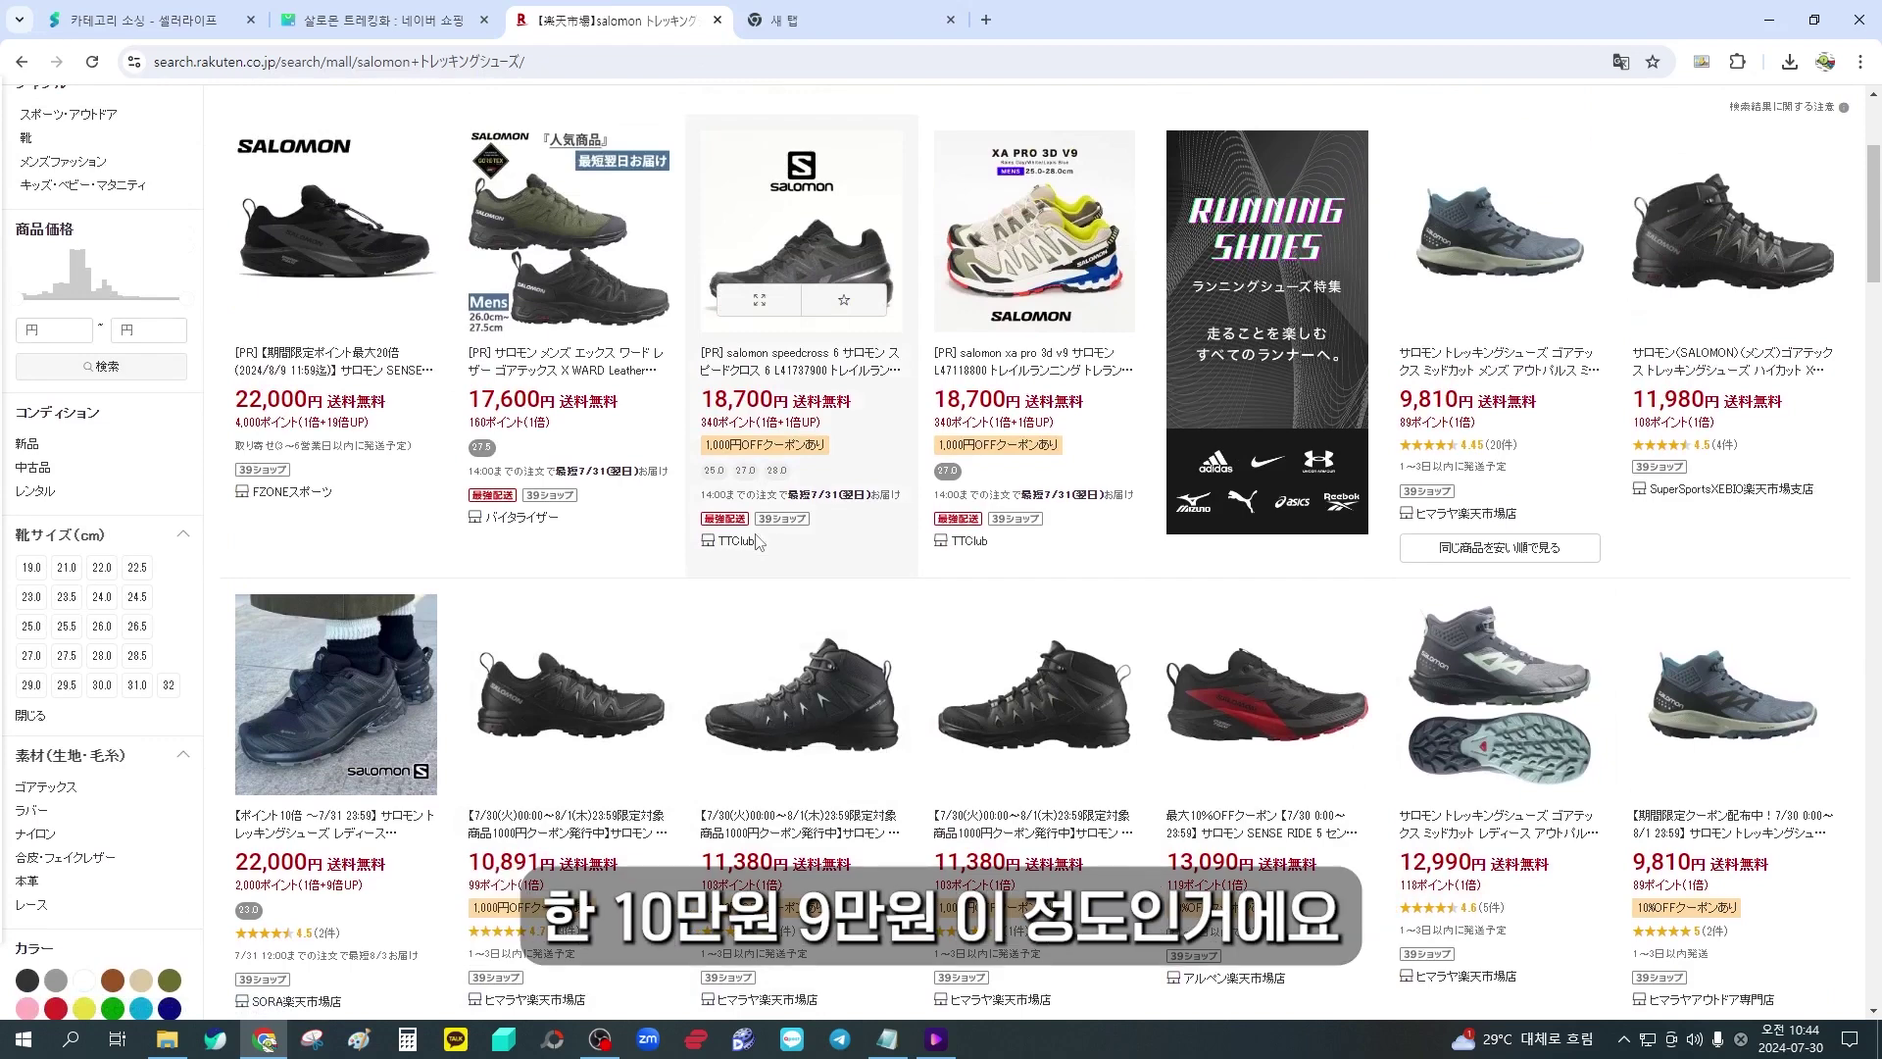
scroll(735, 515, down, 2)
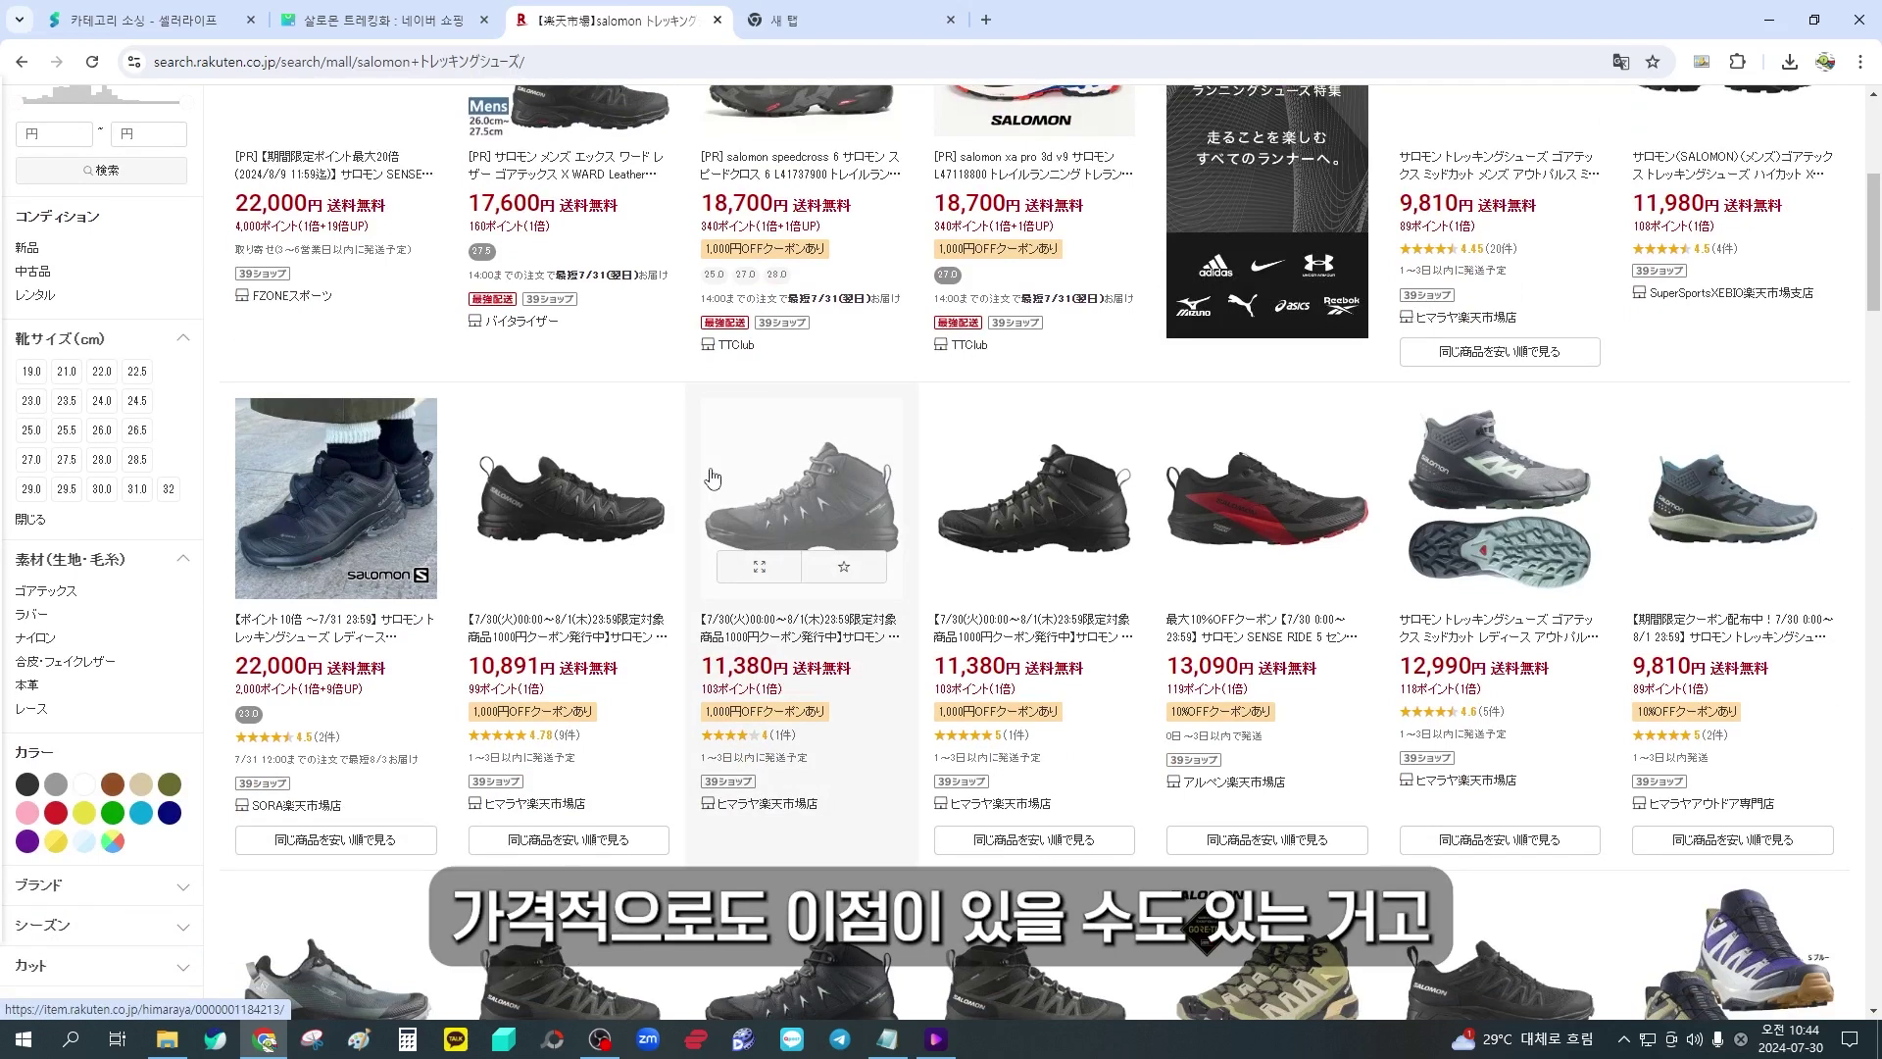
scroll(727, 470, down, 1)
scroll(726, 470, down, 3)
scroll(755, 493, up, 5)
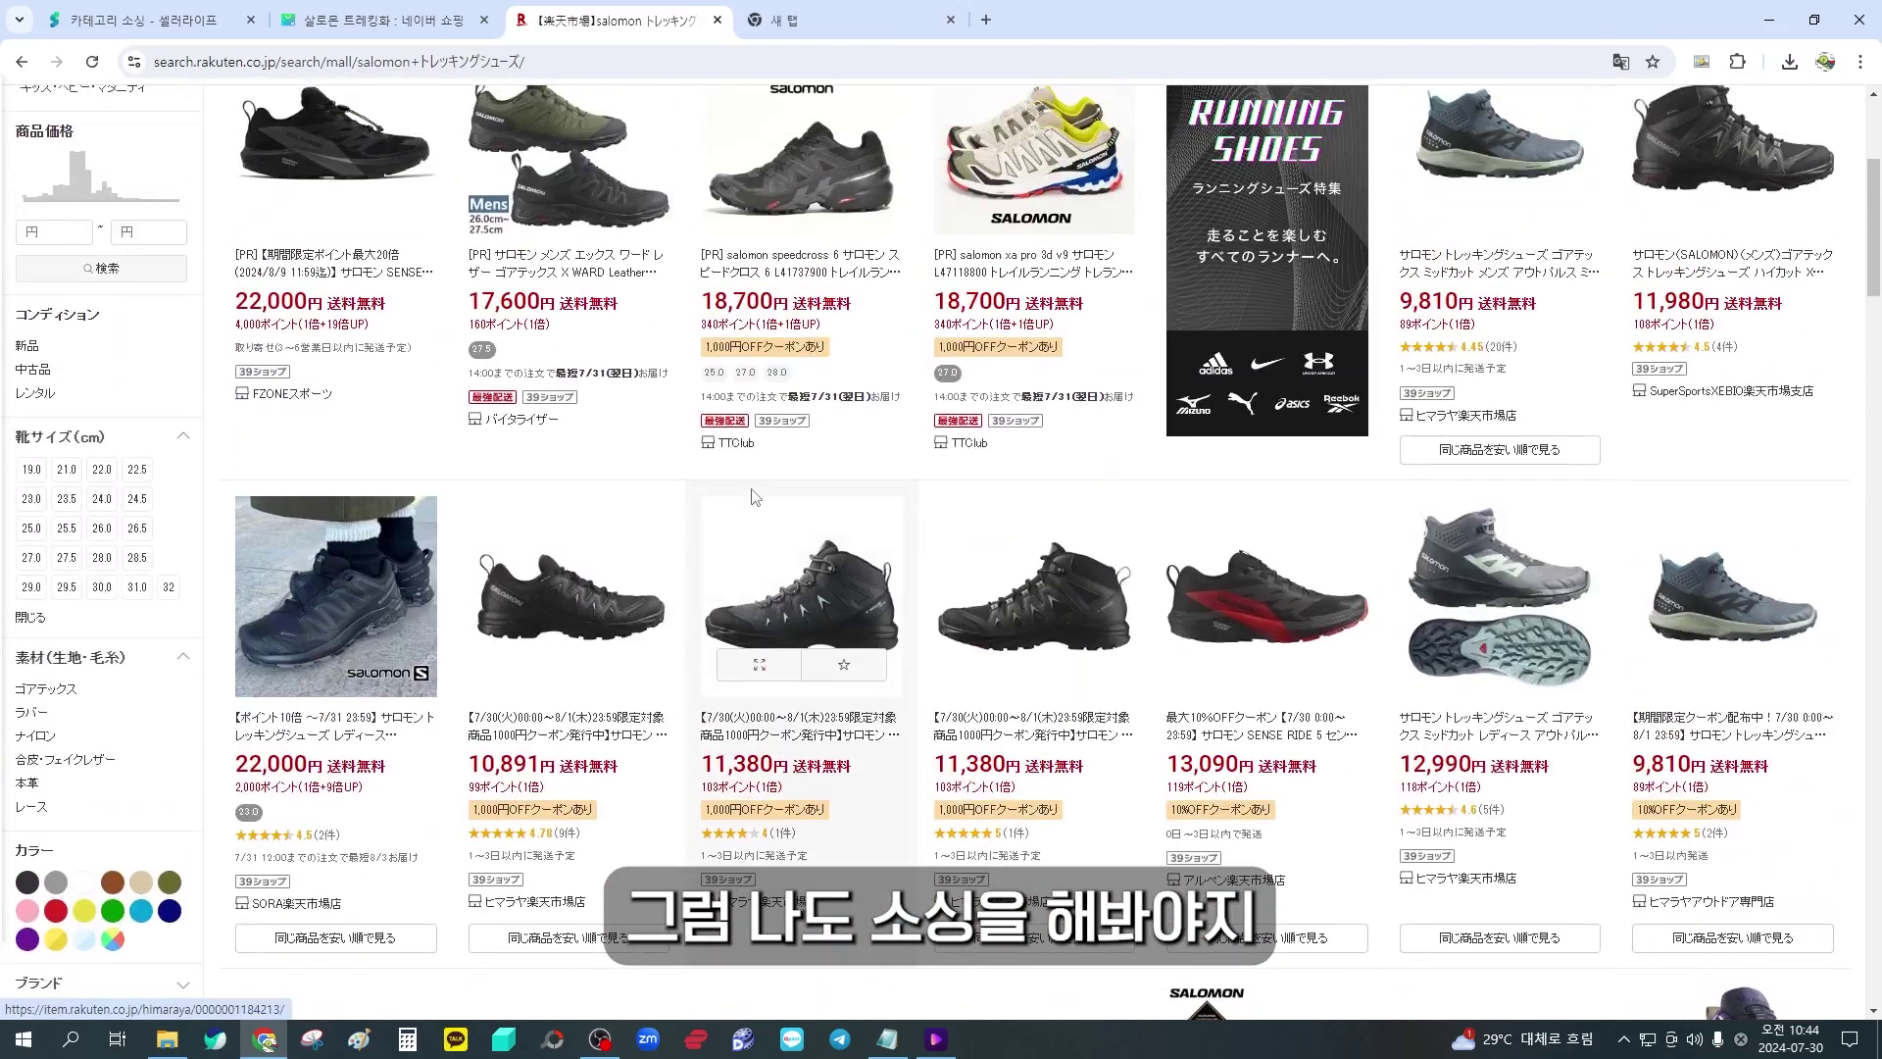
scroll(755, 493, up, 1)
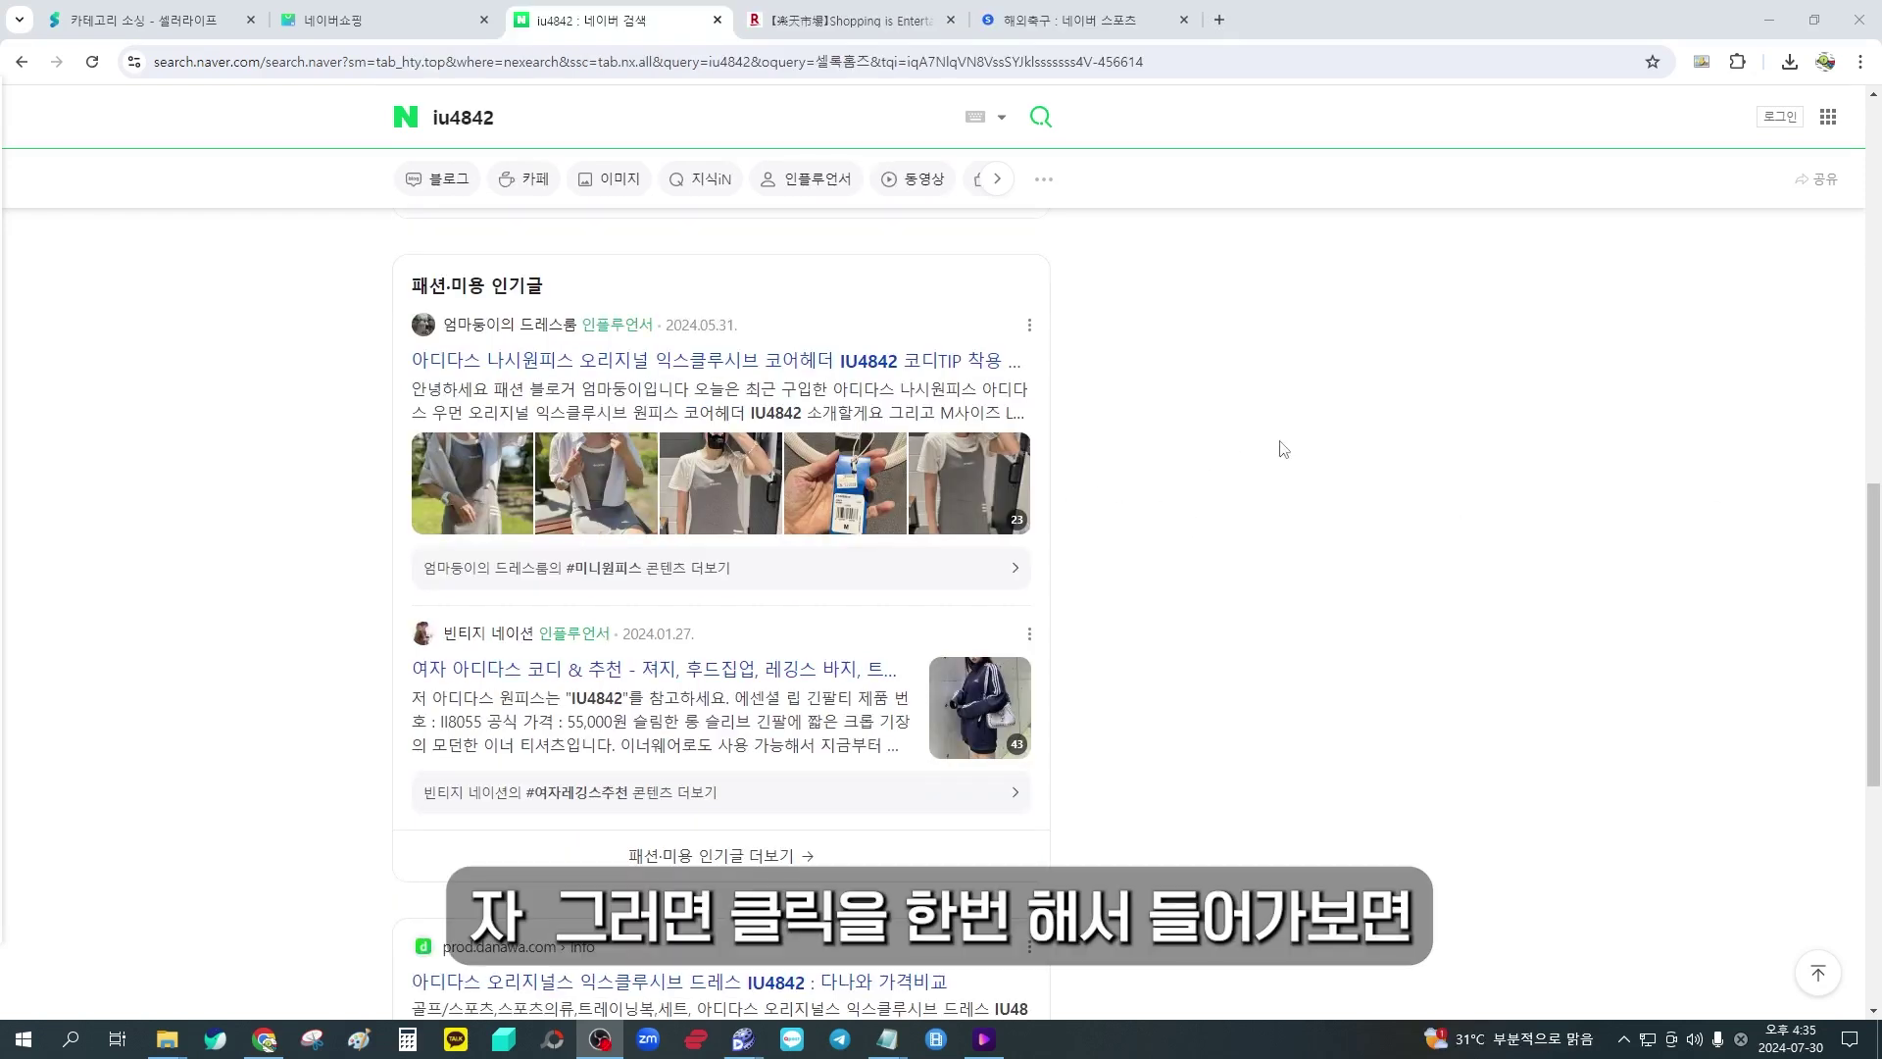
Open the influencer's blog review of the Adidas sleeveless dress and check the product code in its title
click(557, 361)
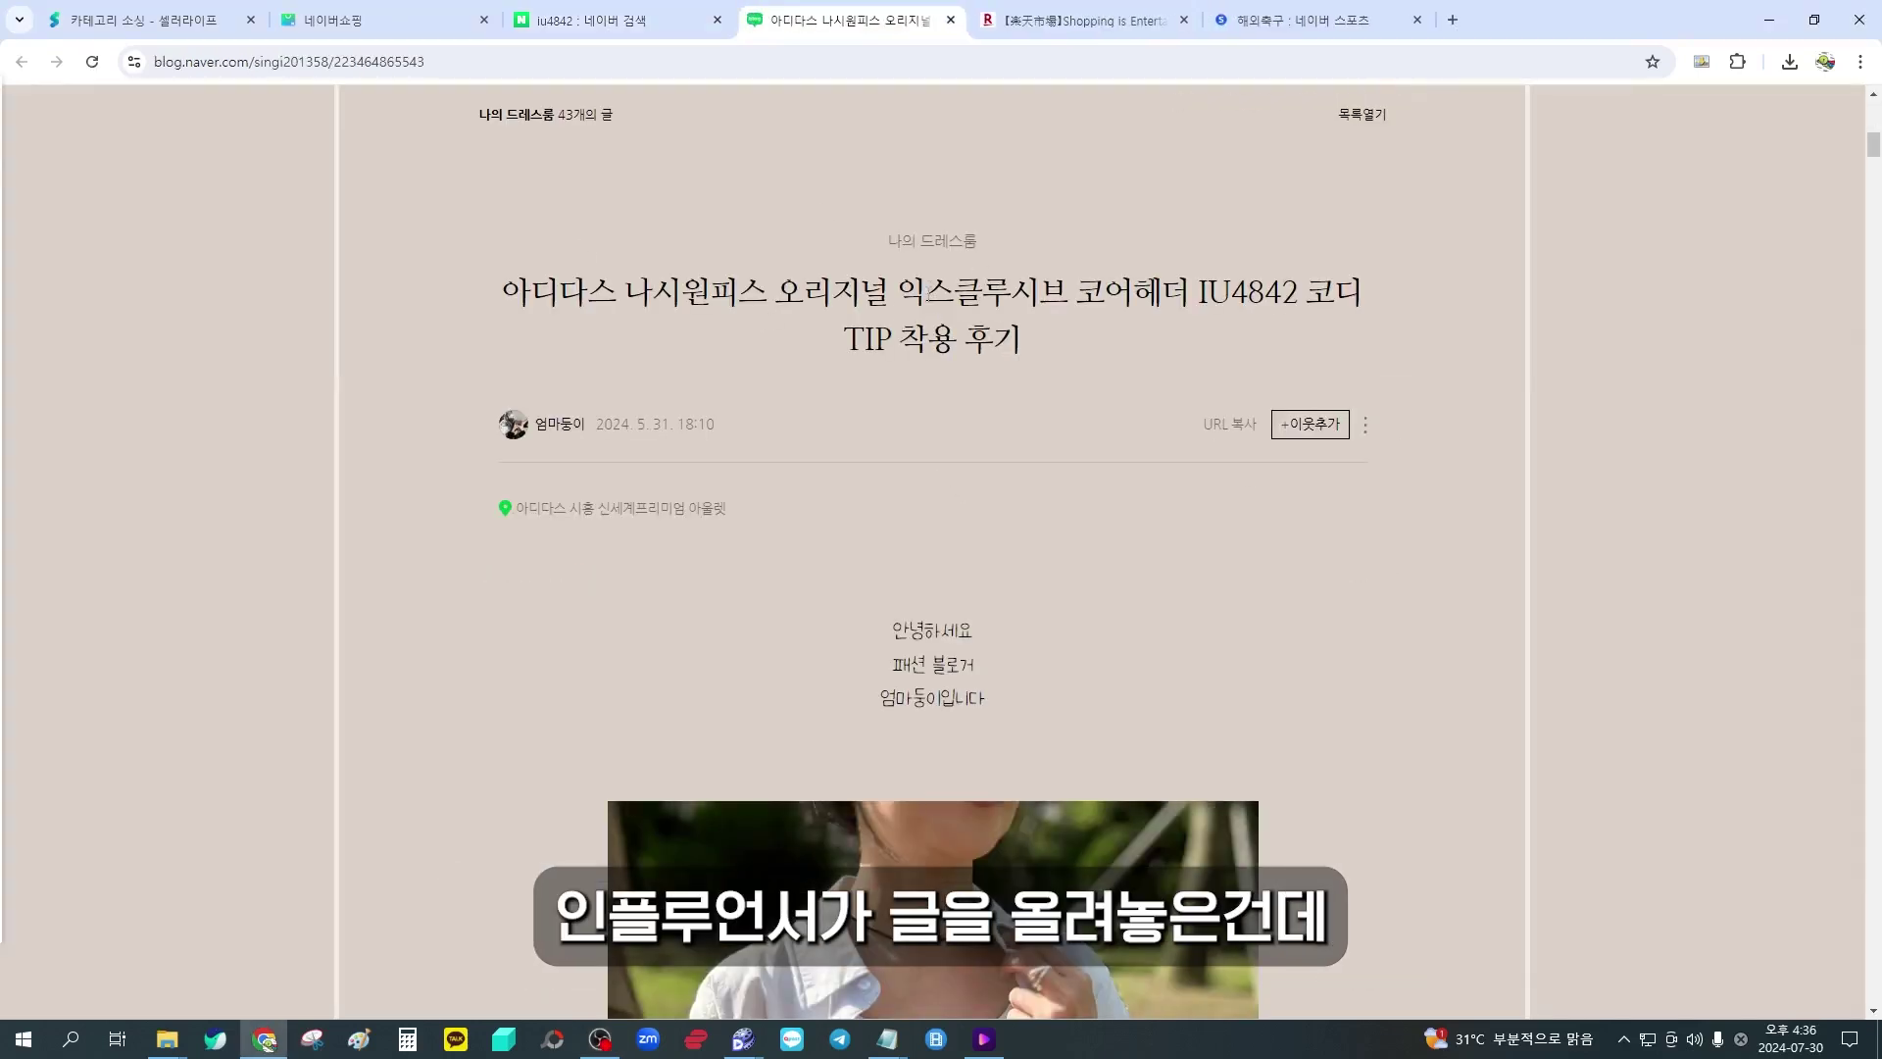
scroll(917, 301, down, 2)
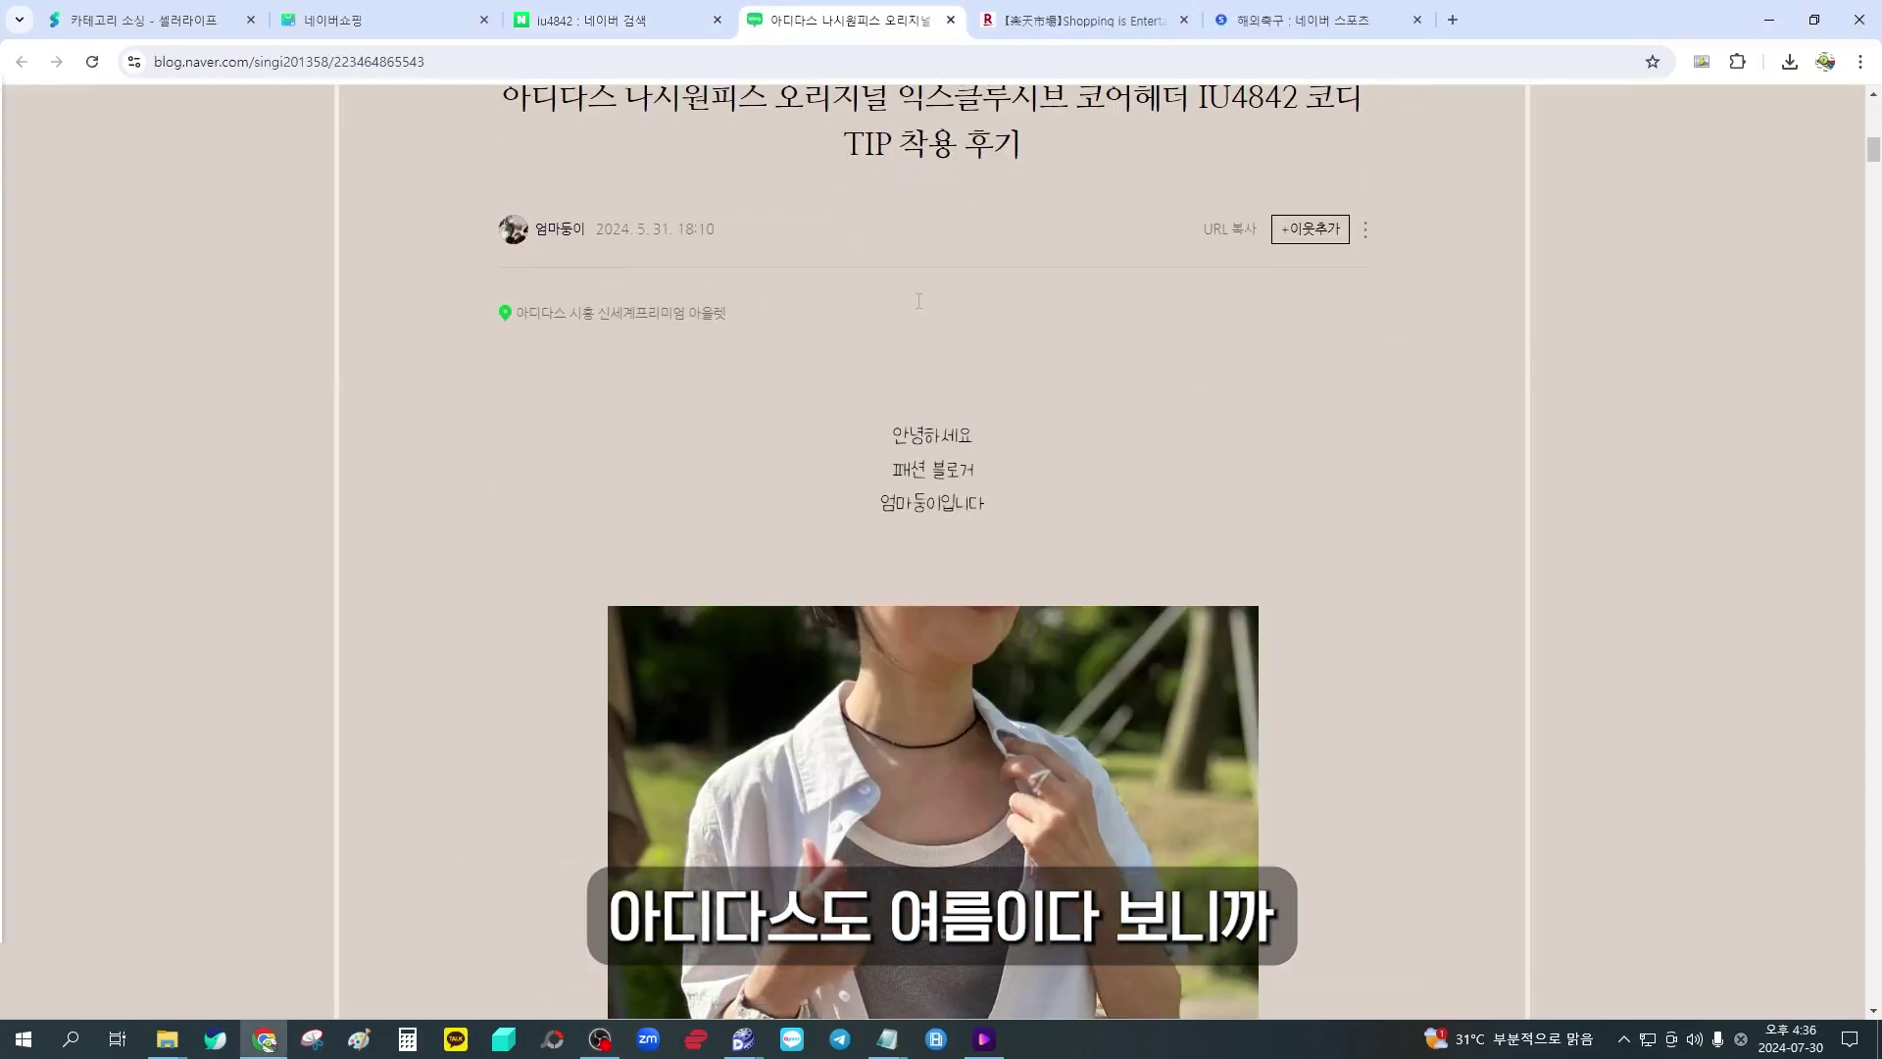
scroll(918, 301, up, 2)
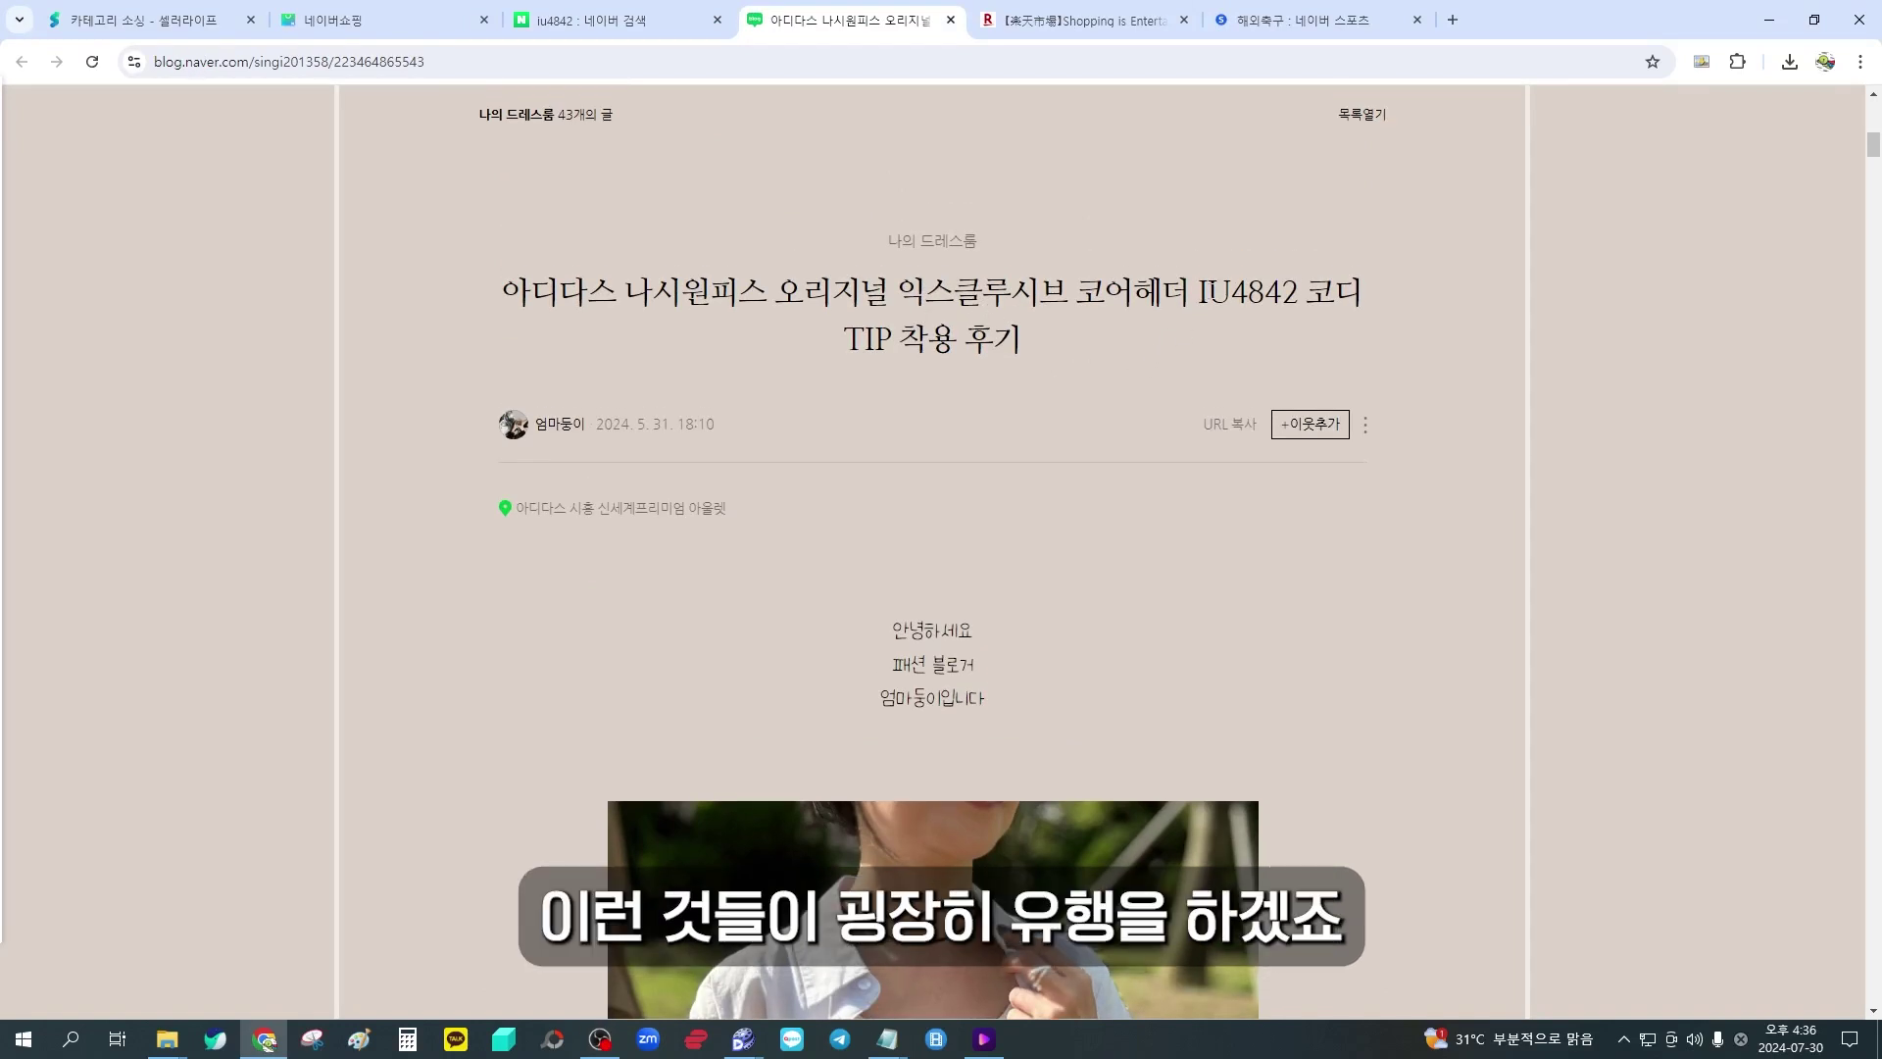
scroll(828, 433, down, 1)
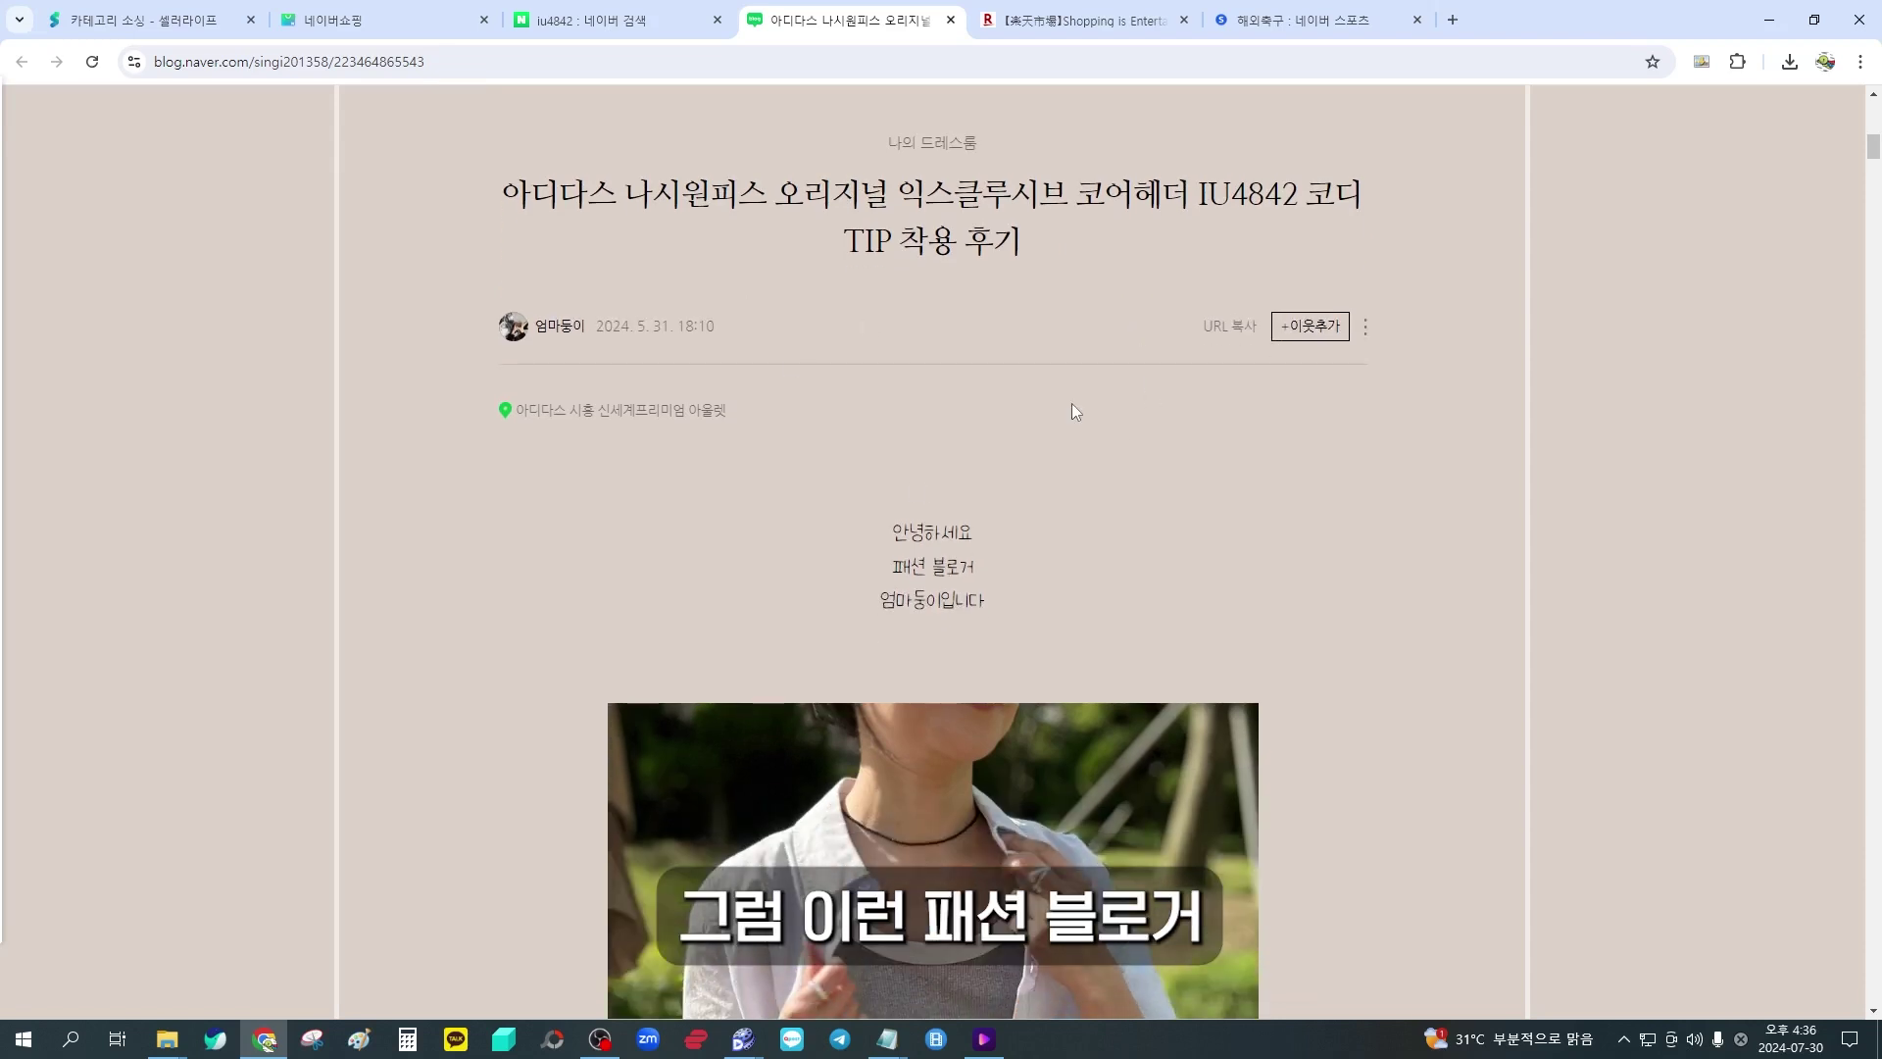
scroll(1072, 410, up, 2)
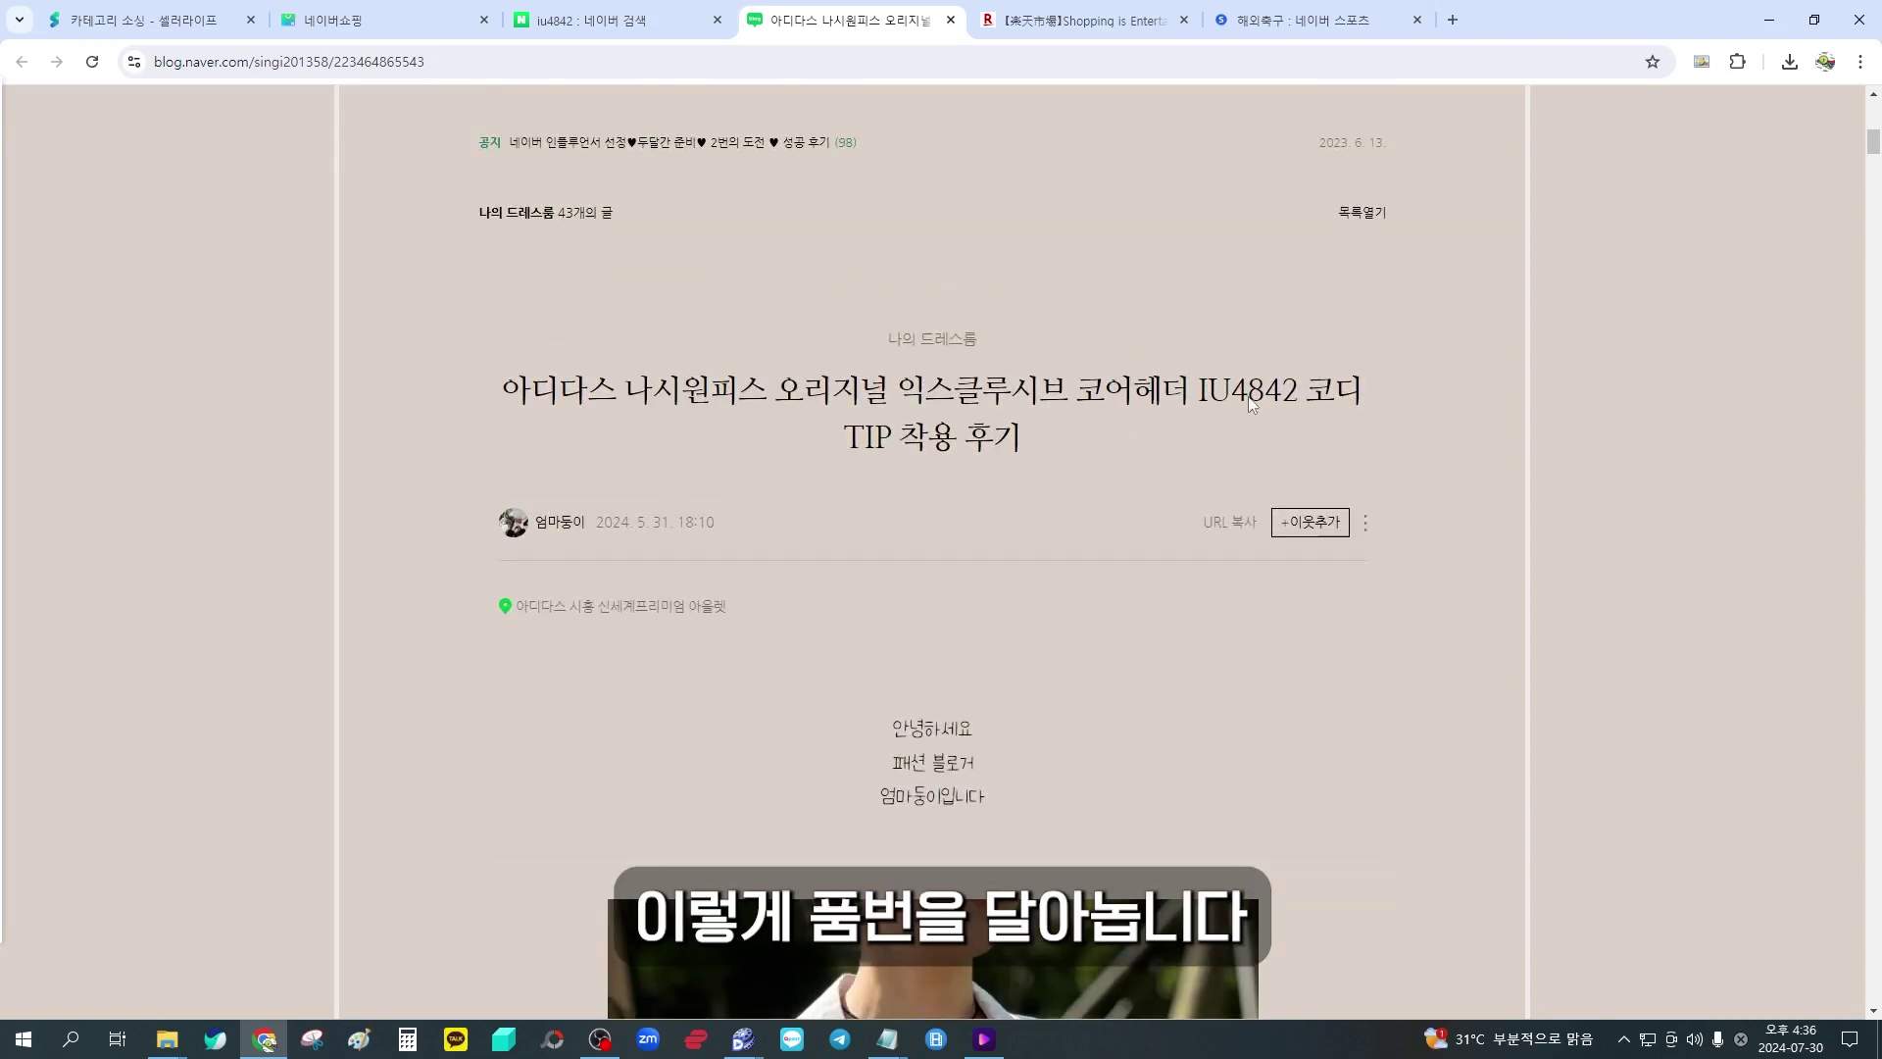
Switch to Rakuten, search for product code "iu4842", and compare the result with the blog post
click(1067, 25)
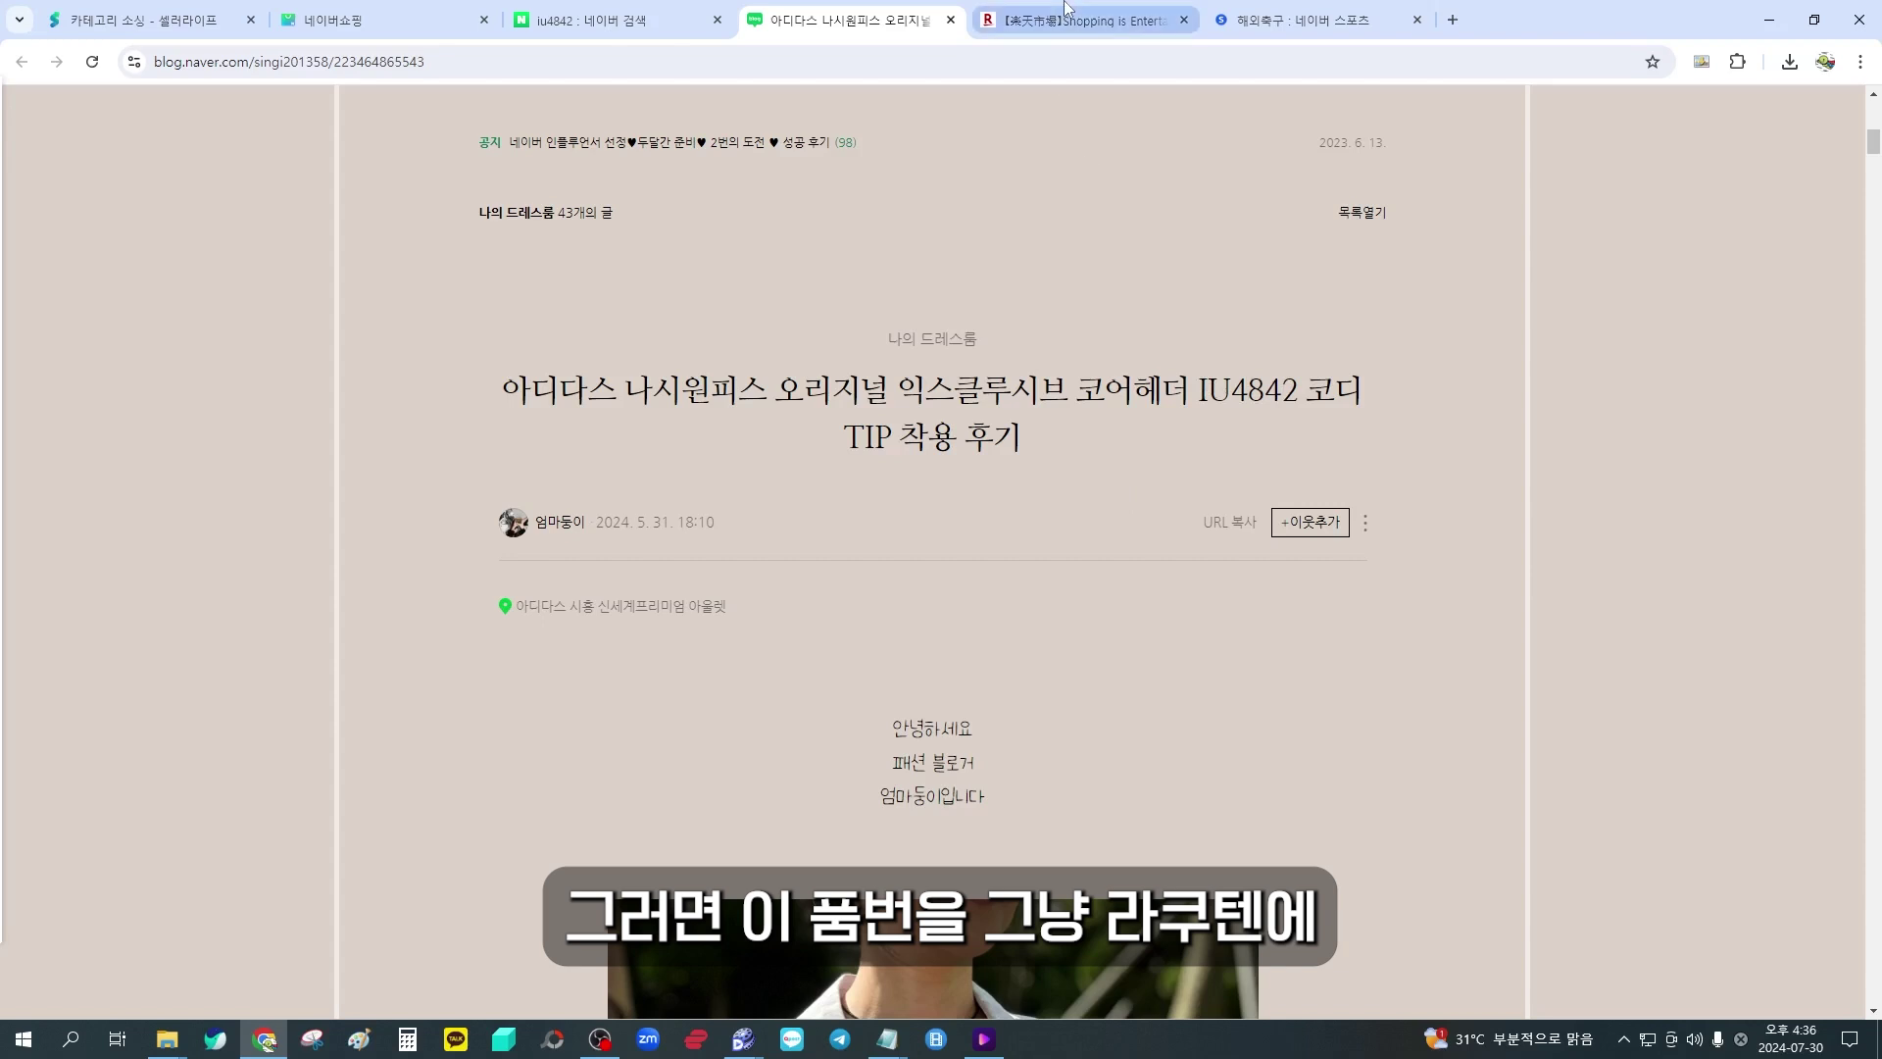
click(702, 212)
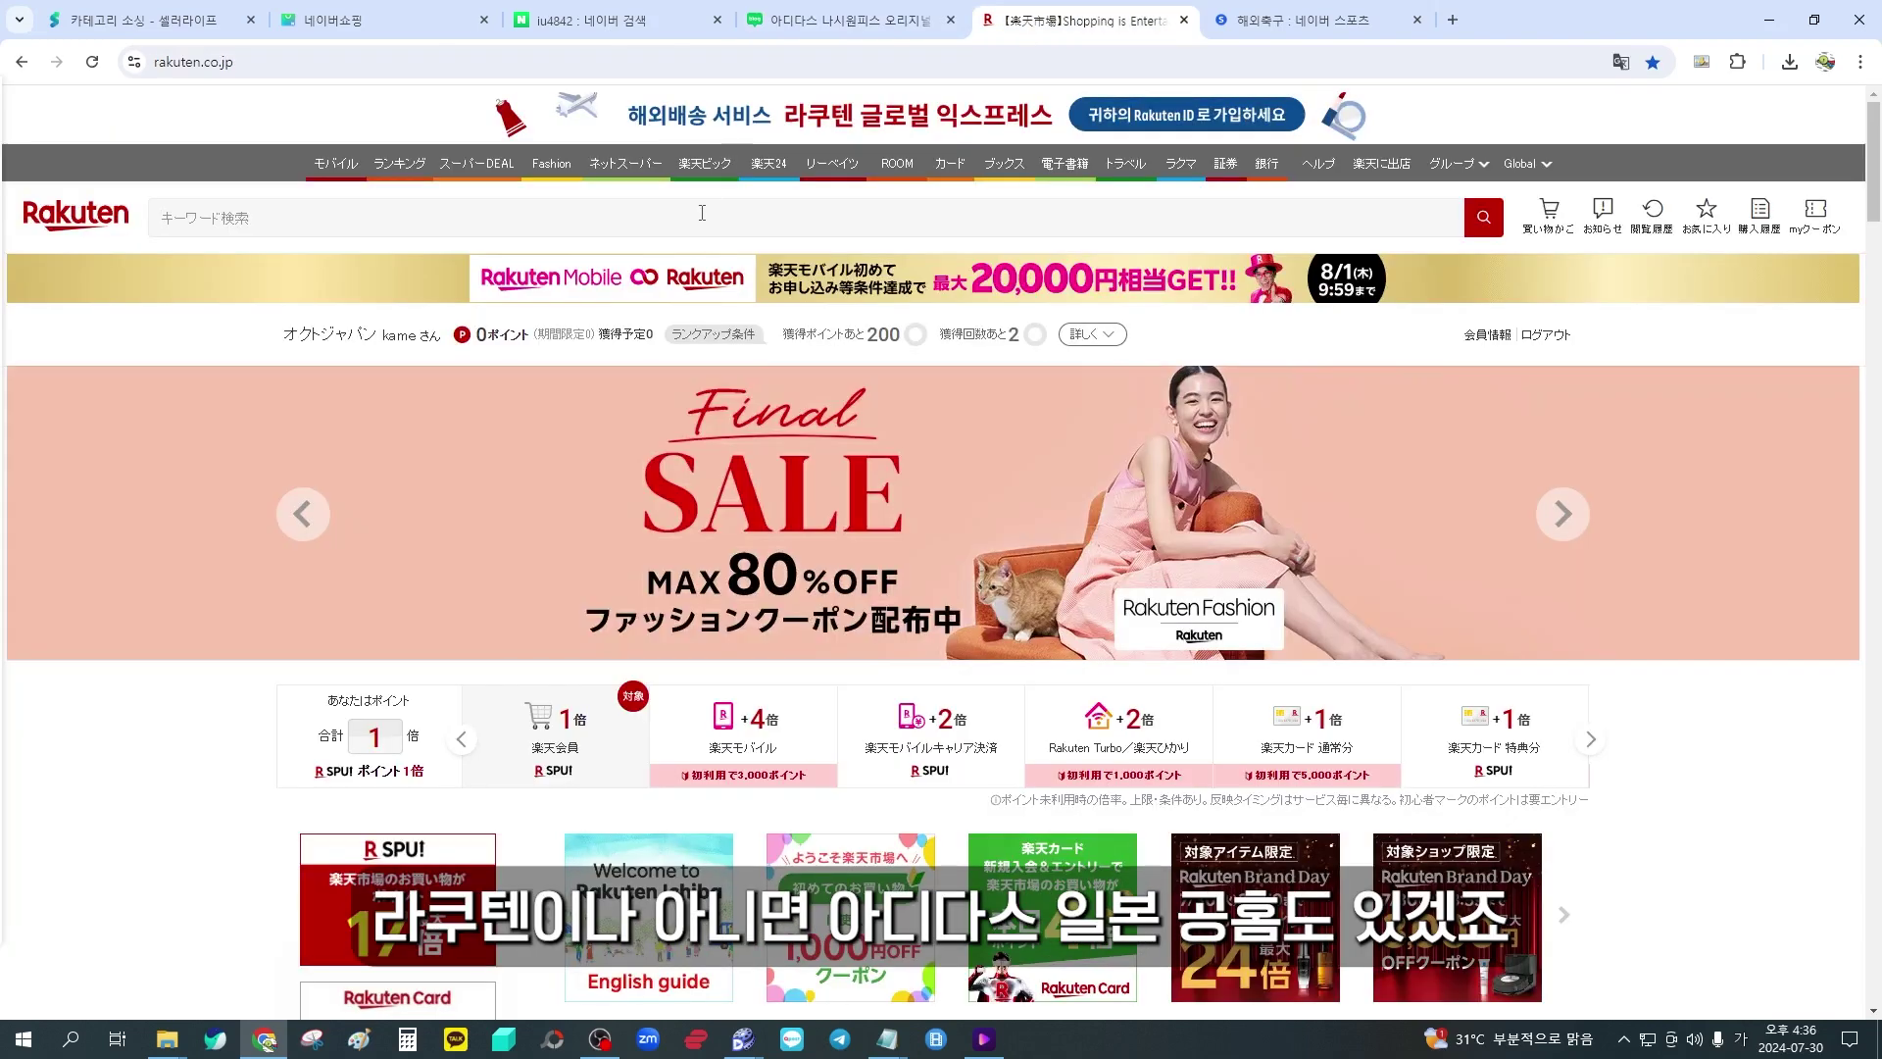
text(iu4842)
key(Return)
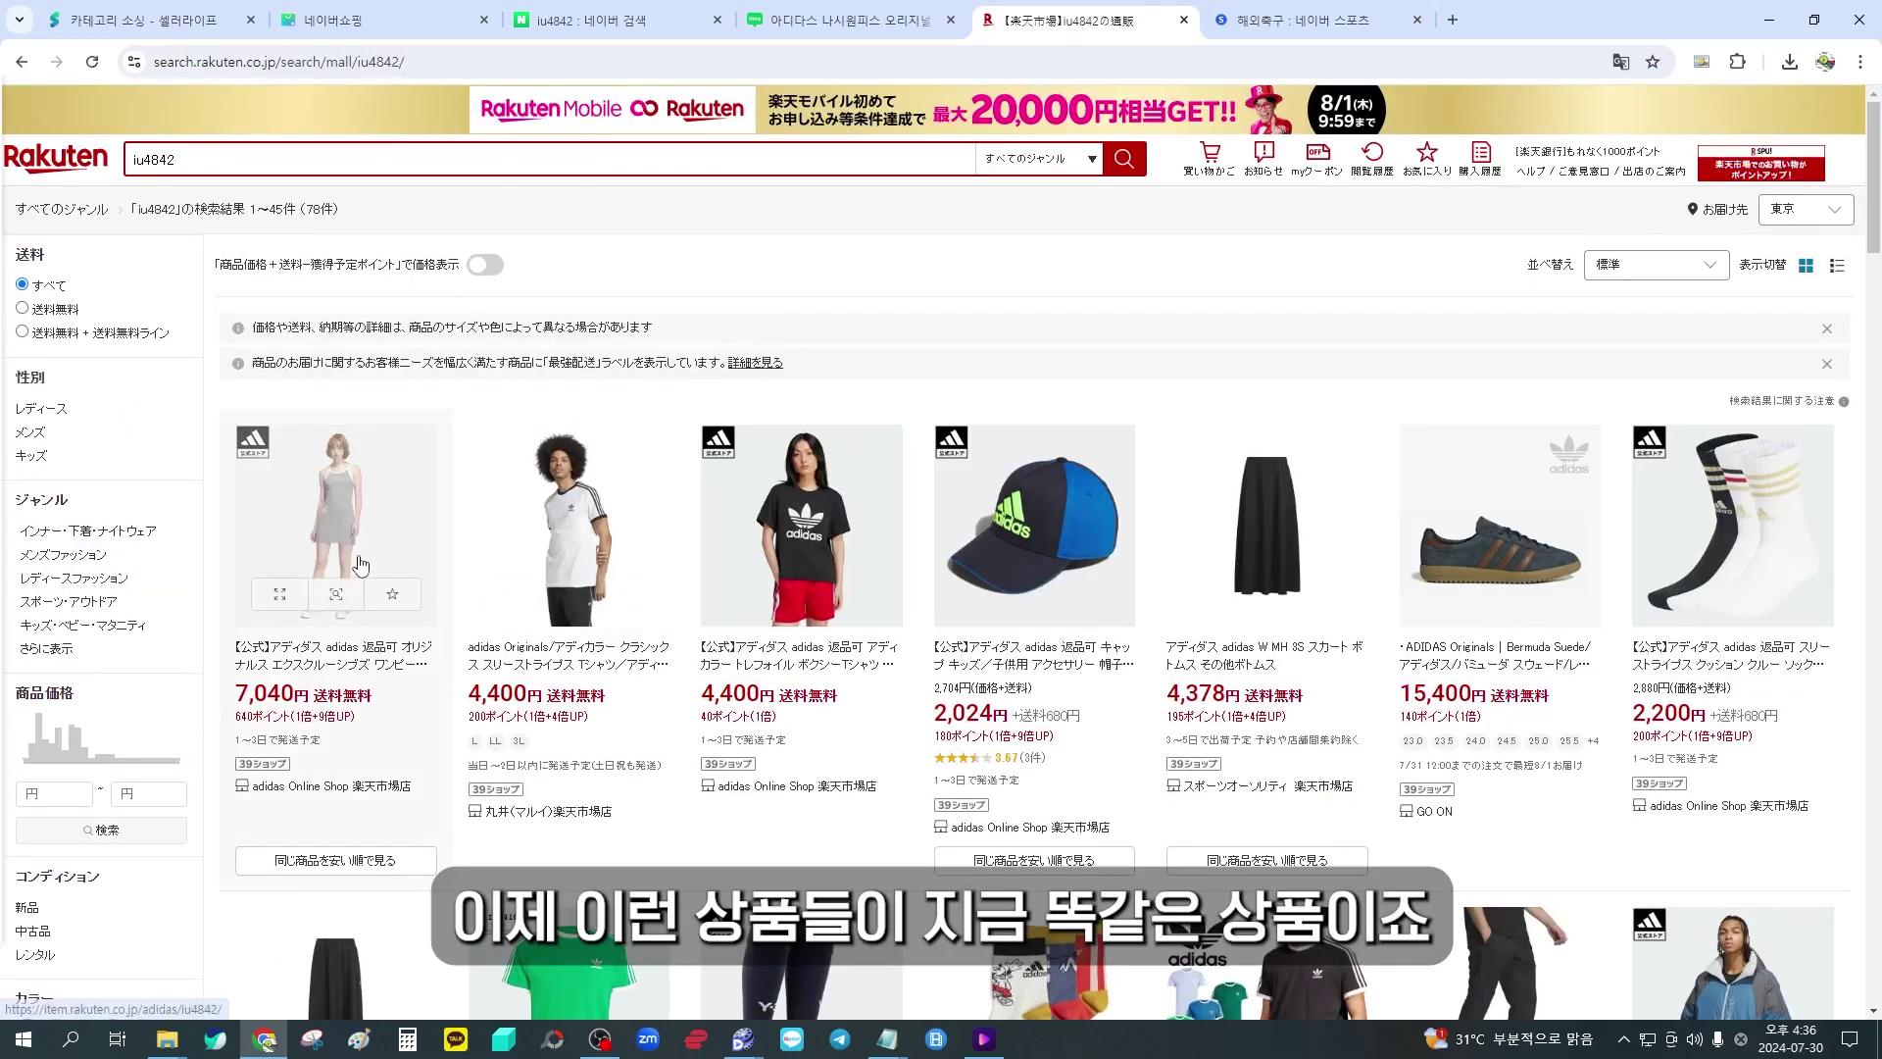
click(870, 22)
click(1075, 22)
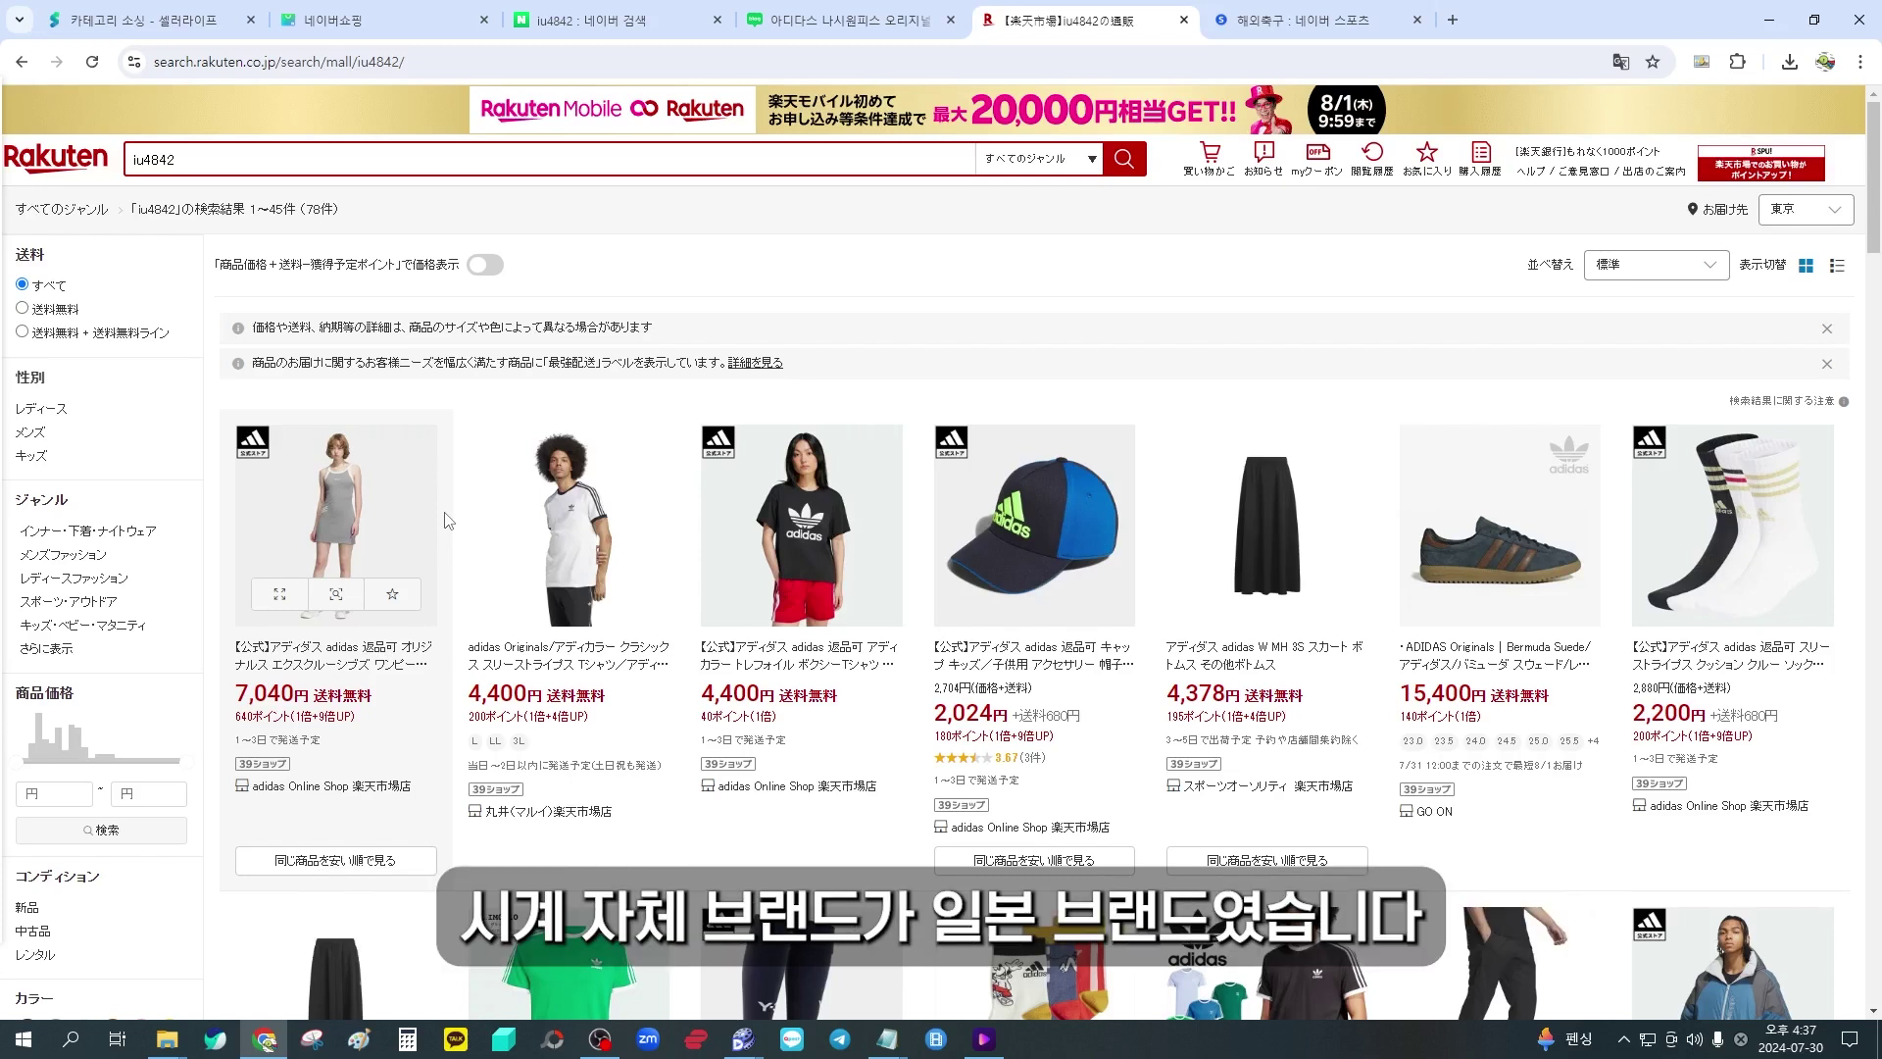
Search Rakuten for the clock brand "kicori"
double_click(323, 159)
text(kicori)
key(Return)
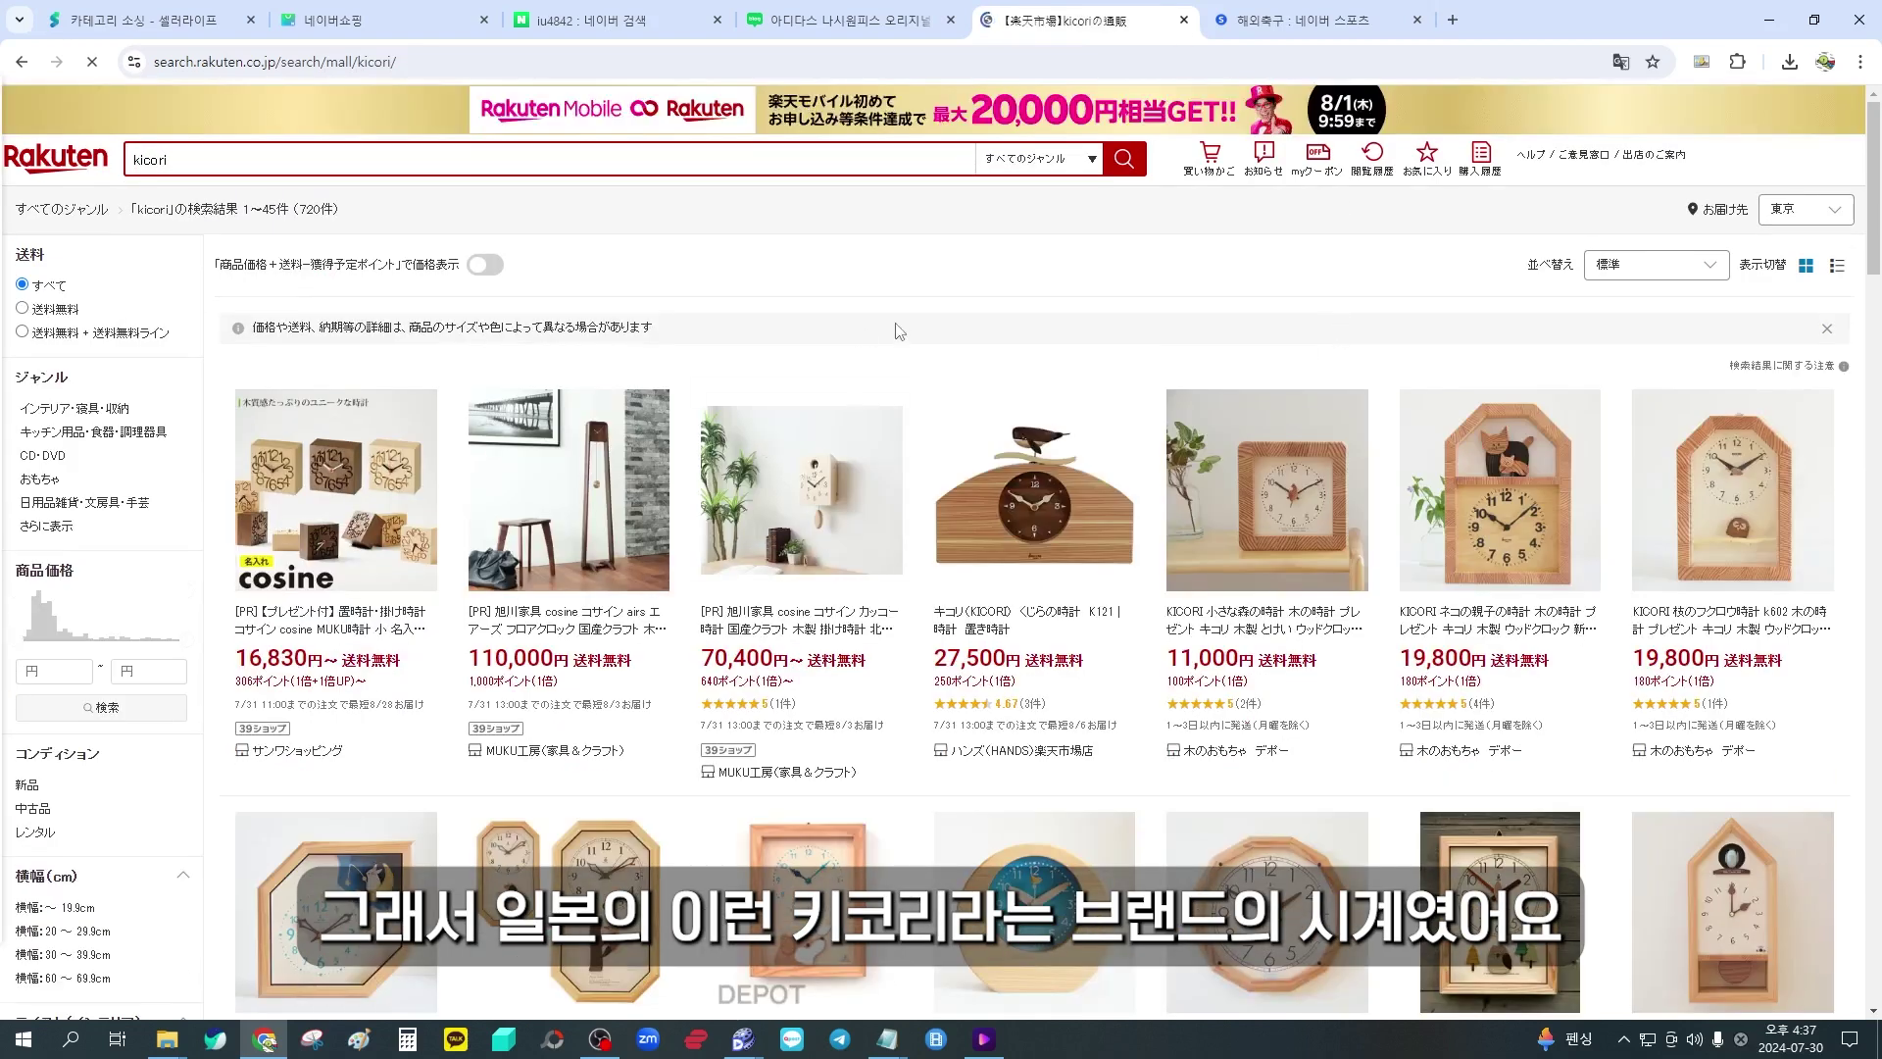
Examine the Kicori wooden clocks on Rakuten, including the whale clock, and compare their designs and prices
scroll(1490, 400, down, 1)
scroll(1078, 235, down, 1)
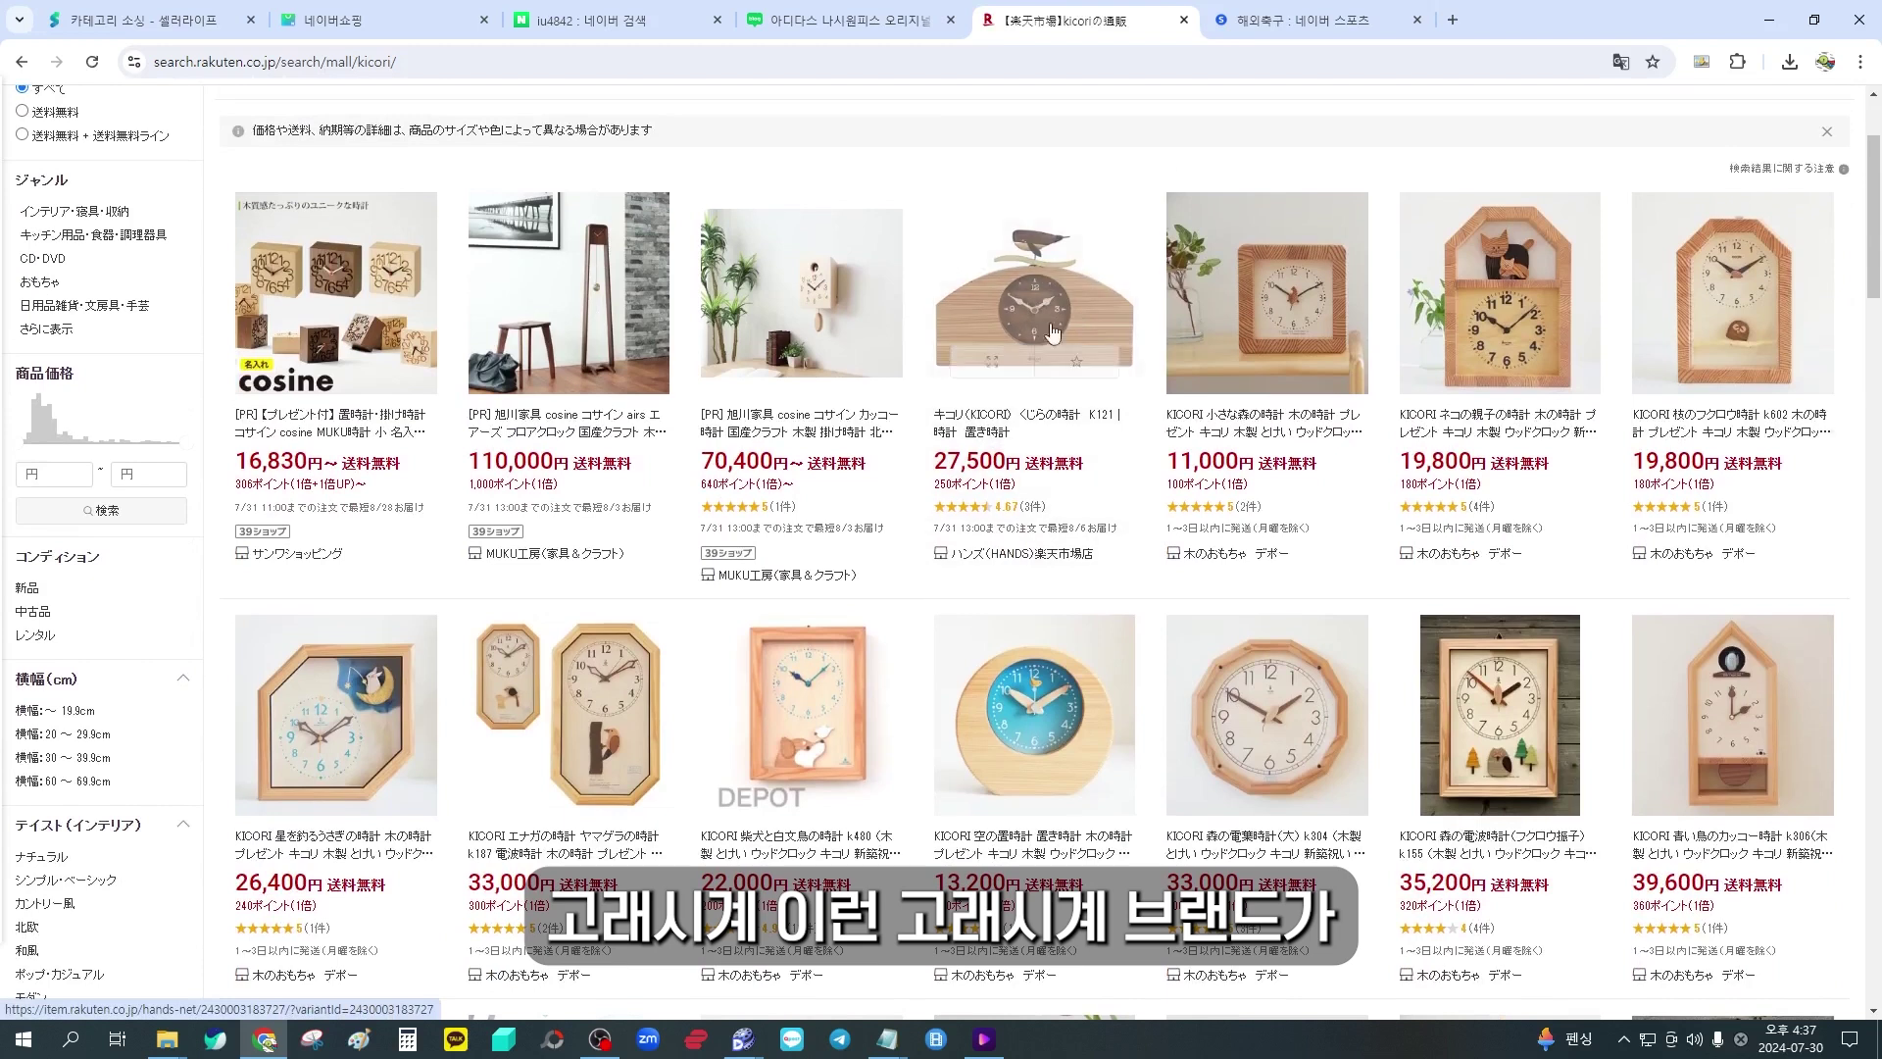
scroll(1098, 225, down, 1)
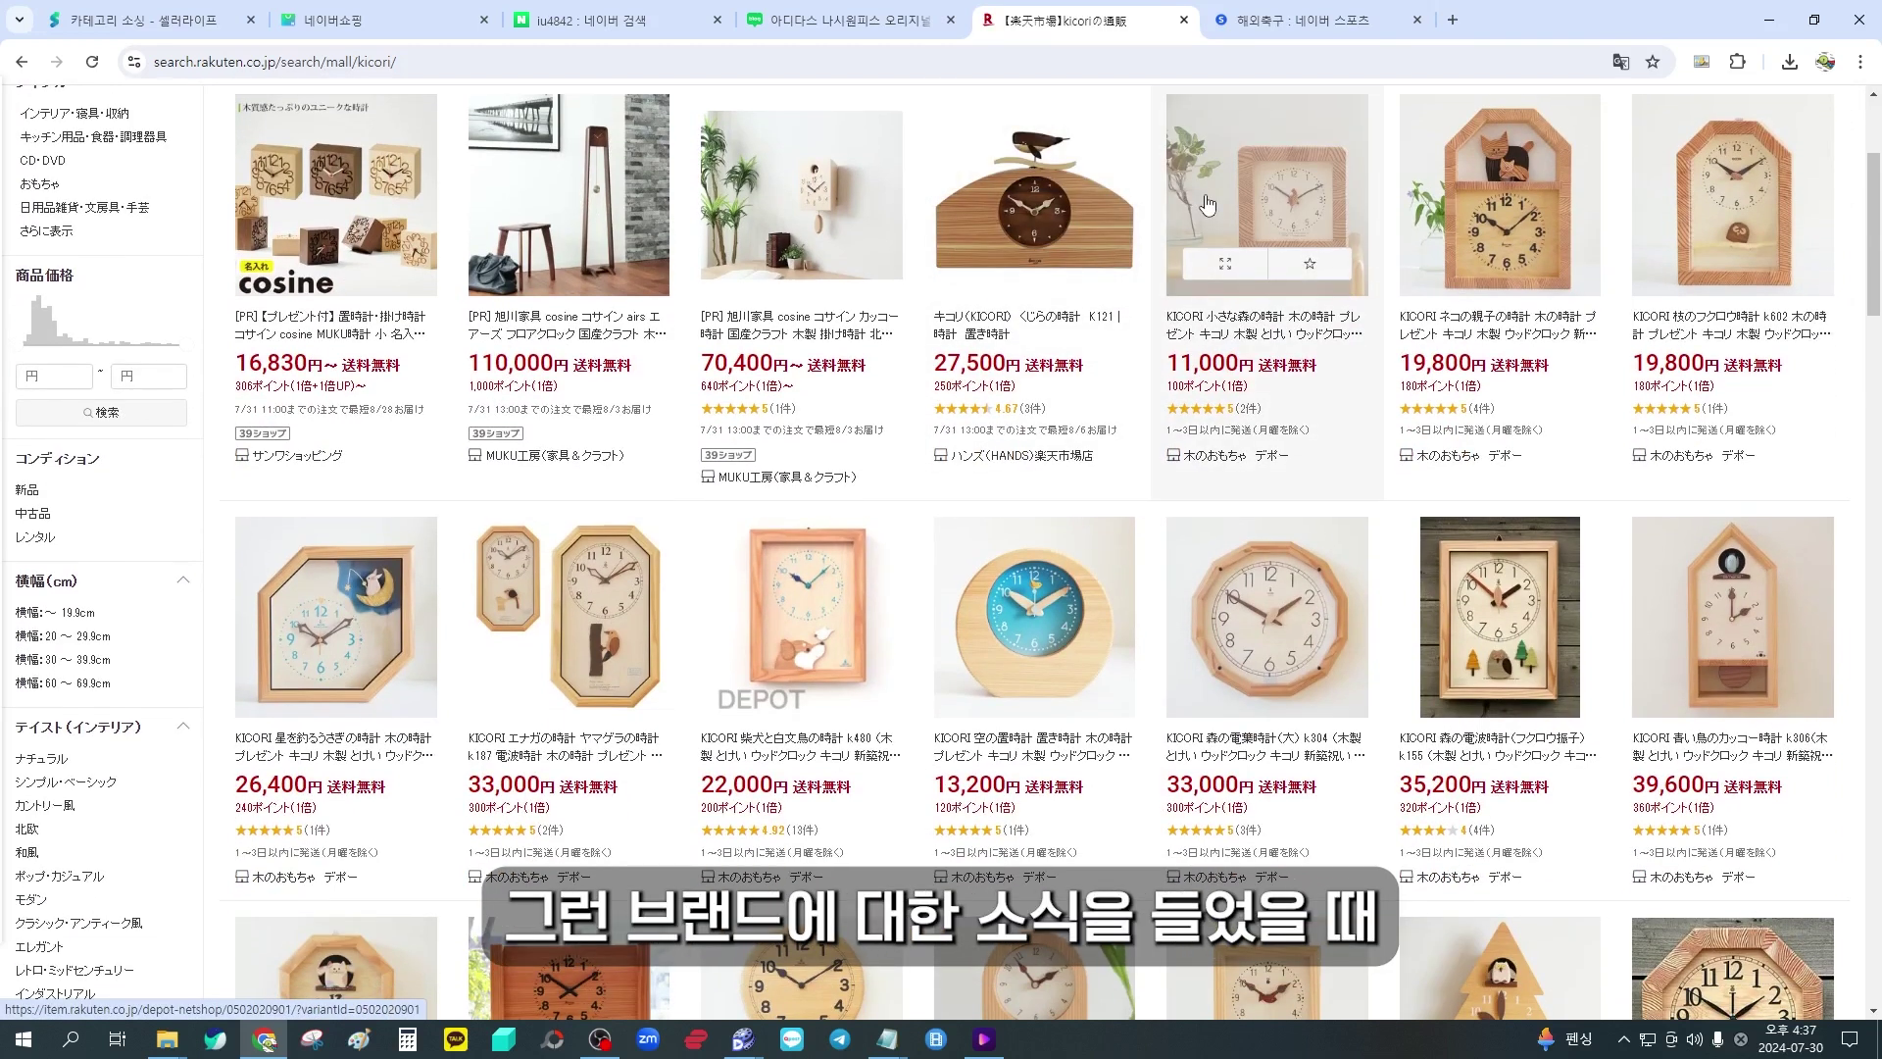
scroll(1209, 203, up, 3)
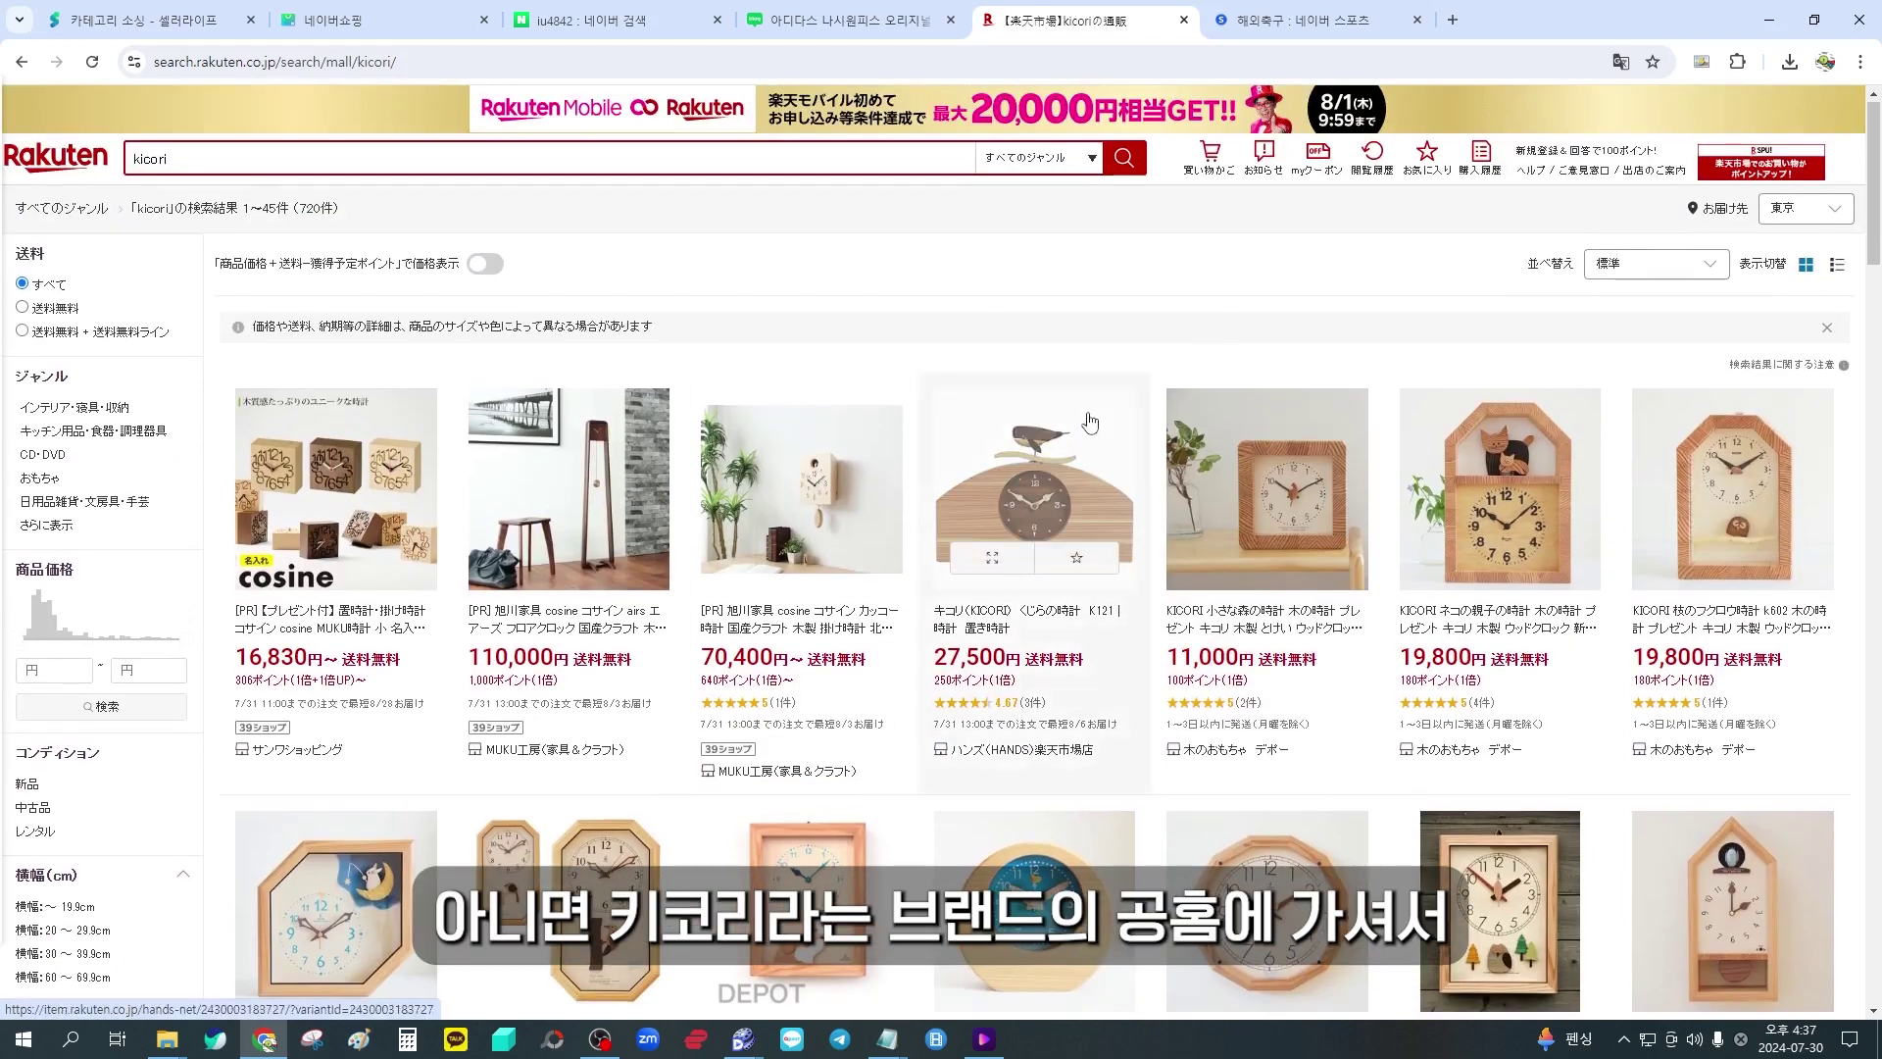
scroll(1052, 451, down, 1)
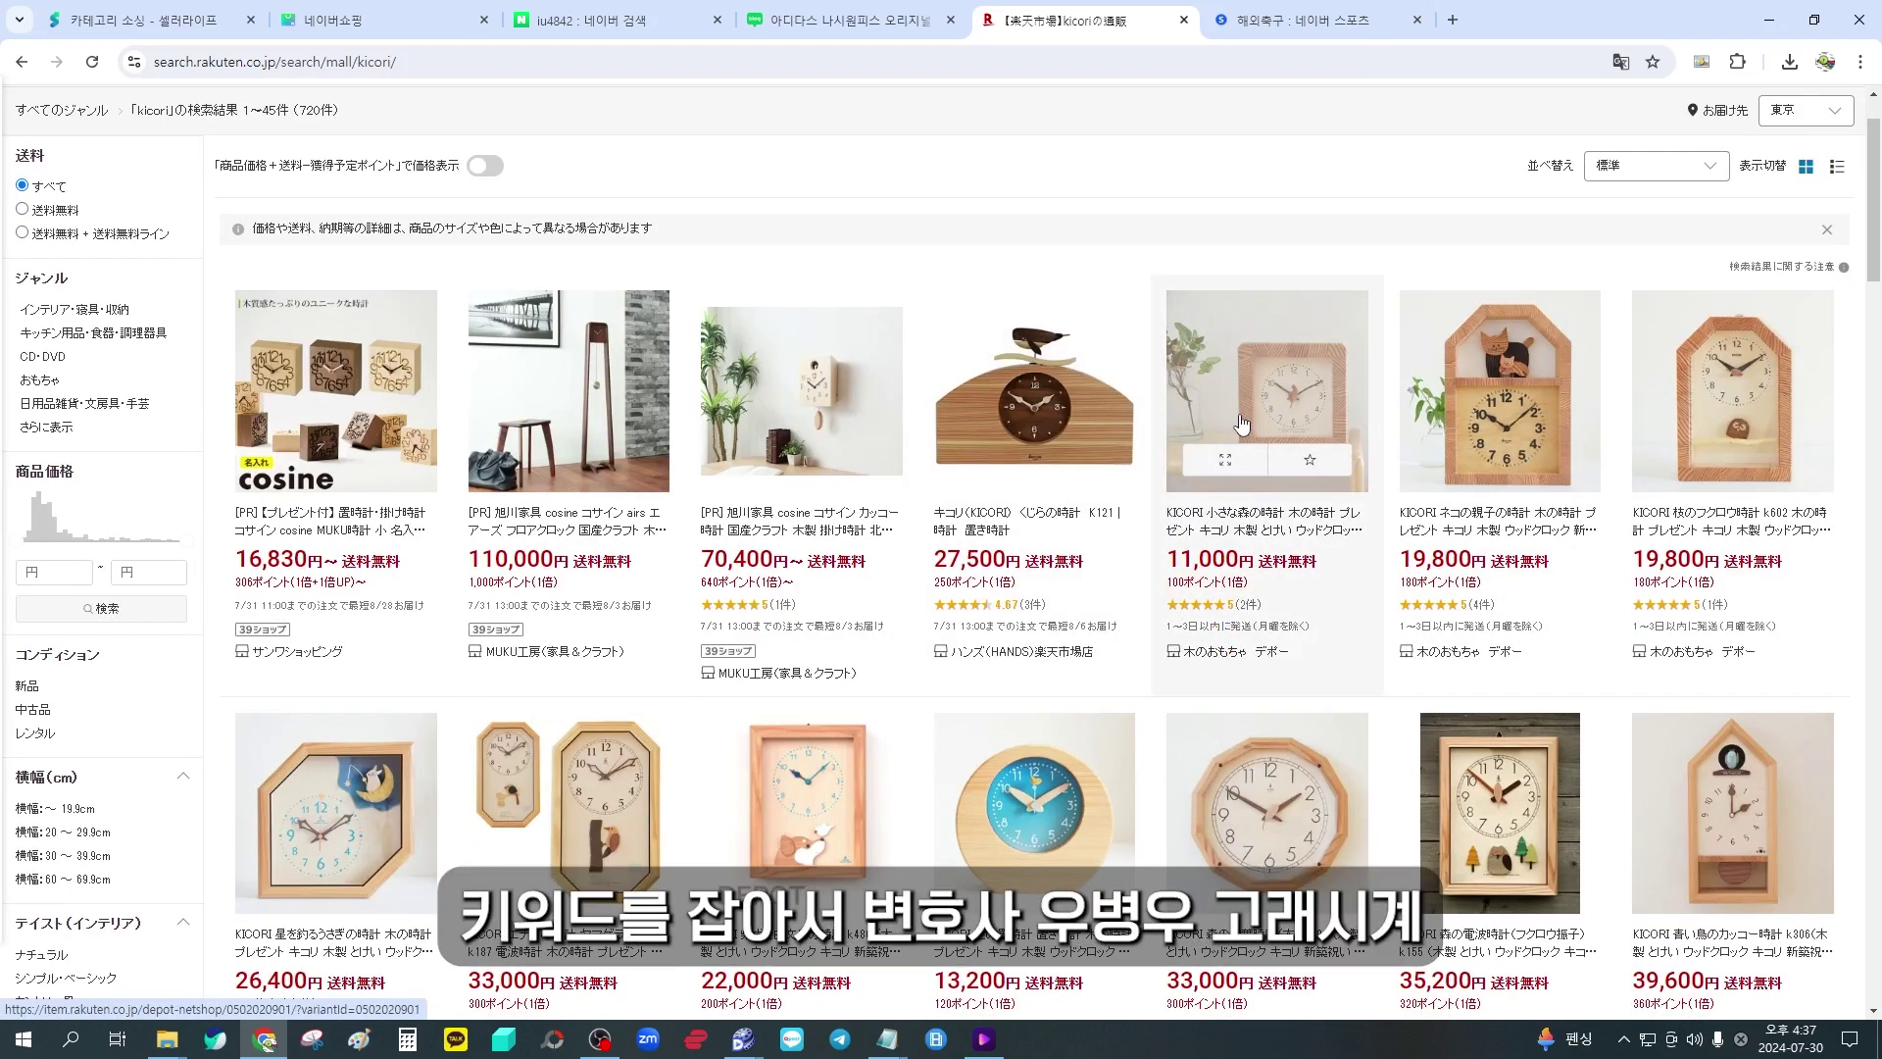
scroll(1034, 392, up, 1)
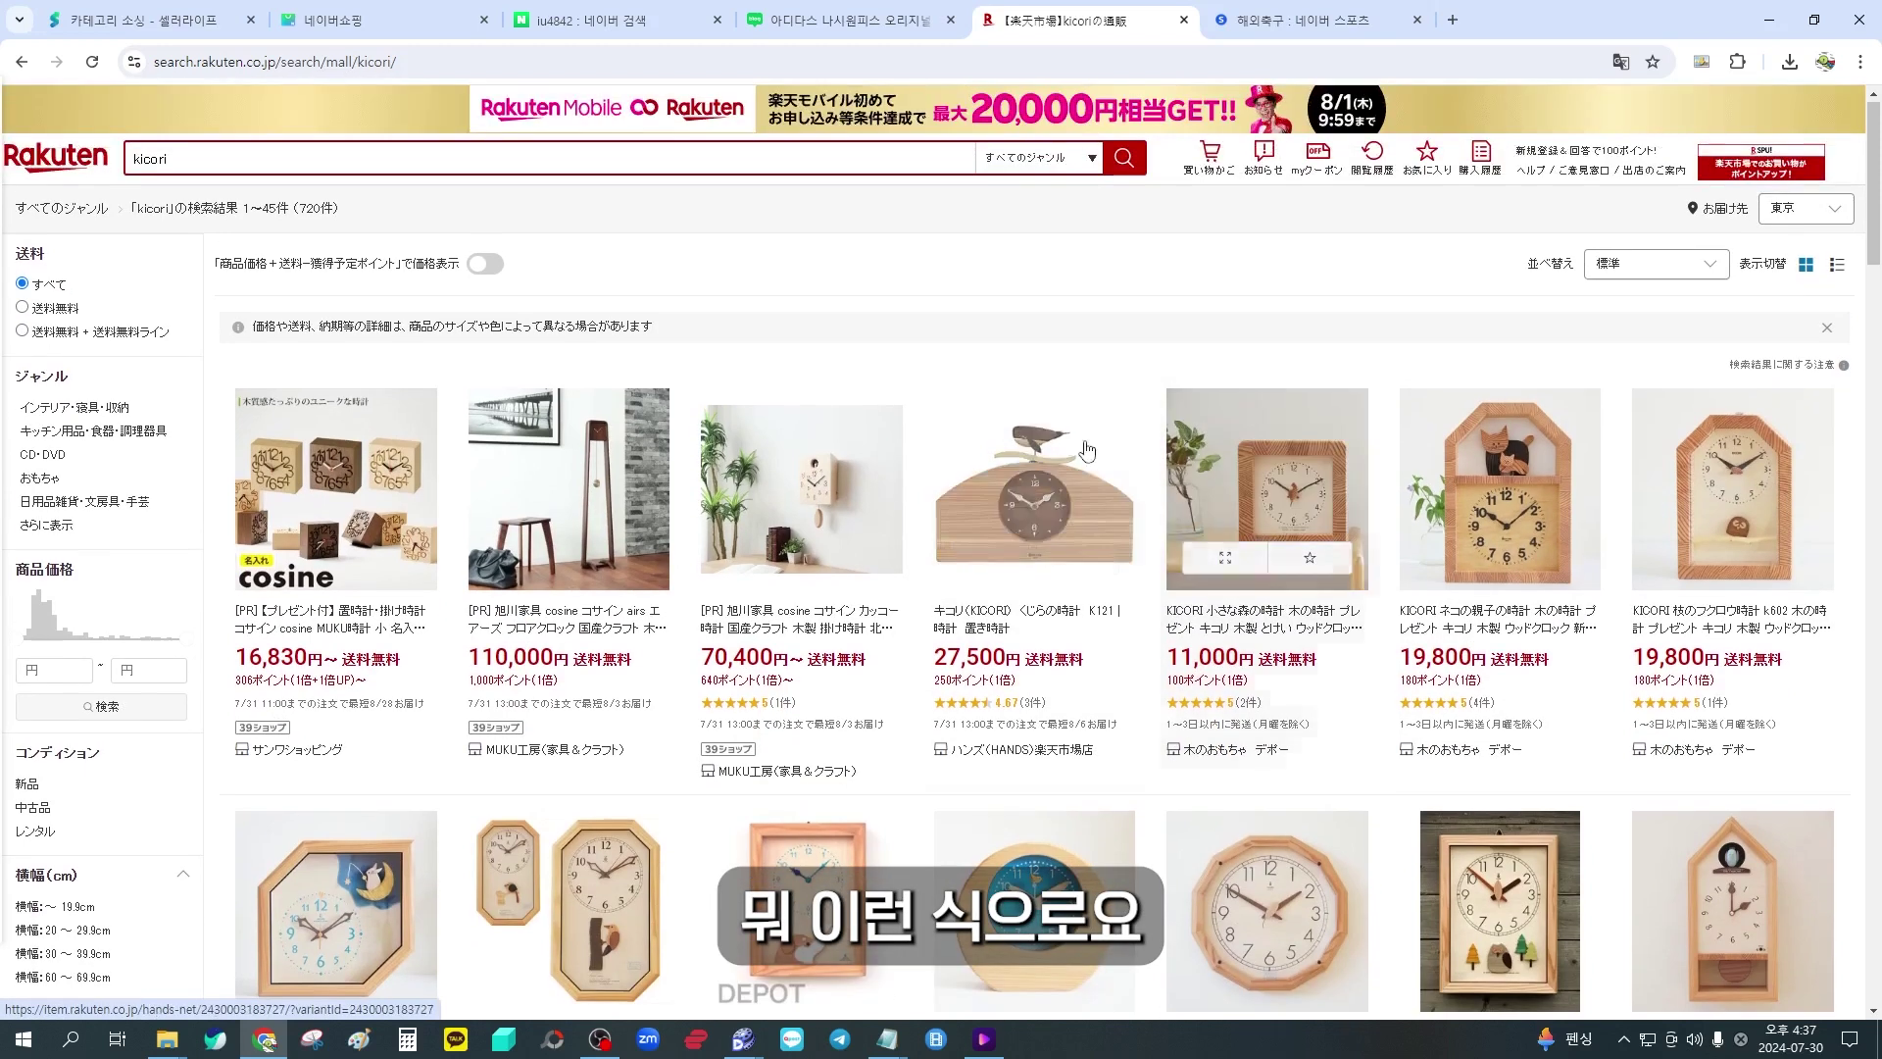
scroll(1030, 358, down, 1)
scroll(1044, 368, down, 1)
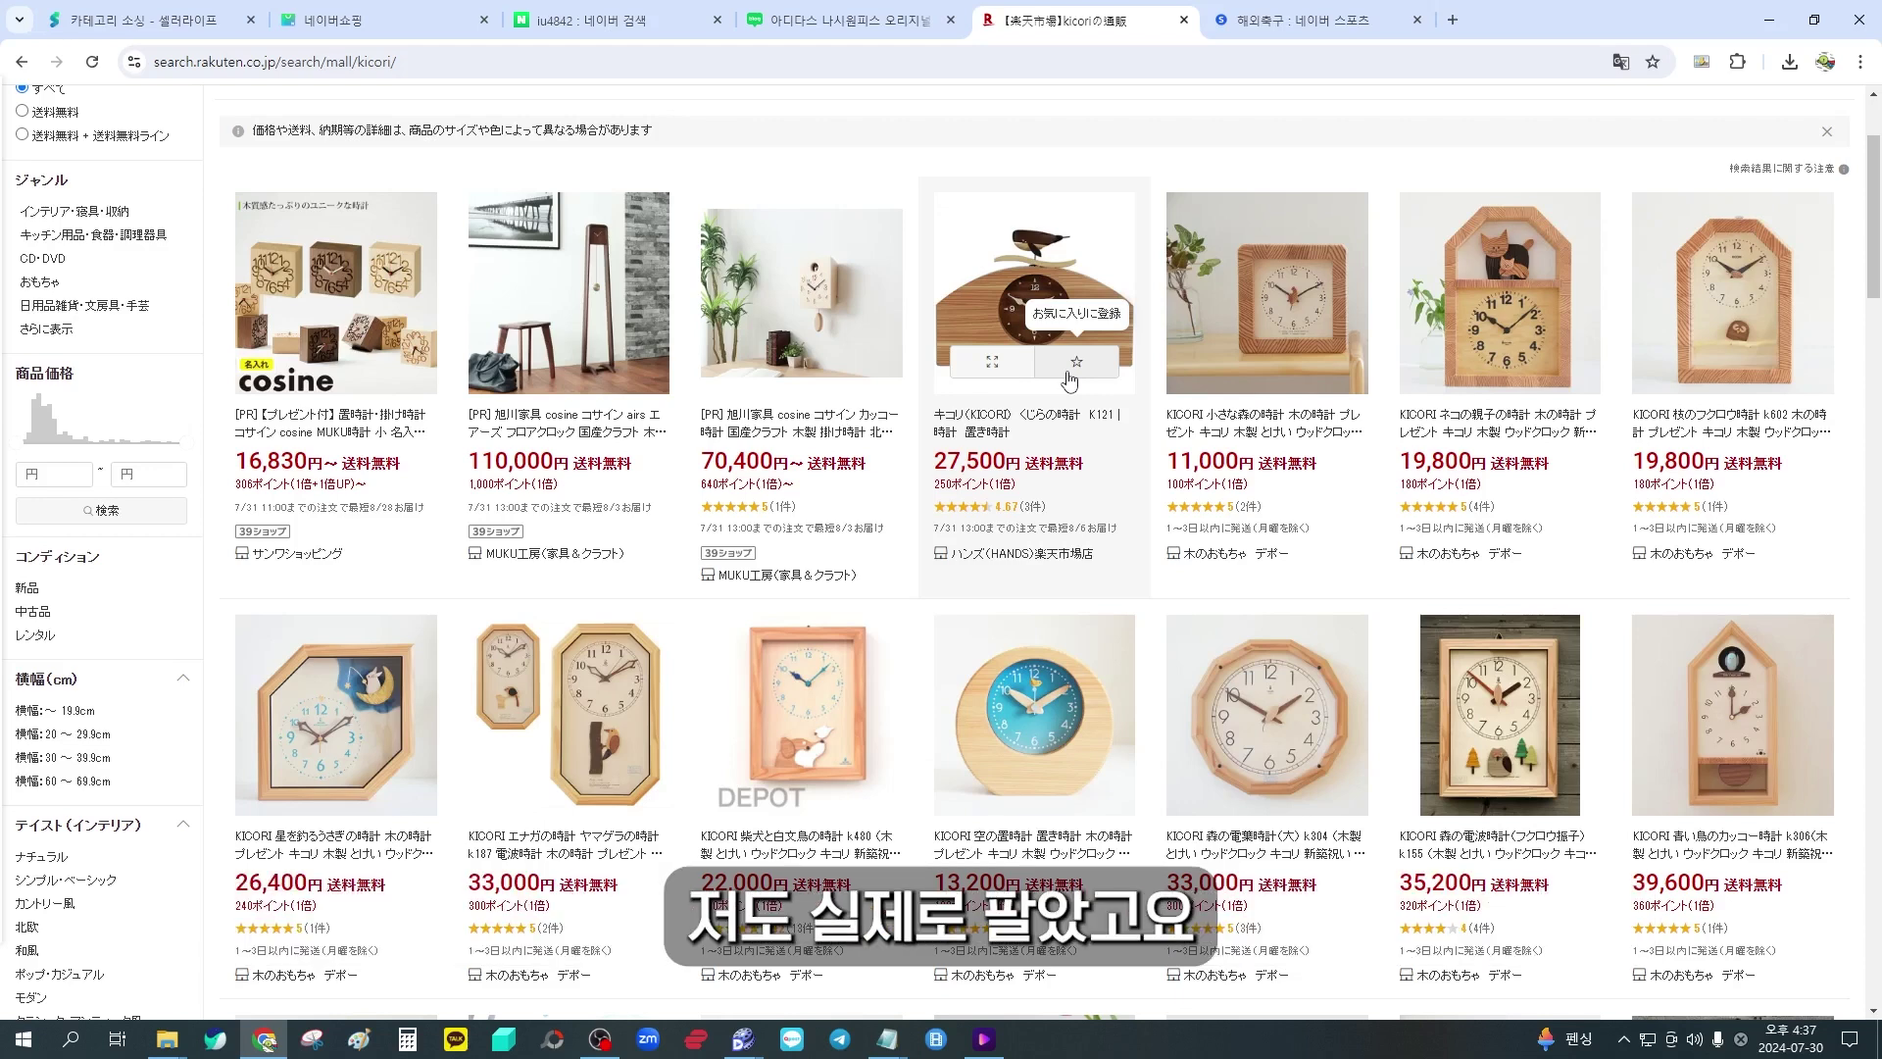
scroll(1070, 379, up, 2)
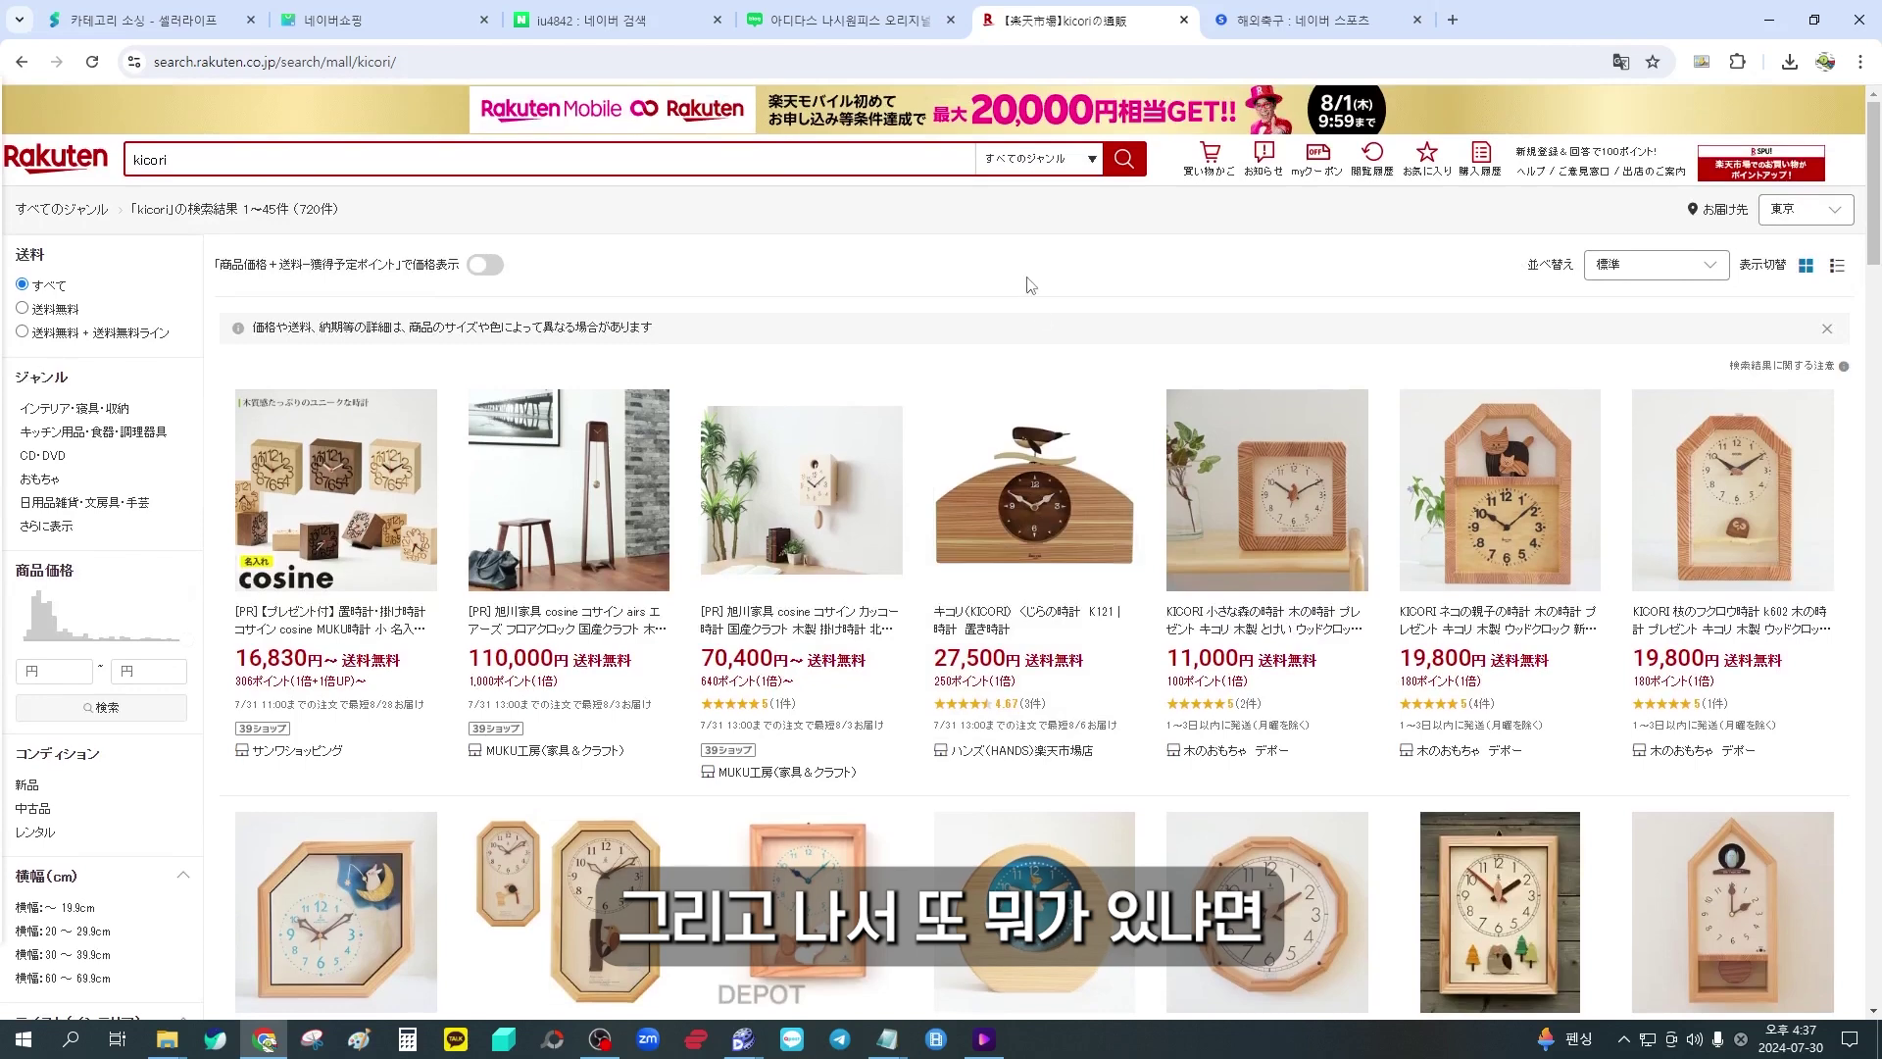
Switch to Naver Sports and open the overseas football (해외축구) section
click(1312, 17)
click(582, 168)
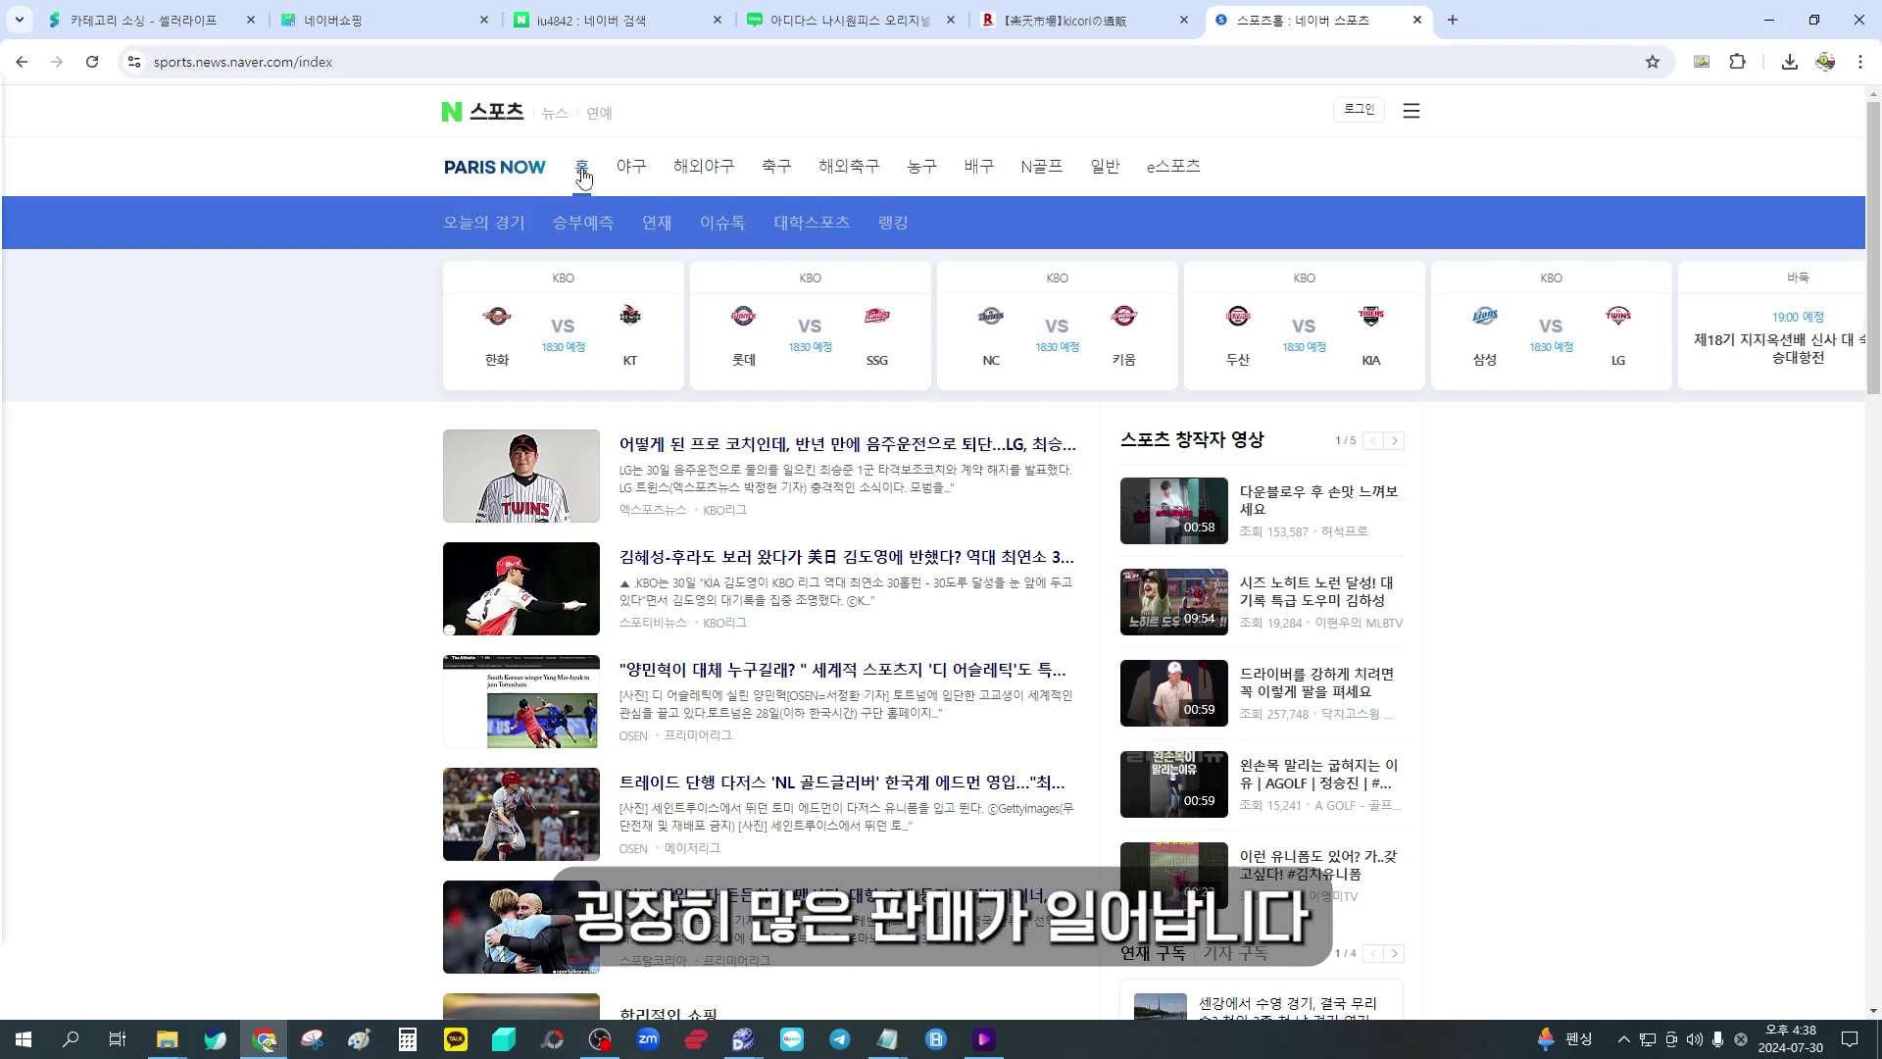
click(851, 165)
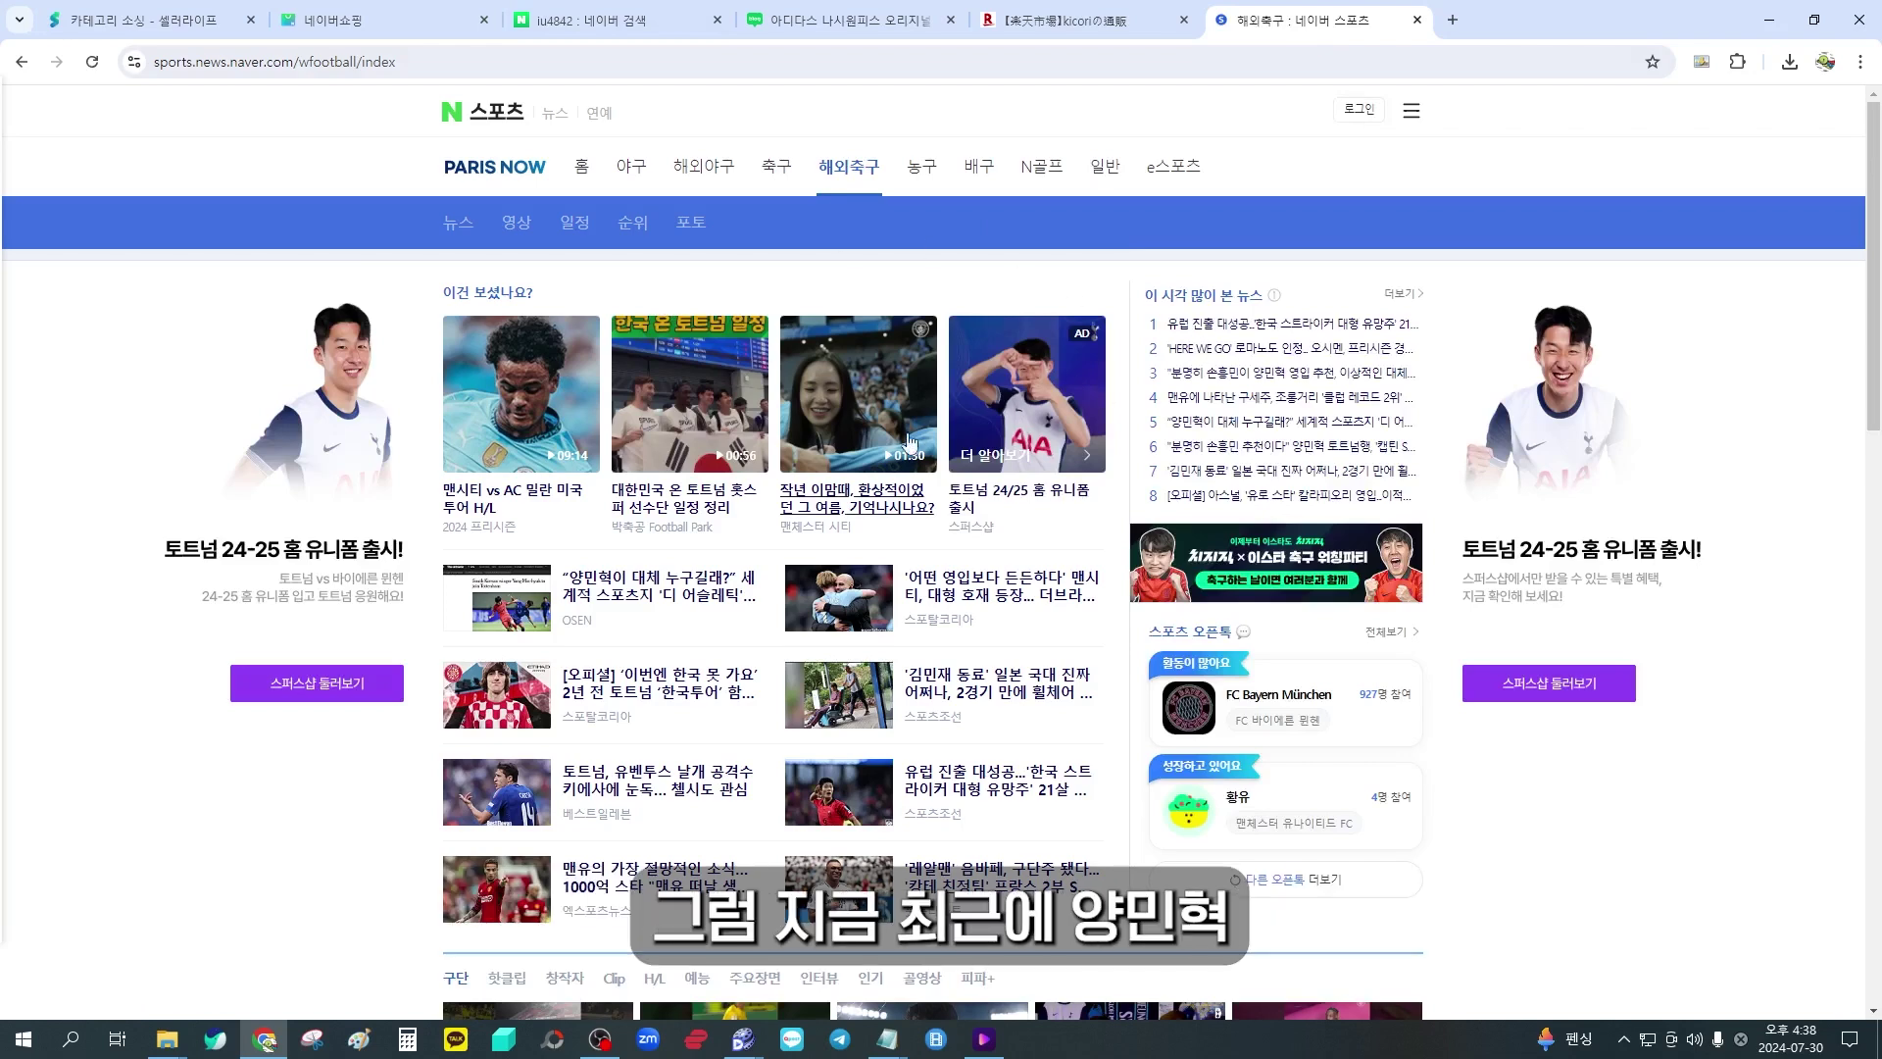
Browse the overseas football headlines and open the third most-read article, about the Tottenham signing, to read it
scroll(830, 461, down, 2)
scroll(829, 461, up, 1)
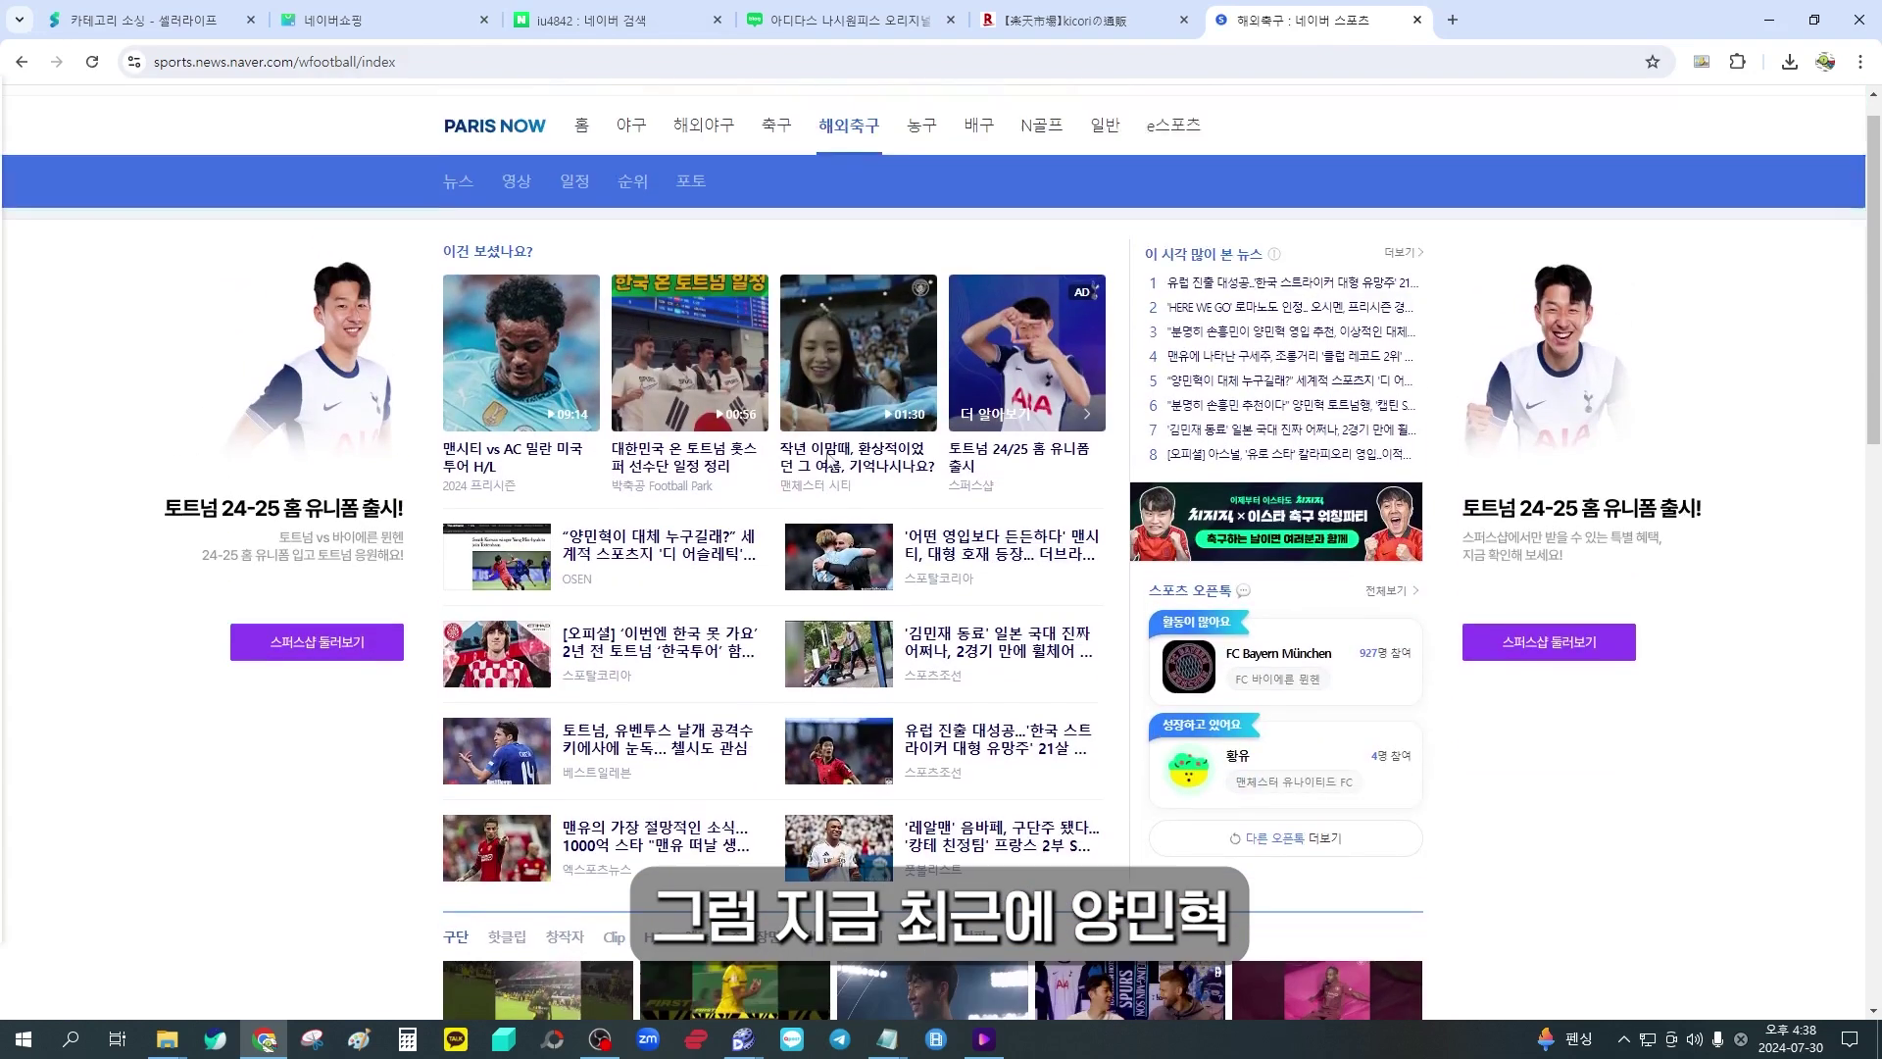
scroll(830, 461, up, 1)
click(1271, 385)
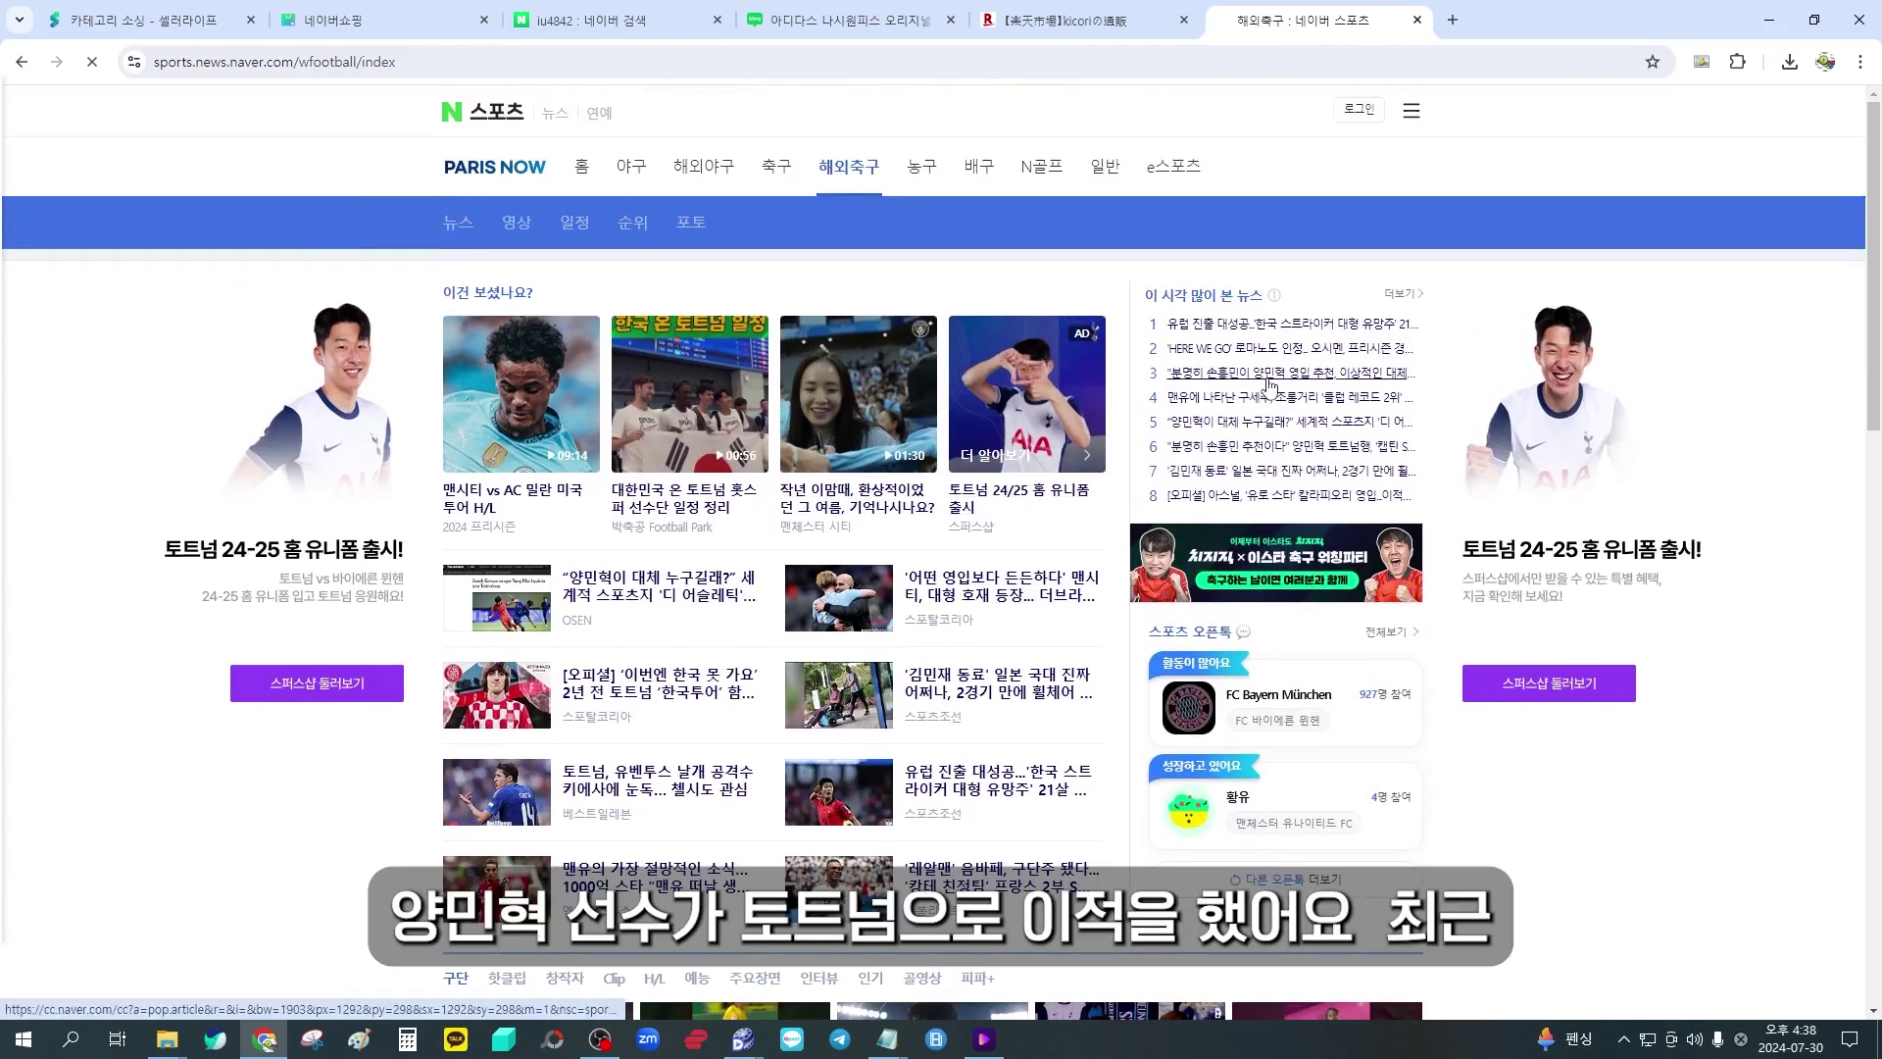
scroll(762, 355, down, 2)
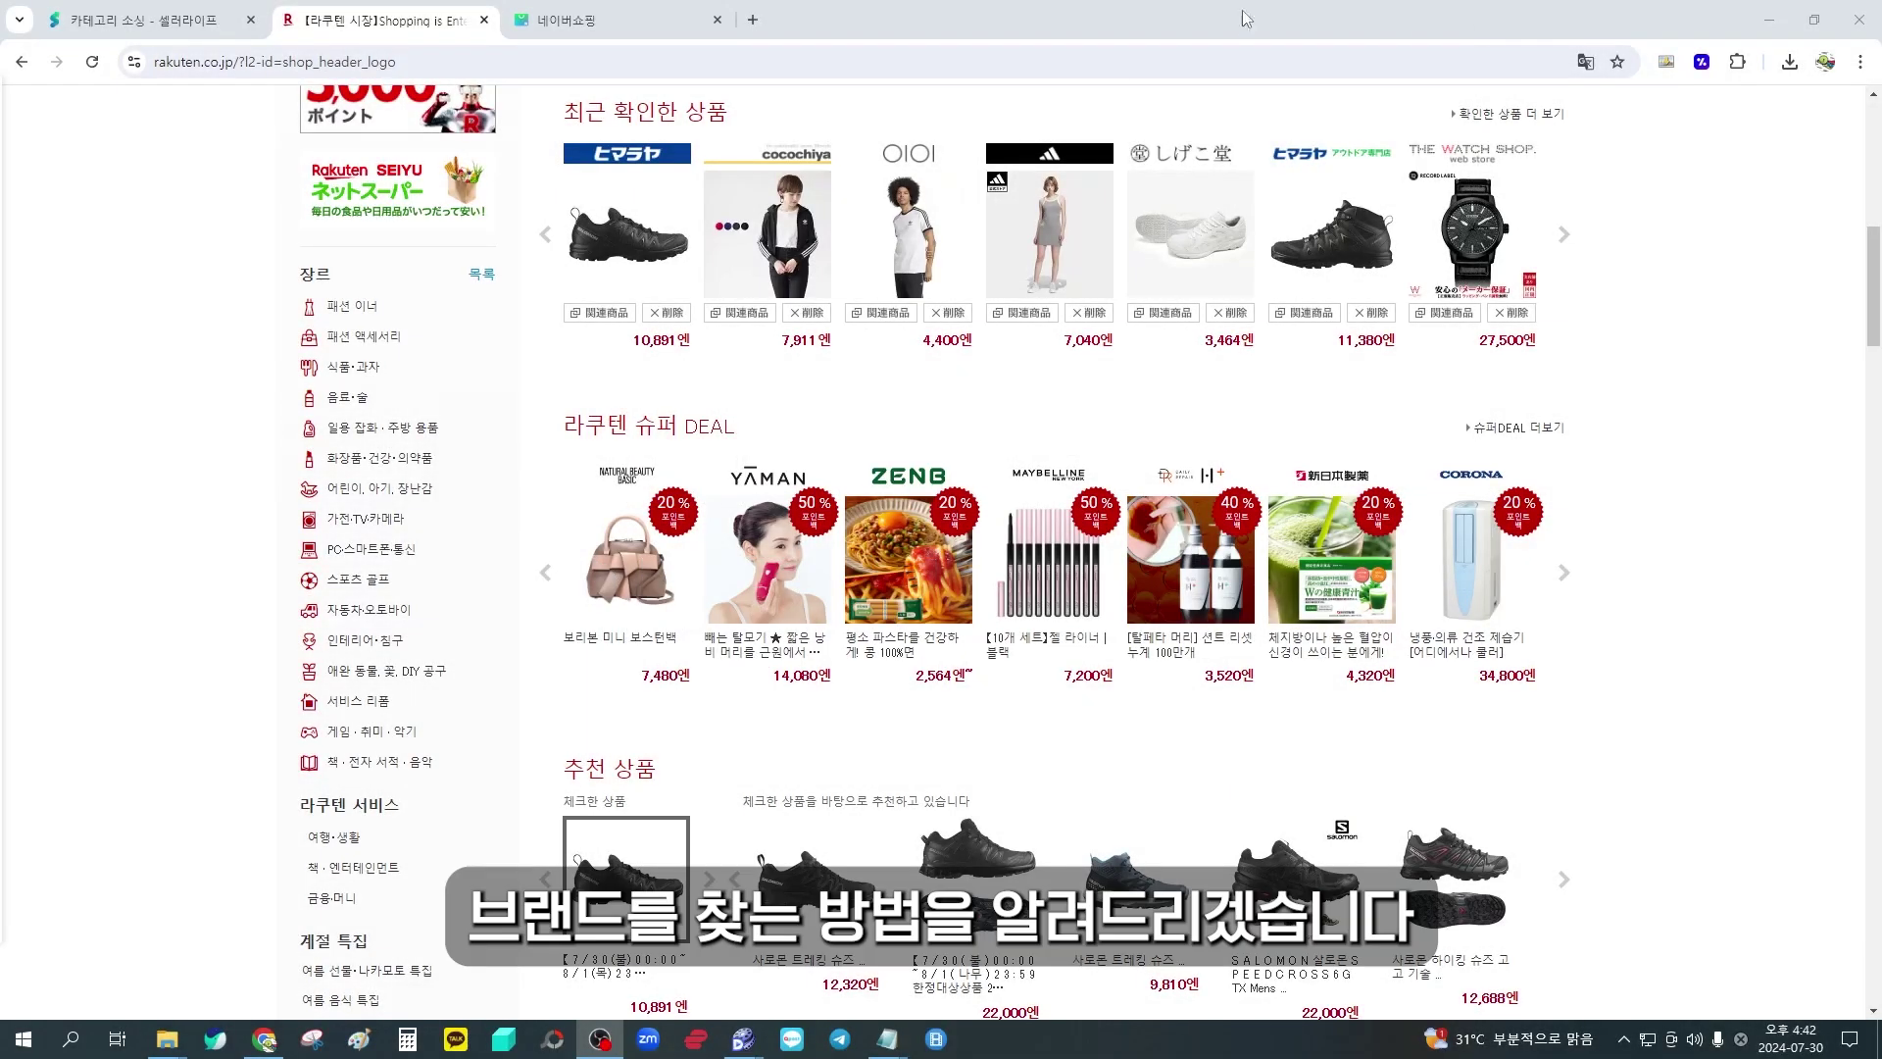
Browse Rakuten's genre list and open the running and marathon (러닝 마라톤) category under sports and golf
scroll(252, 428, up, 10)
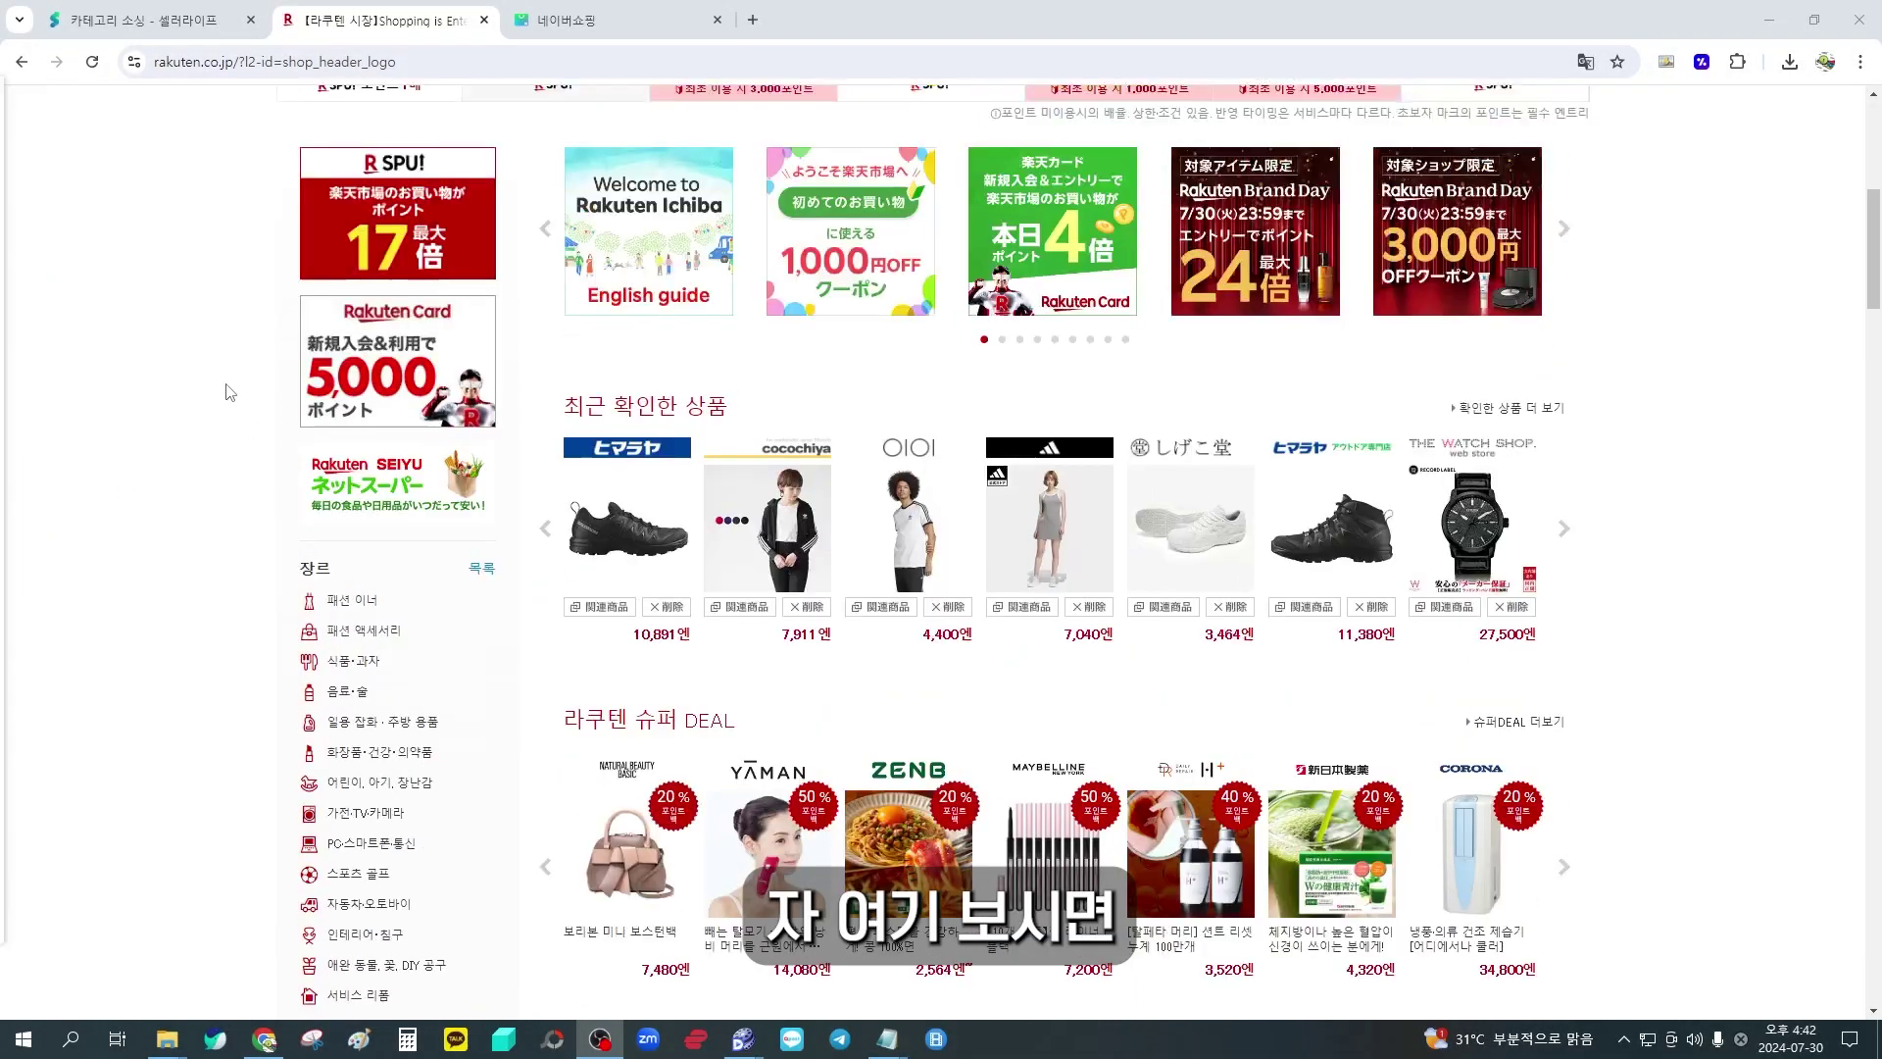
scroll(229, 432, down, 10)
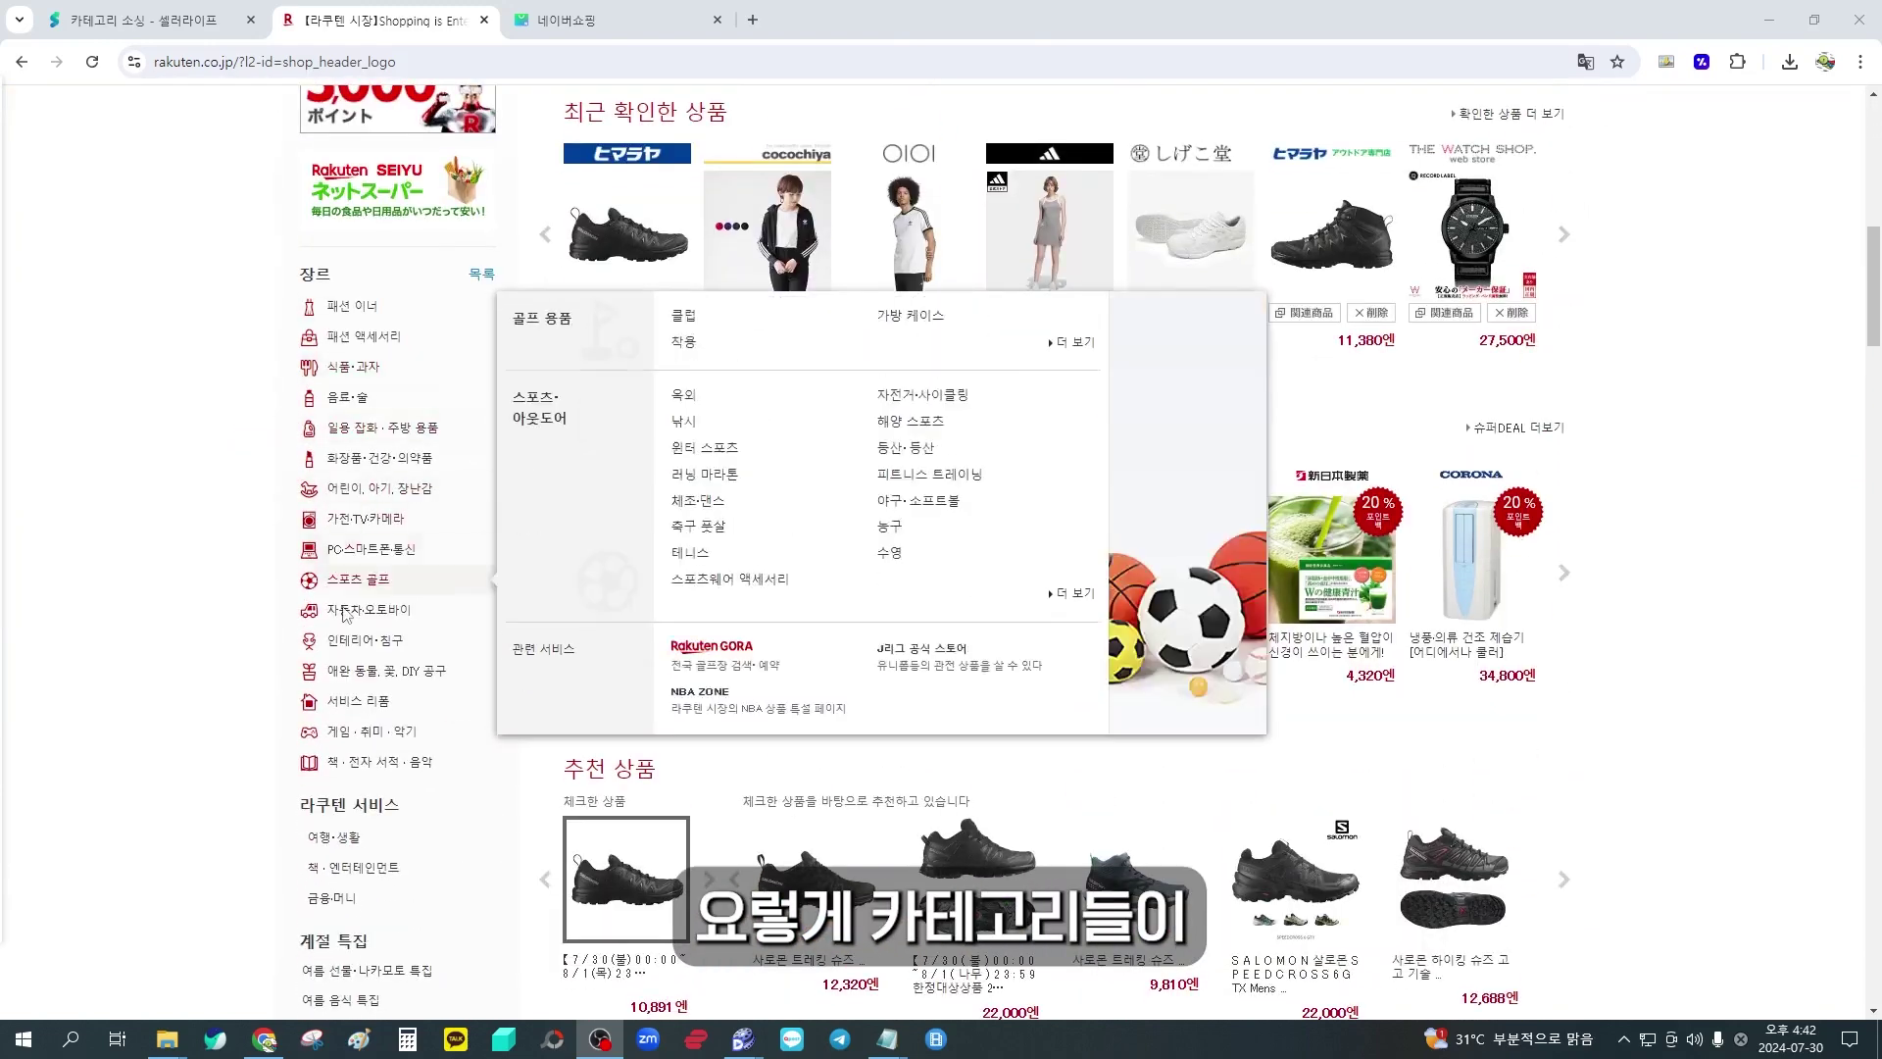
mouse_move(349, 371)
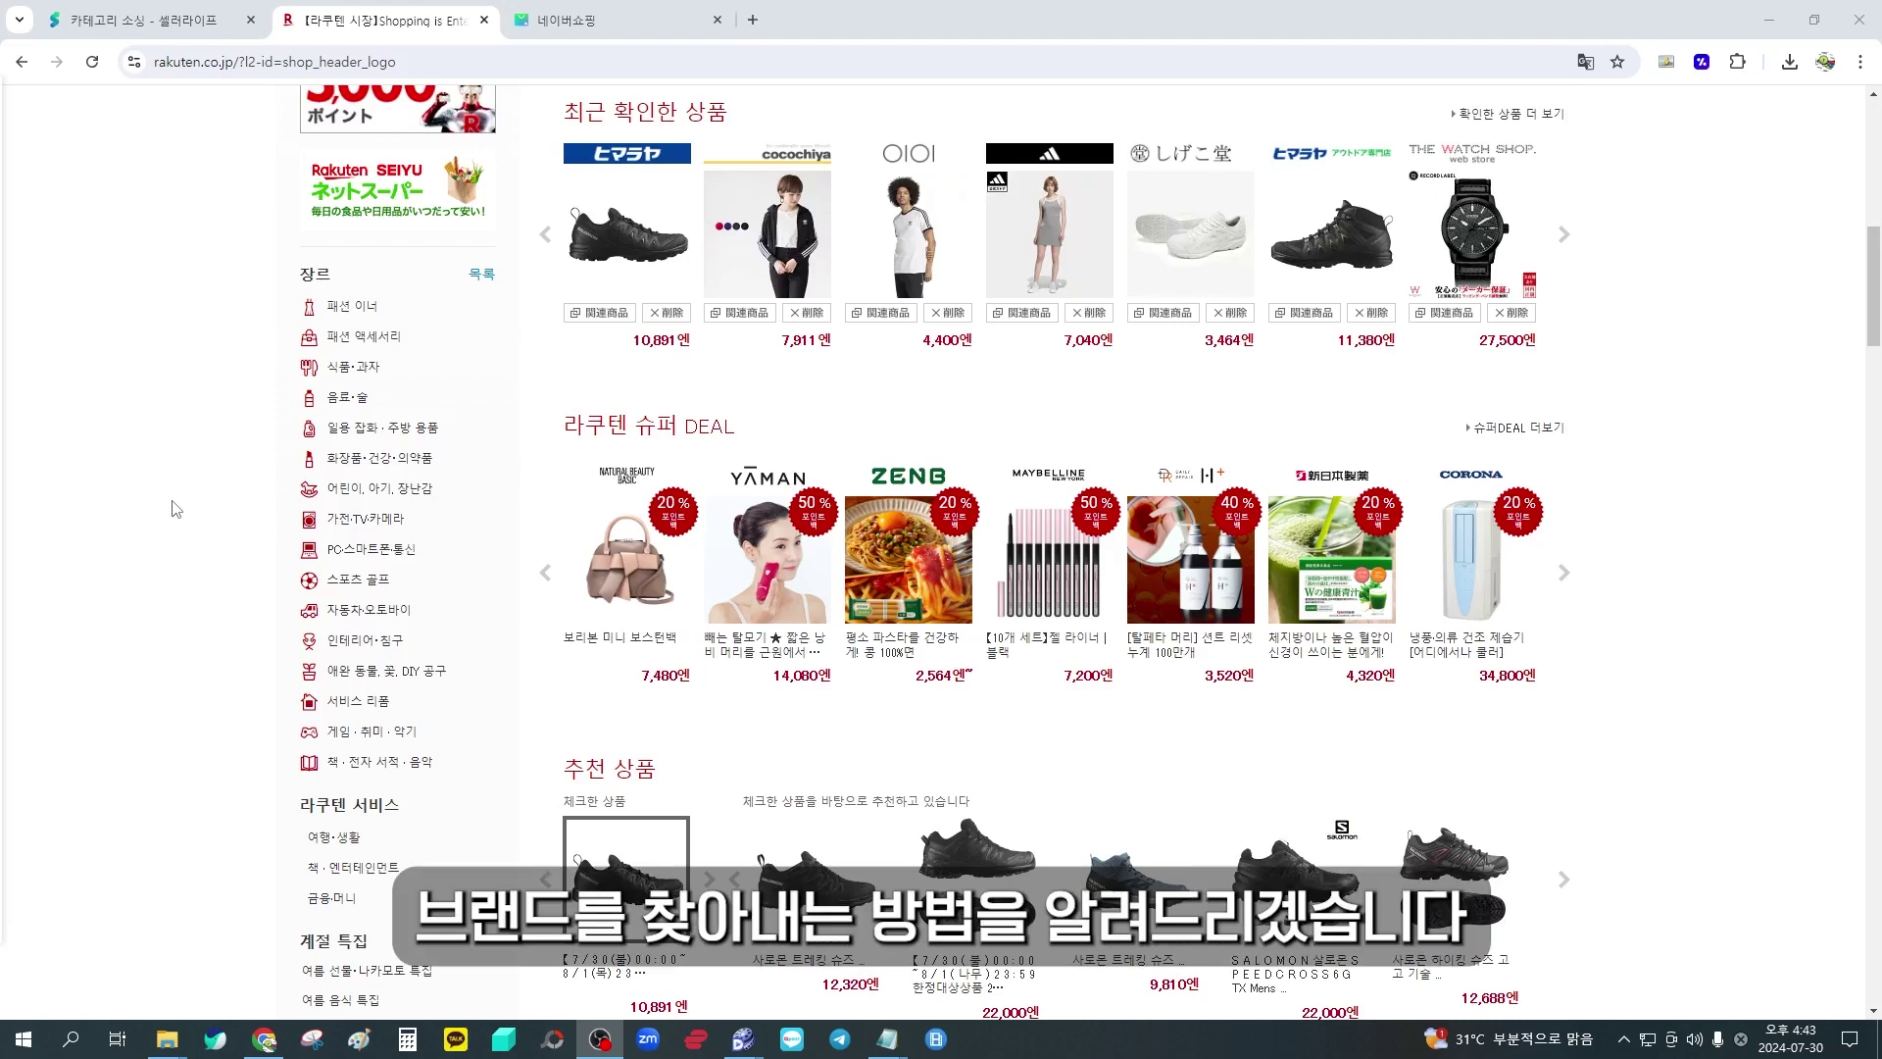
mouse_move(334, 581)
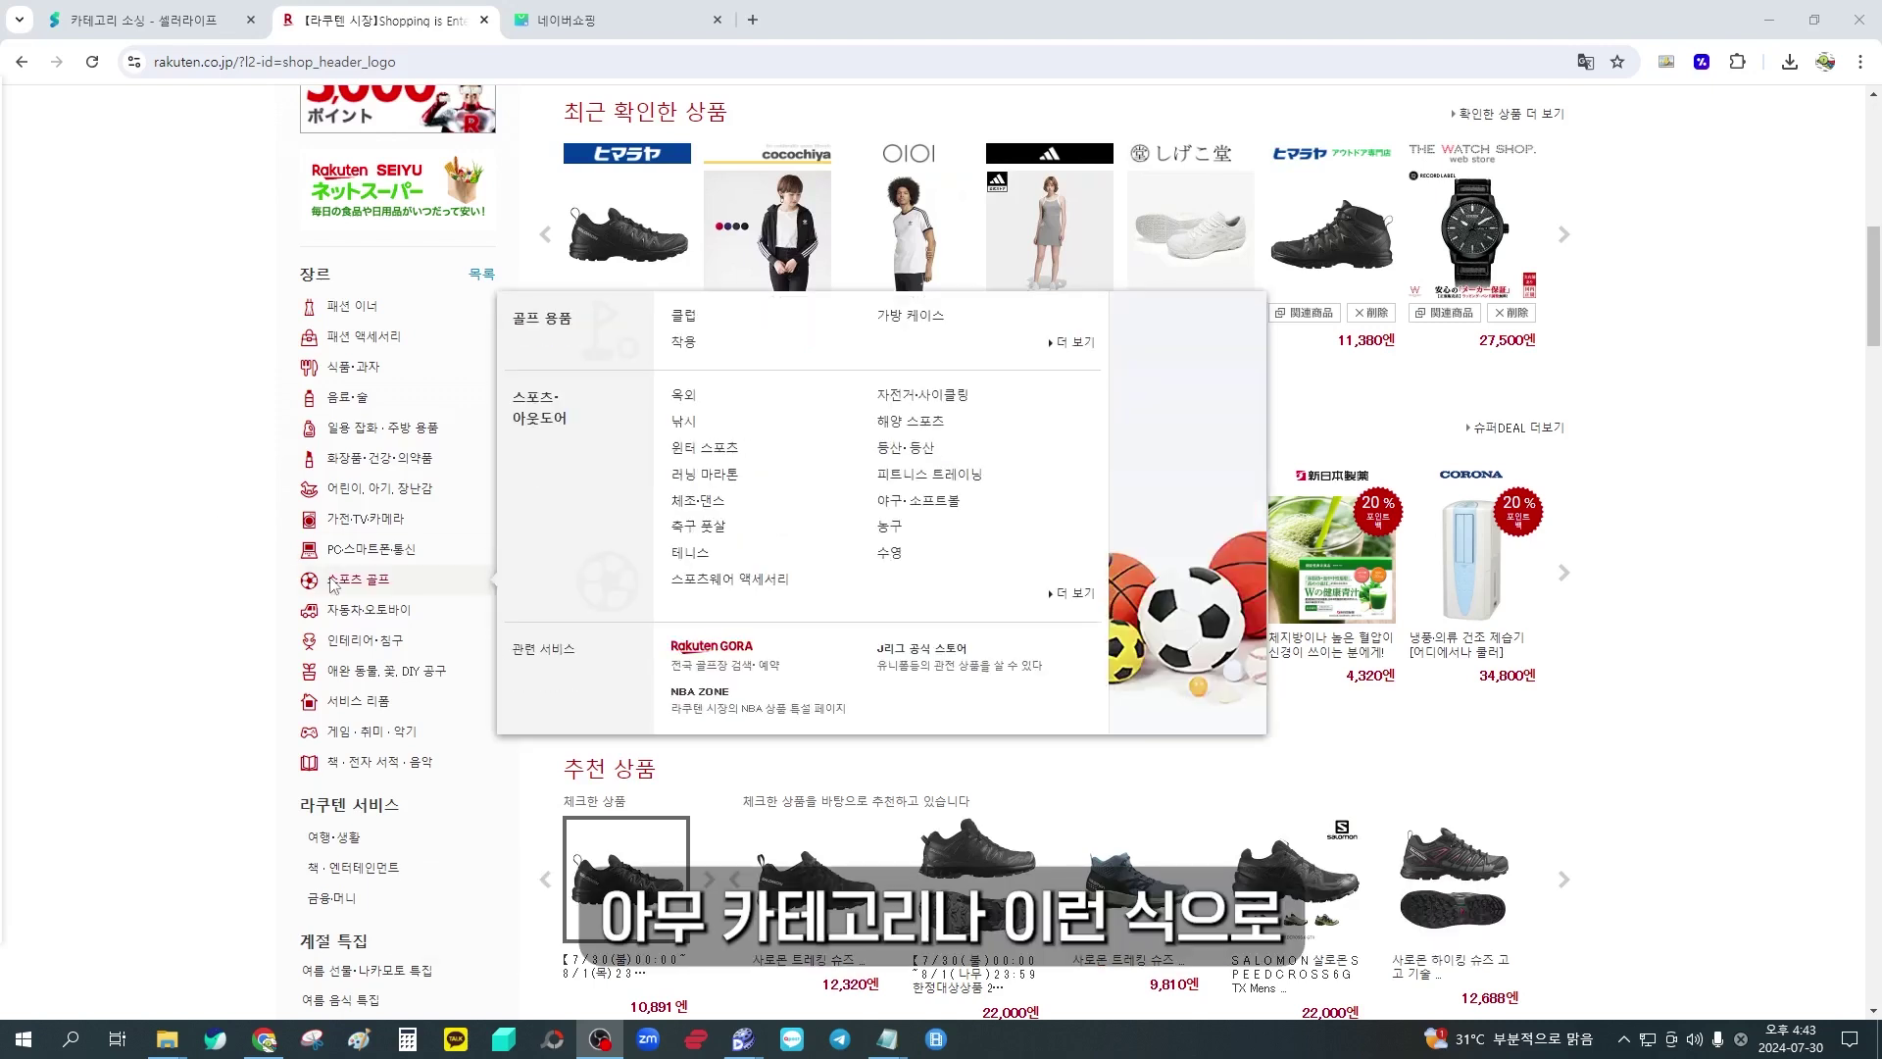
click(704, 475)
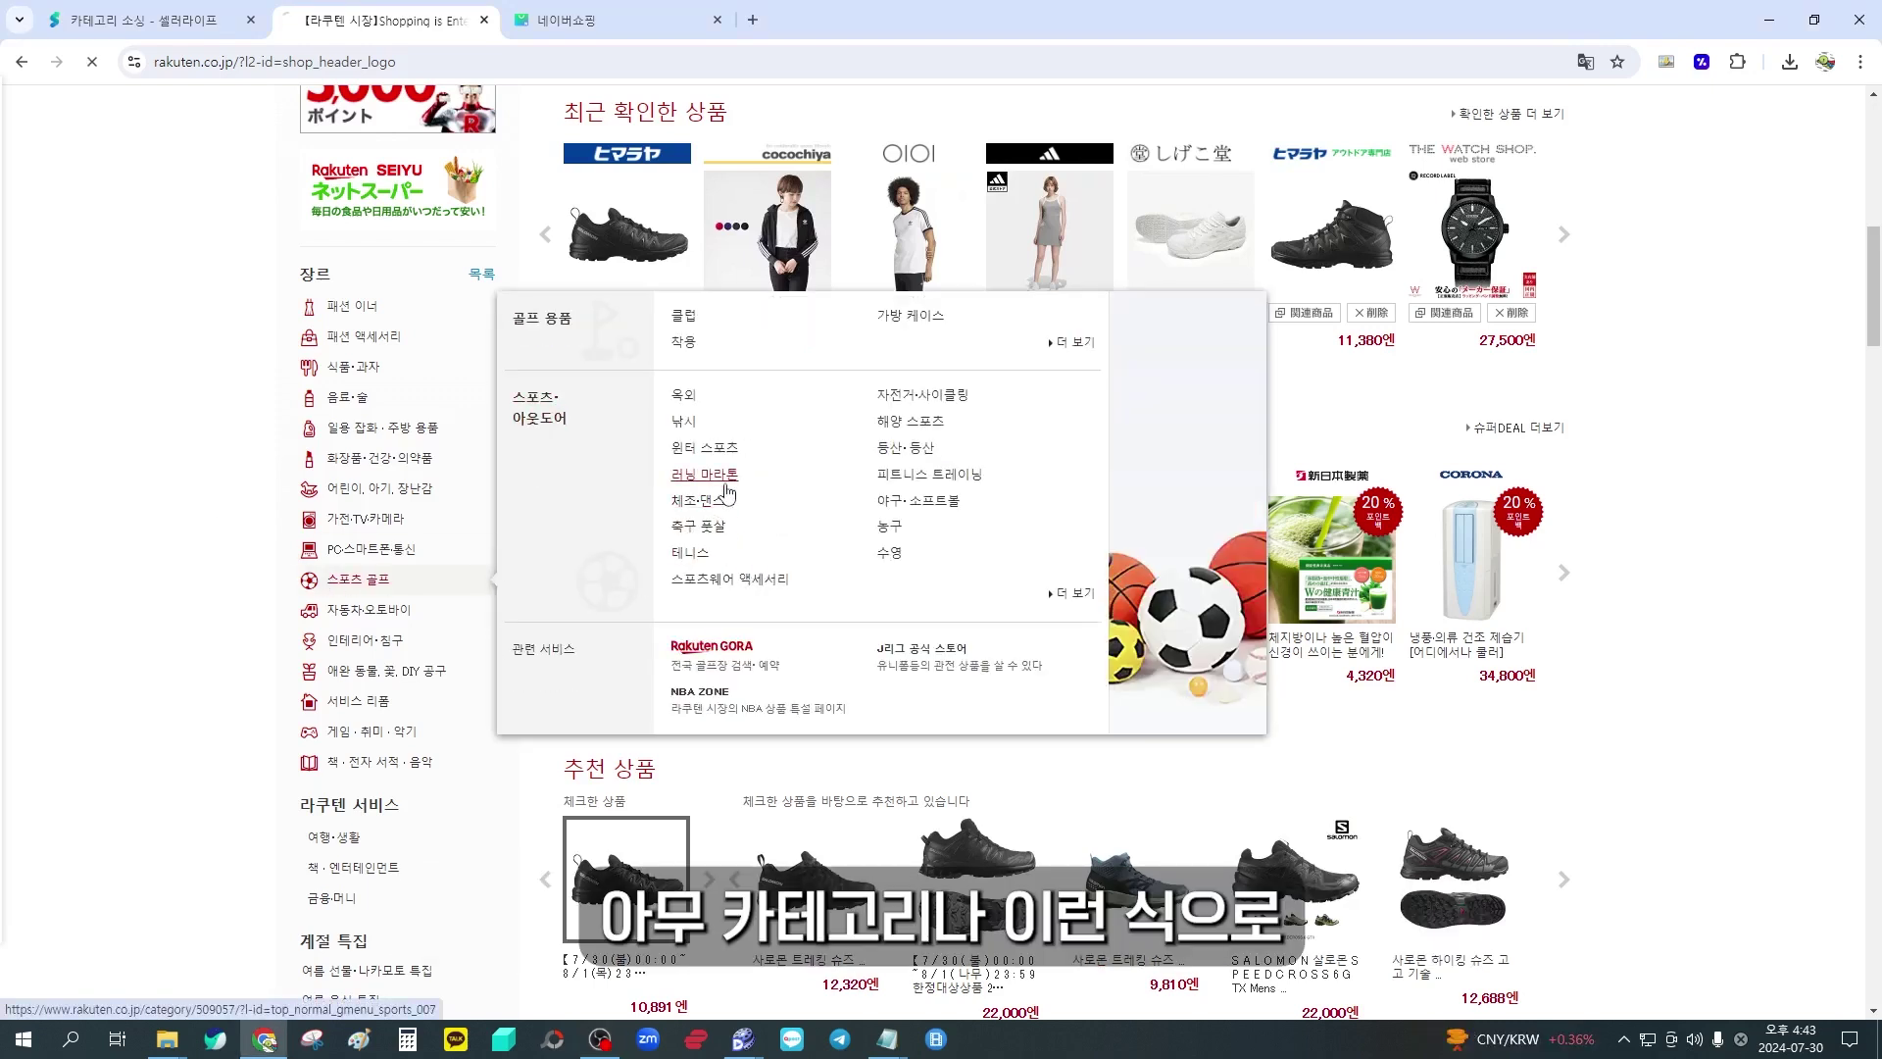
Look through the running and marathon category's rankings and products, and open its shoes (신발) subcategory
scroll(249, 516, down, 5)
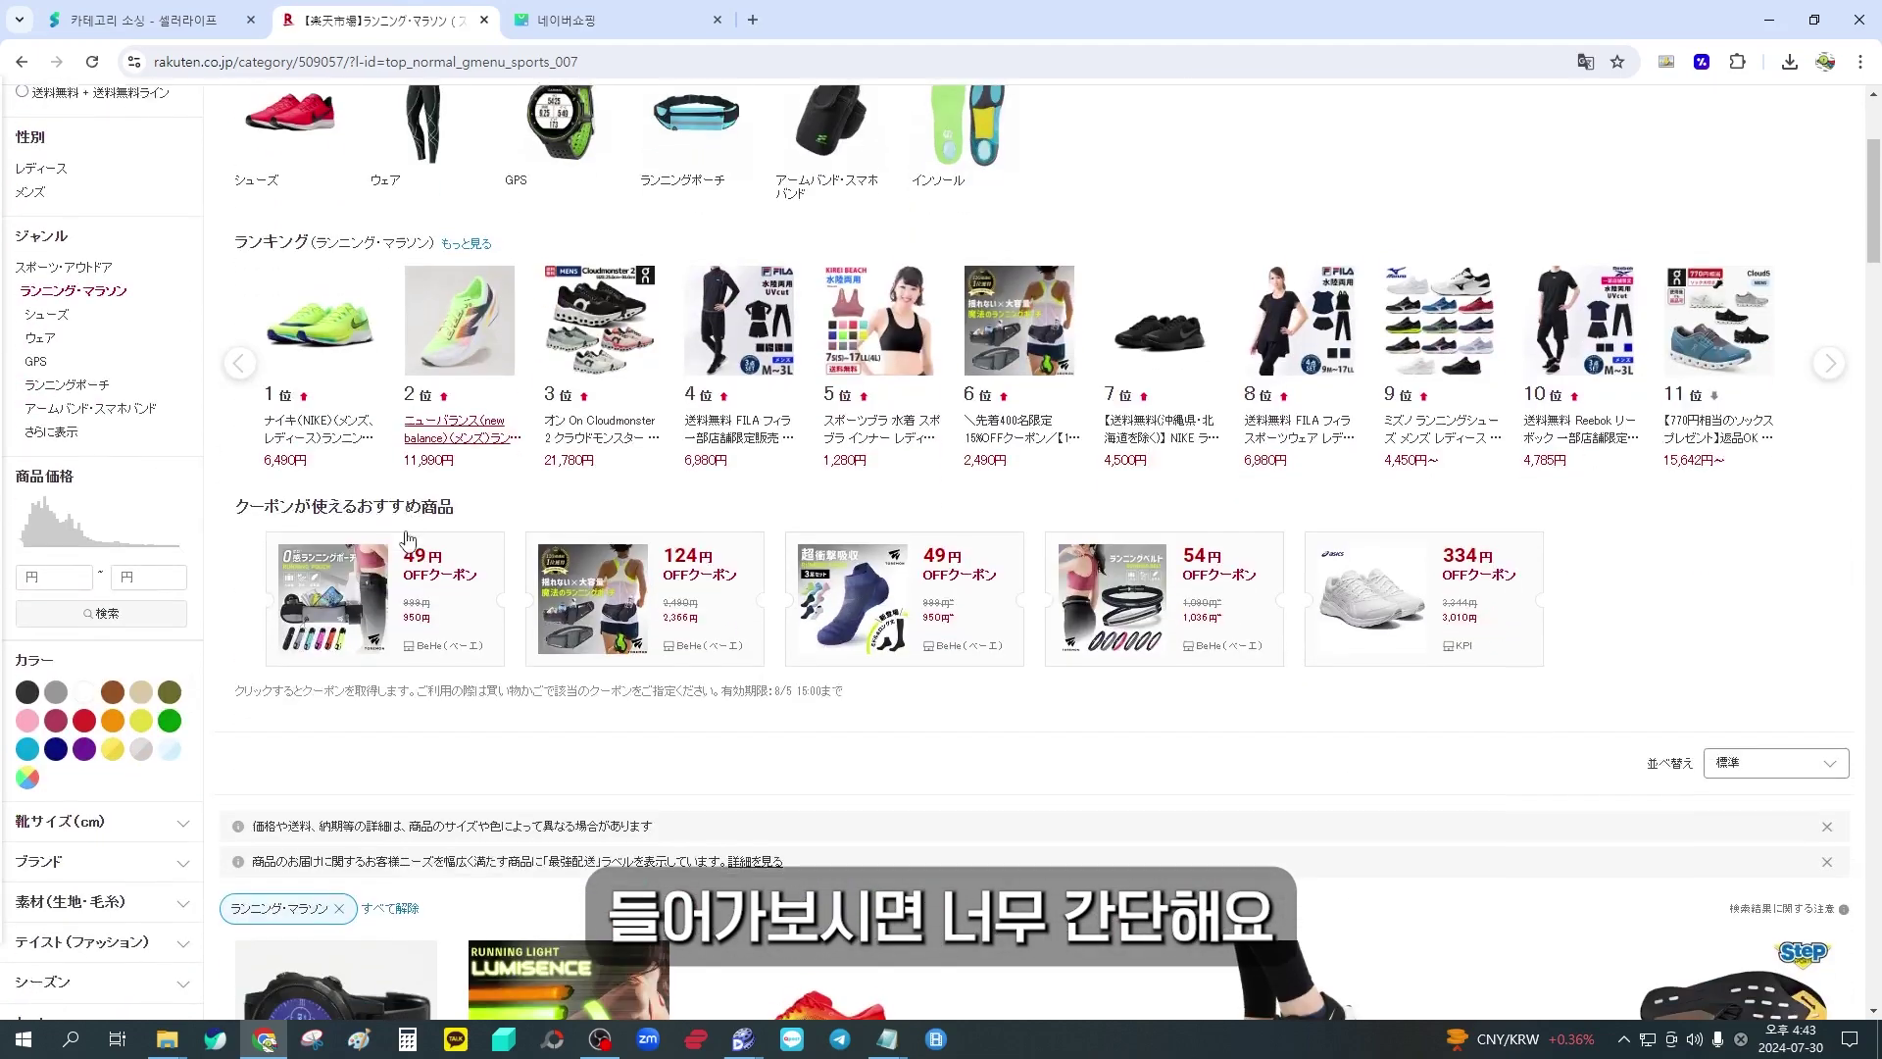
scroll(249, 516, down, 4)
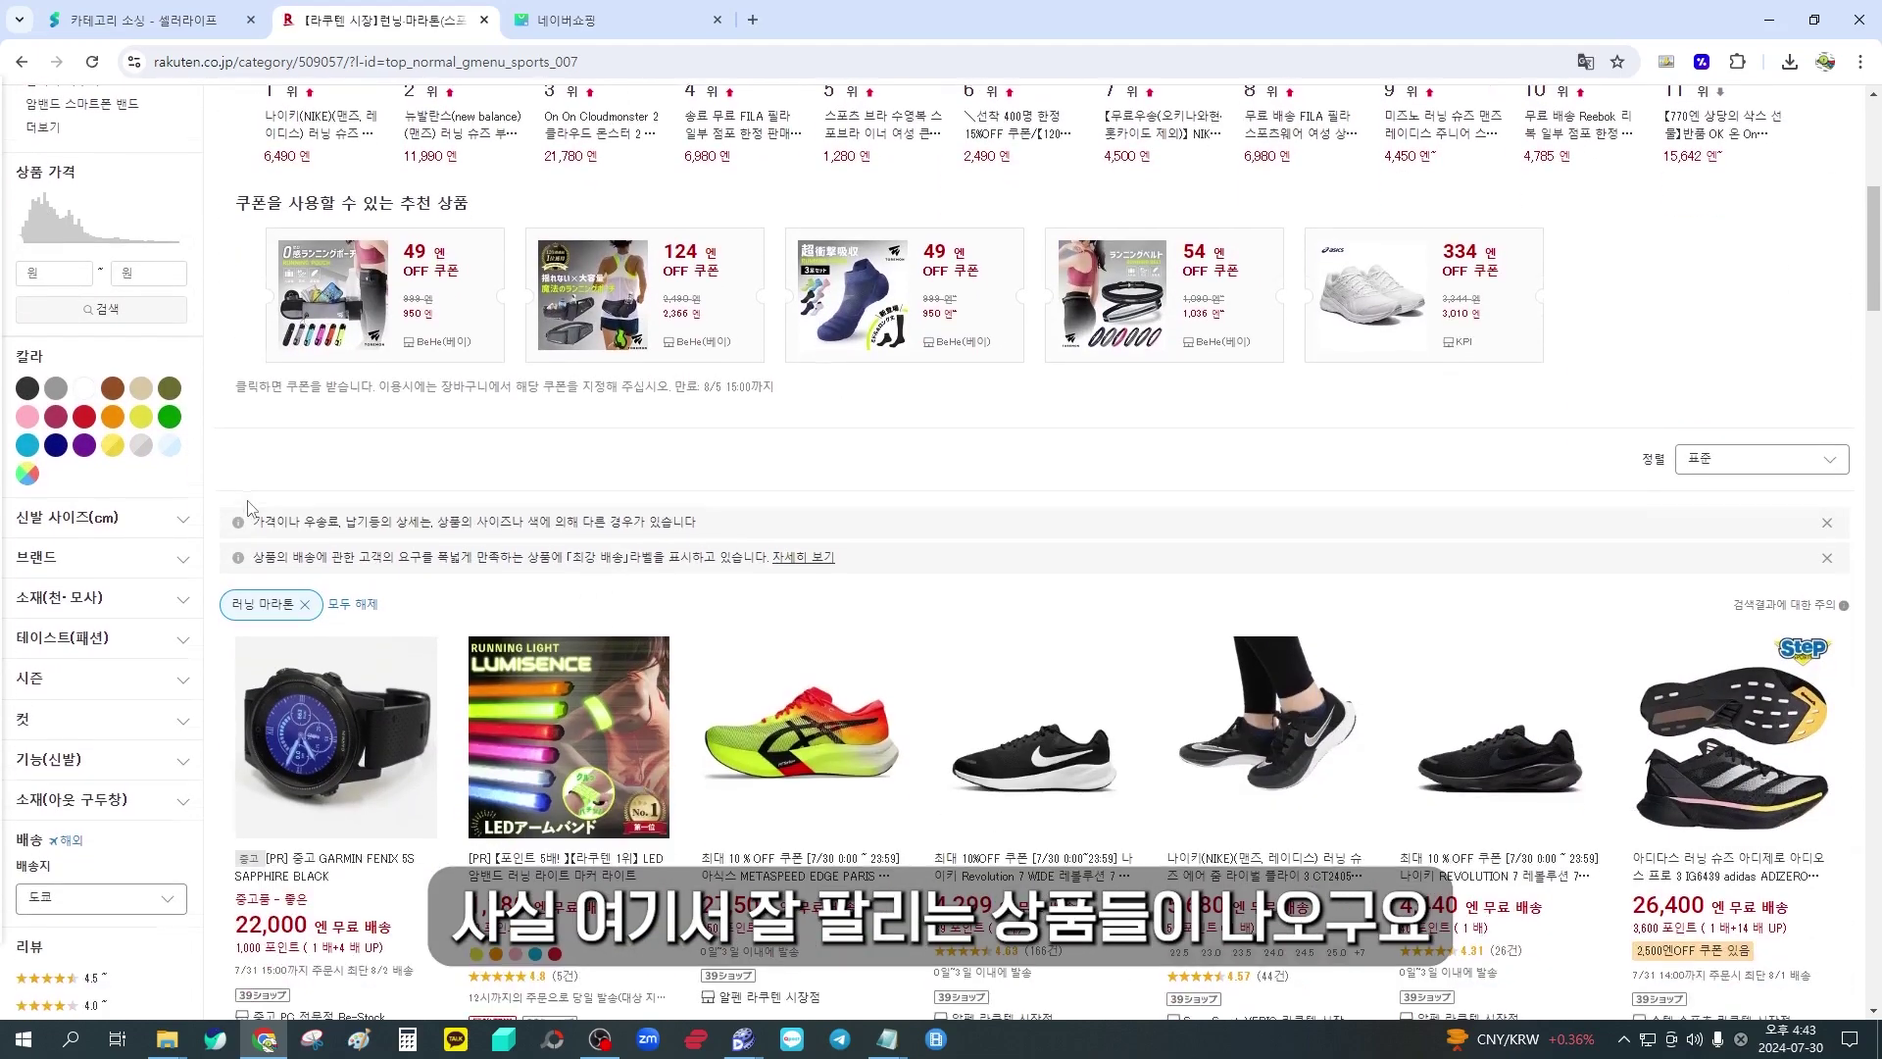
scroll(1086, 549, down, 5)
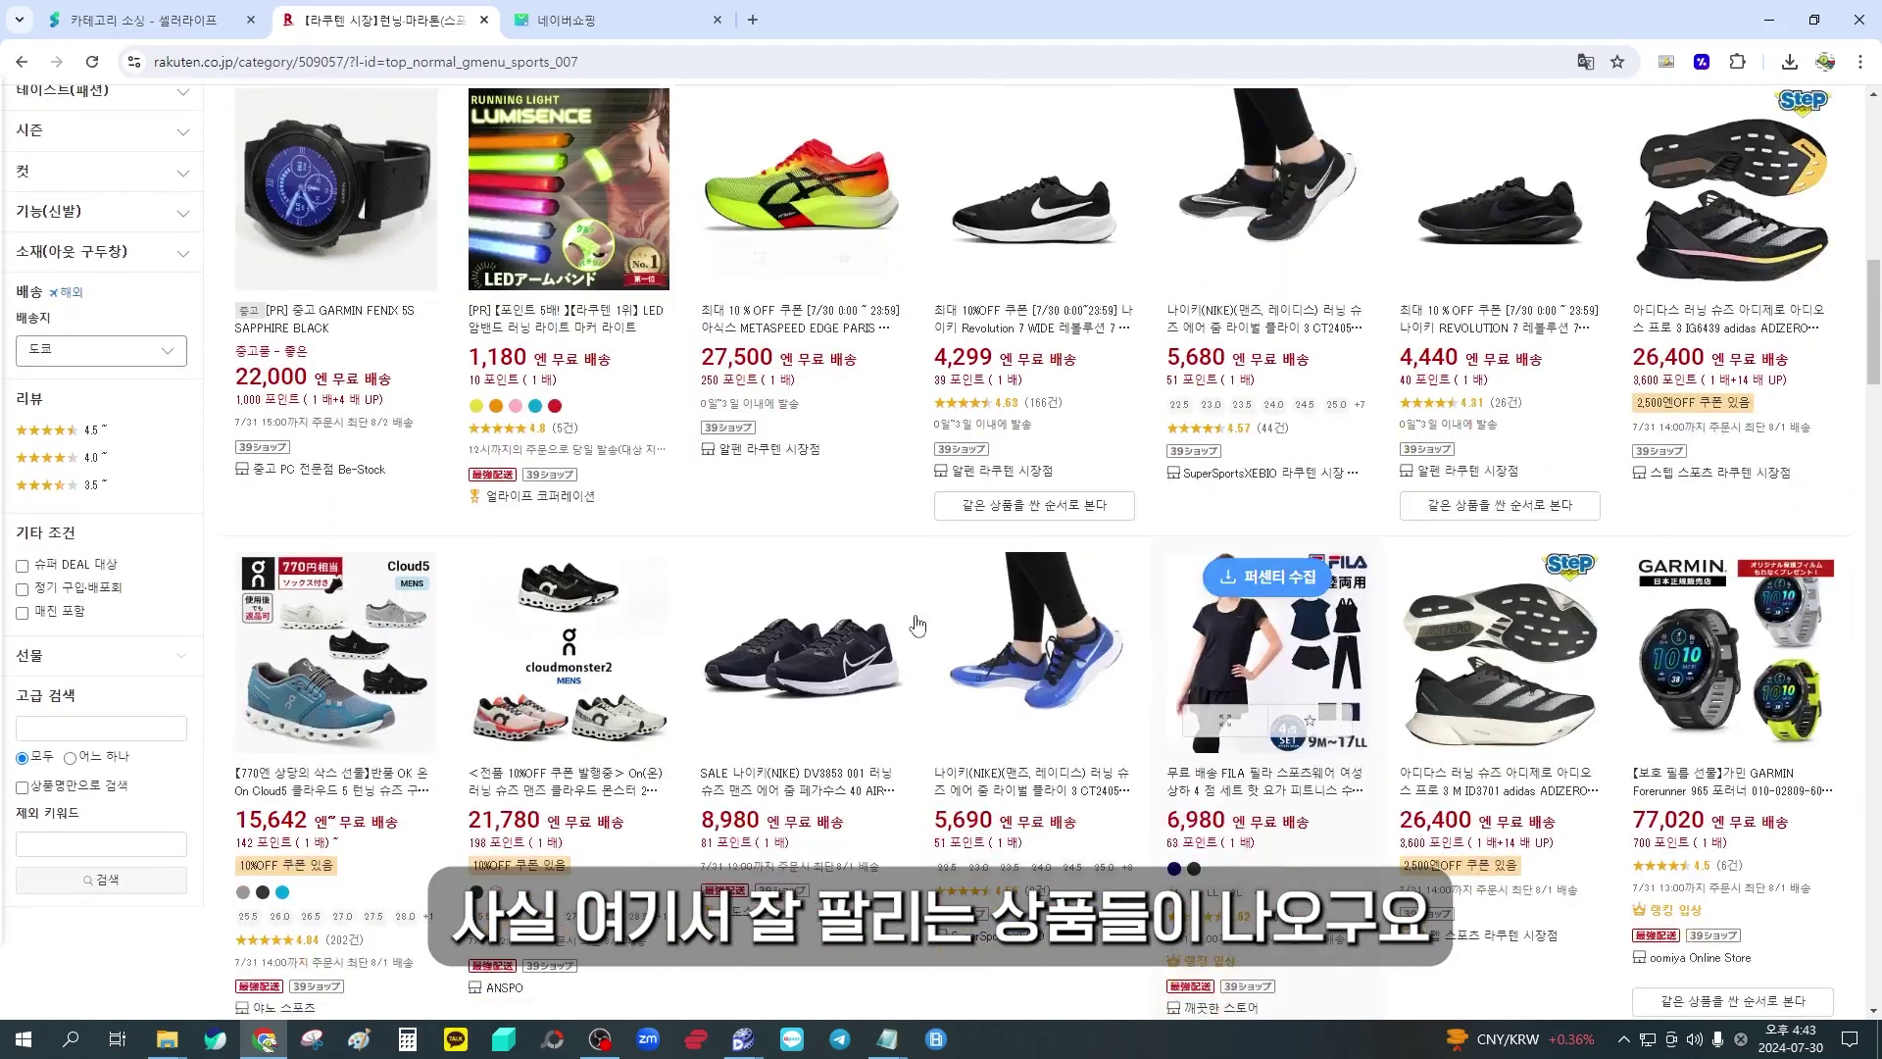
scroll(906, 590, up, 4)
scroll(905, 589, up, 10)
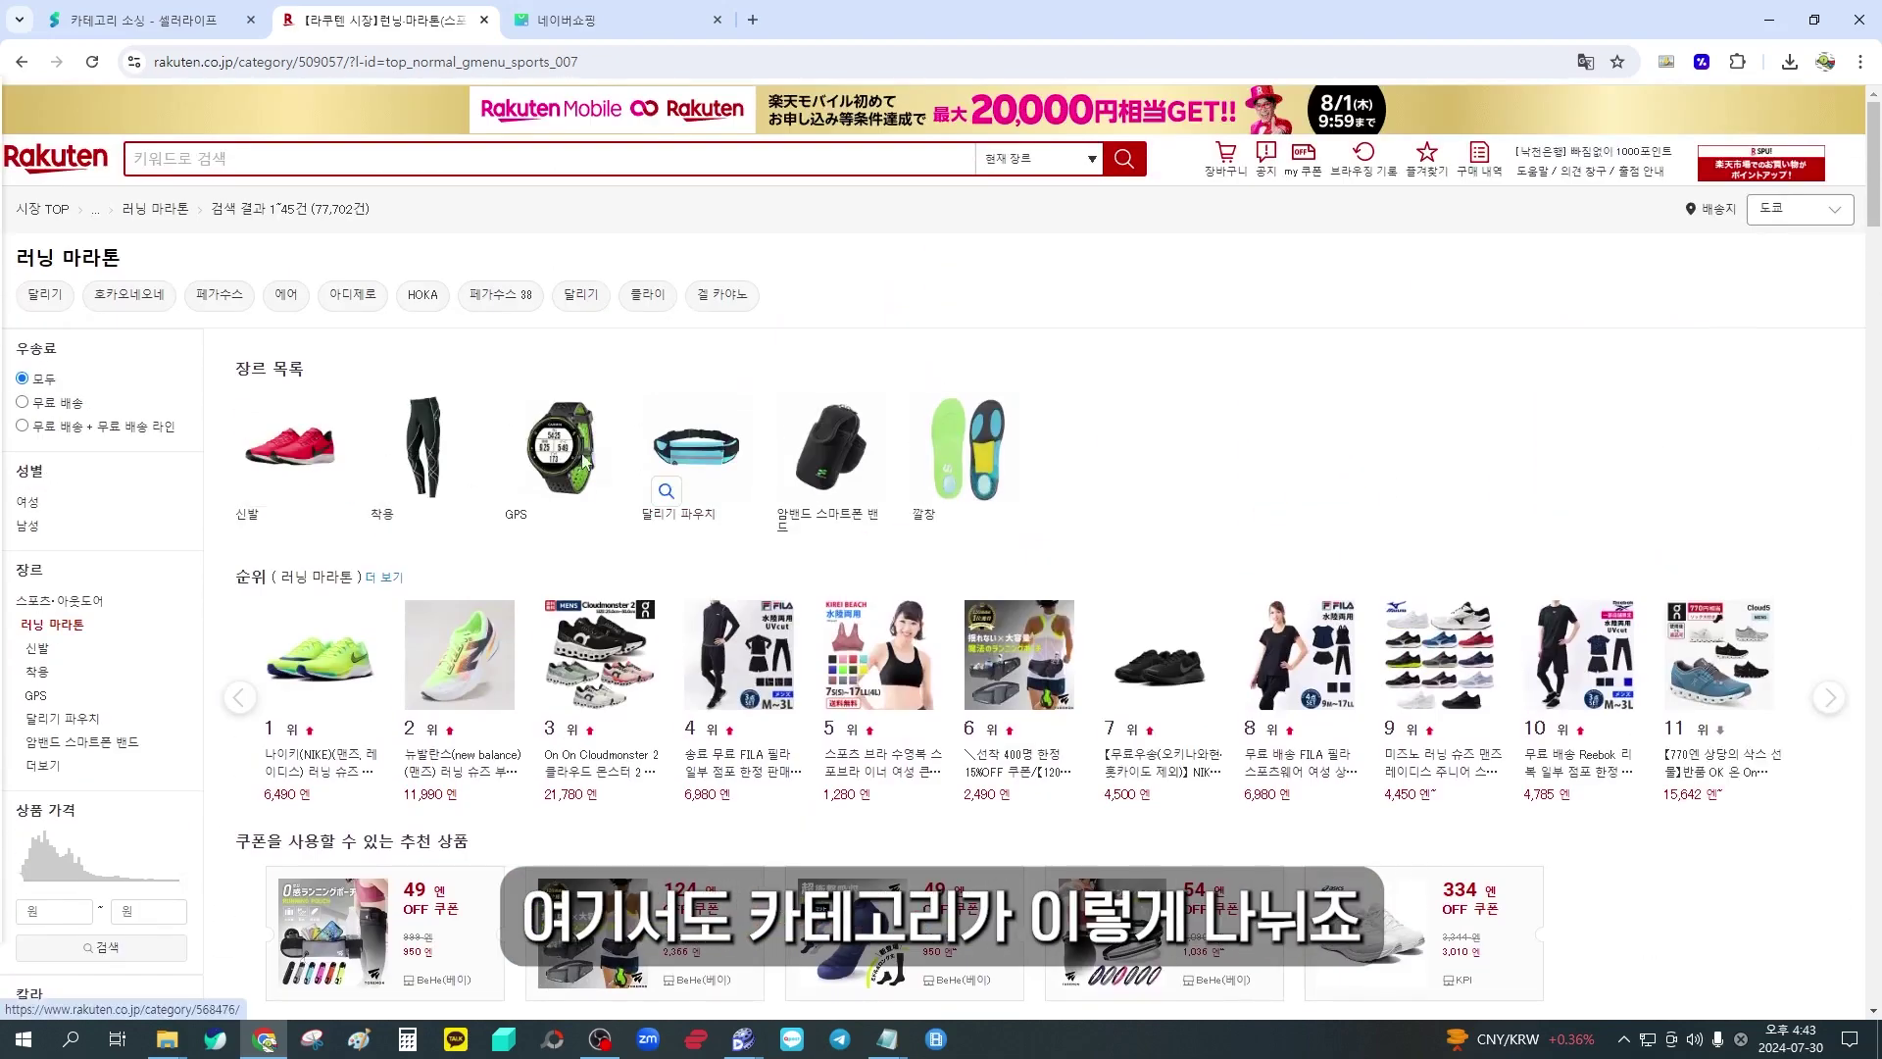
click(328, 461)
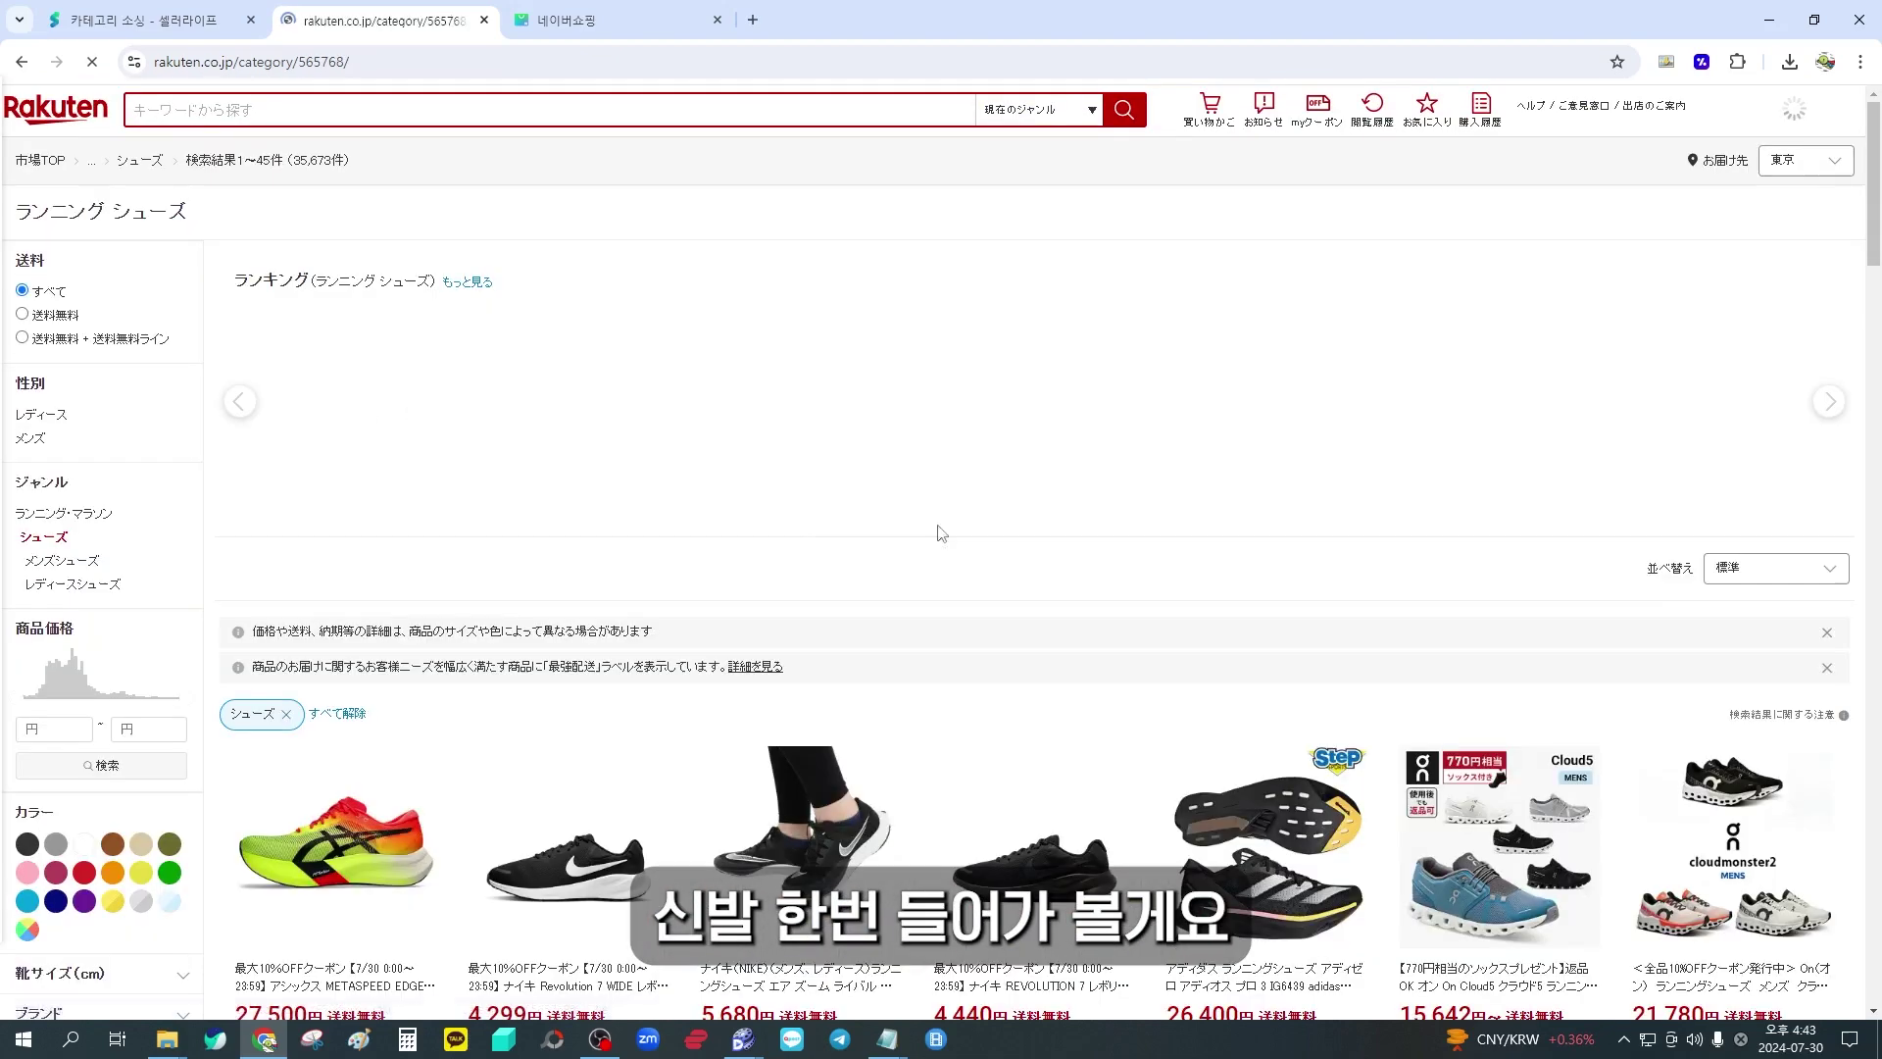
Browse the running shoes ranking and product listings to see which representative products are offered
scroll(794, 587, down, 2)
scroll(794, 549, down, 2)
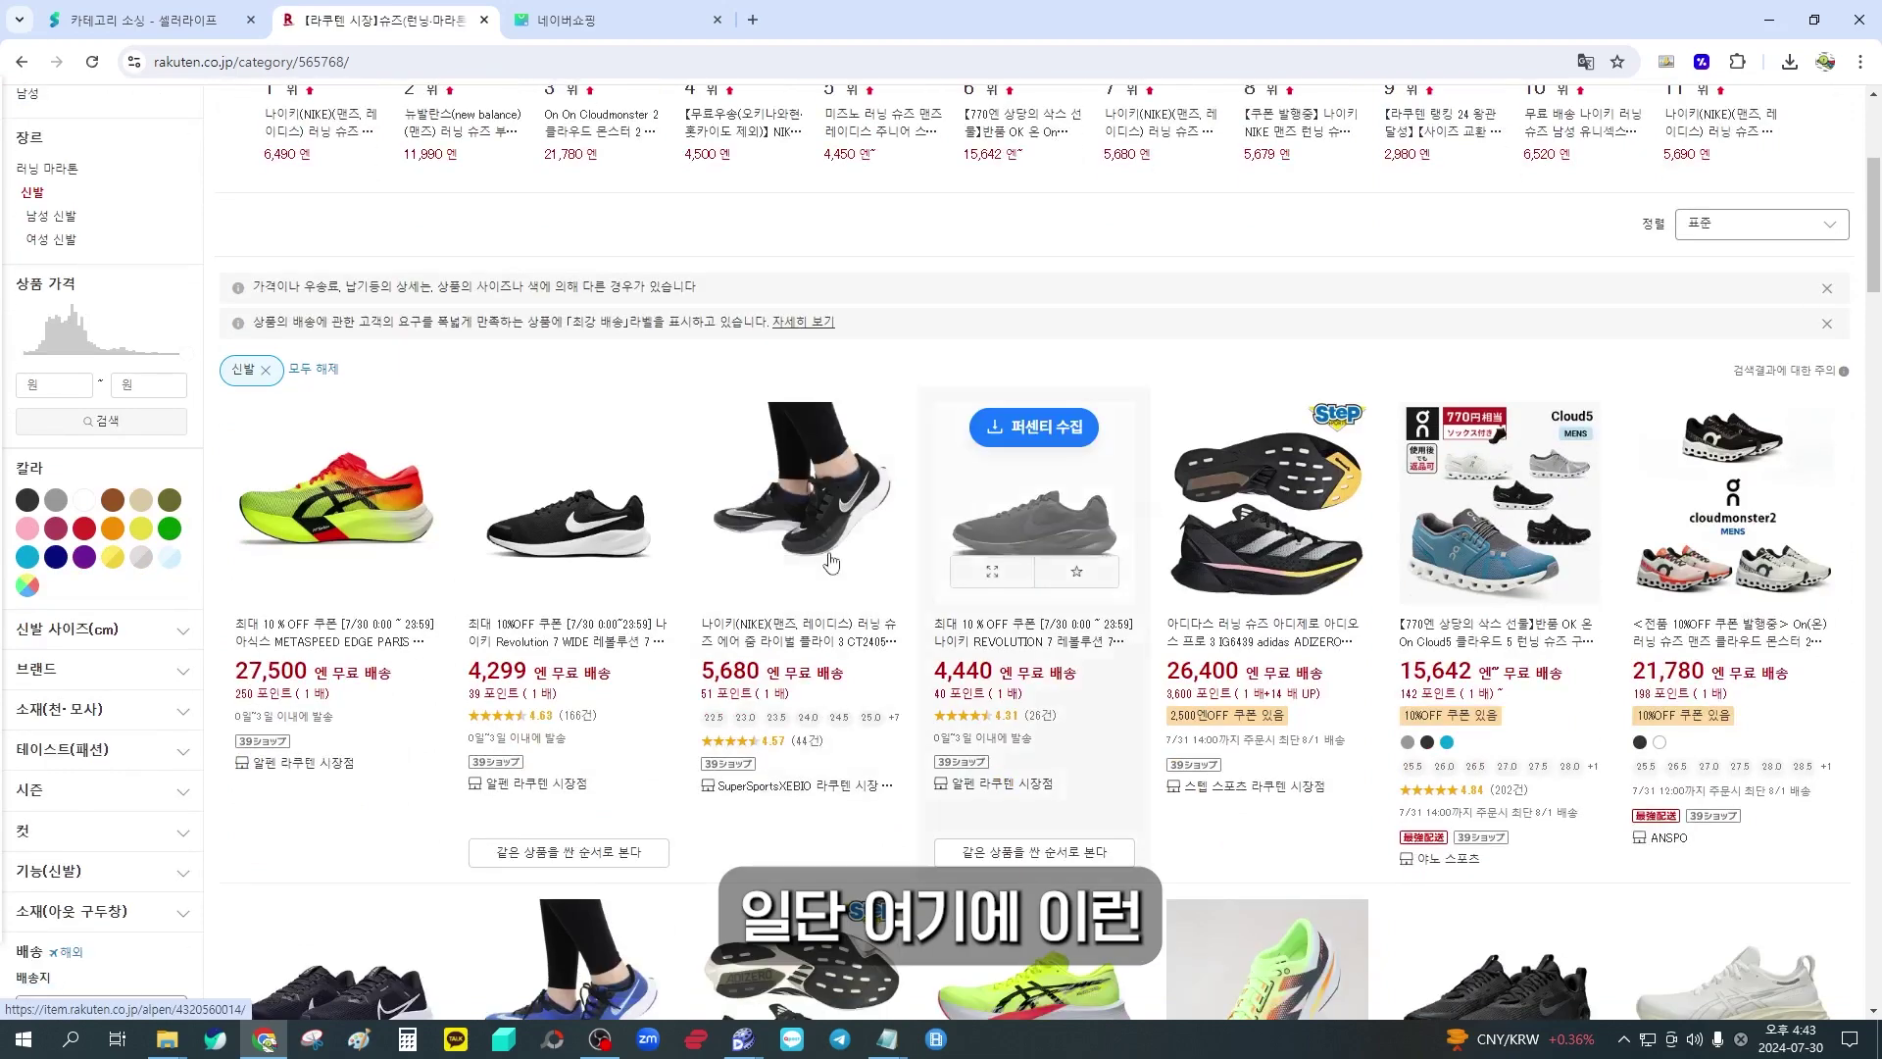
scroll(1029, 589, down, 3)
scroll(1081, 674, down, 2)
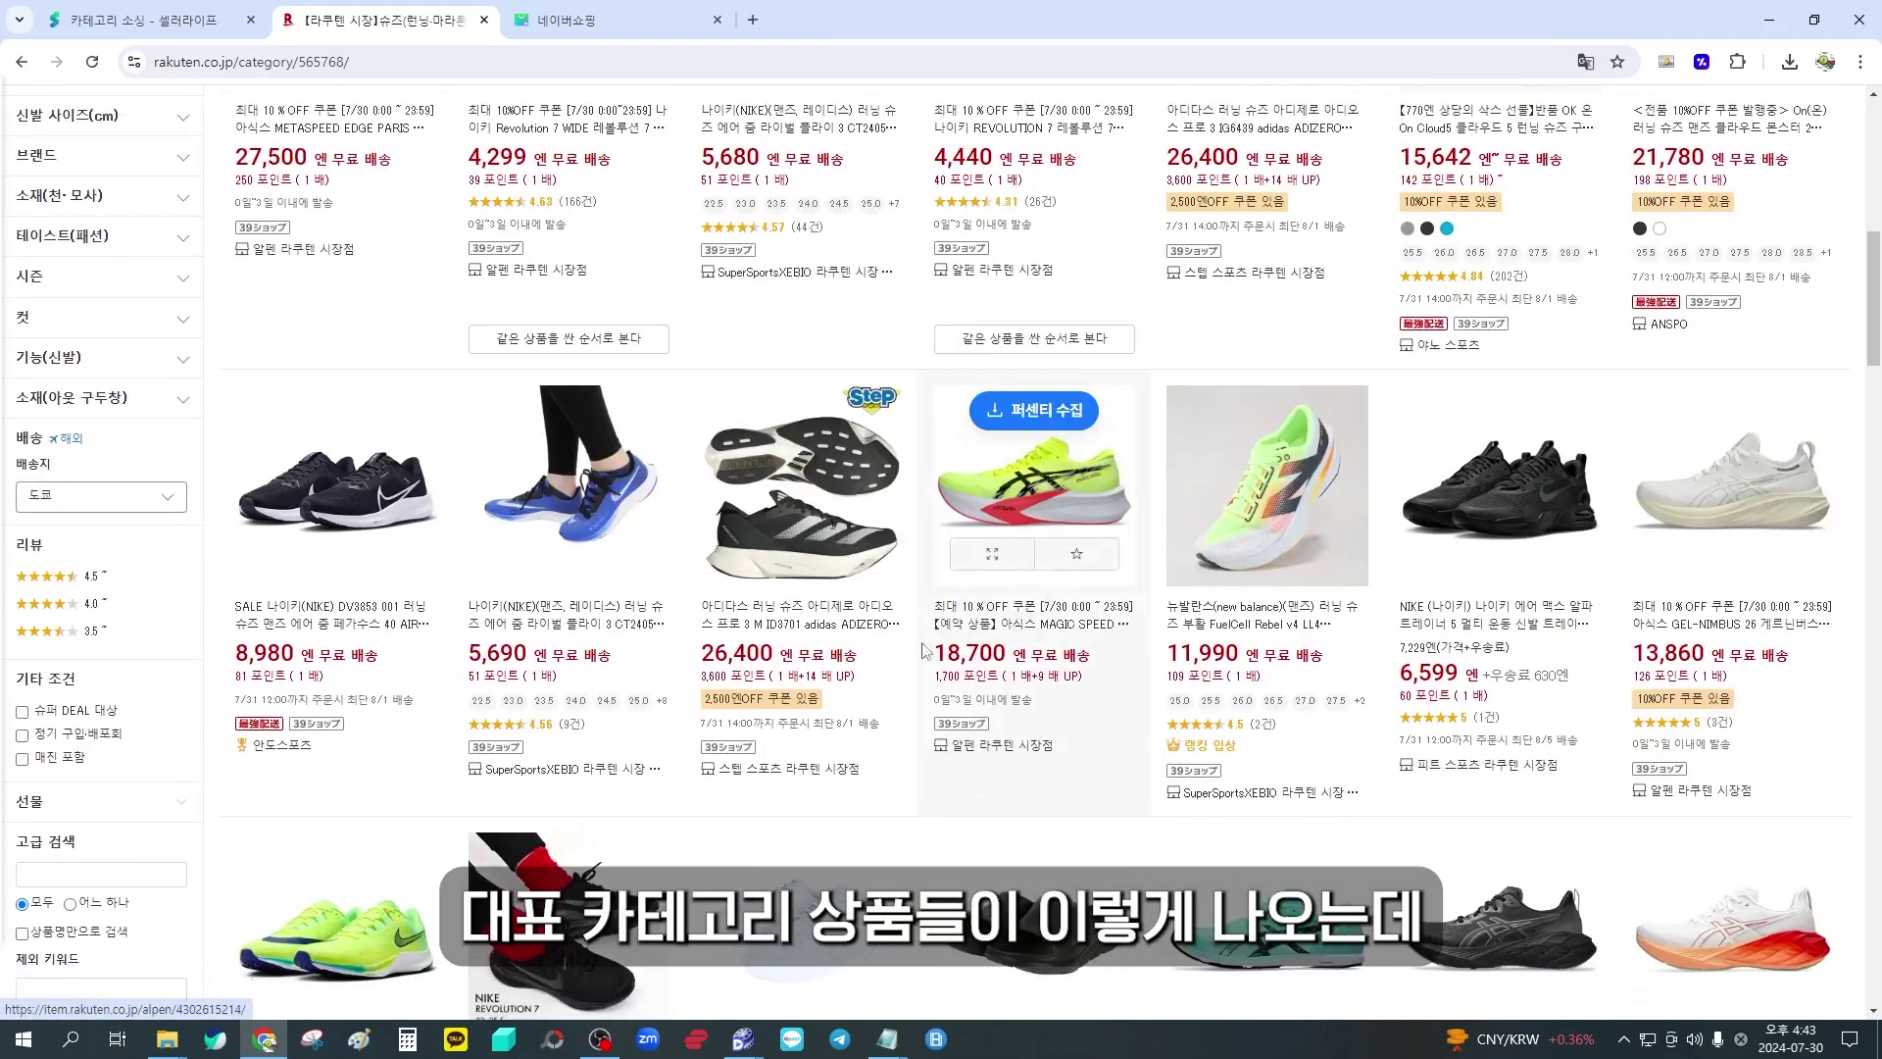
scroll(568, 392, down, 2)
scroll(660, 598, up, 10)
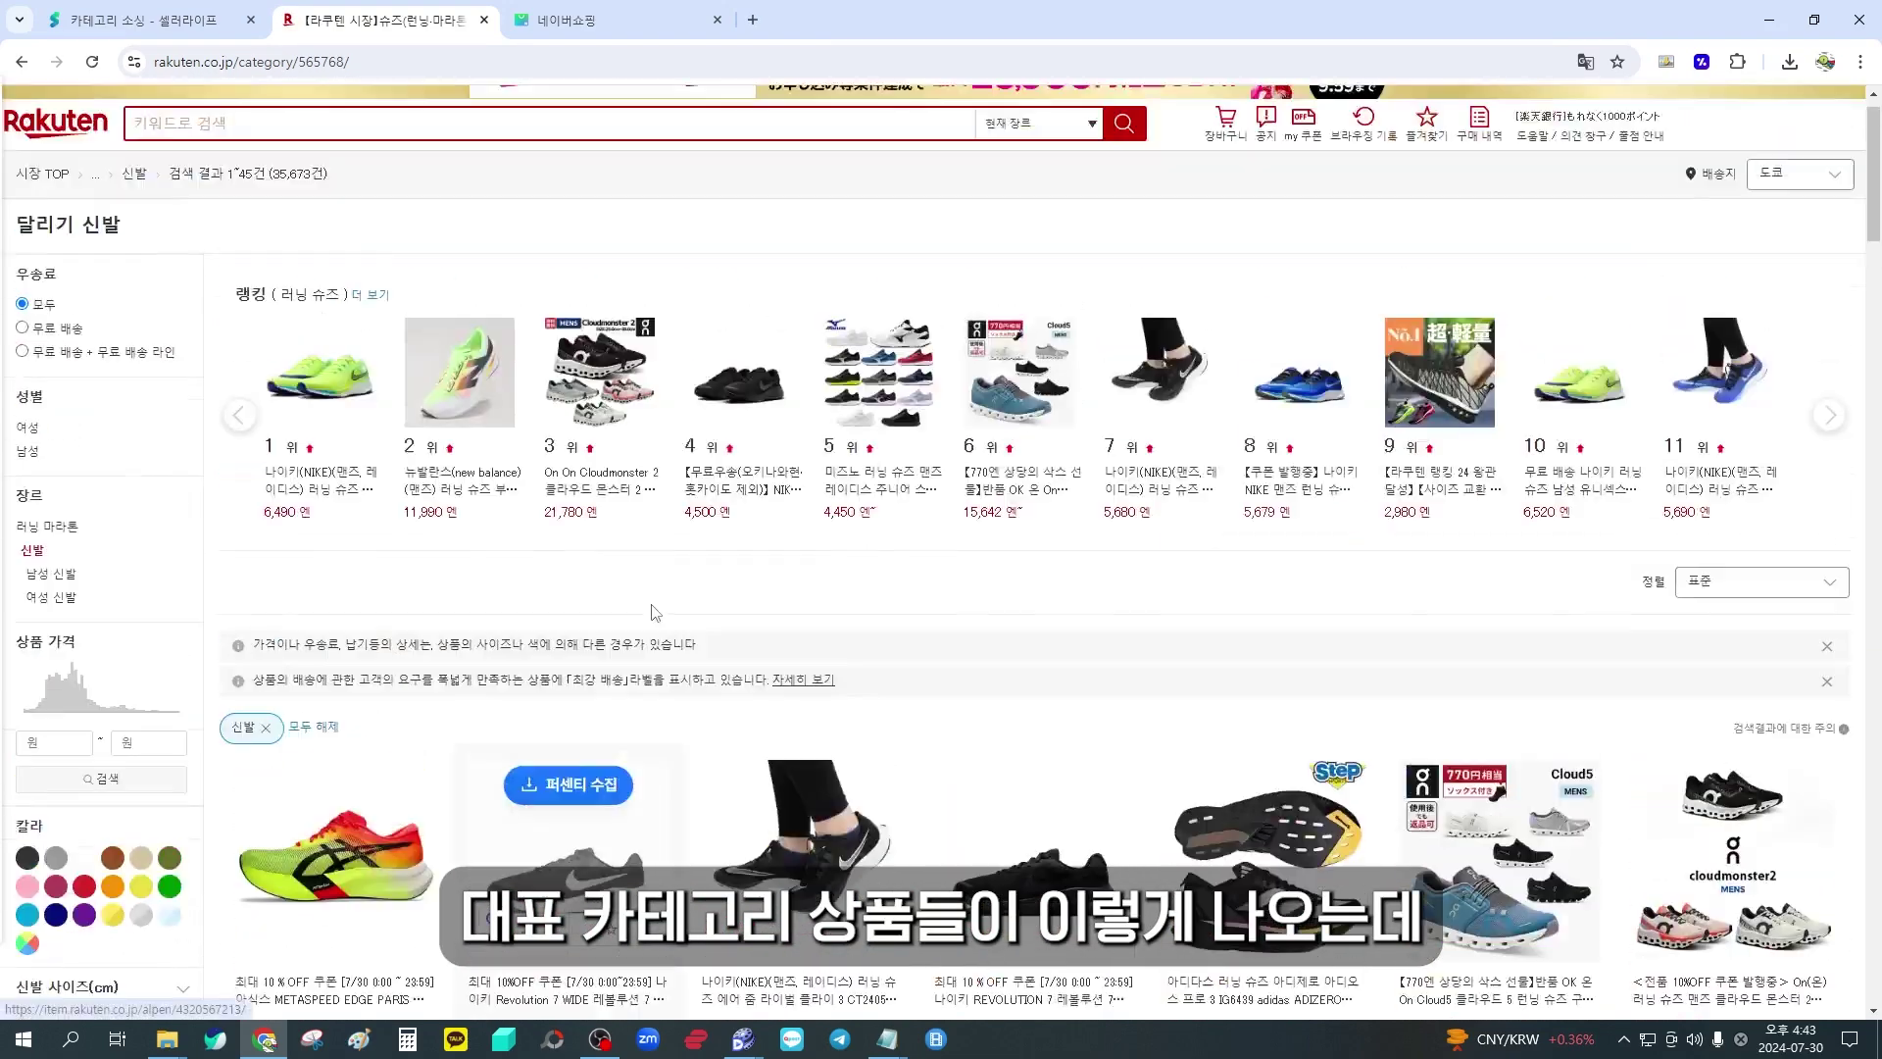
Expand the brand (브랜드) filter for running shoes and show its full list of brands
scroll(116, 593, down, 4)
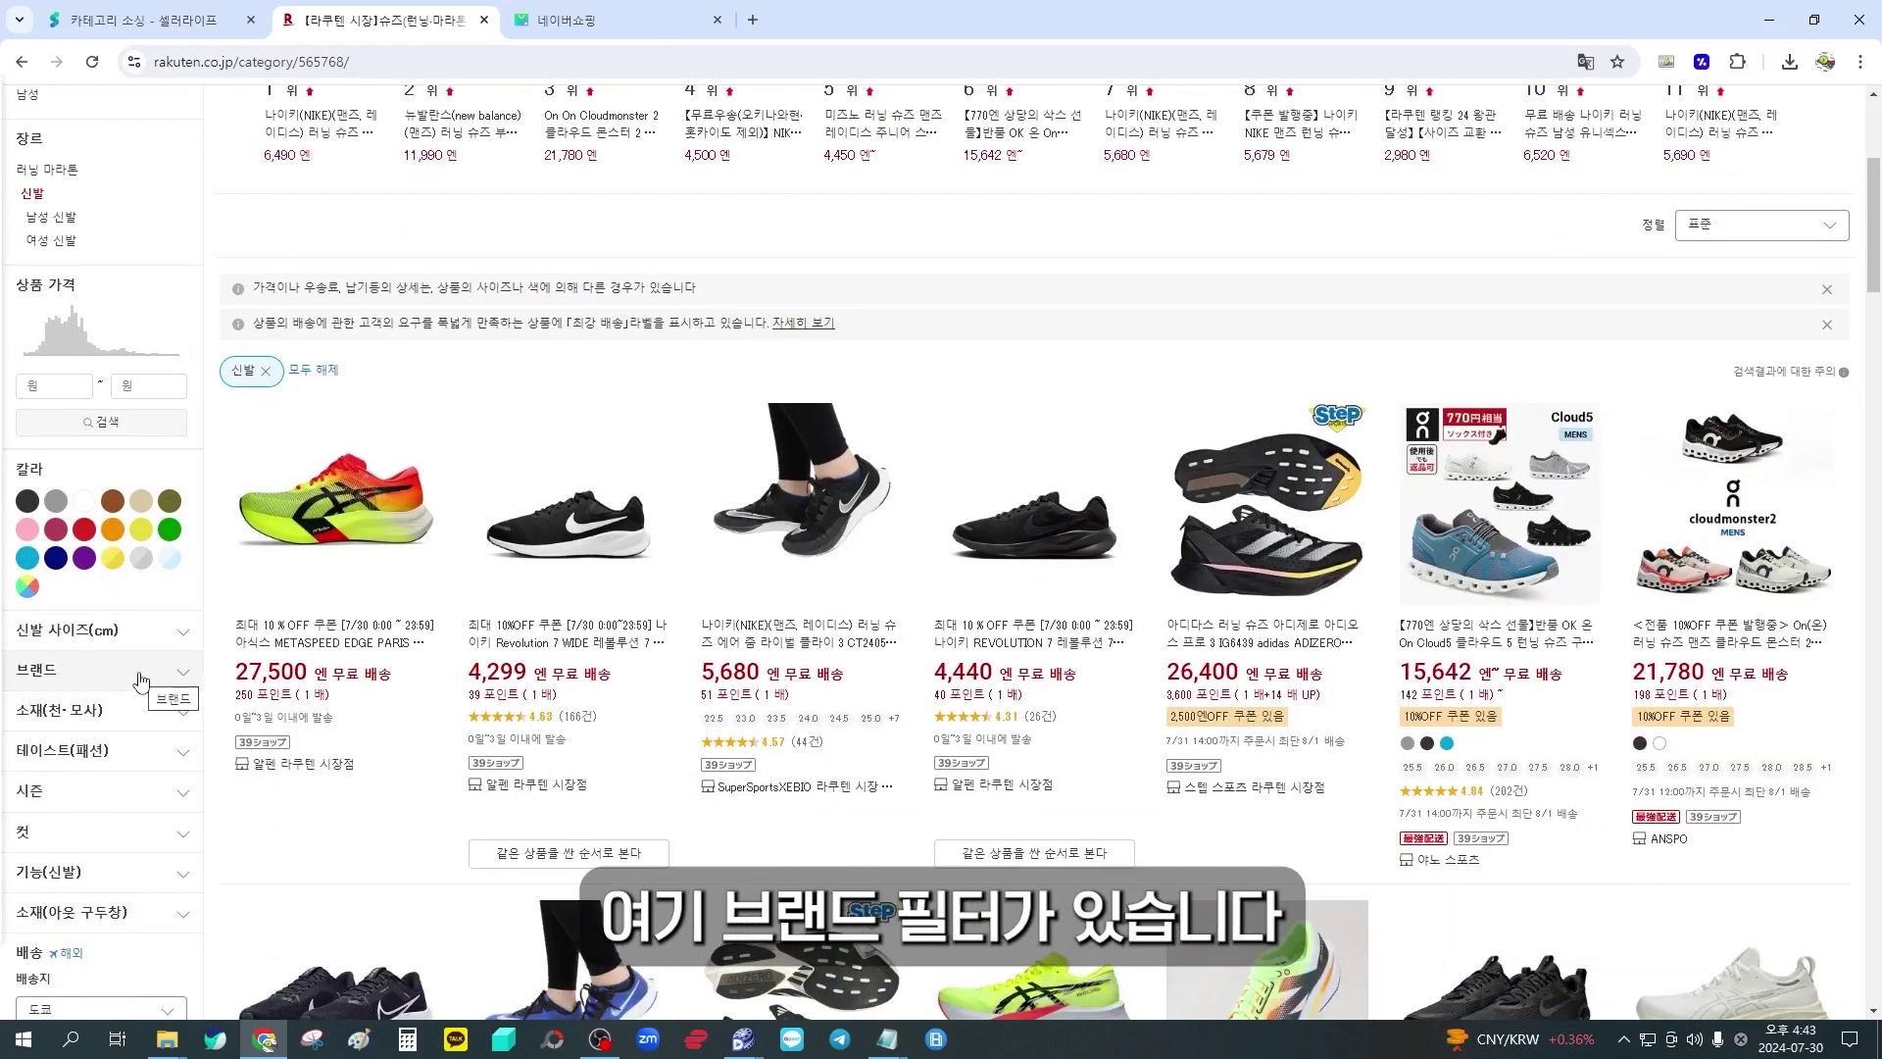
click(143, 681)
scroll(142, 682, down, 1)
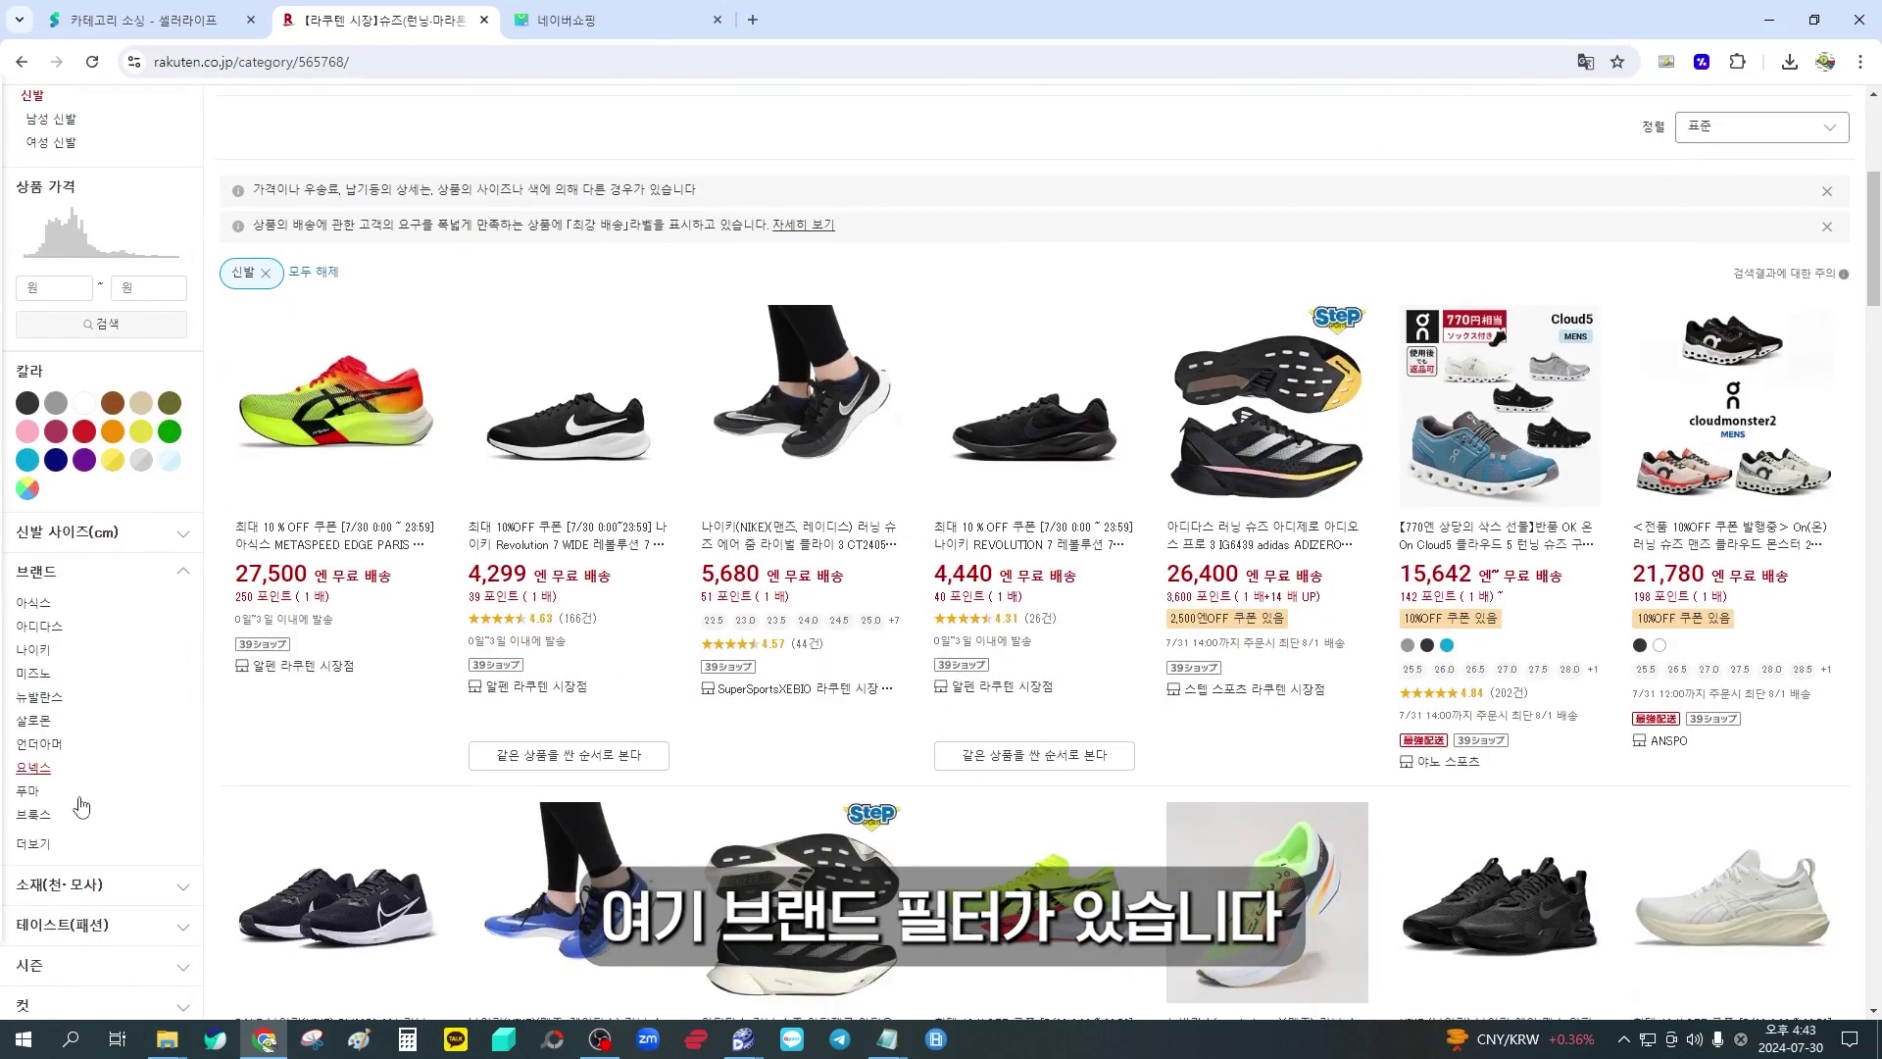
click(37, 844)
scroll(132, 652, down, 2)
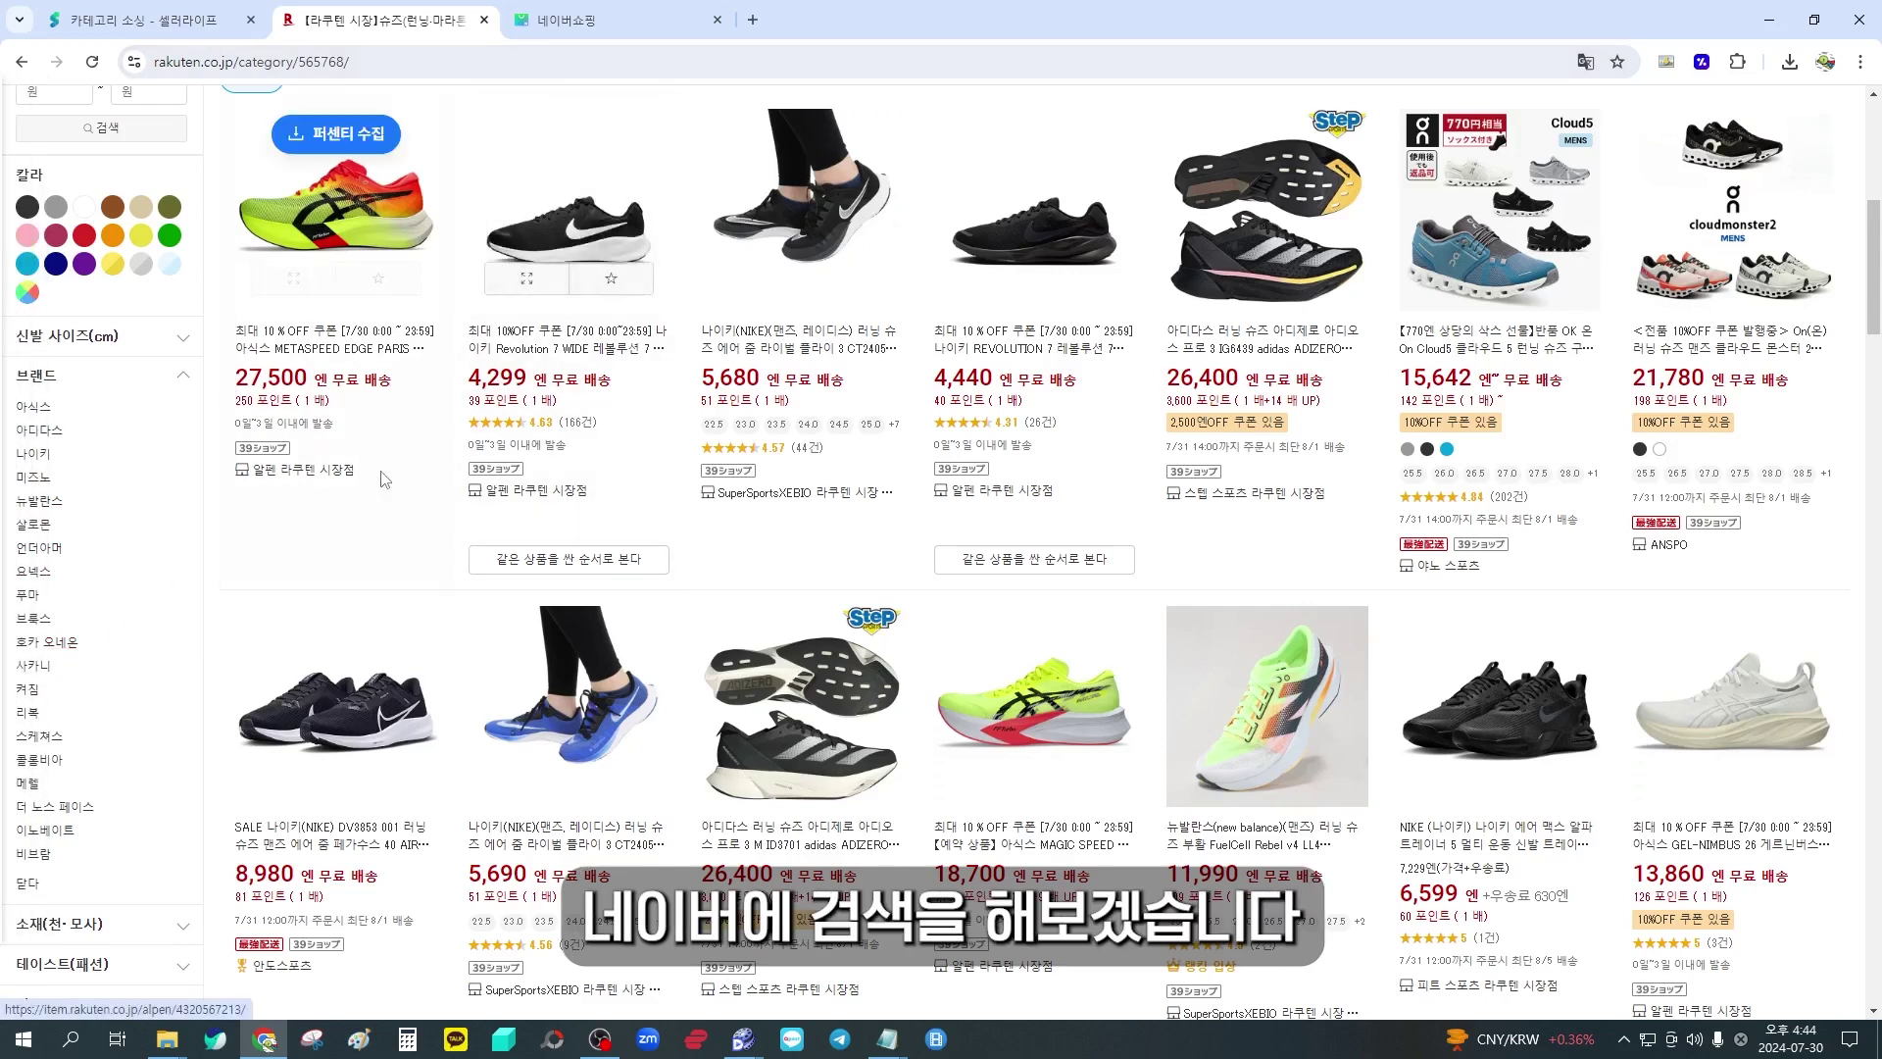
Switch to Naver Shopping and search for the brand 써코니
click(618, 20)
click(607, 149)
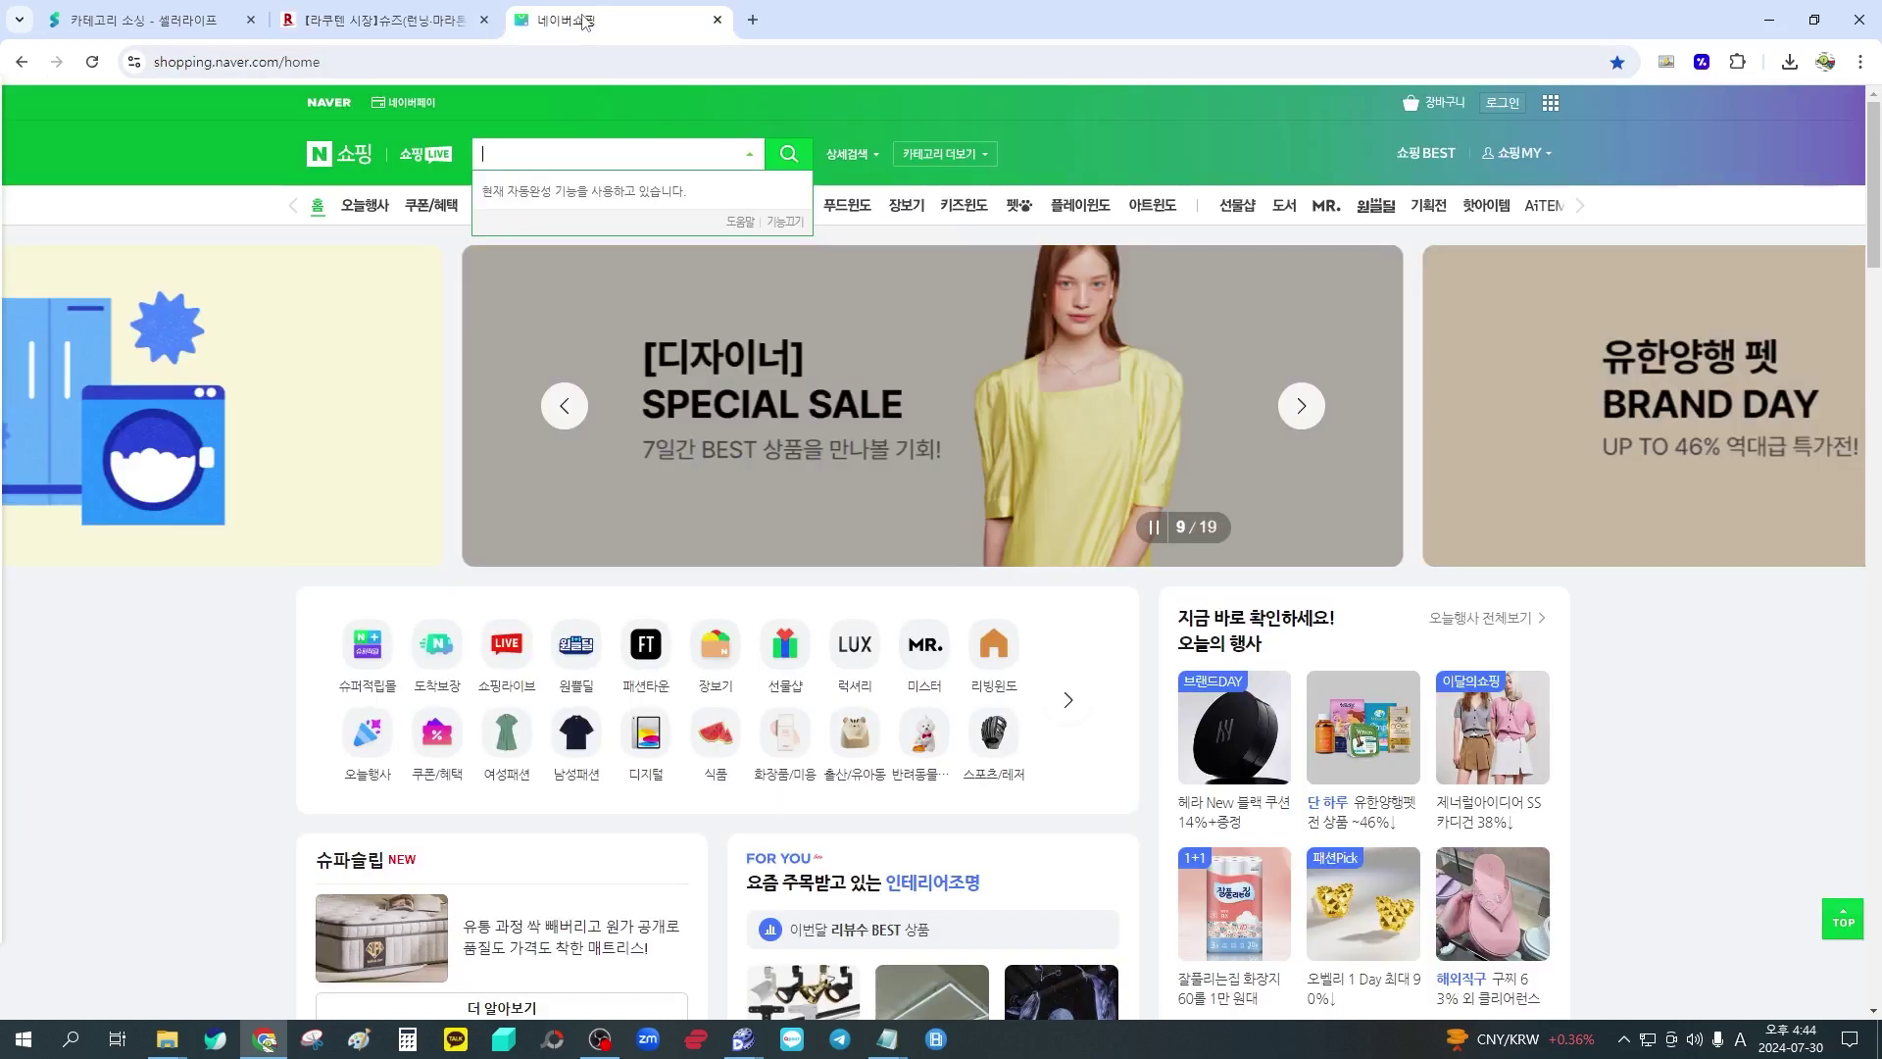
text(써코니)
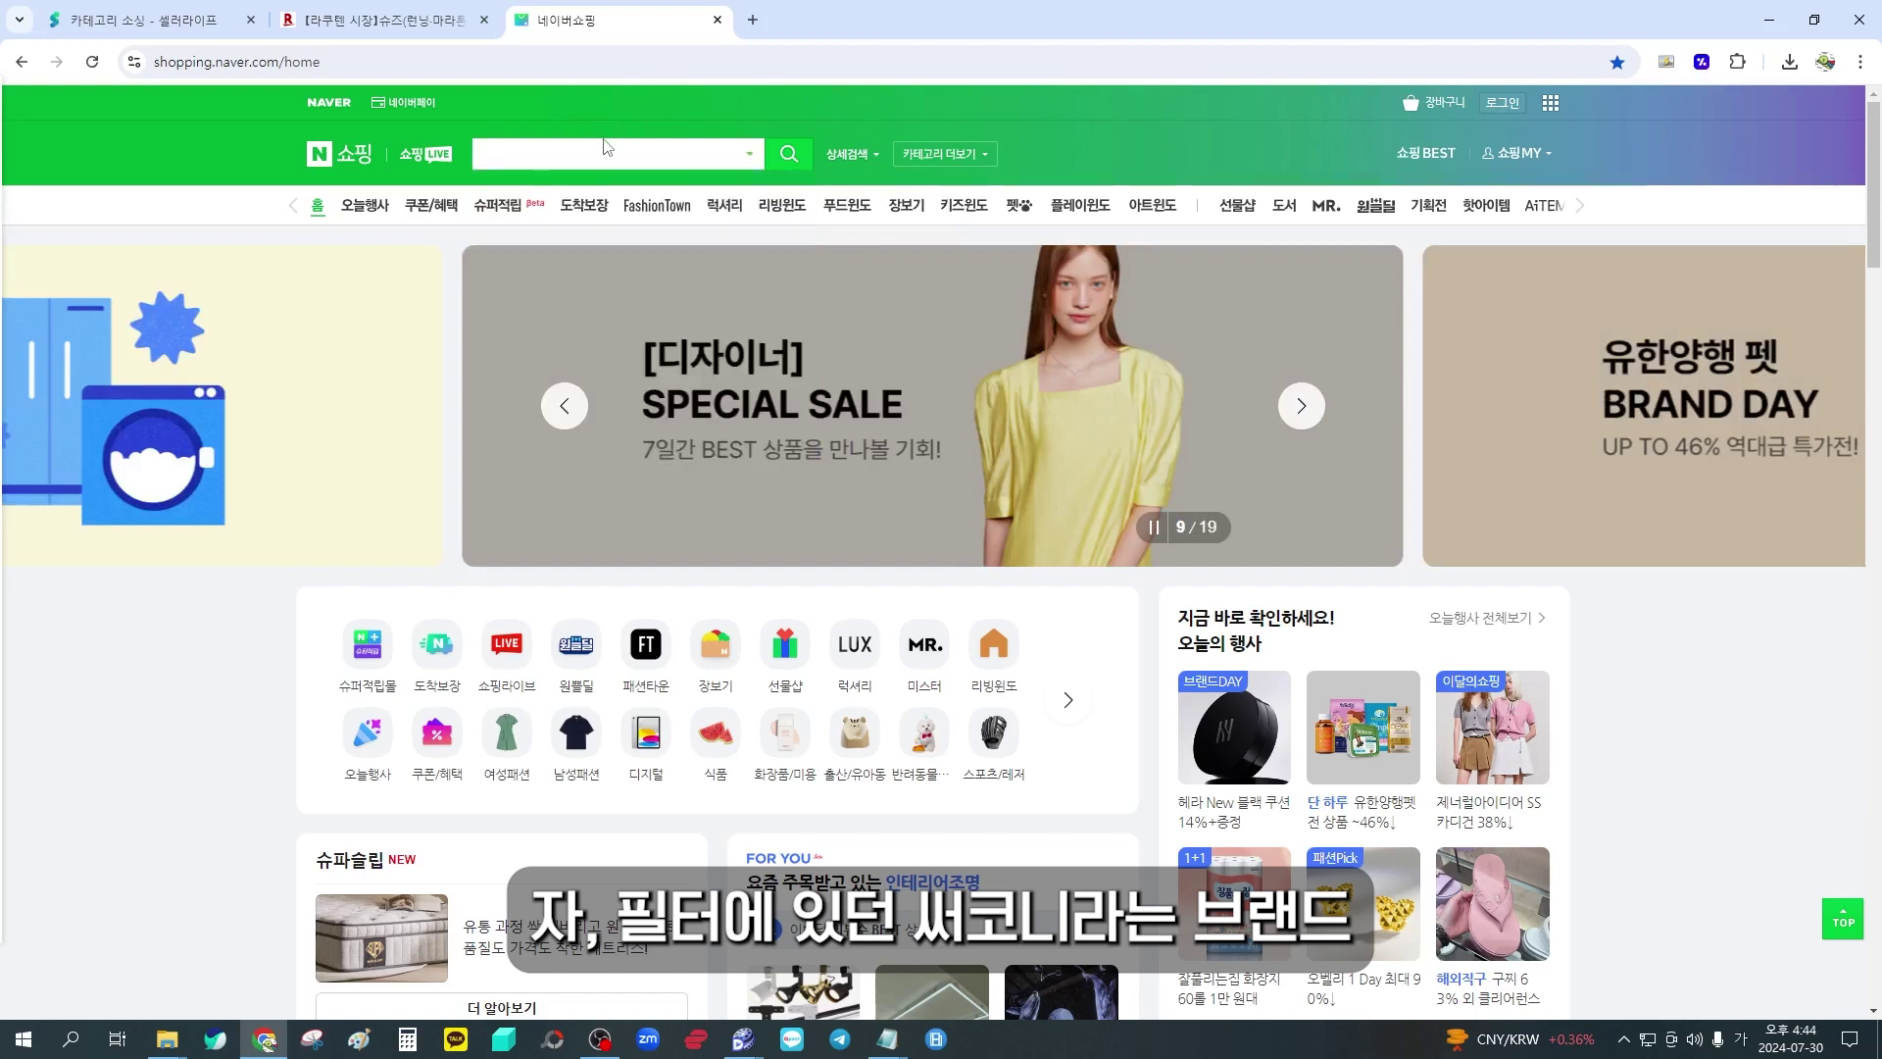
key(Return)
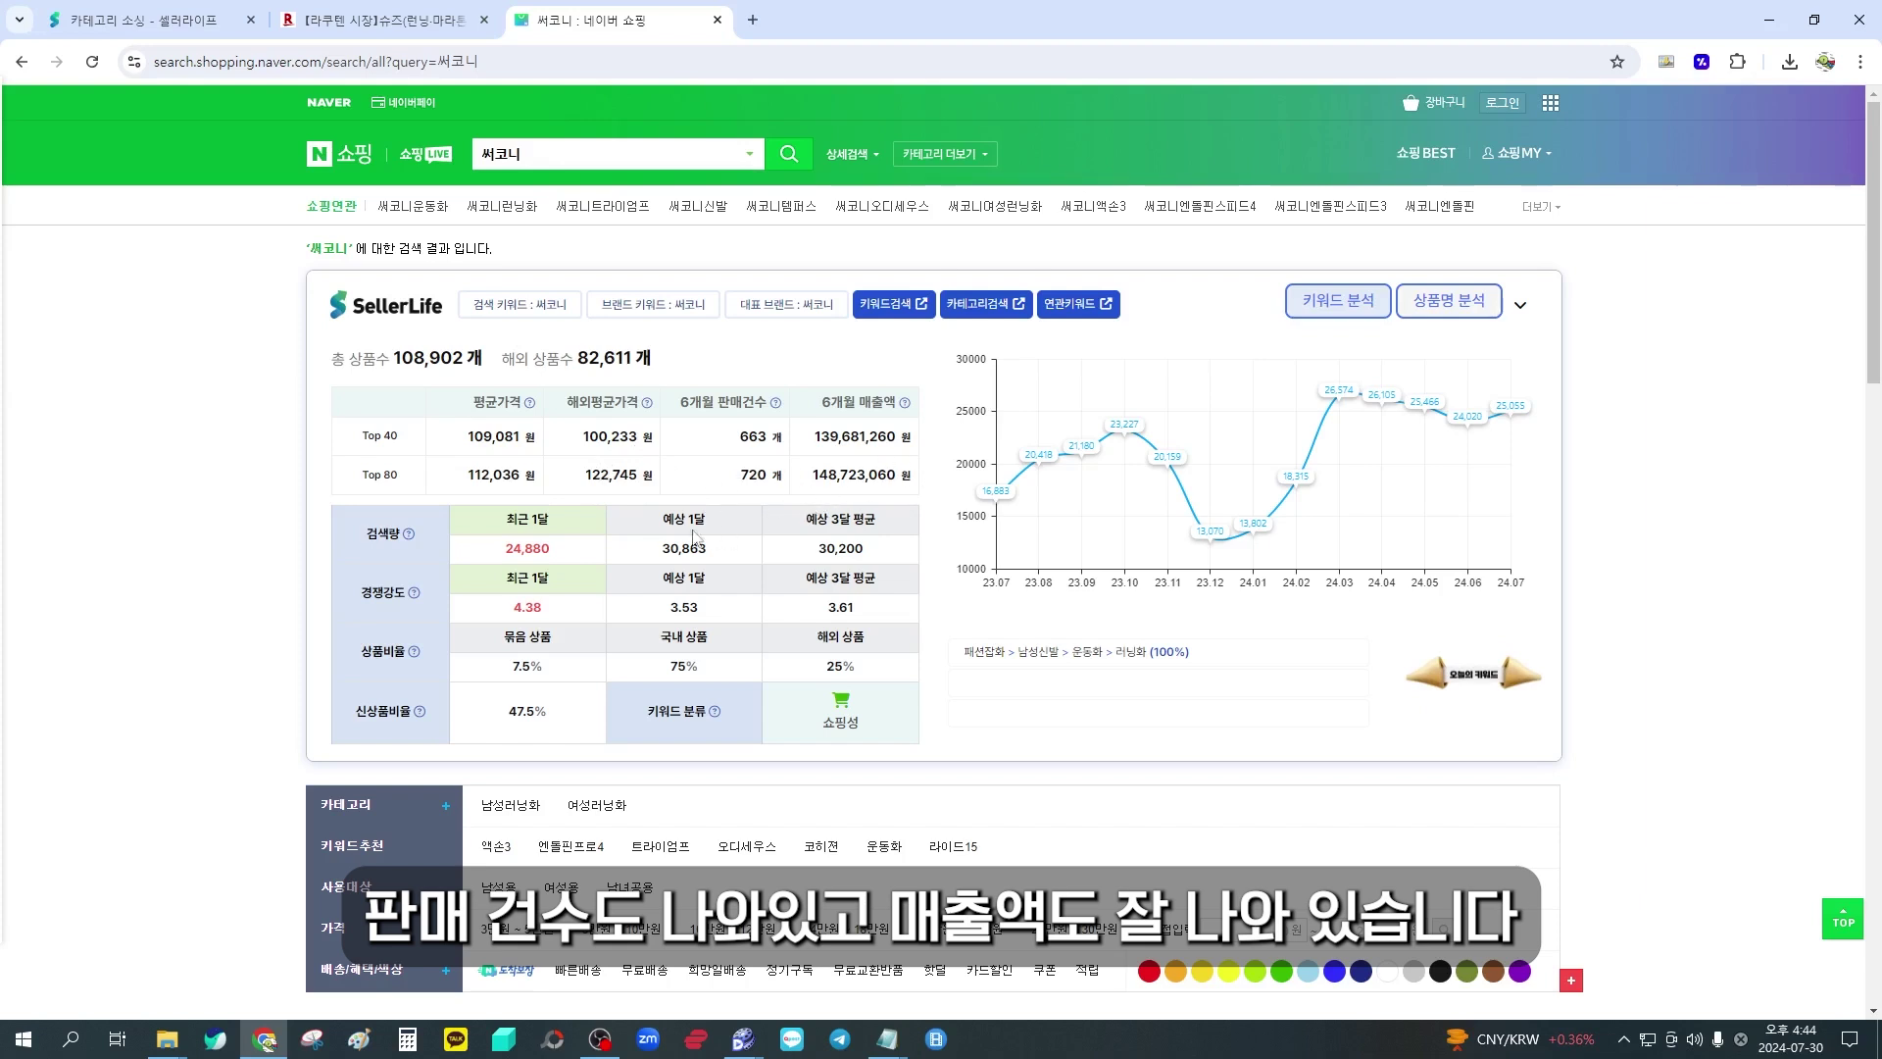
Examine the SellerLife keyword statistics for 써코니 and the product listings below them
scroll(711, 539, down, 1)
scroll(679, 477, down, 1)
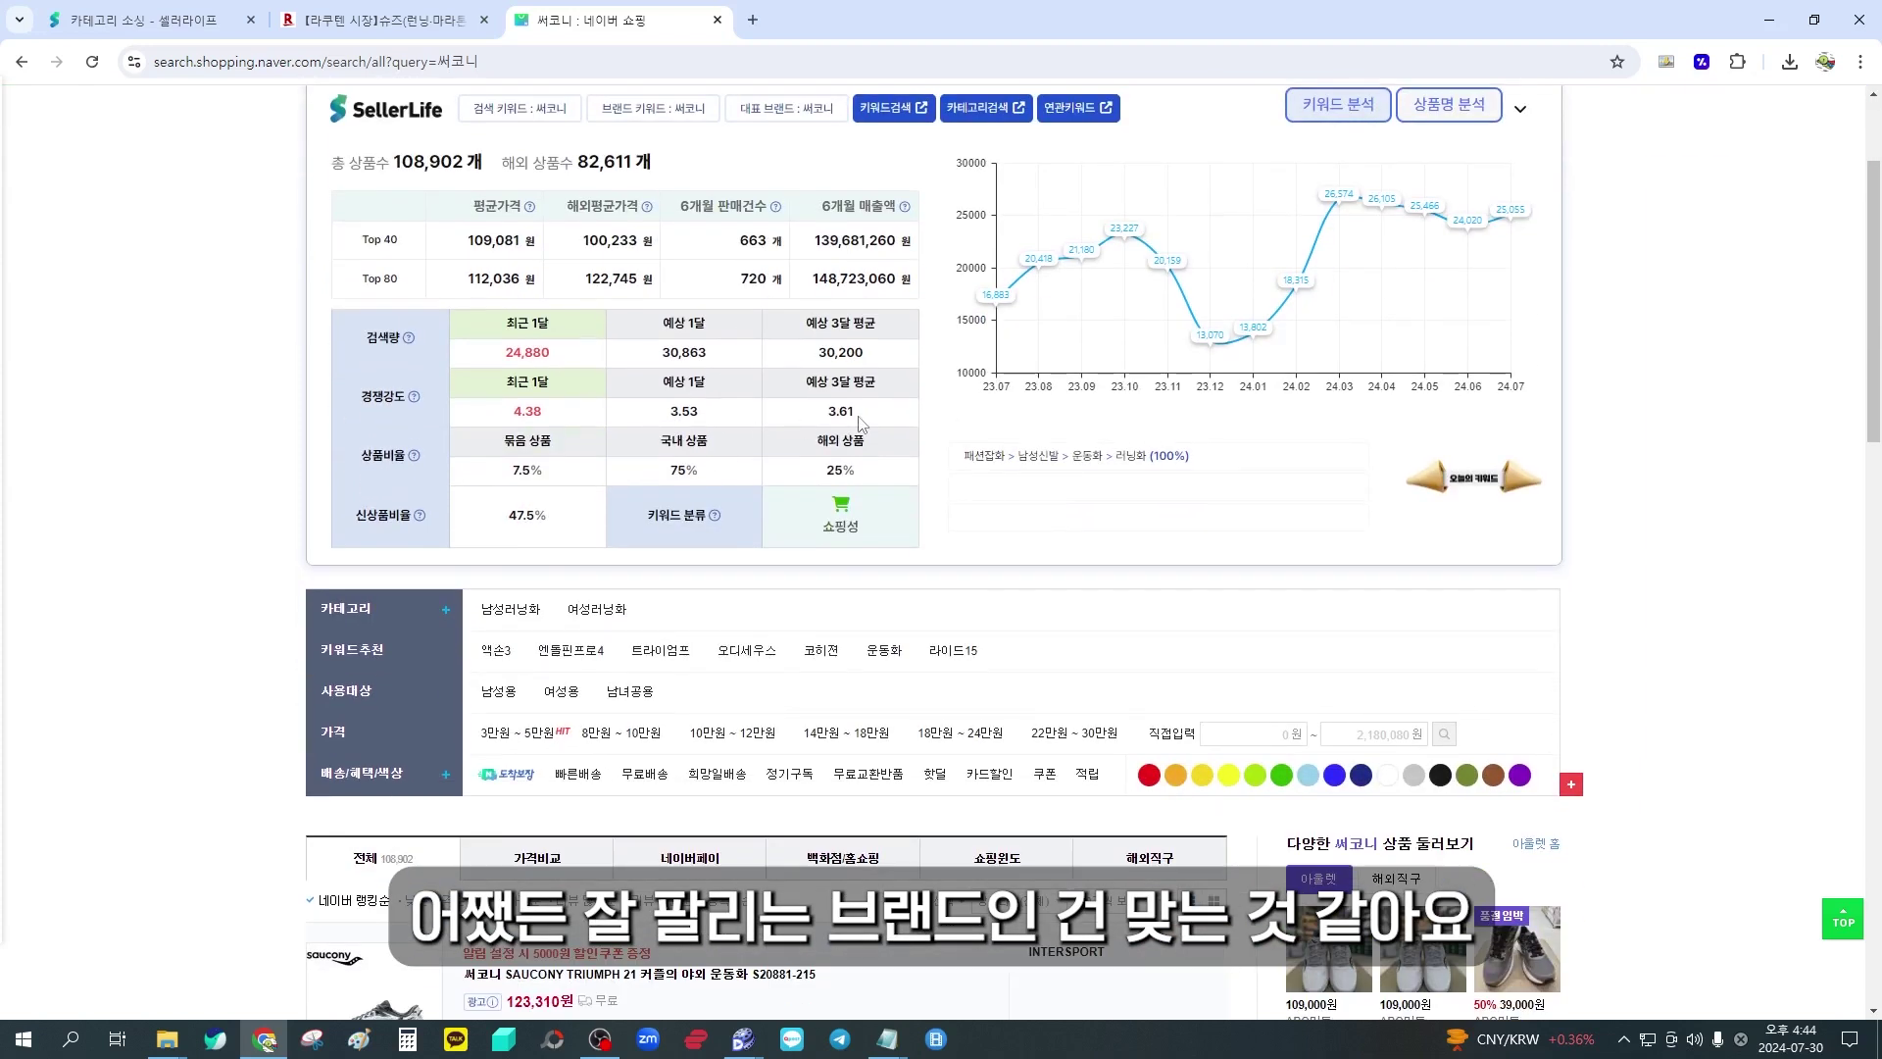
scroll(821, 419, down, 1)
scroll(822, 420, down, 4)
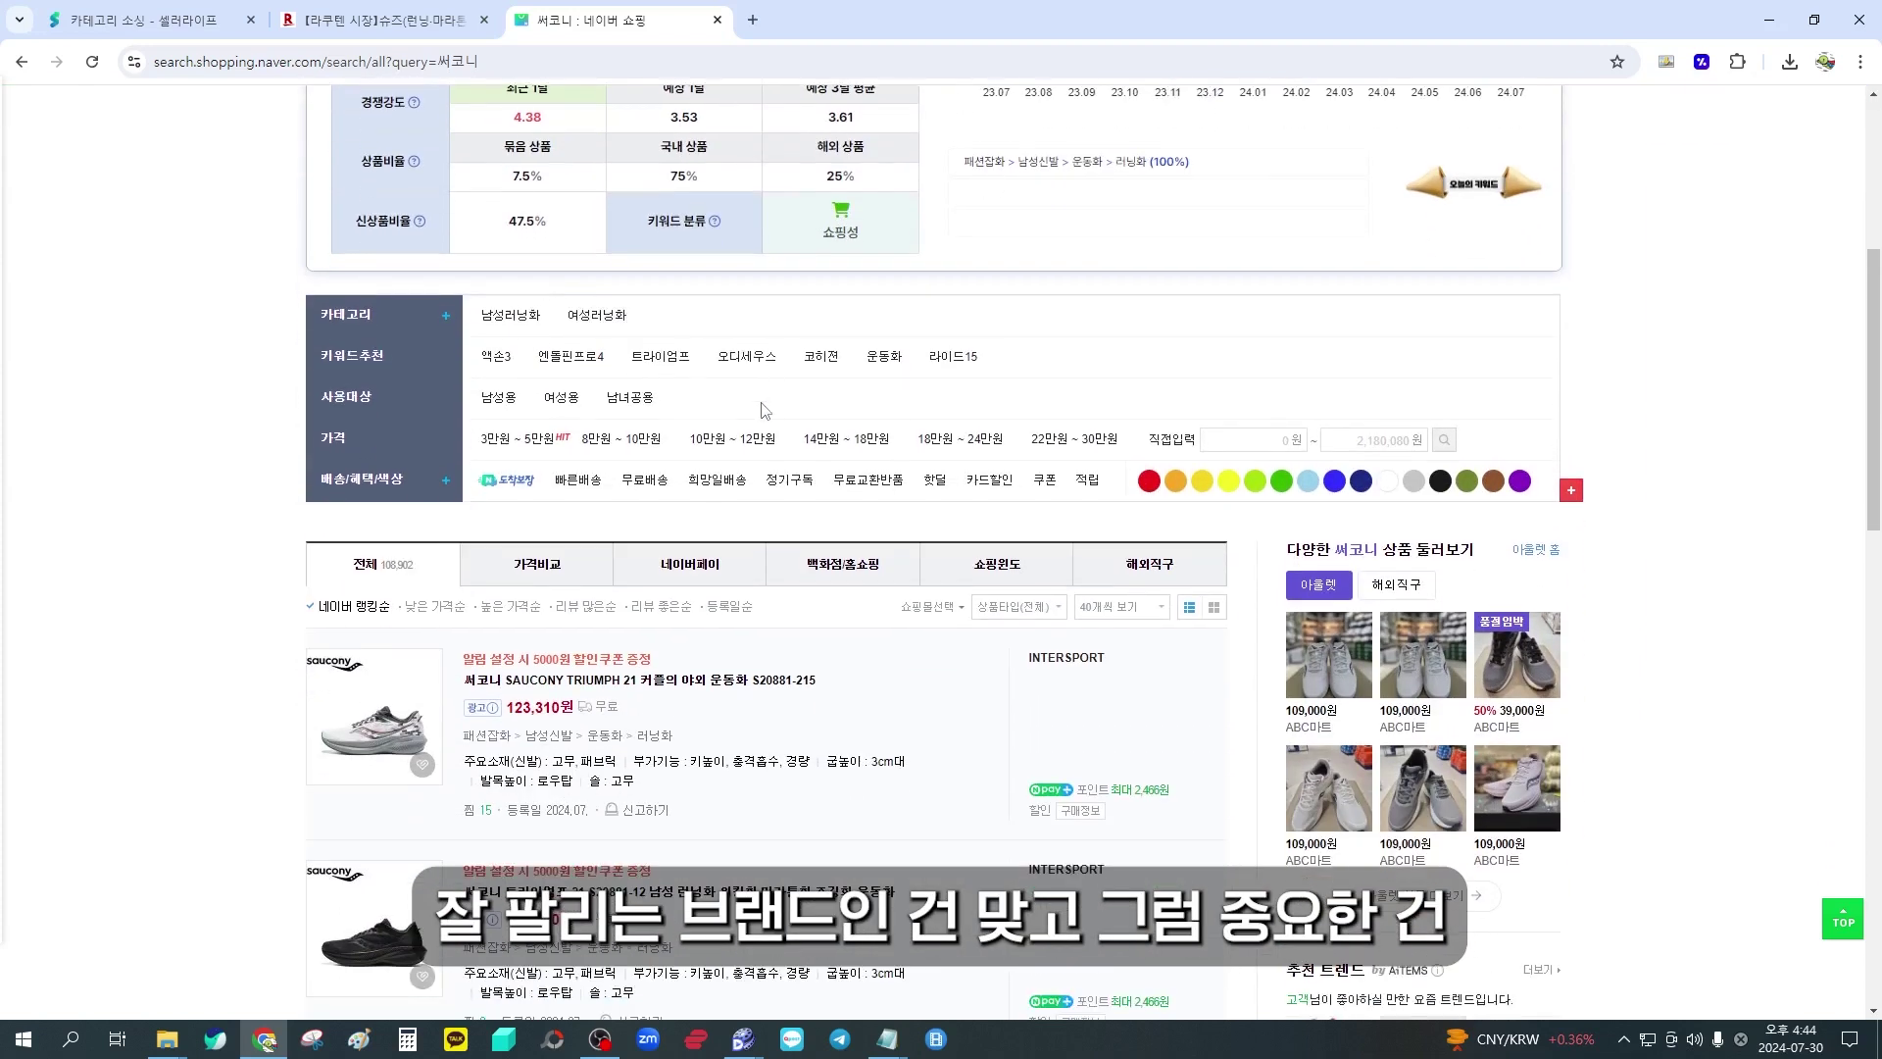
scroll(802, 410, down, 7)
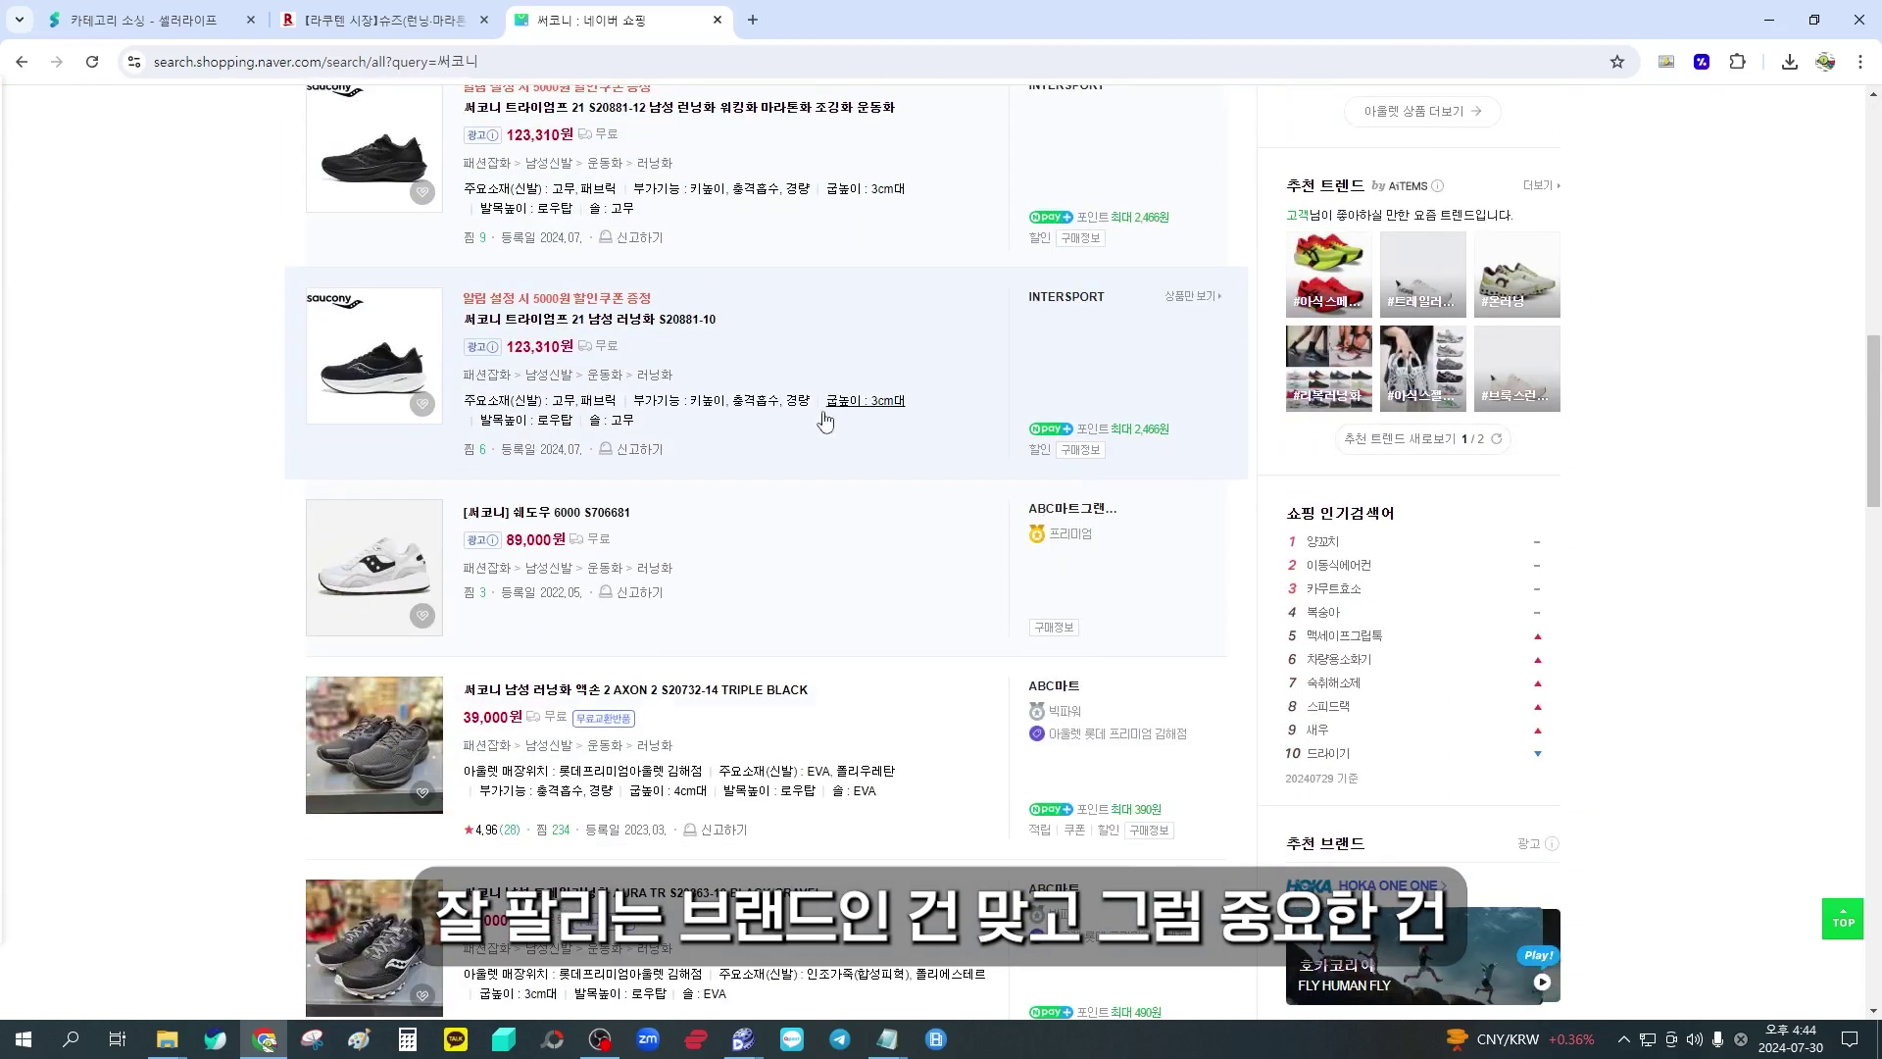
scroll(825, 387, up, 7)
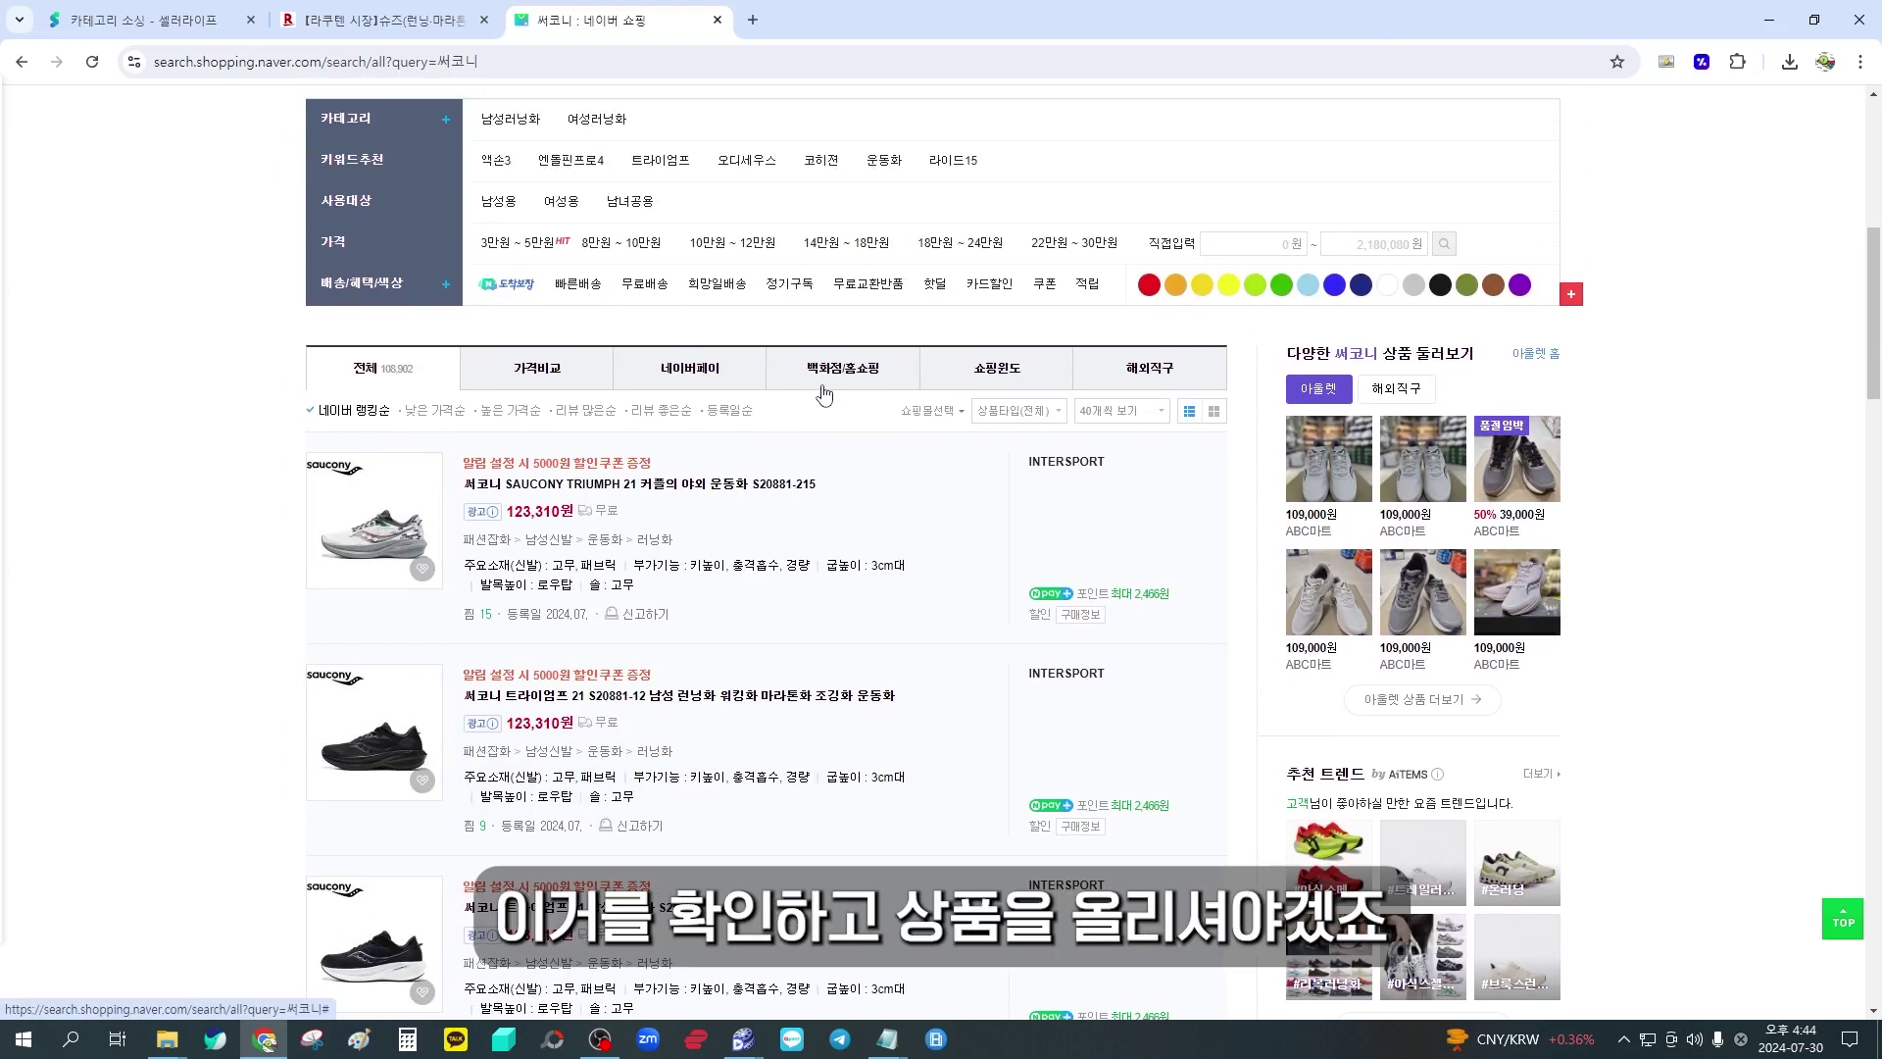
Limit the 써코니 results to overseas direct purchase (해외직구) and examine the listings for sellers shipping from Japan
click(1169, 370)
scroll(219, 433, down, 3)
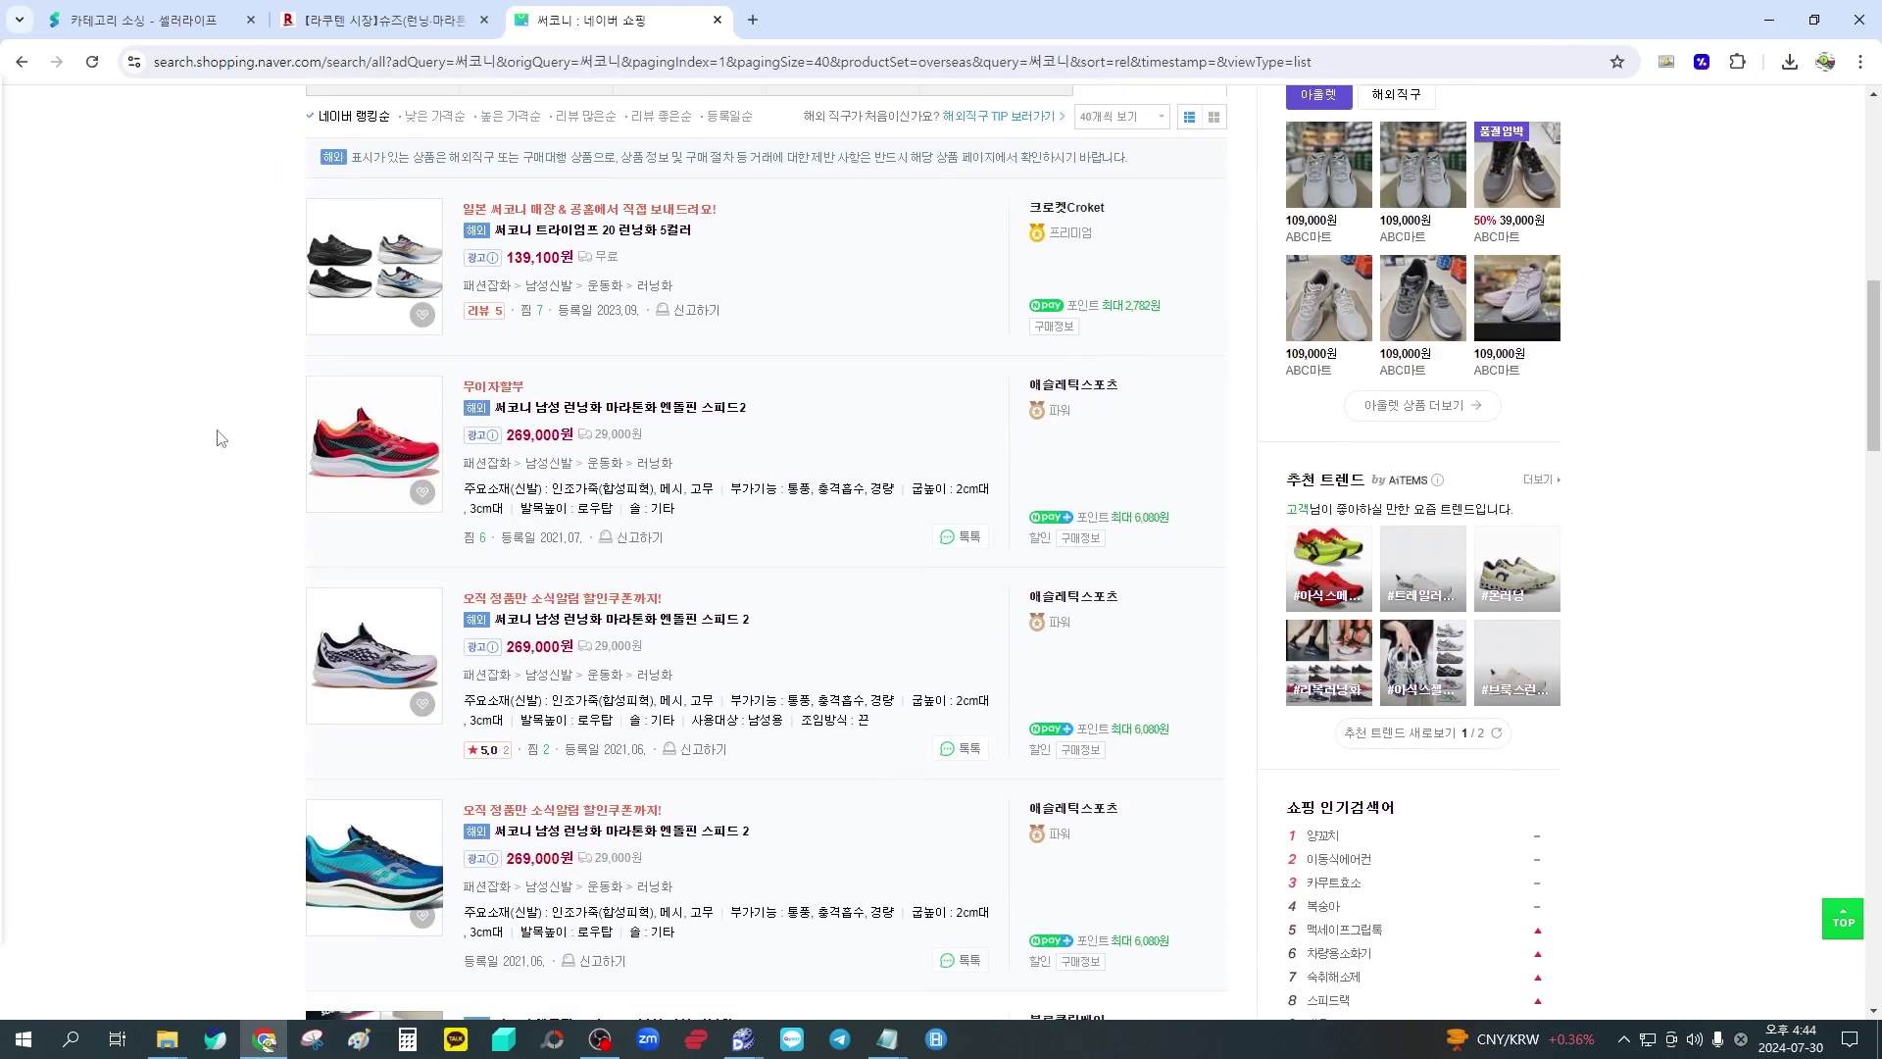
scroll(218, 439, down, 5)
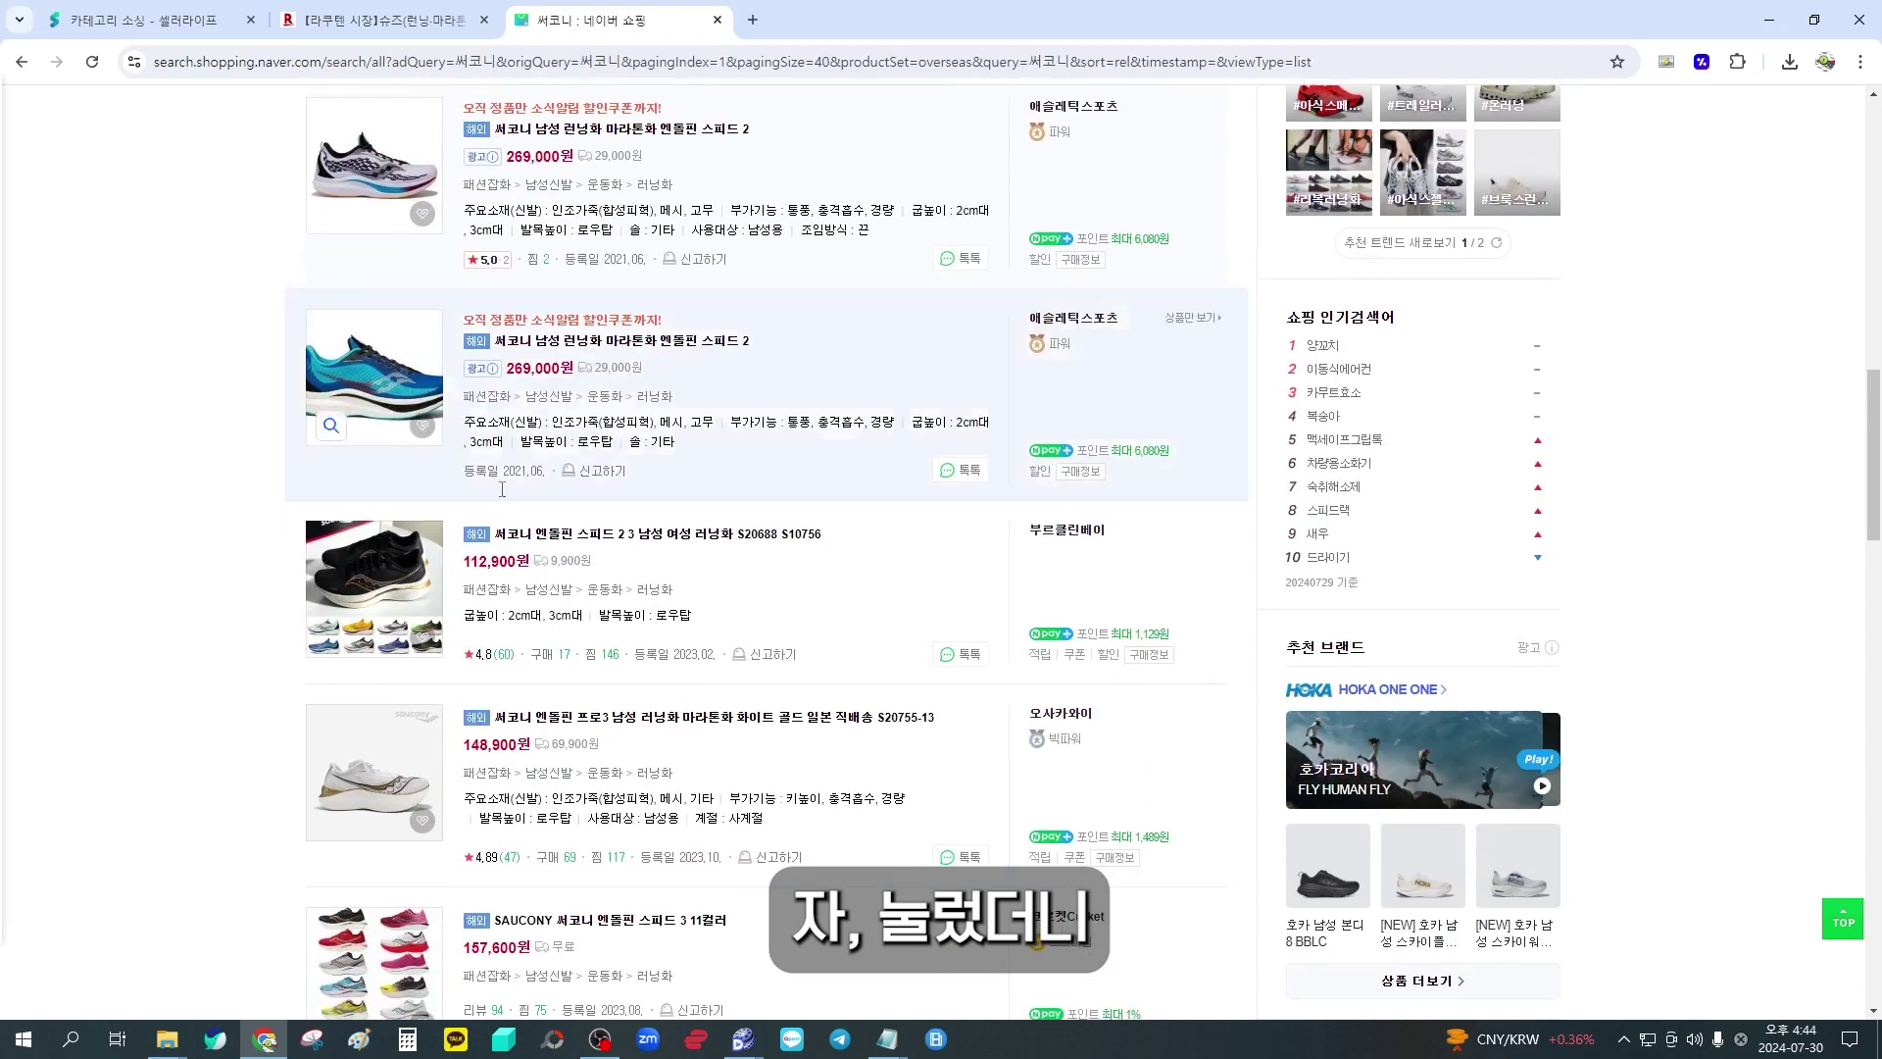
scroll(796, 413, down, 1)
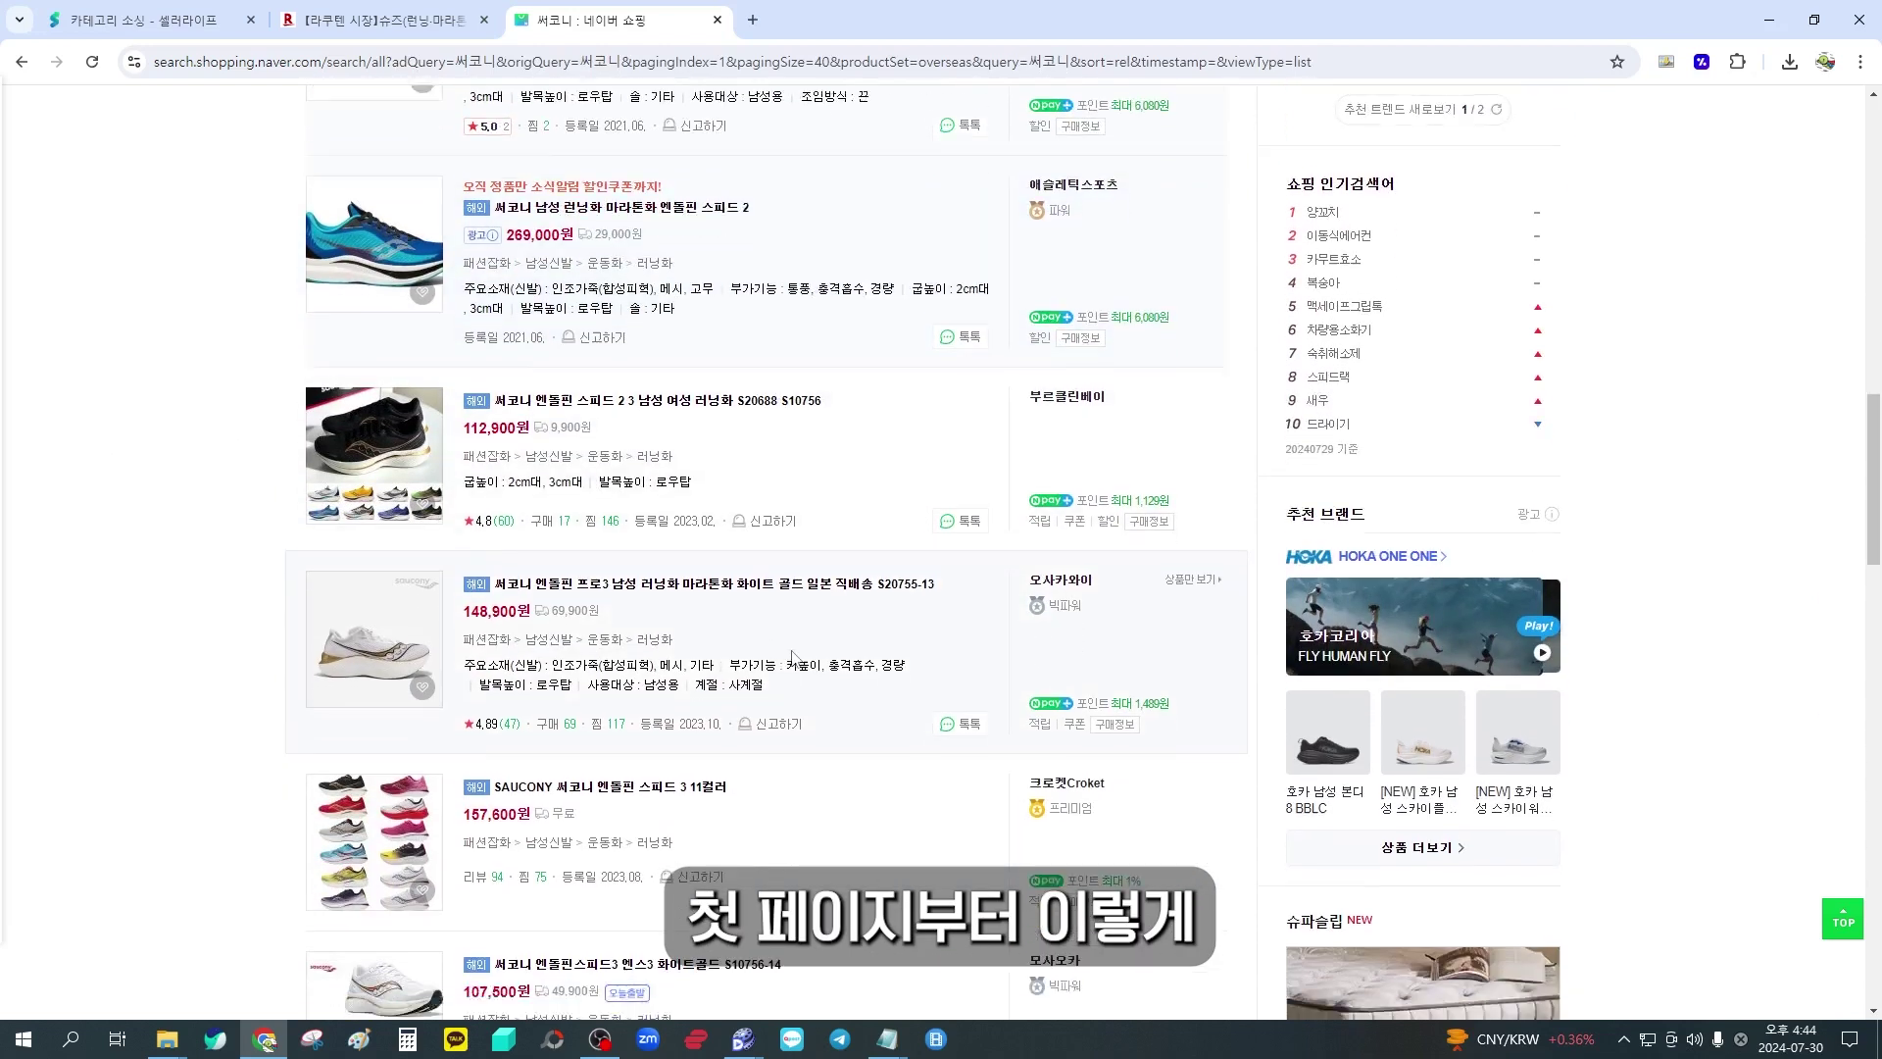
scroll(792, 657, down, 1)
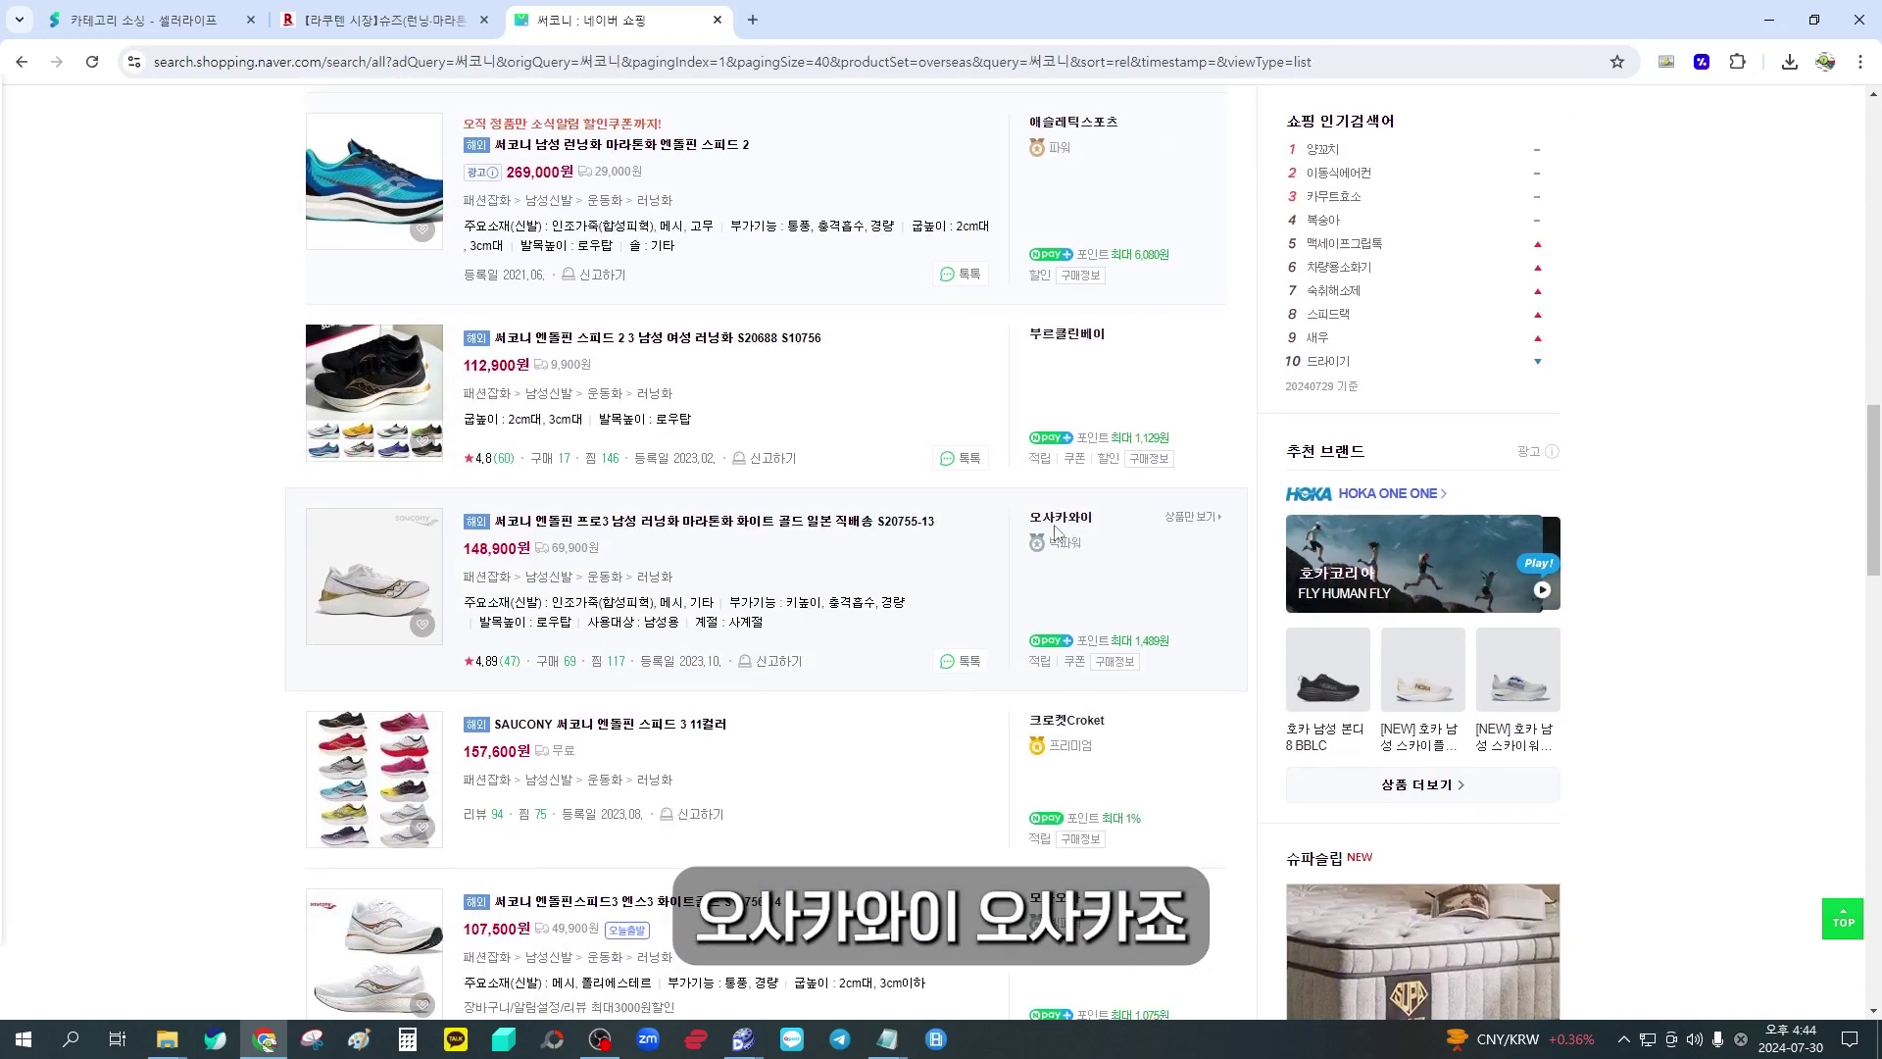
scroll(1068, 490, down, 5)
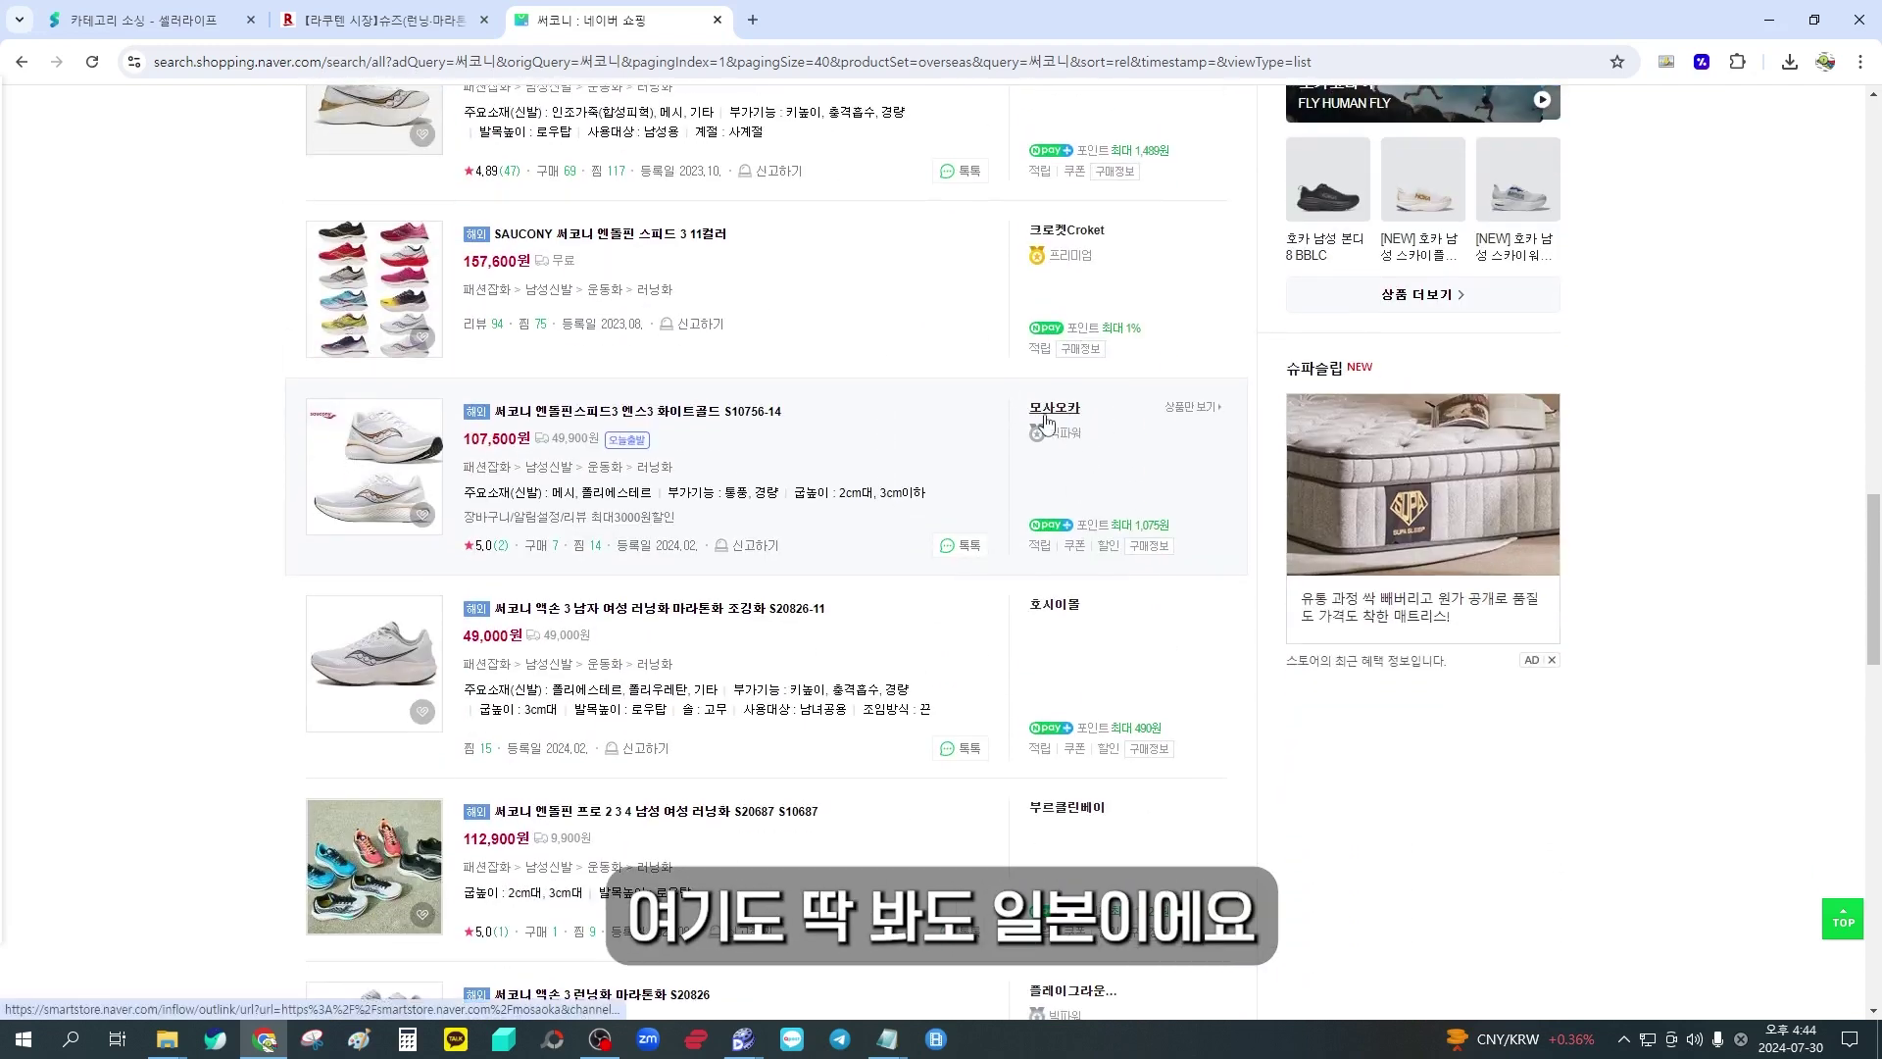
scroll(1046, 423, down, 2)
scroll(935, 474, down, 2)
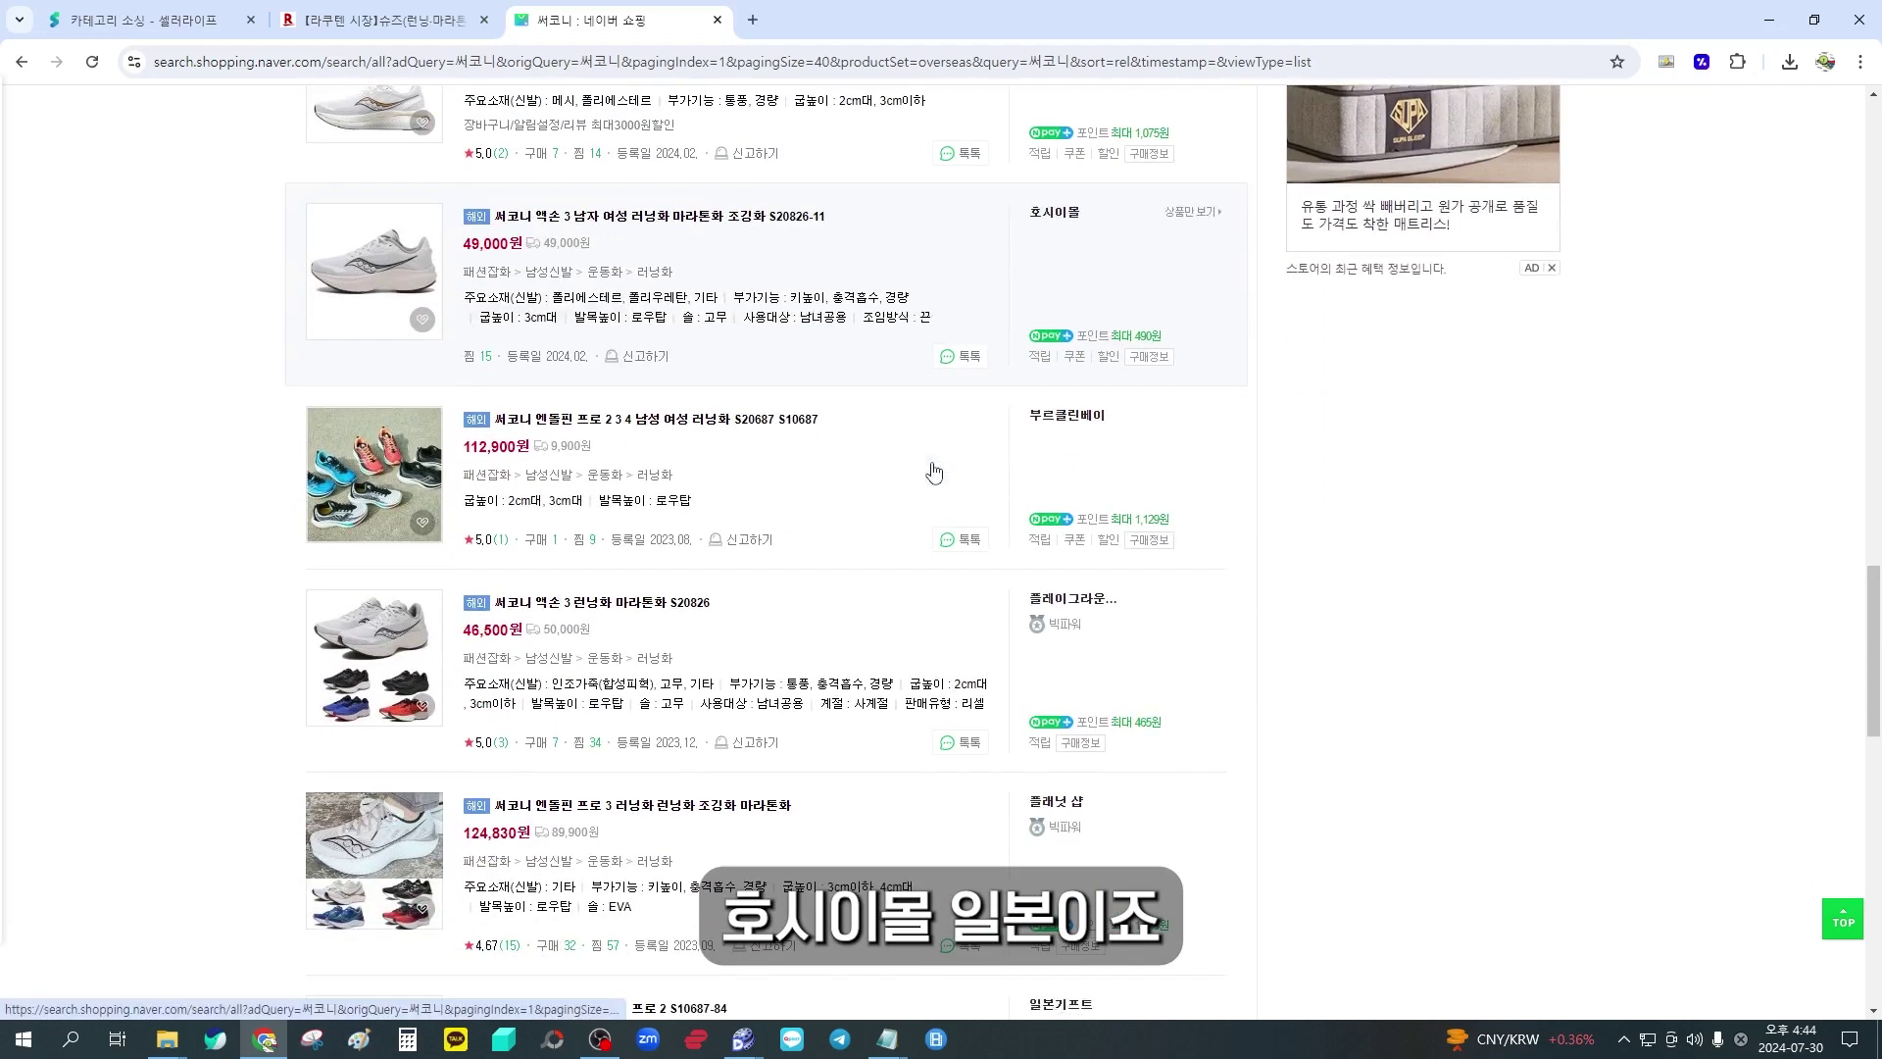
scroll(935, 474, down, 5)
scroll(1127, 580, down, 3)
scroll(1126, 580, down, 5)
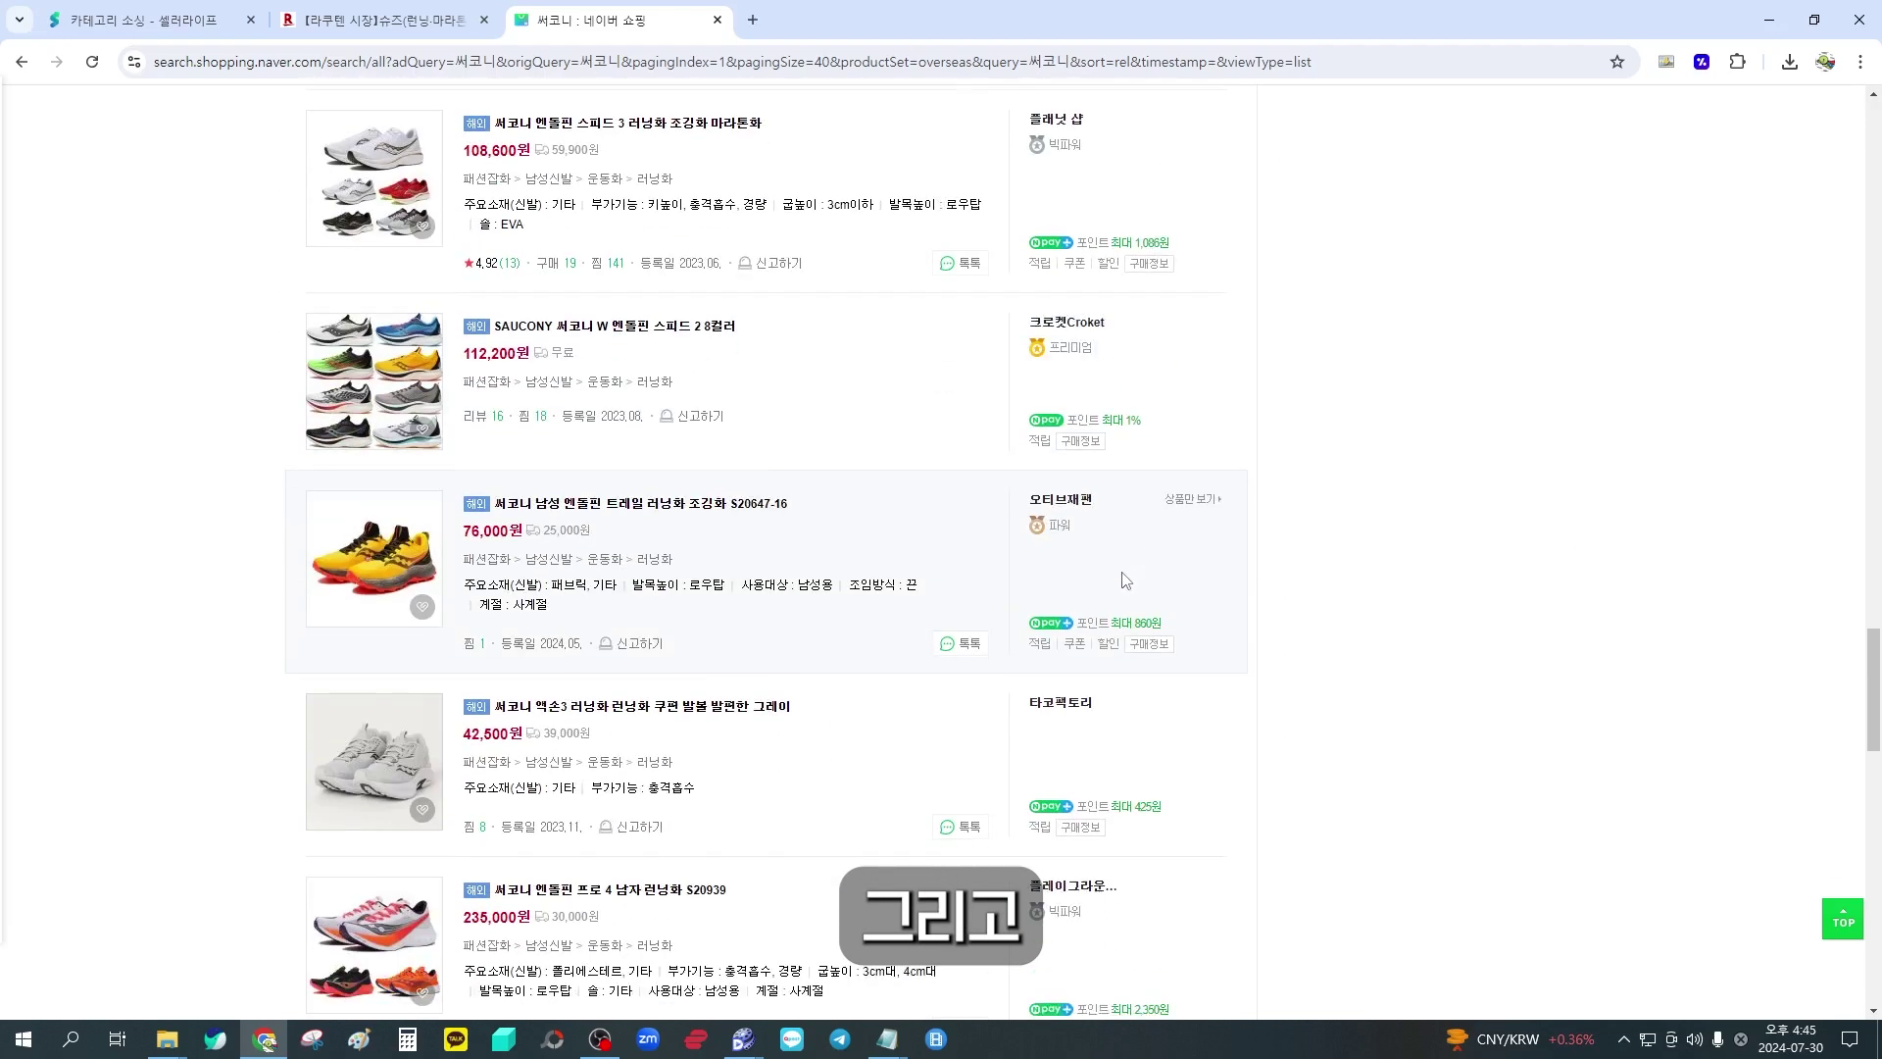
scroll(1067, 551, down, 2)
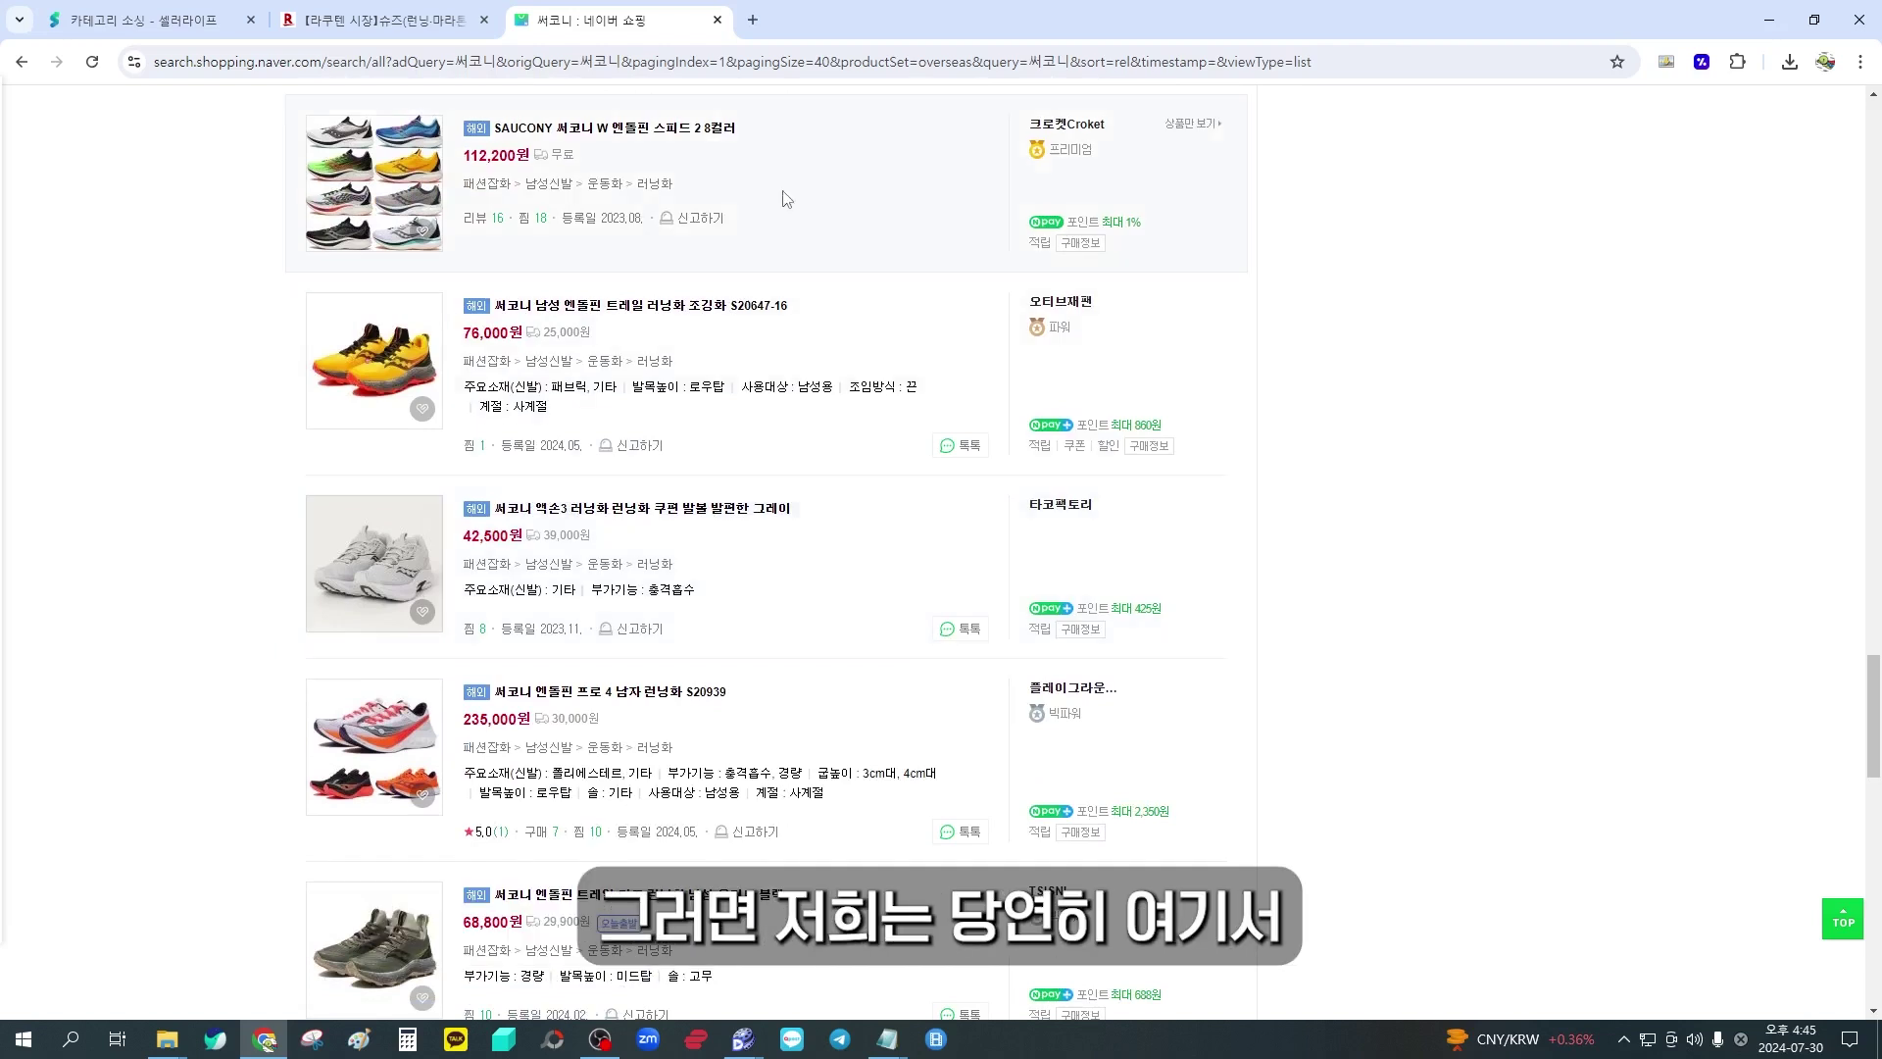
Return to Rakuten, filter the running shoes by the Saucony brand (사카니), and browse the resulting products
click(386, 30)
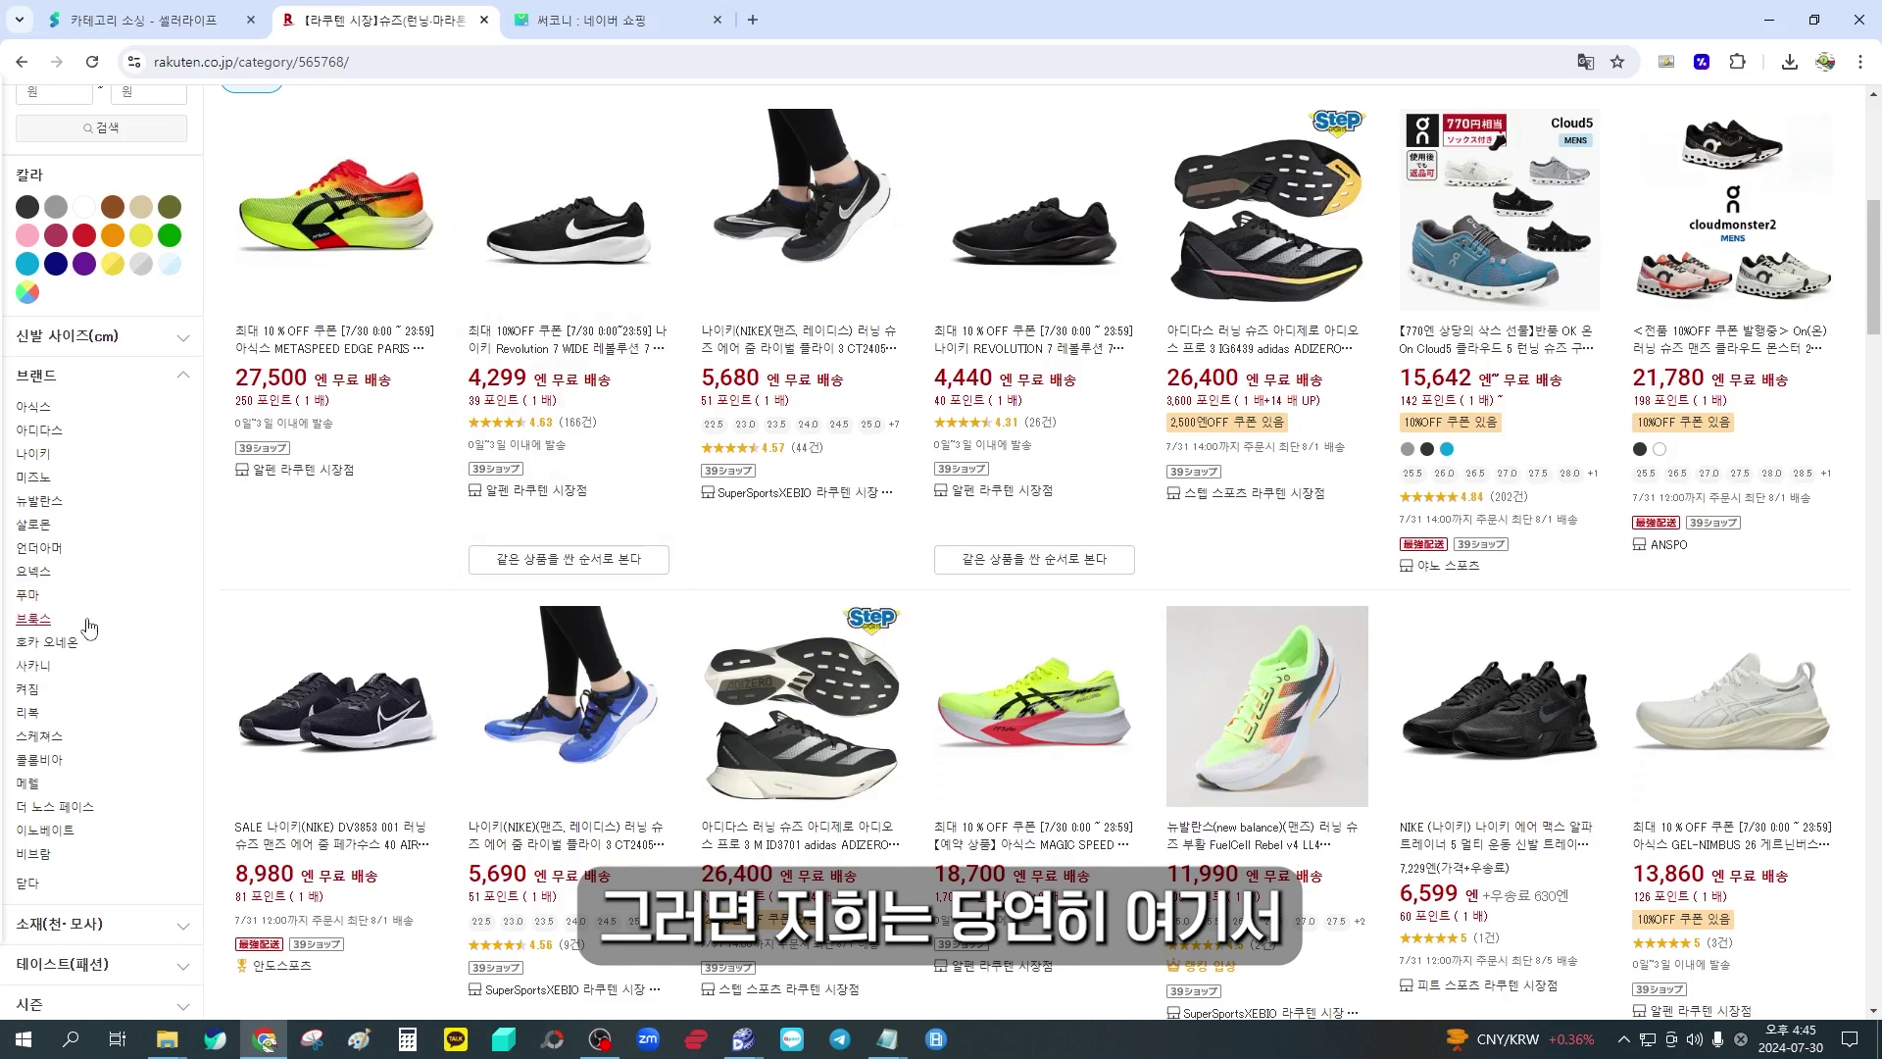
click(54, 669)
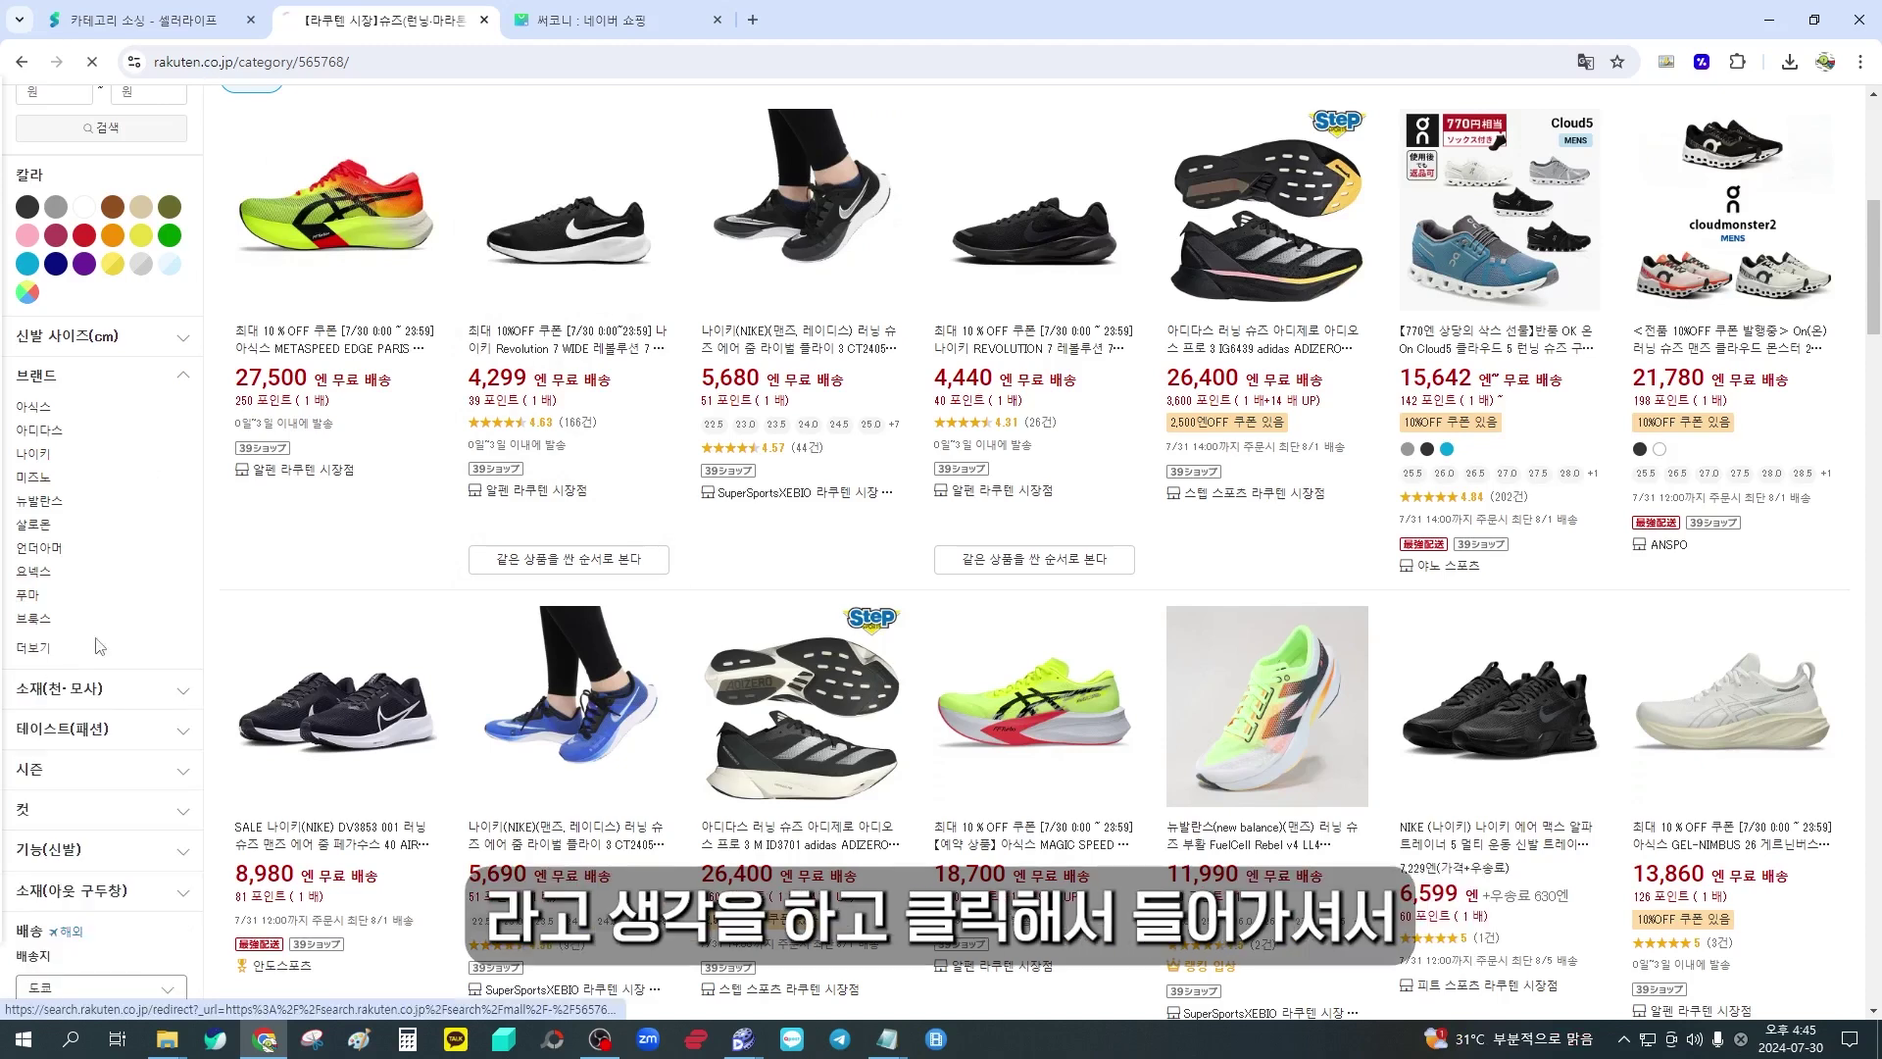
scroll(798, 324, down, 3)
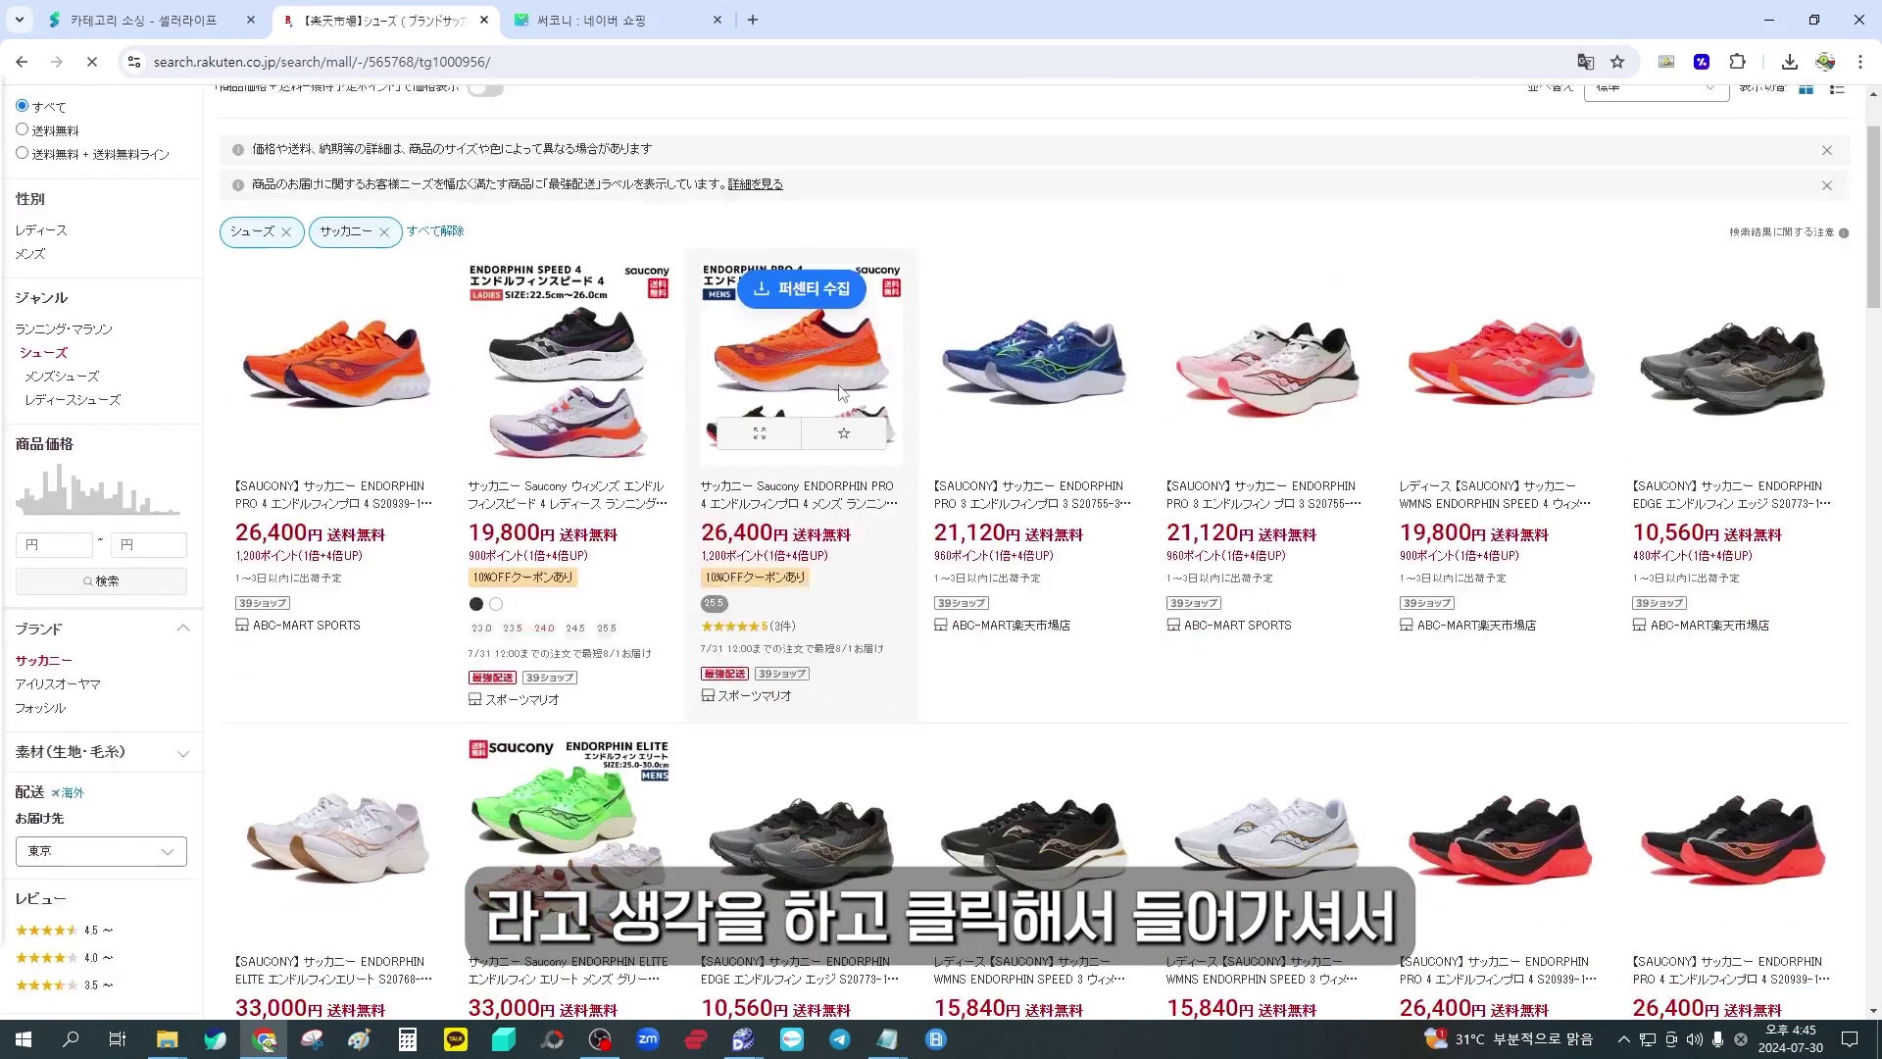
scroll(1225, 490, down, 2)
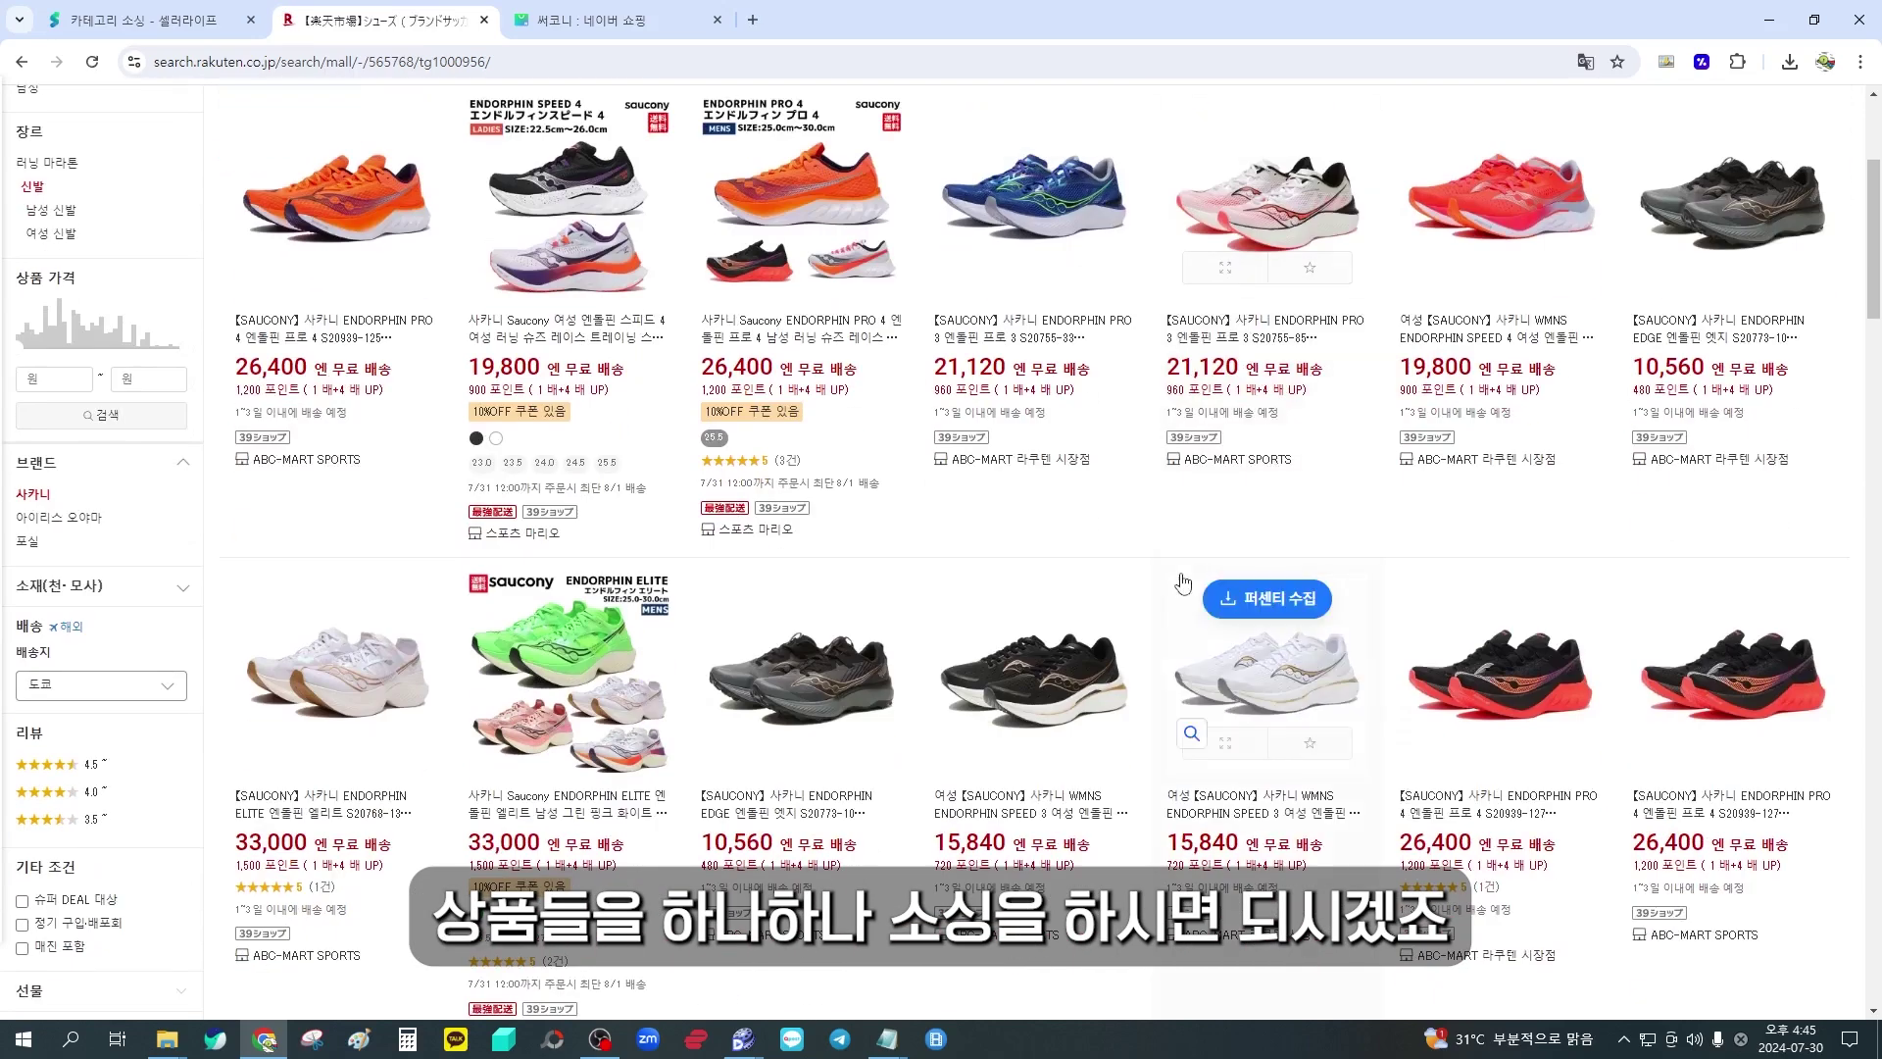
scroll(1082, 538, down, 2)
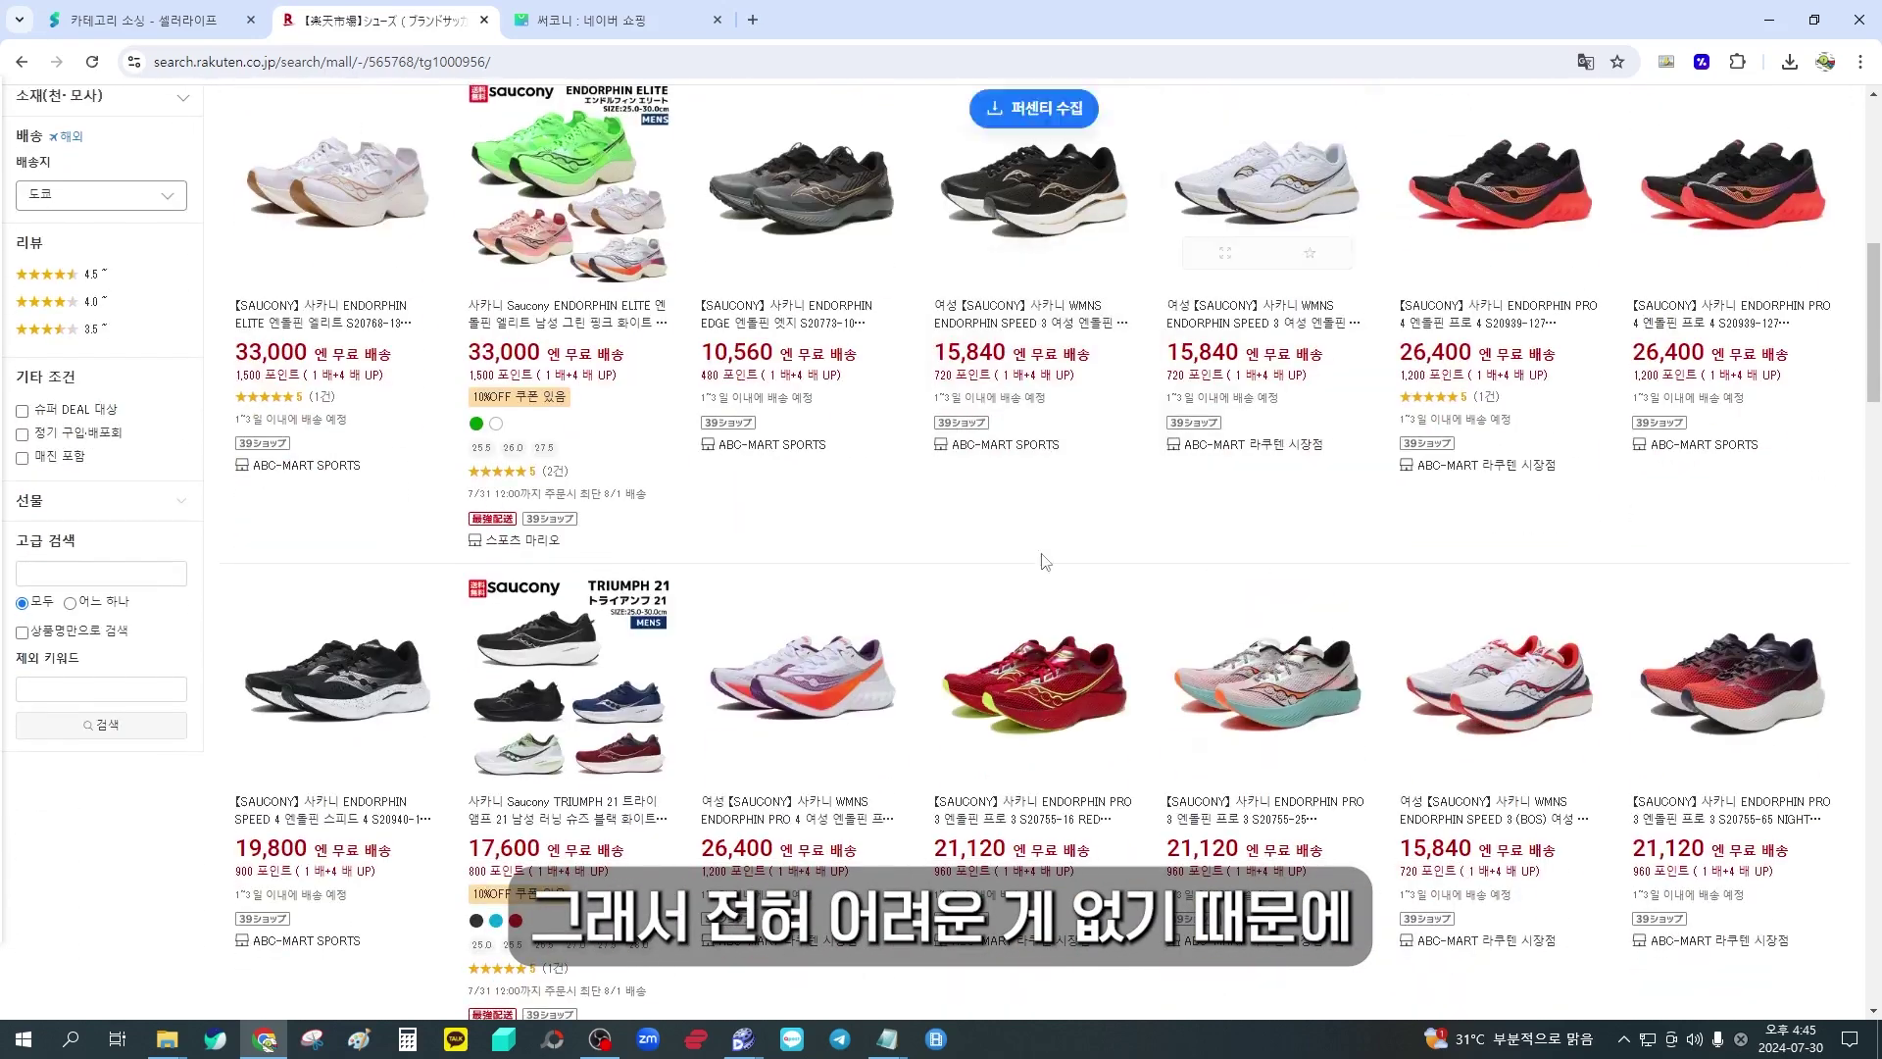
scroll(1079, 539, up, 4)
scroll(1054, 564, up, 3)
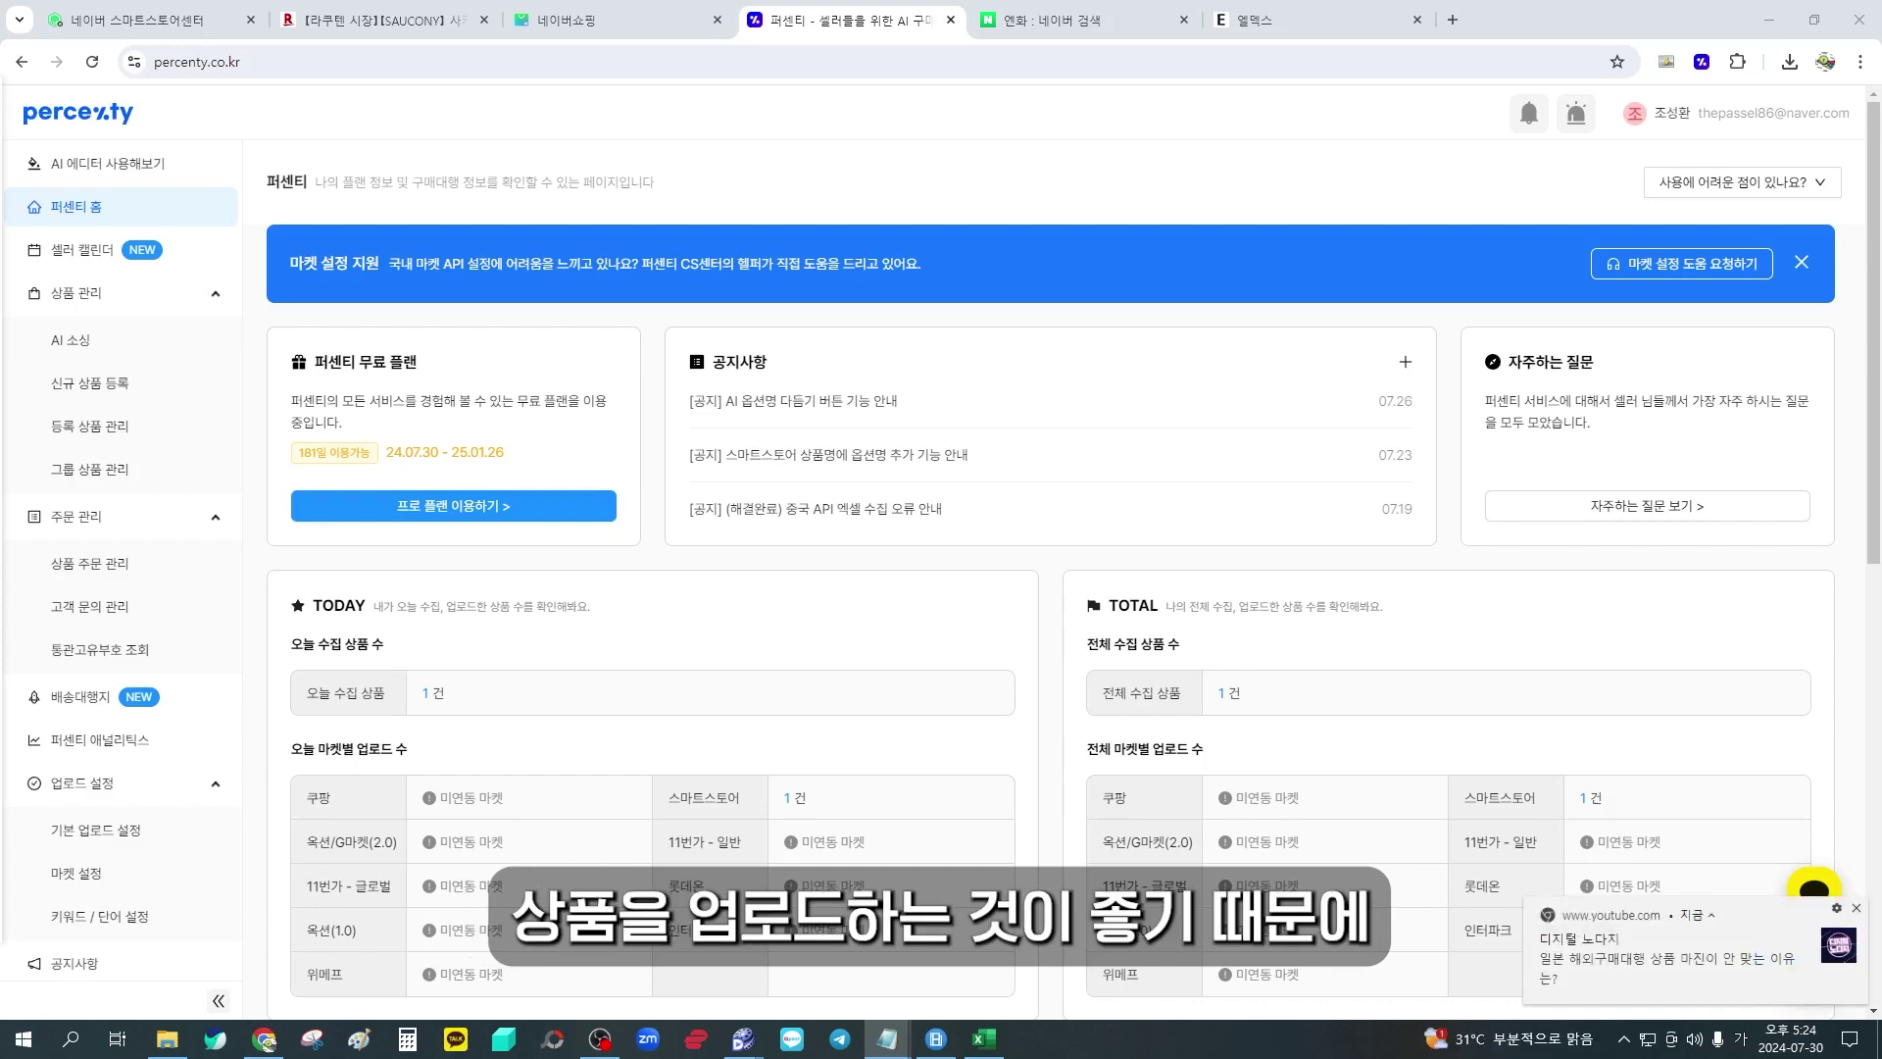
Dismiss the YouTube notification and switch to the Japan margin calculator workbook in Excel
click(1855, 910)
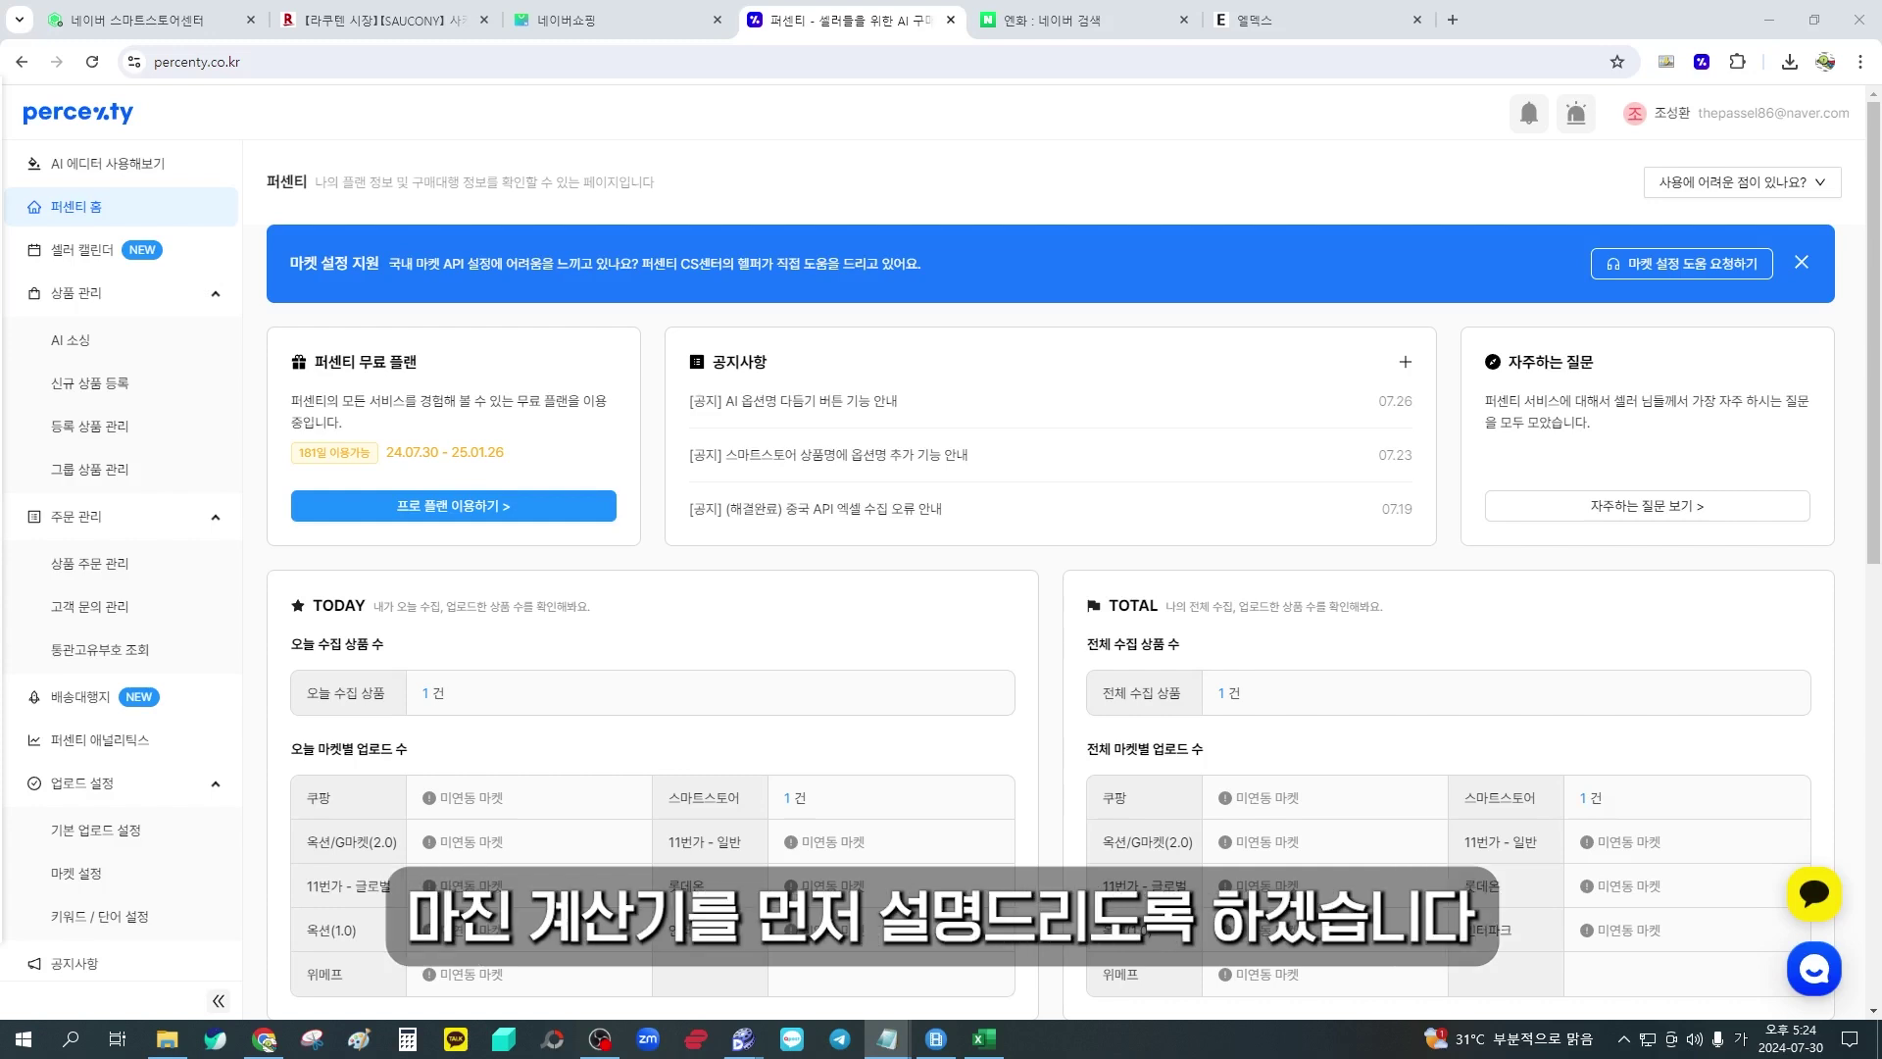
click(984, 1038)
click(1240, 701)
Select the selling price (판매가격) cell B6 in the direct-payment margin (직접결제 마진) table
key(Up)
key(Up)
key(Up)
key(Up)
key(Up)
key(Up)
key(Up)
key(Up)
key(Up)
key(Up)
key(Up)
key(Up)
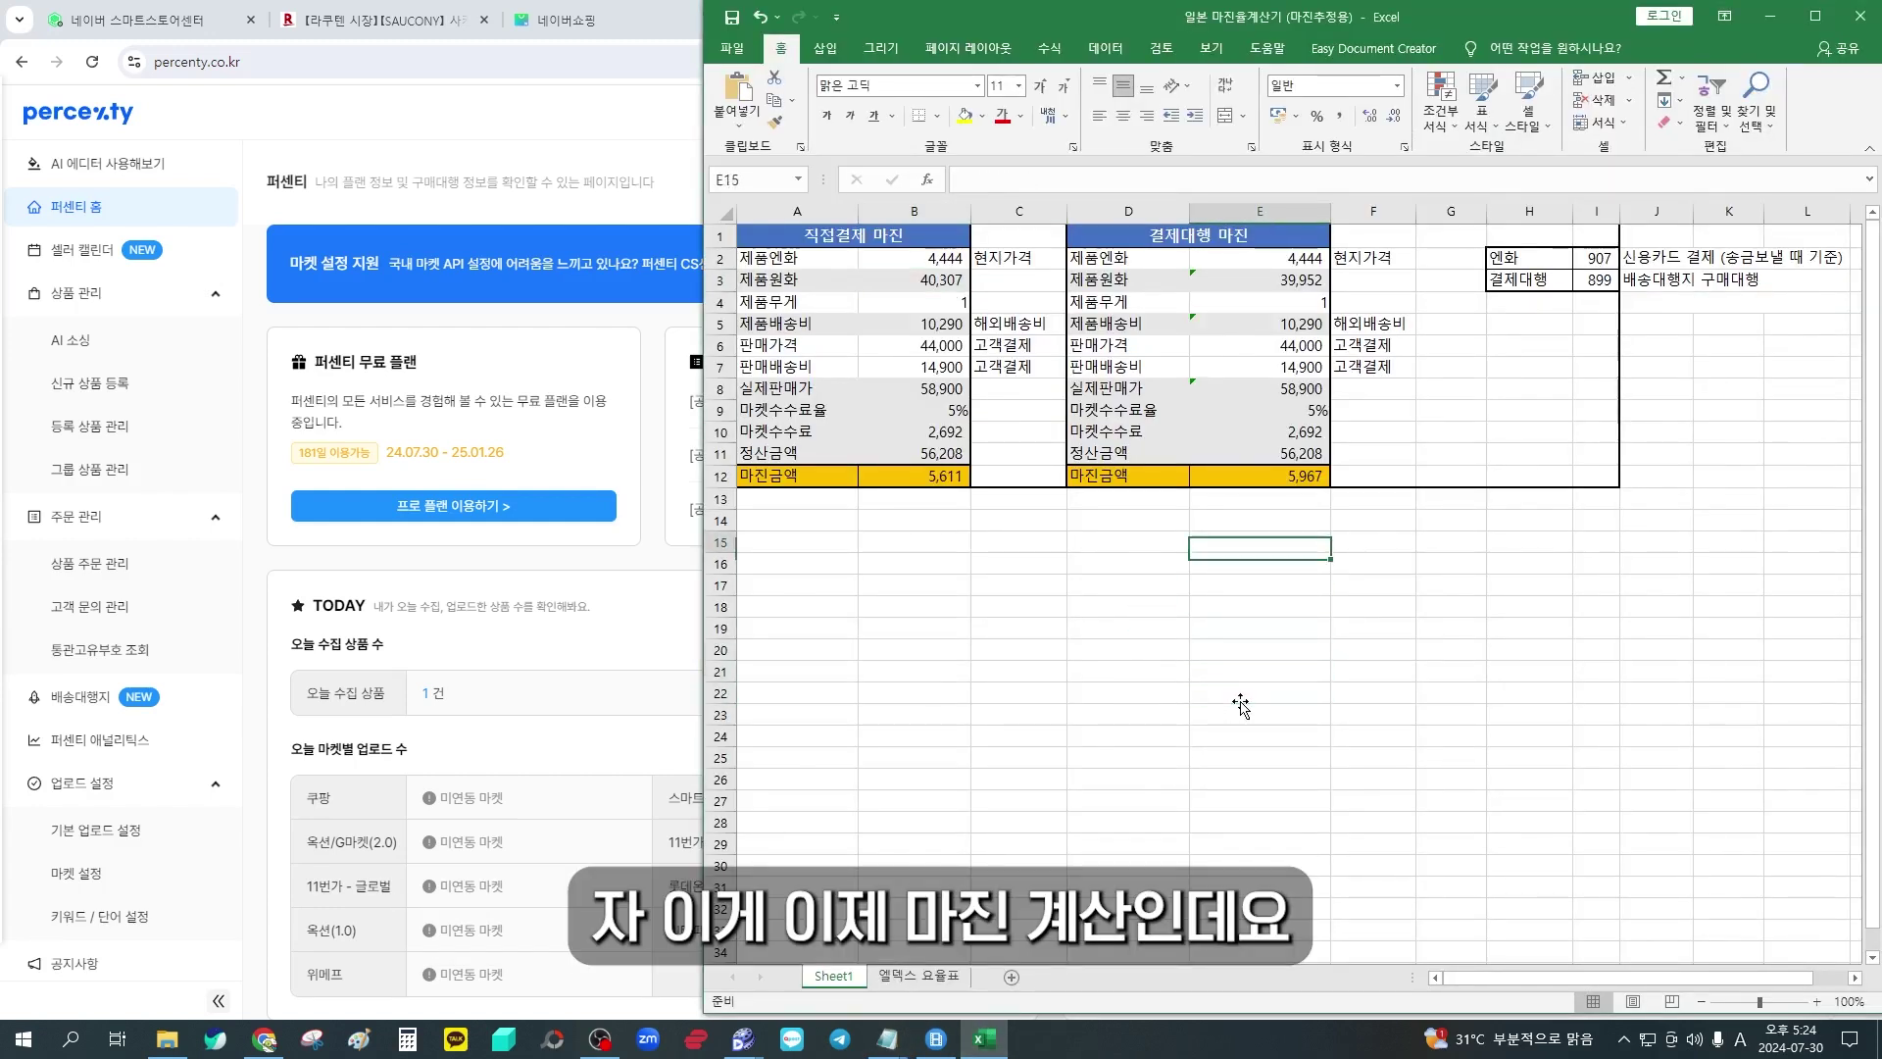
key(Left)
key(Left)
key(Left)
key(Up)
key(Up)
key(Up)
key(Up)
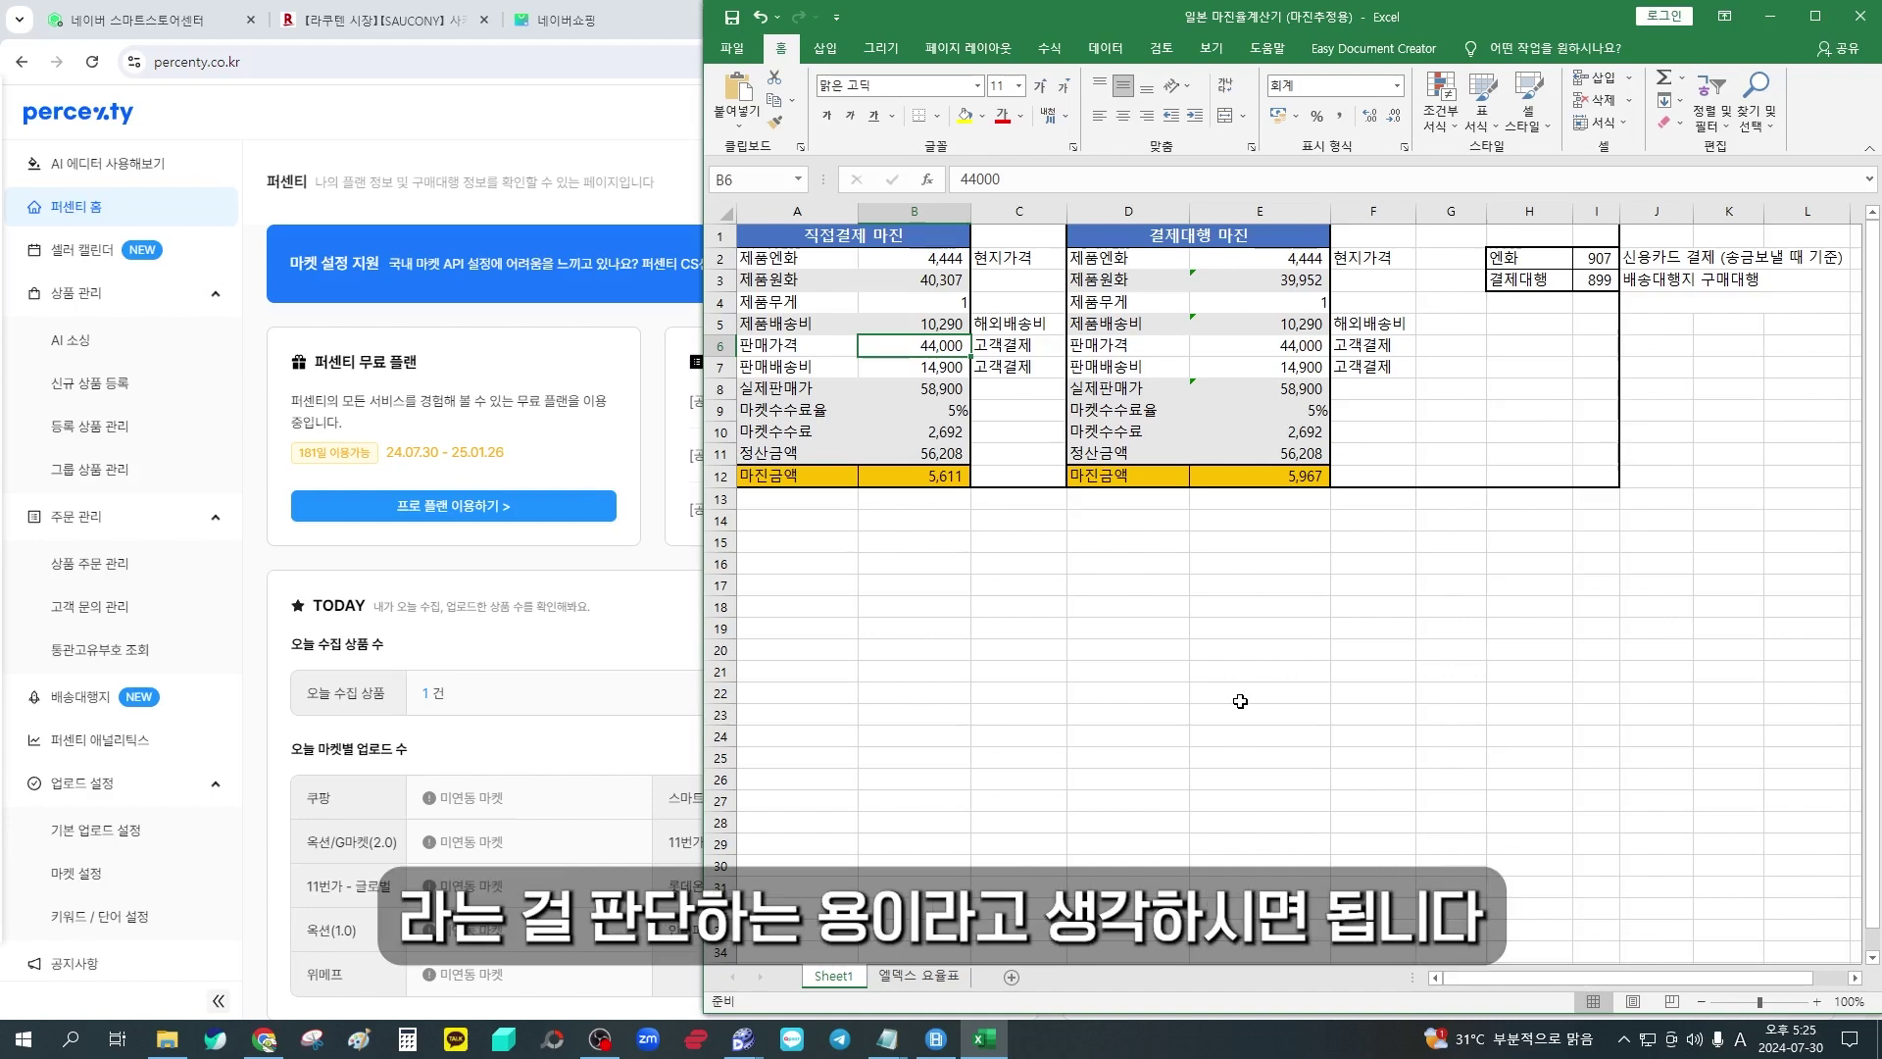
Go through the white input cells in rows 2, 4, 6 and 7 of the two margin tables
key(Up)
key(Up)
key(Up)
key(Up)
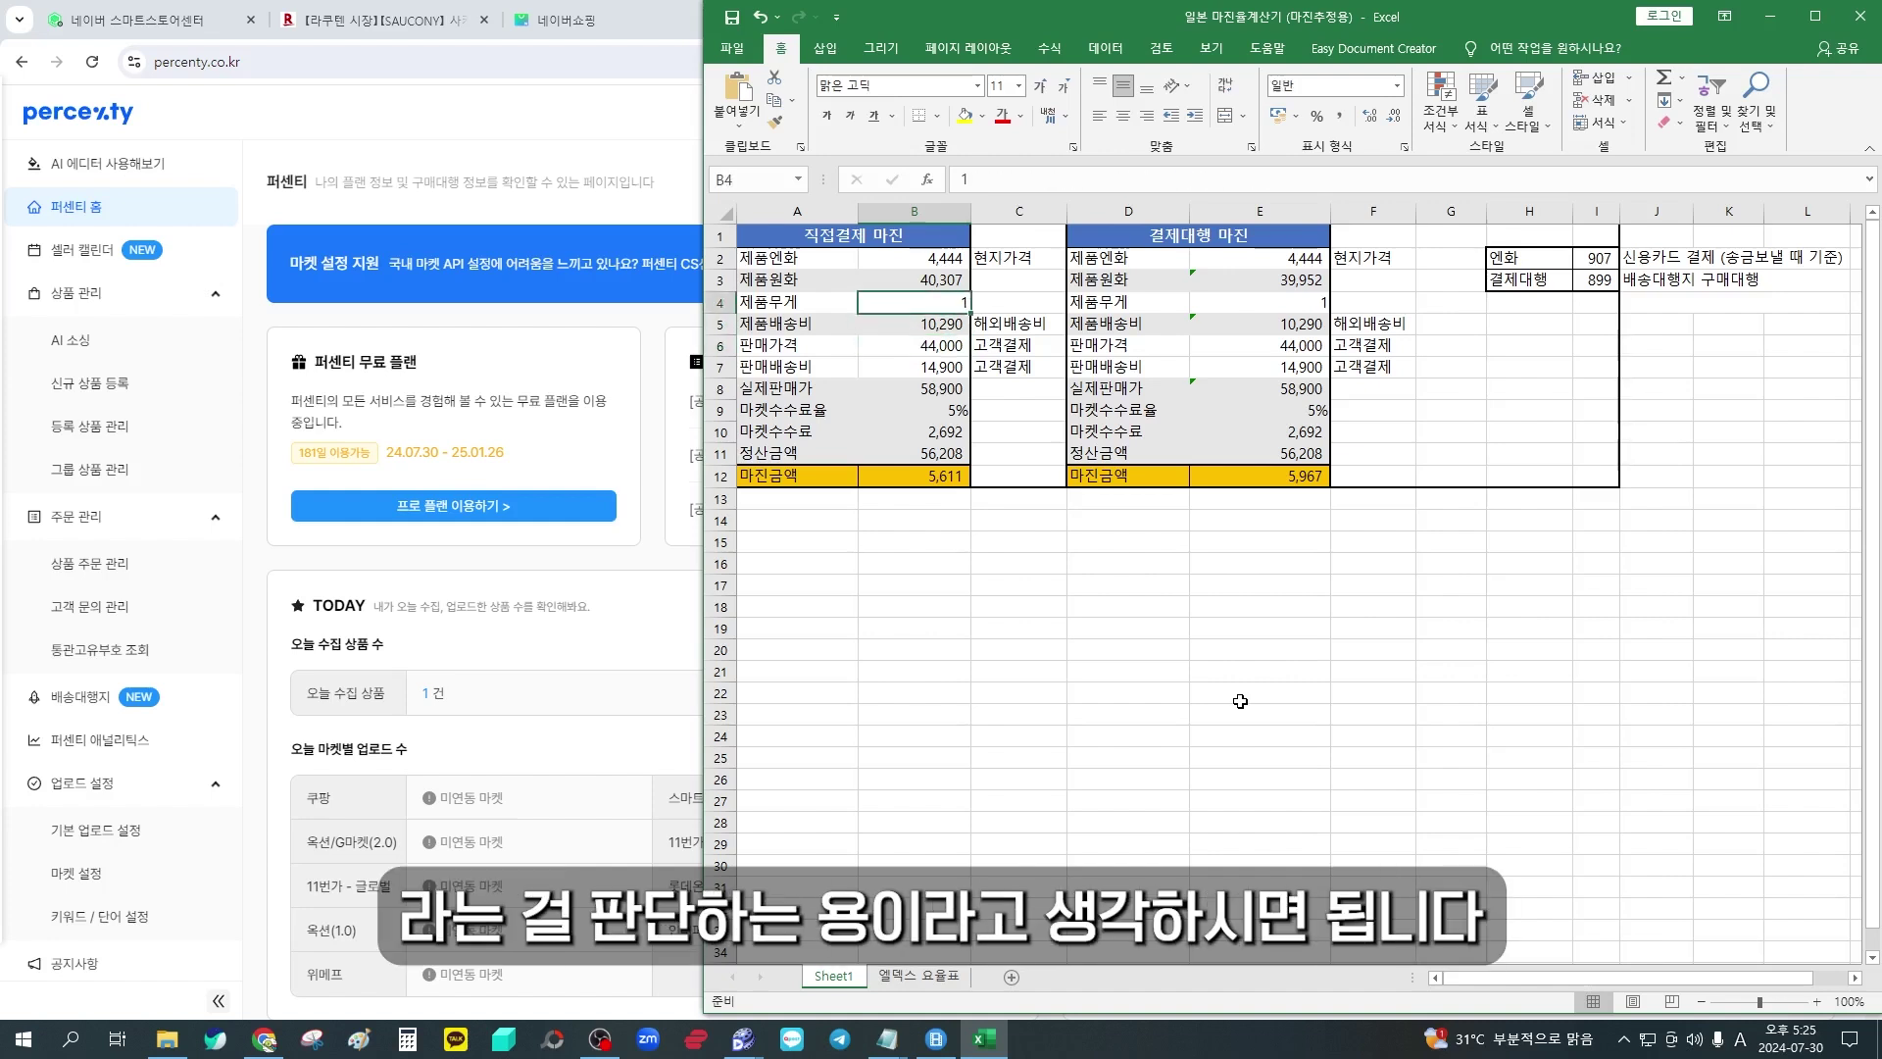
key(Left)
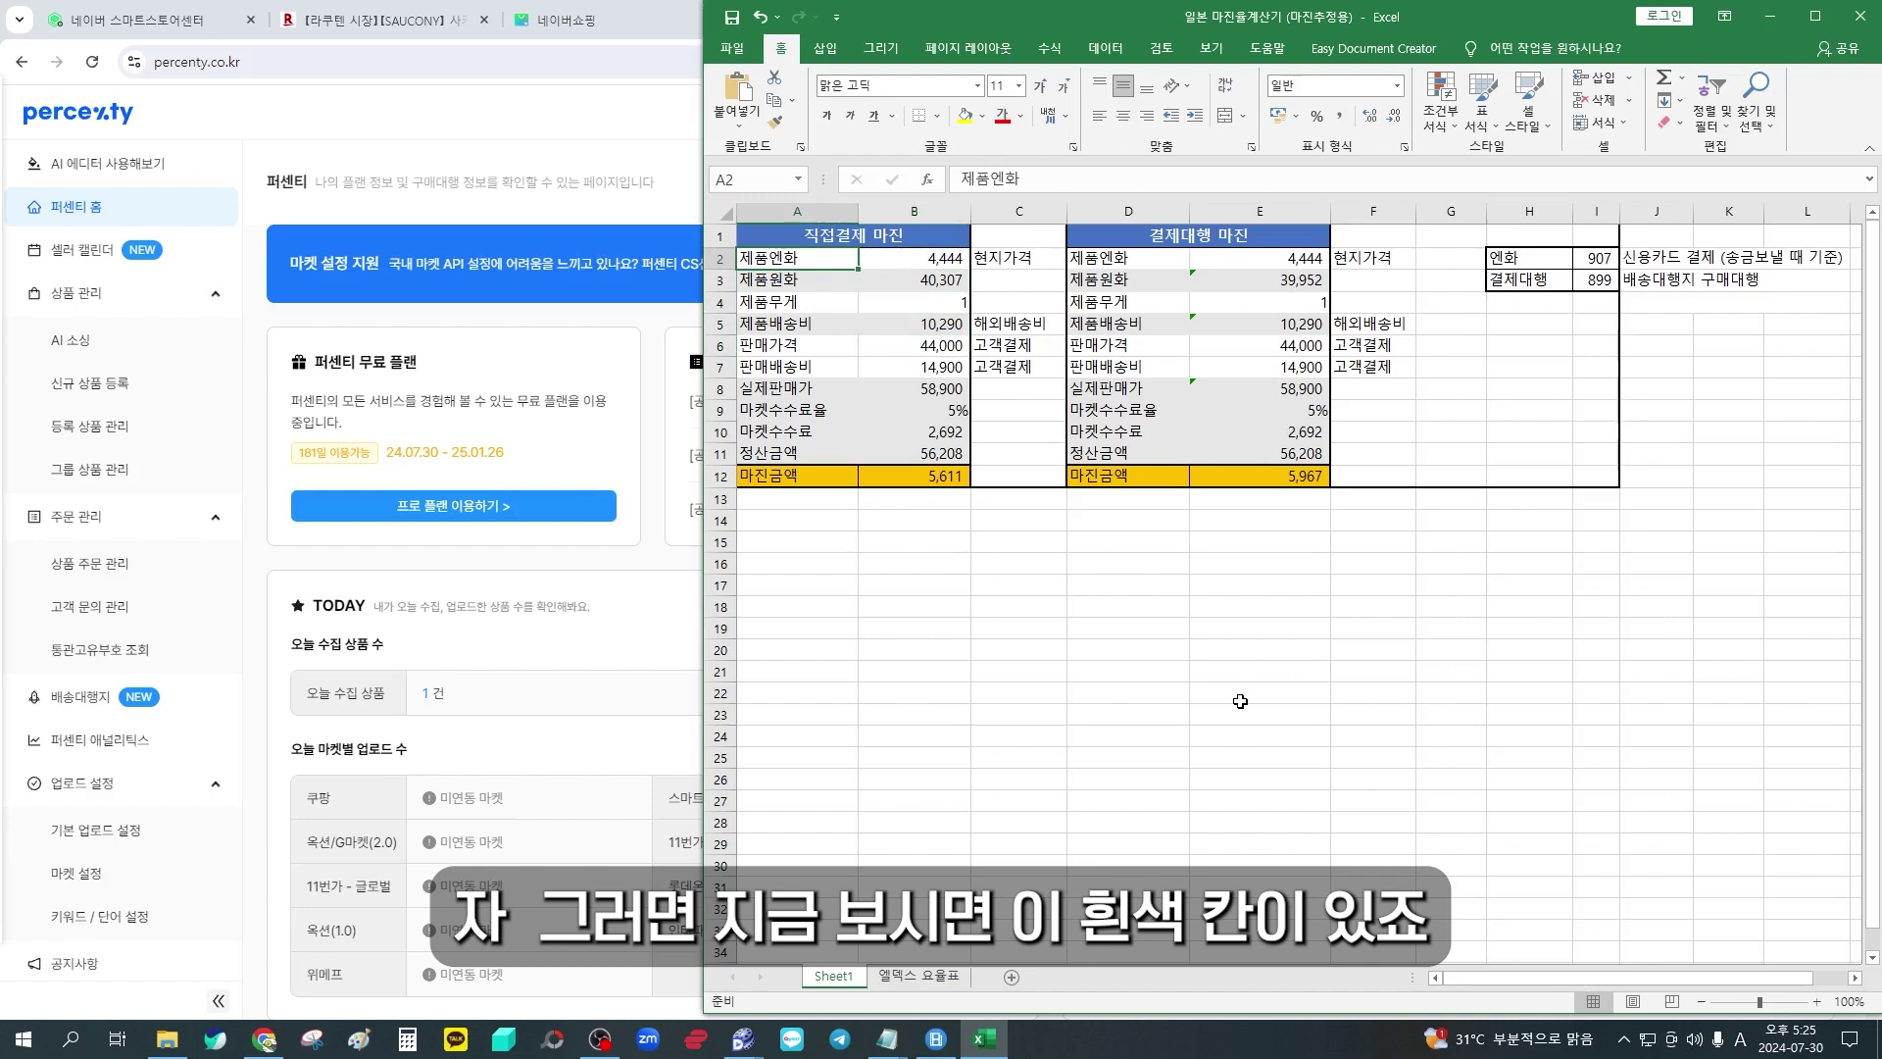
key(shift+Right)
key(shift+Right)
key(shift+Right)
key(shift+Right)
key(shift+Down)
key(shift+Down)
key(Down)
key(Down)
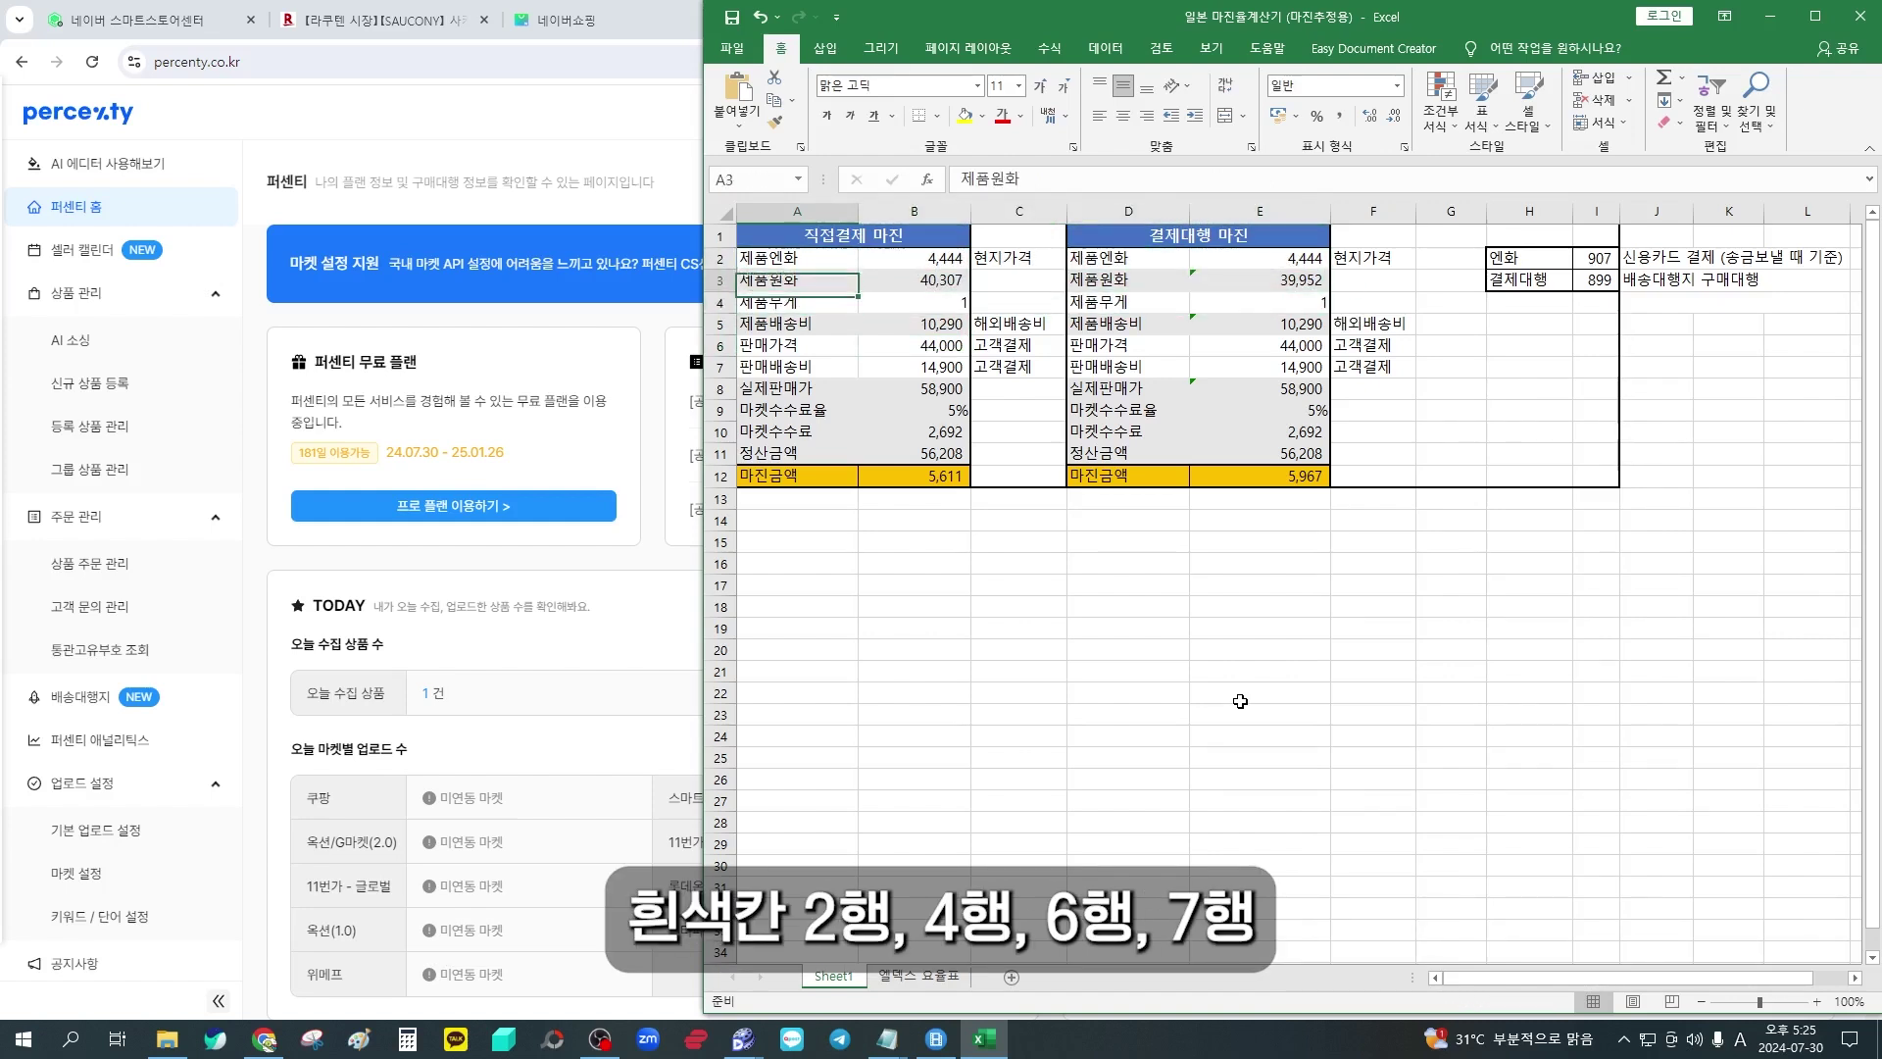
key(Down)
key(Down)
key(Down)
key(Right)
key(Right)
key(Right)
key(Right)
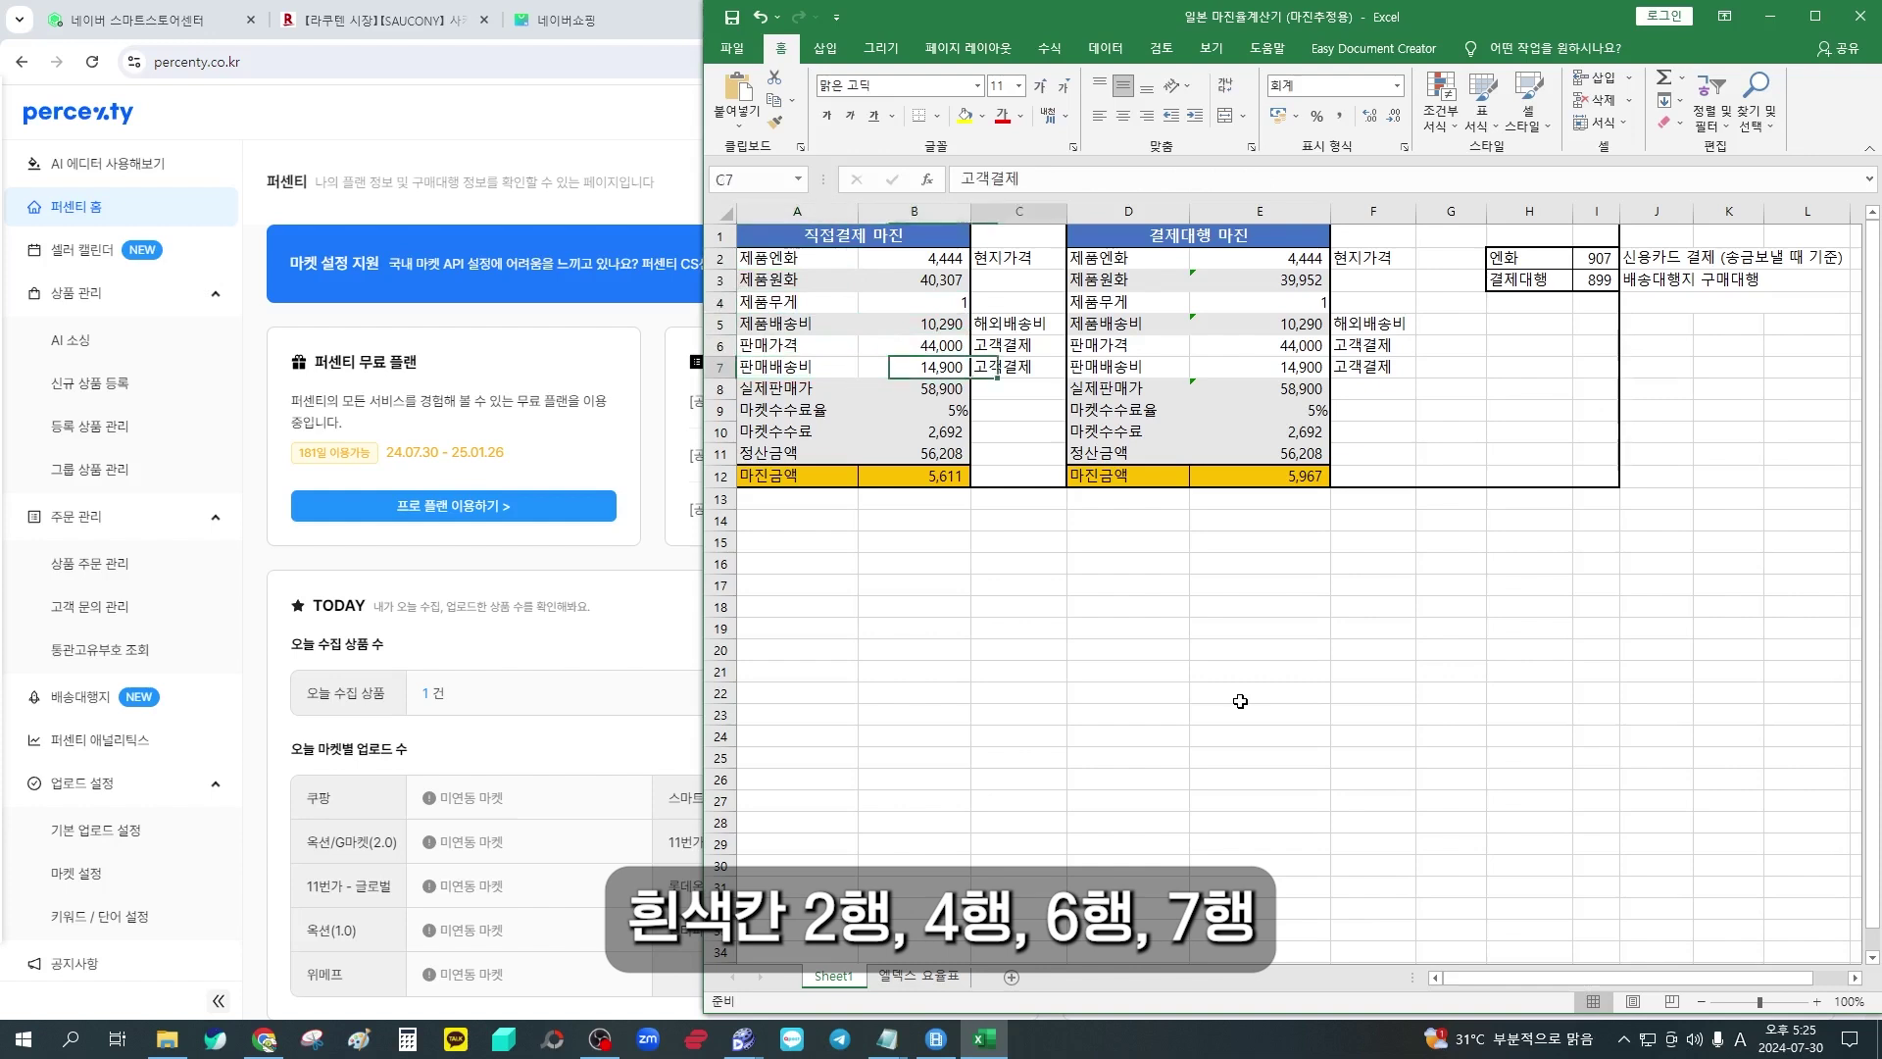
key(Right)
key(Right)
Examine the yen (엔화) and payment-agency (결제대행) exchange rate cells in H2:I3
key(Up)
key(Up)
key(Up)
key(Up)
key(Up)
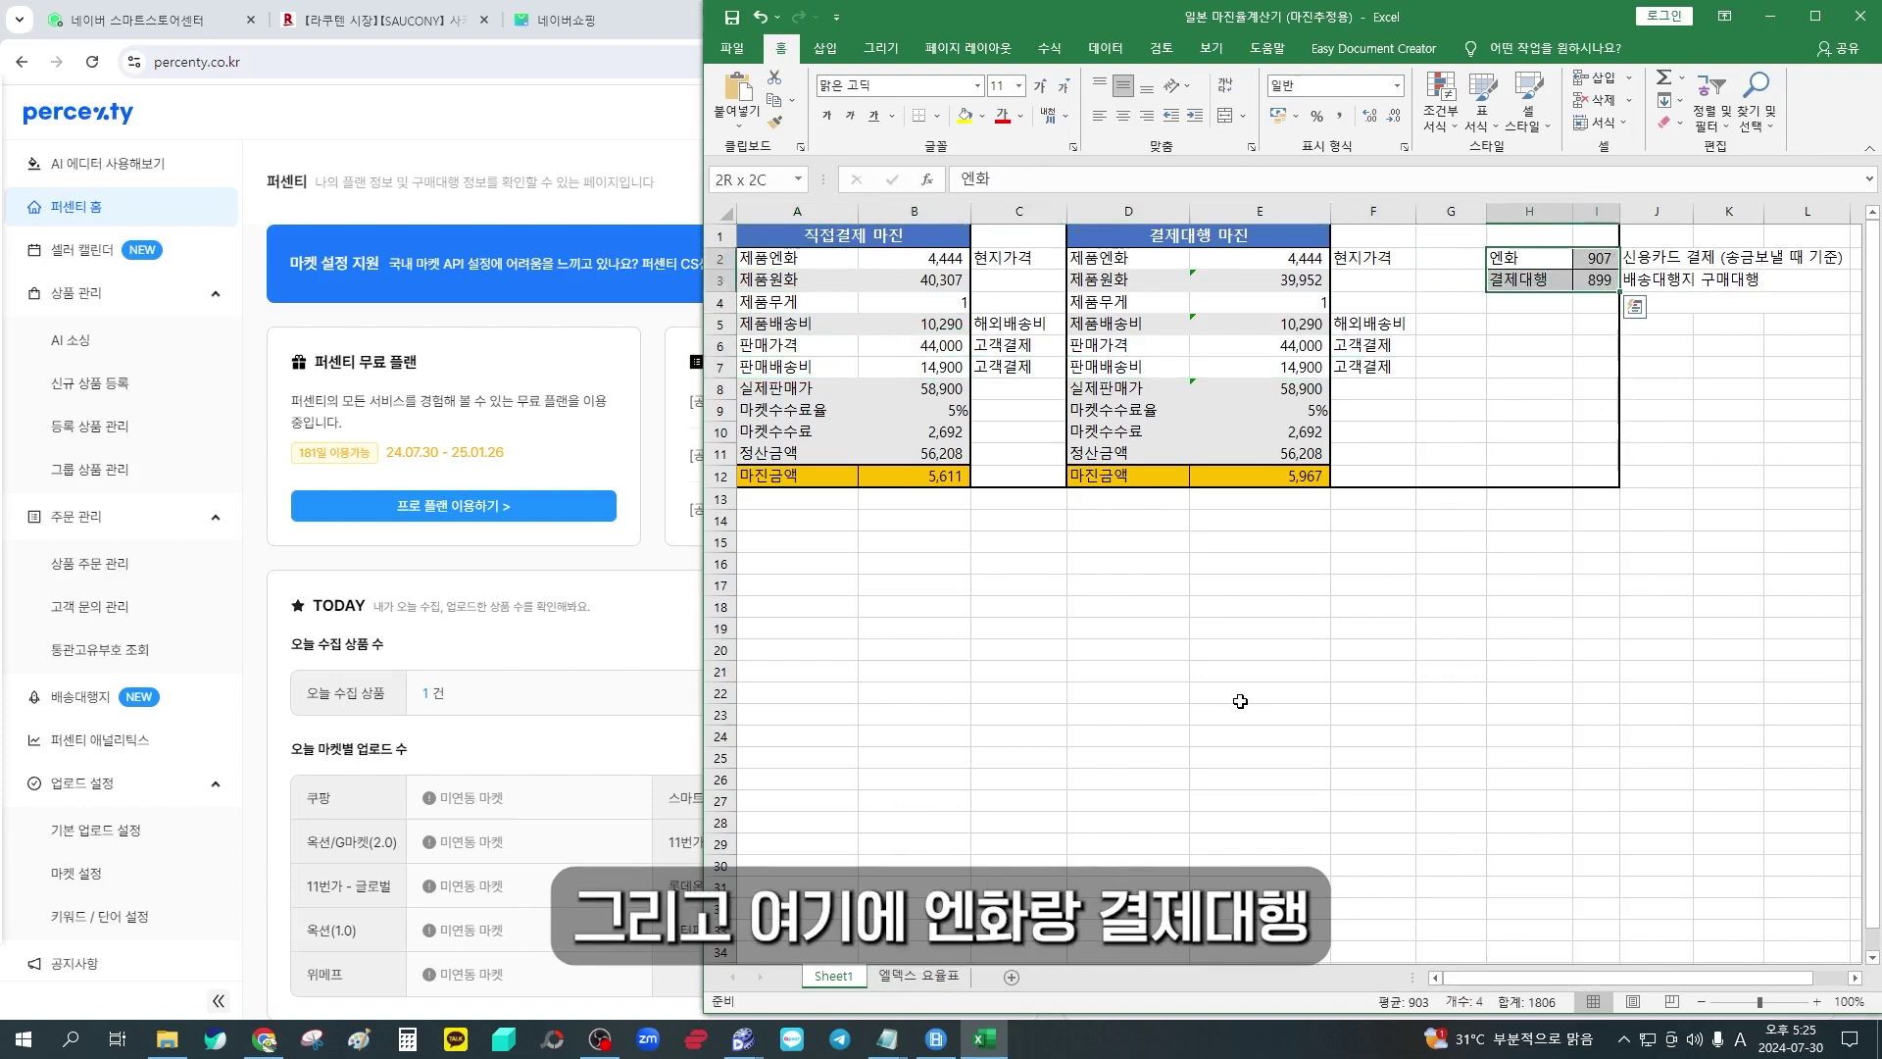
key(Right)
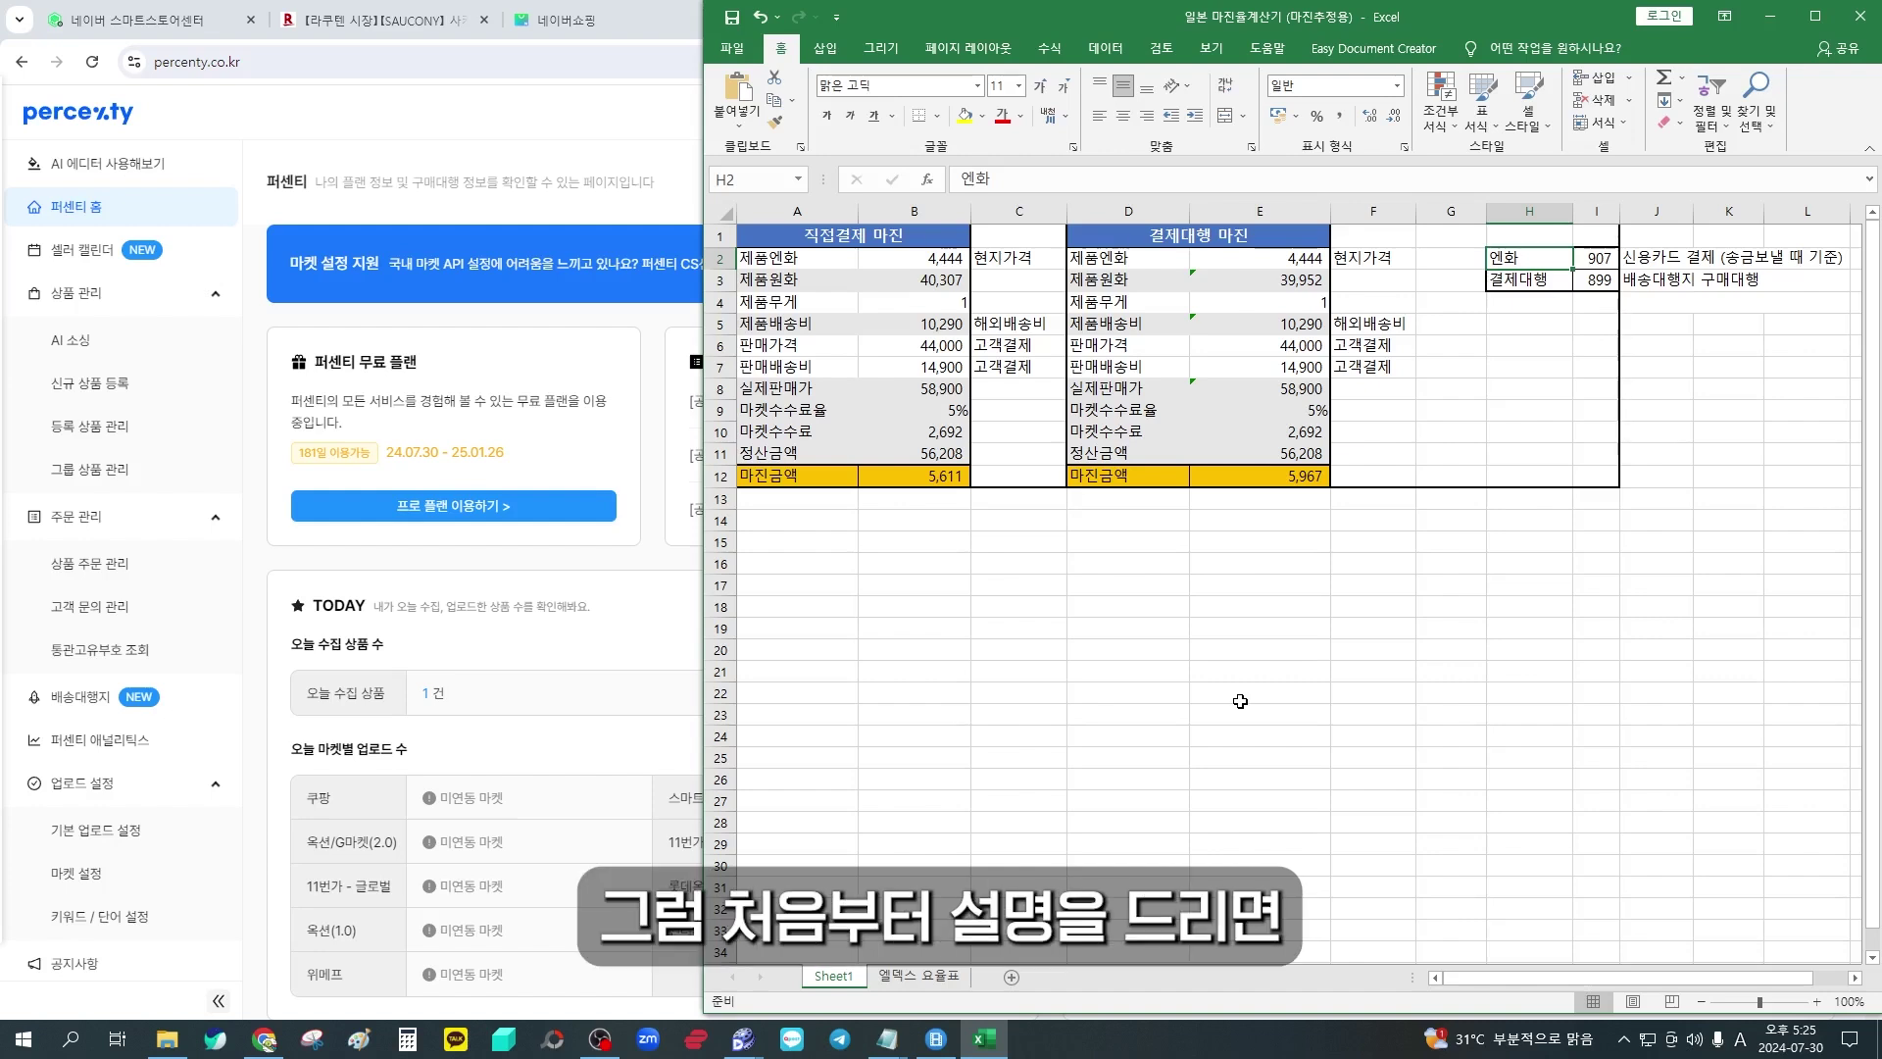
key(shift+Right)
key(shift+Left)
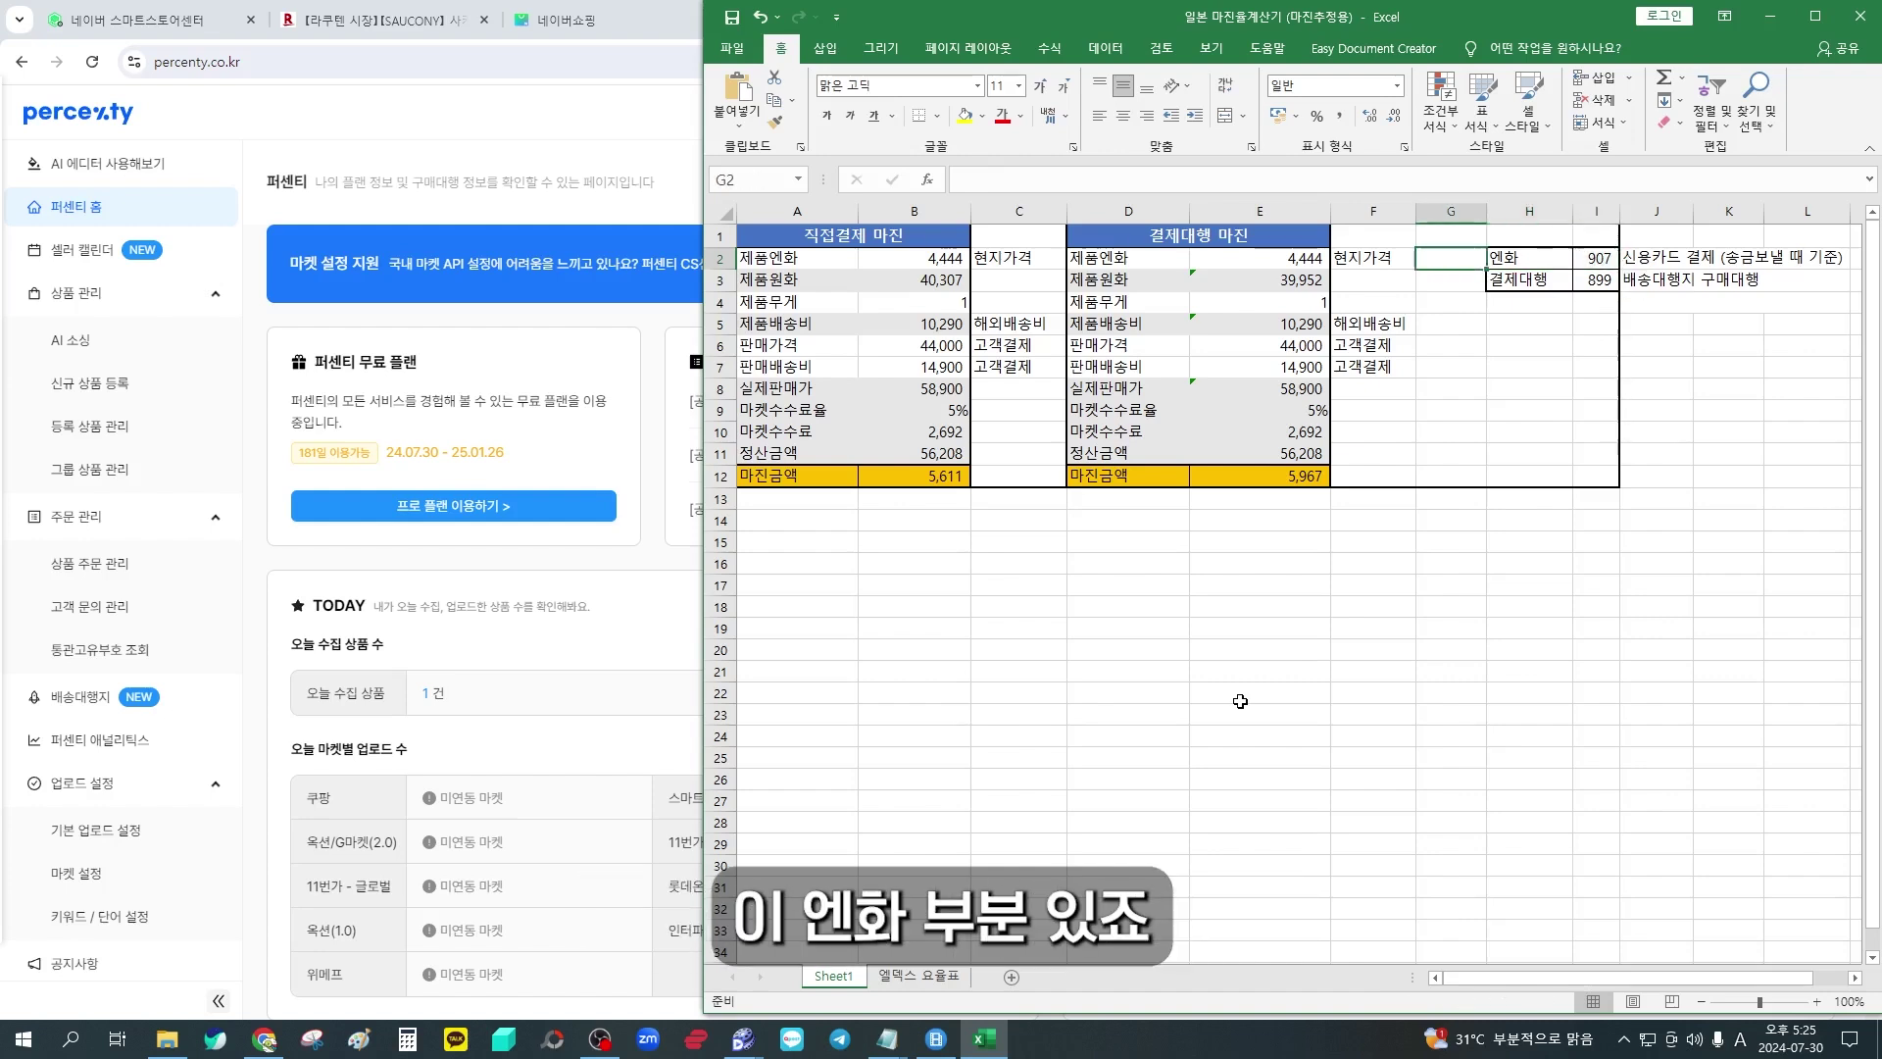
Switch to the Naver 엔화 search in Chrome, set the rate type to 송금 보낼때, and check the won value for 100 yen
click(588, 128)
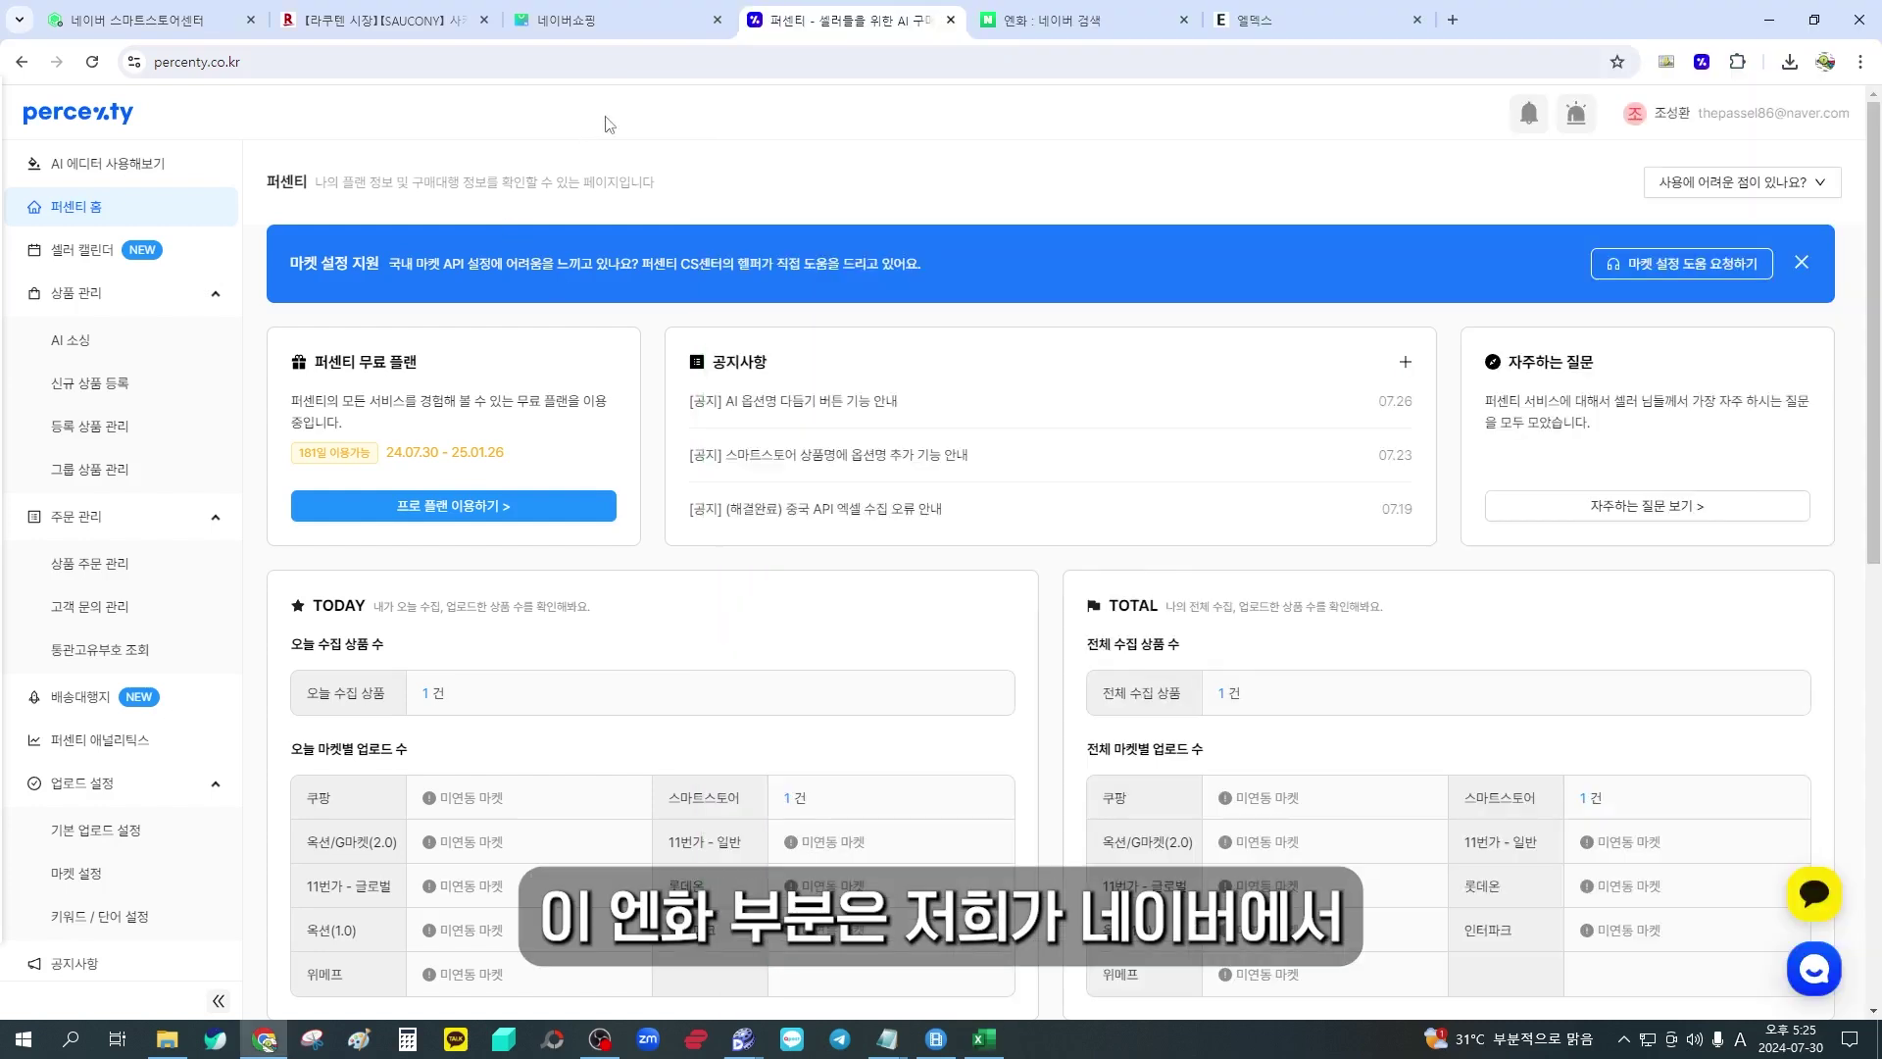
click(1001, 20)
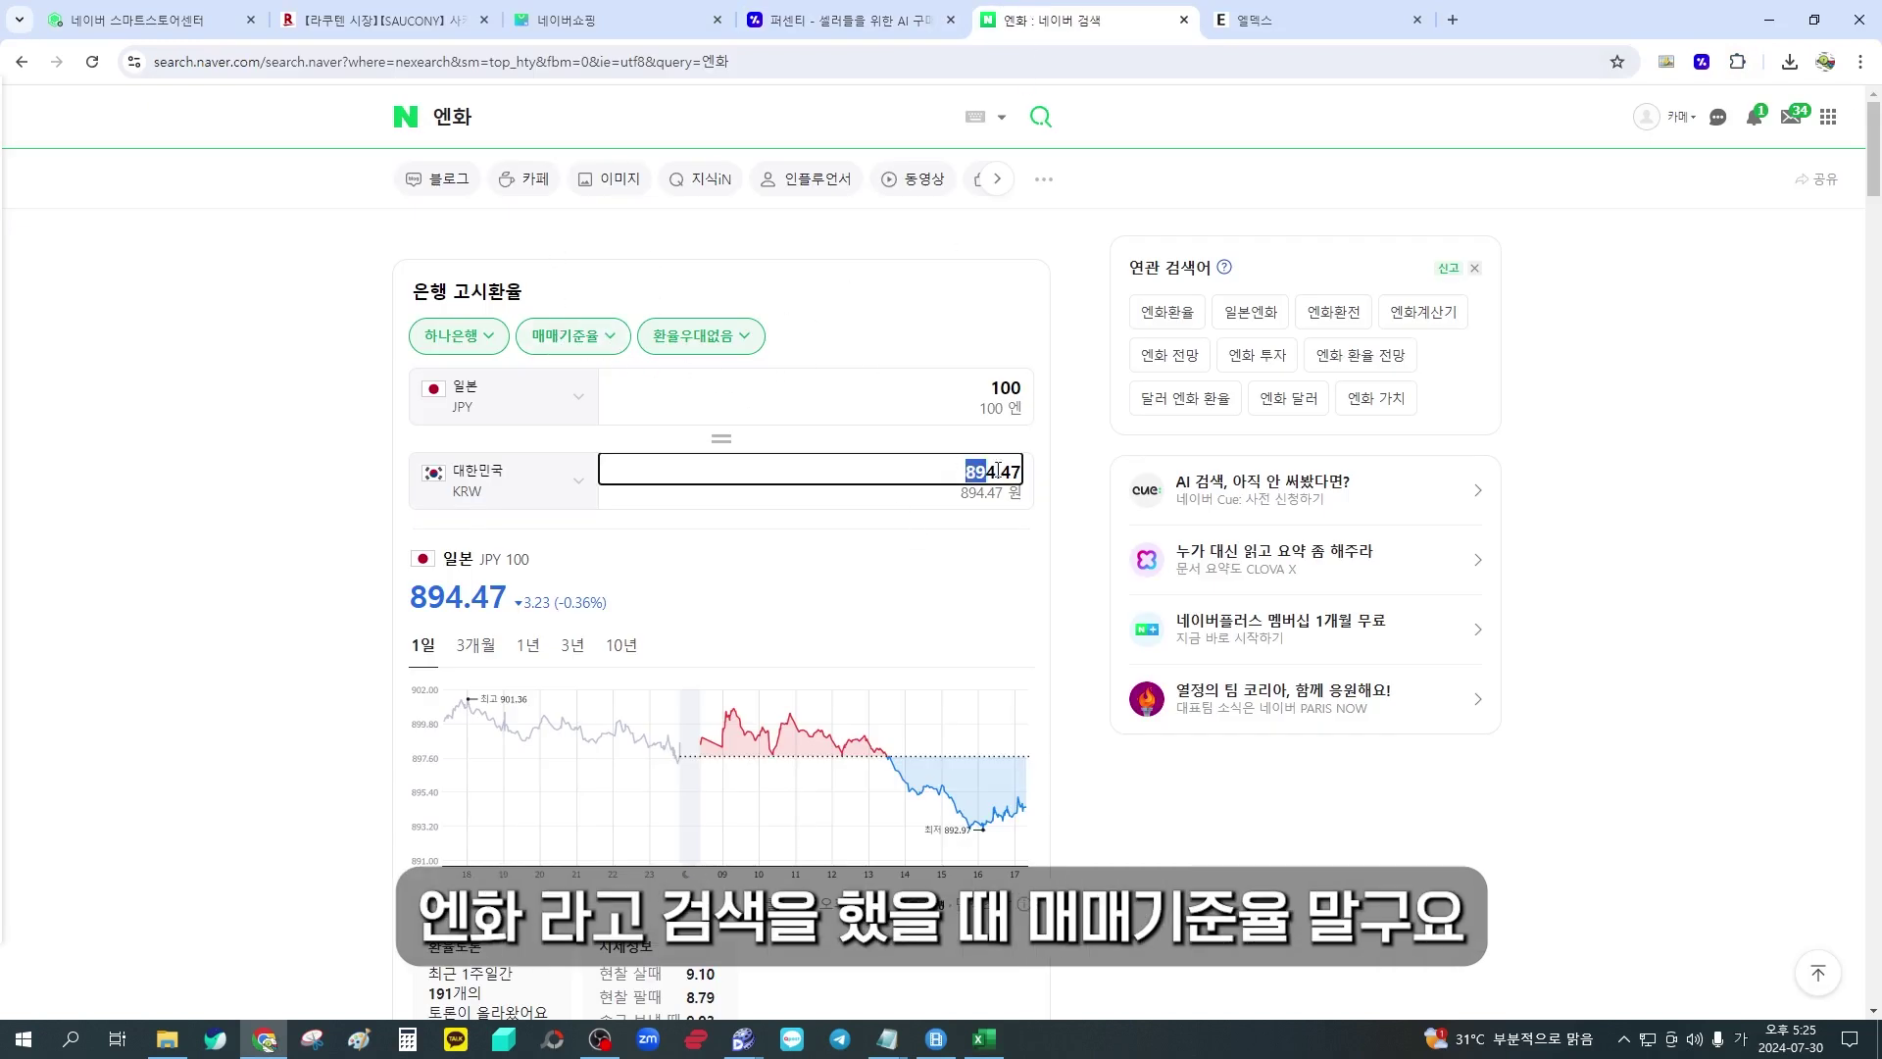
click(604, 338)
click(594, 399)
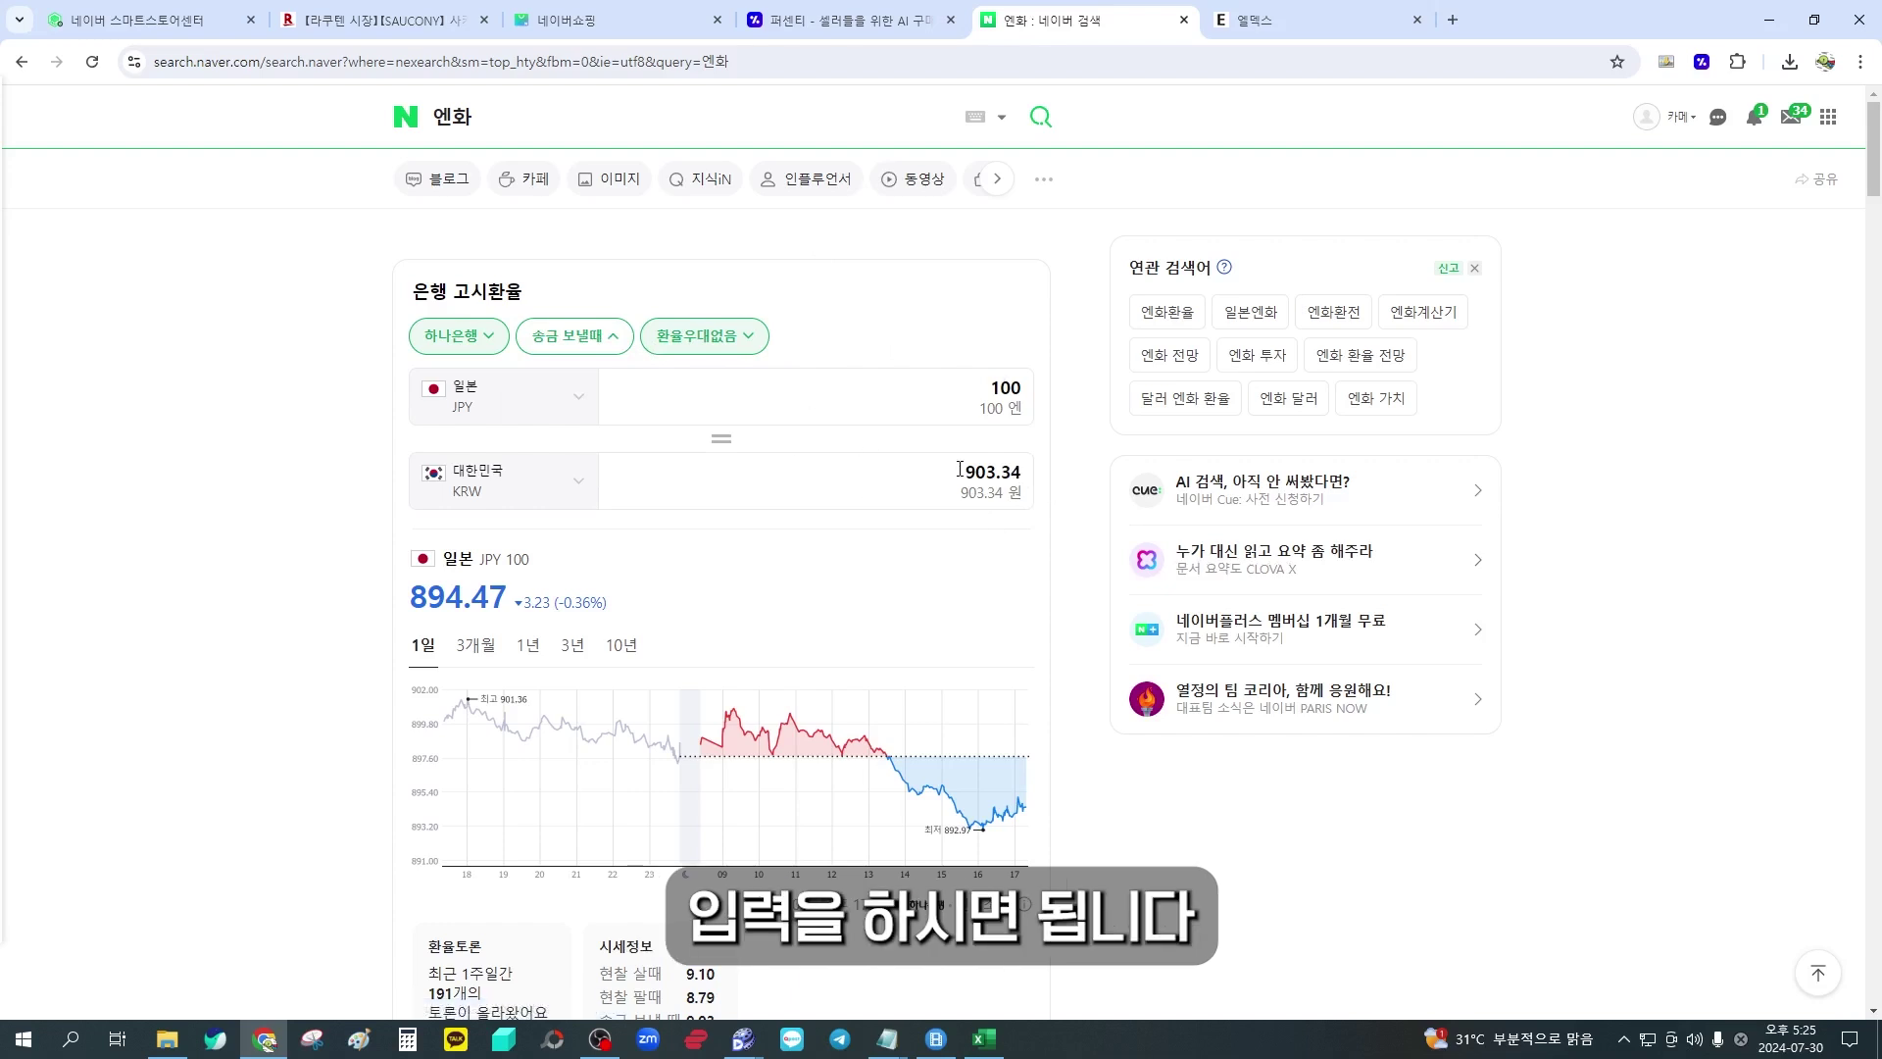
drag(961, 469, 1013, 475)
click(1059, 502)
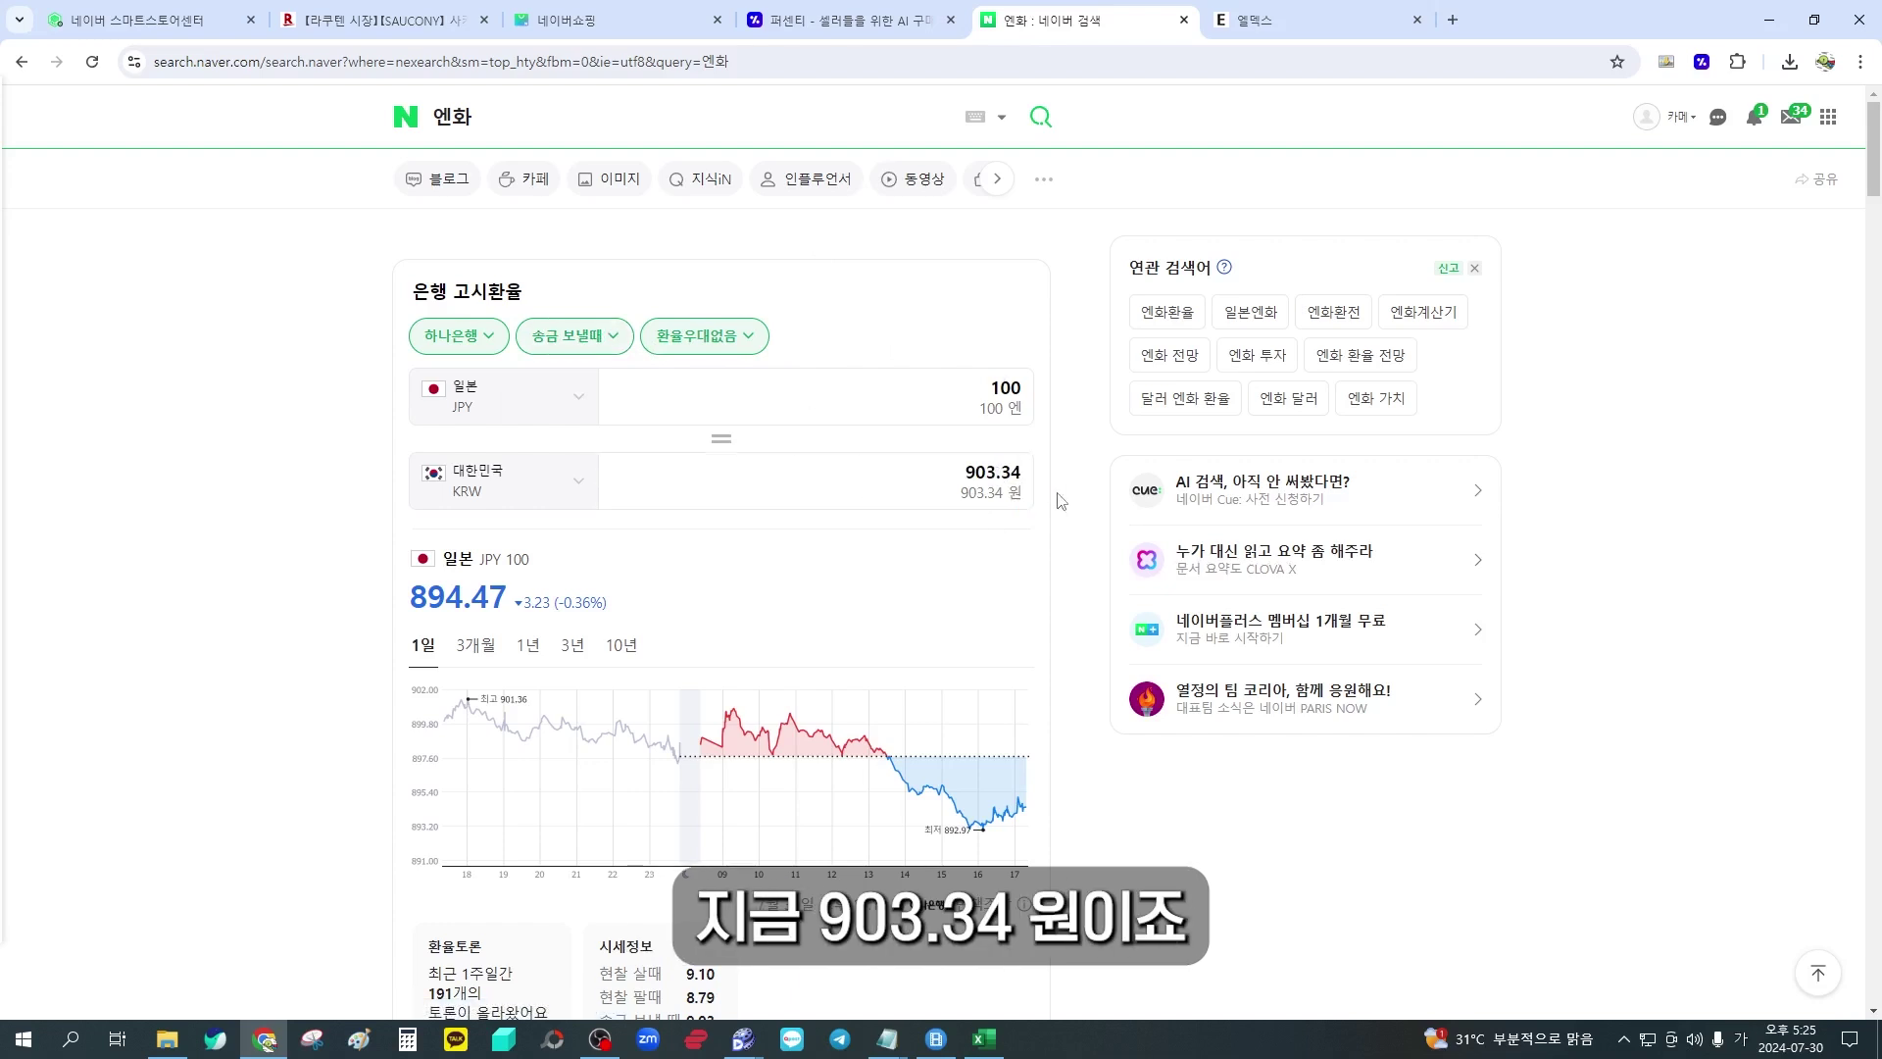
Return to the Excel margin calculator and set the yen (엔화) rate in I2 to 904
key(alt+Tab)
click(1598, 260)
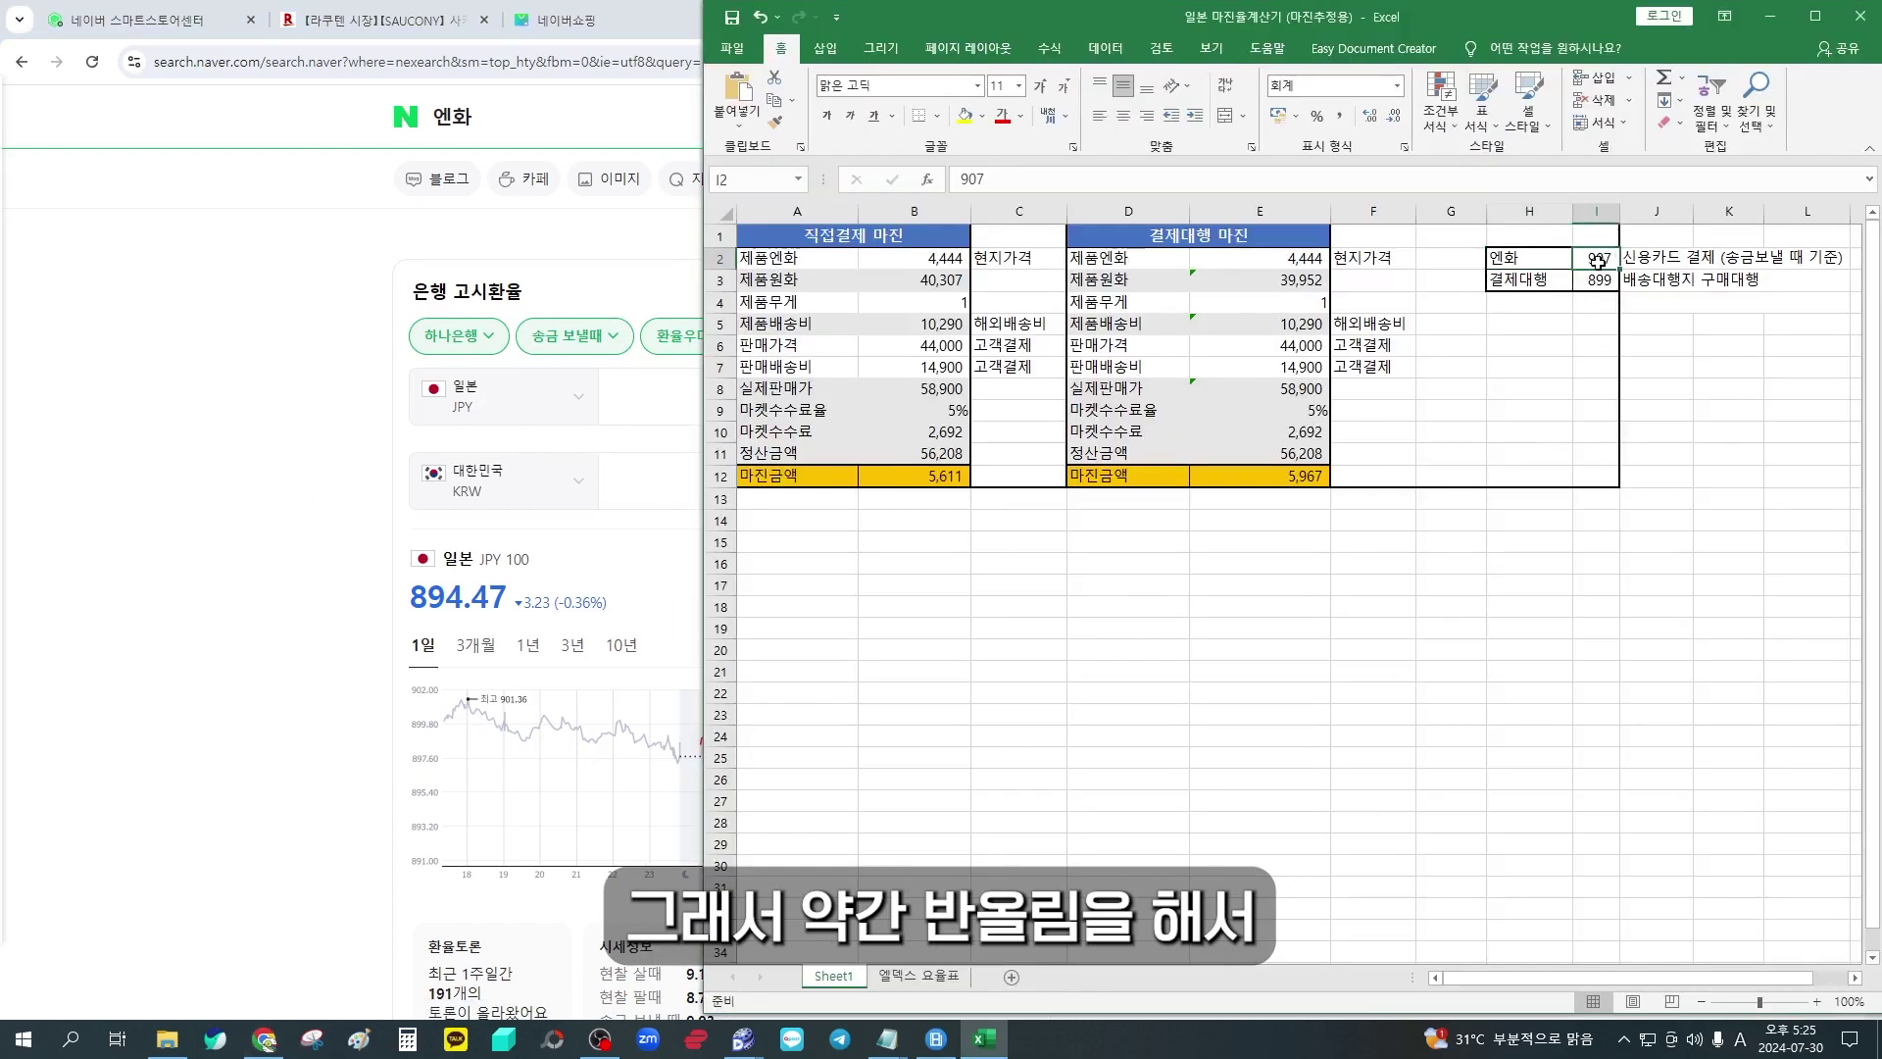
text(904)
key(Return)
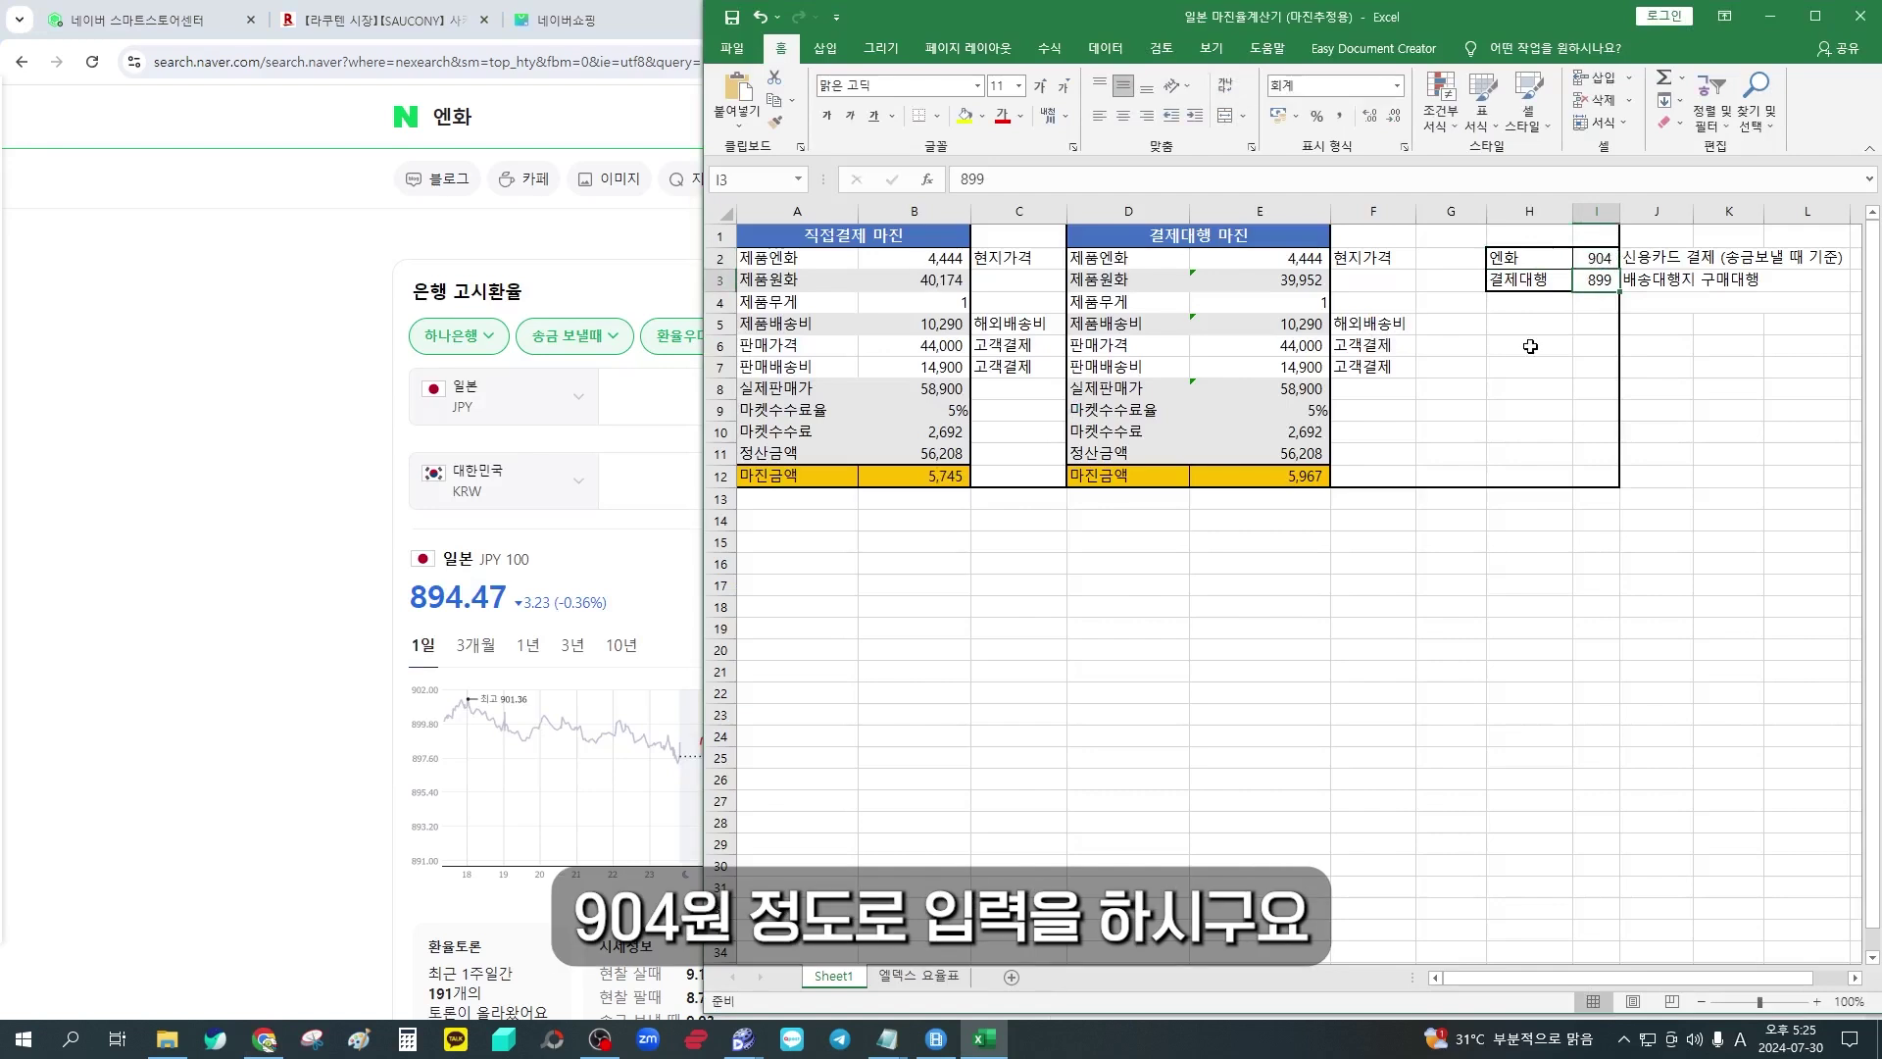
Review the two exchange rate cells, ending on the payment-agency (결제대행) label in H3
double_click(1590, 265)
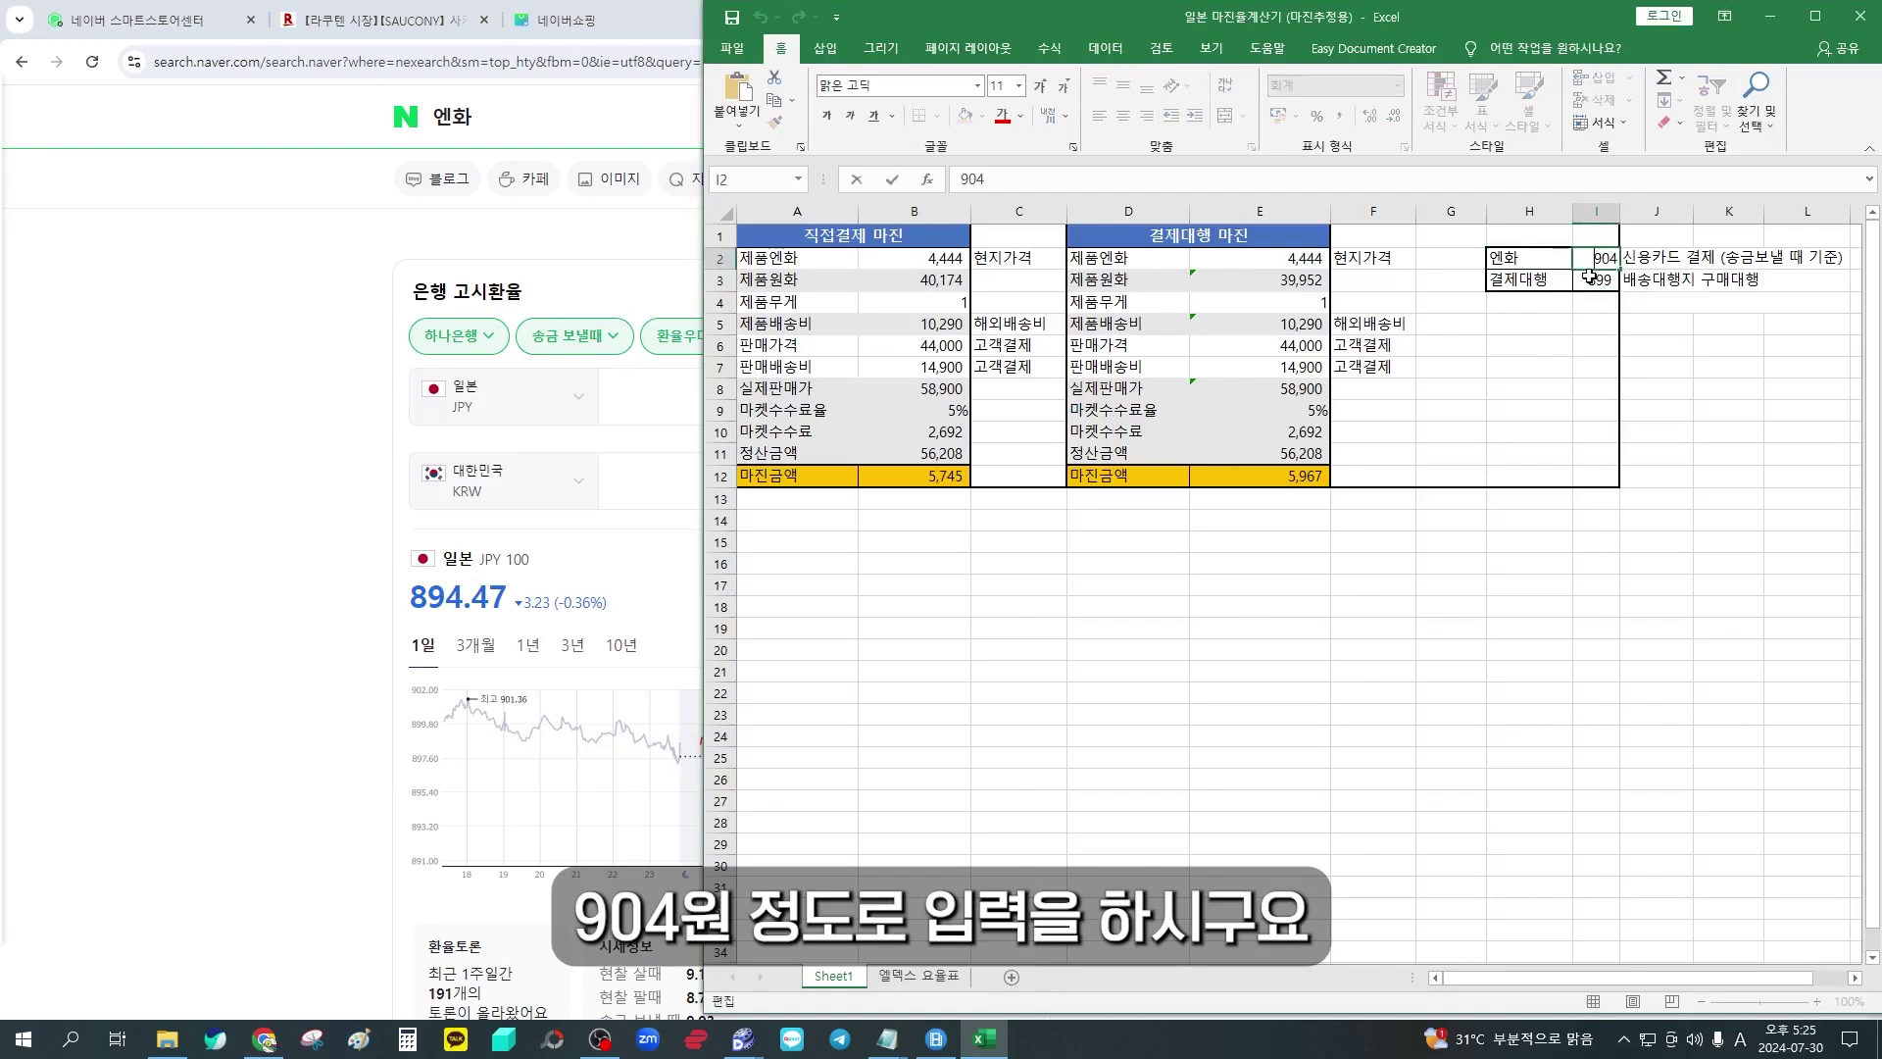
click(1590, 273)
drag(1492, 281, 1587, 254)
click(1588, 255)
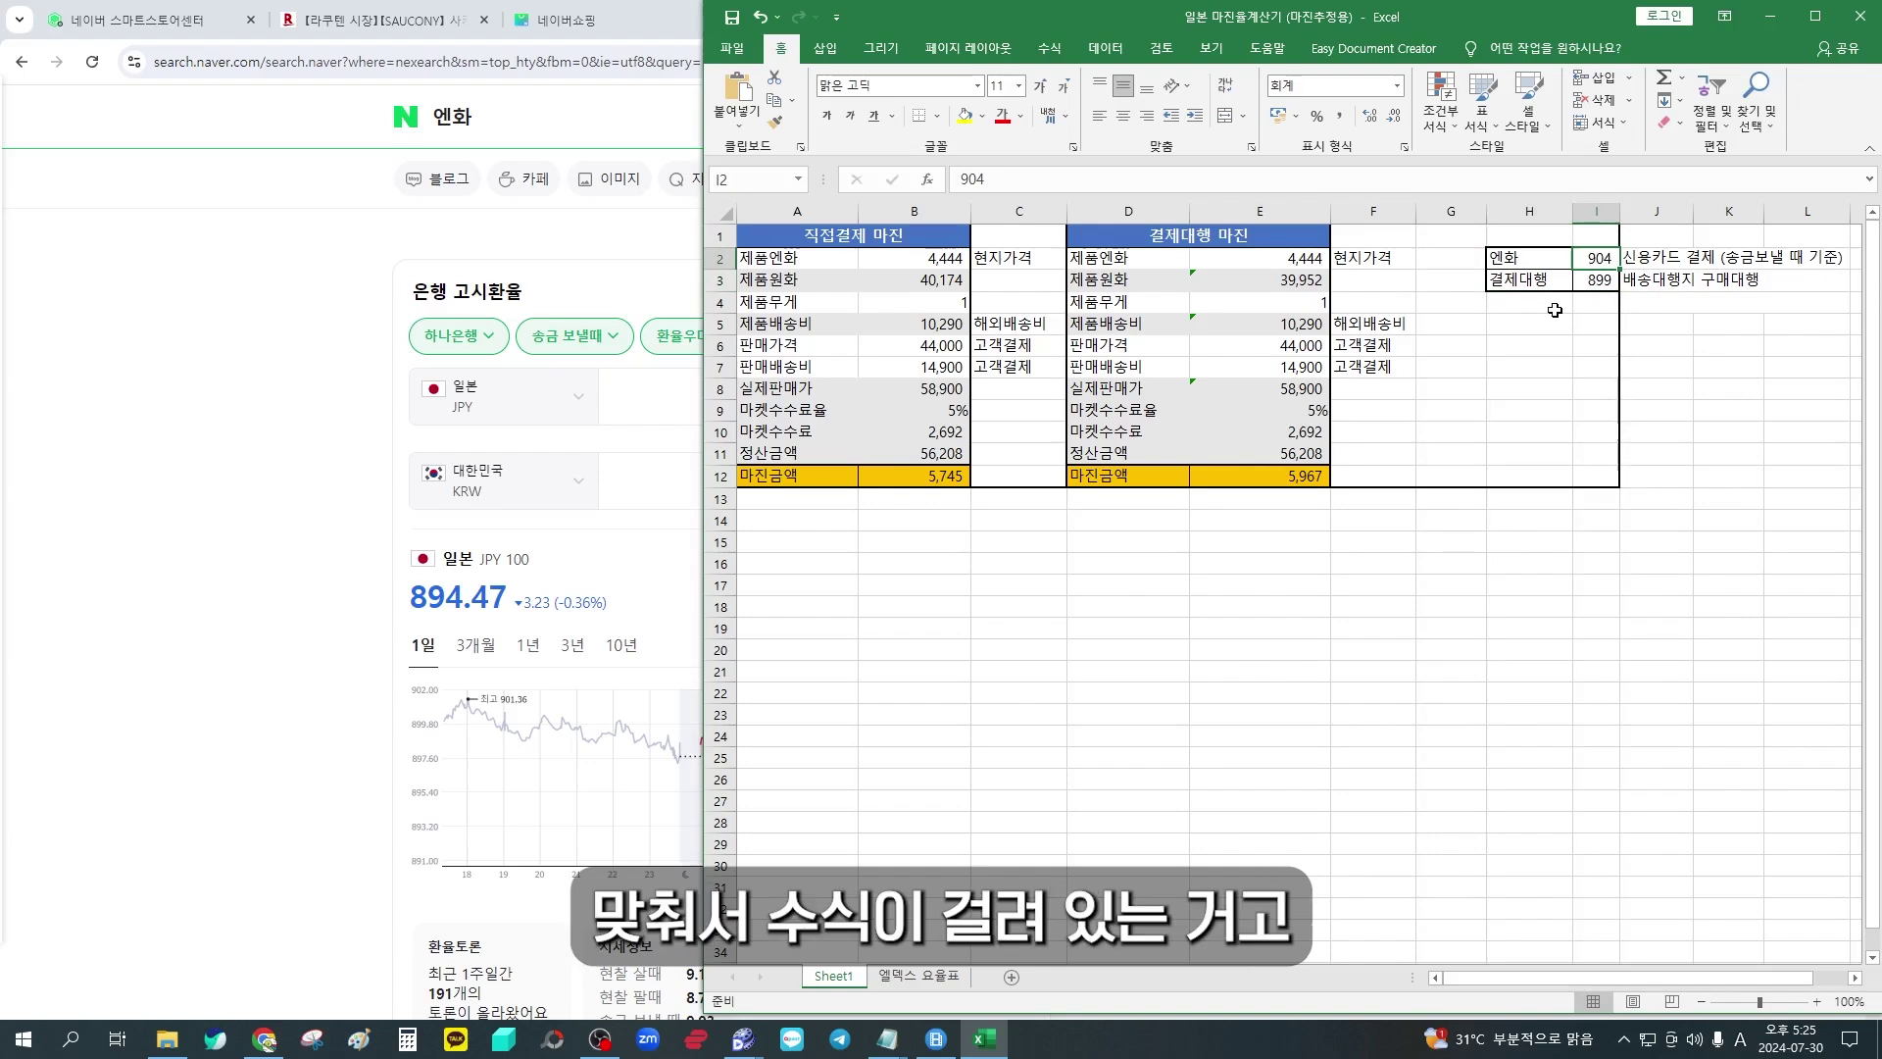
key(Left)
key(Down)
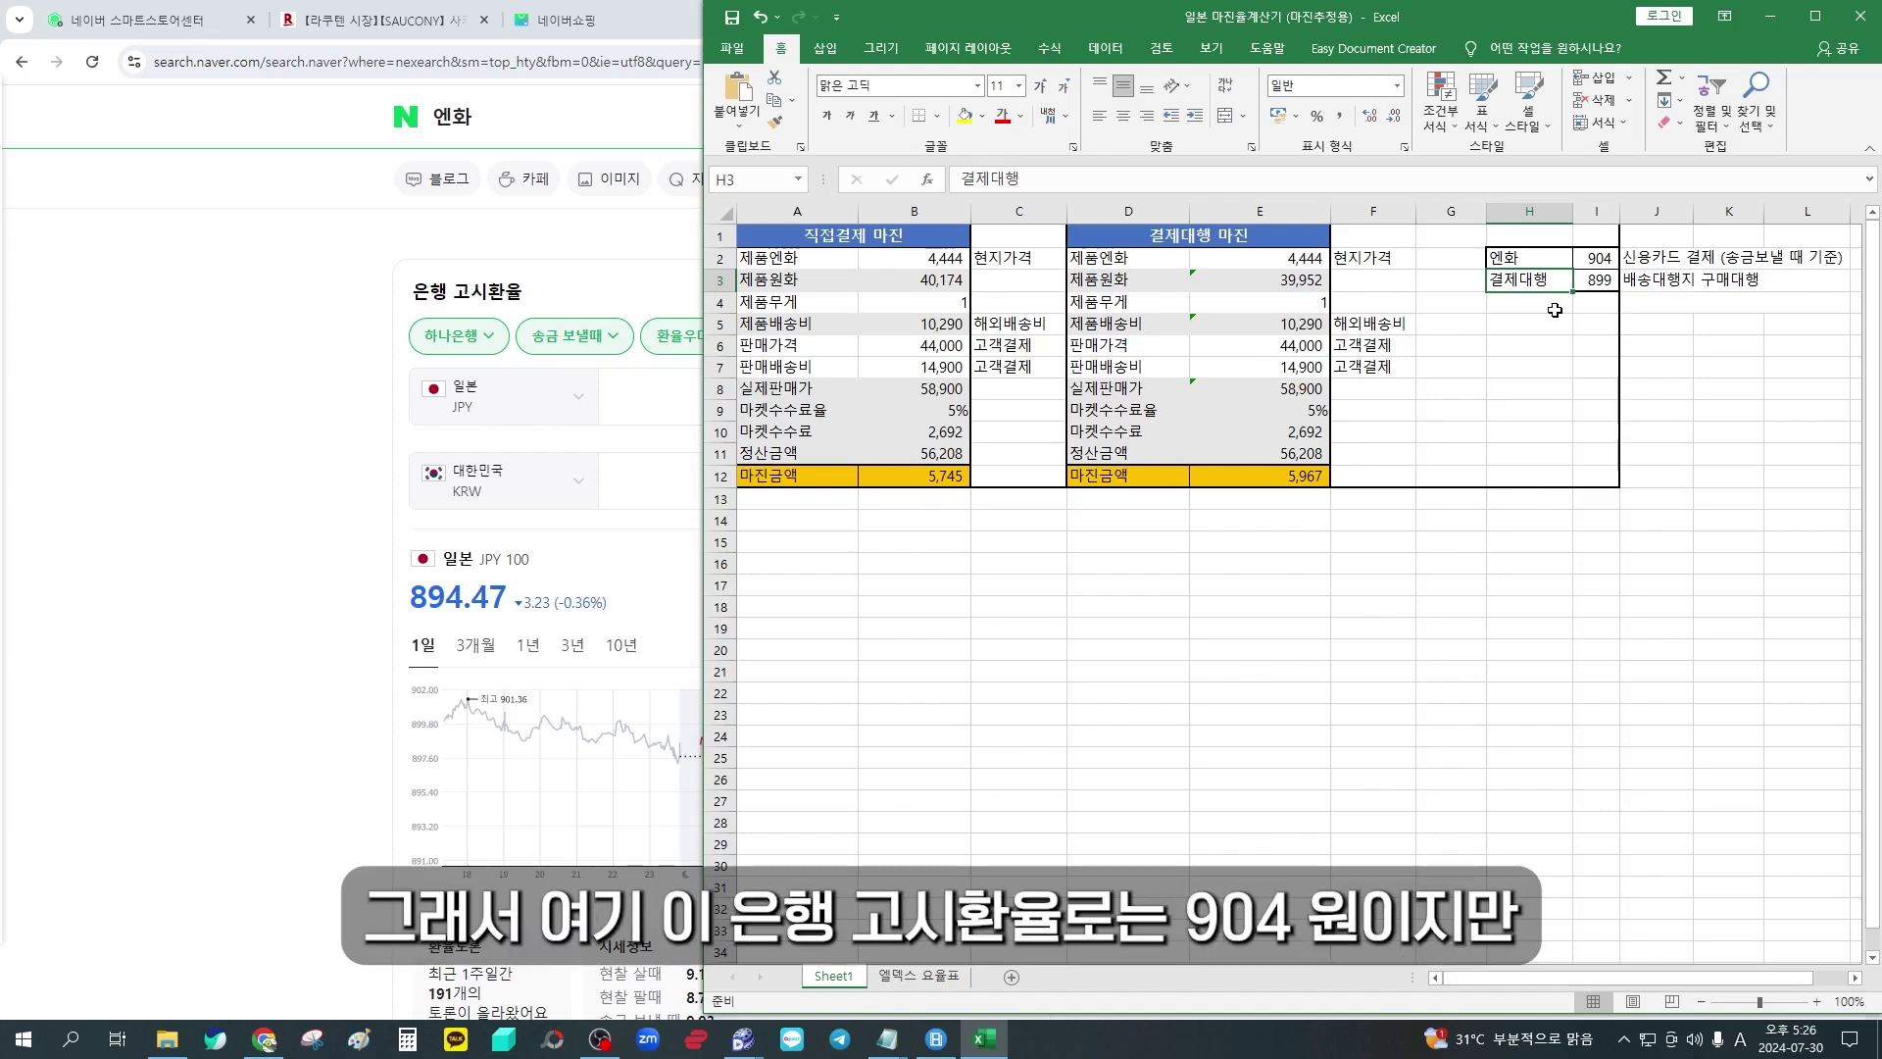
Switch to the Eldex (엘덱스) site in Chrome and look up the applied exchange rate (적용환율) for JPY
click(299, 469)
double_click(993, 472)
click(1284, 22)
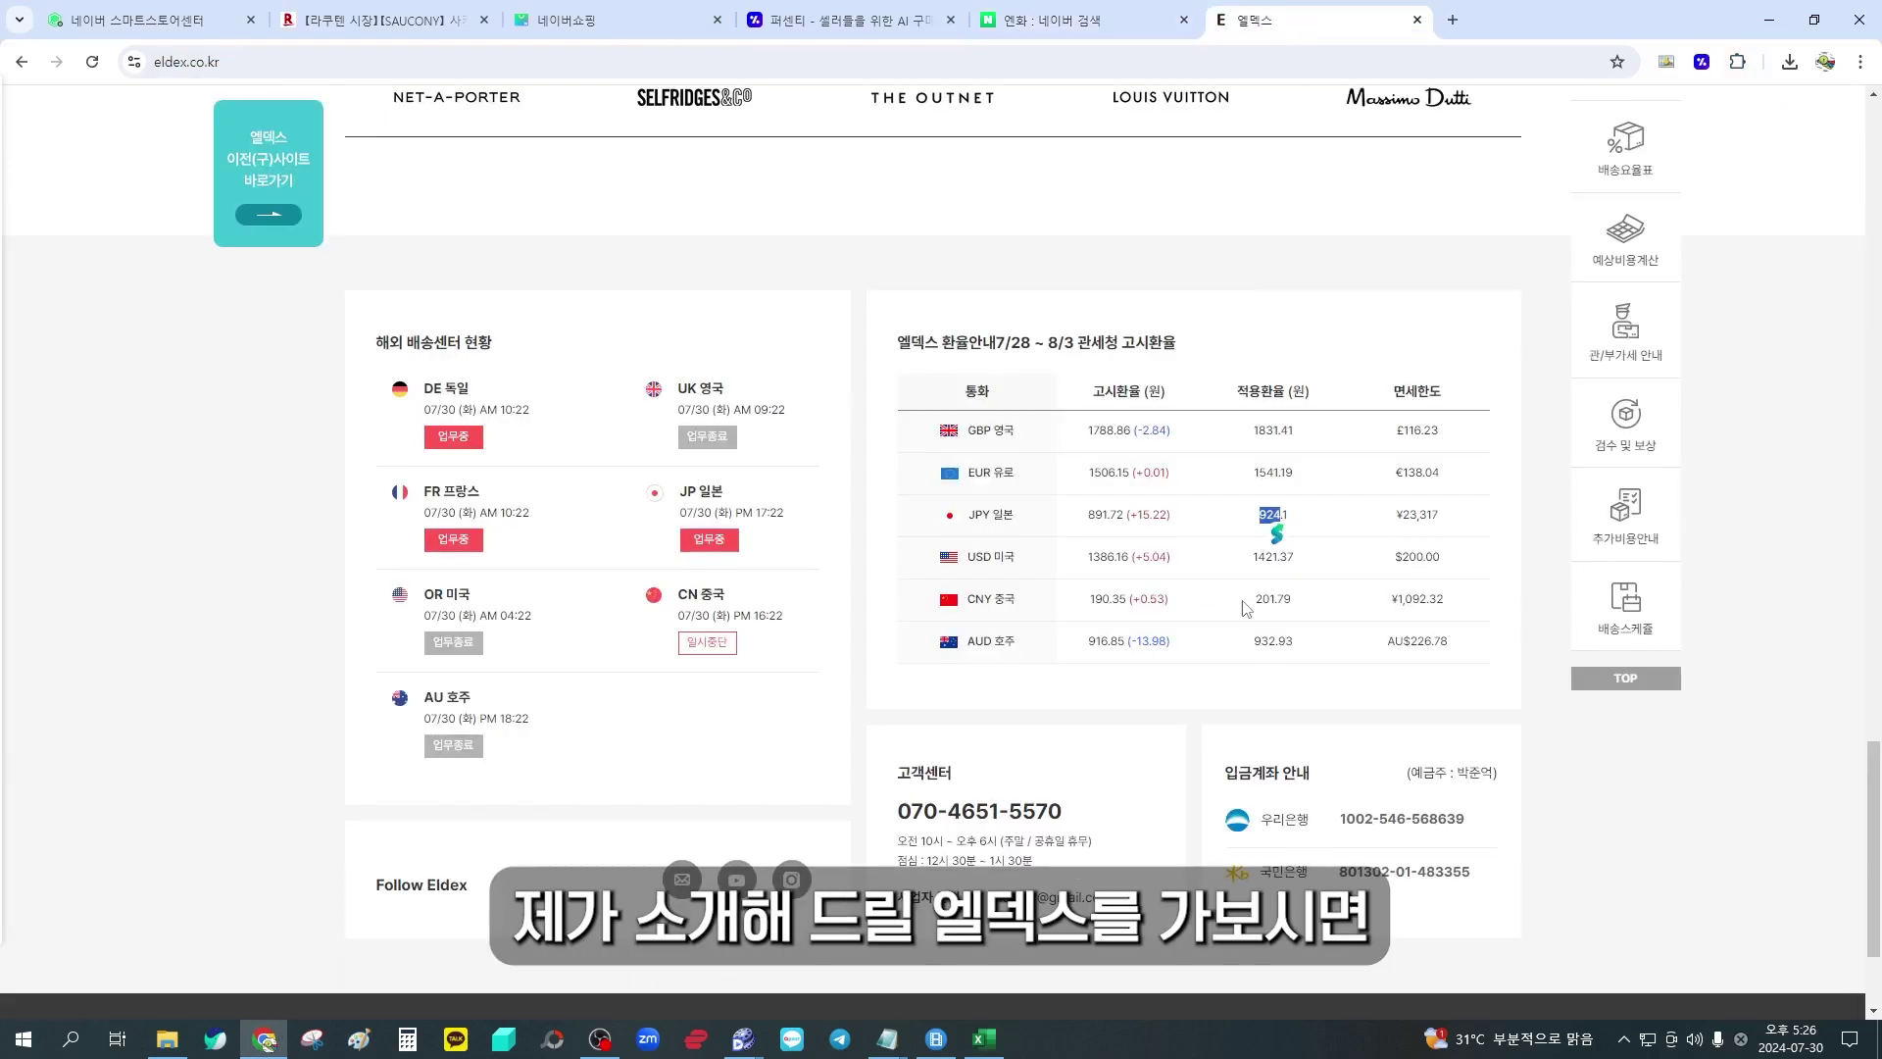
drag(1256, 516, 1304, 518)
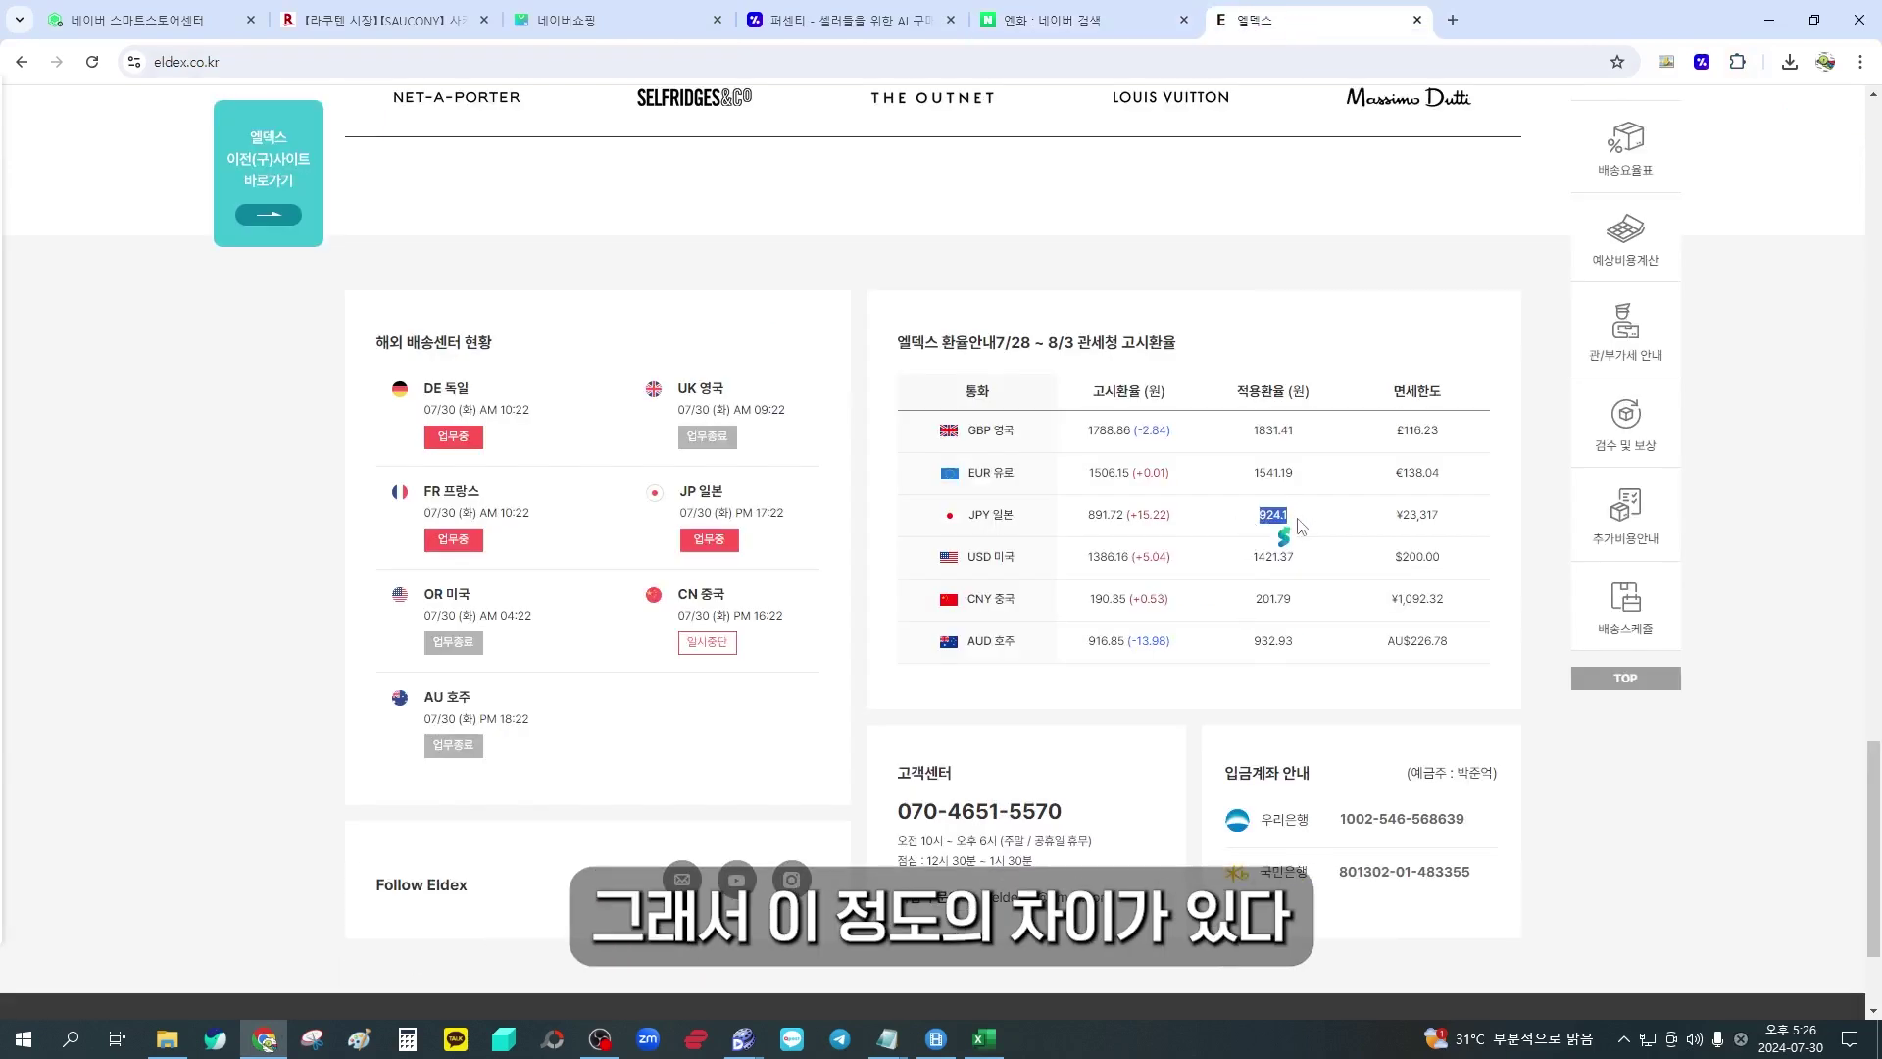
Return to the Excel workbook and set the payment-agency (결제대행) rate in I3 to 924
key(alt+Tab)
key(Right)
text(924)
key(Return)
Compare the product won price (제품원화) formulas in B3 and E3 of the two margin tables
key(Up)
key(Left)
key(Left)
key(Left)
key(Left)
key(Left)
key(Left)
key(Left)
key(Up)
key(Down)
key(Up)
key(Down)
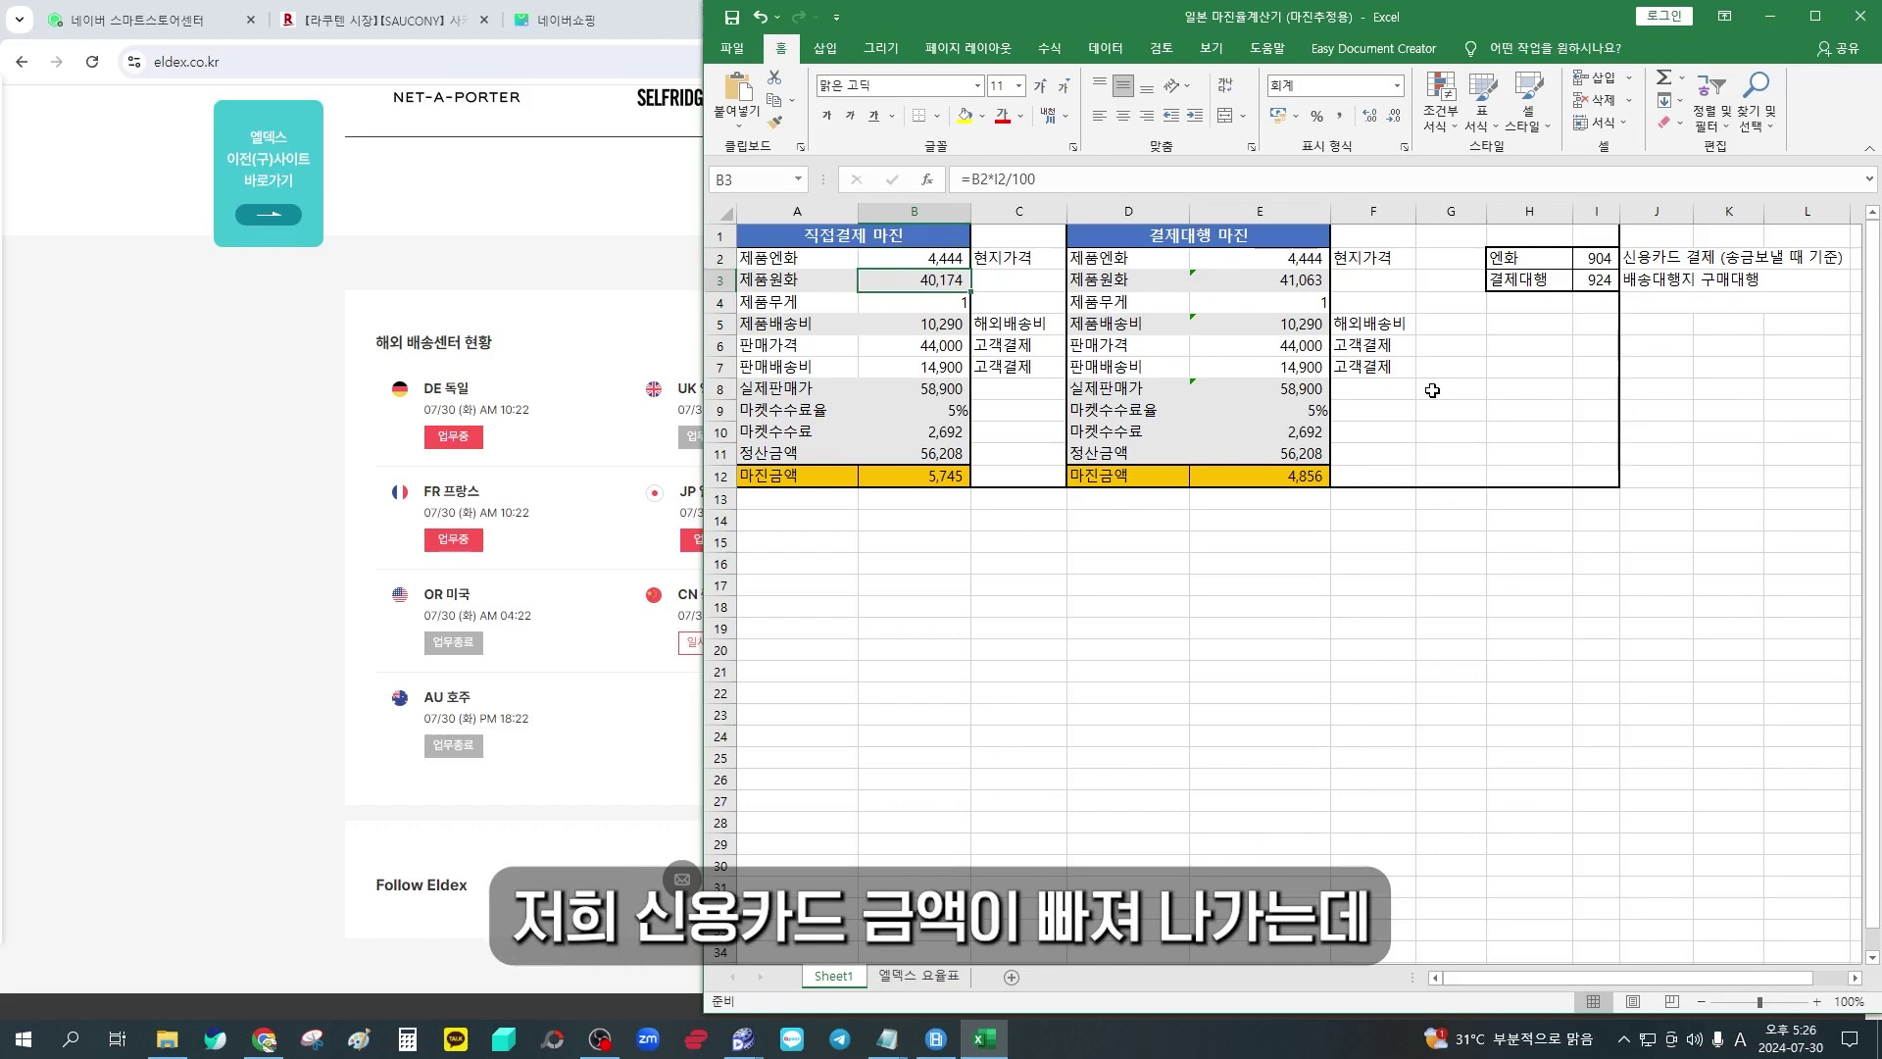
key(Right)
key(Right)
key(Right)
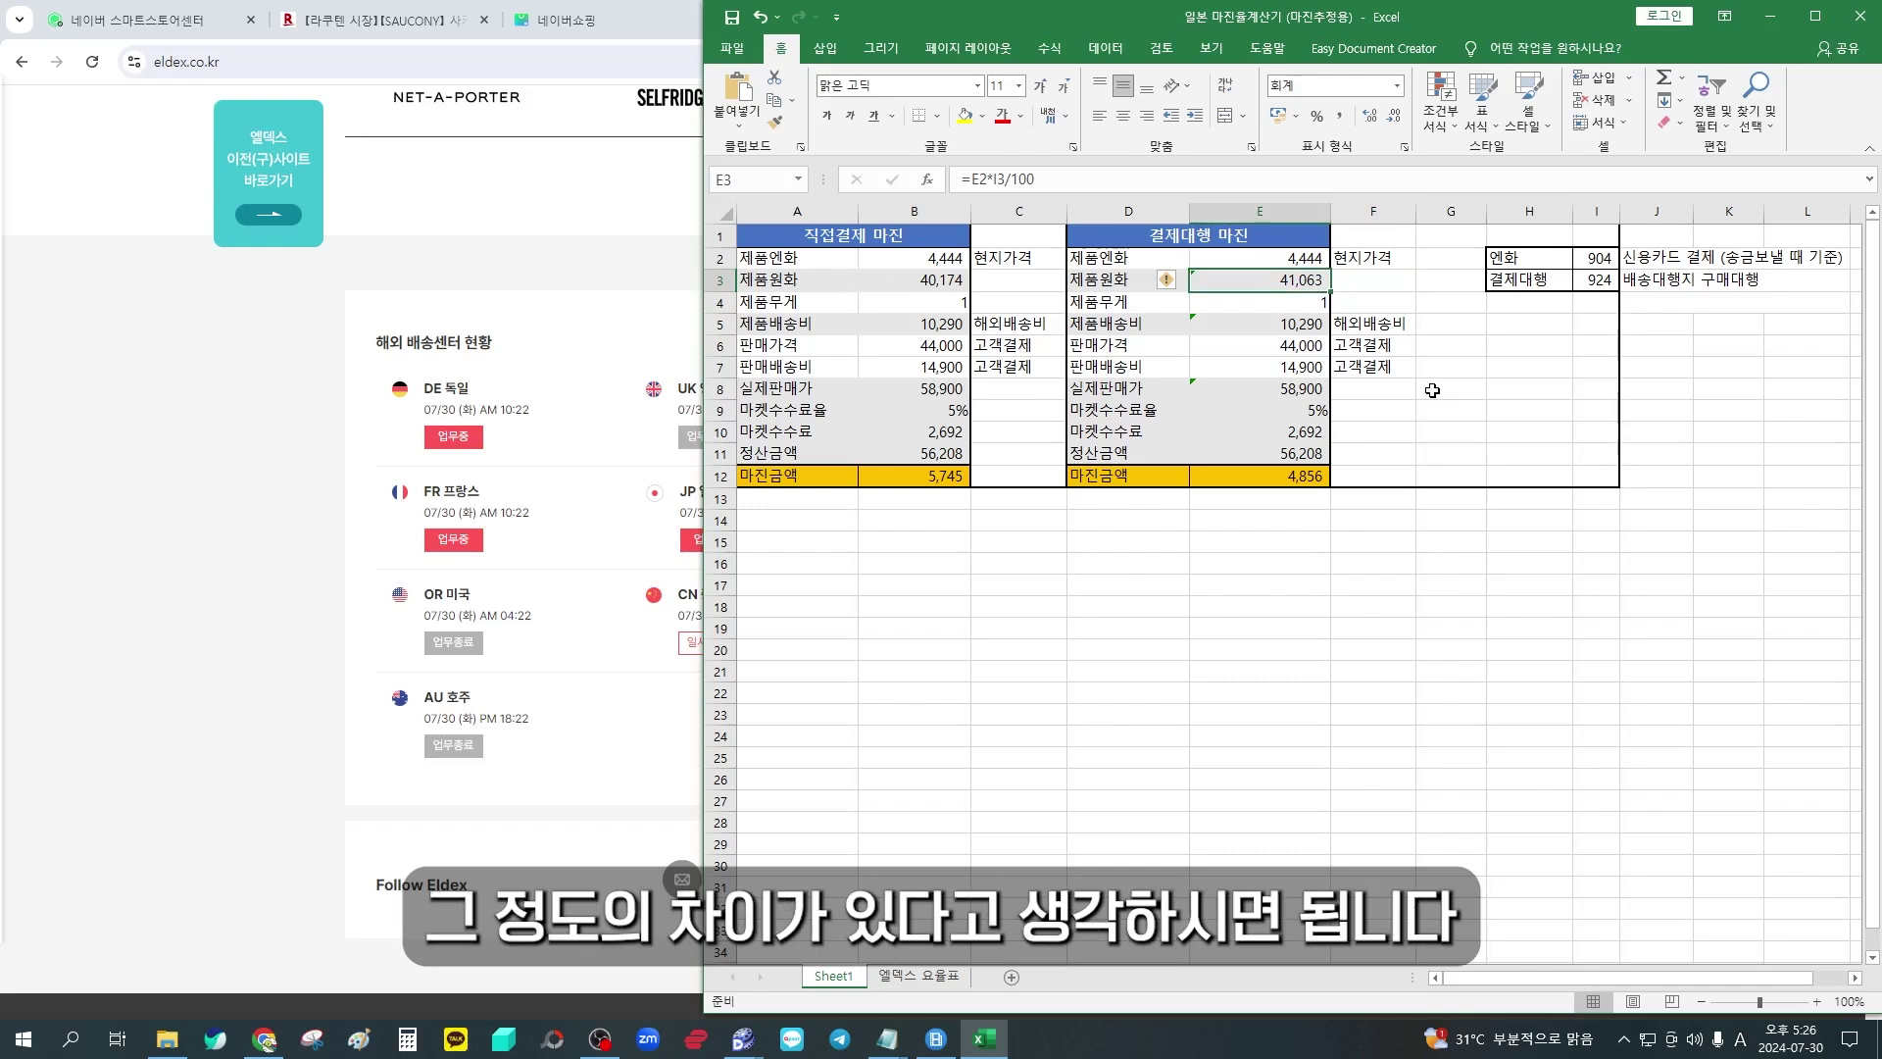
Review the product yen price, won price and product weight rows (2 to 4) of the margin tables
key(Left)
key(Left)
key(Up)
key(Up)
key(Left)
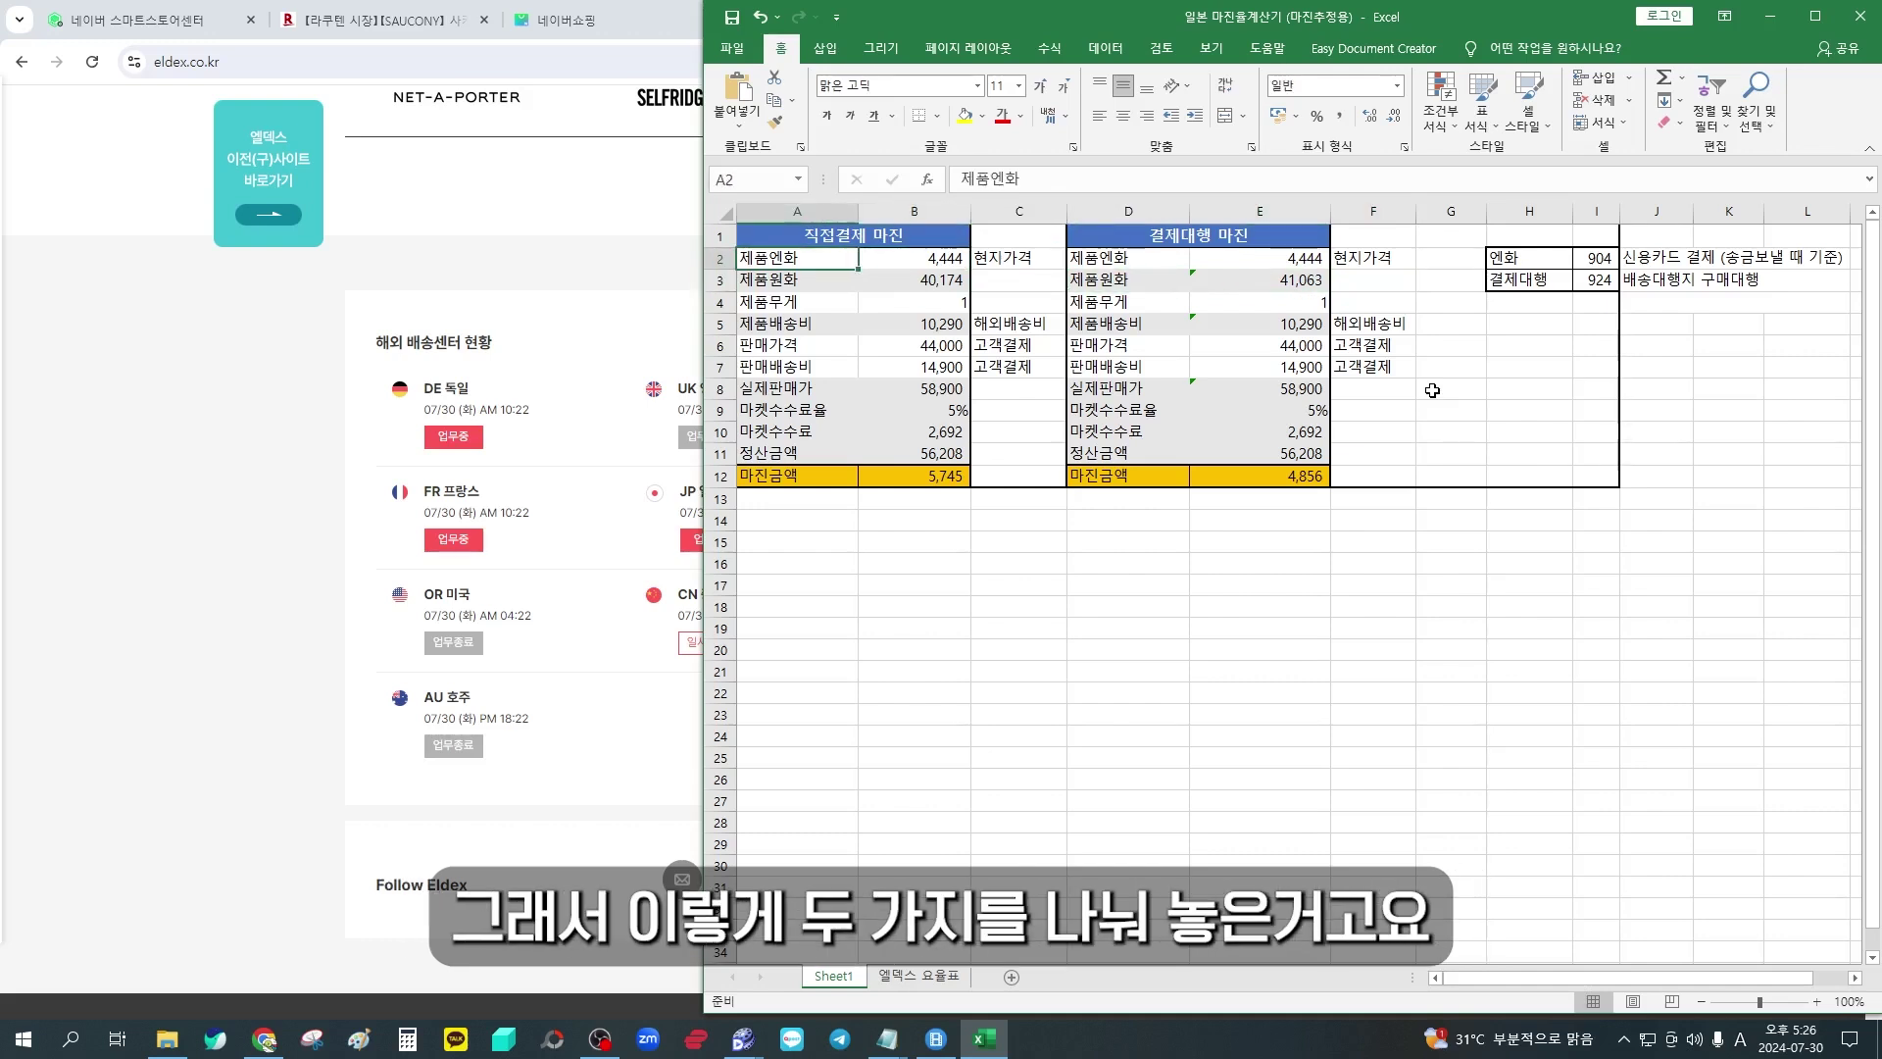
key(shift+Right)
key(shift+Right)
key(Down)
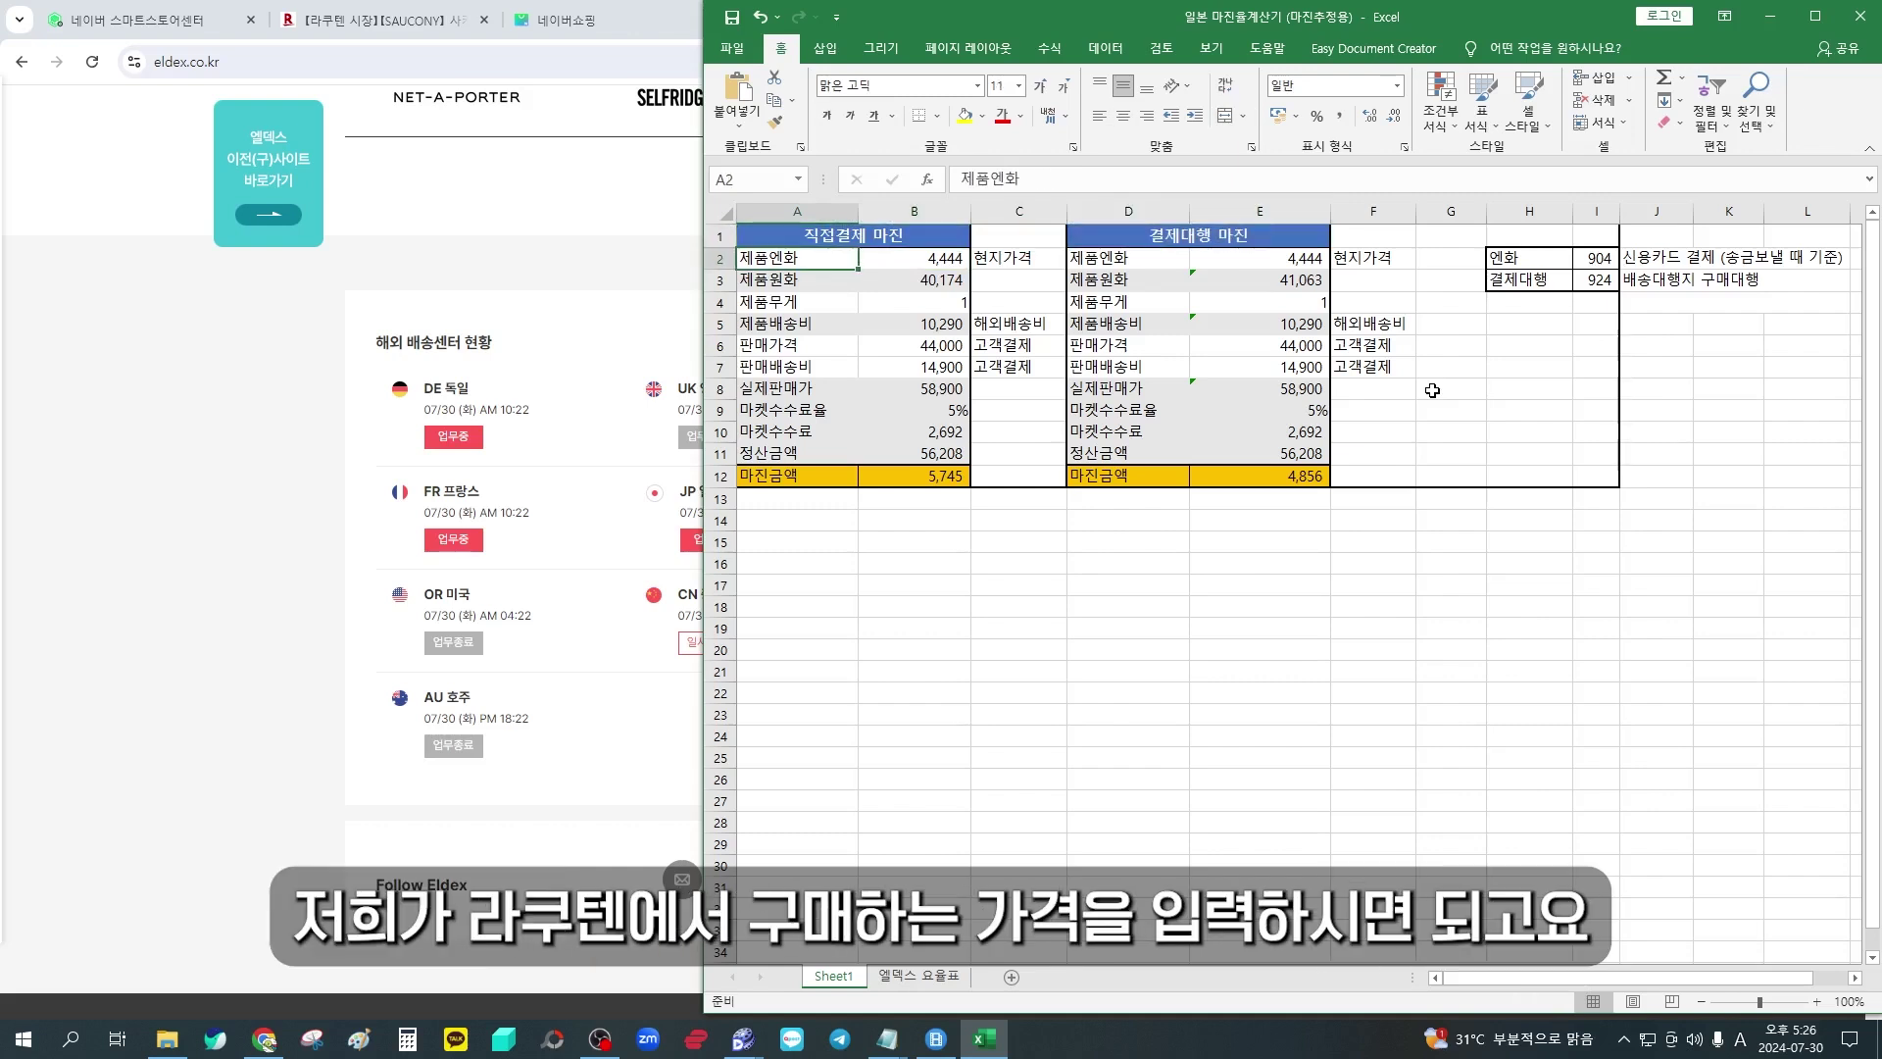
key(Down)
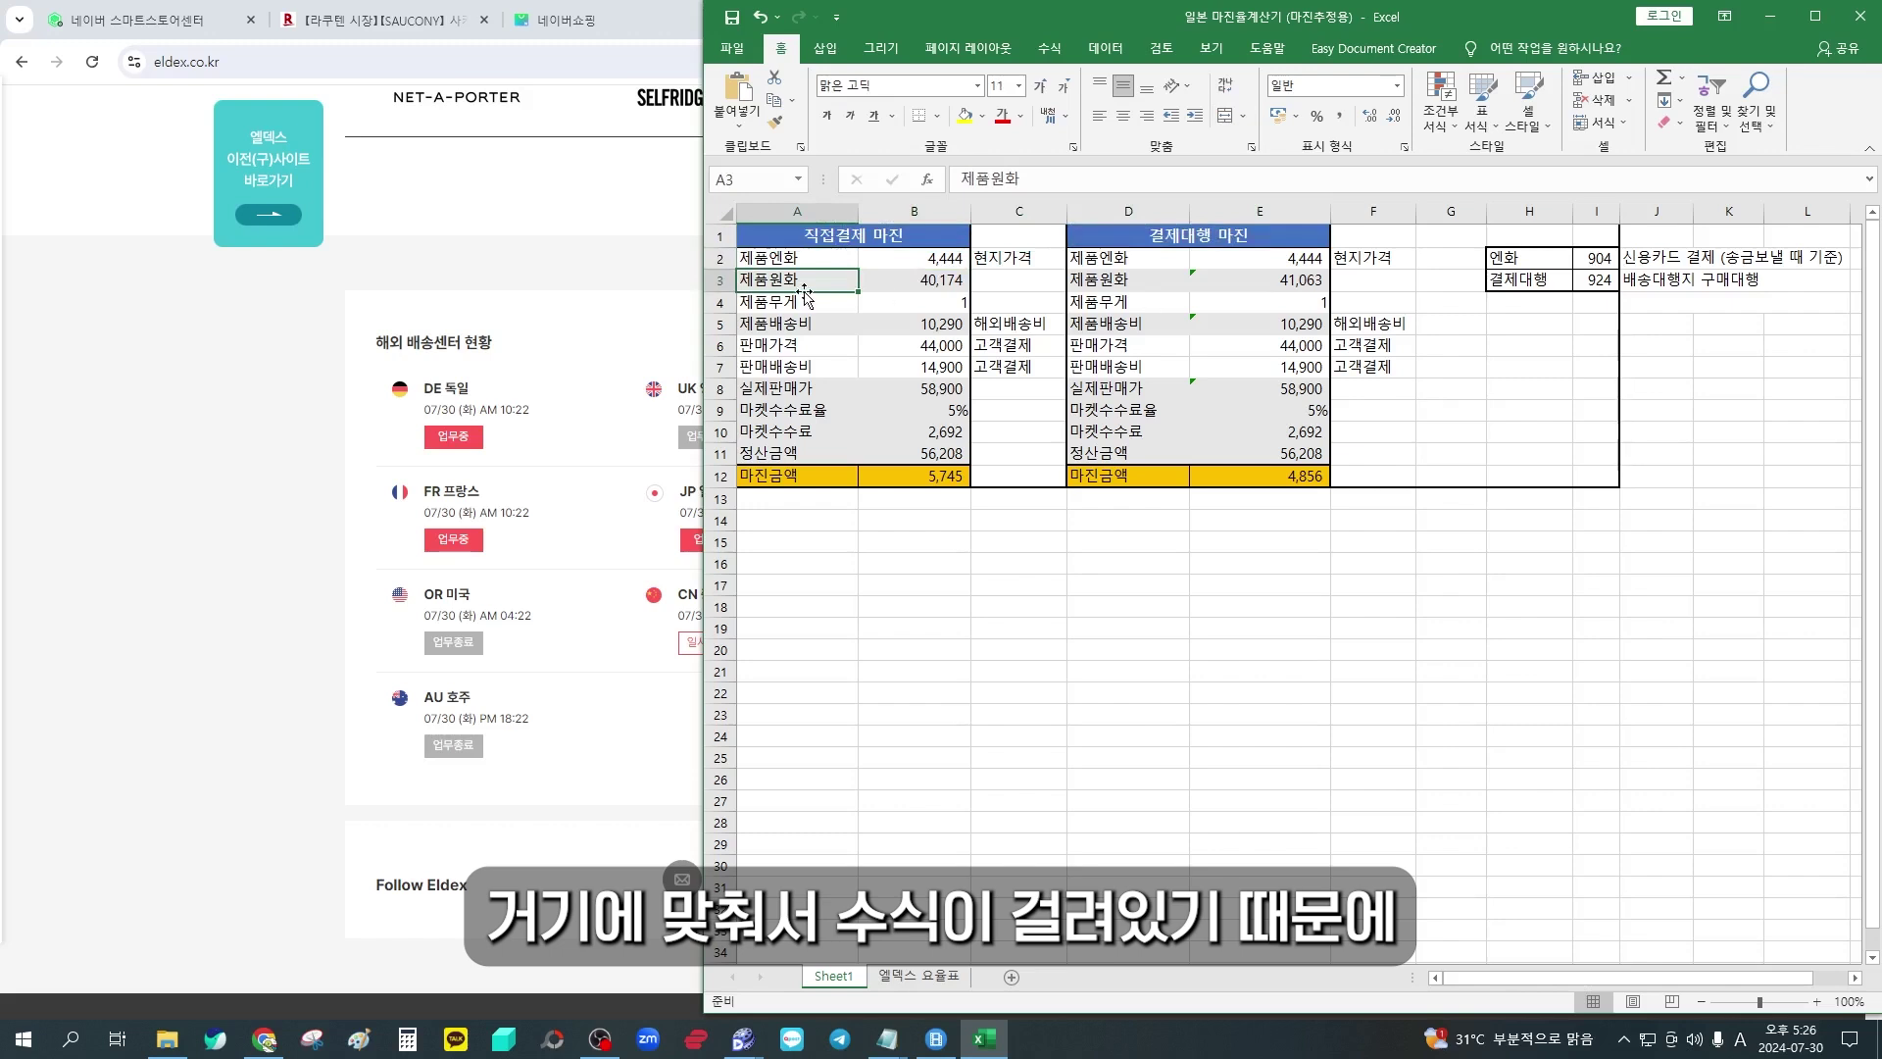
drag(765, 278, 1237, 284)
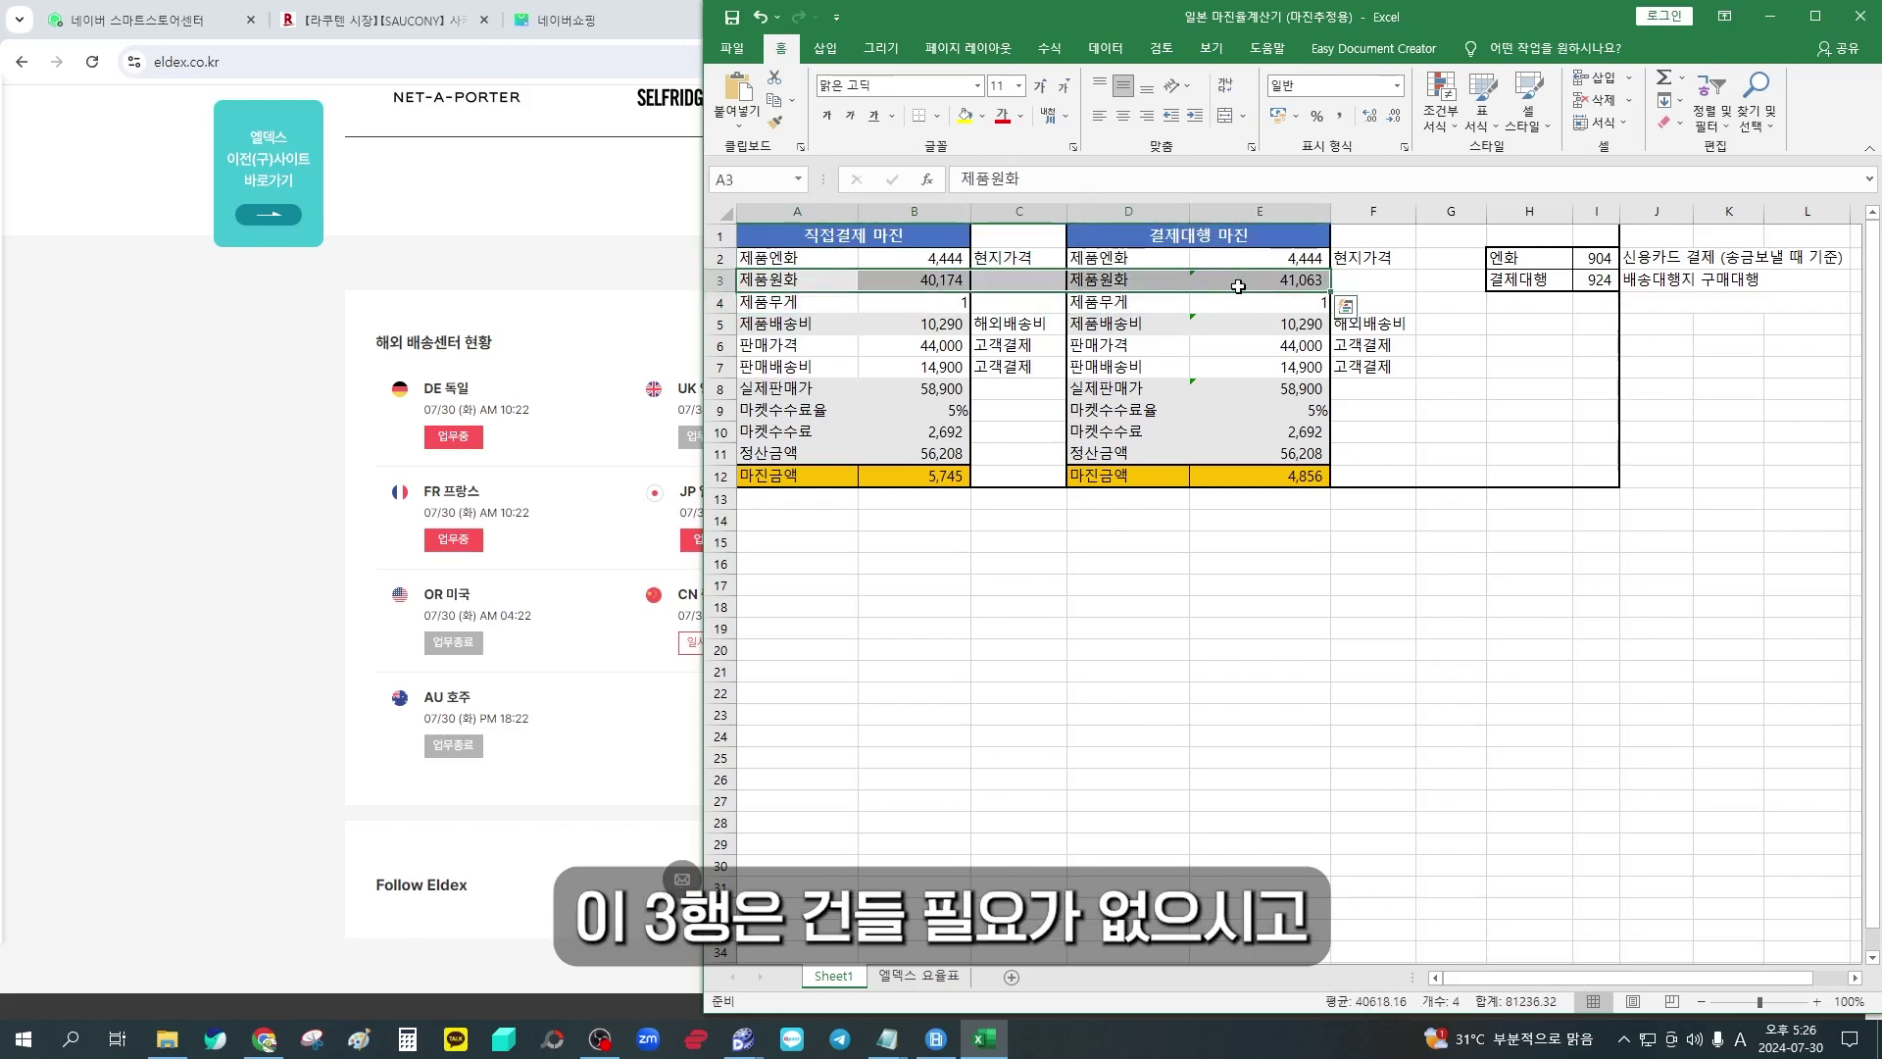
click(843, 306)
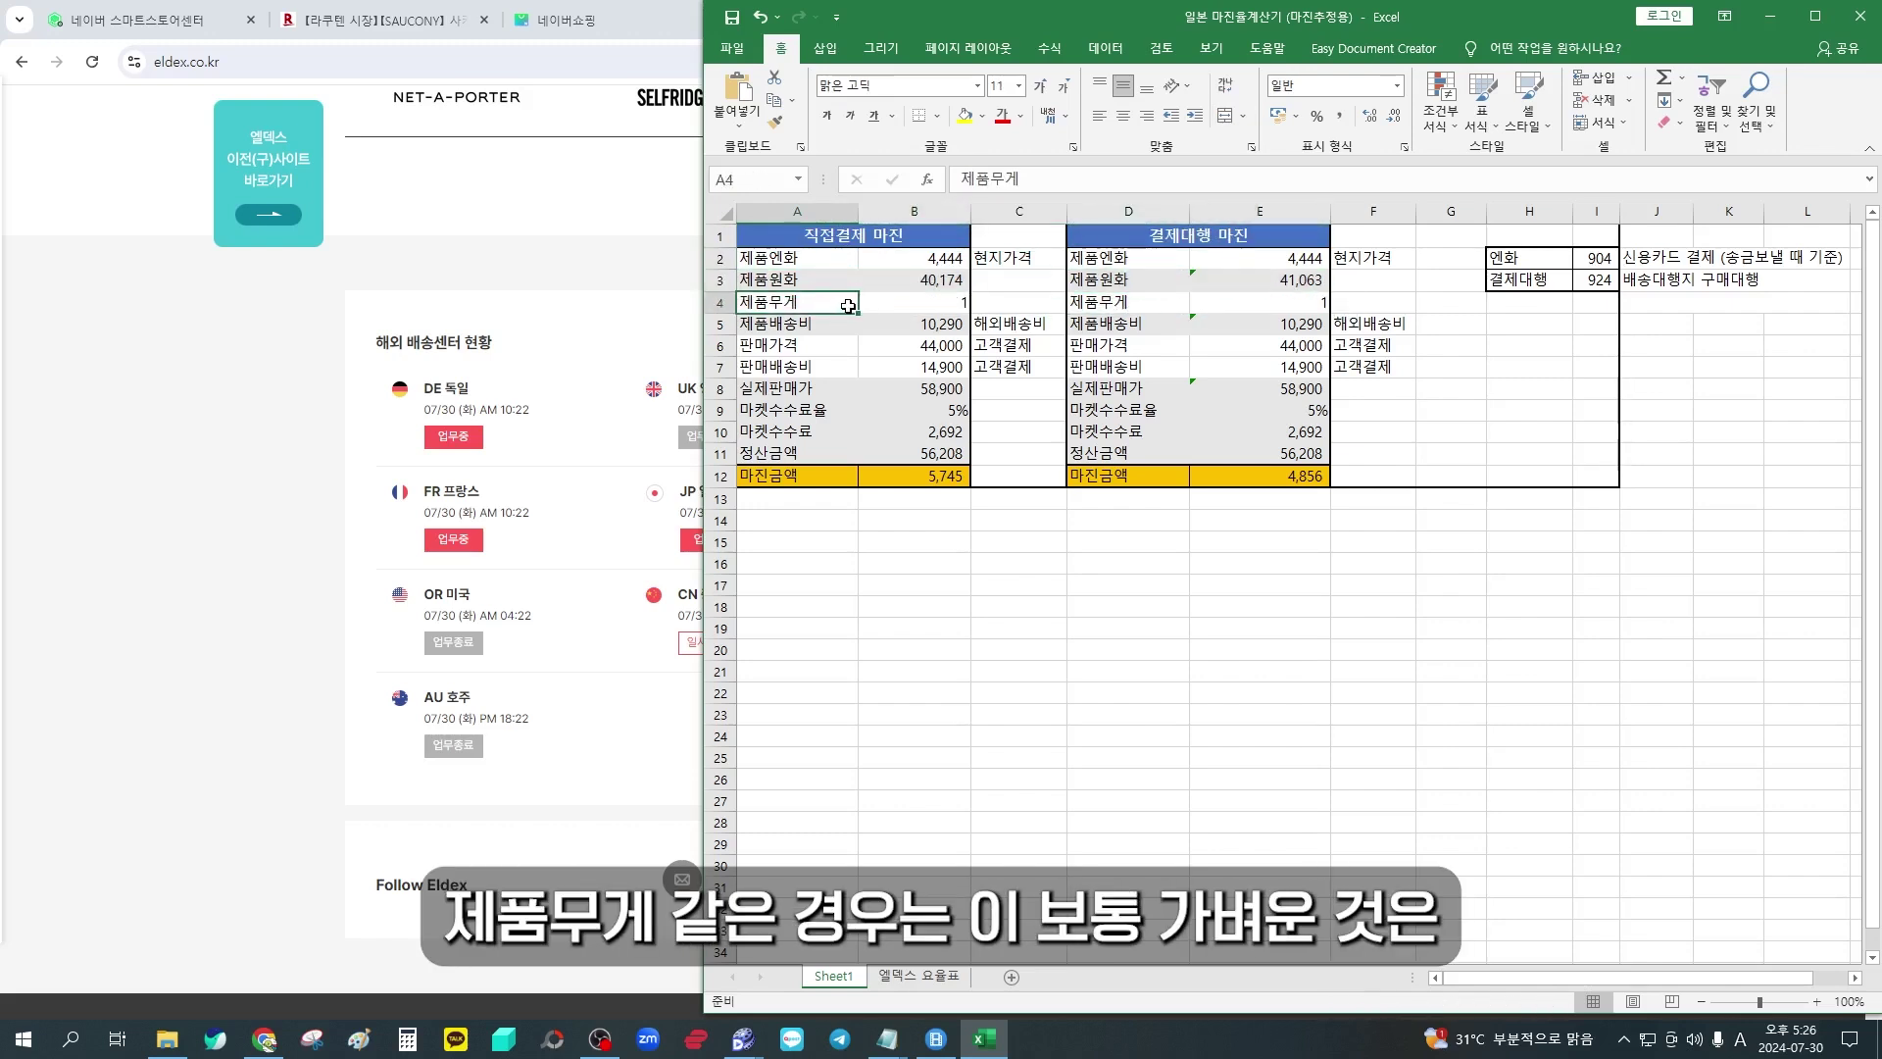
key(shift+Right)
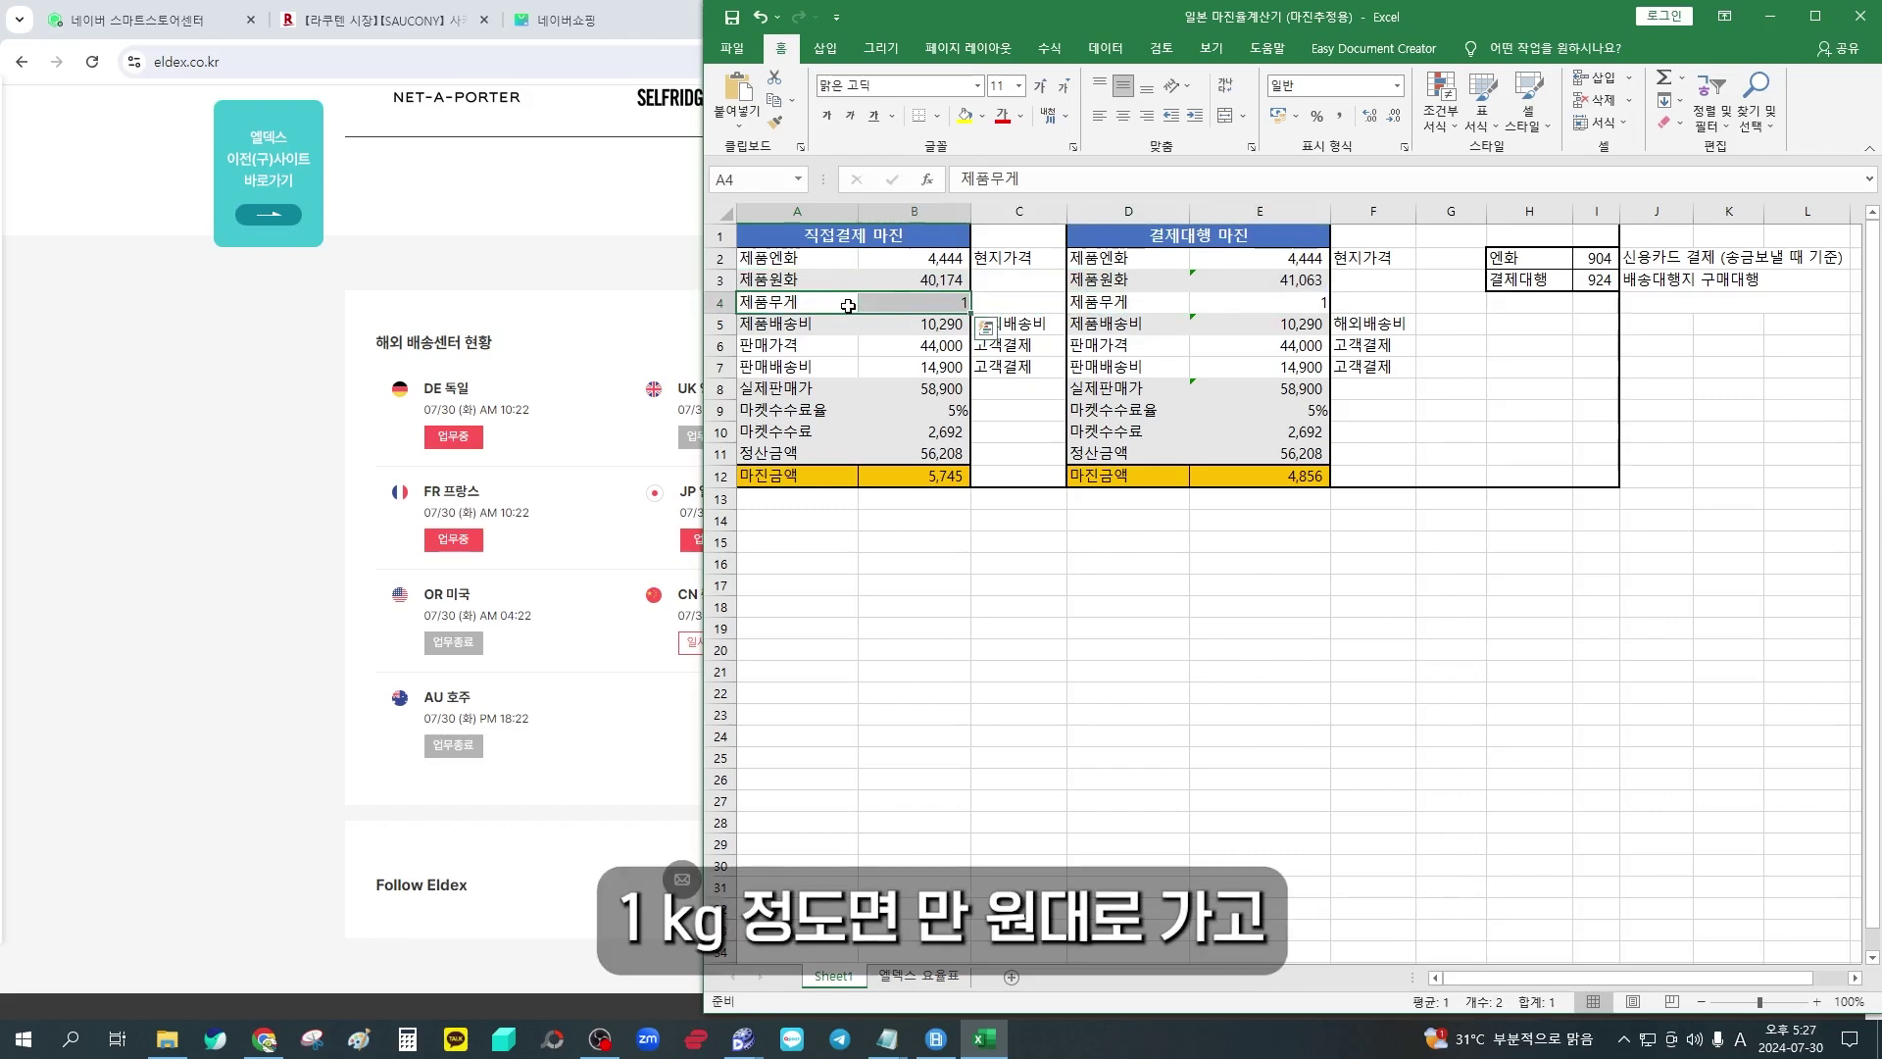
key(Right)
key(Left)
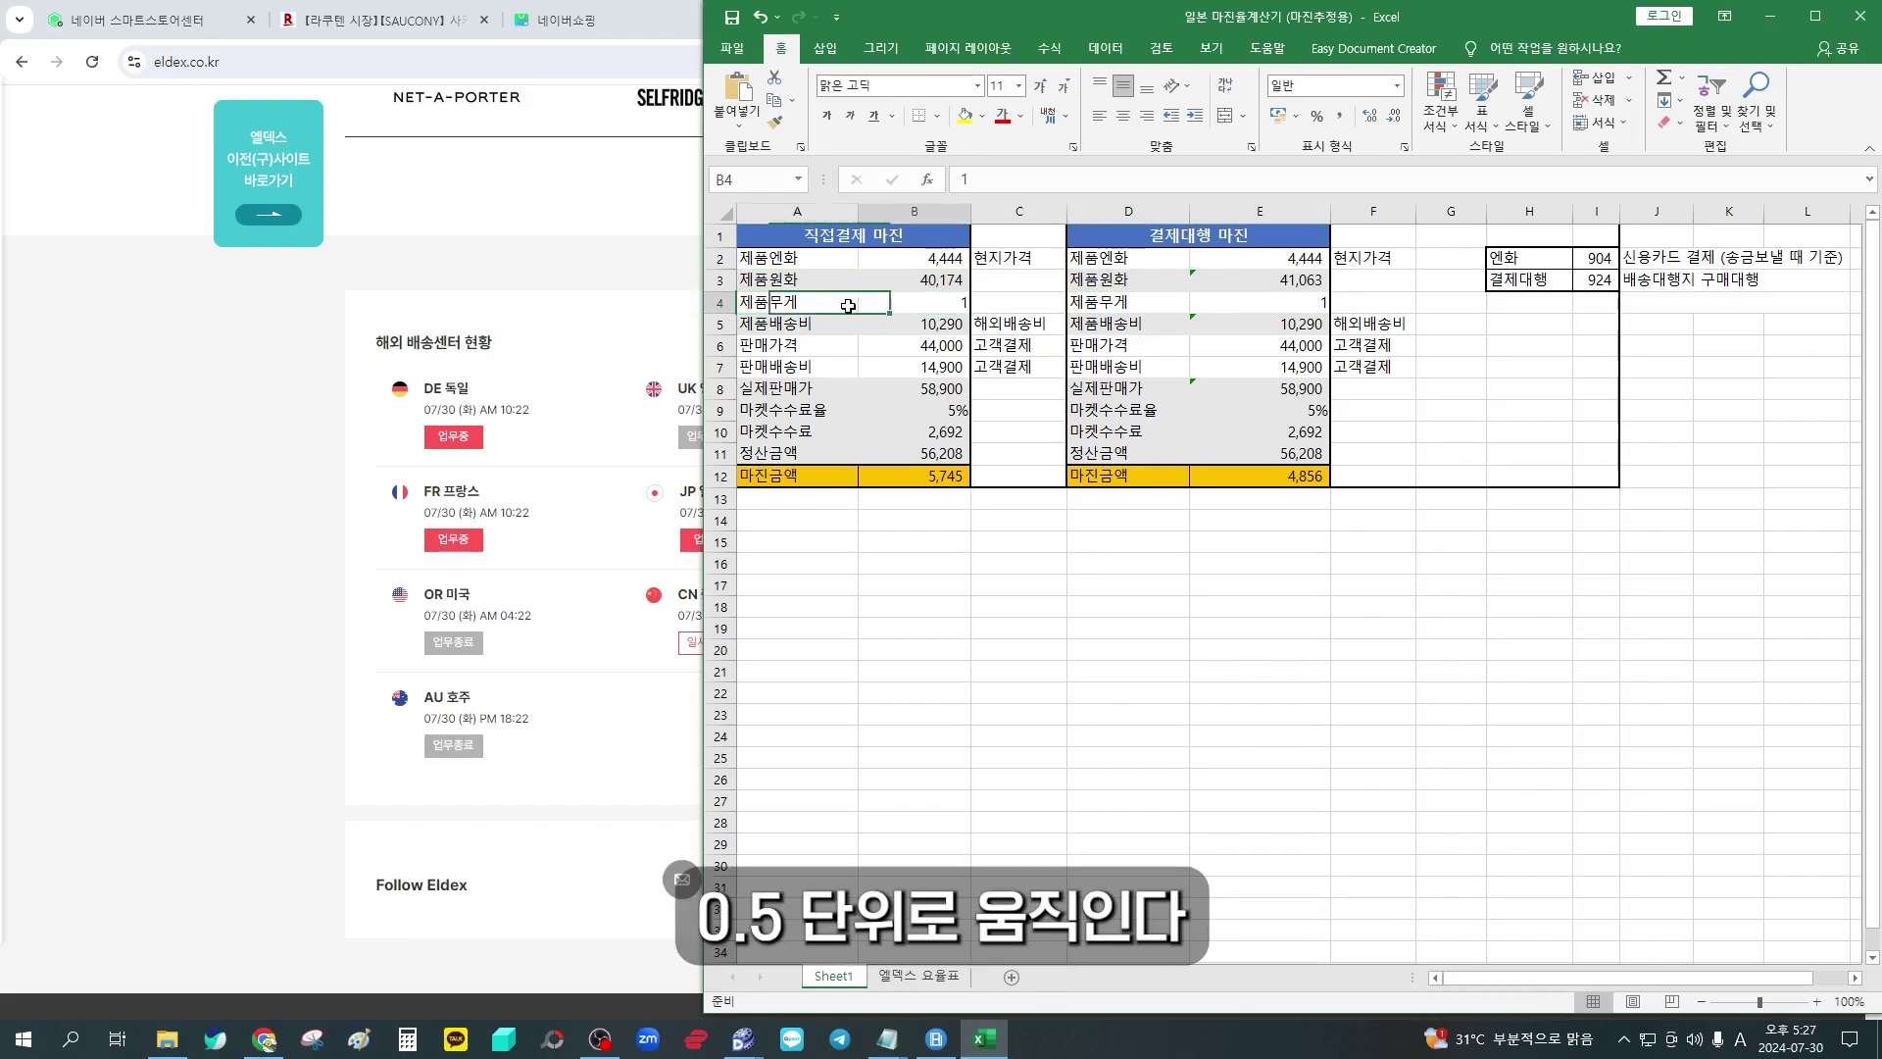
Set the product weight (제품무게) in B4 to 2 and then to 2.5
key(Right)
text(0)
key(Escape)
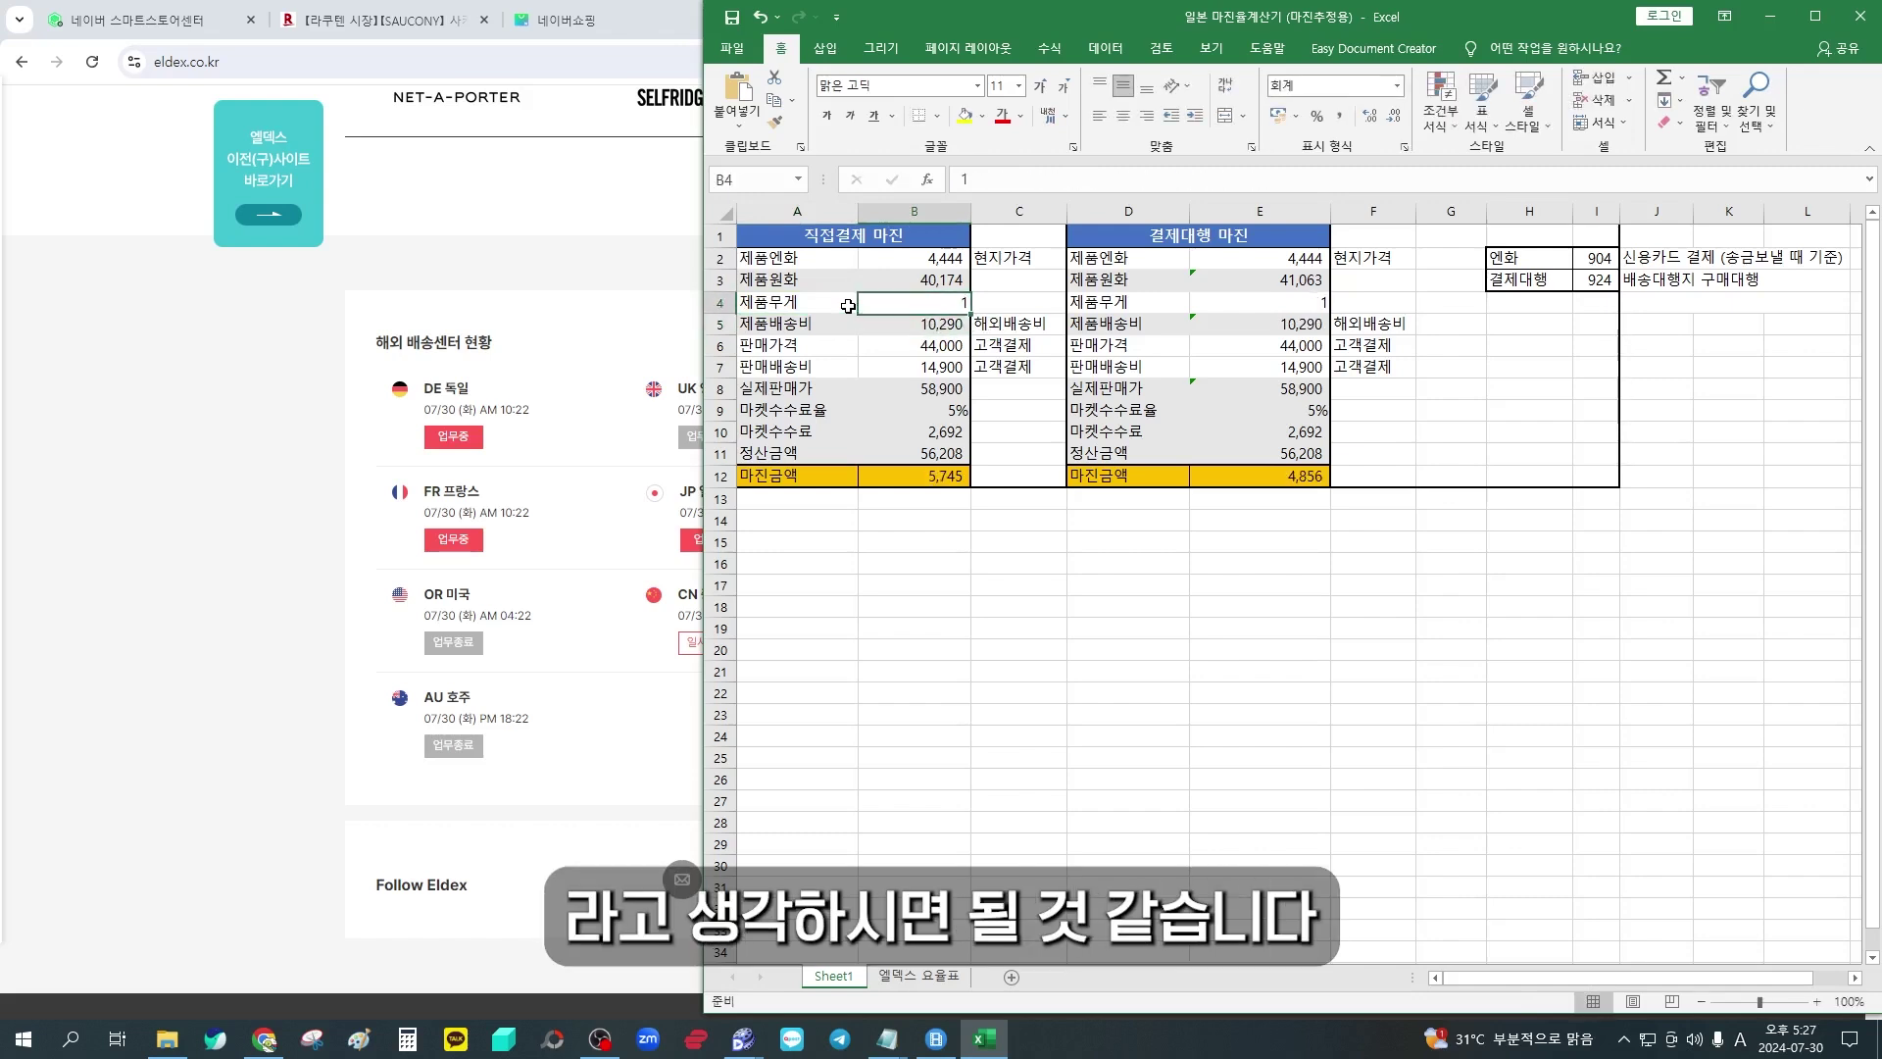
text(2)
key(Return)
key(Up)
text(2)
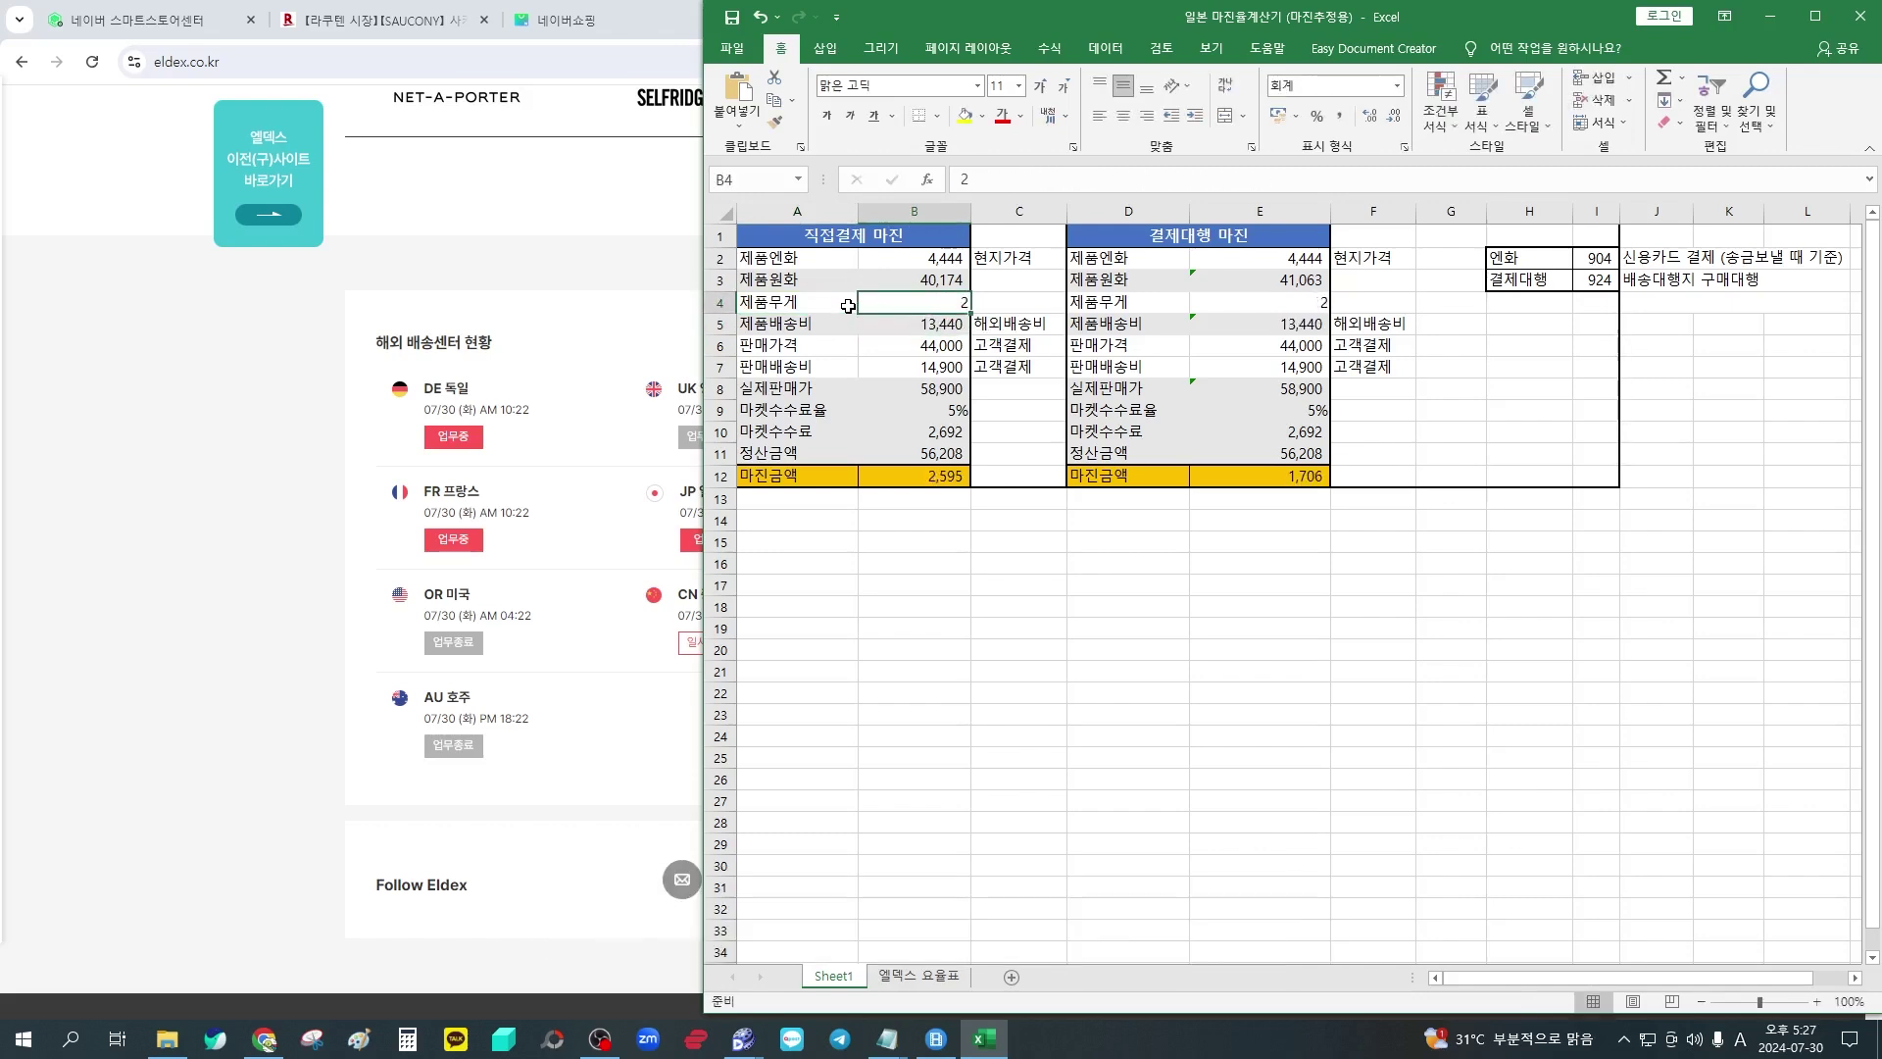
text(.5)
key(Return)
Examine the selling price (판매가격) and selling shipping fee (판매배송비) cells in the direct-payment table
key(Down)
key(Left)
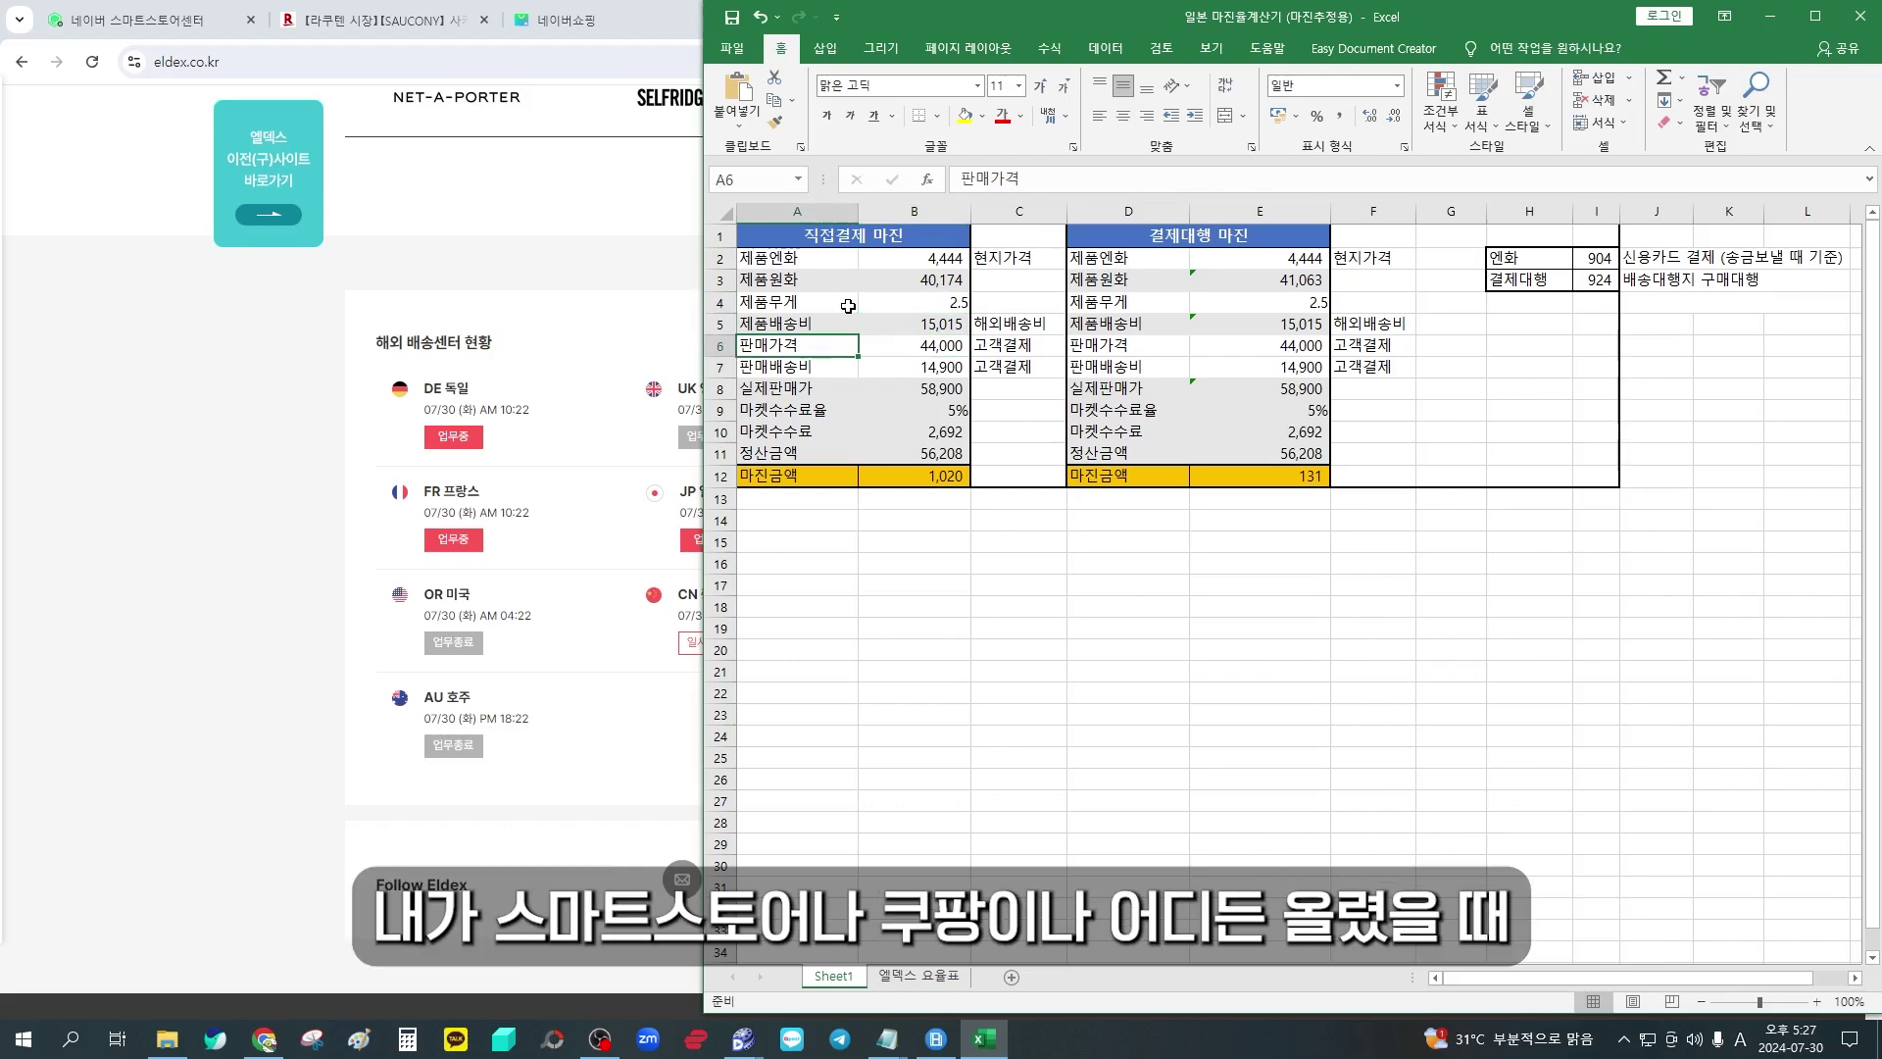
key(Right)
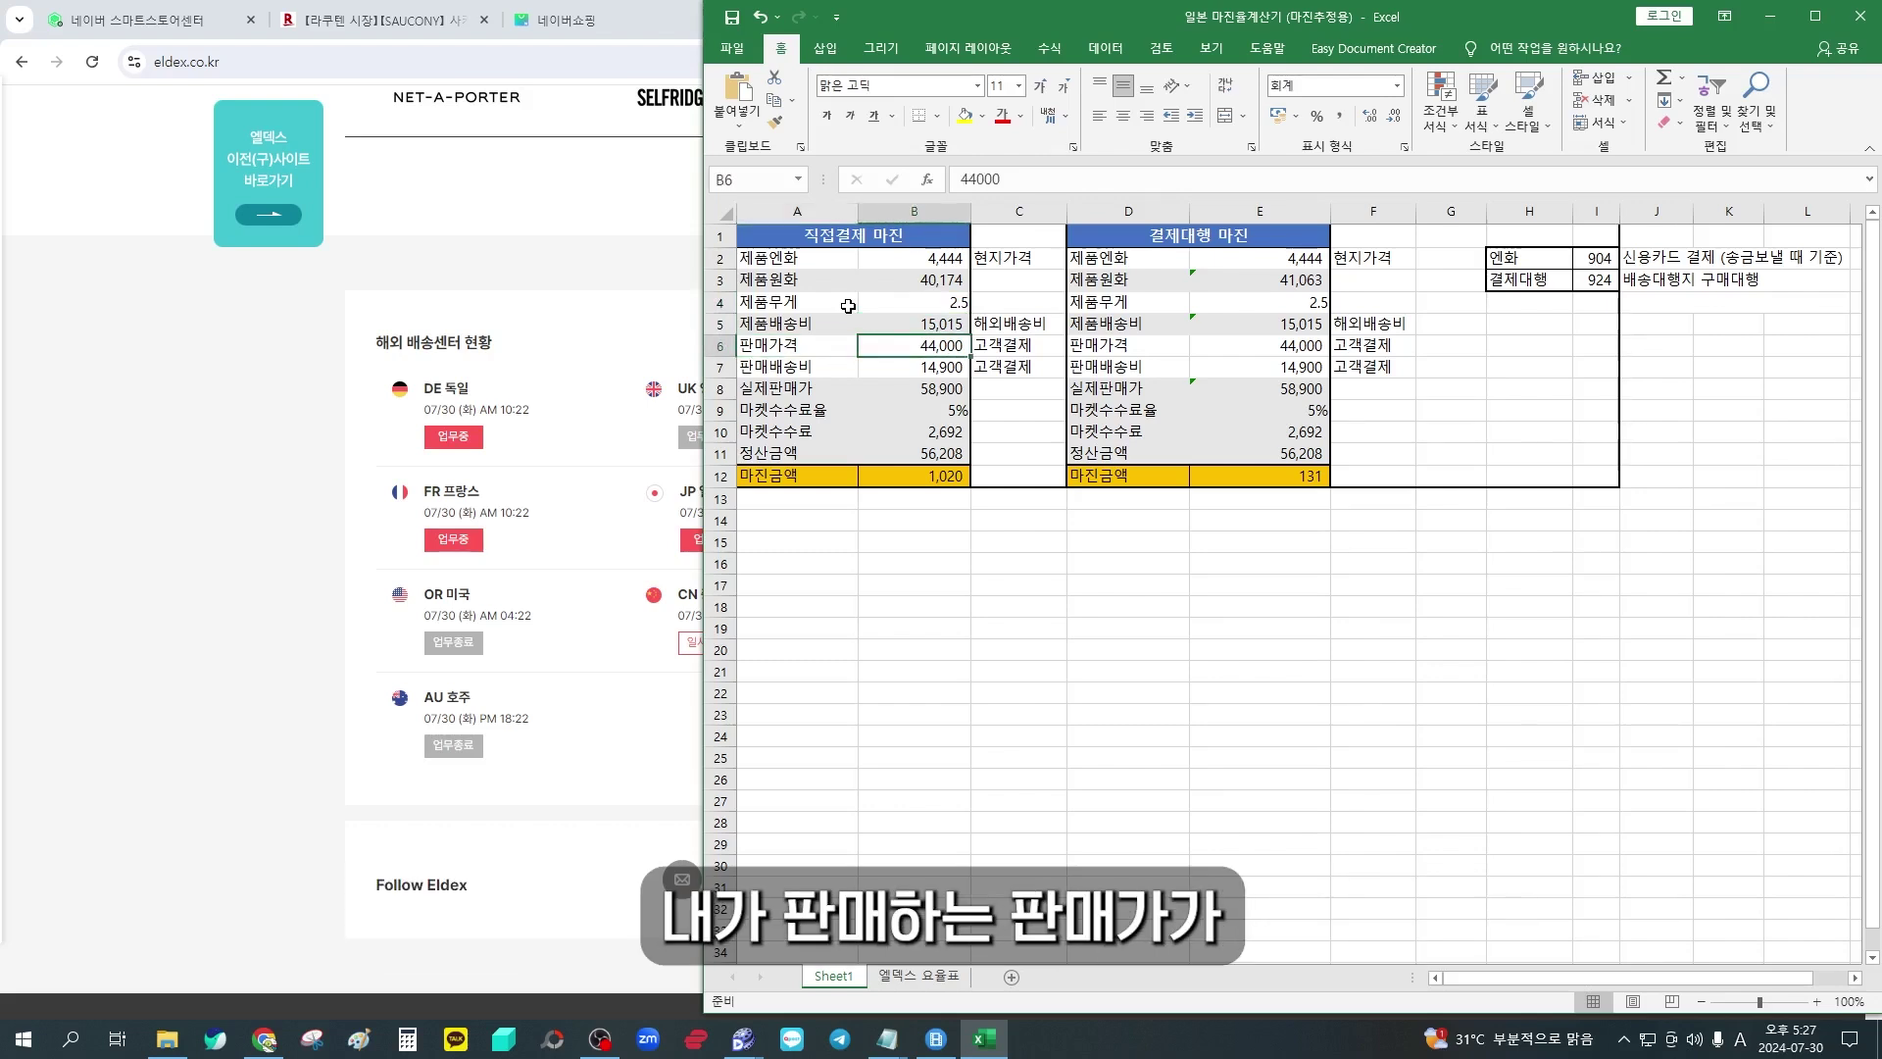
key(Left)
key(Right)
key(Down)
key(Left)
key(Right)
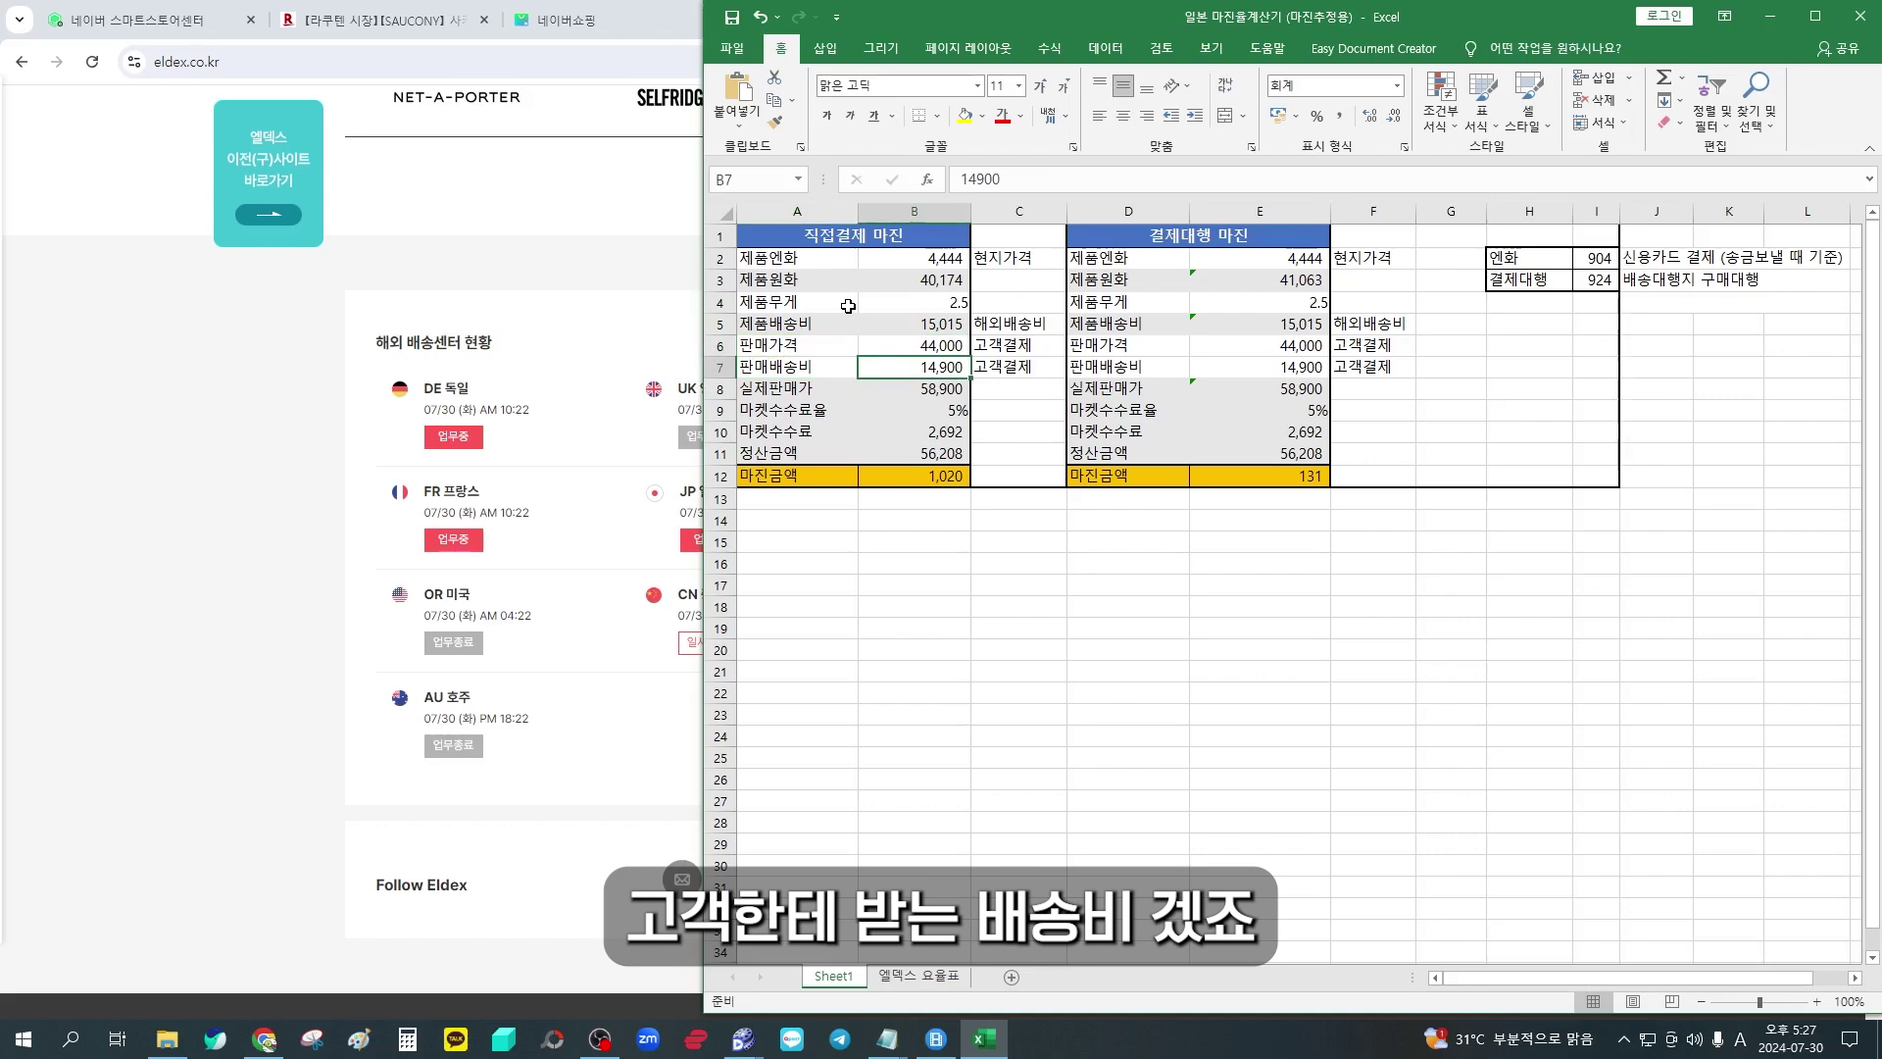
Try a 13% market fee rate (마켓수수료율) in B9, and undo the change
key(Left)
key(Down)
key(Down)
key(Right)
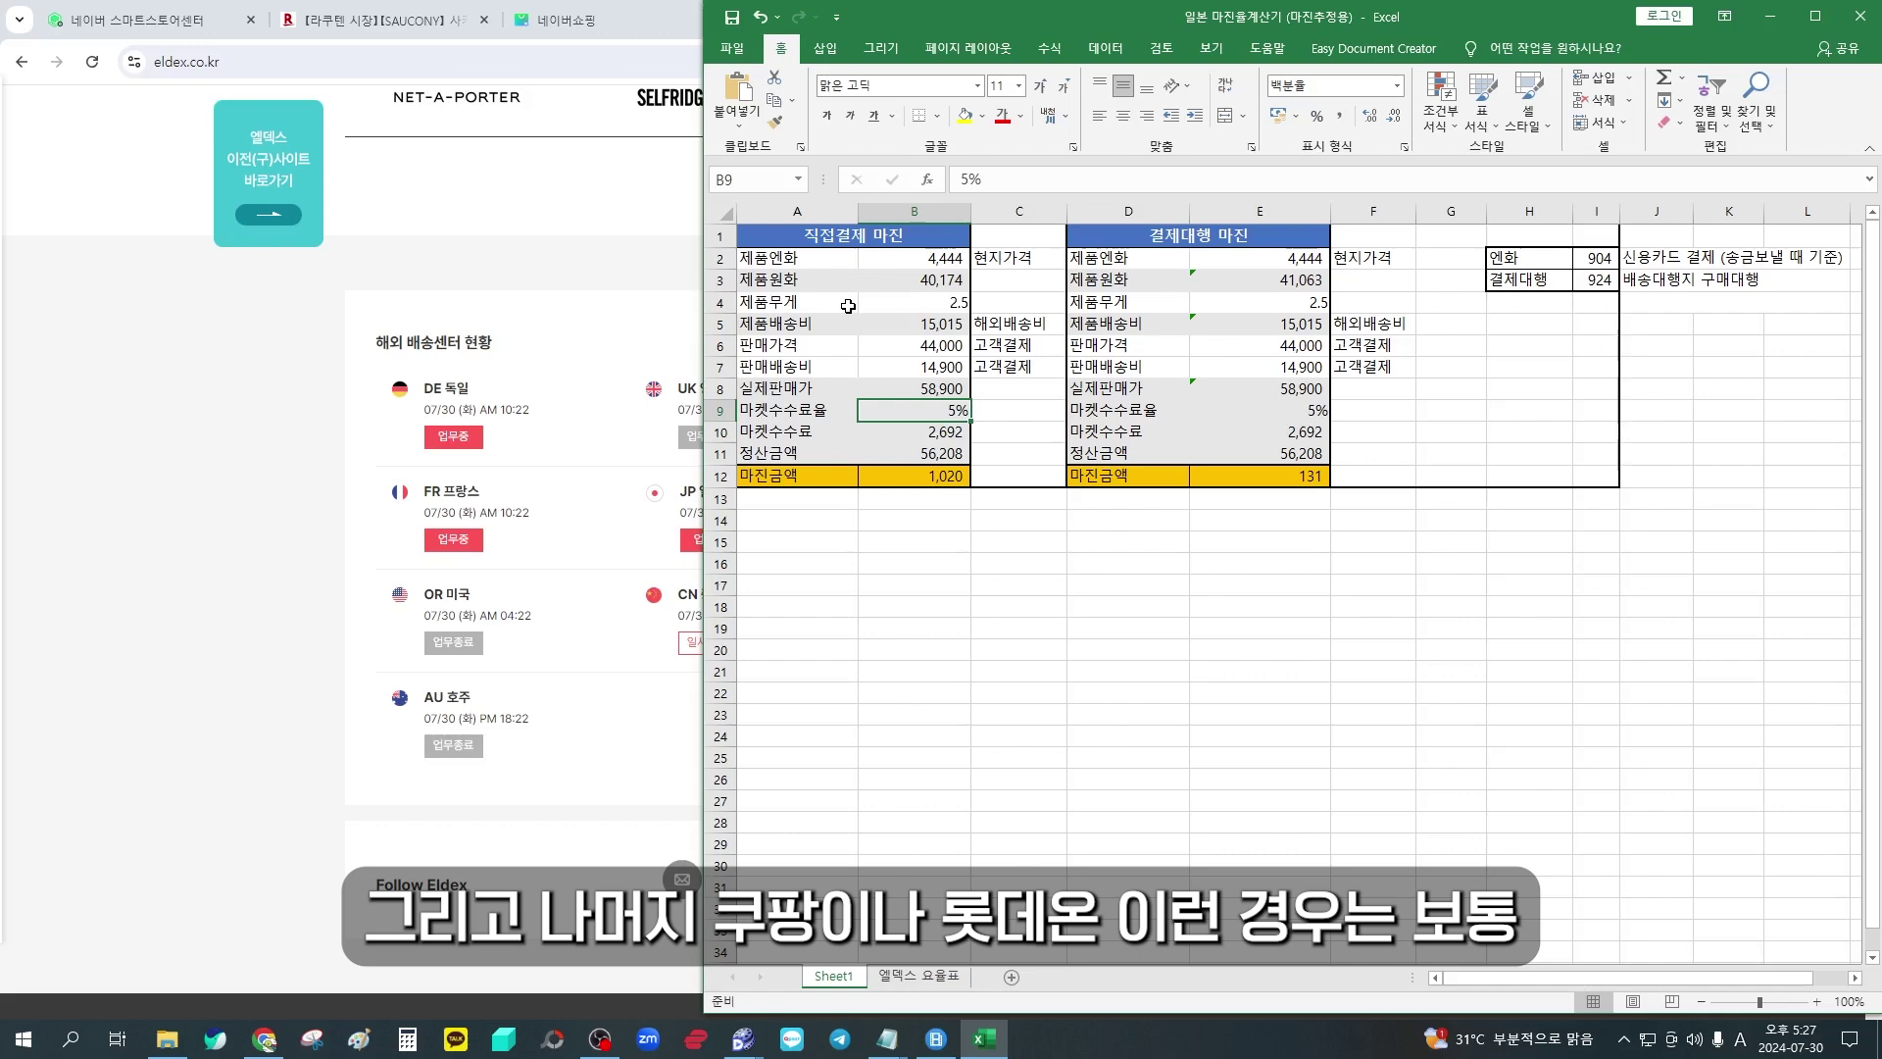
text(13)
key(ctrl+Return)
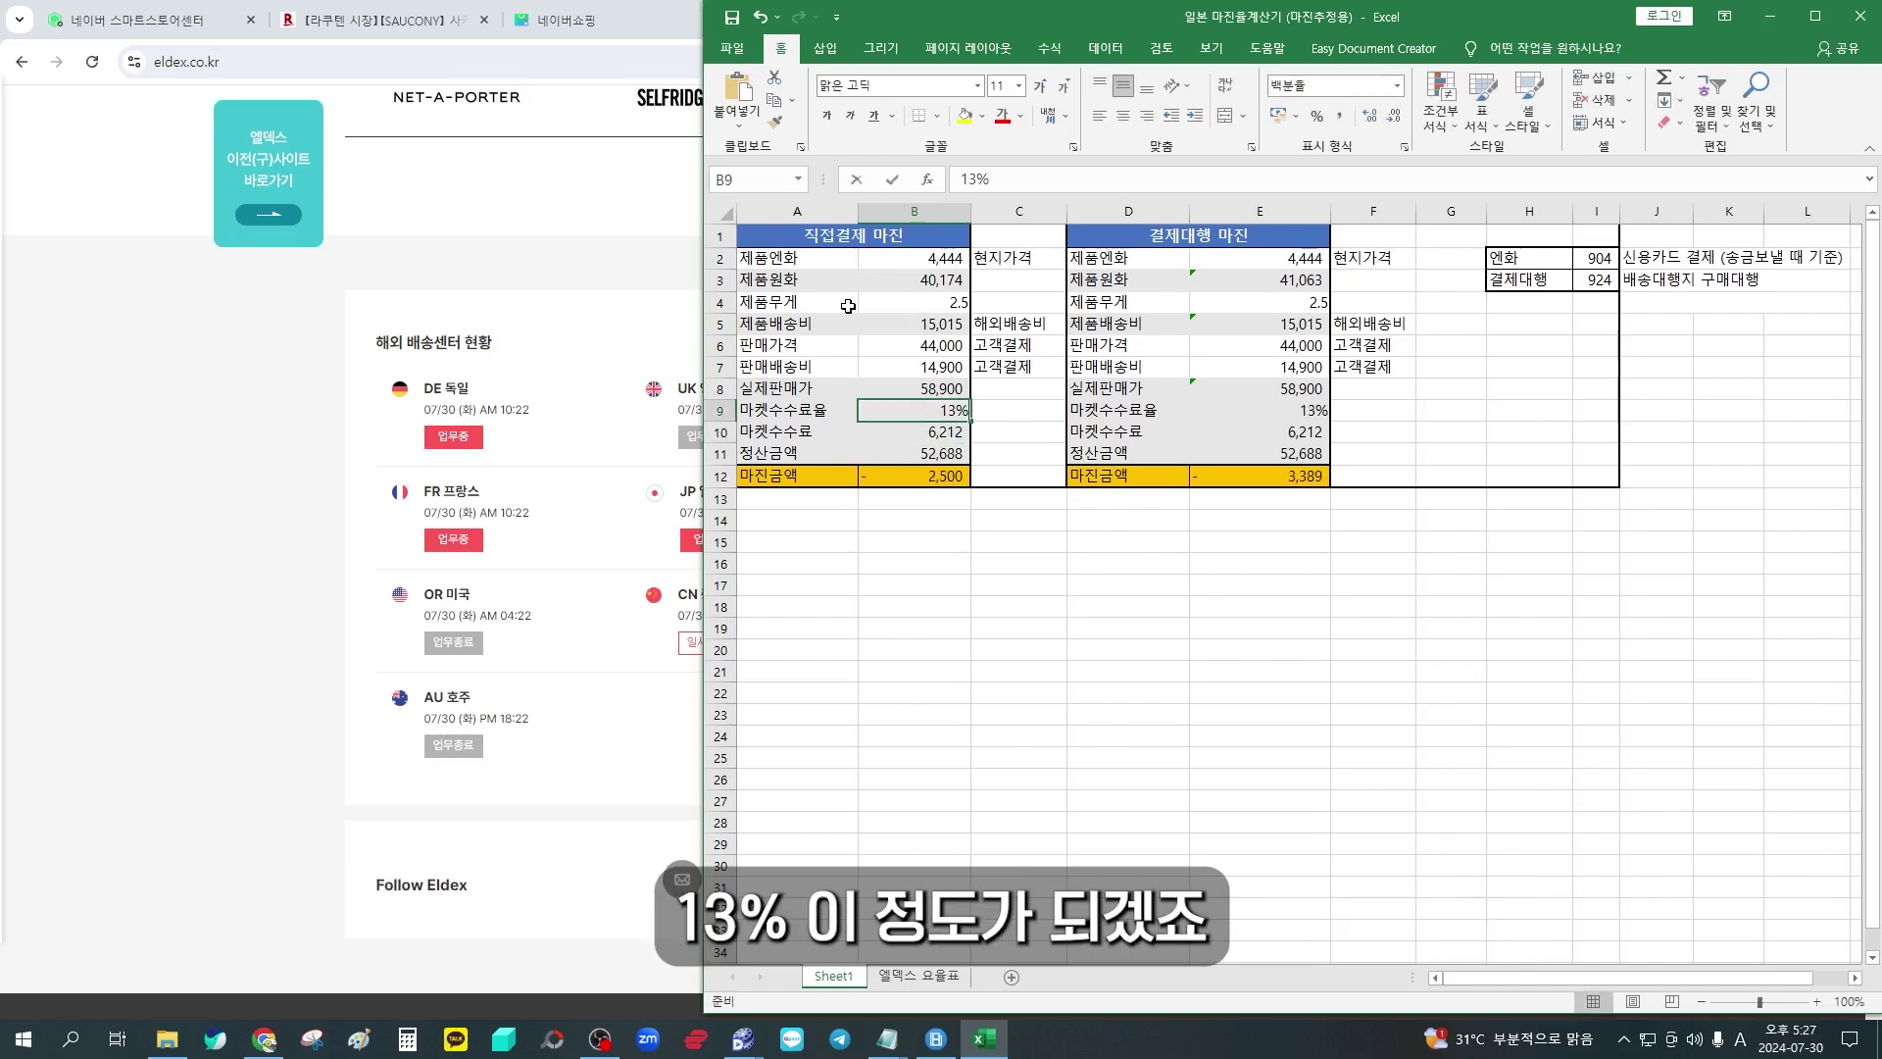
key(ctrl+z)
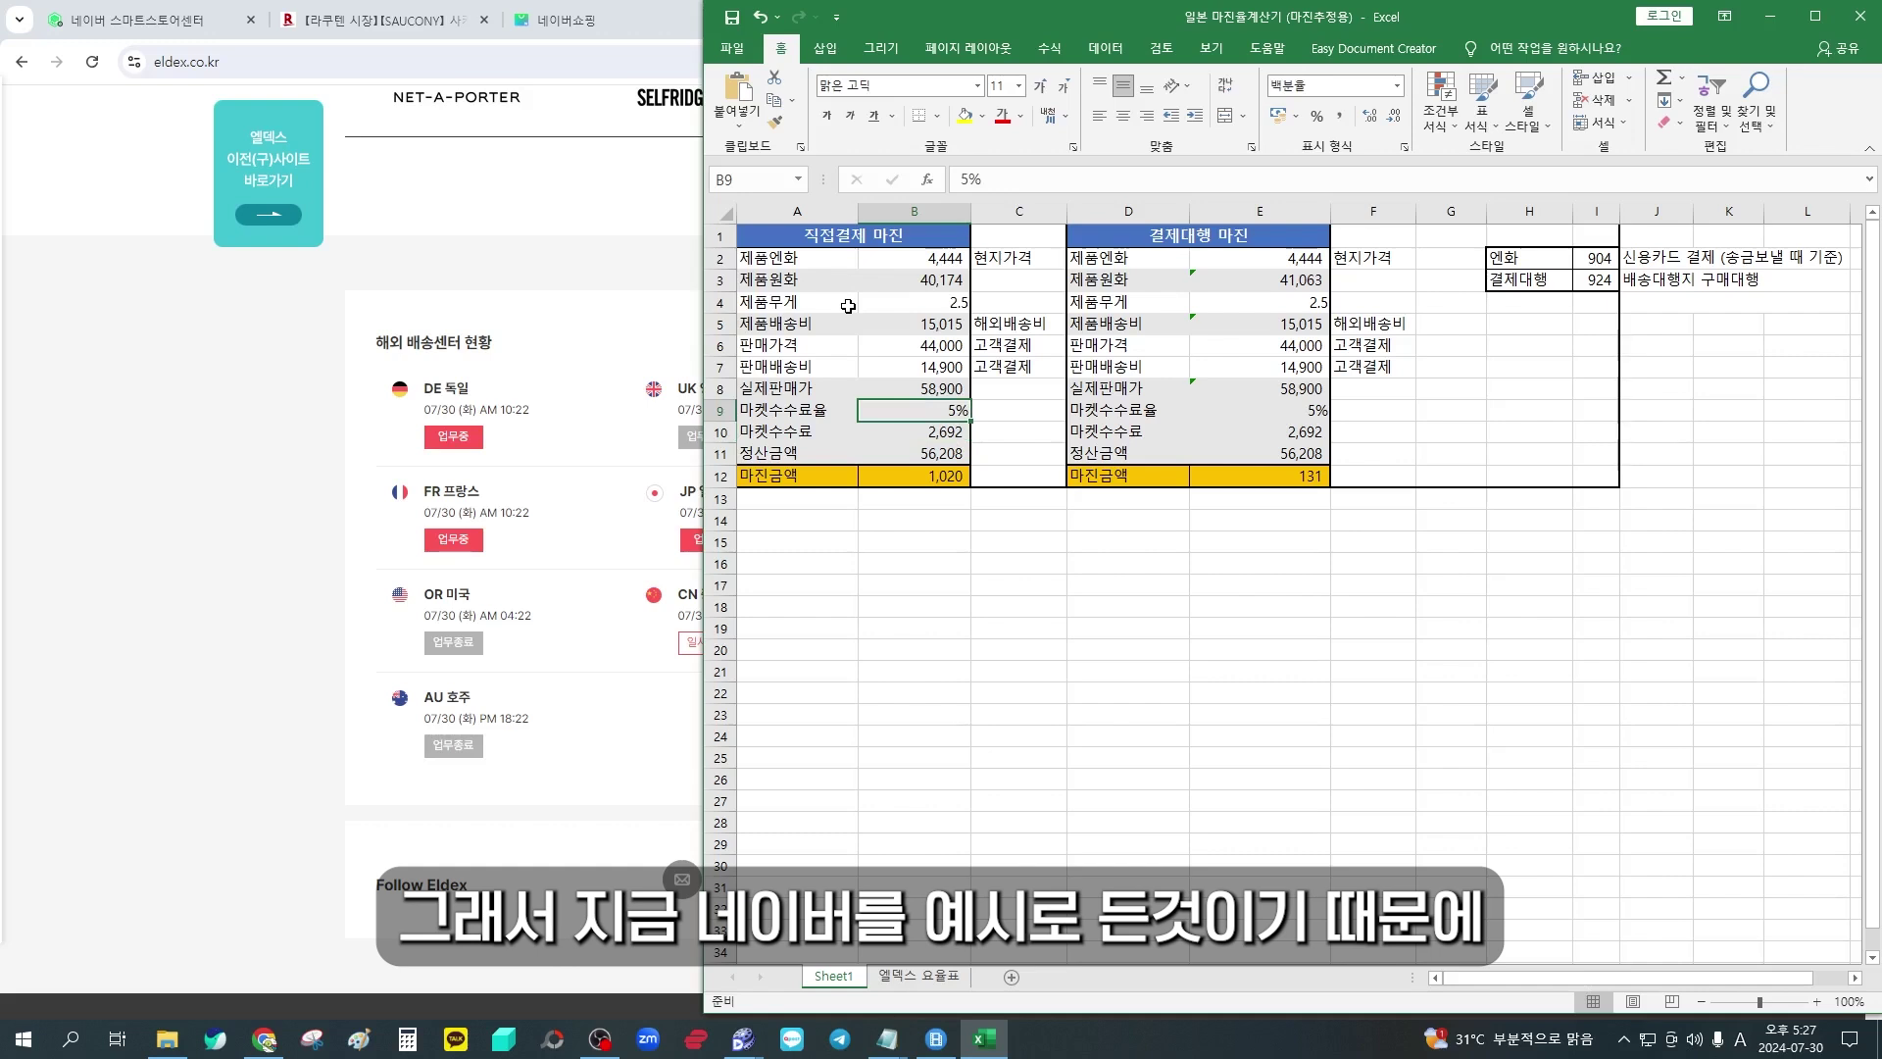
Review the direct-payment table from the market fee rate down to the margin amount (마진금액) in B12 and back up to the product yen price
key(Down)
key(Up)
key(Up)
key(Up)
key(Down)
key(Down)
key(Down)
key(Down)
key(Down)
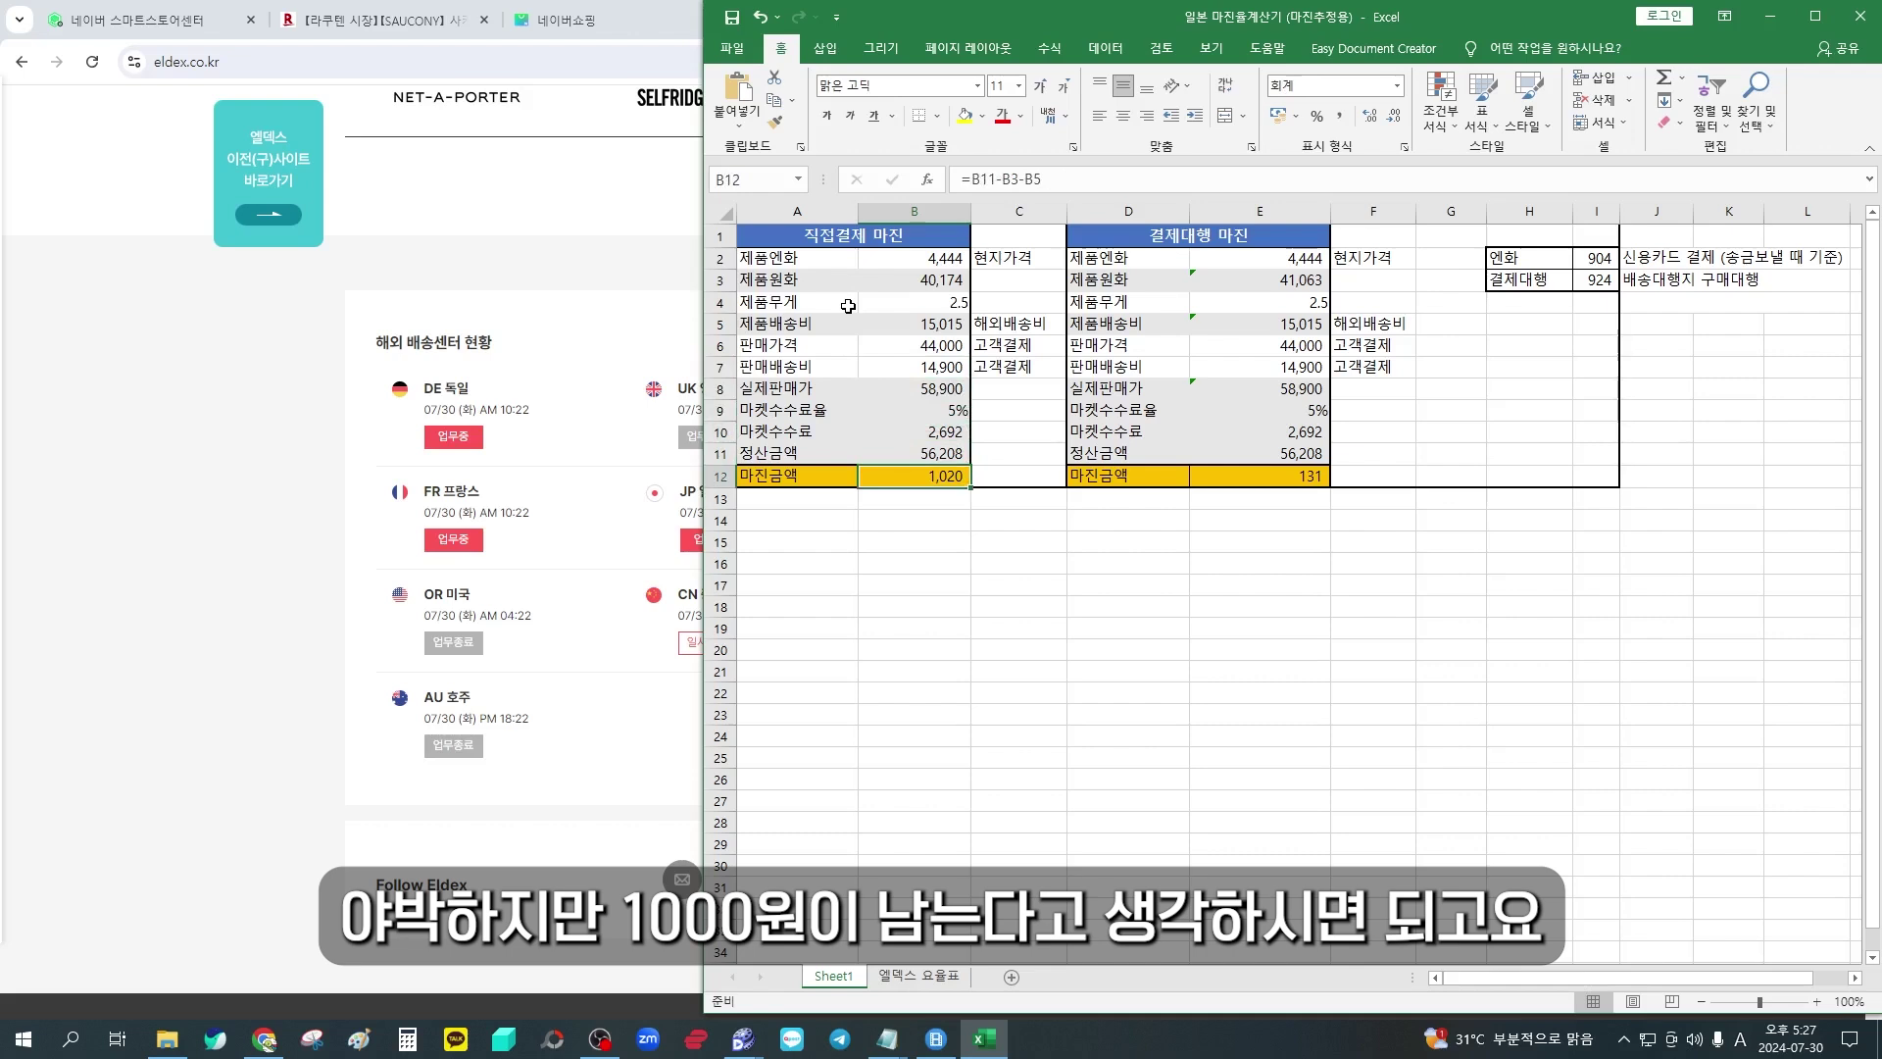
key(Up)
key(Up)
key(Up)
key(Up)
key(Up)
key(Up)
key(Up)
key(Up)
key(Up)
key(Up)
key(Up)
key(Down)
Switch to Chrome and copy the product code S20773-10 from the Saucony Endorphin Edge page on Rakuten
click(263, 410)
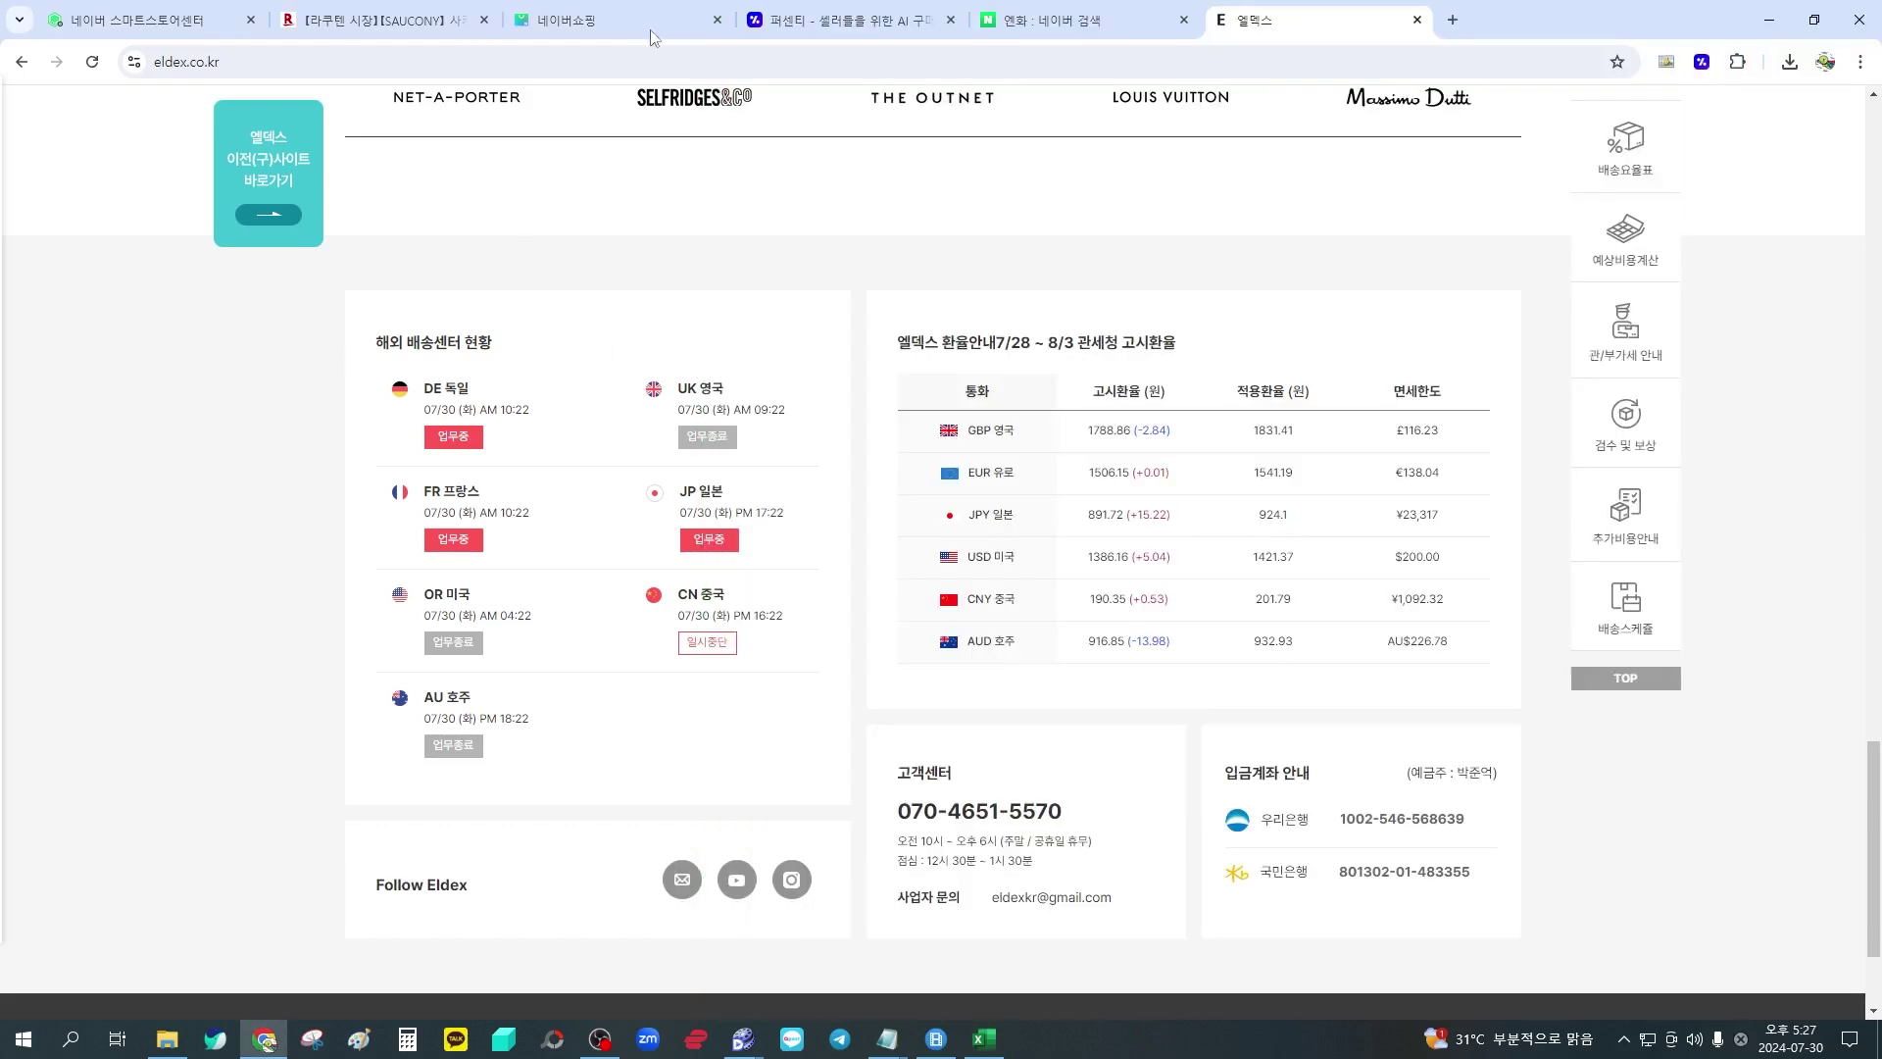
click(456, 10)
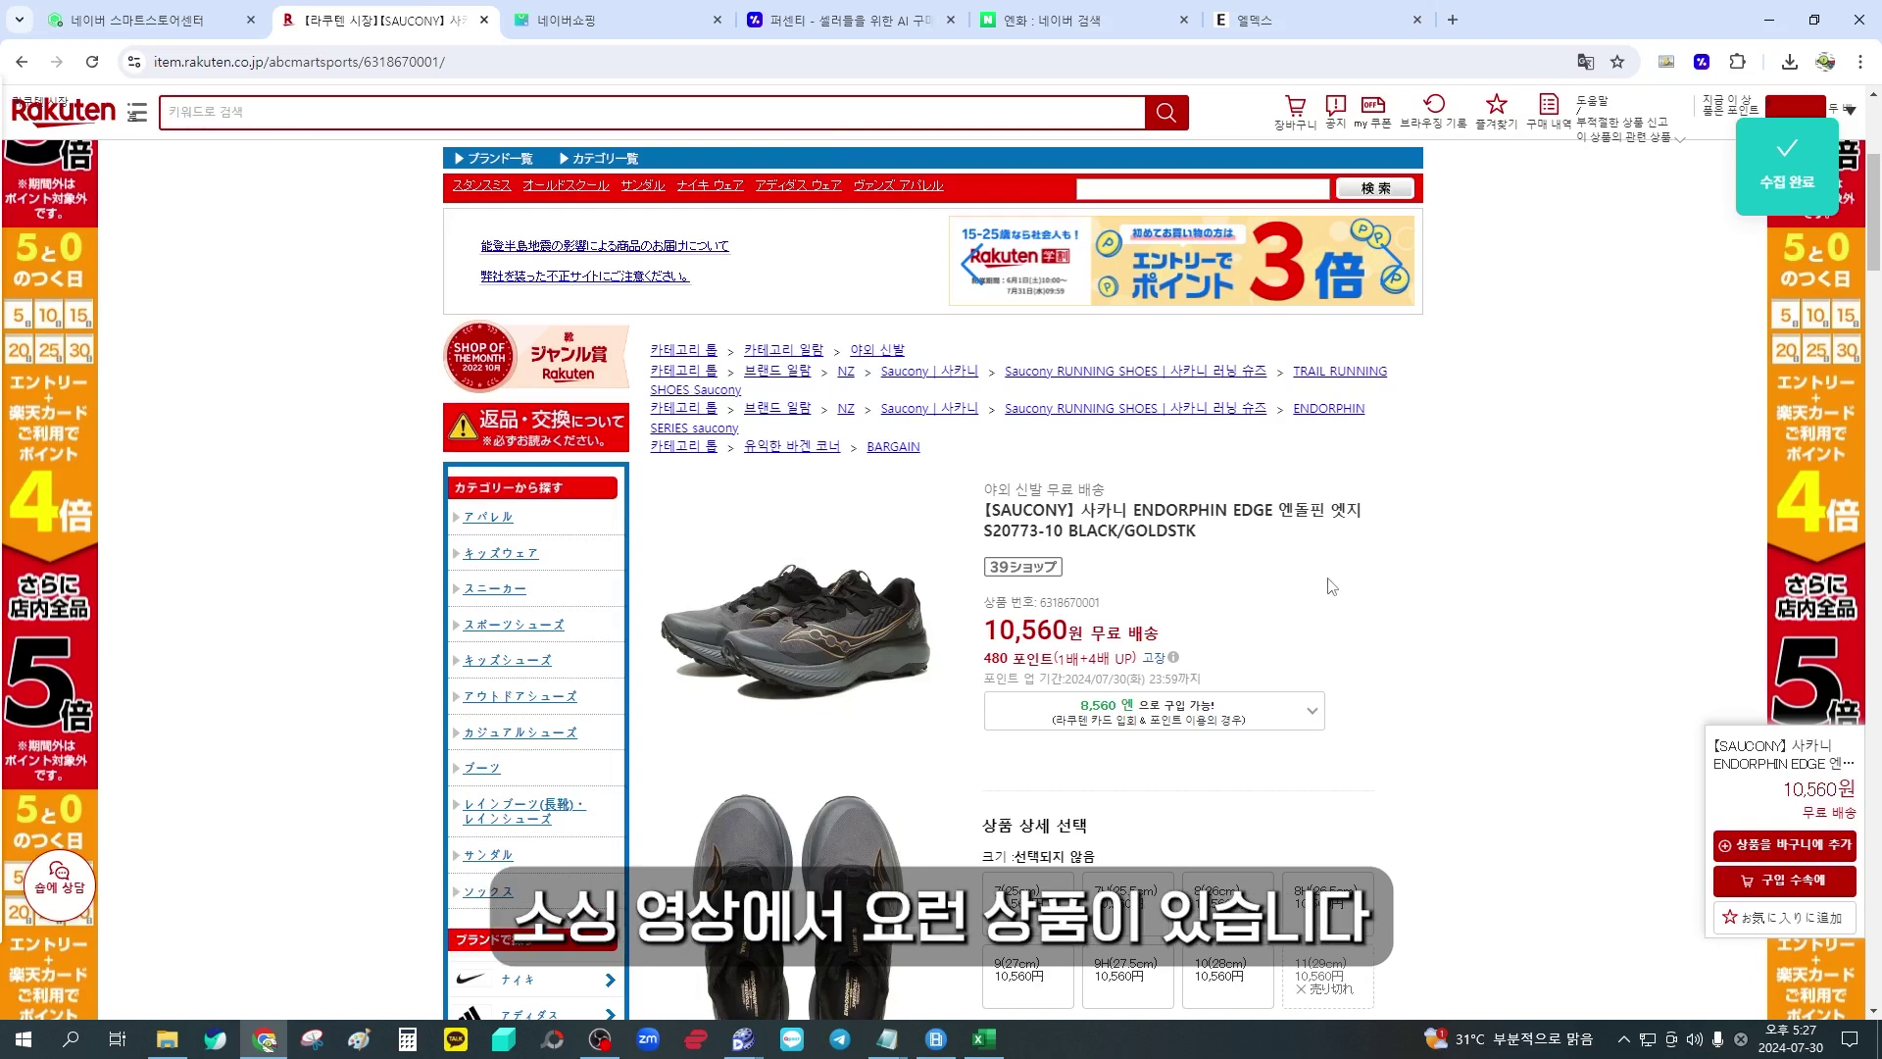
drag(984, 530, 1063, 530)
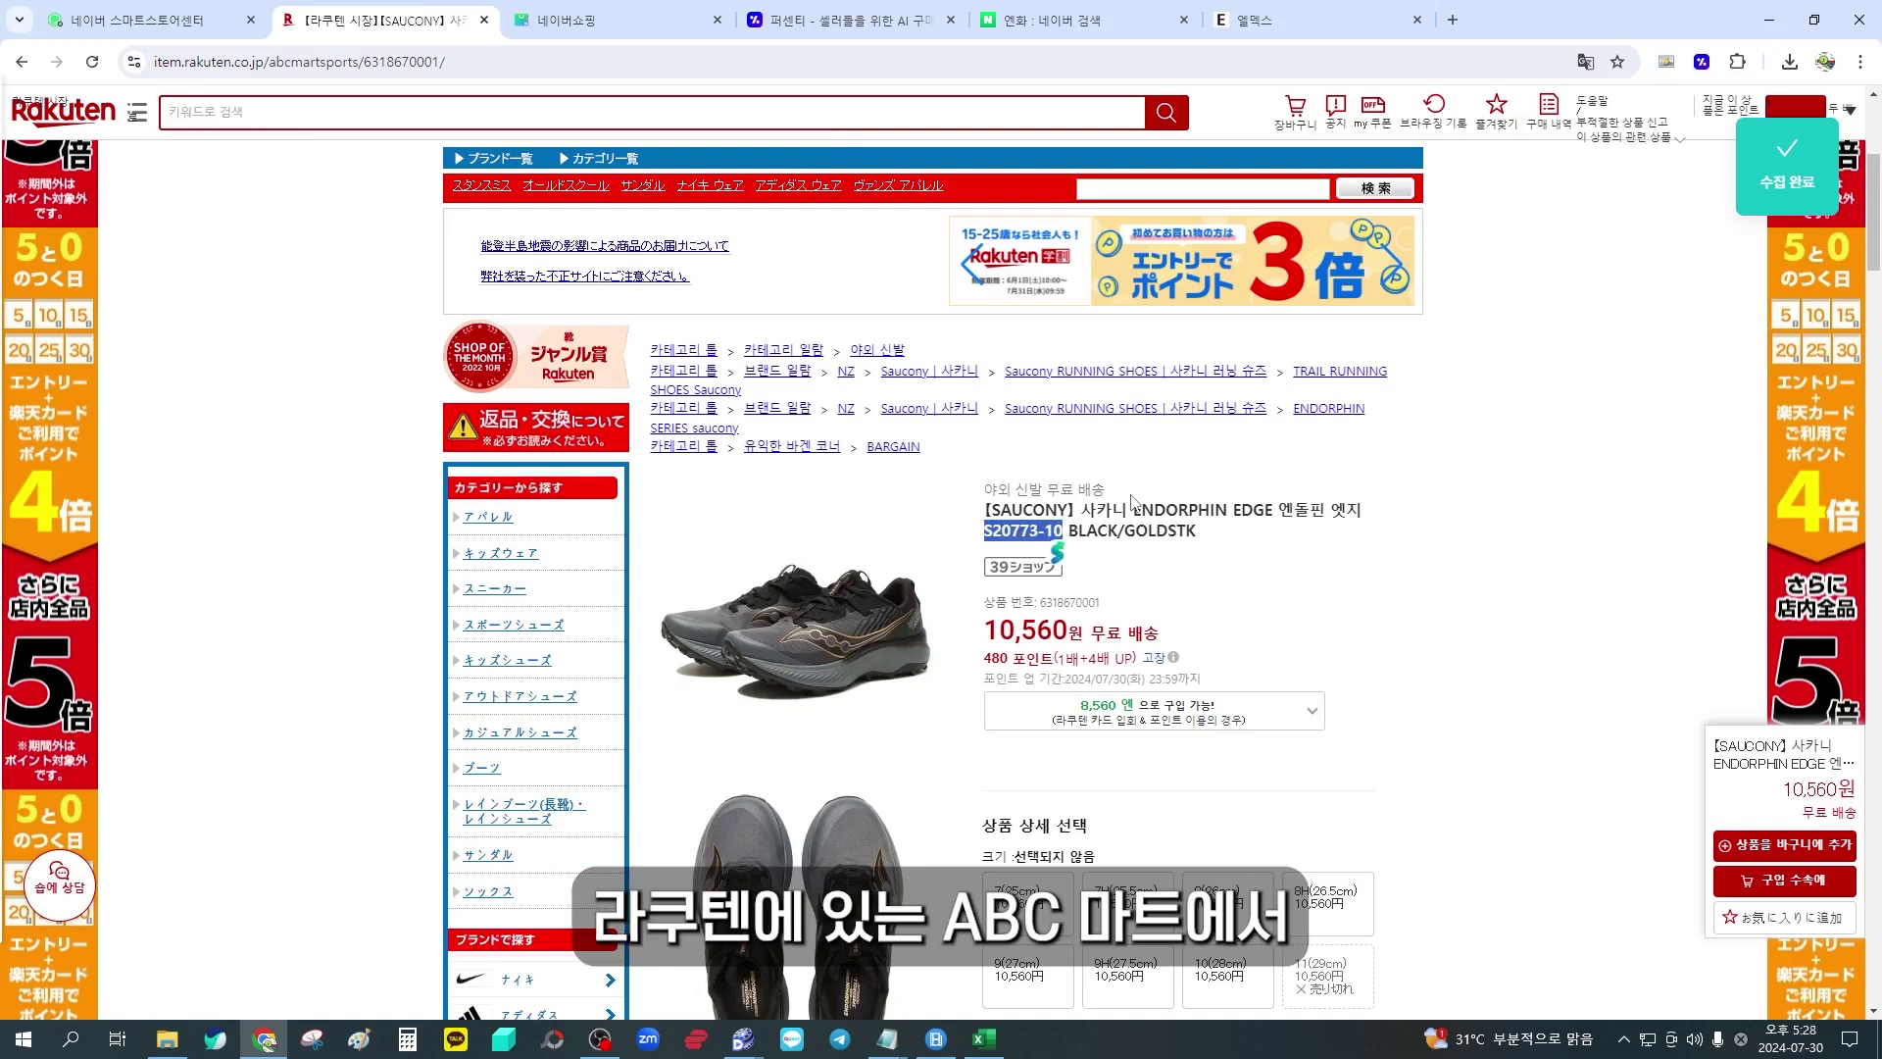
scroll(1142, 503, down, 1)
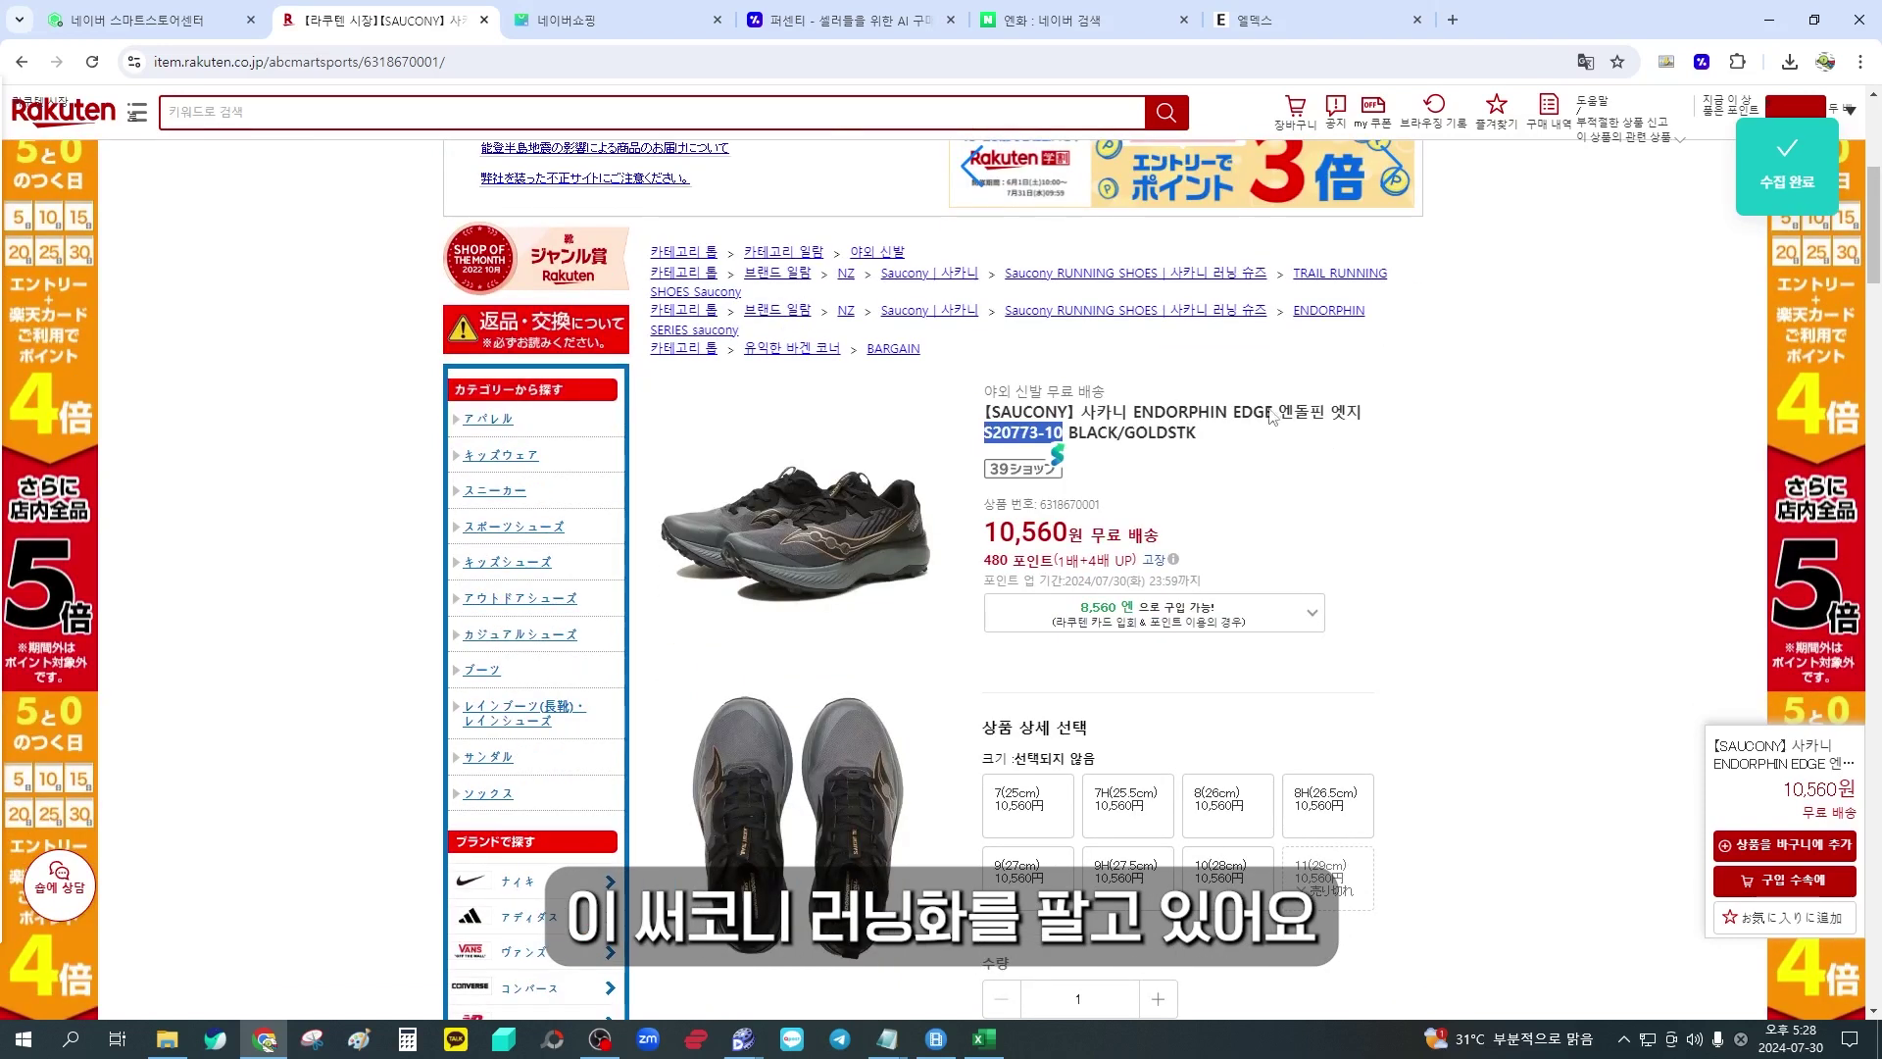
scroll(983, 456, down, 1)
drag(983, 336, 1064, 337)
key(ctrl+c)
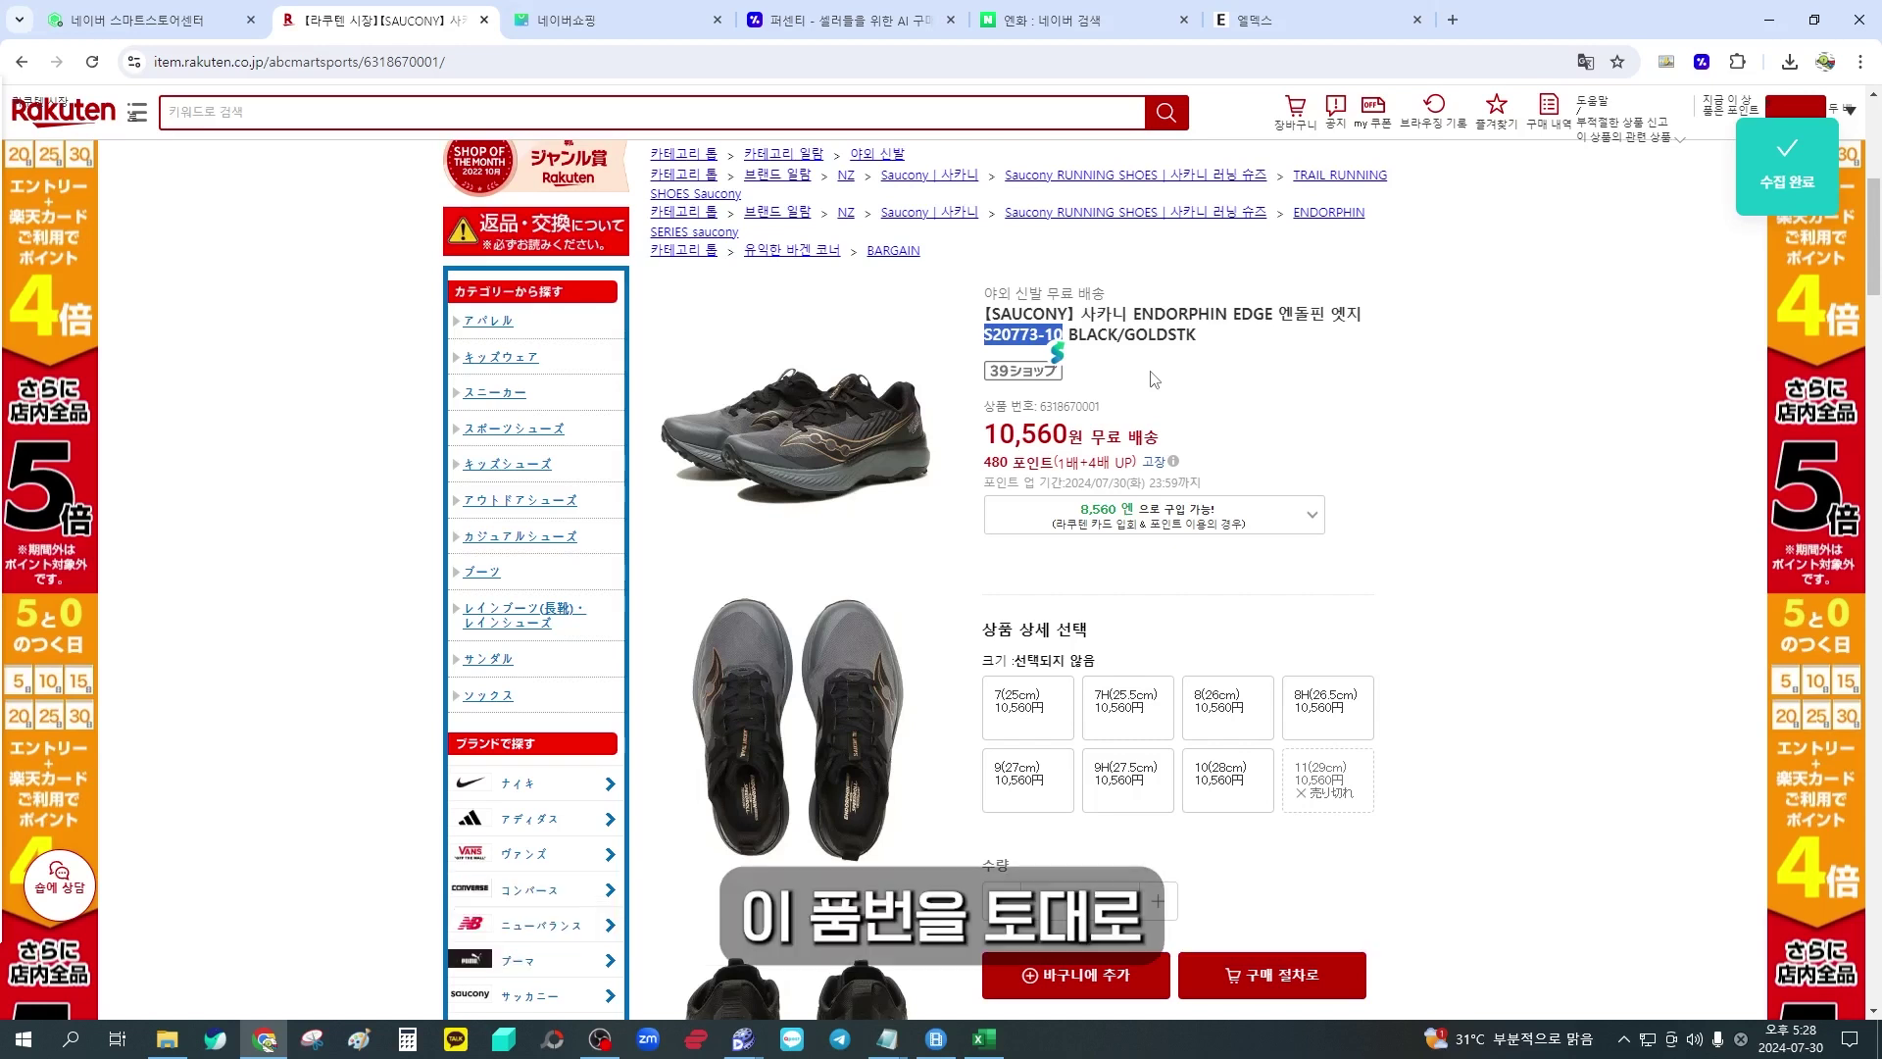
Search Naver Shopping for the product code S20773-10
click(608, 20)
click(545, 147)
key(ctrl+v)
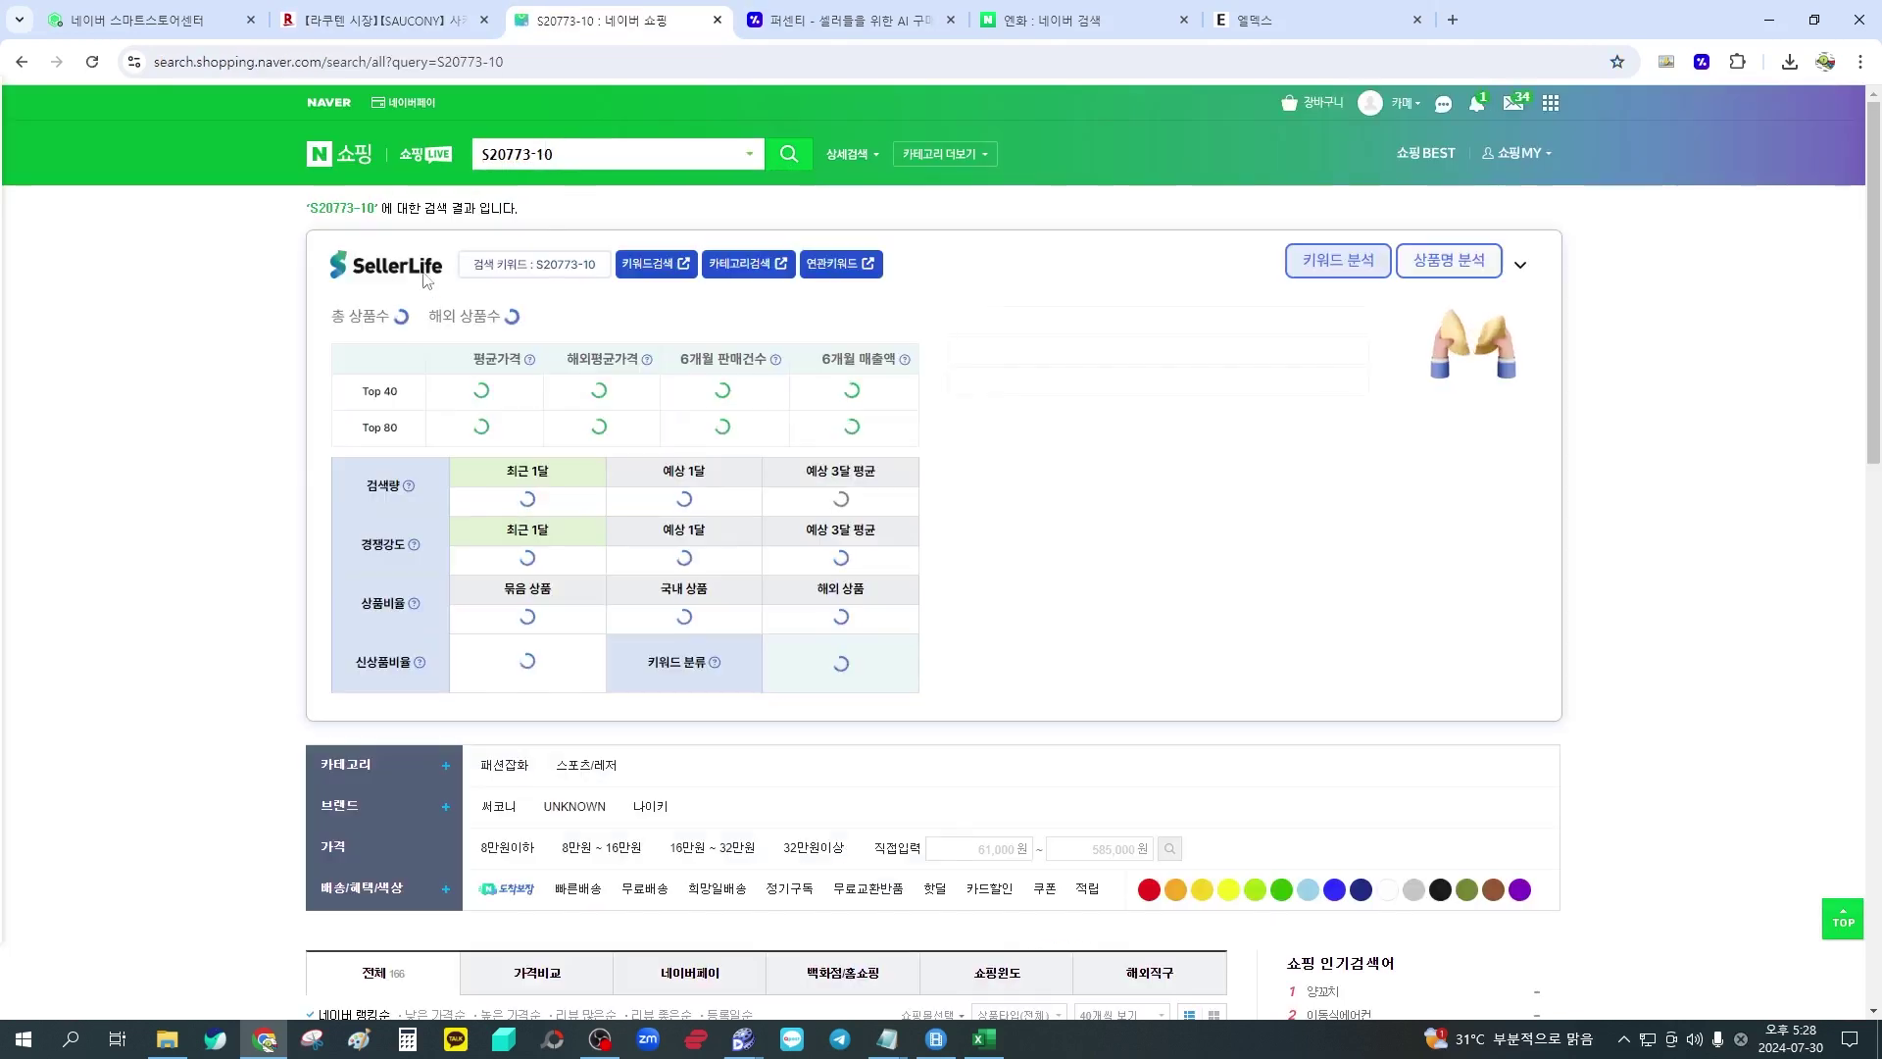
Examine the Naver Shopping listings for S20773-10, comparing sellers, prices, shipping fees, wish counts and reviews against the Rakuten product
scroll(242, 316, down, 4)
scroll(245, 316, down, 8)
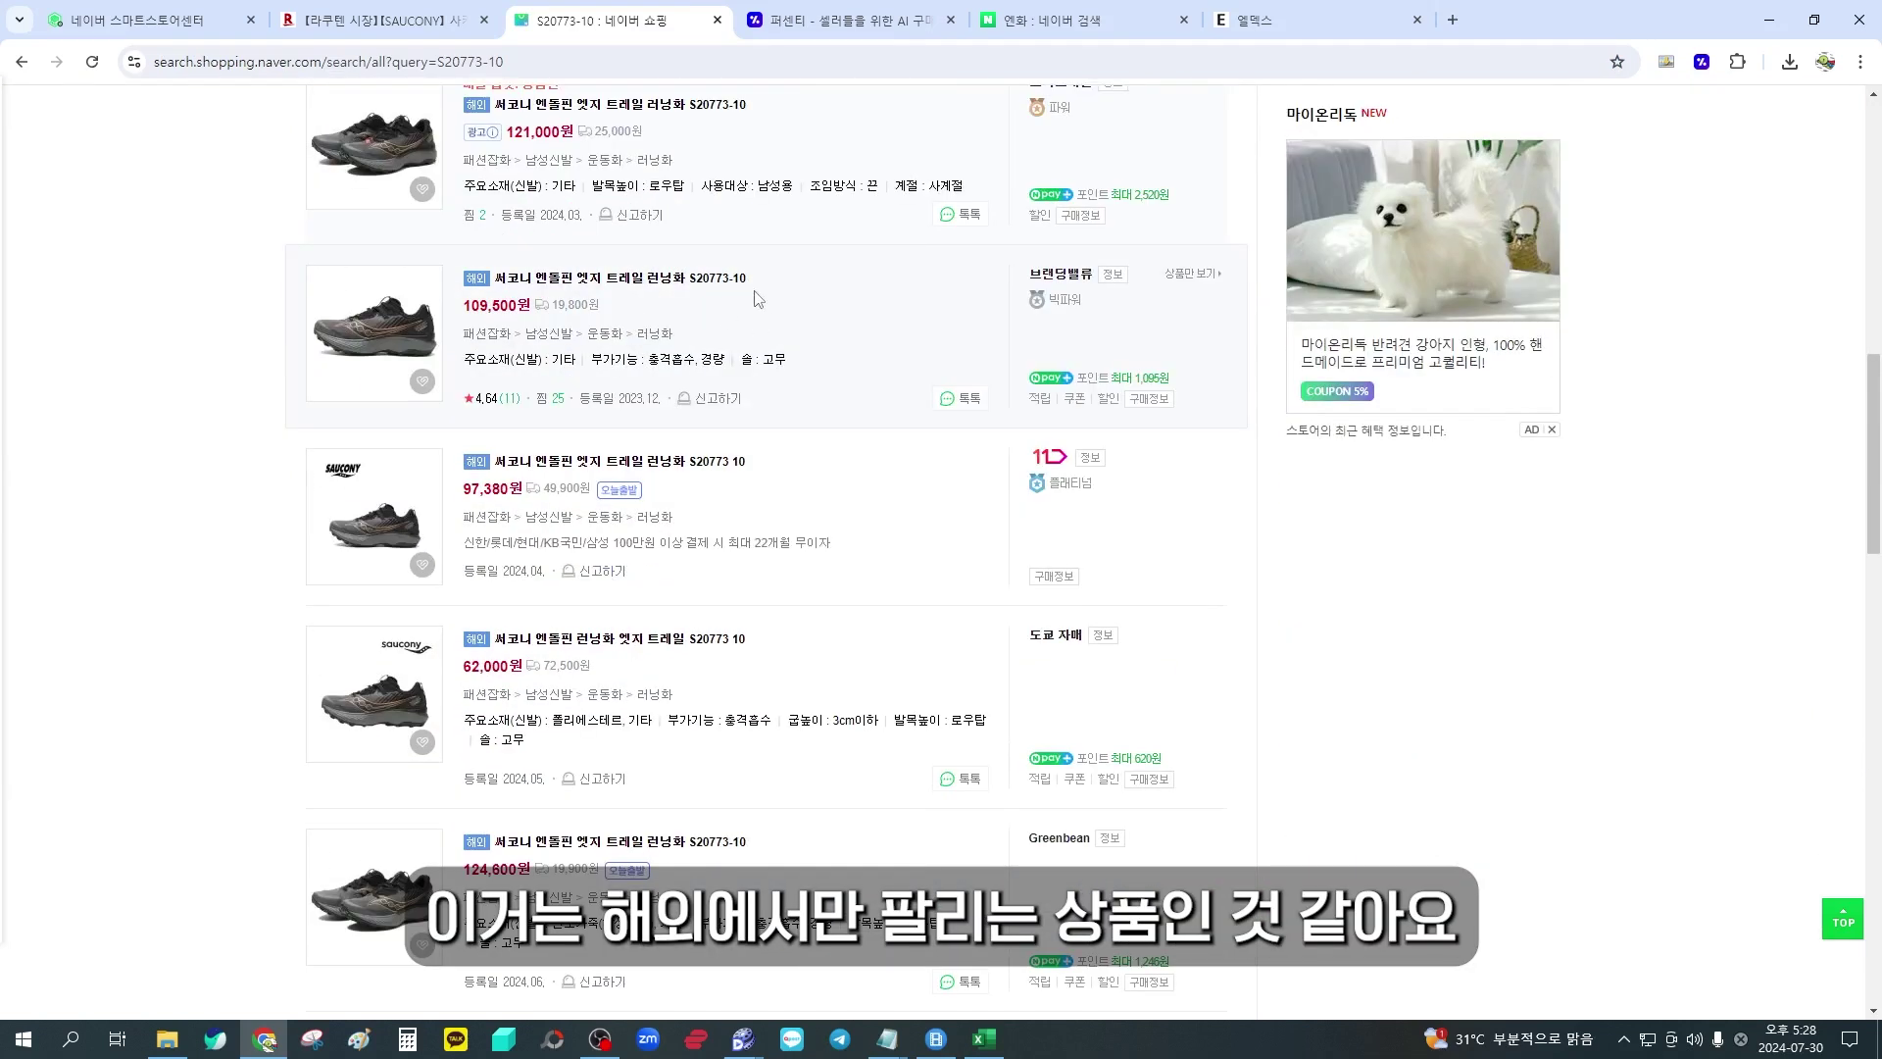
scroll(1096, 432, down, 2)
click(361, 23)
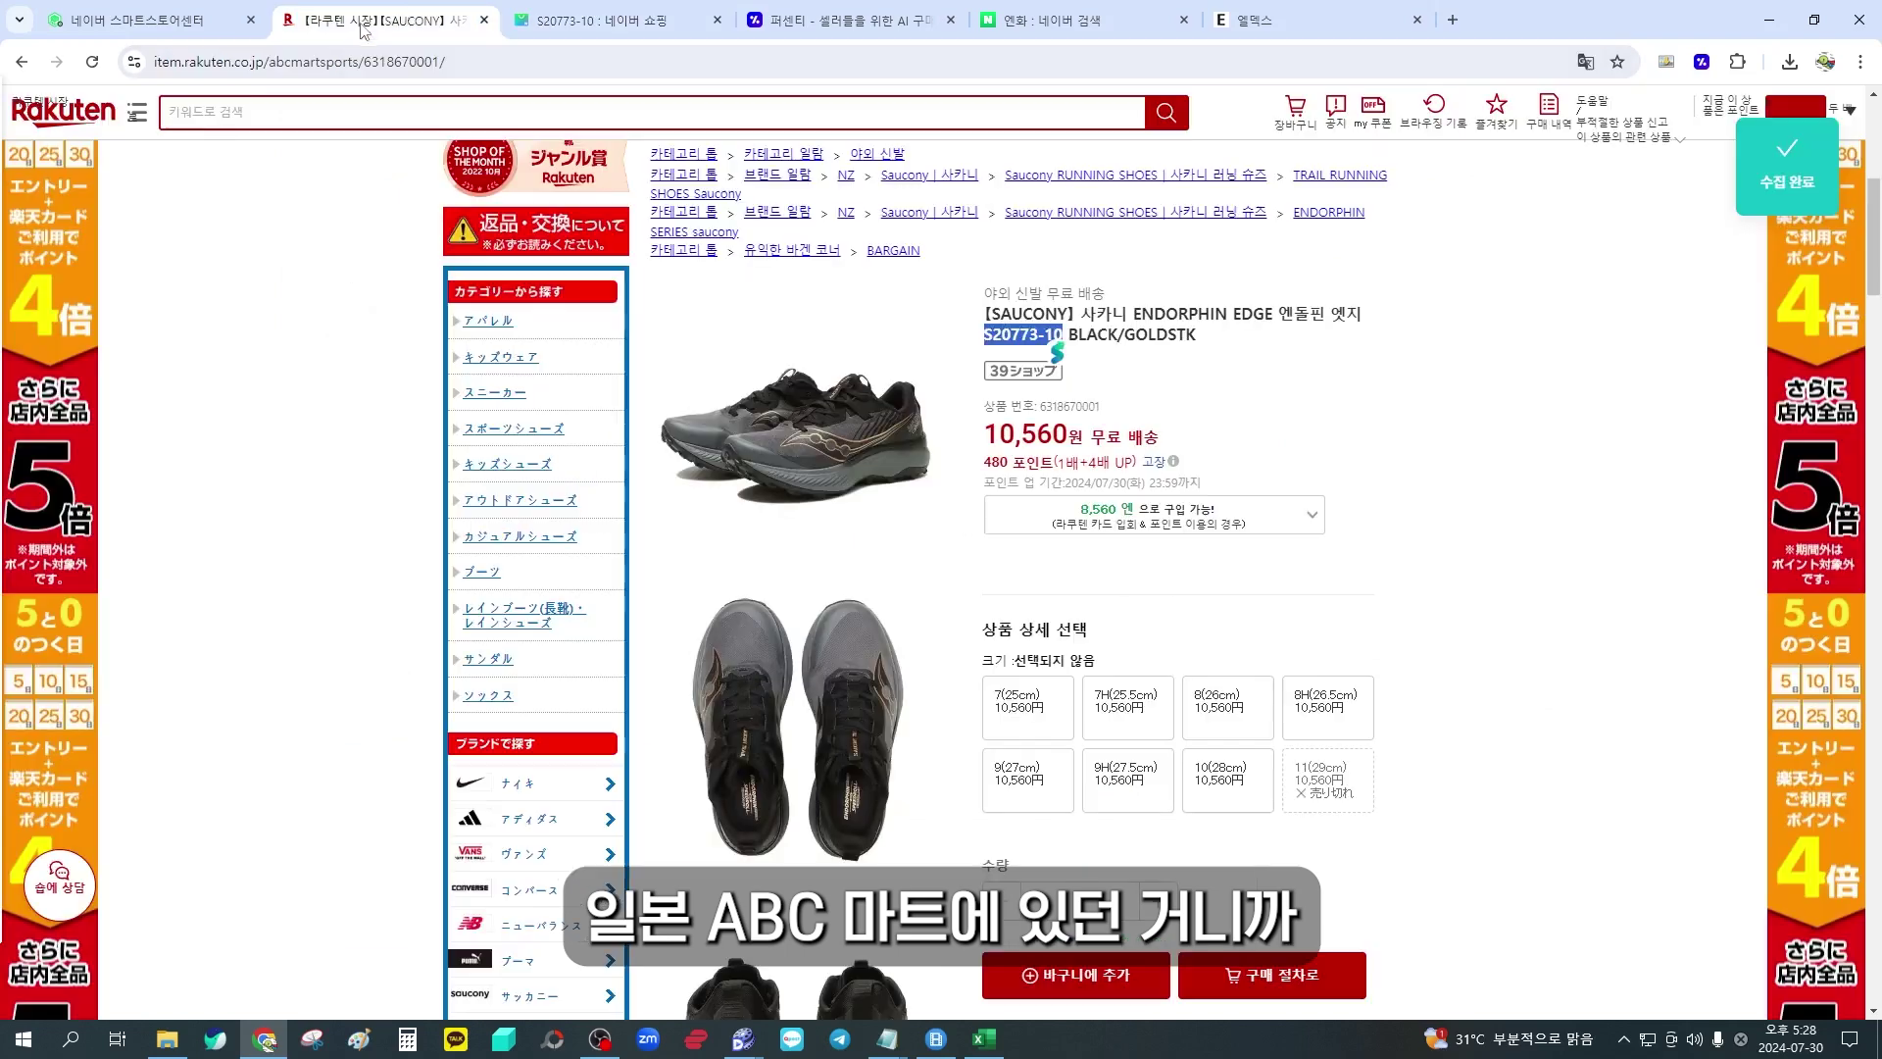
click(569, 12)
scroll(1119, 439, down, 1)
scroll(1119, 439, down, 5)
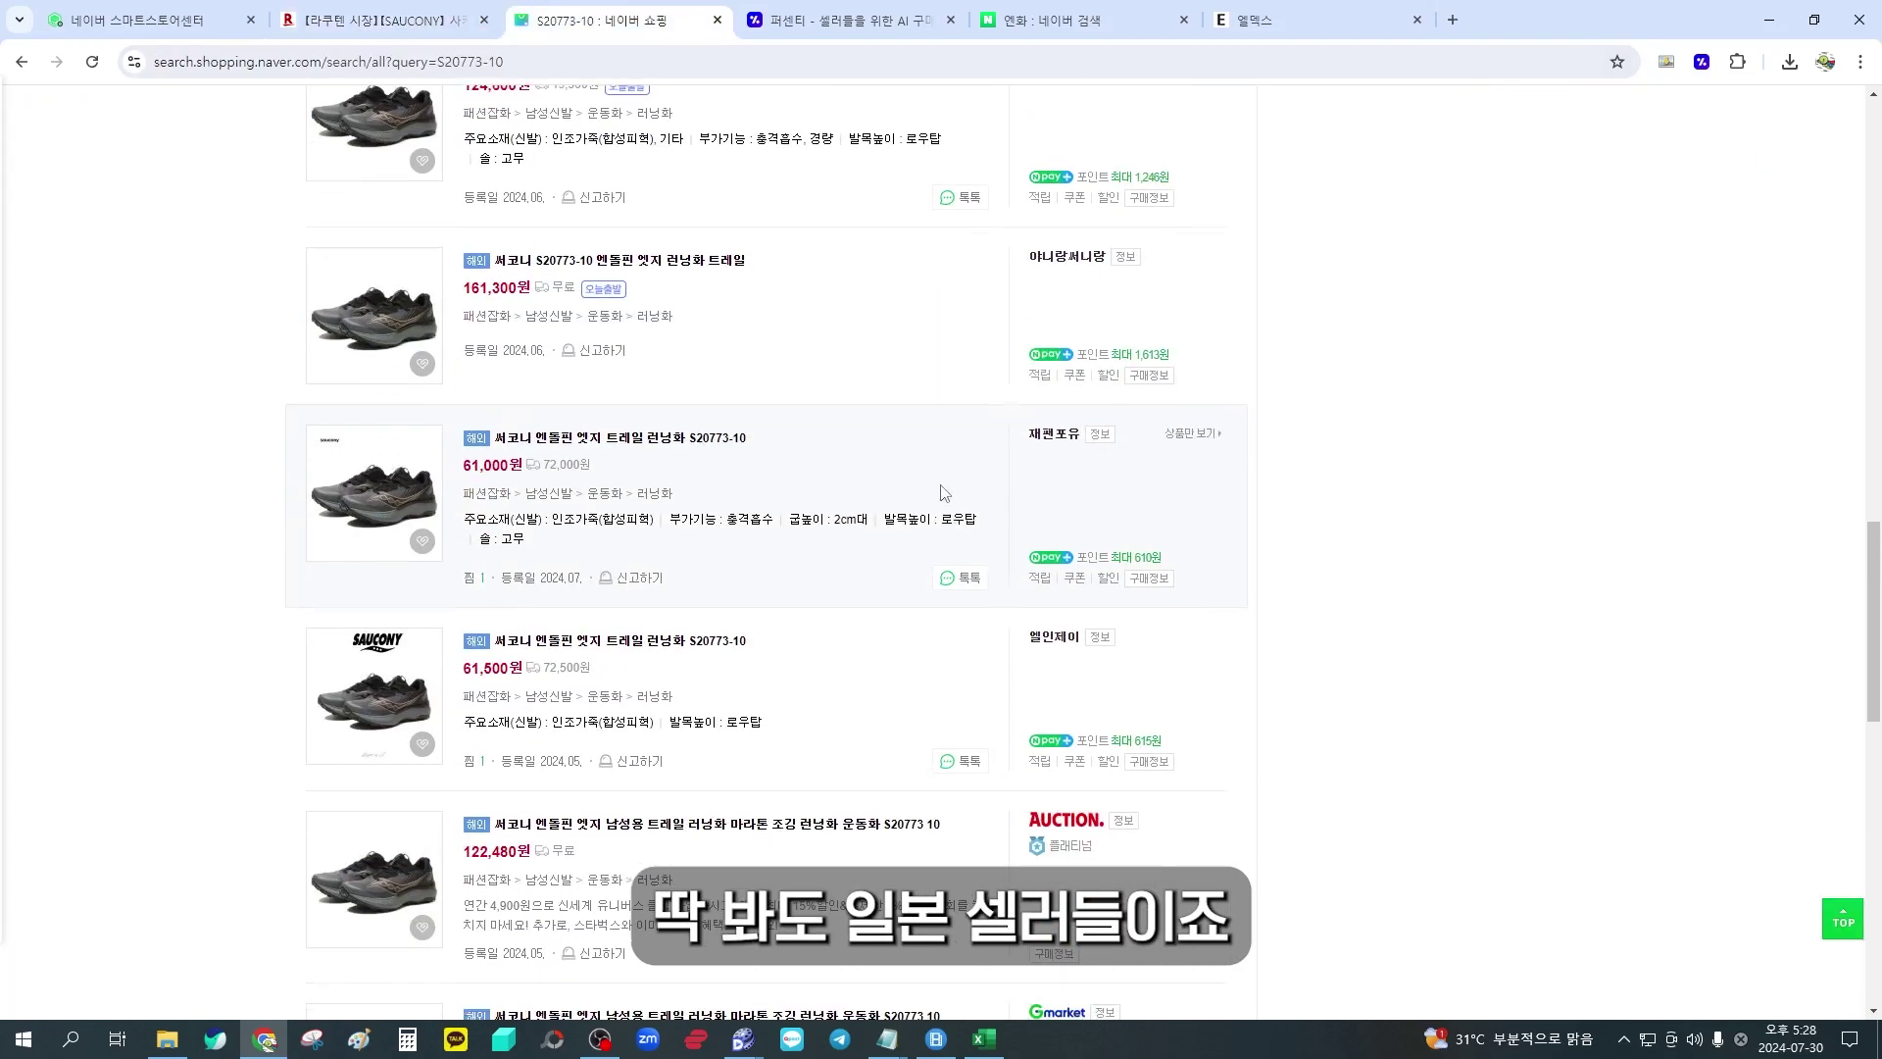
scroll(912, 520, up, 15)
scroll(922, 523, up, 1)
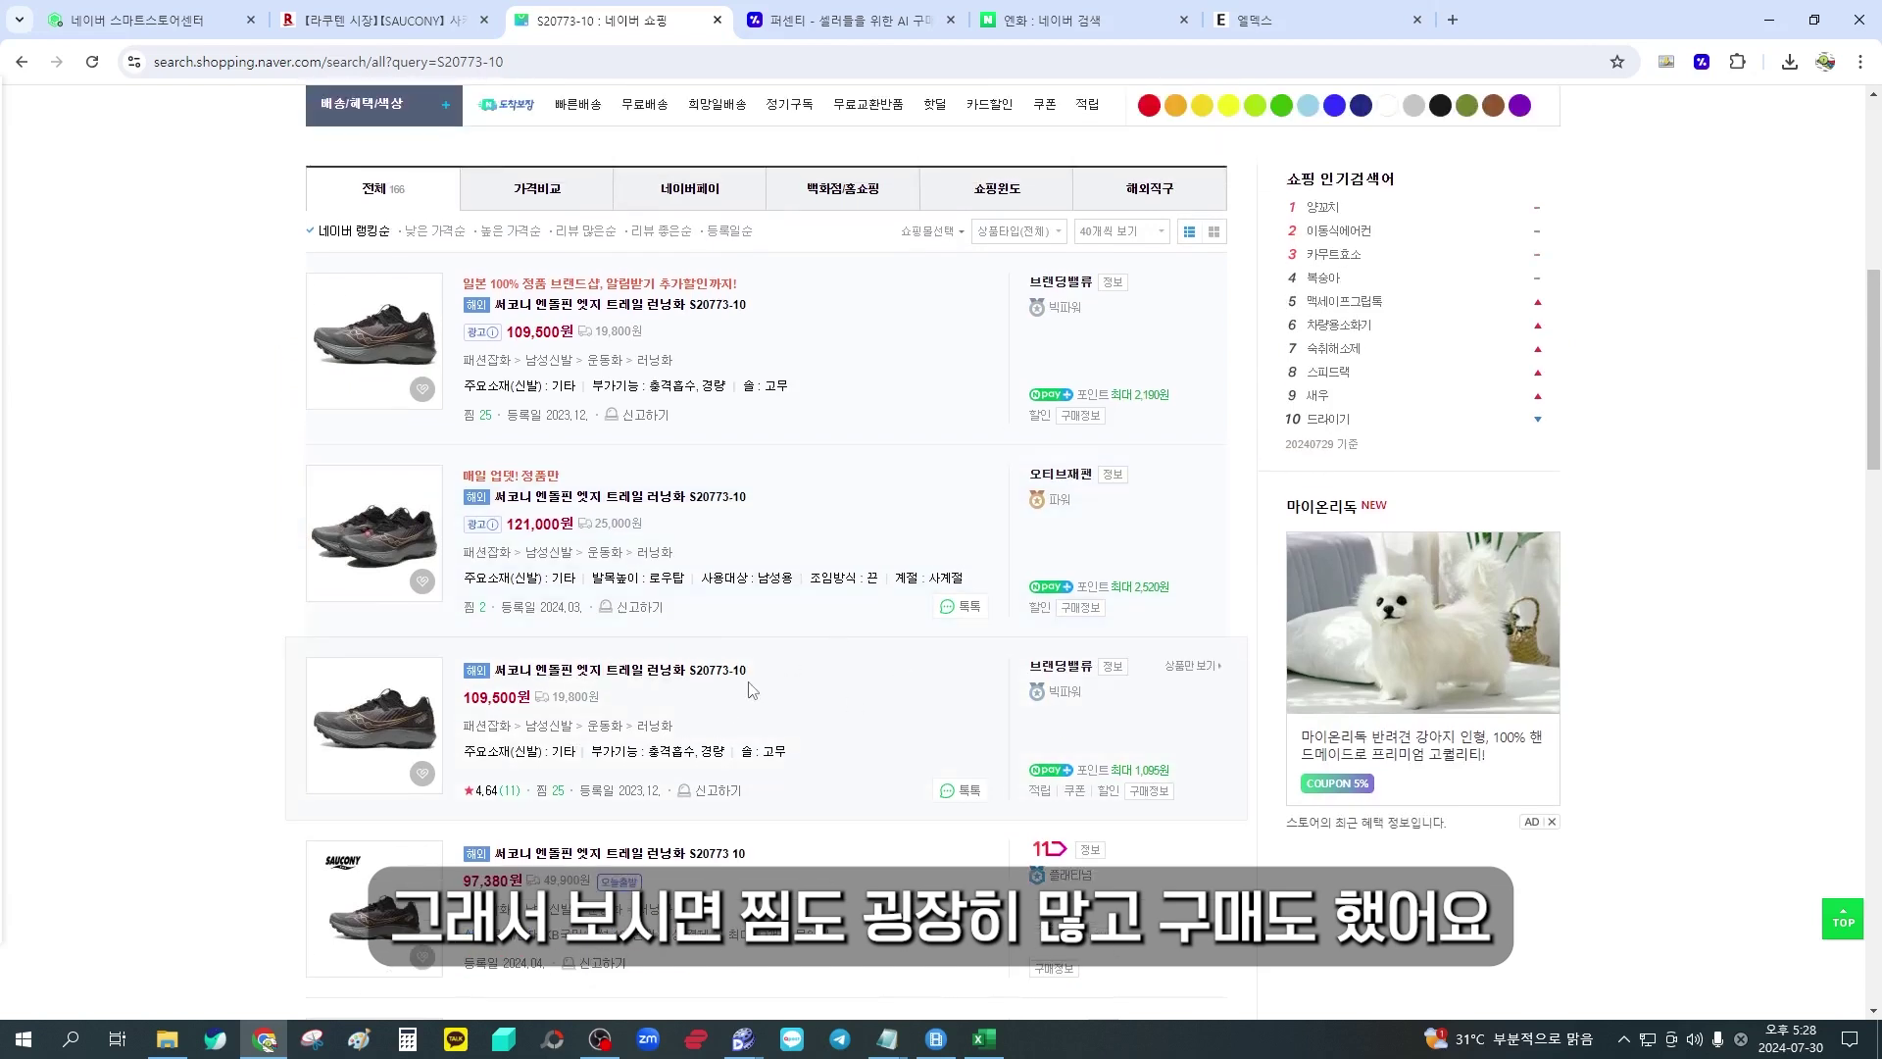
scroll(753, 691, up, 1)
Check which sizes of the Saucony shoe are in stock on Rakuten and return to the Naver Shopping listings
key(ctrl+Page_Up)
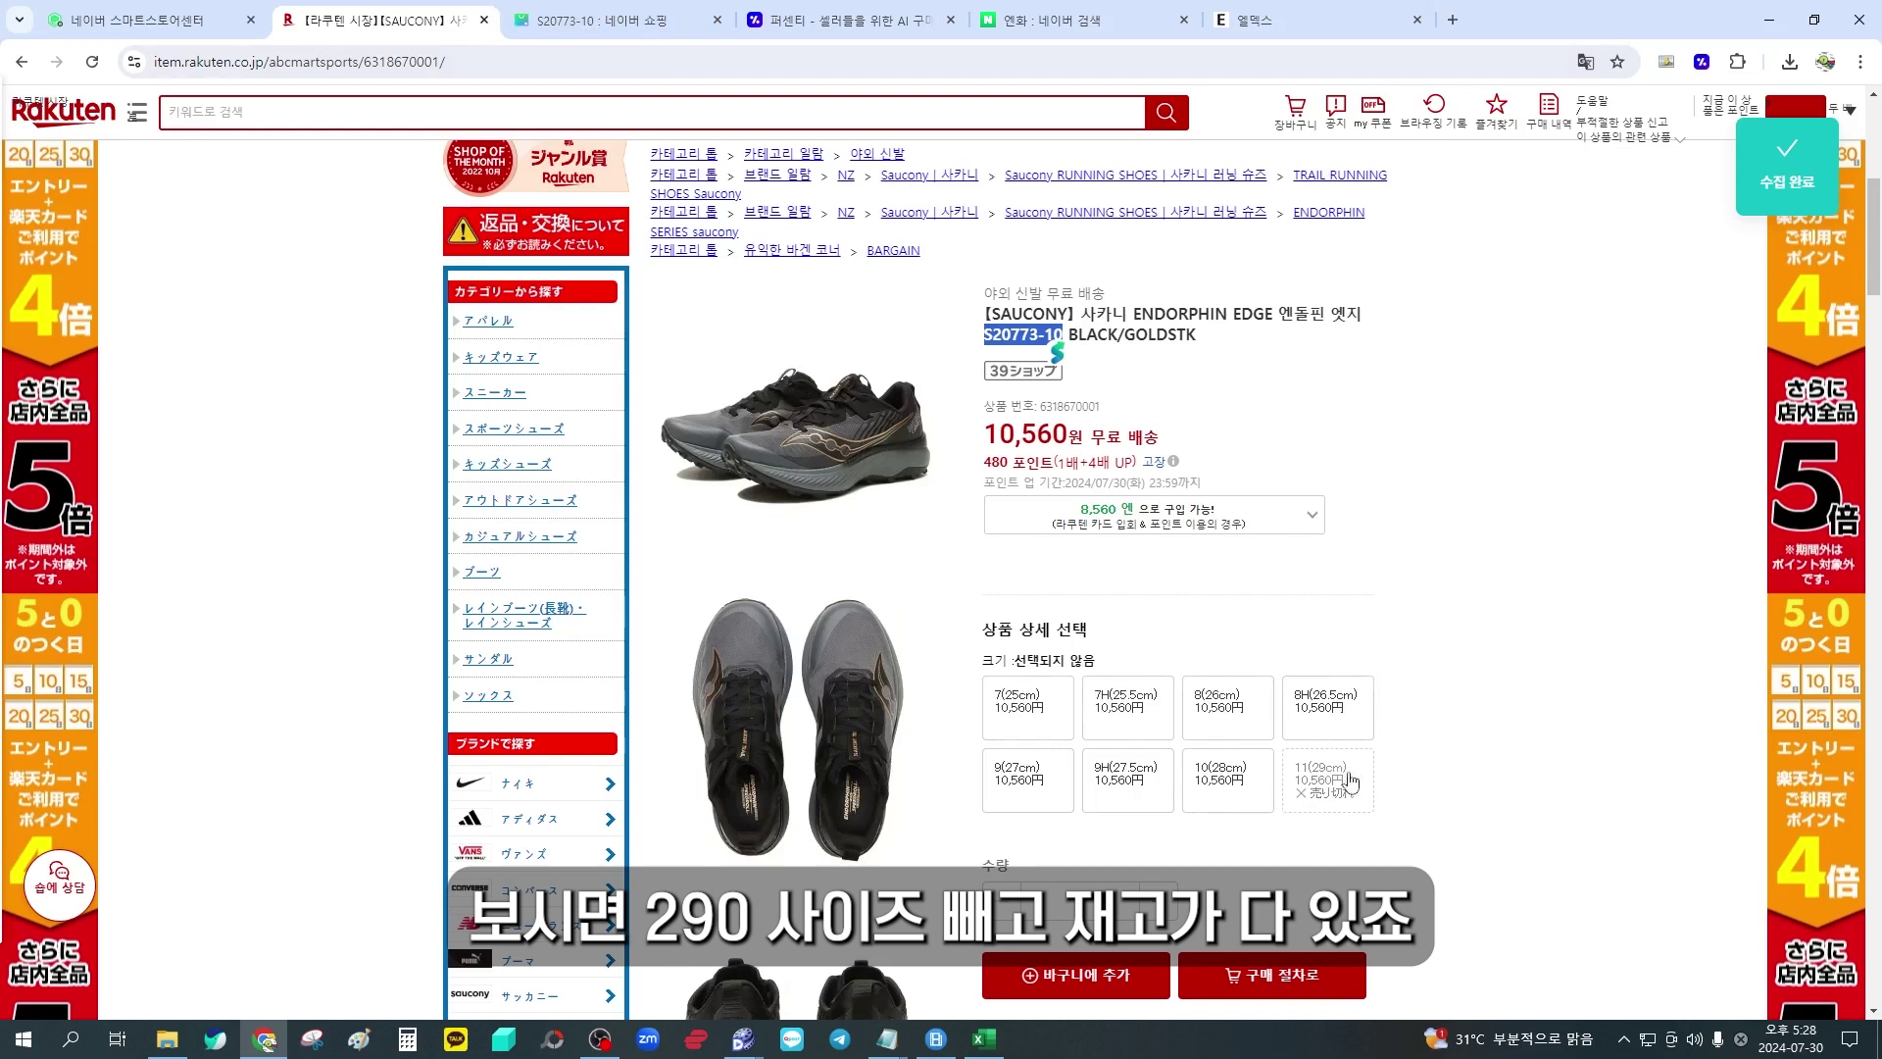
click(631, 26)
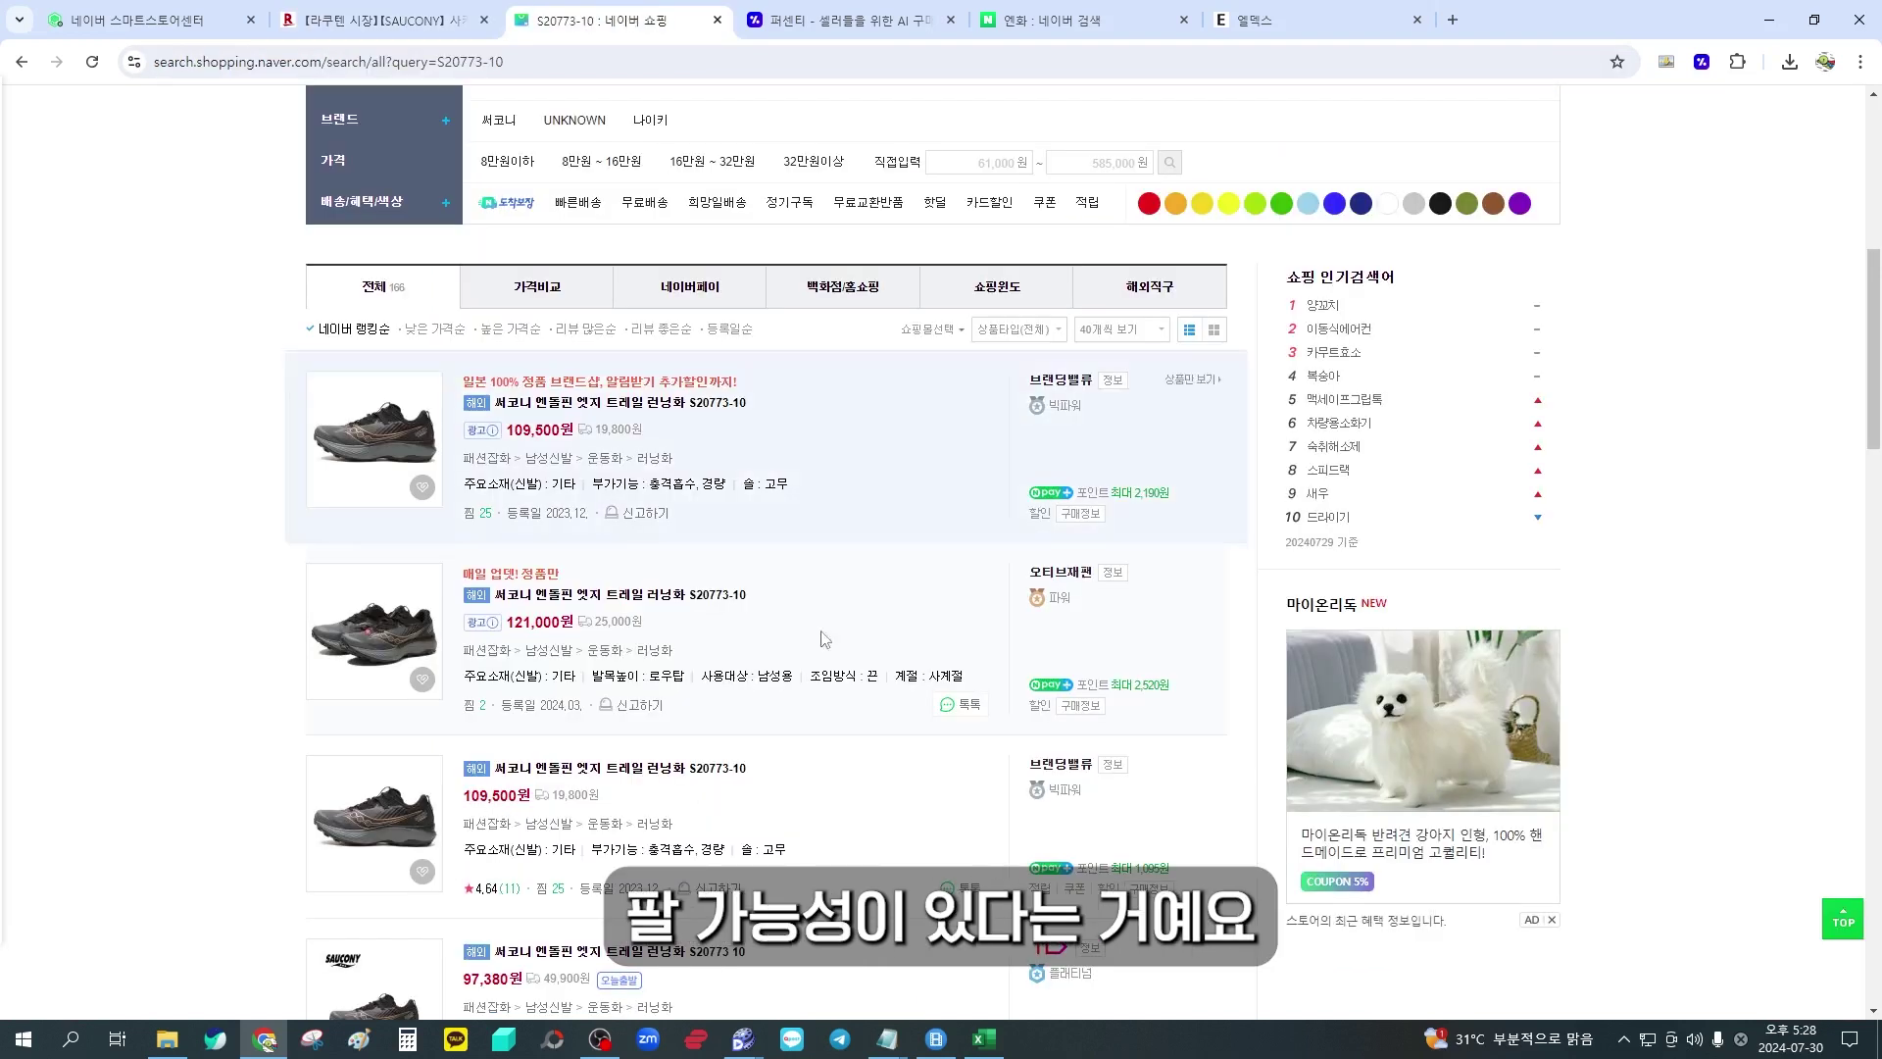
scroll(772, 555, up, 2)
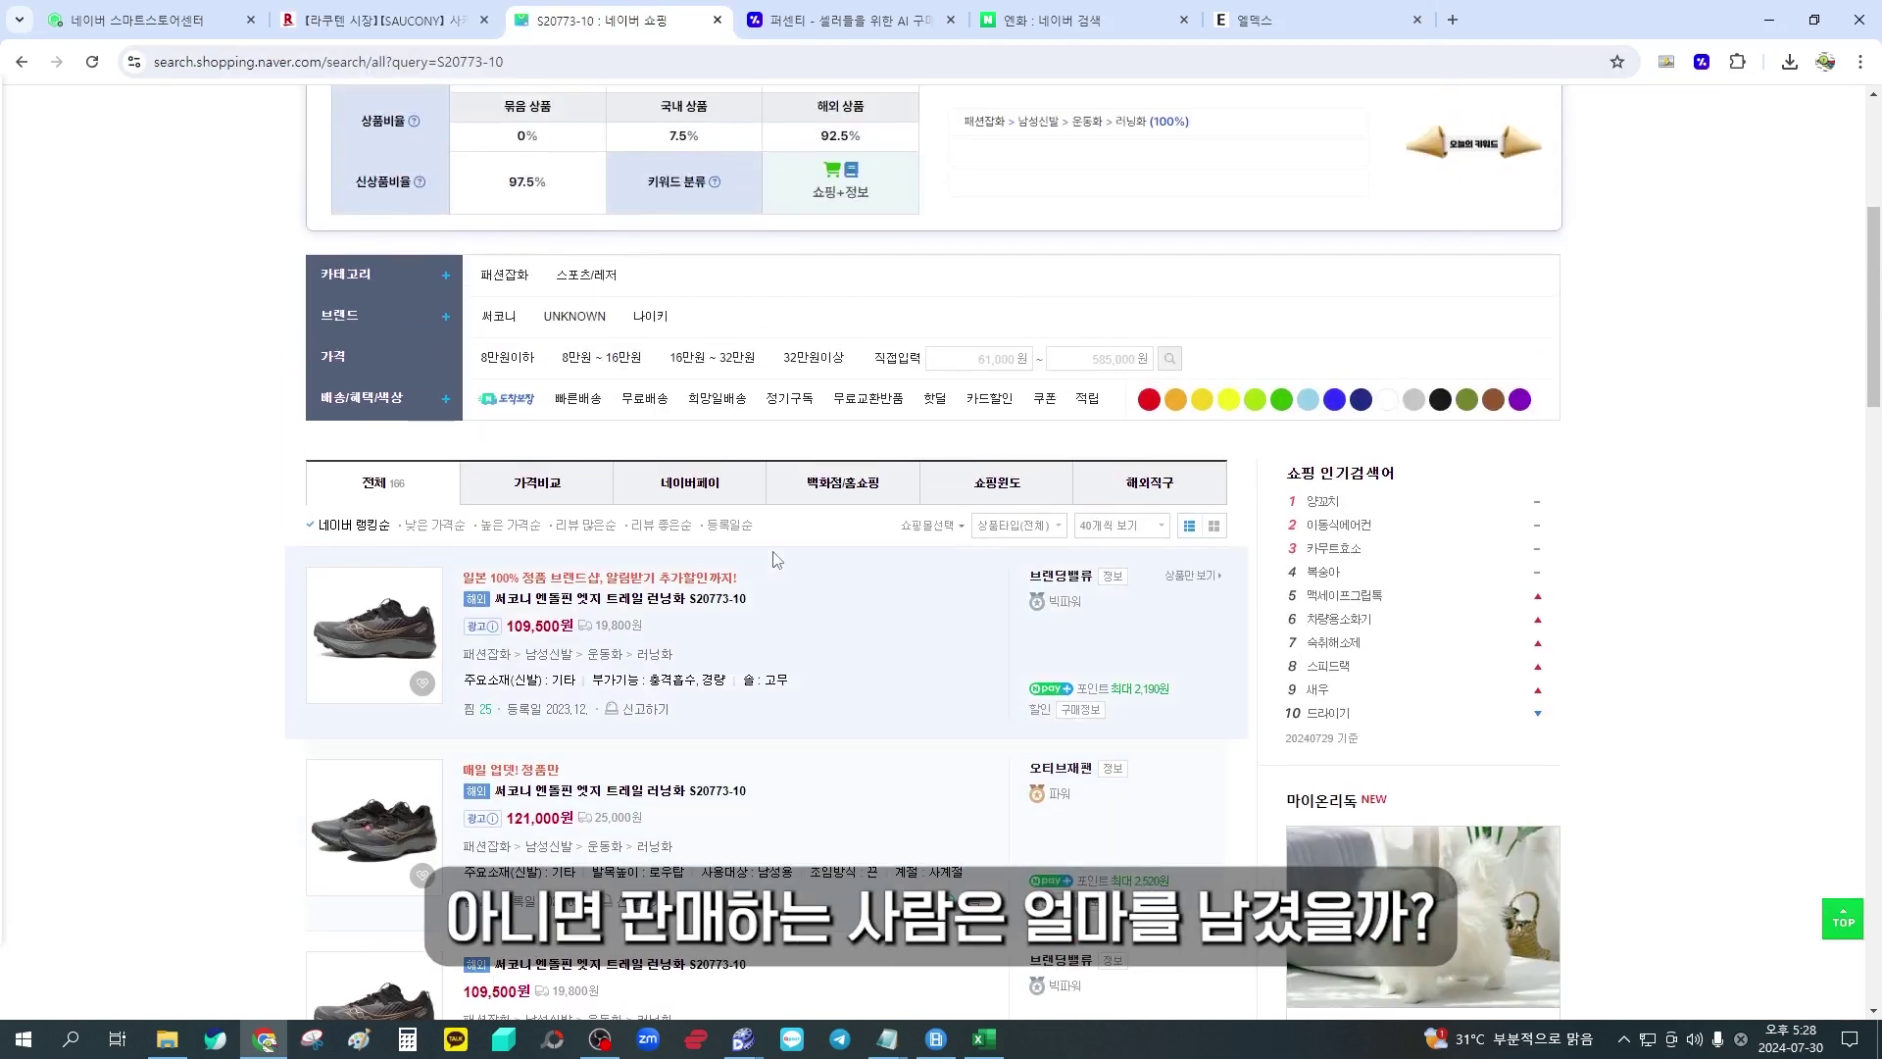
scroll(773, 559, down, 4)
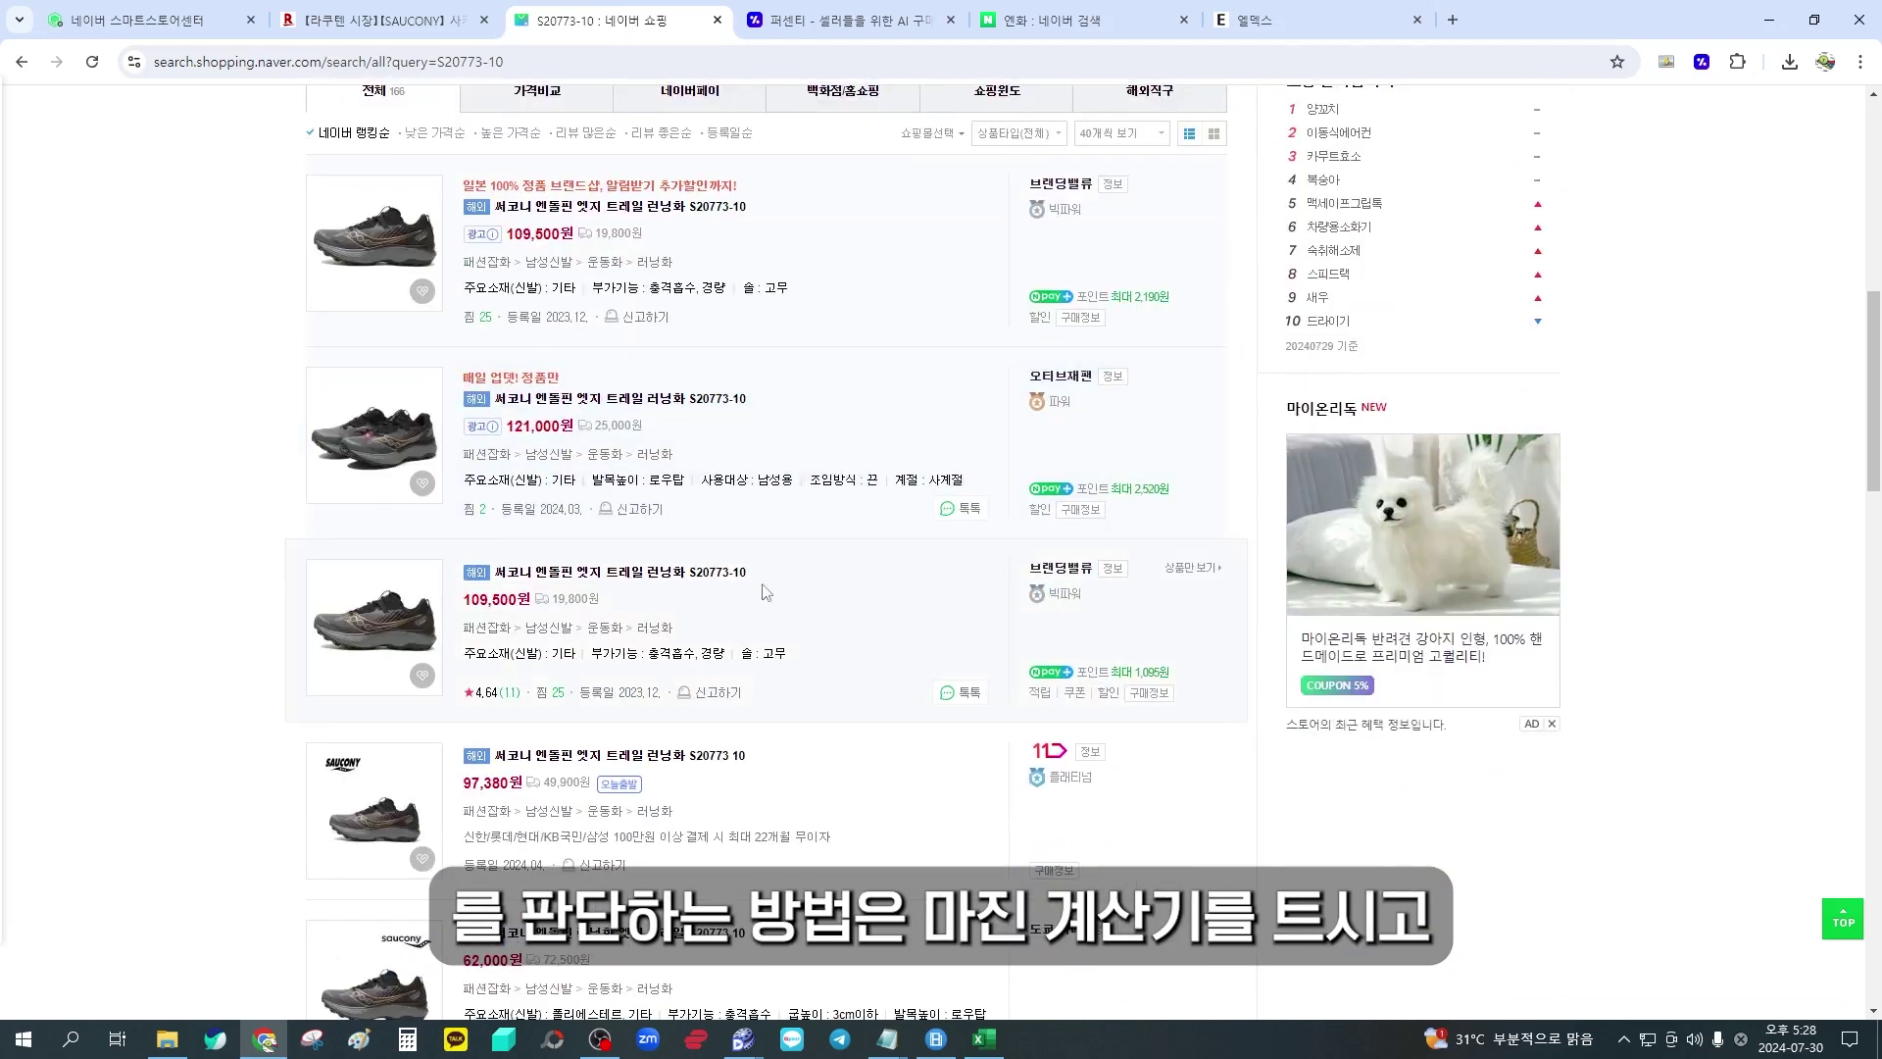
Look up the shoe's Rakuten price and enter 10560 as the product yen price (제품엔화) in B2 of the Excel margin calculator
click(985, 1039)
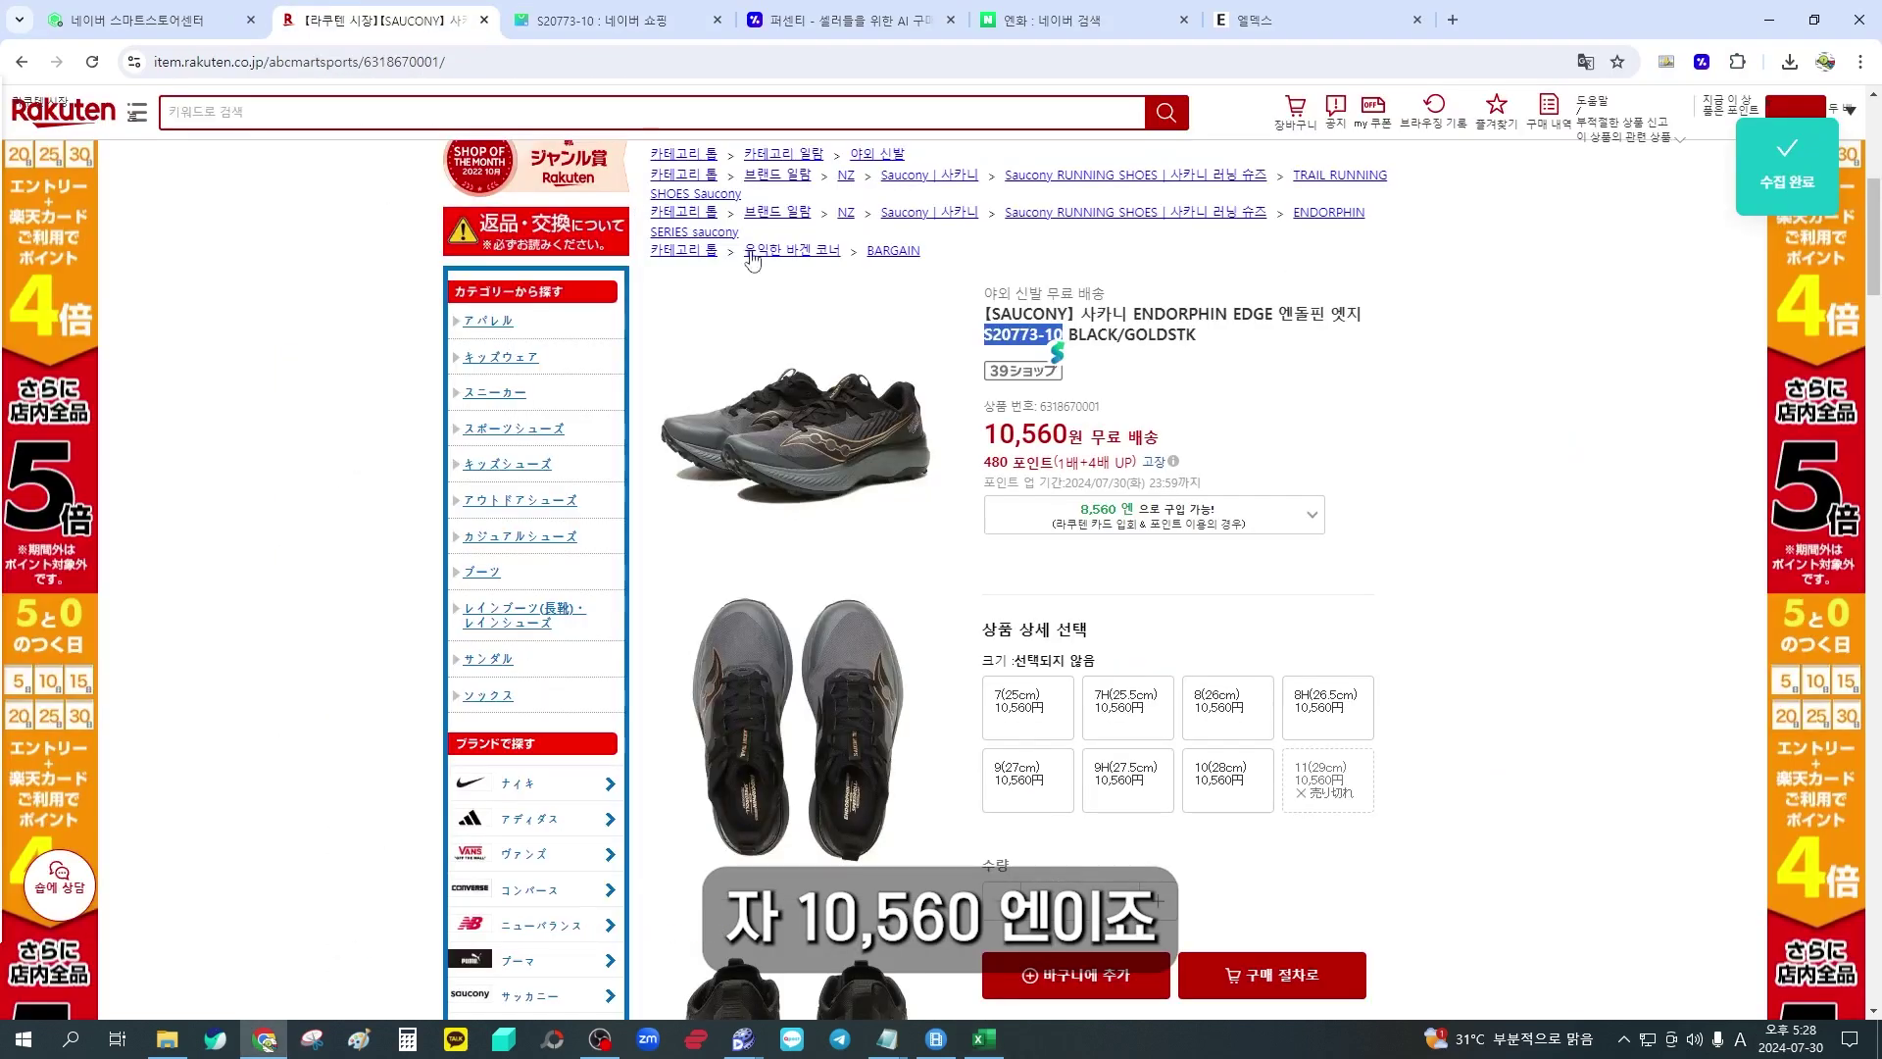
drag(984, 434, 1067, 435)
click(628, 19)
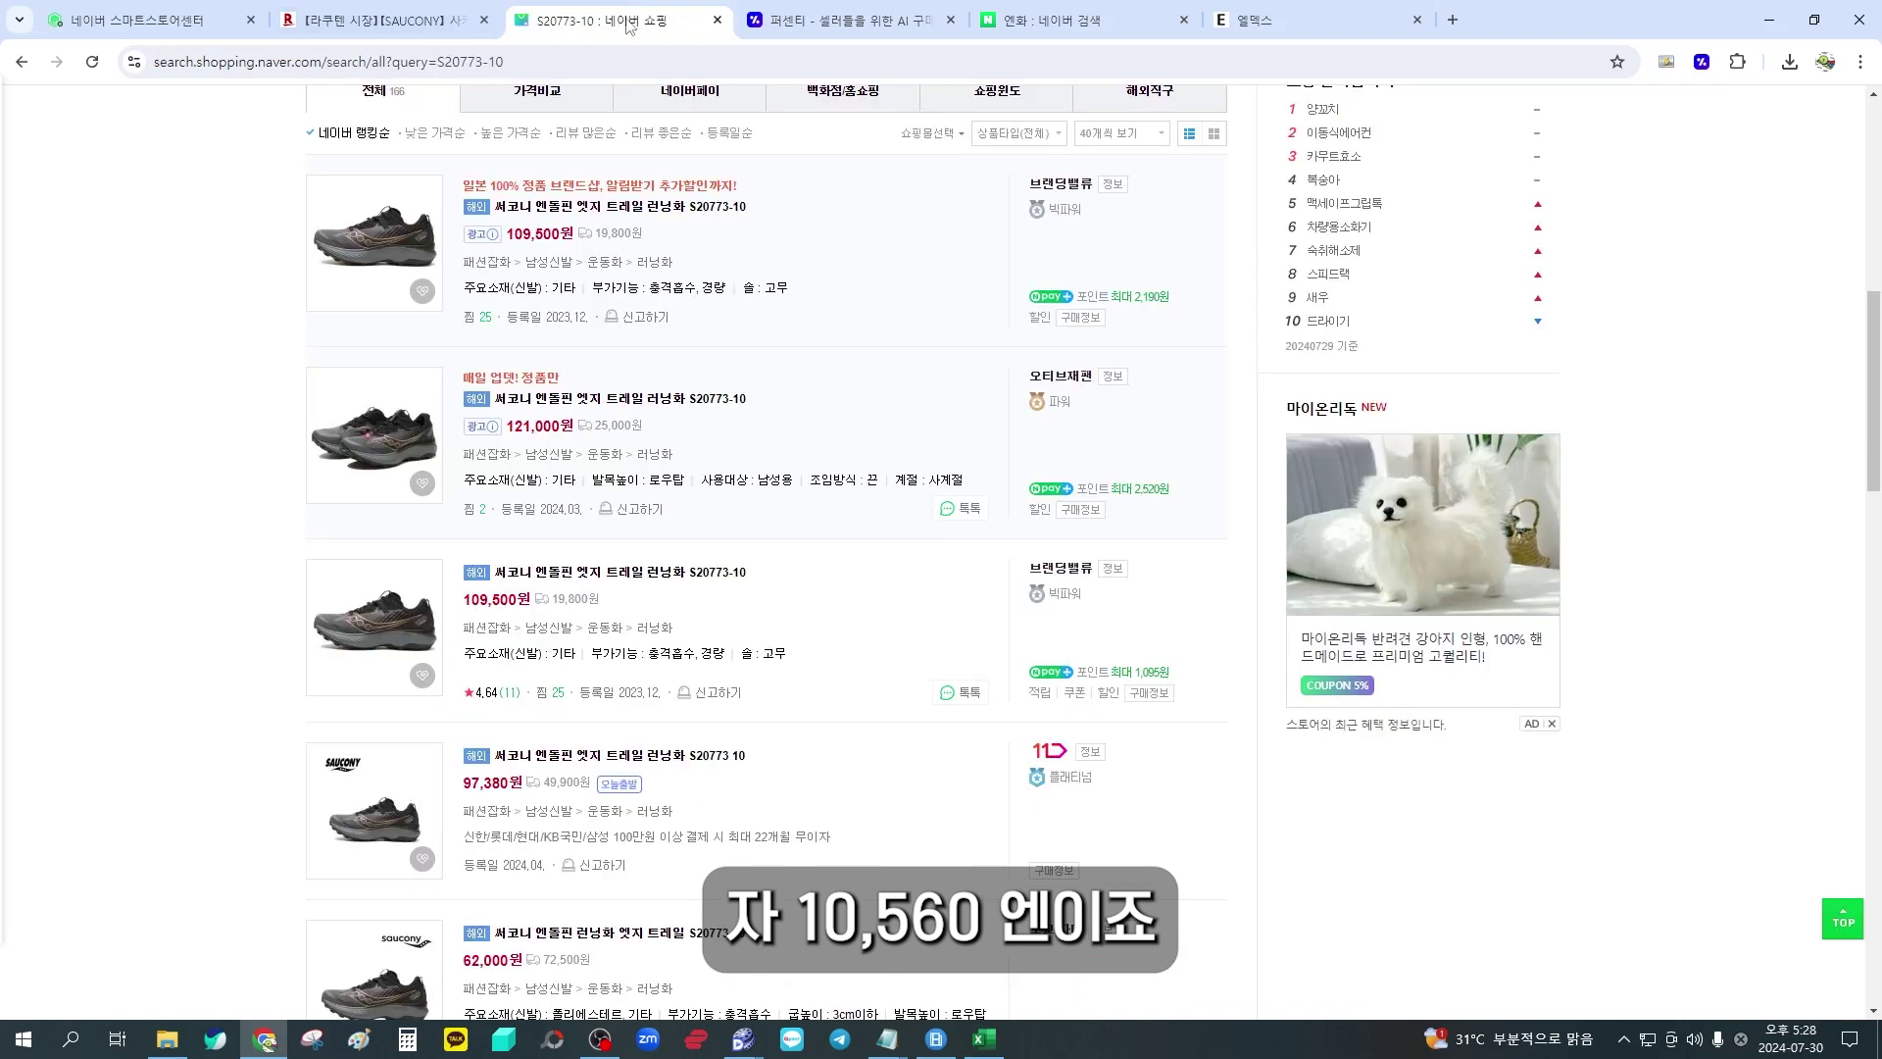
key(alt+Tab)
click(951, 255)
text(10560)
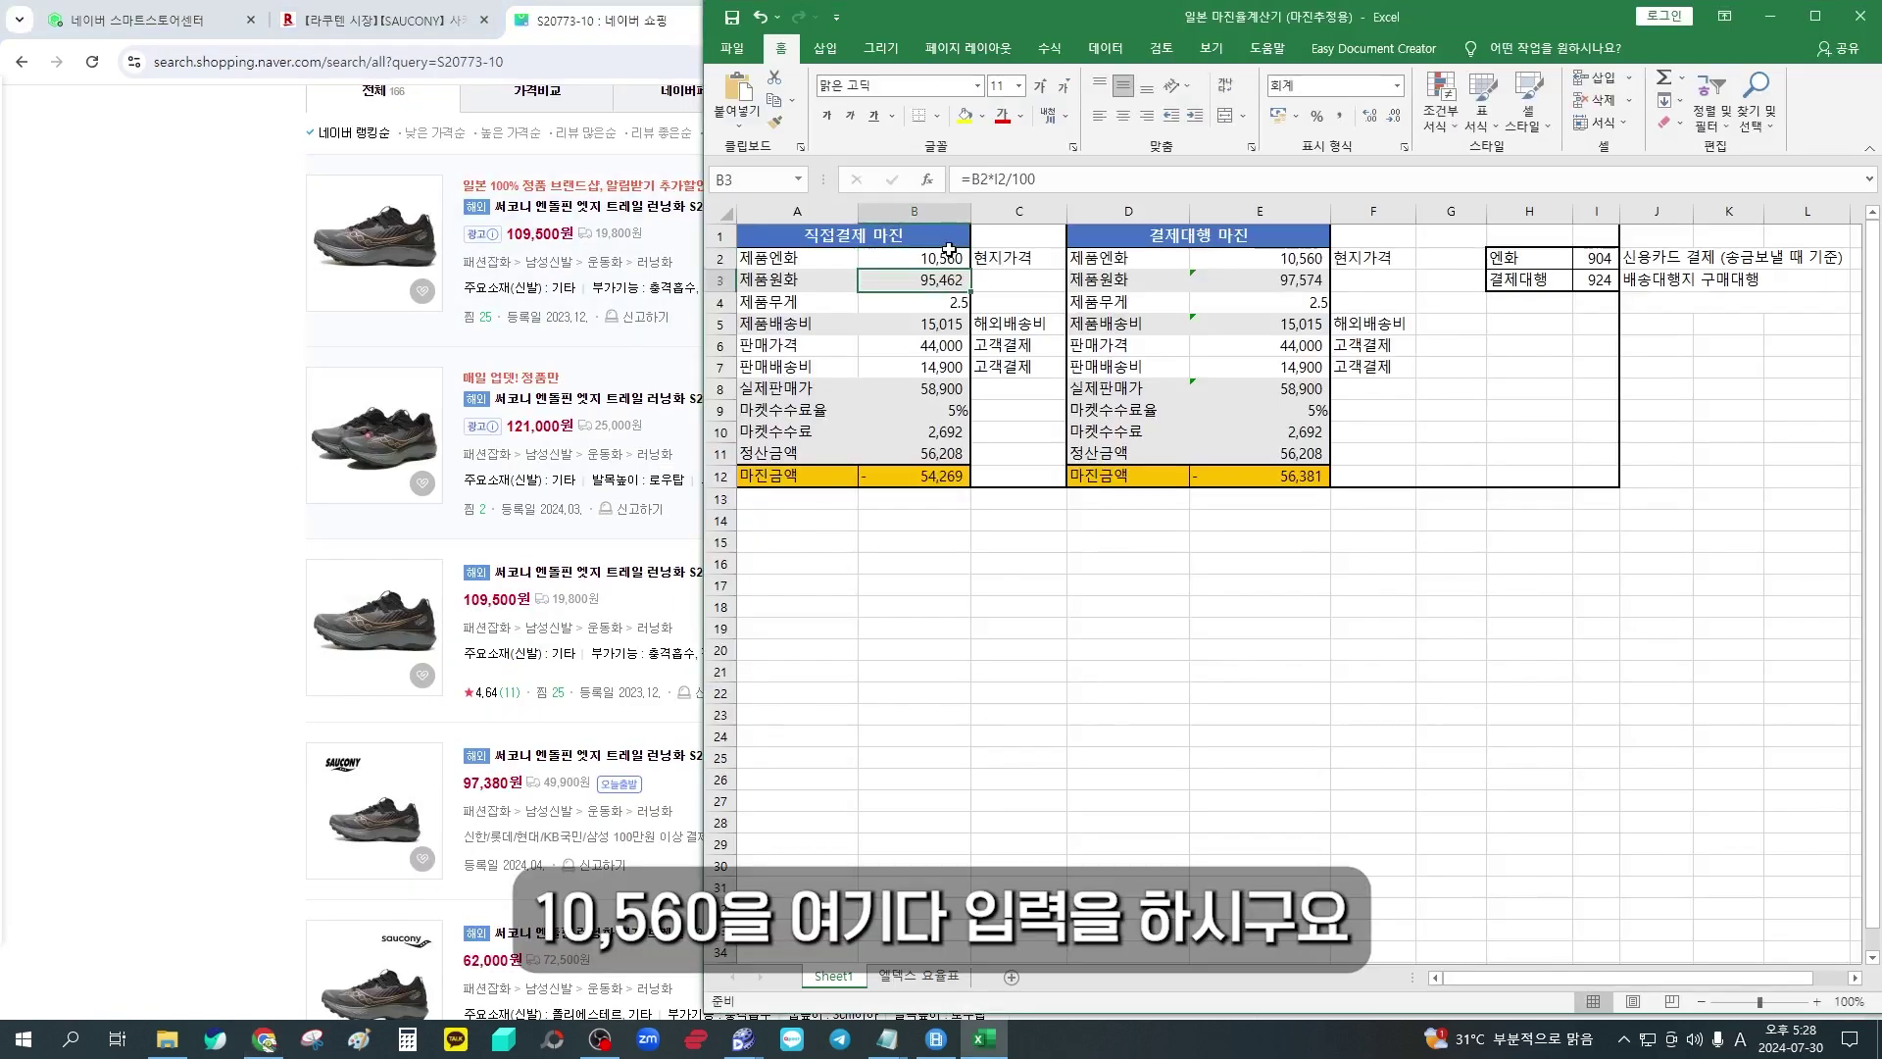
Enter the product weight (제품무게) in B4 as 1, try 0.5, and set it back to 1
key(Down)
text(1)
key(Return)
key(Up)
text(0.5)
key(Return)
key(Up)
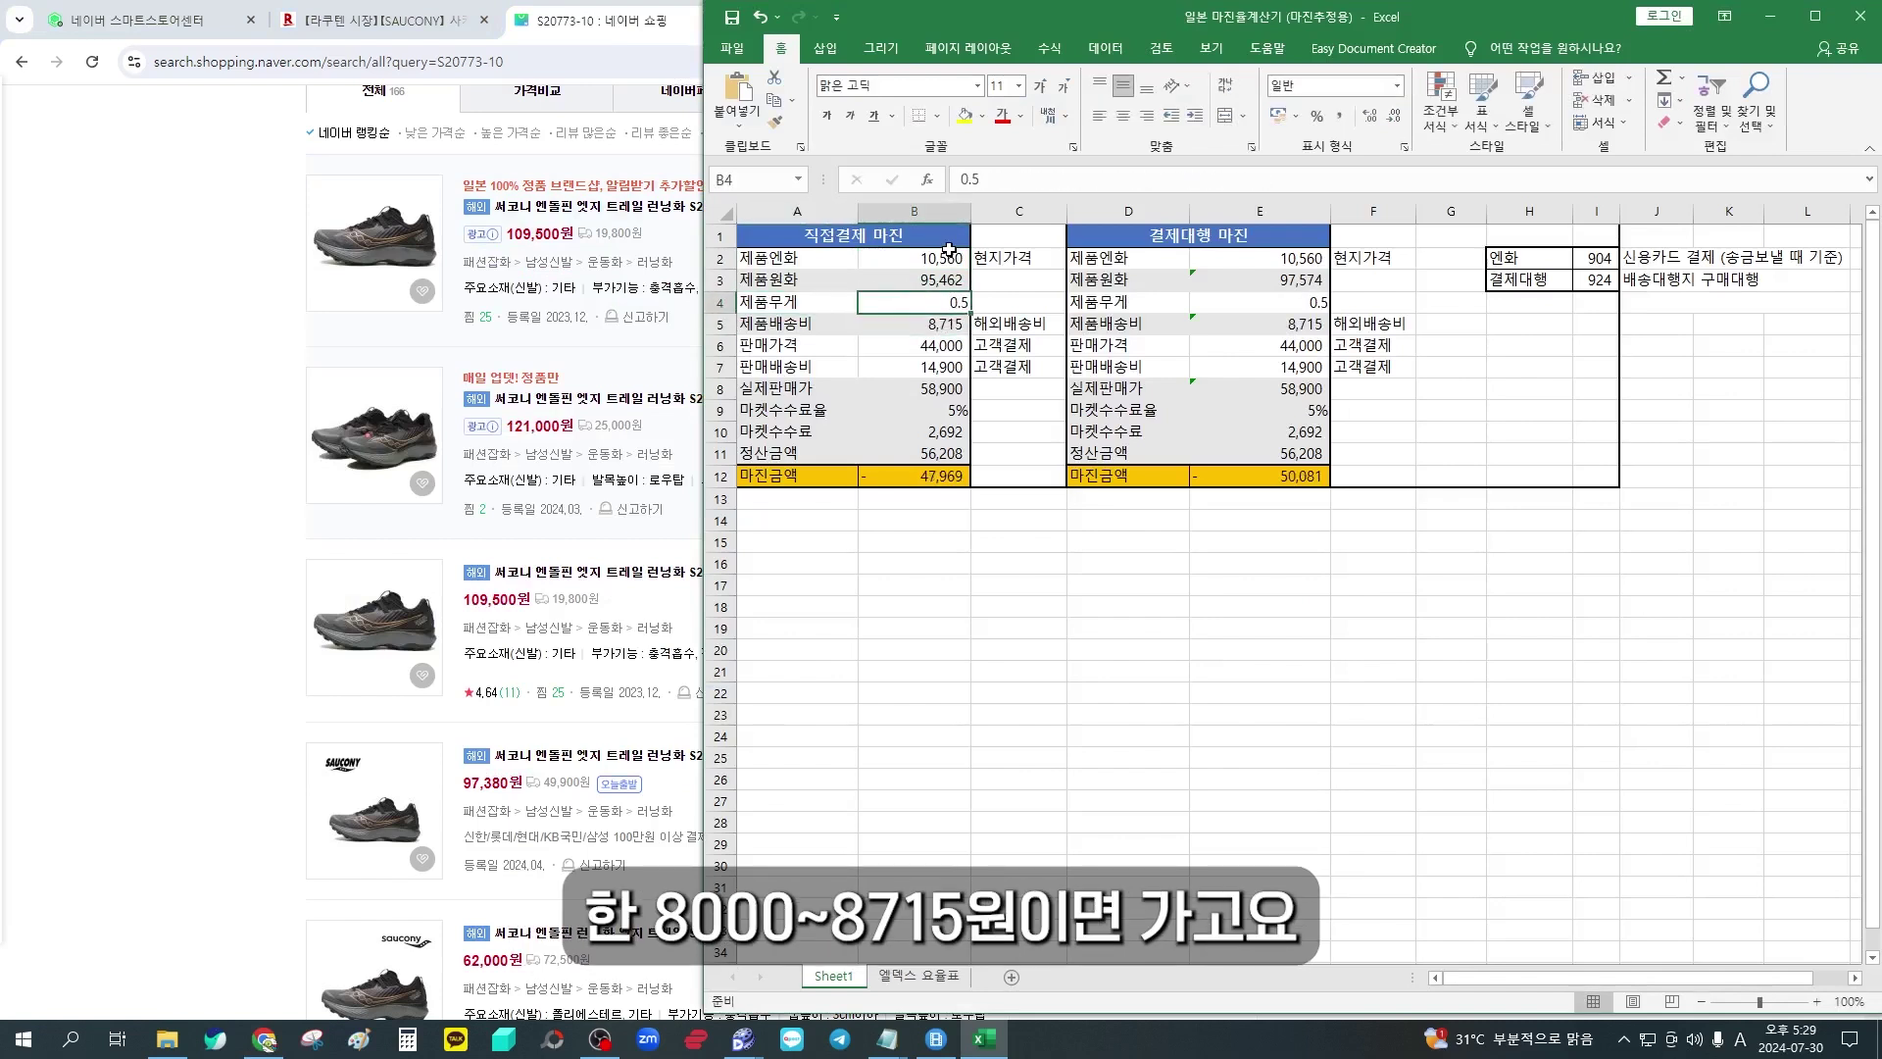
text(1)
key(Return)
key(Up)
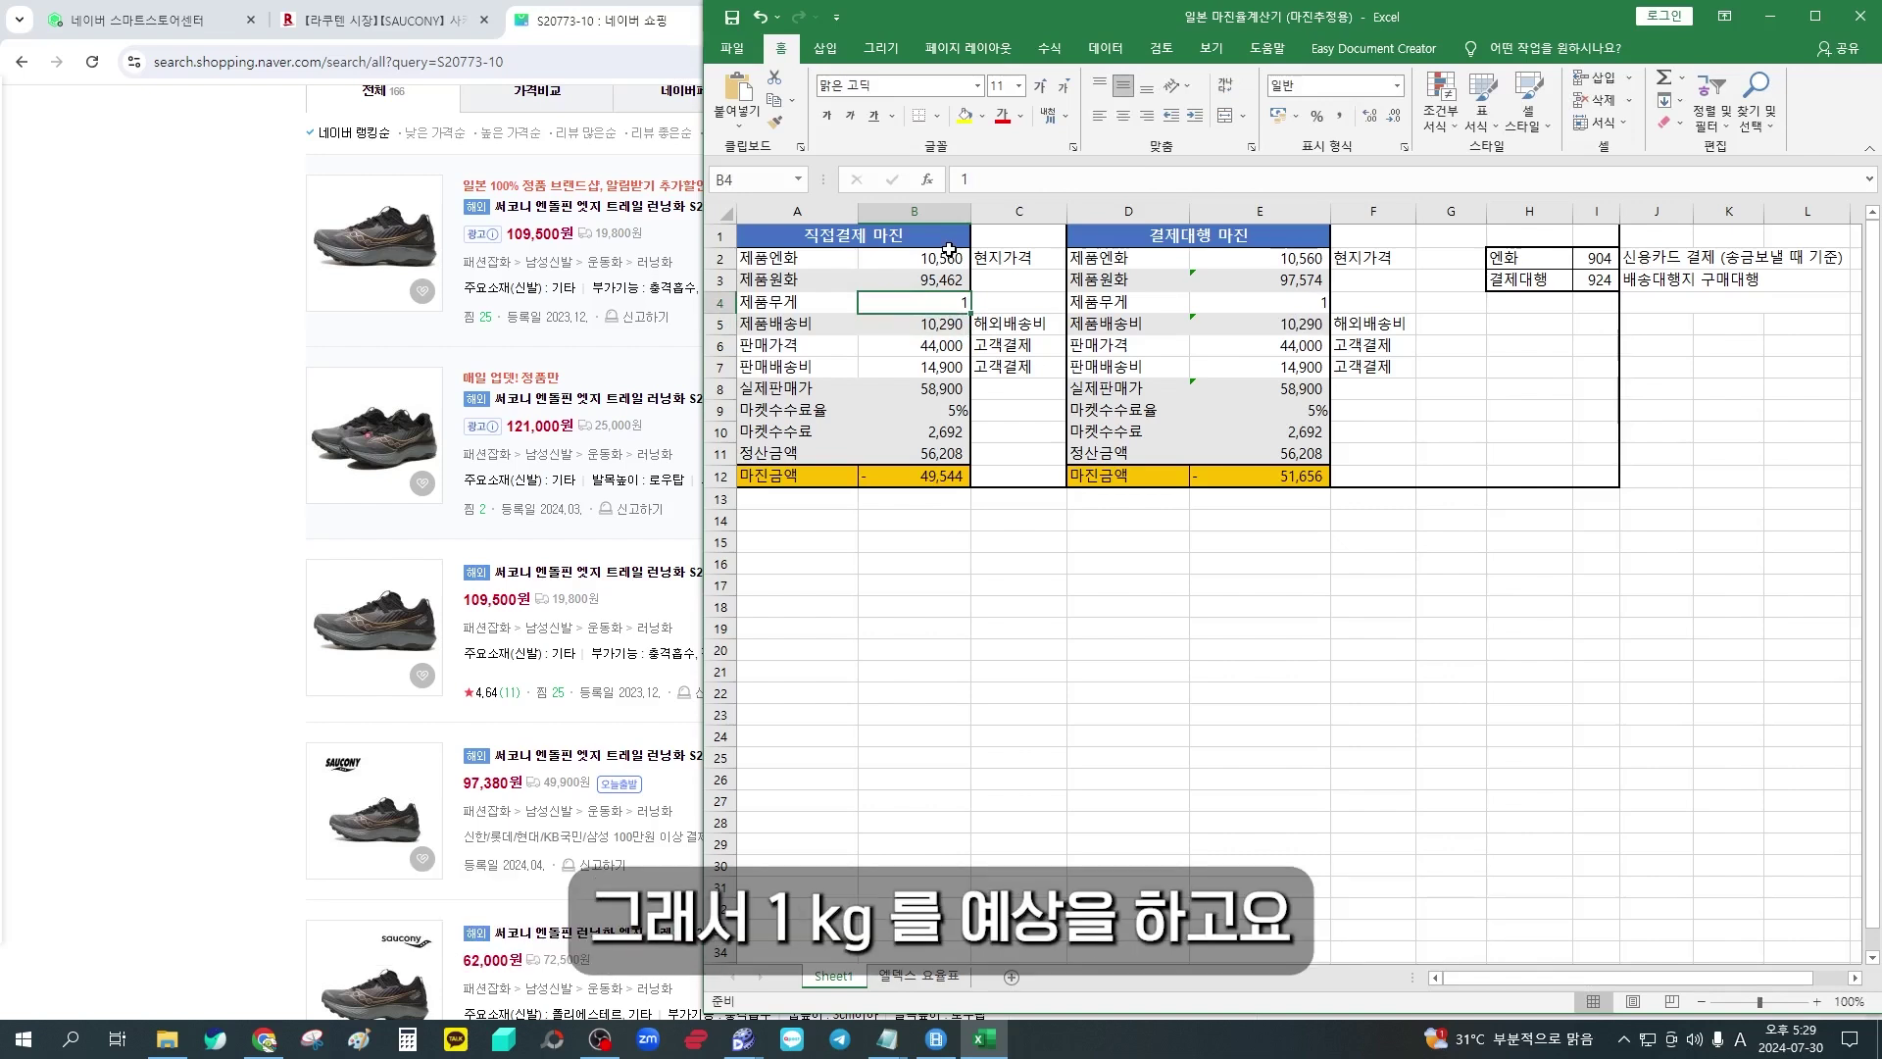
Set the selling price (판매가격) in B6 to 109500
key(Down)
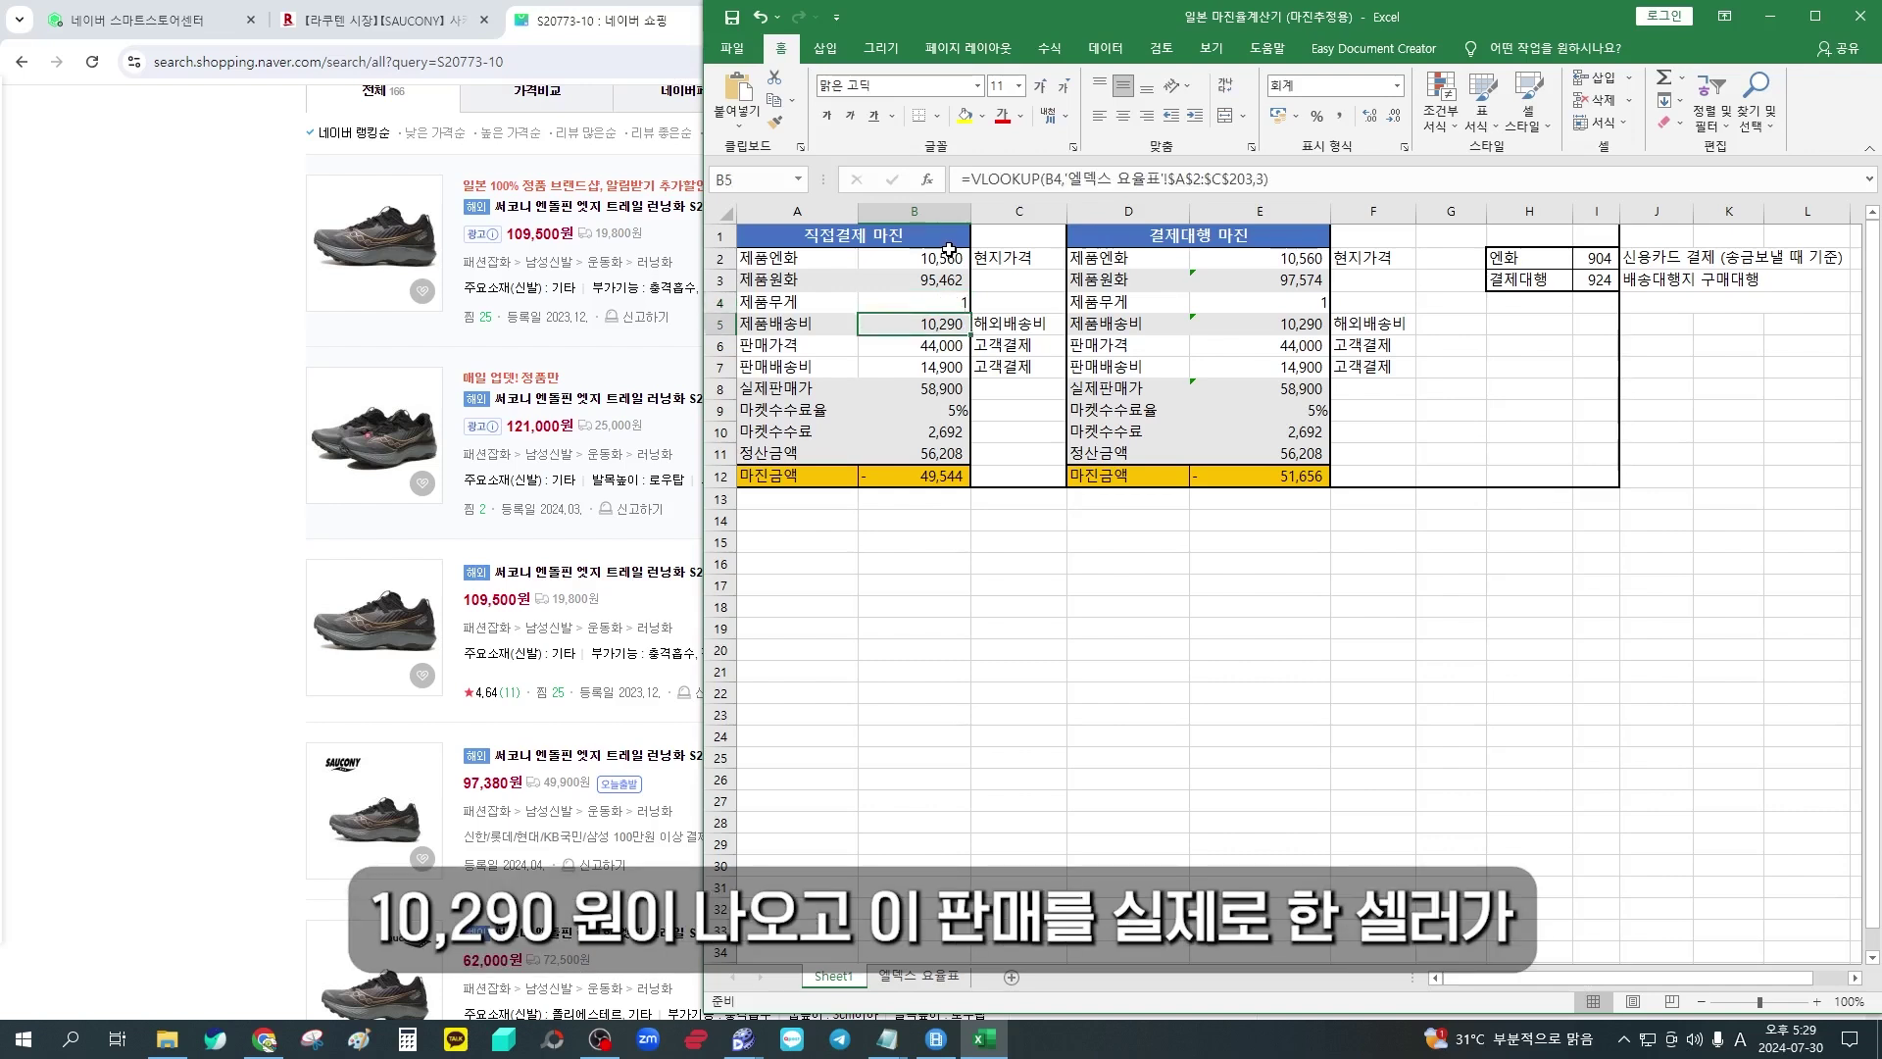
key(Down)
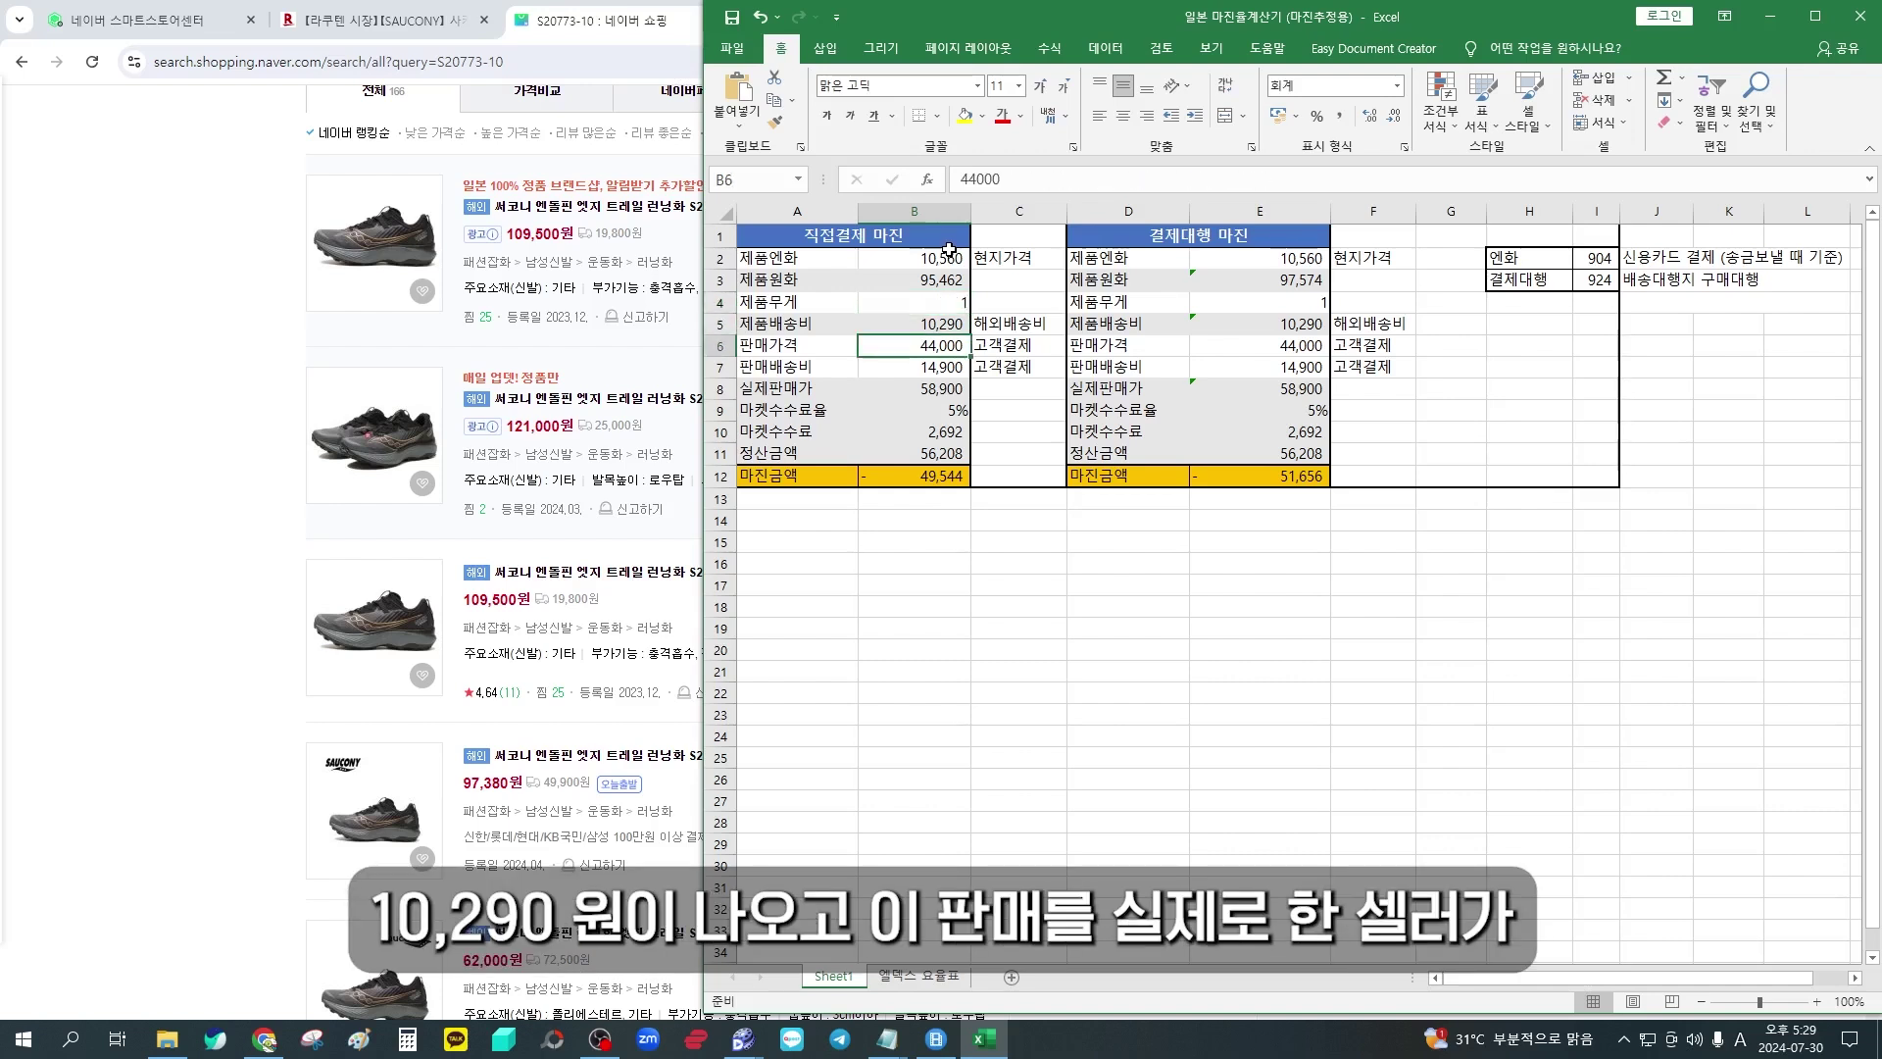
text(109500)
key(Return)
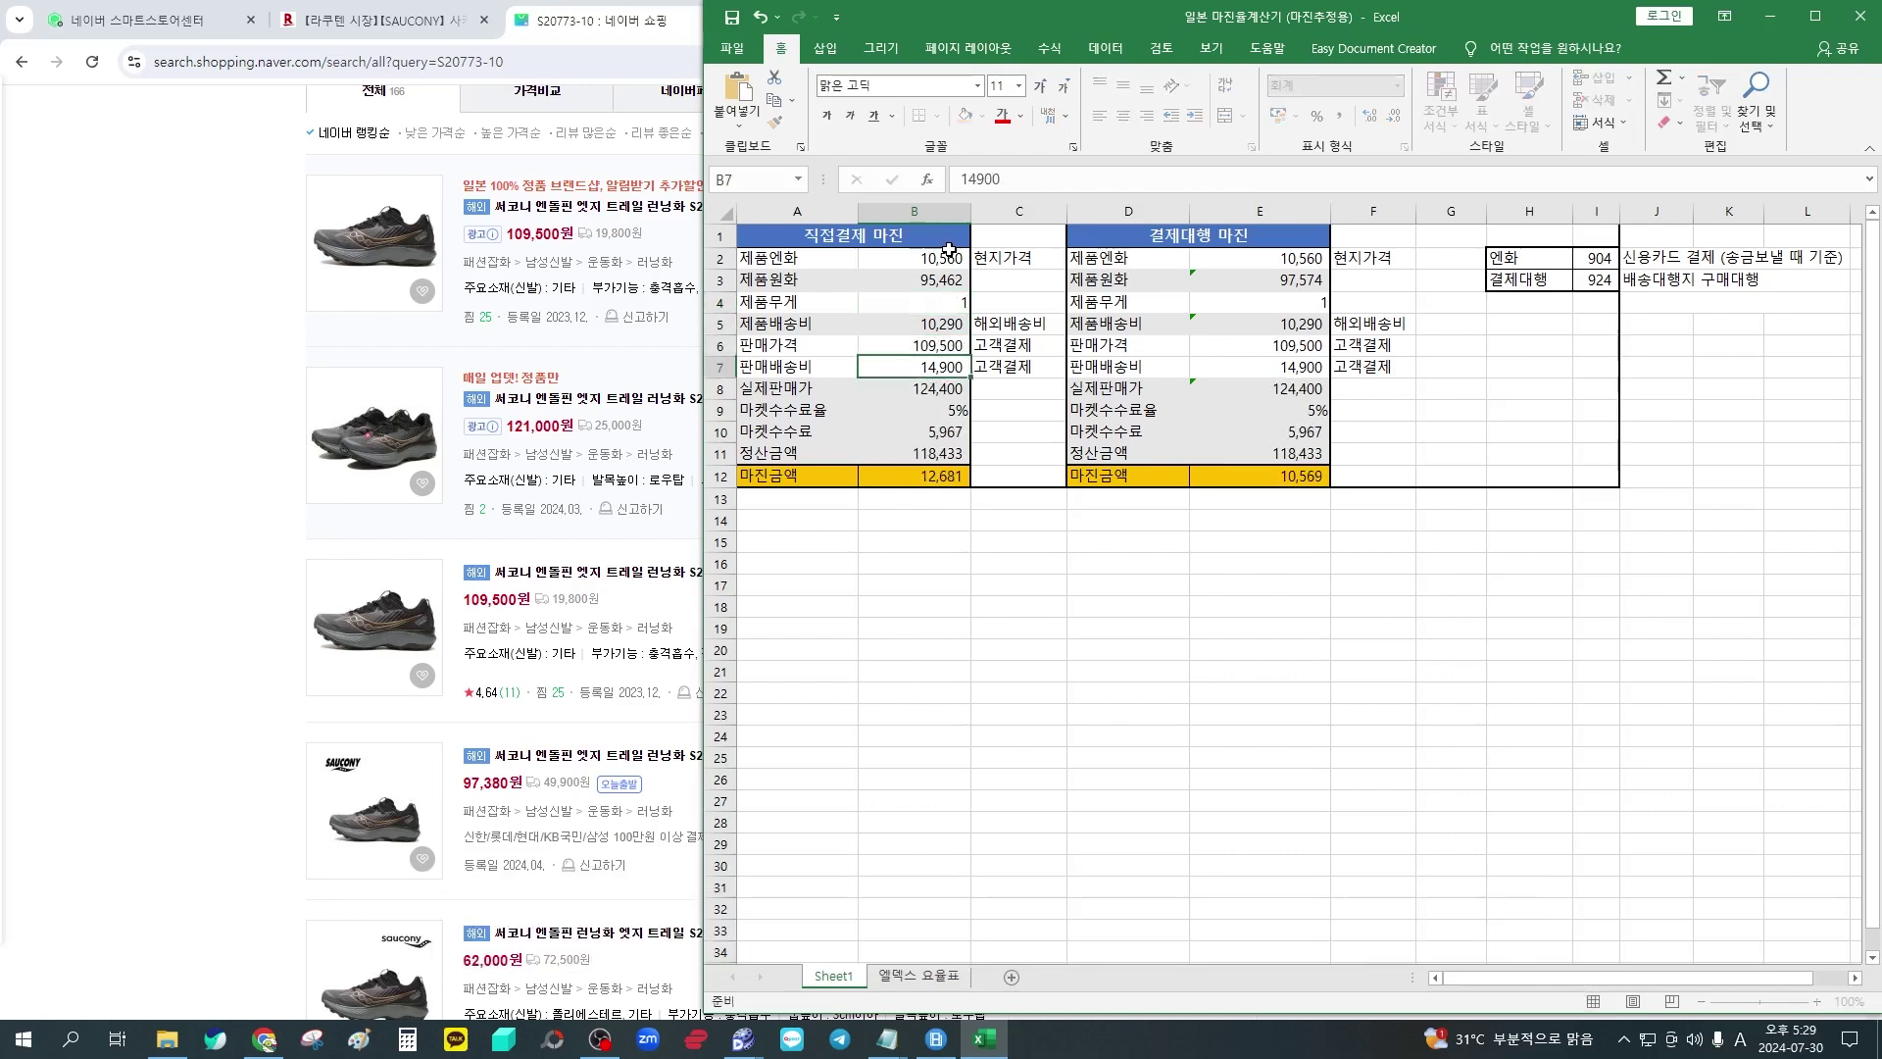
Set the selling shipping fee (판매배송비) in B7 to 19,000, correct it to 19800, and check the margin amount
text(19,000)
key(Return)
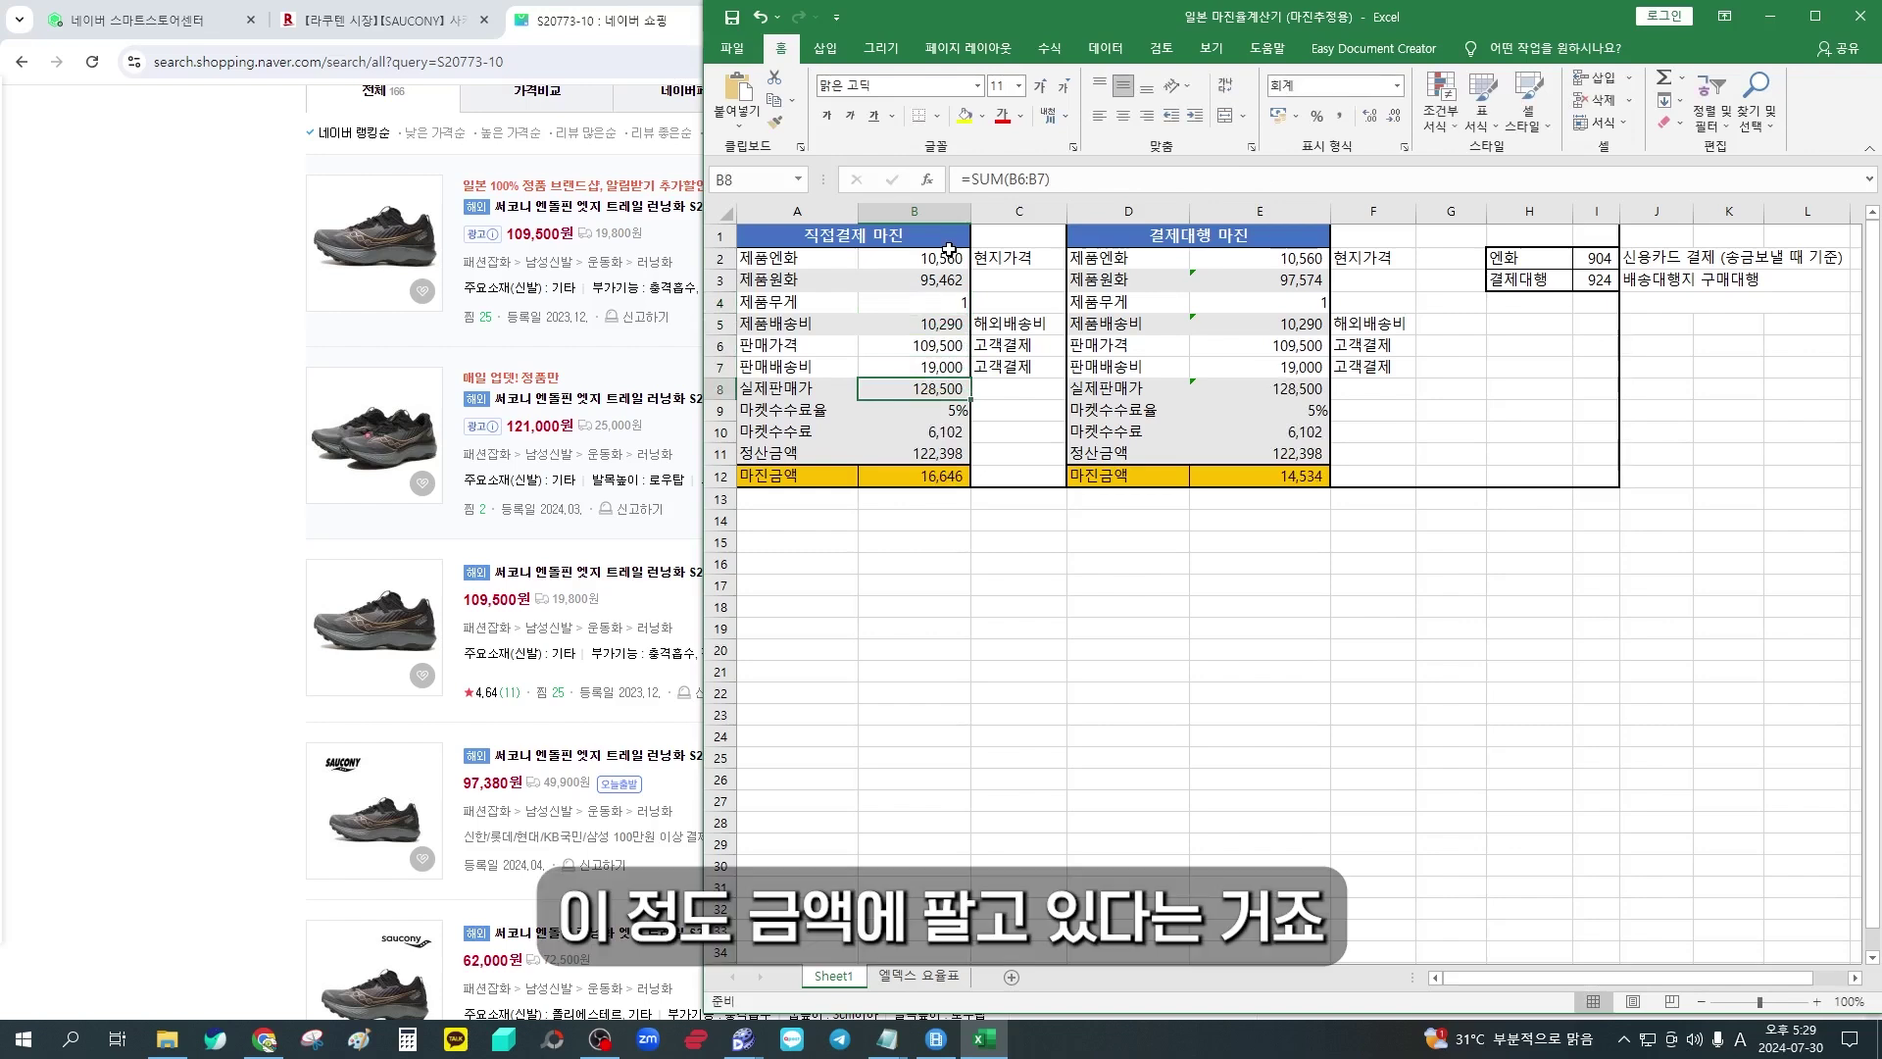
key(Up)
key(Up)
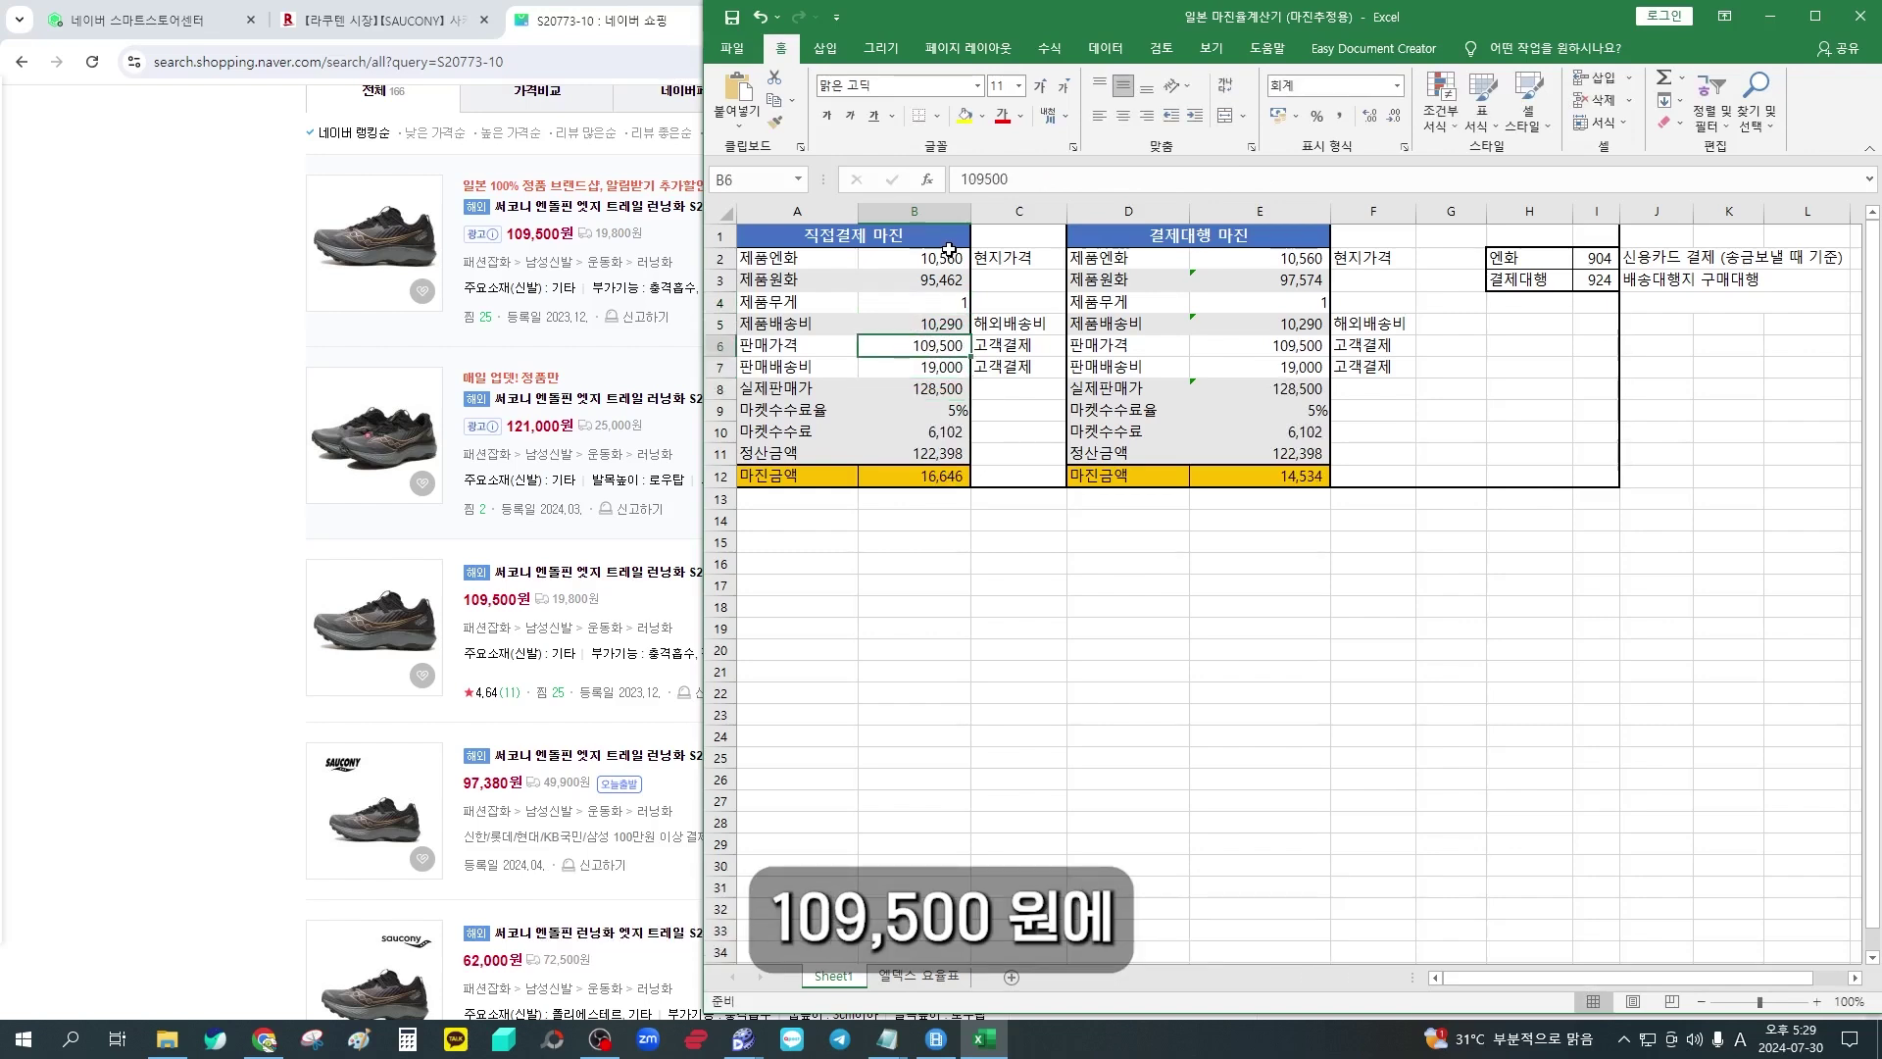
key(Down)
text(19800)
key(Return)
key(Down)
key(Down)
key(Down)
key(Down)
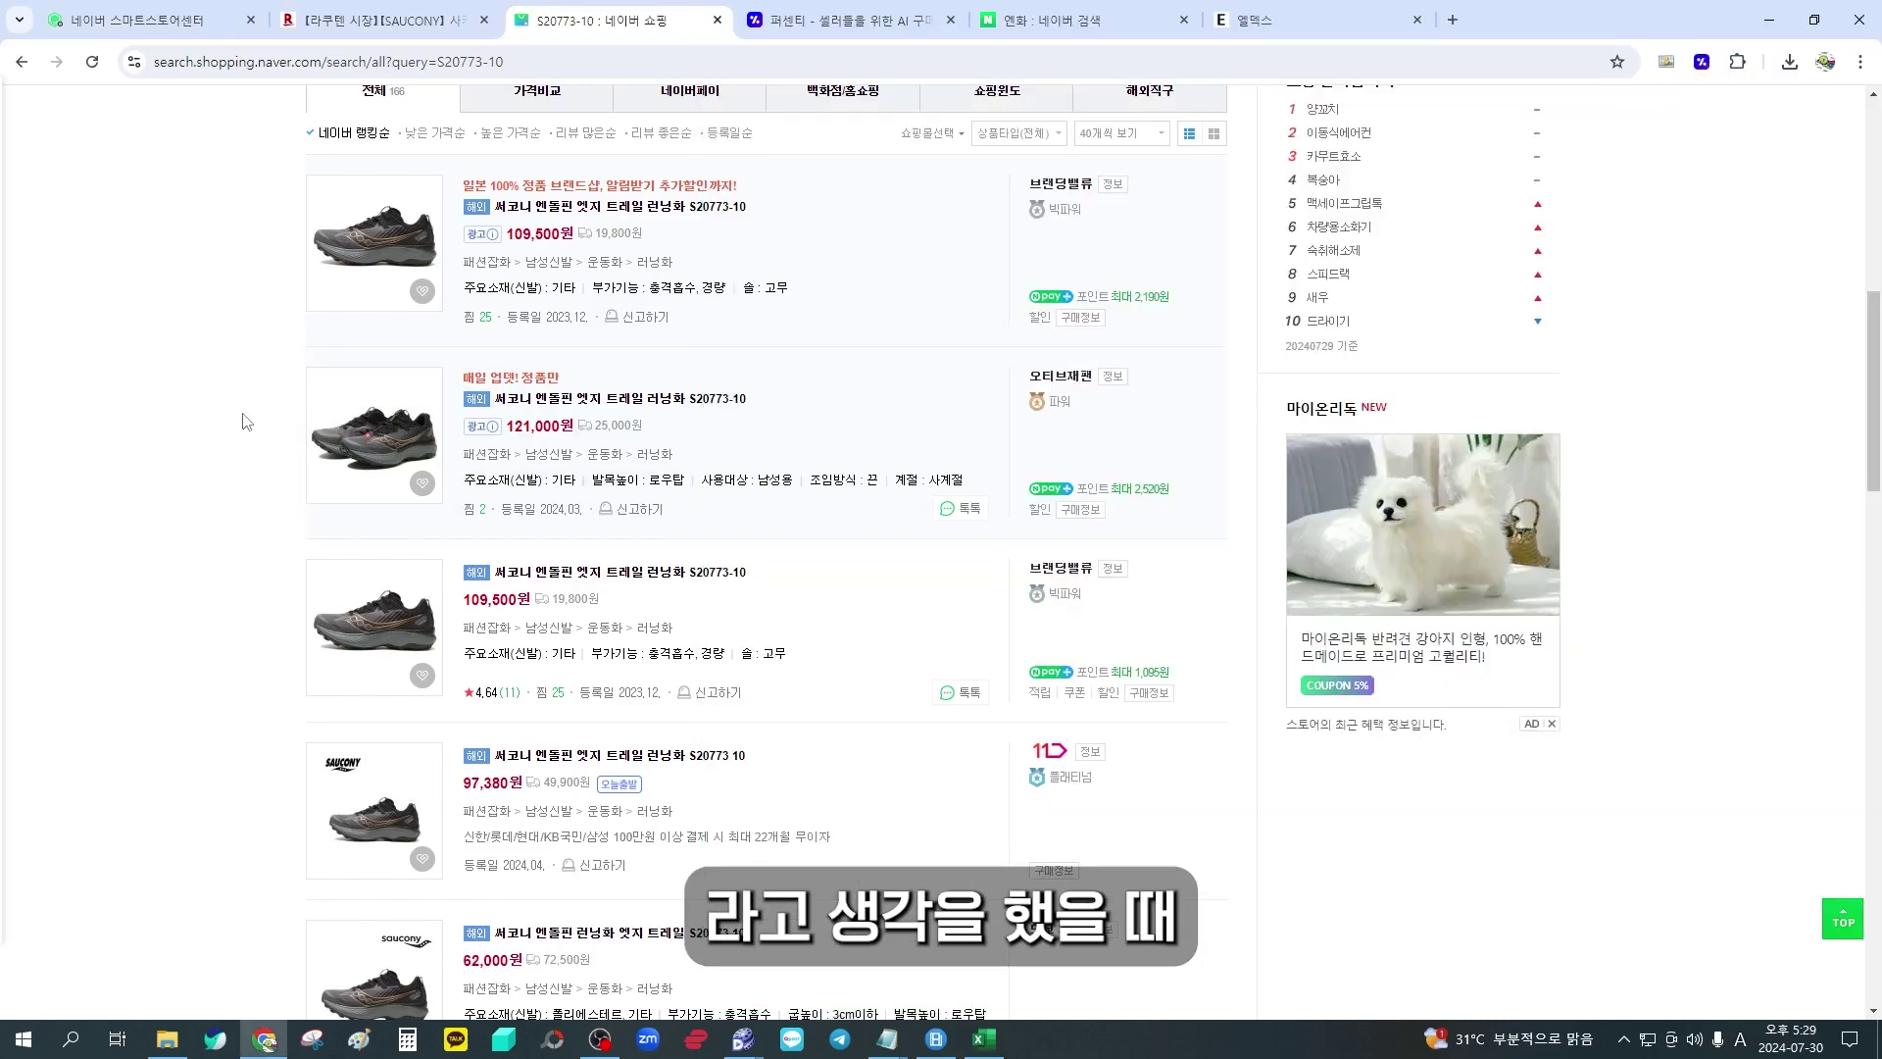
Compare the Naver Shopping results in lowest-price order (낮은 가격순) and Naver ranking order, and highlight the cheapest listing's price
scroll(250, 431, up, 2)
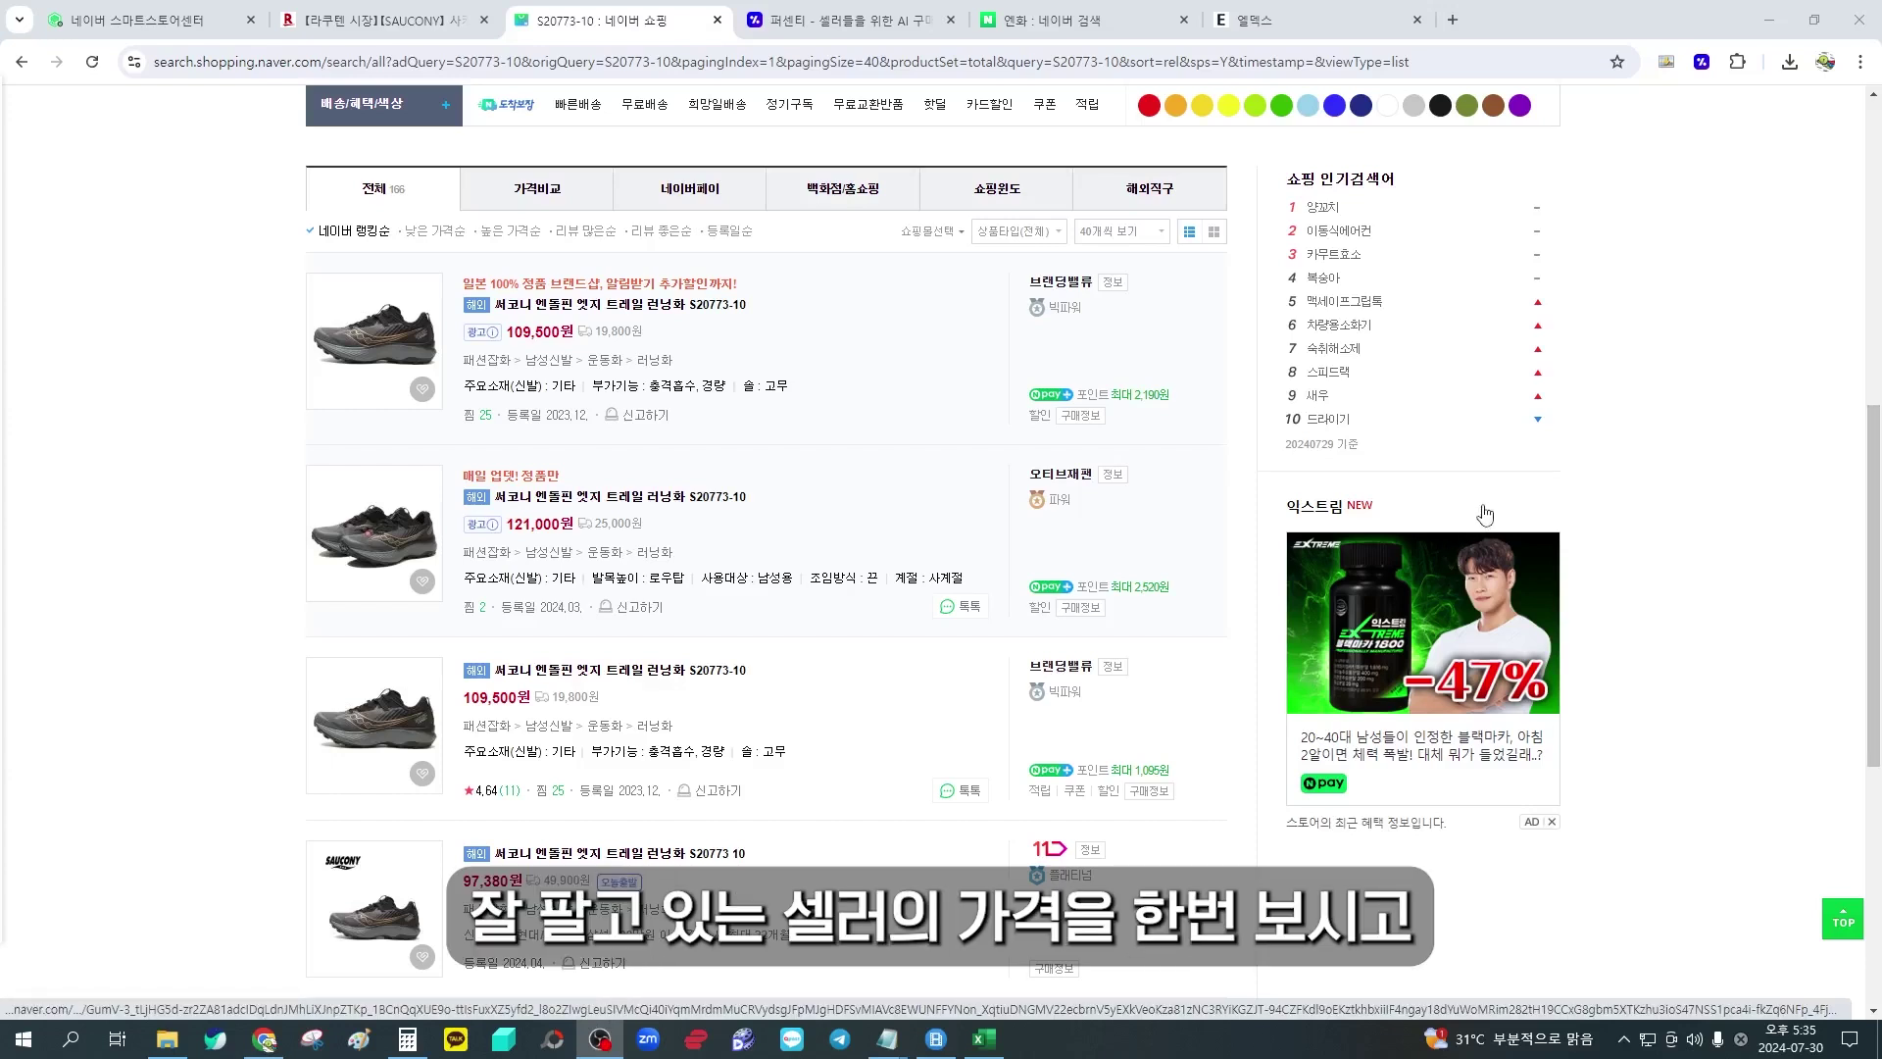
click(432, 231)
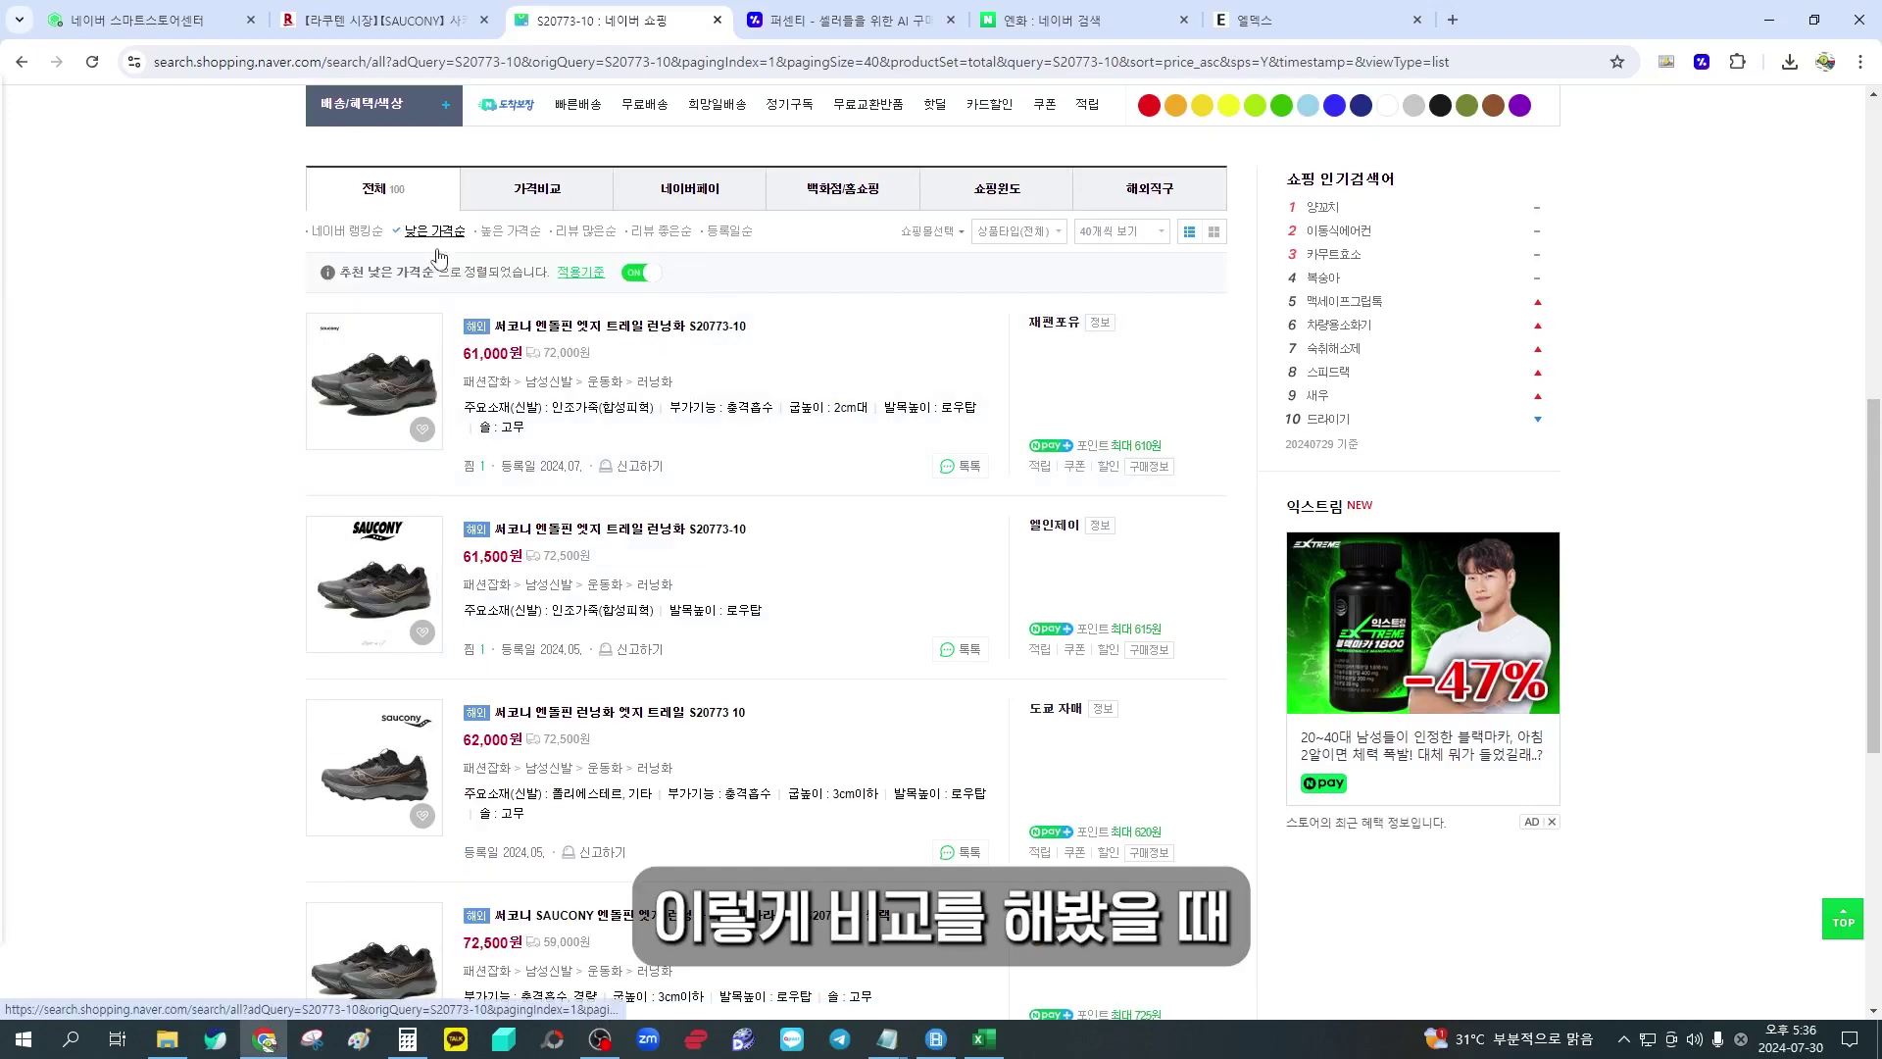
click(349, 232)
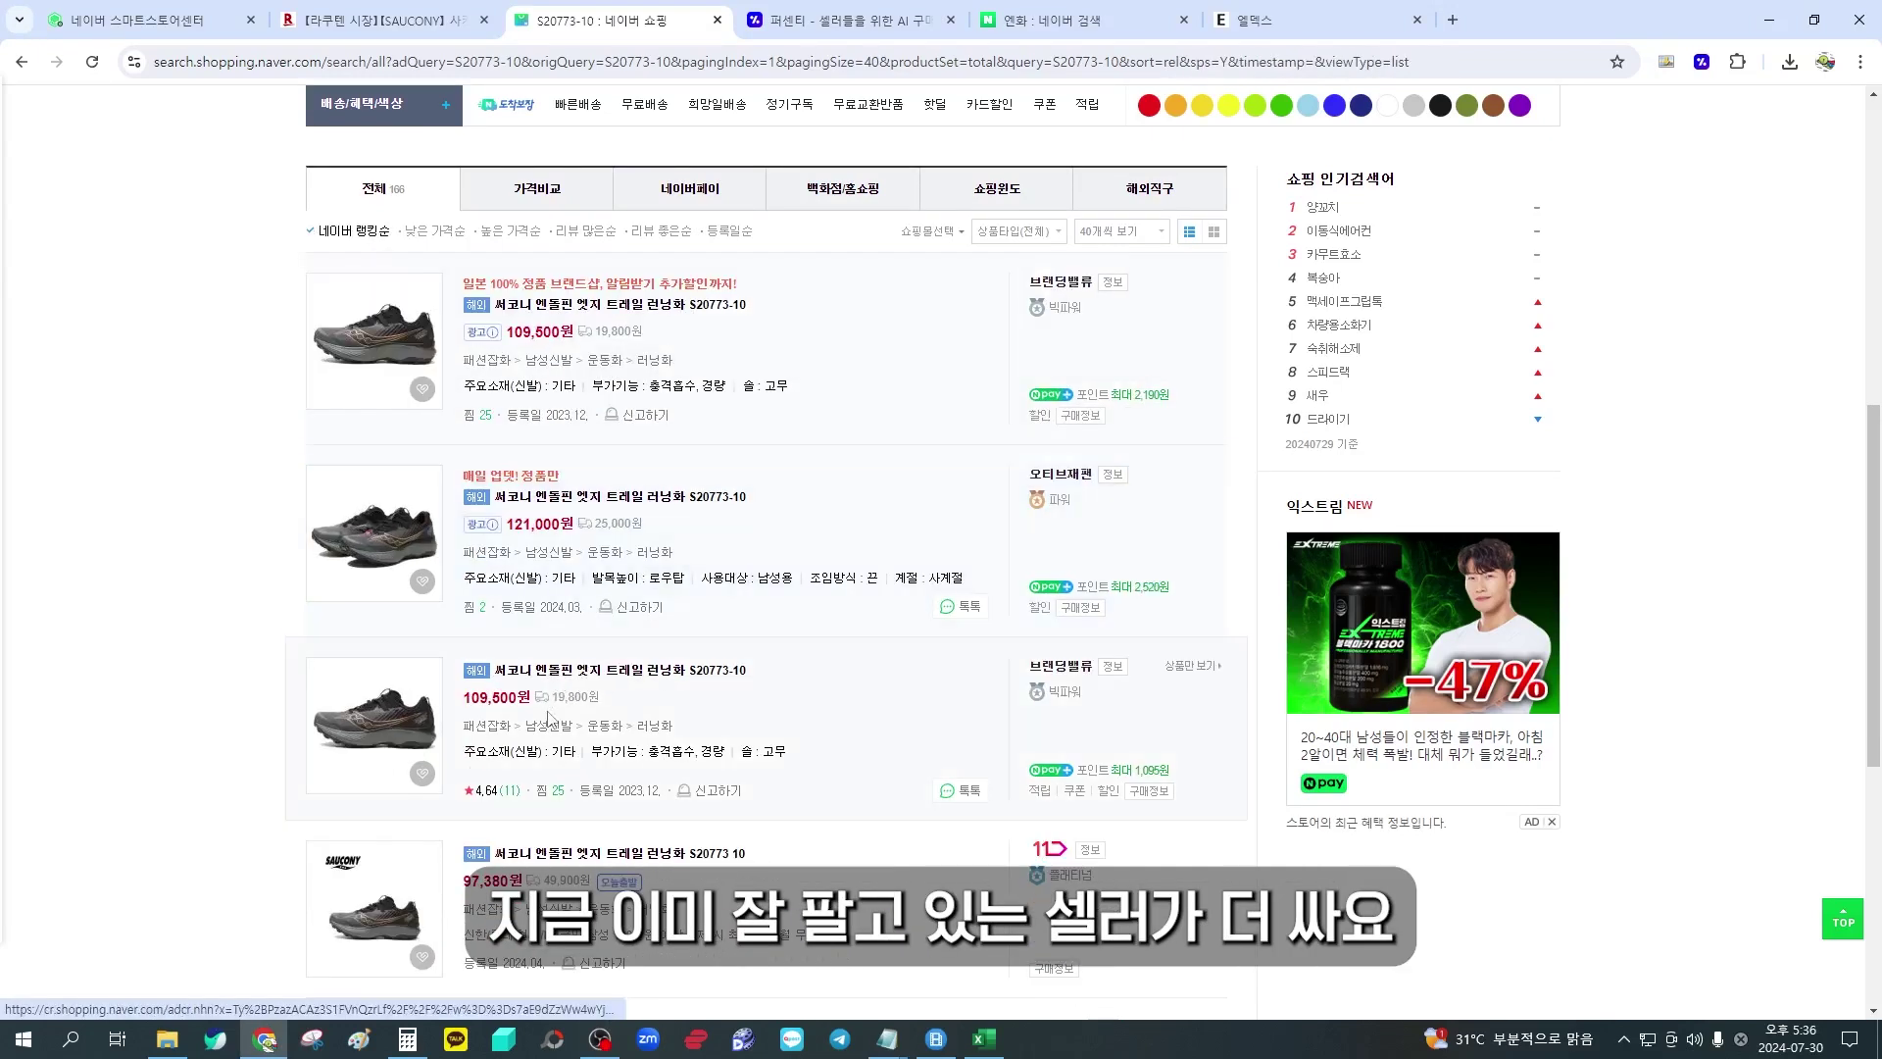
click(434, 231)
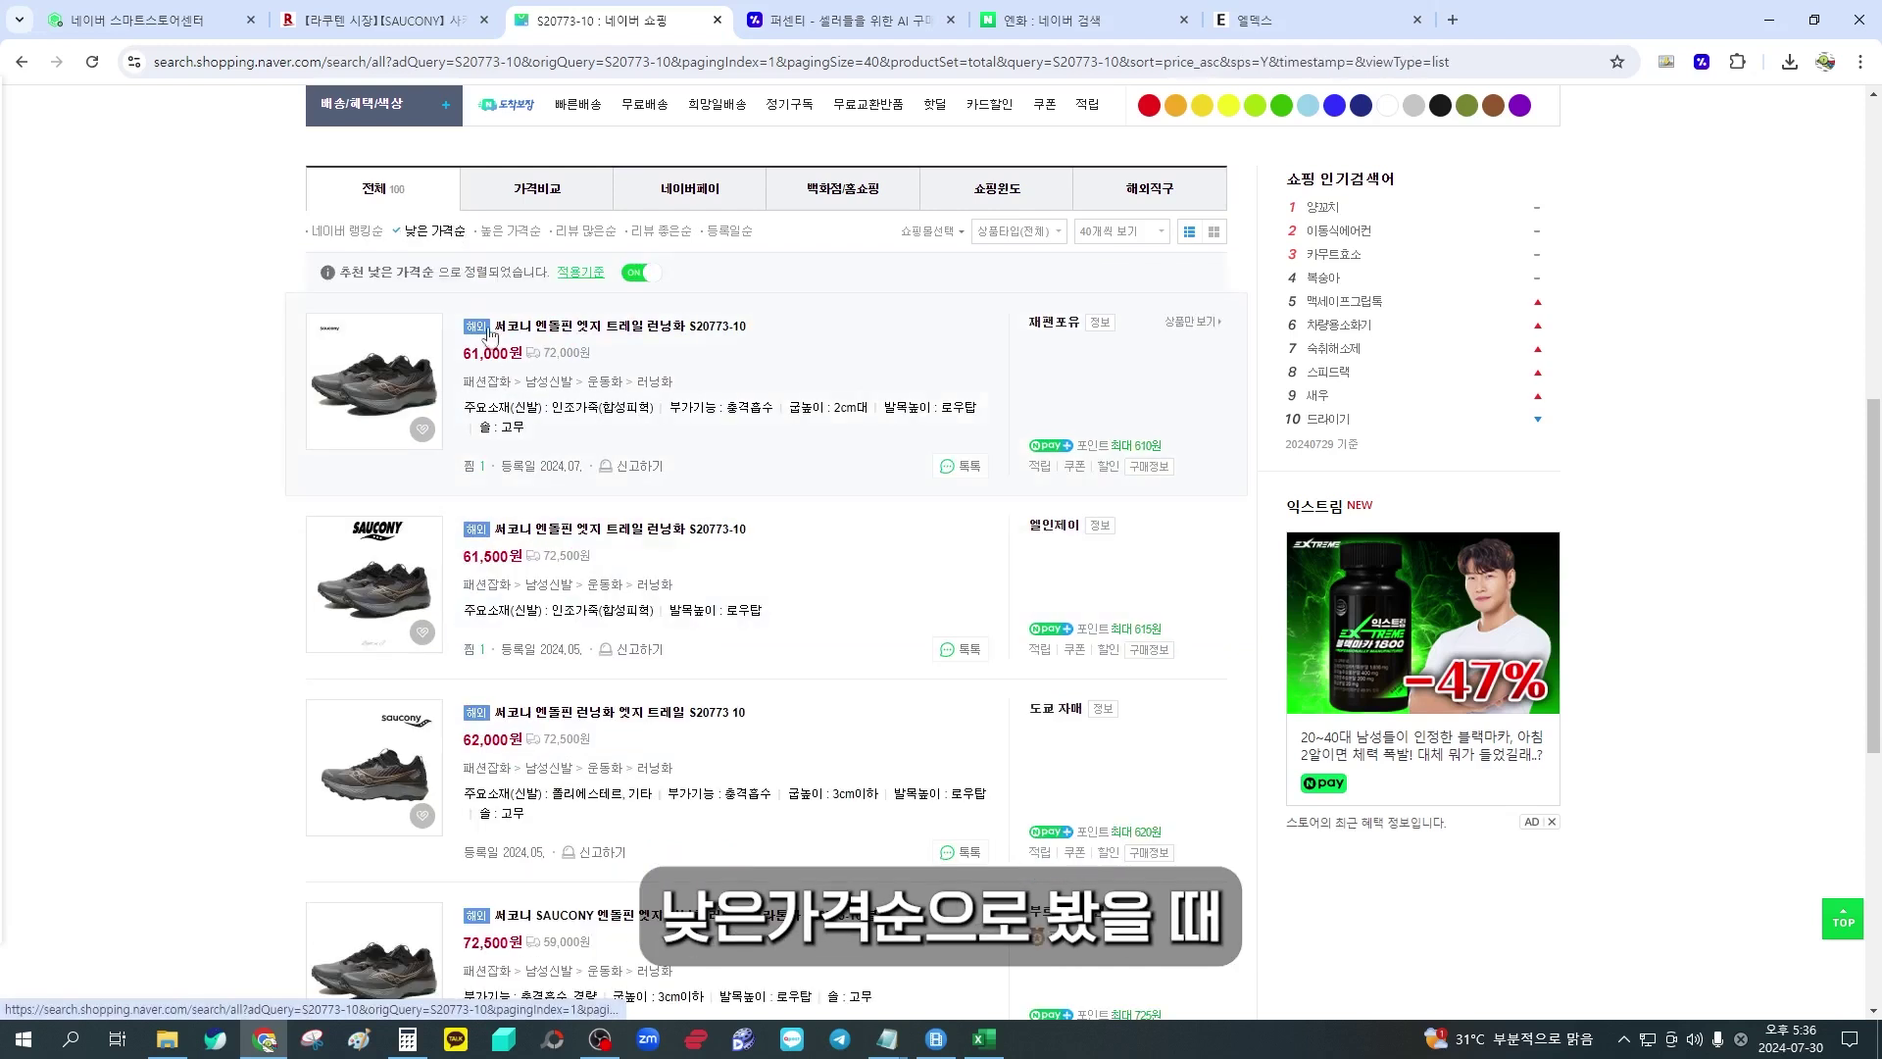
drag(464, 354, 509, 354)
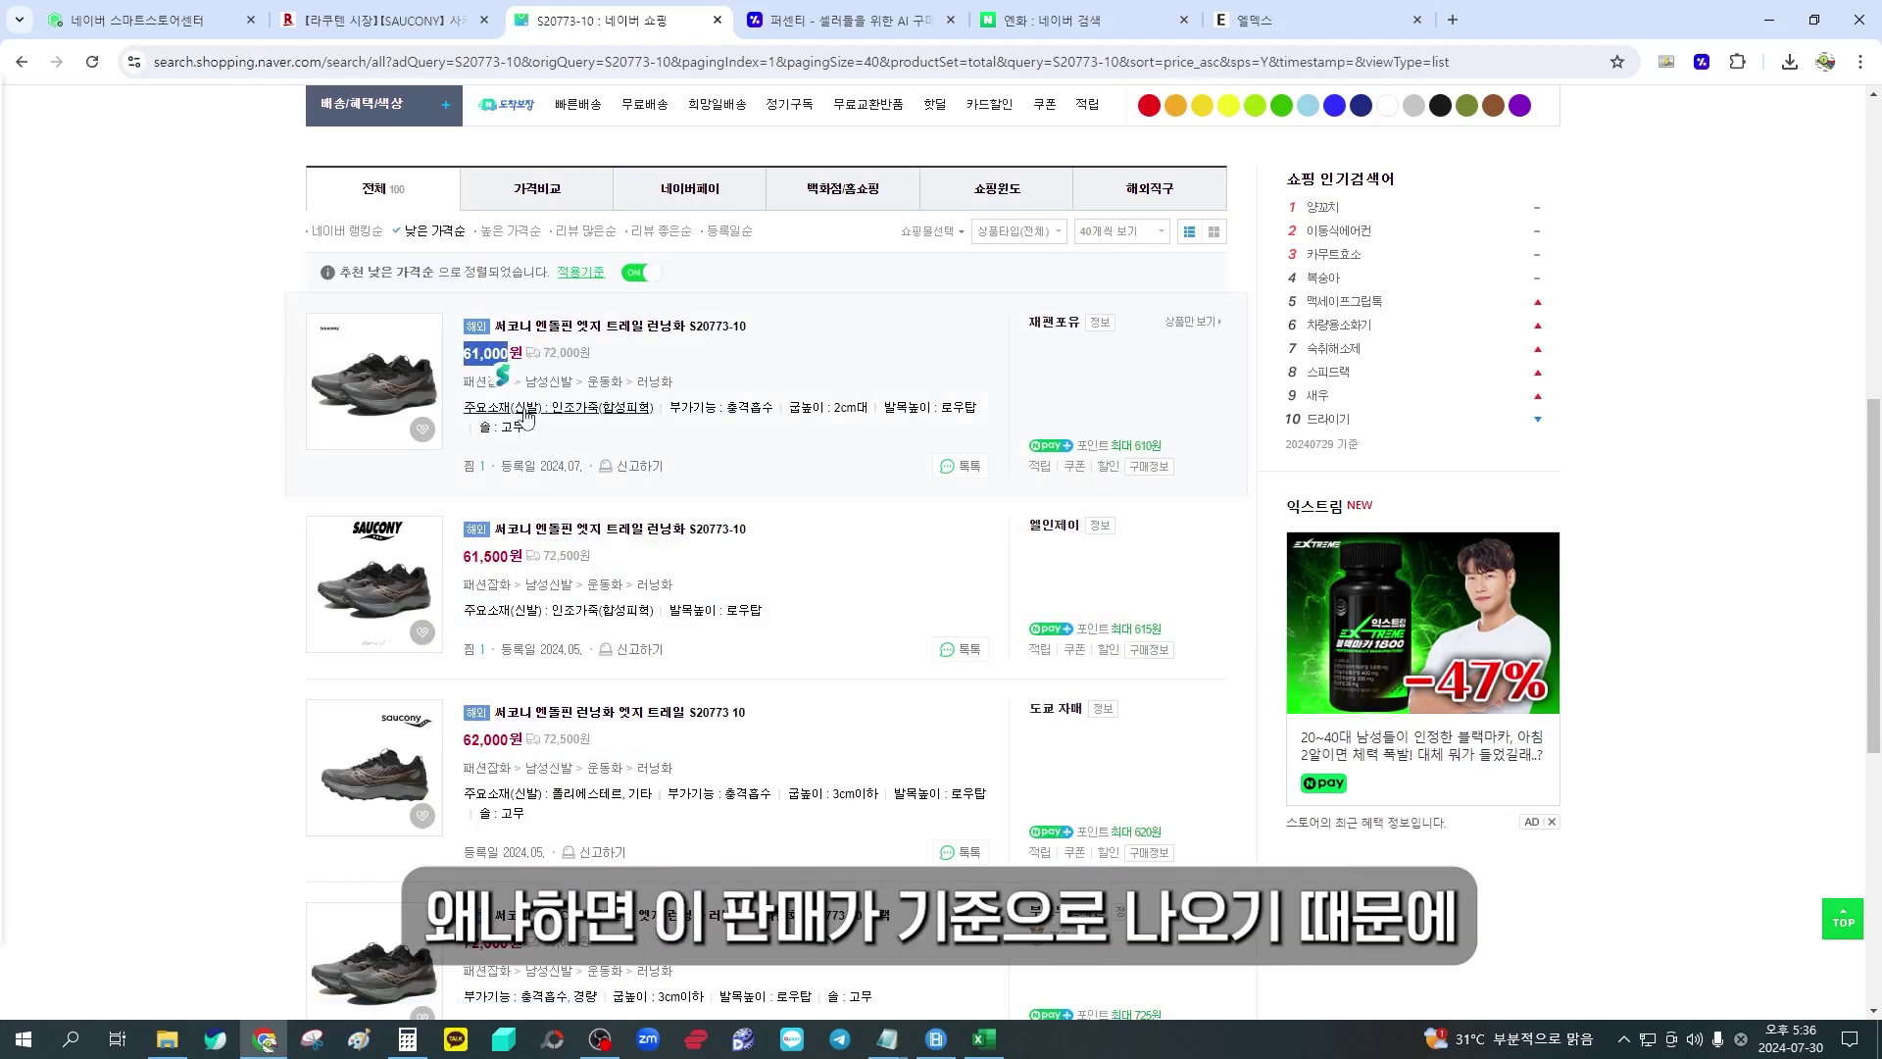
Open the Windows Calculator and compare the history totals of 109500 + 19800 and 61000 + 72000
click(407, 1039)
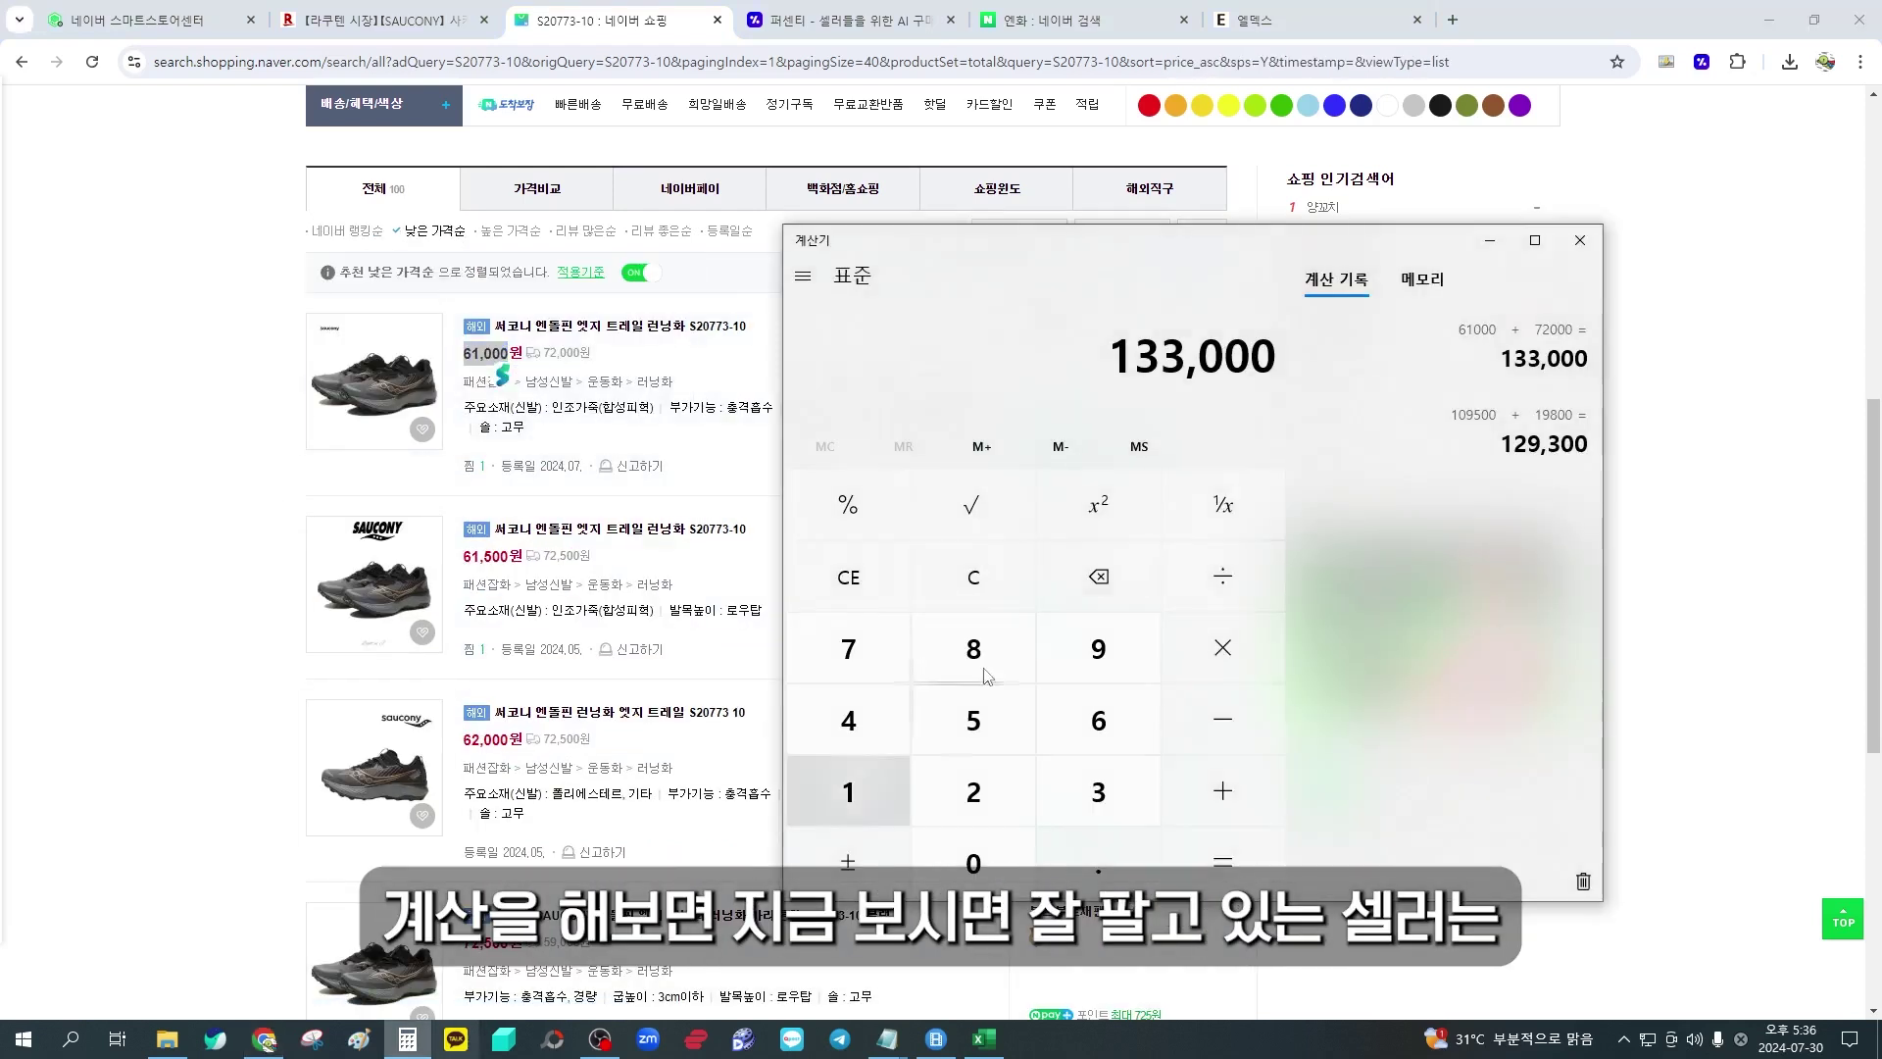
drag(1452, 416, 1481, 415)
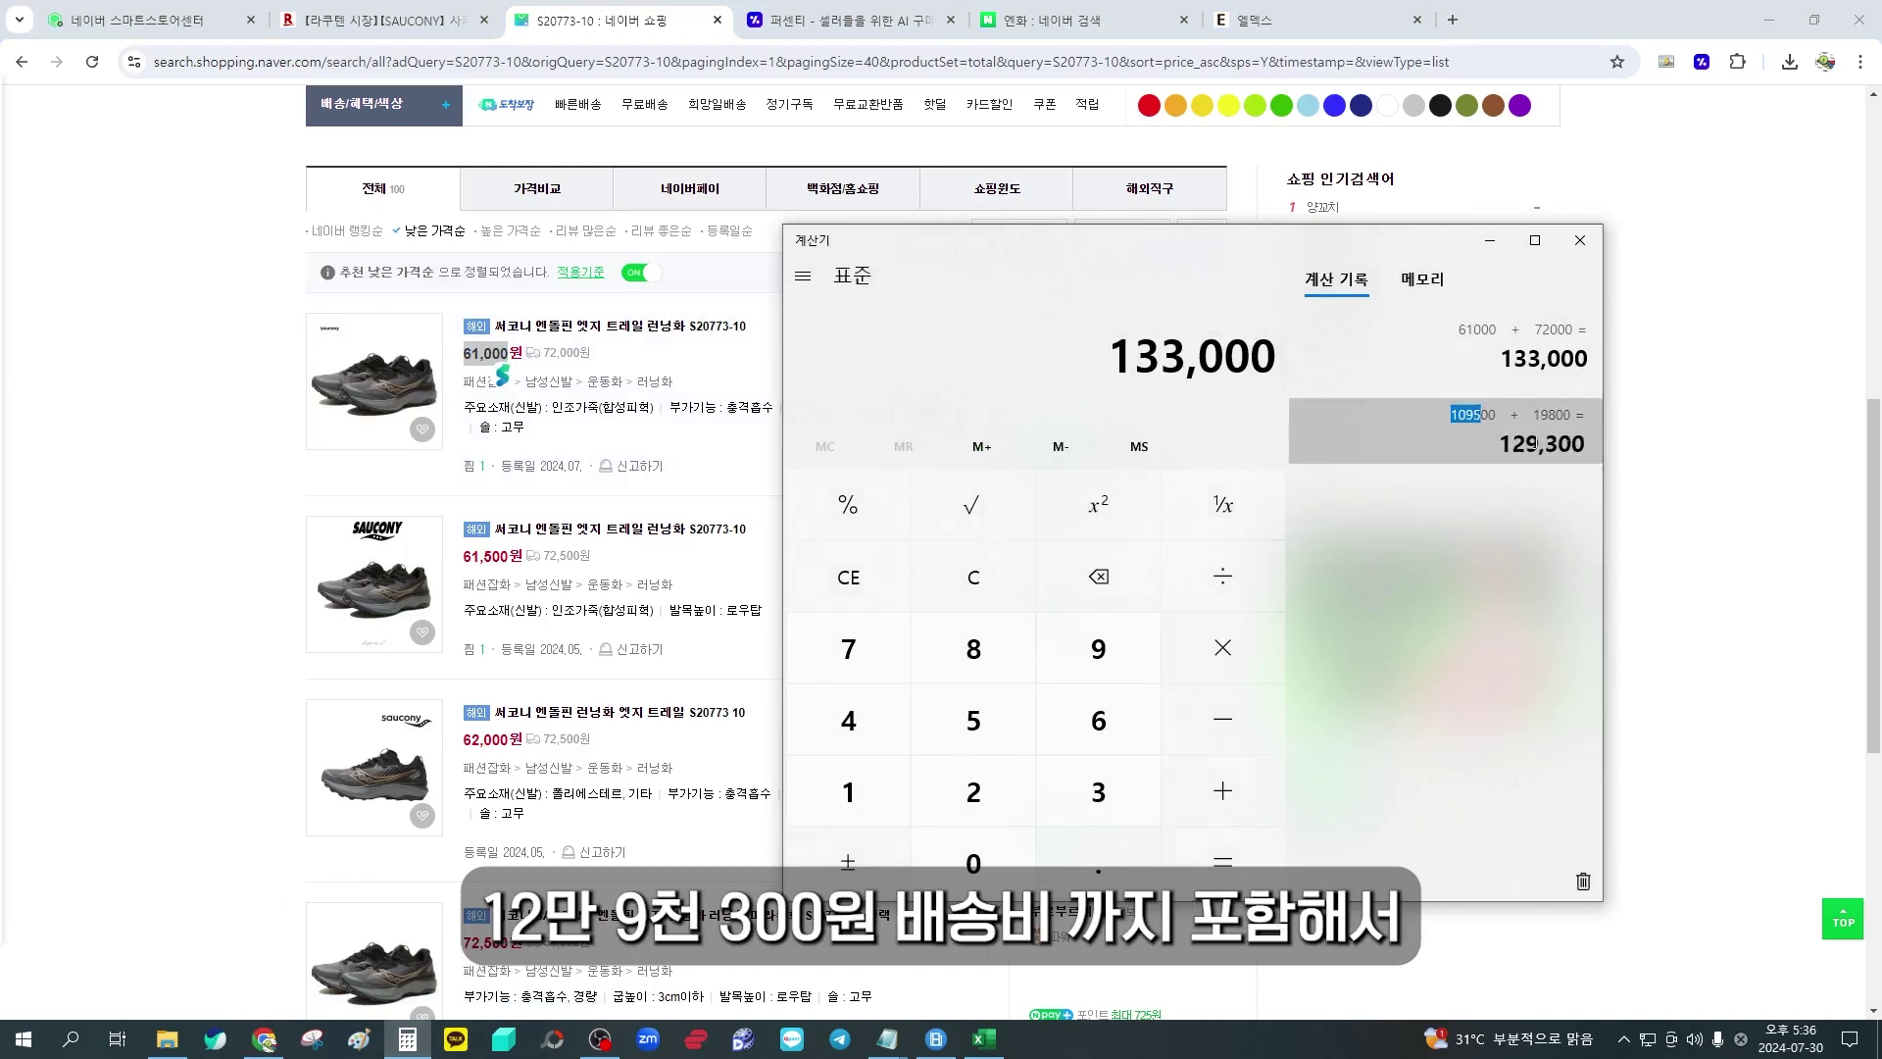
drag(1575, 443, 1513, 443)
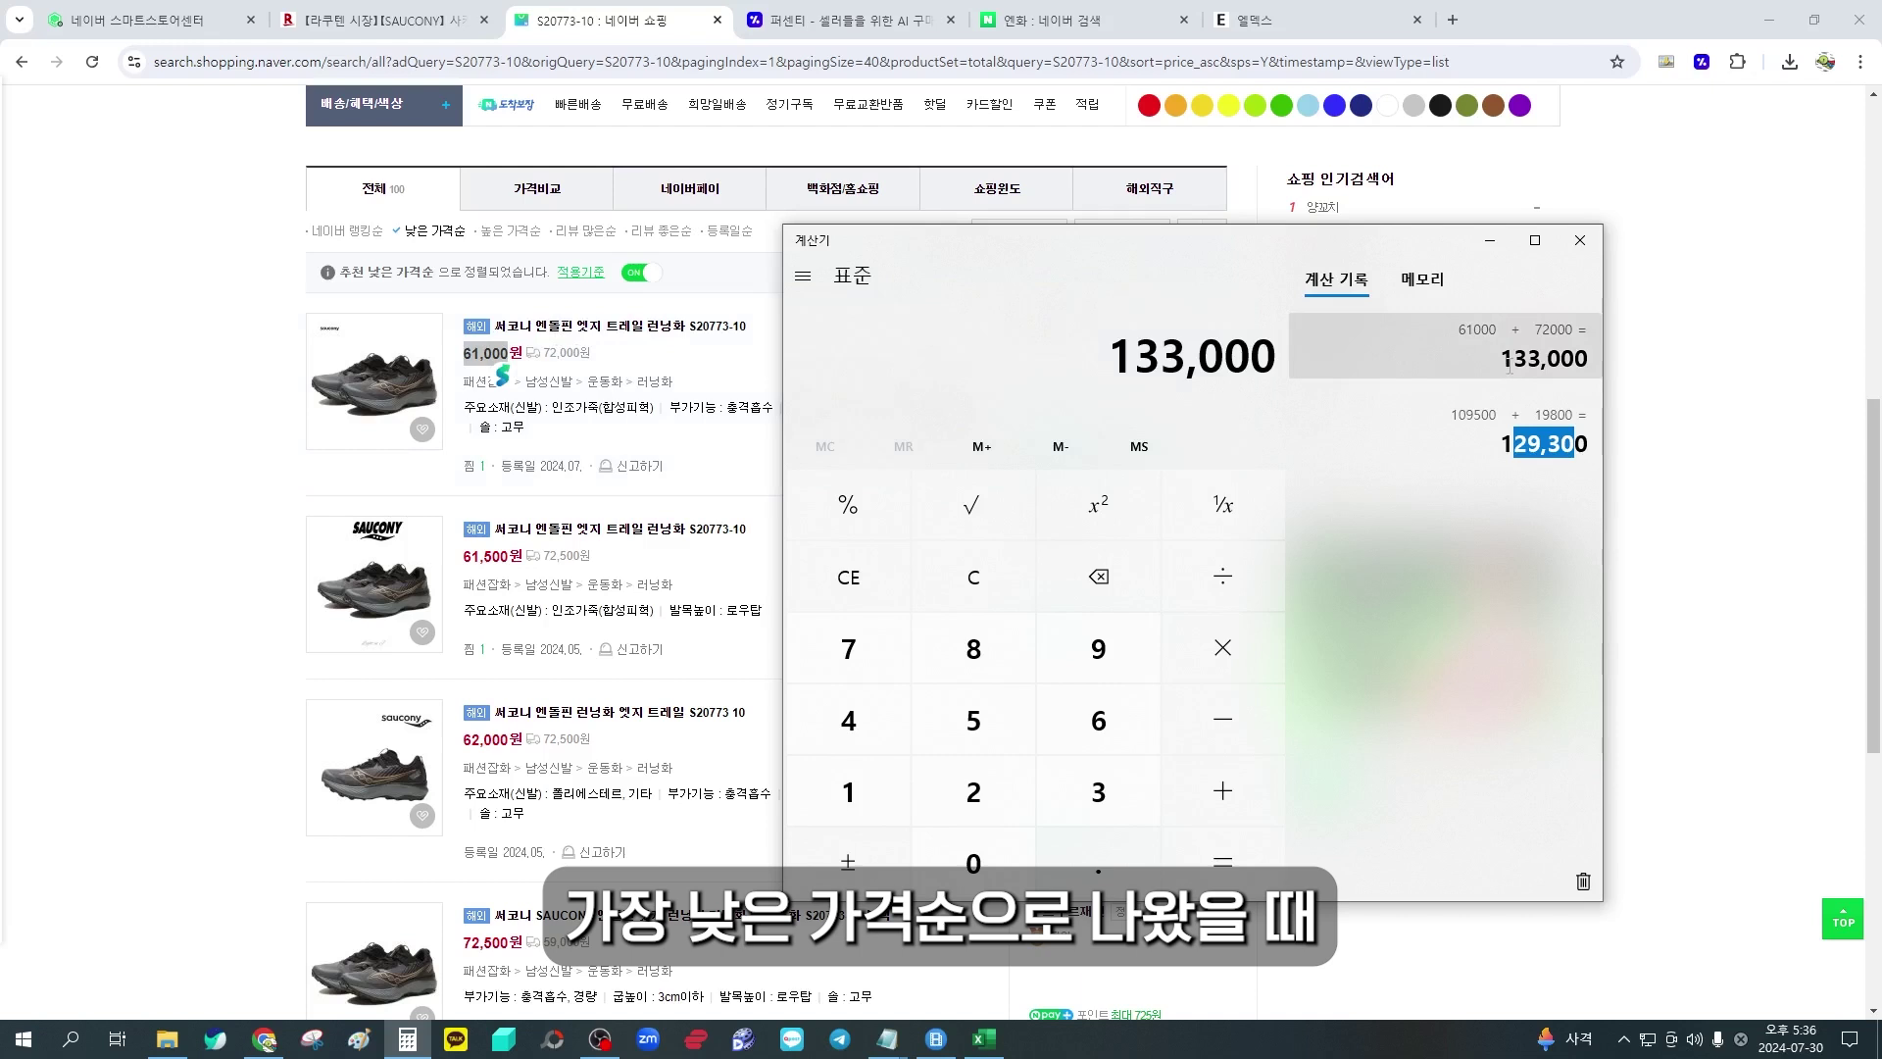
click(1534, 333)
drag(1502, 359, 1589, 359)
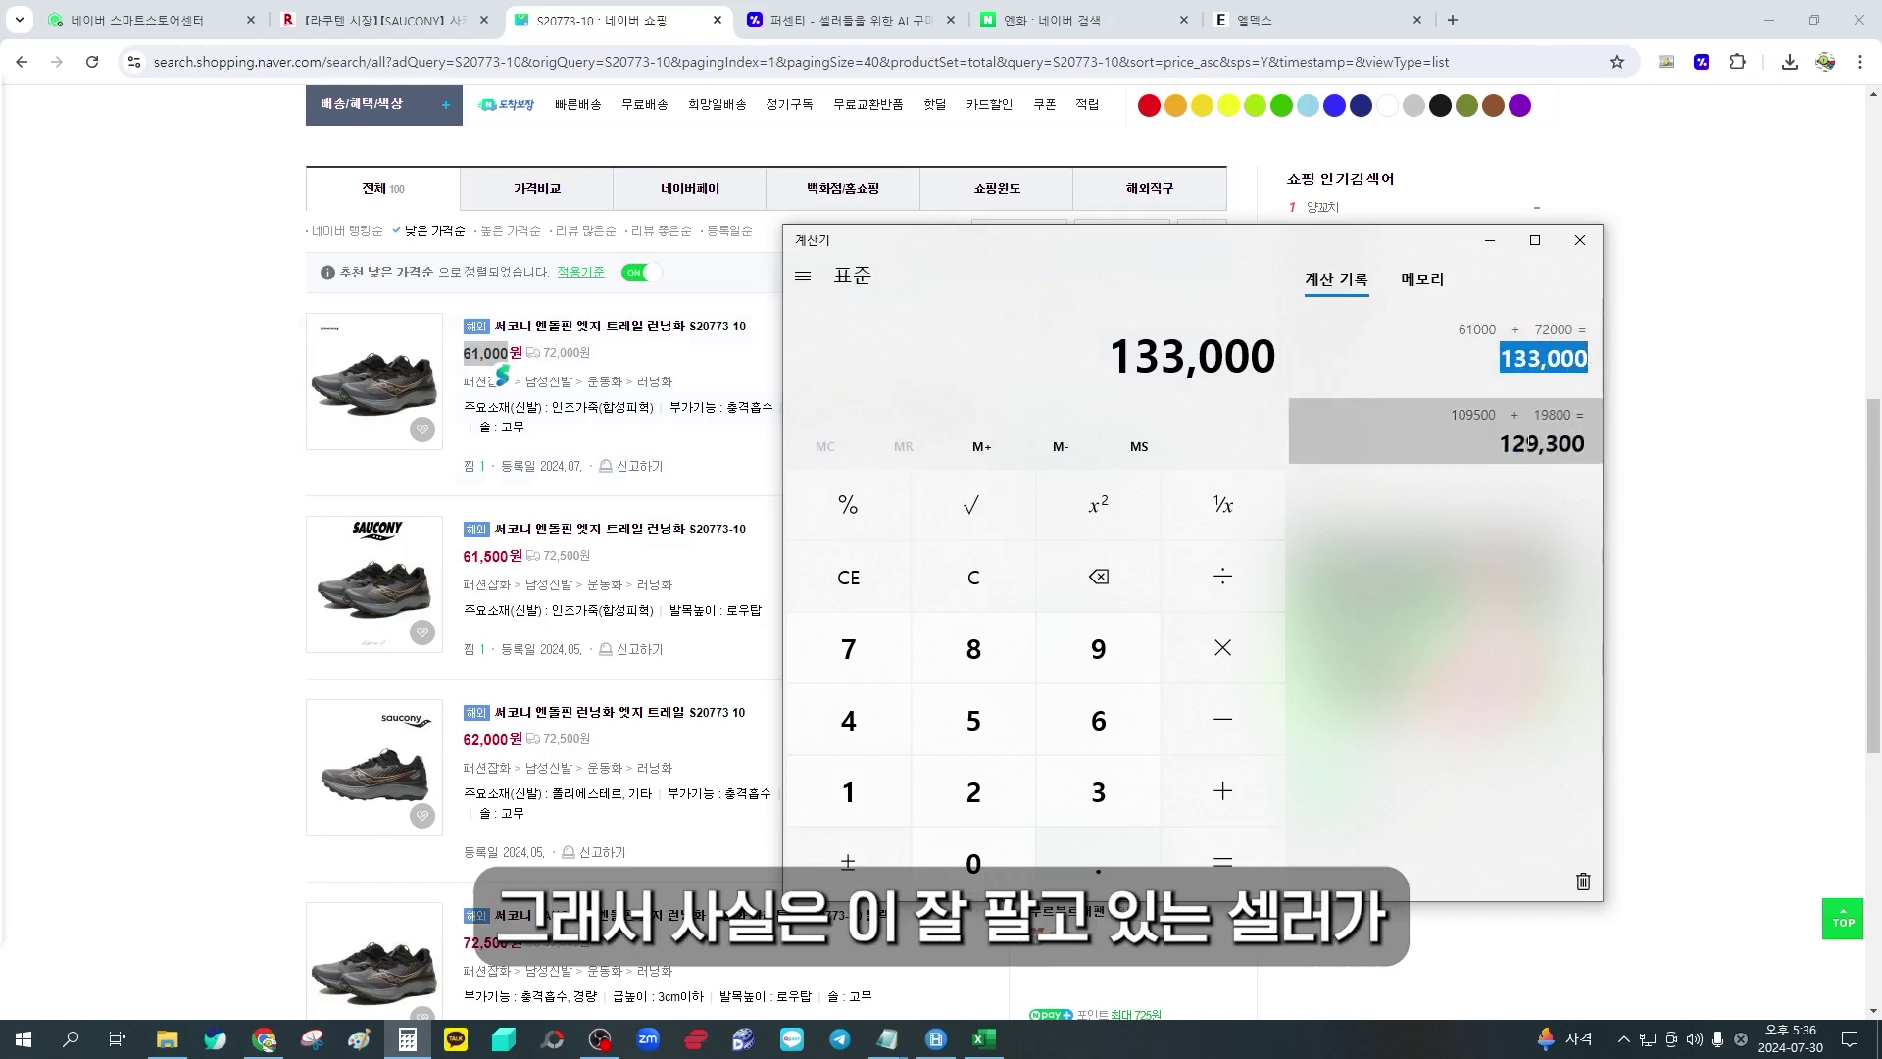
Highlight the calculator total of 109500 + 19800 and return the Naver Shopping results to ranking order (네이버 랭킹순)
drag(1515, 443, 1574, 443)
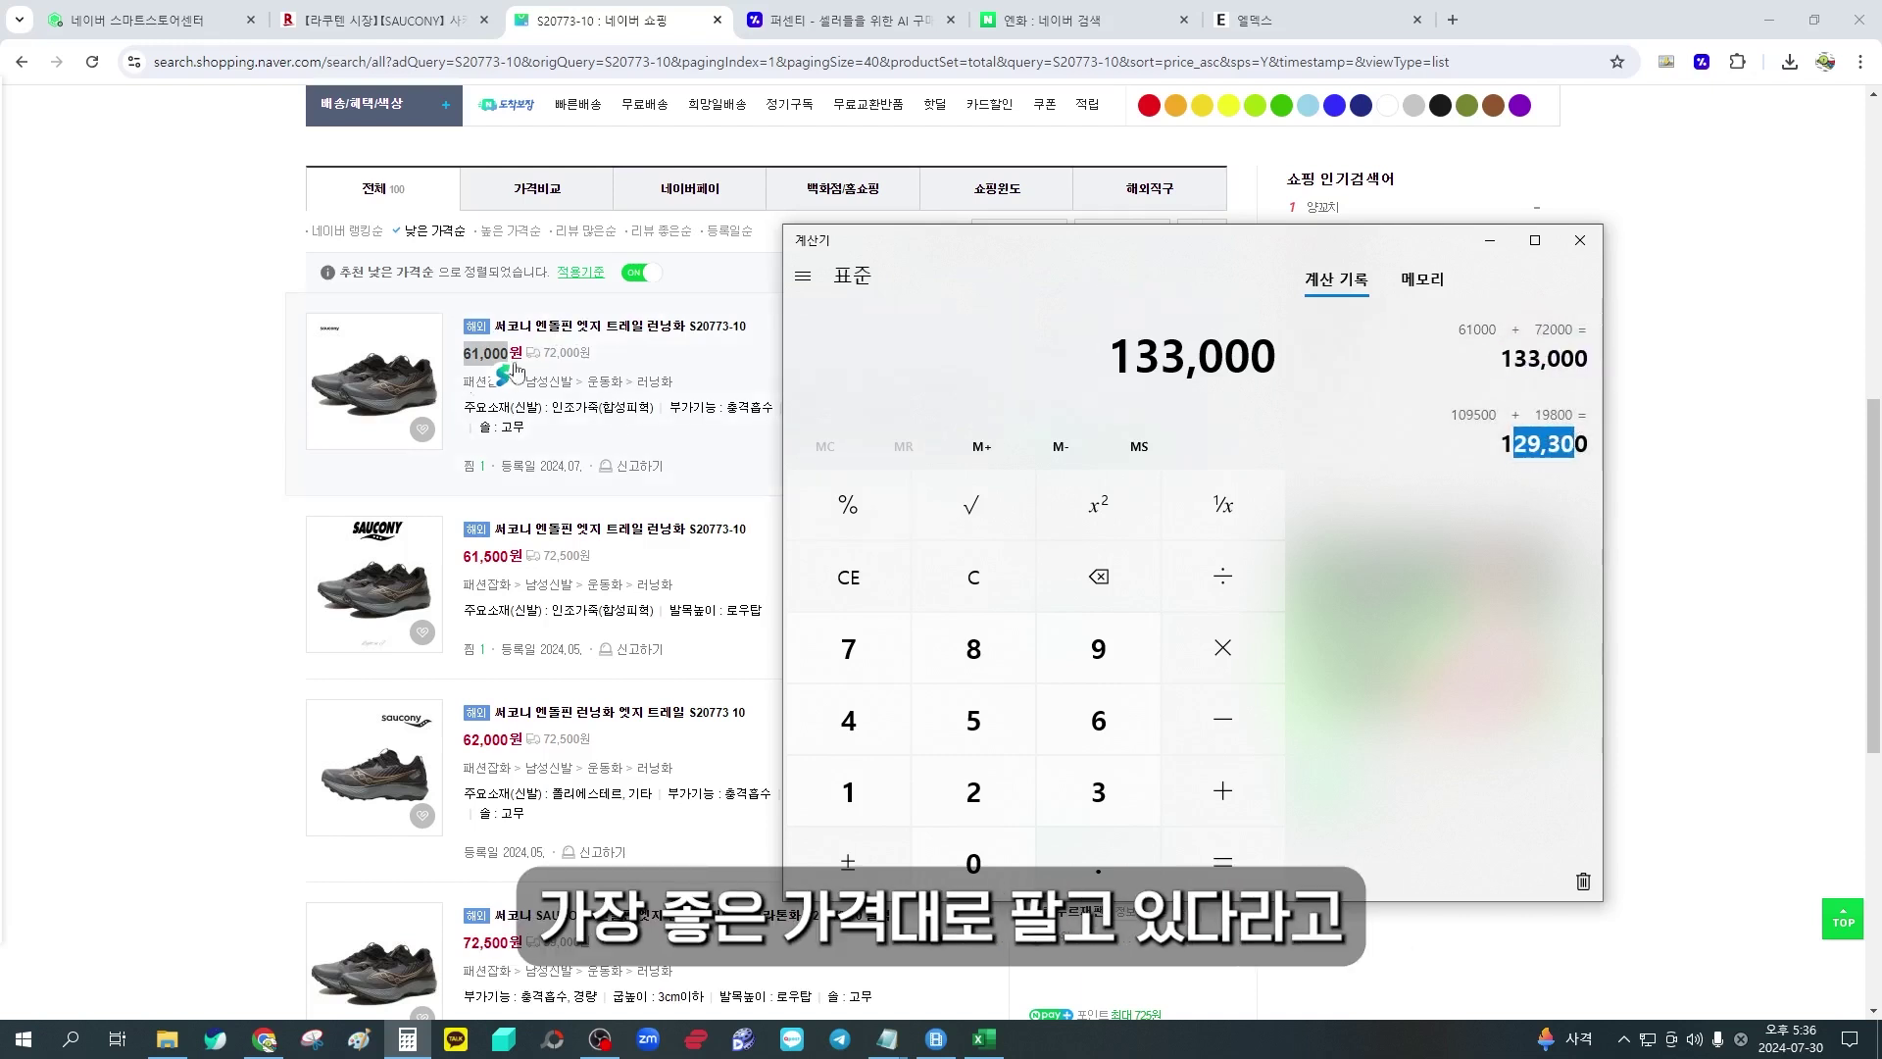
click(368, 239)
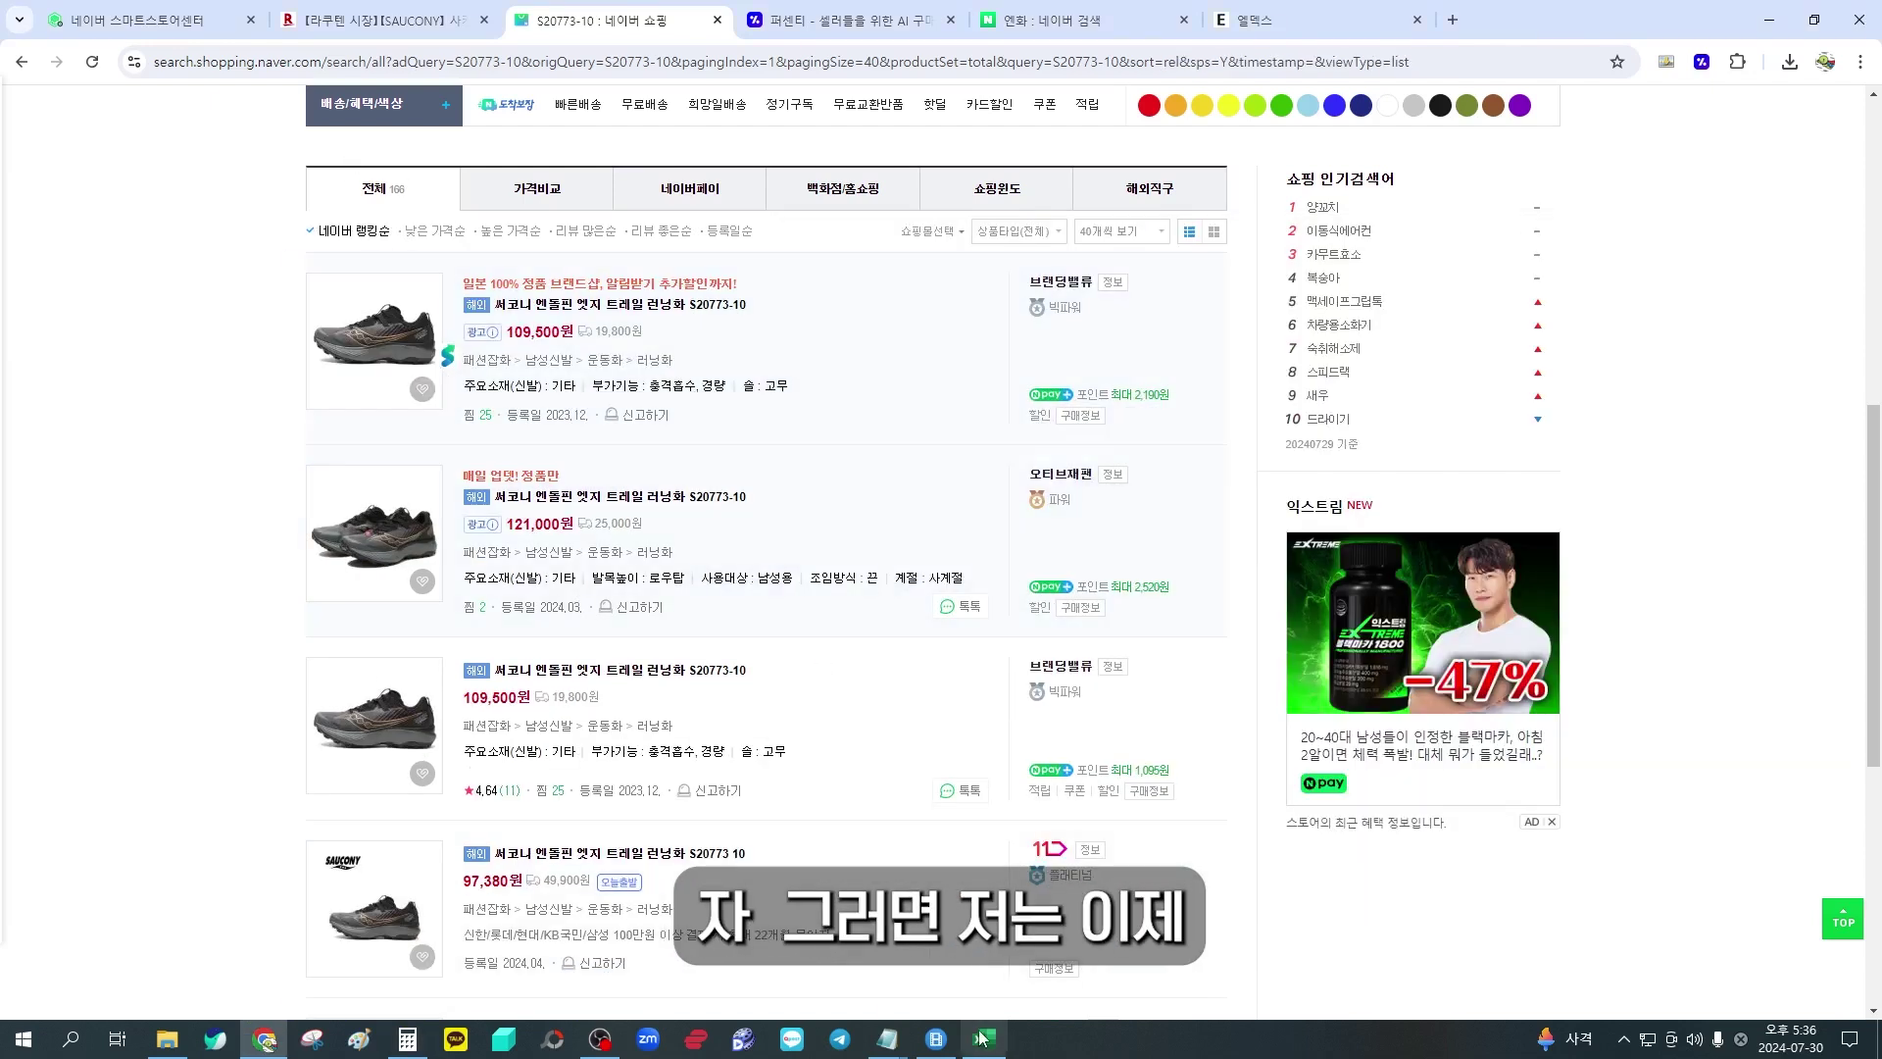
Switch to the Excel margin calculator and try 108000 as the direct-payment selling price (판매가격) in B6
click(982, 1037)
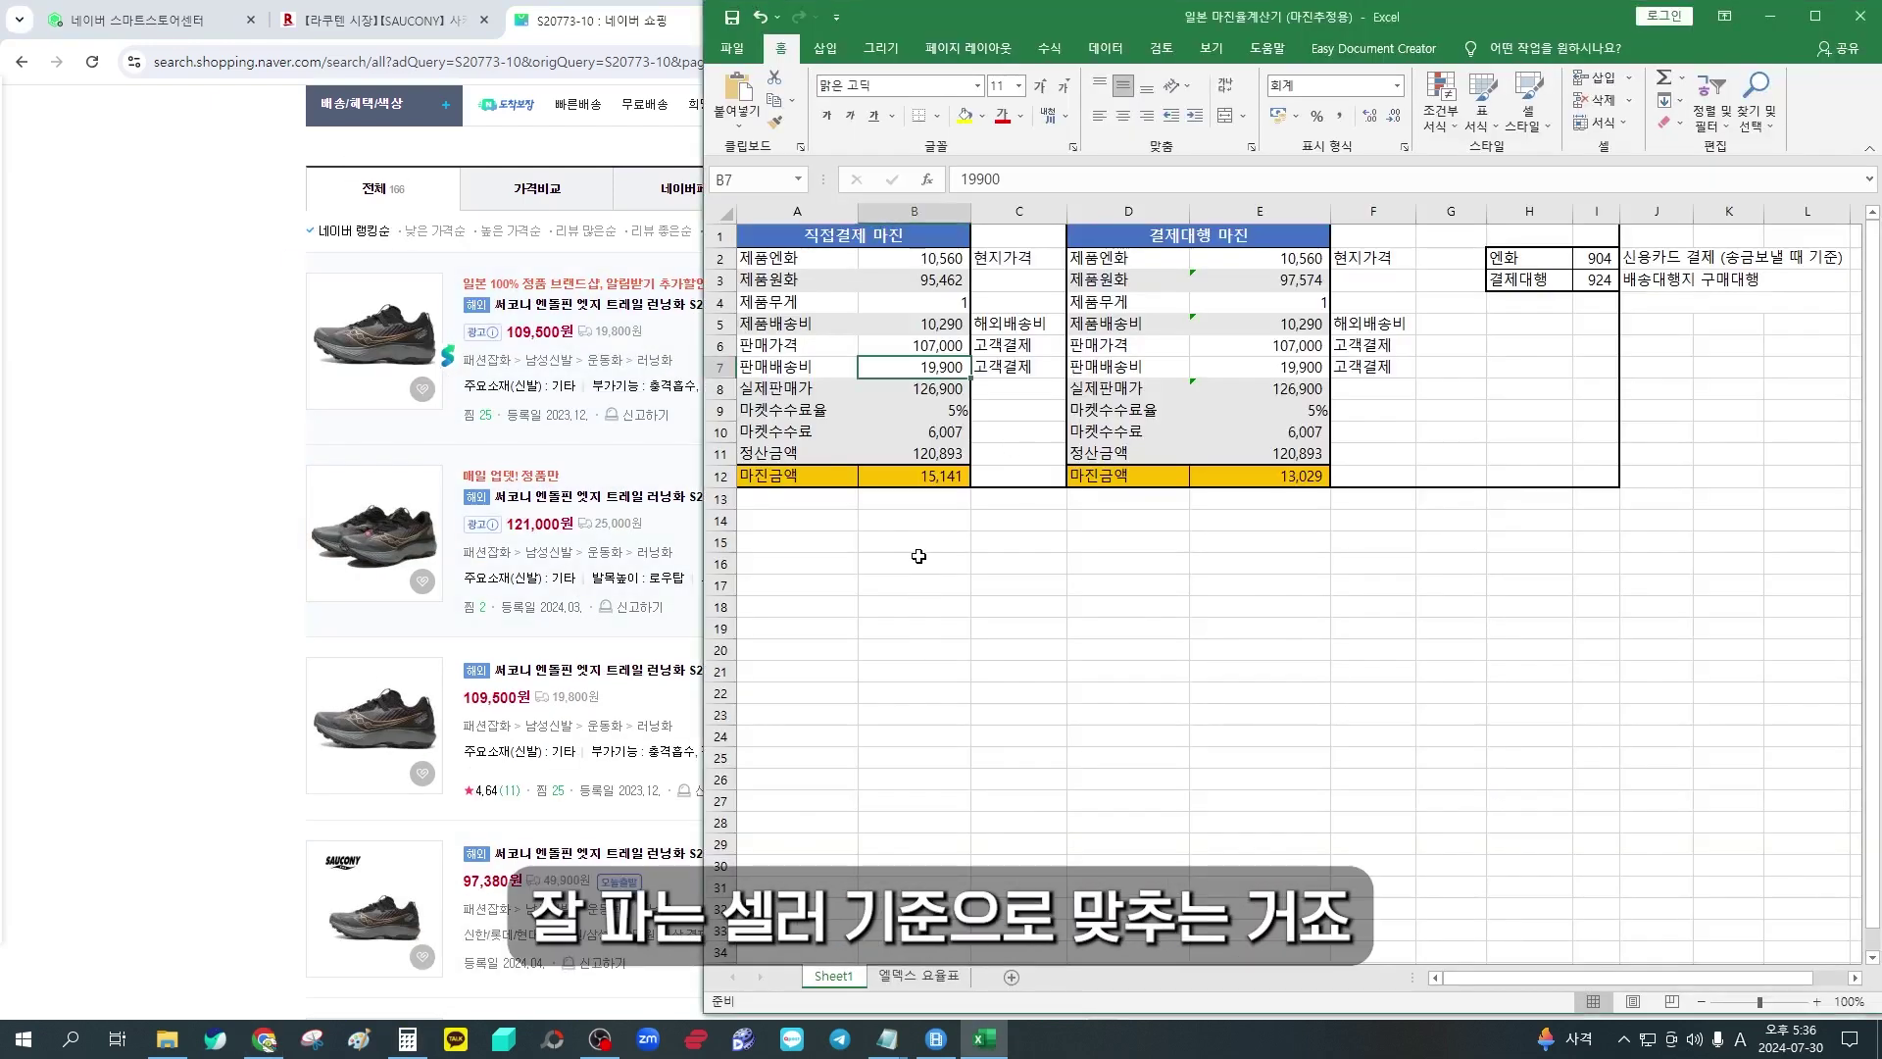
click(956, 348)
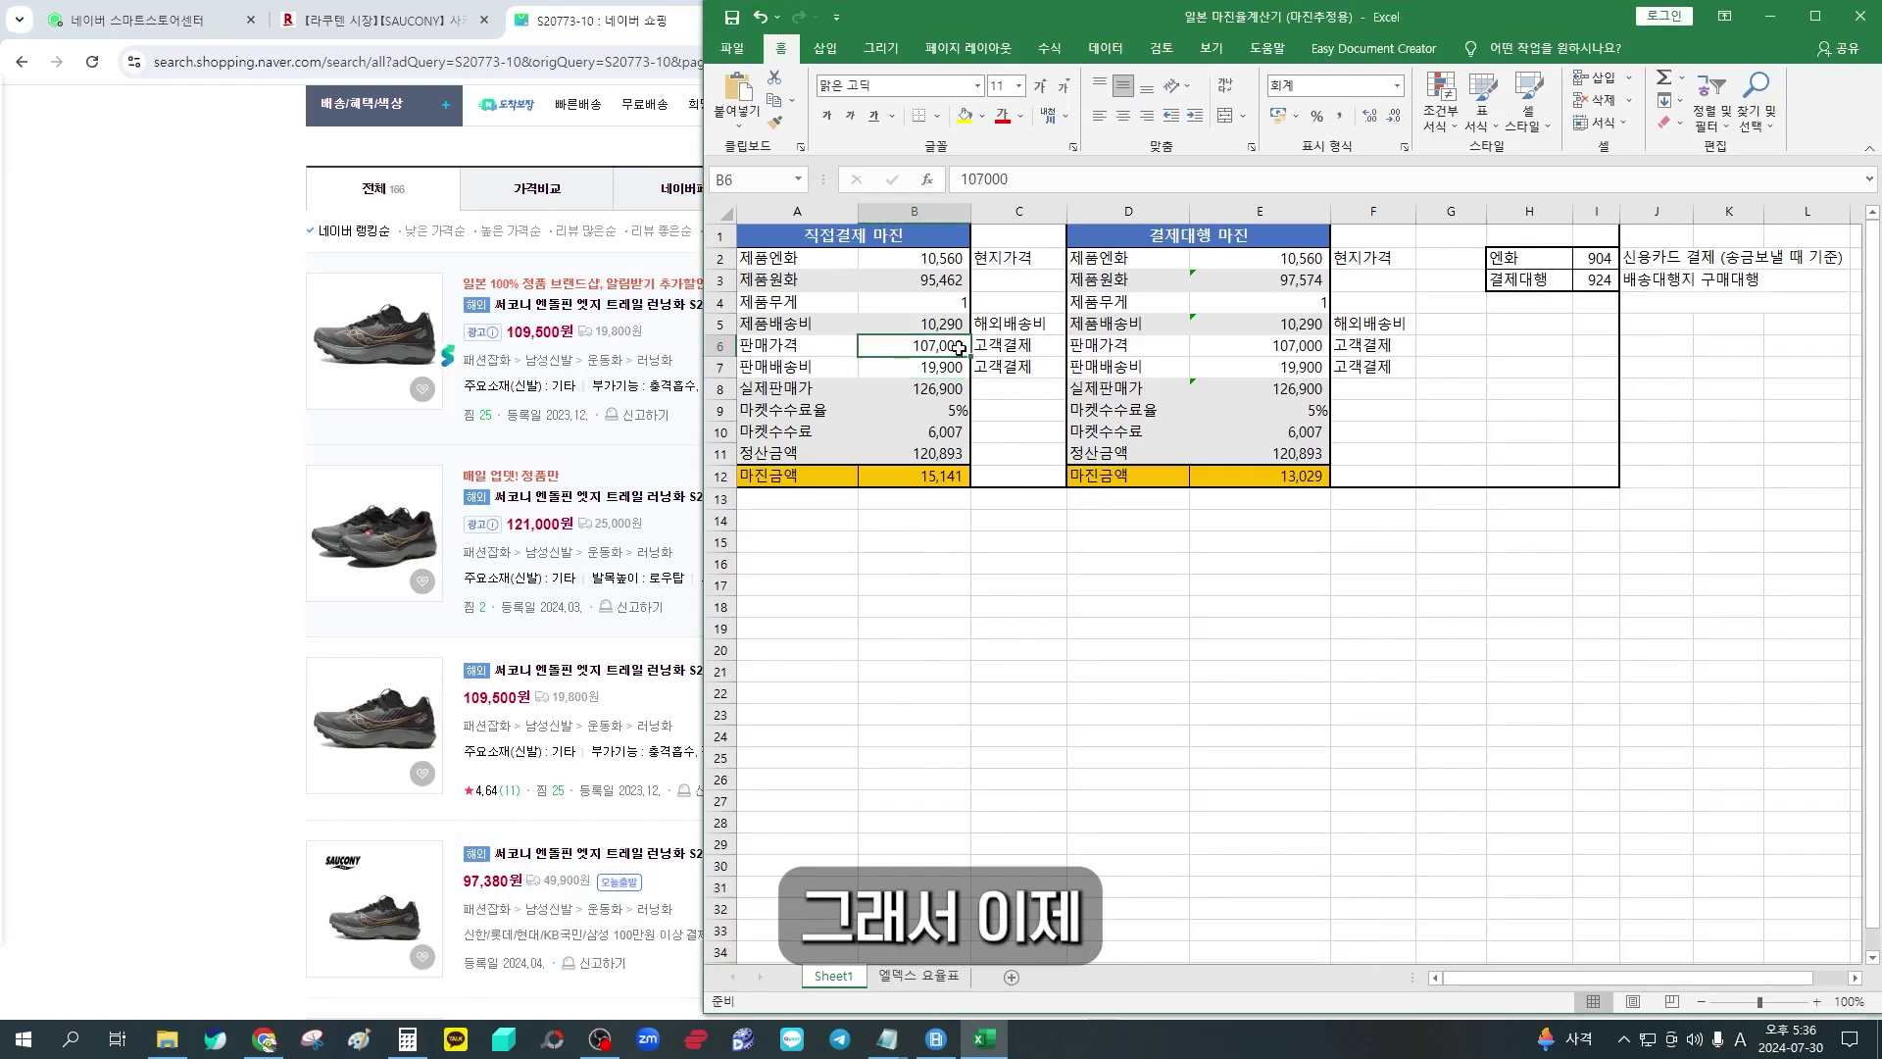
key(Up)
key(Up)
key(Down)
key(Down)
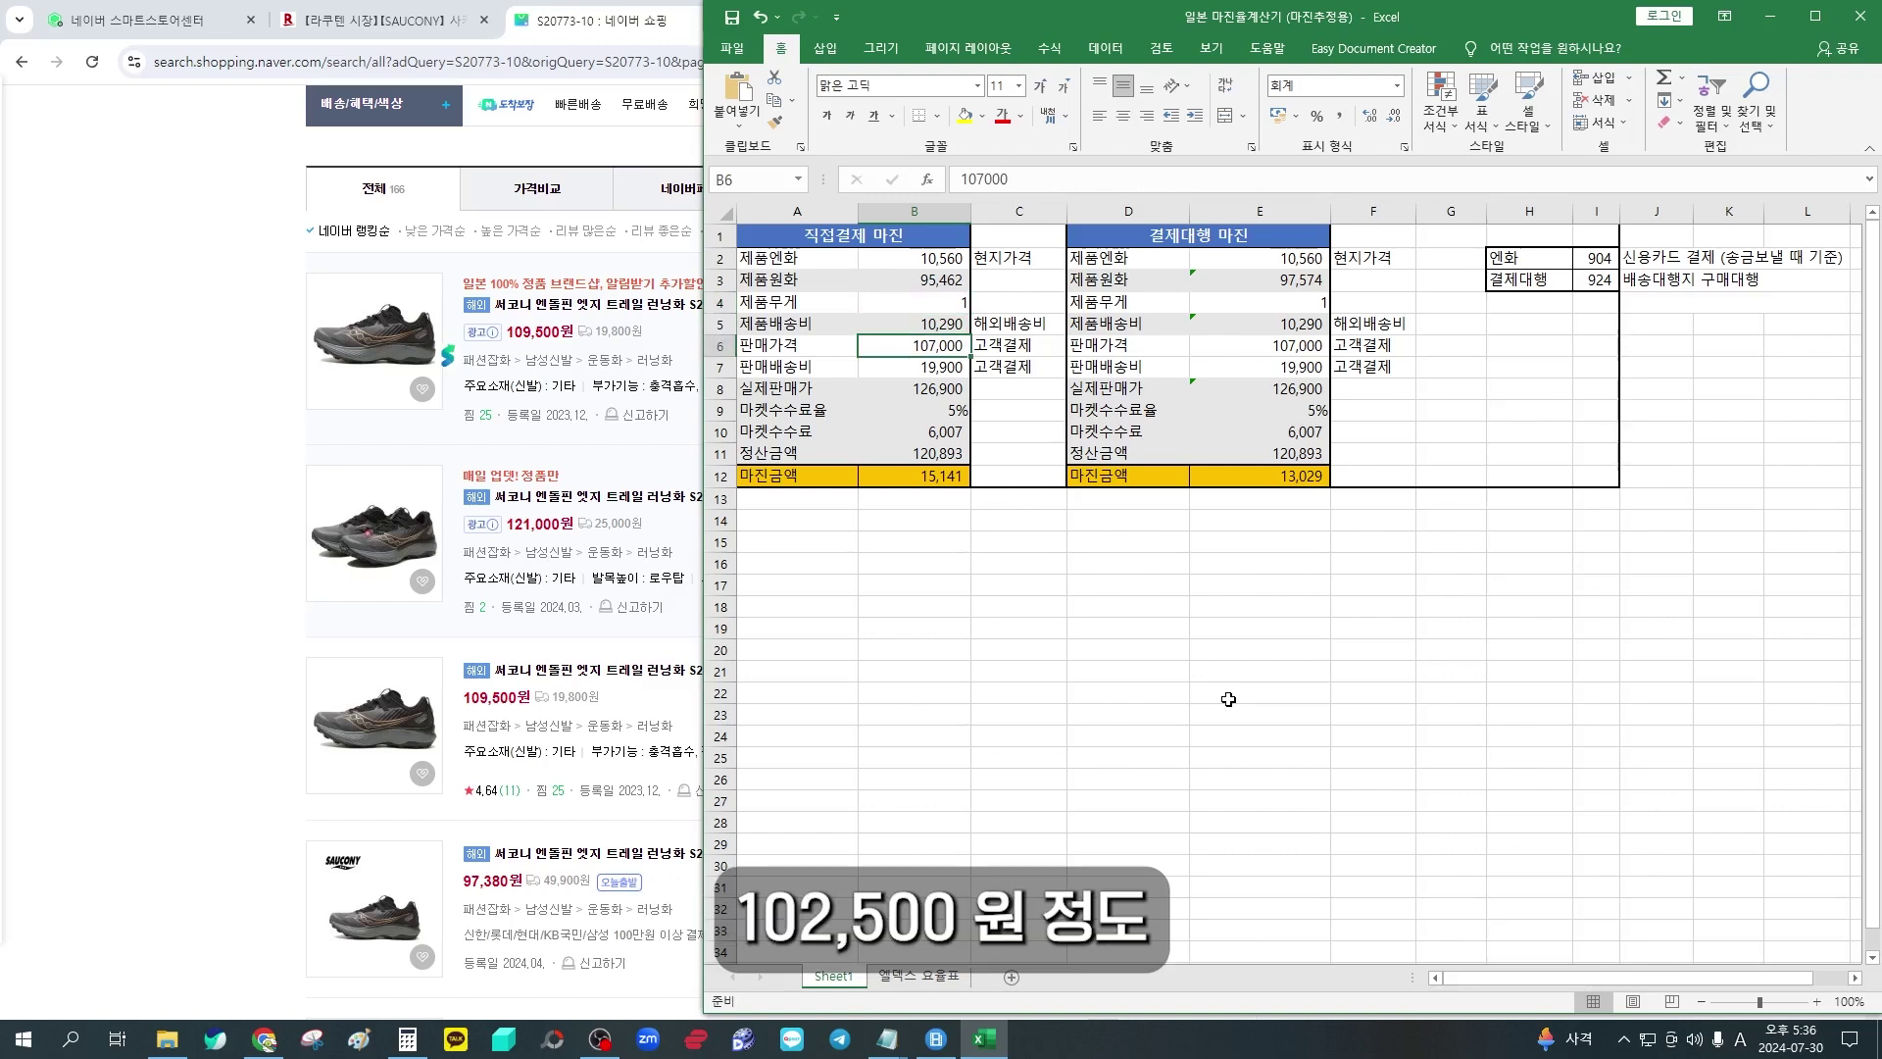
text(108000)
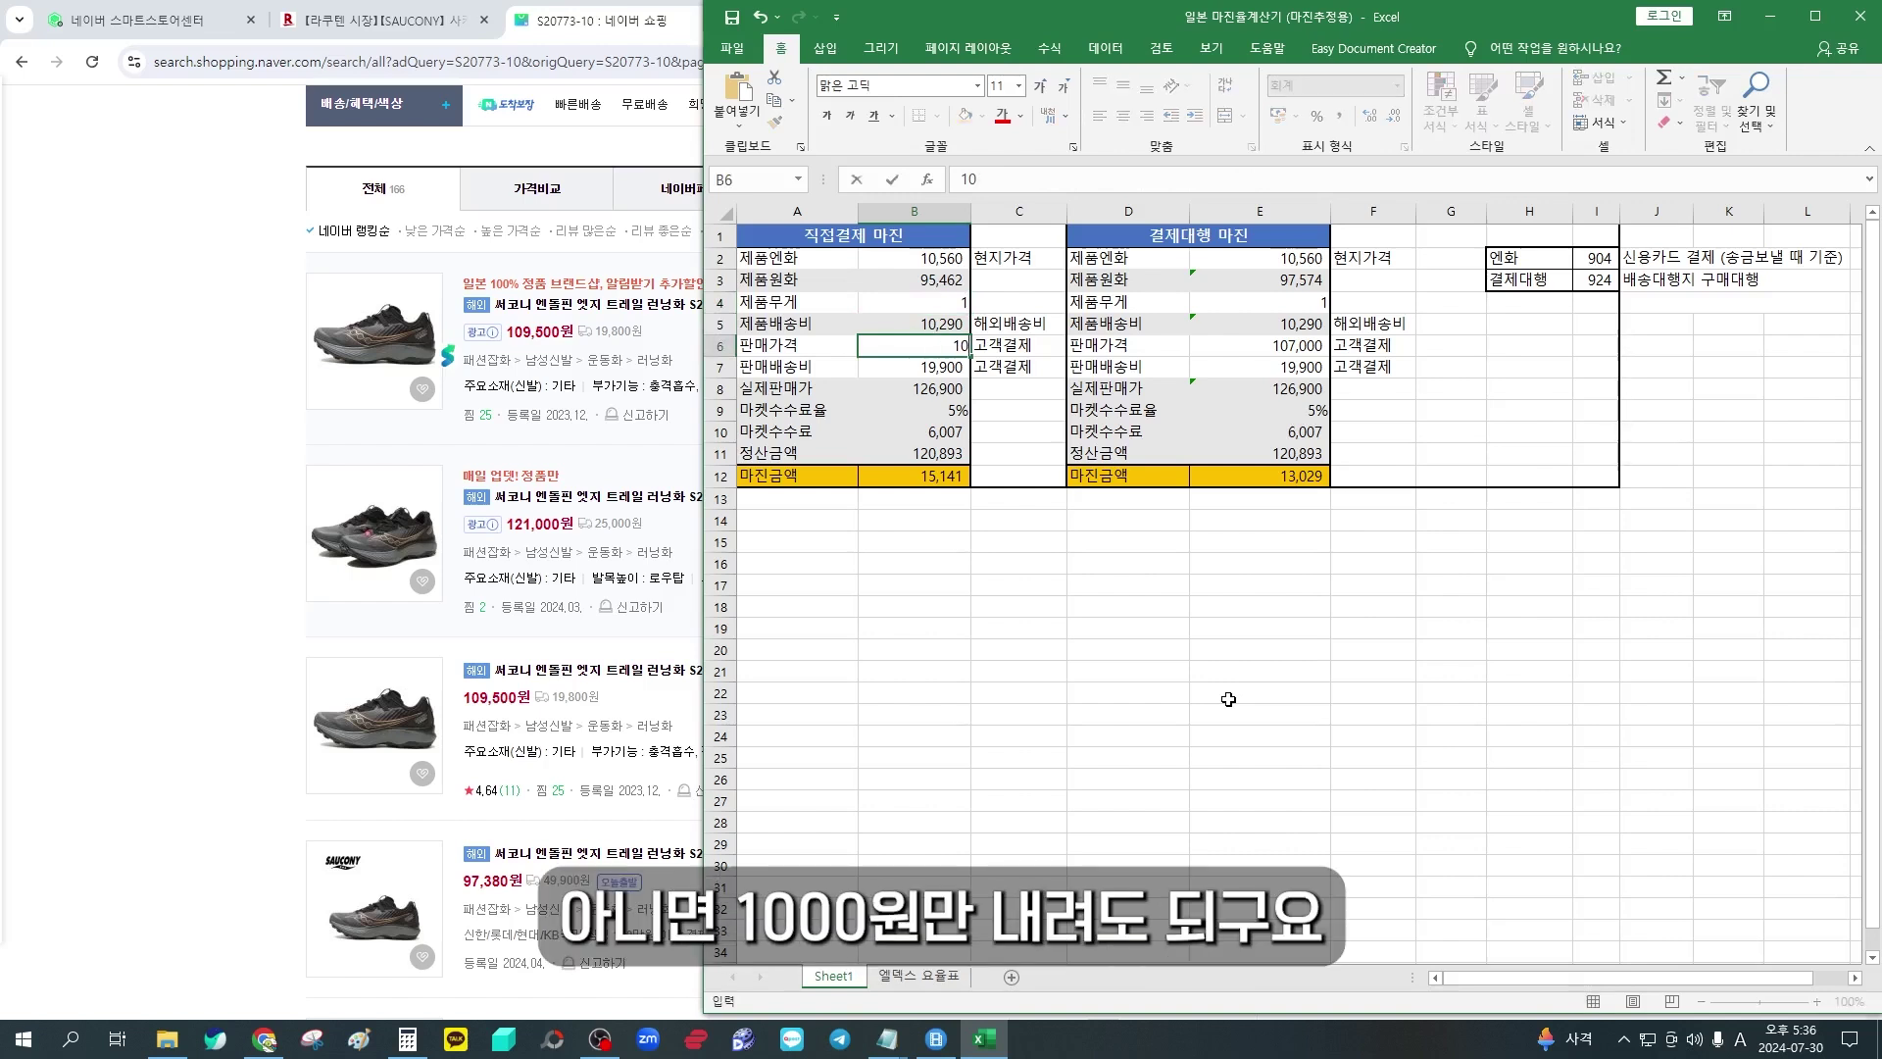
key(Return)
key(Up)
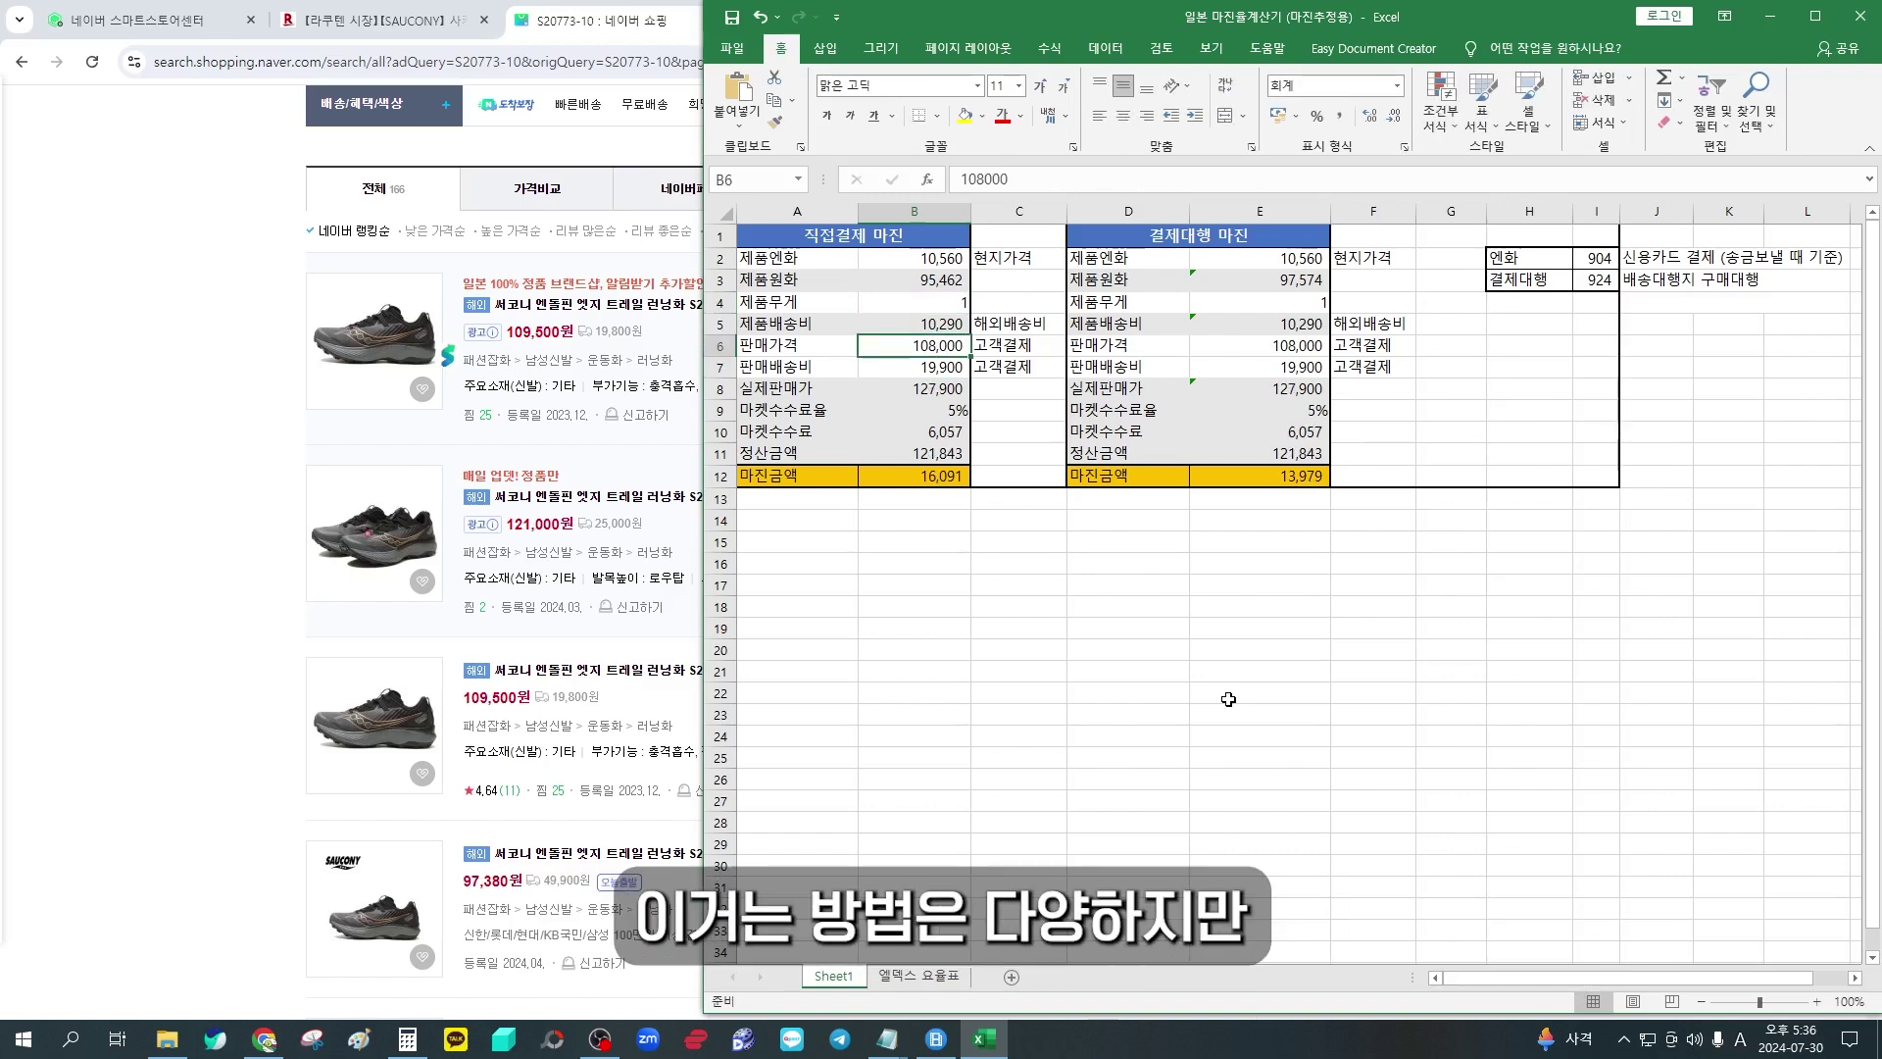
Set the selling price (판매가격) in B6 to 107000
text(107500)
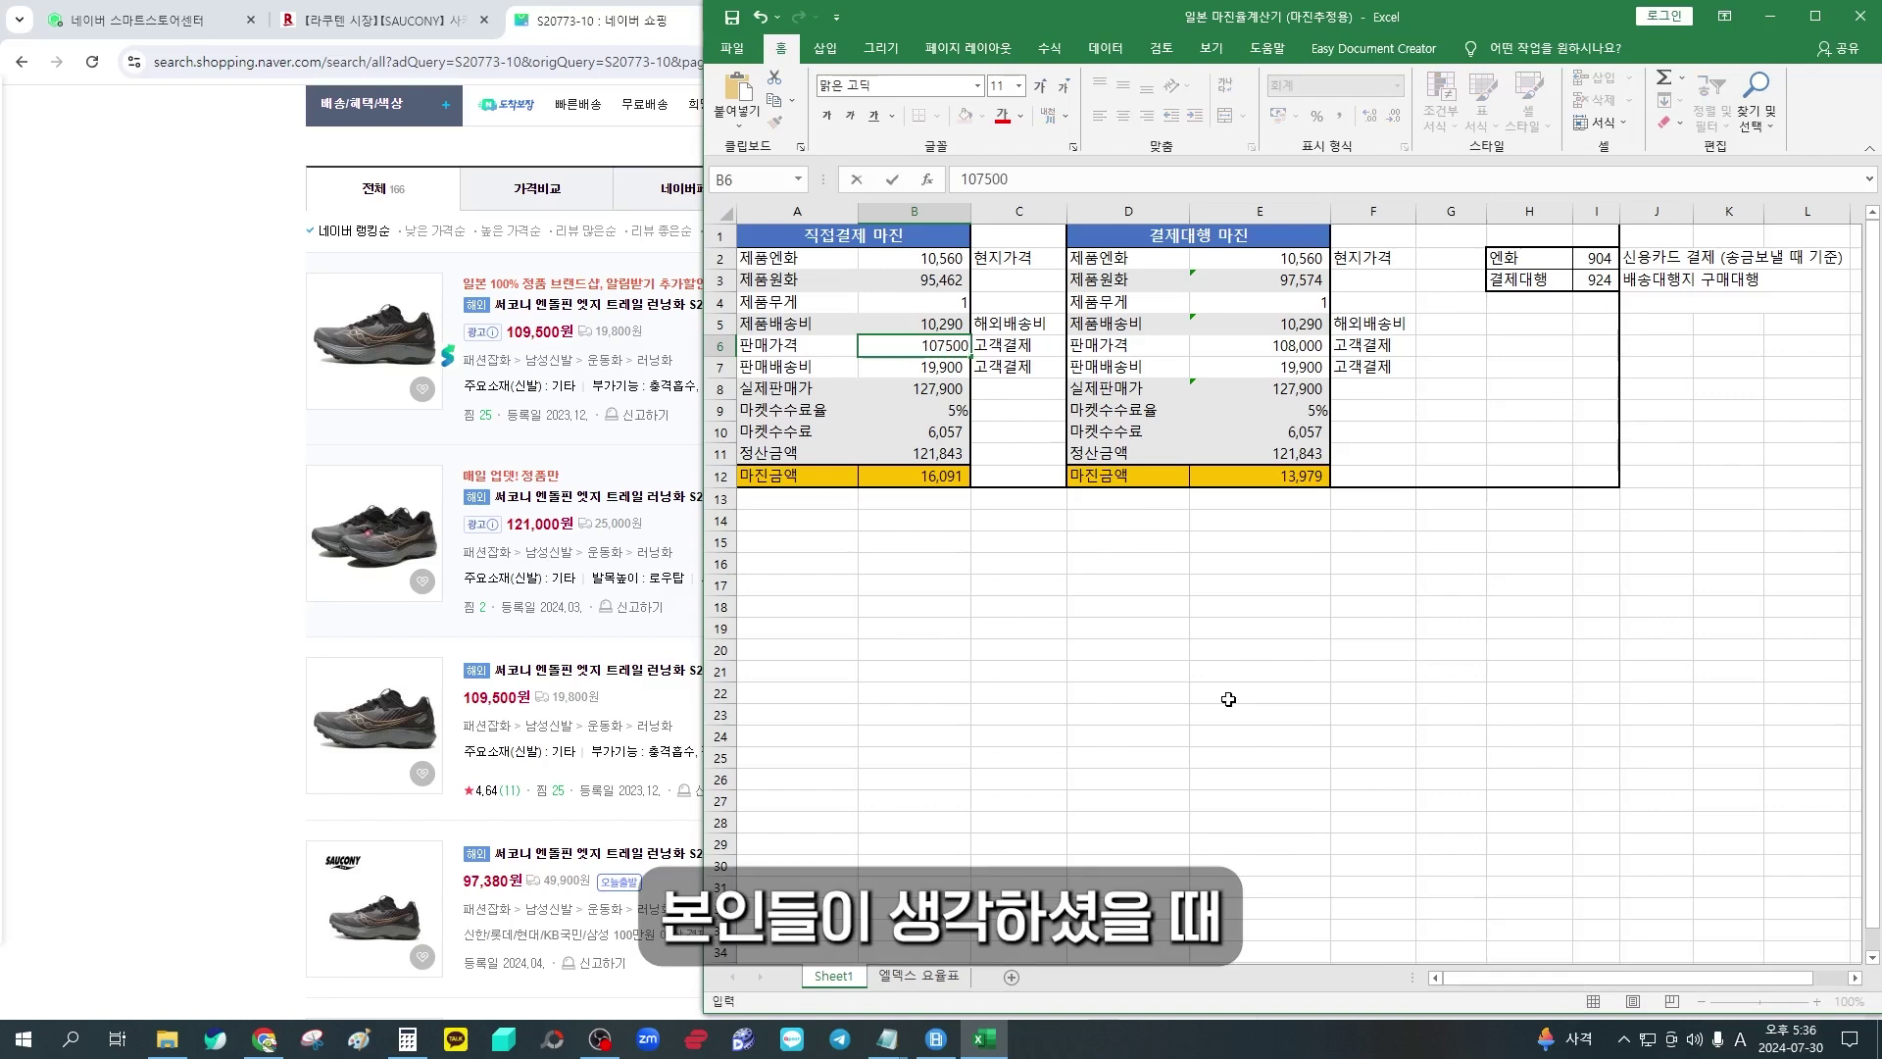
key(BackSpace)
key(BackSpace)
key(BackSpace)
text(000)
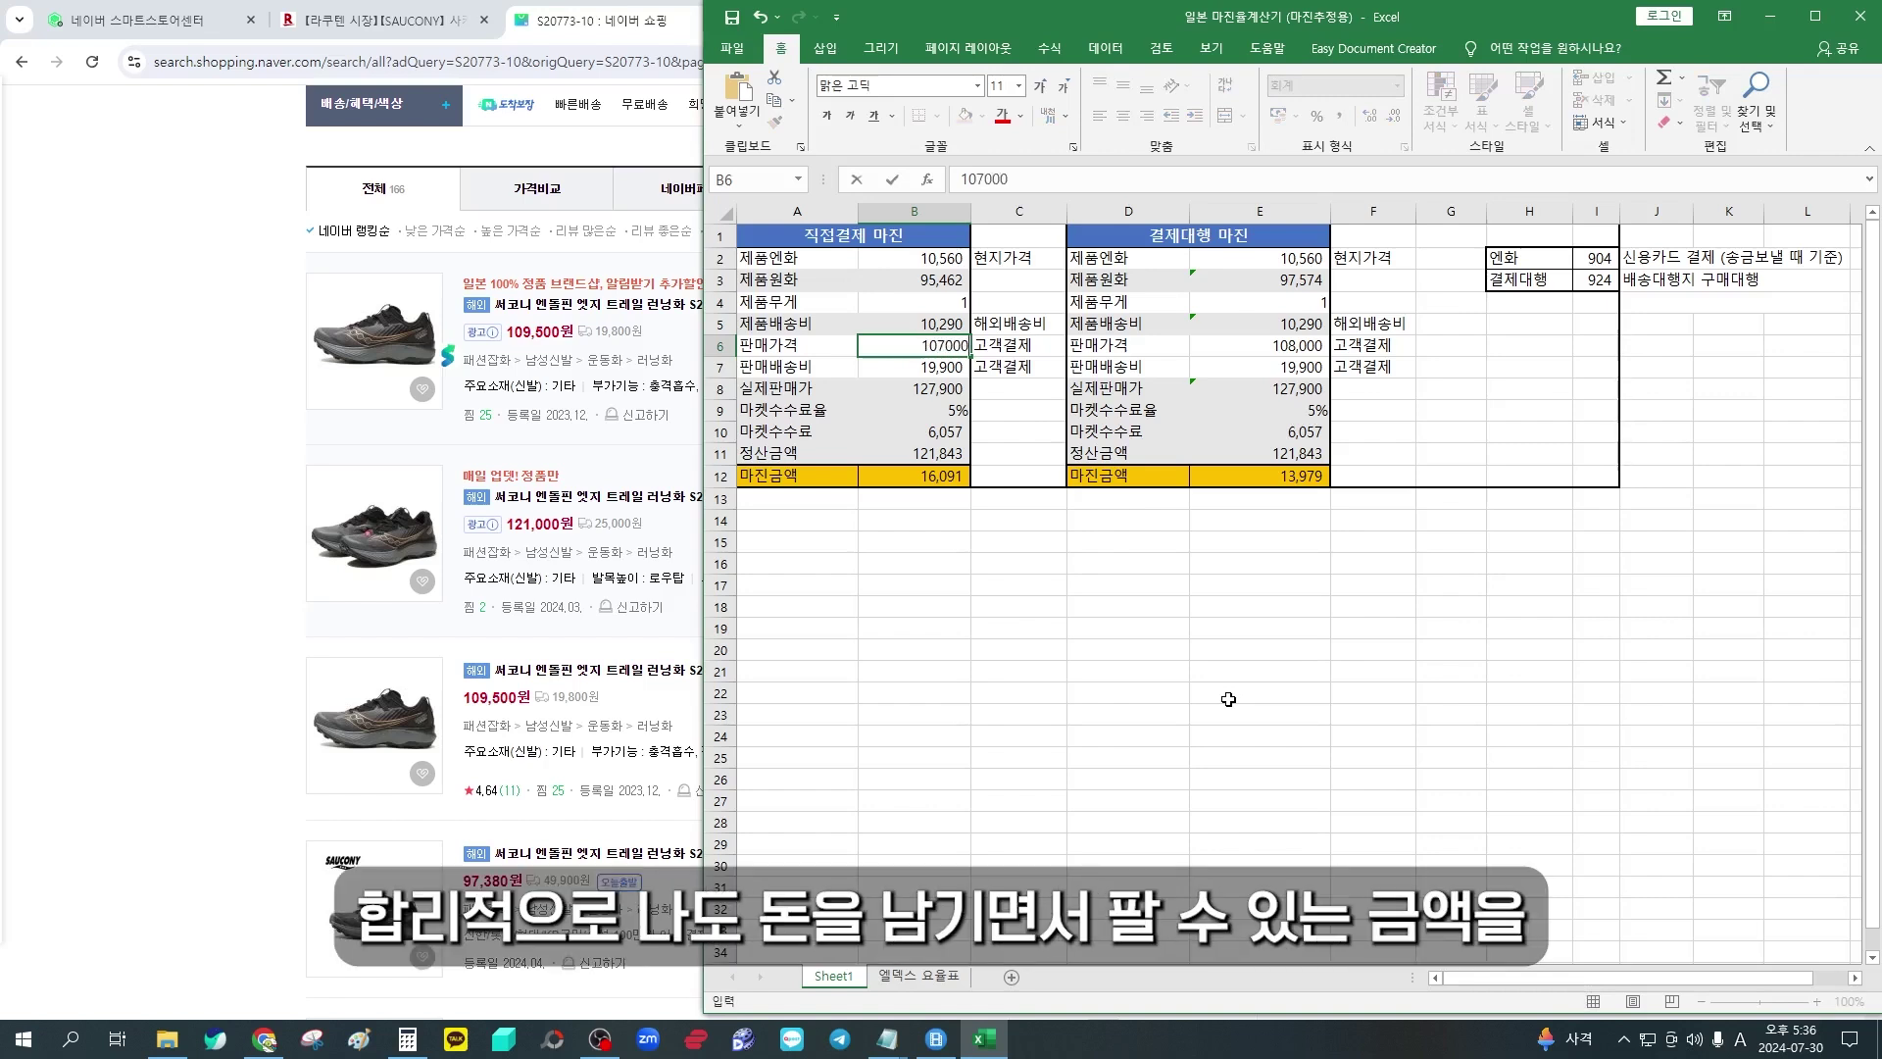
key(Return)
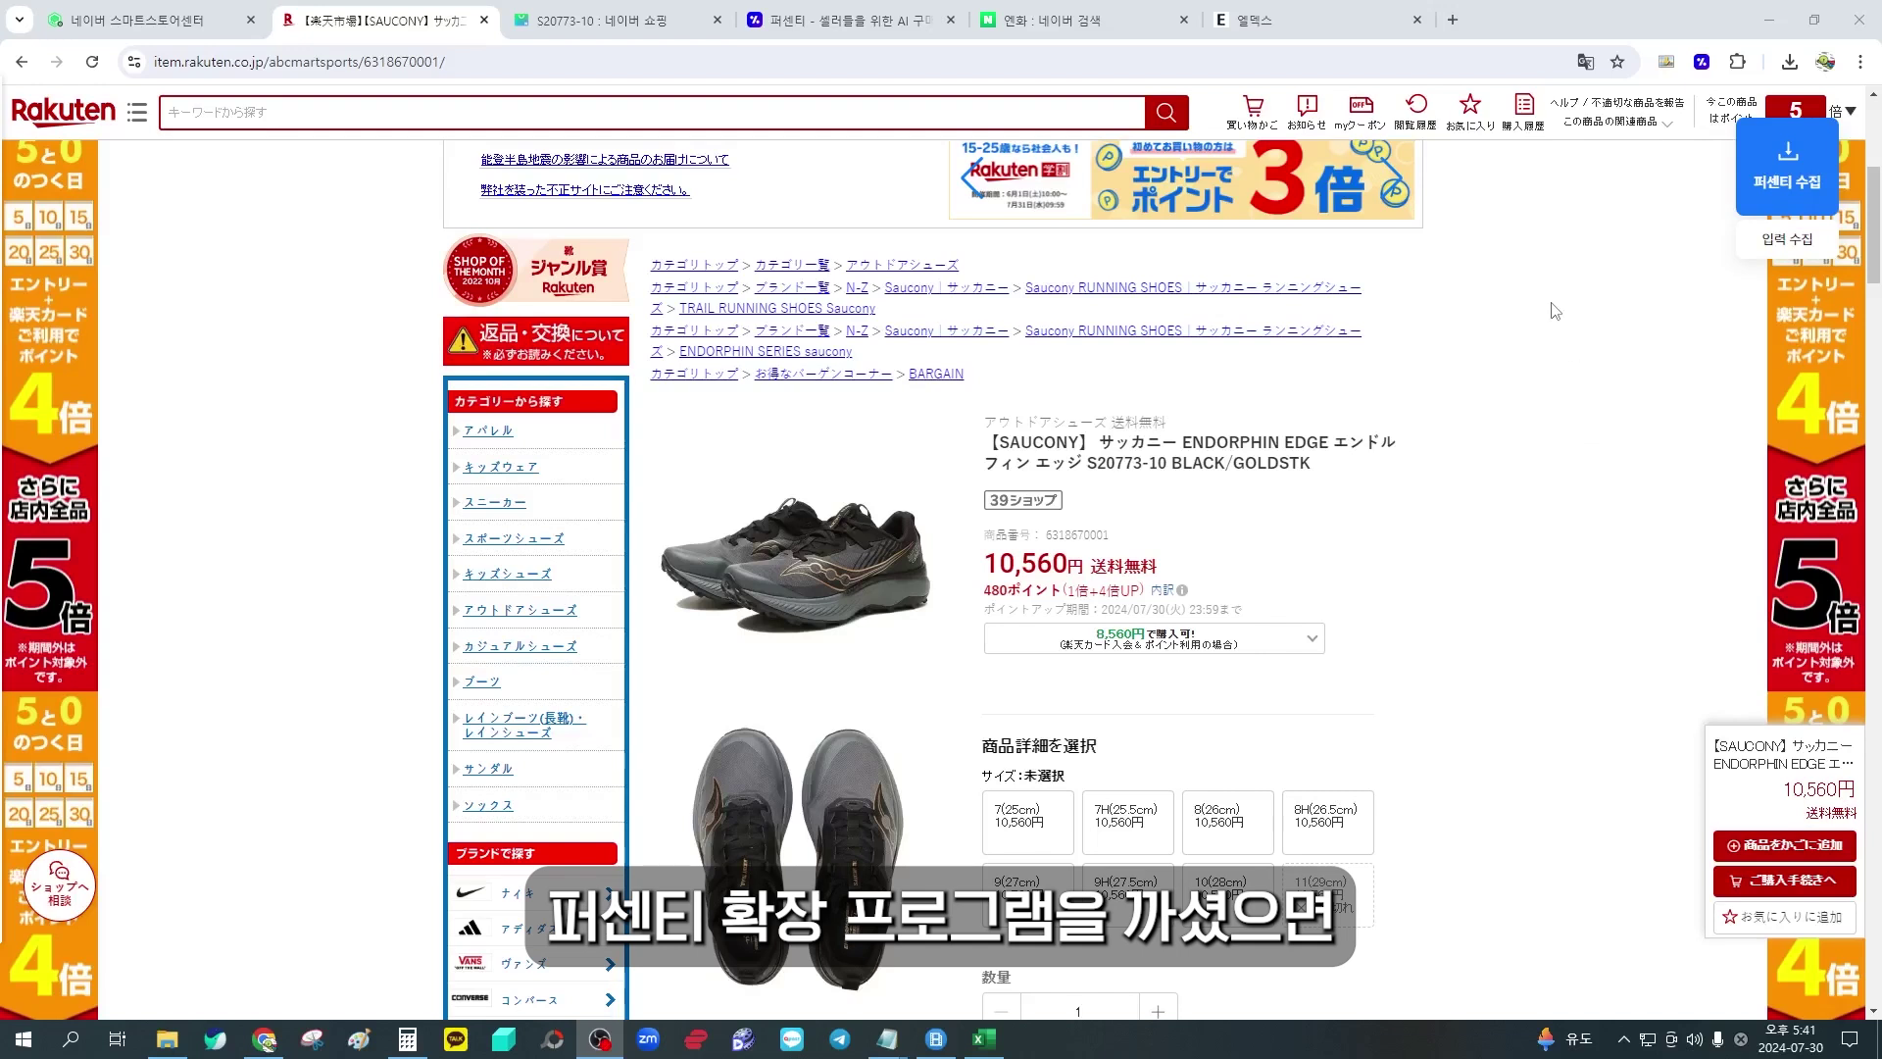
Collect the Saucony S20773-10 shoe from its Rakuten page with the Percenty extension and switch to the Percenty site
click(1765, 199)
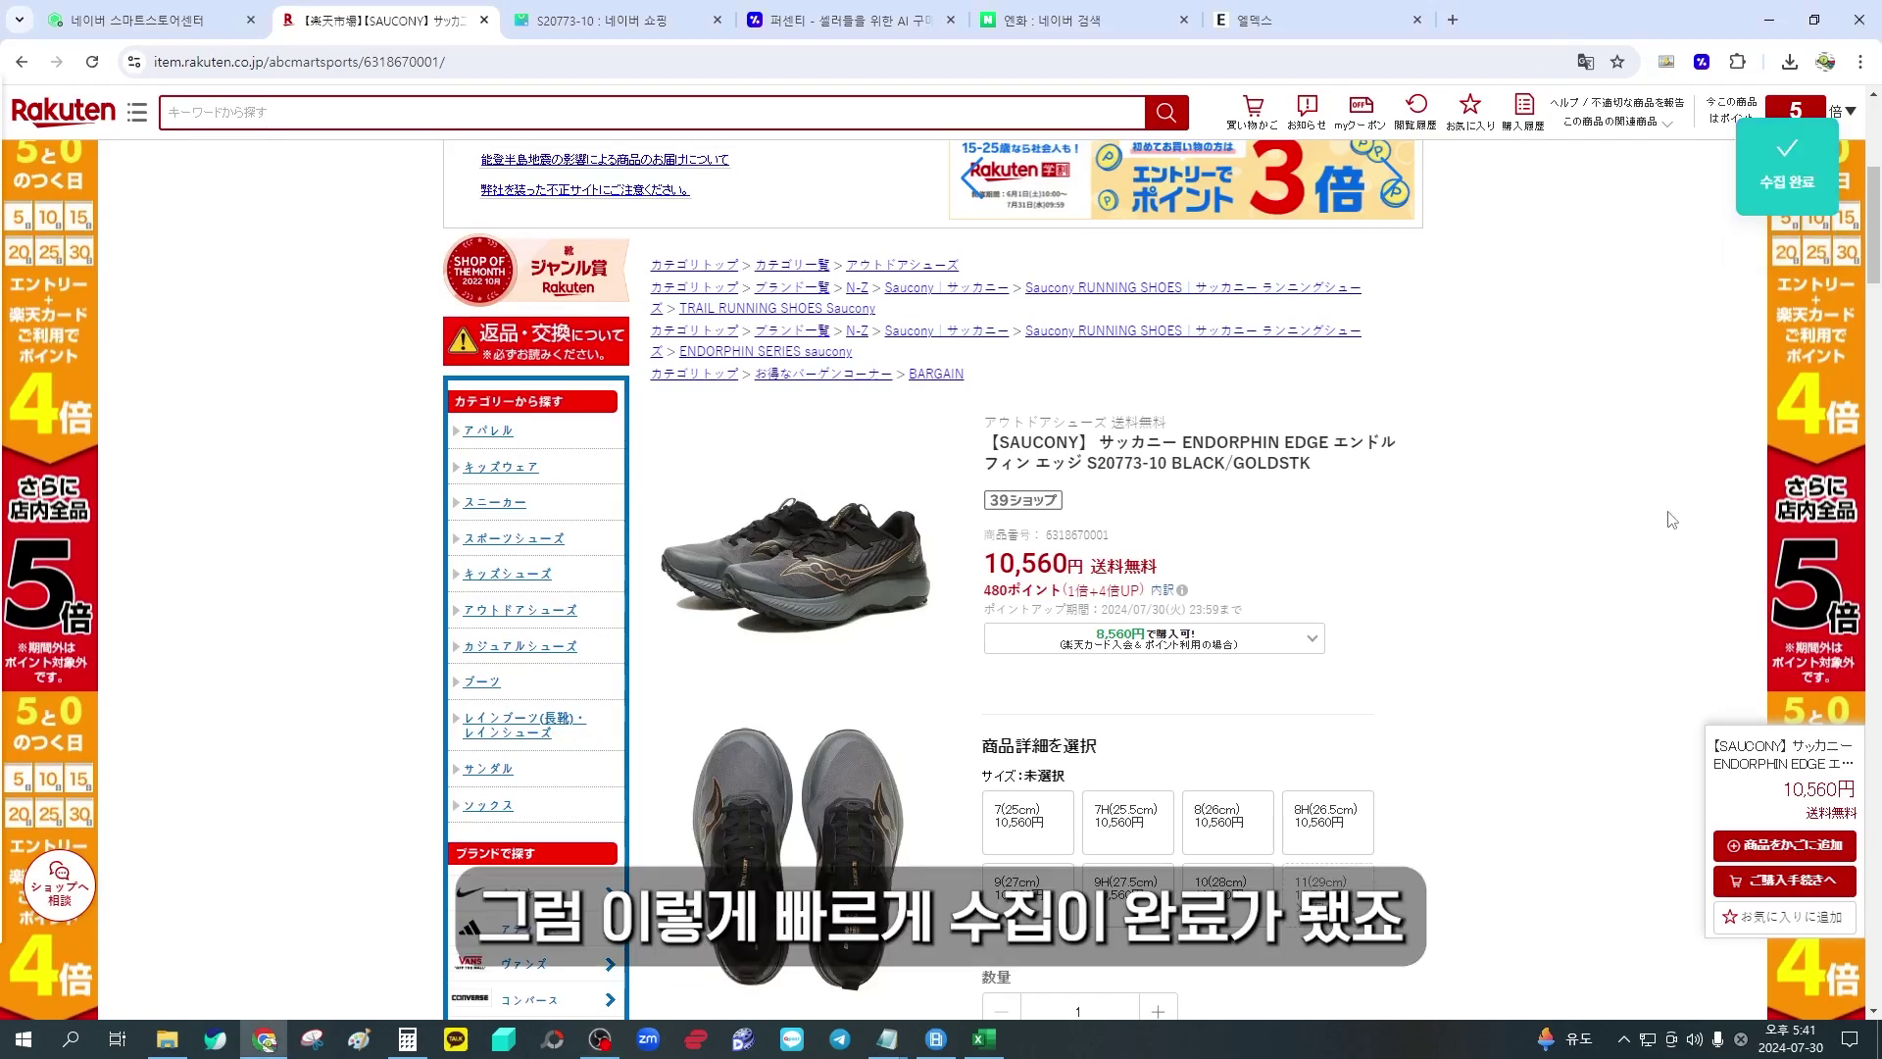
click(912, 14)
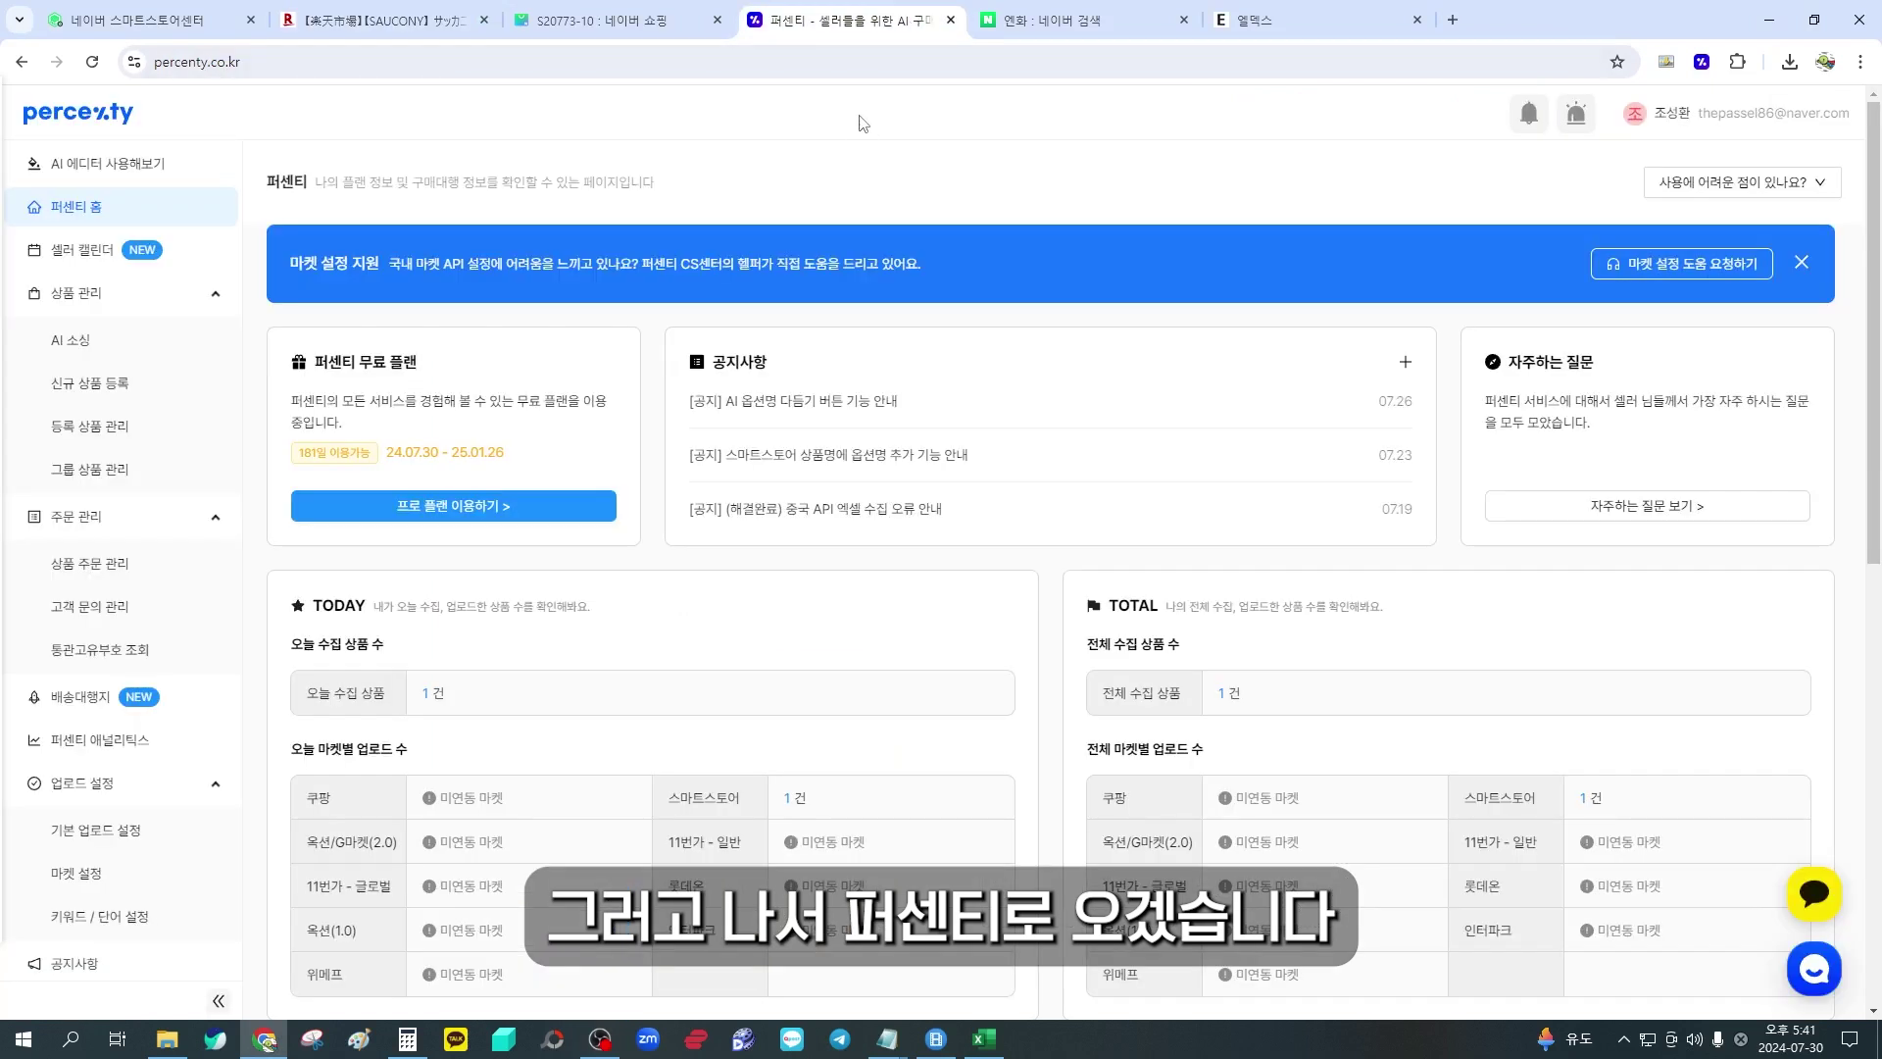
Open the market settings (마켓 설정) and look through the SmartStore, Auction/Gmarket and 11번가 account and shipping settings
scroll(169, 598, down, 2)
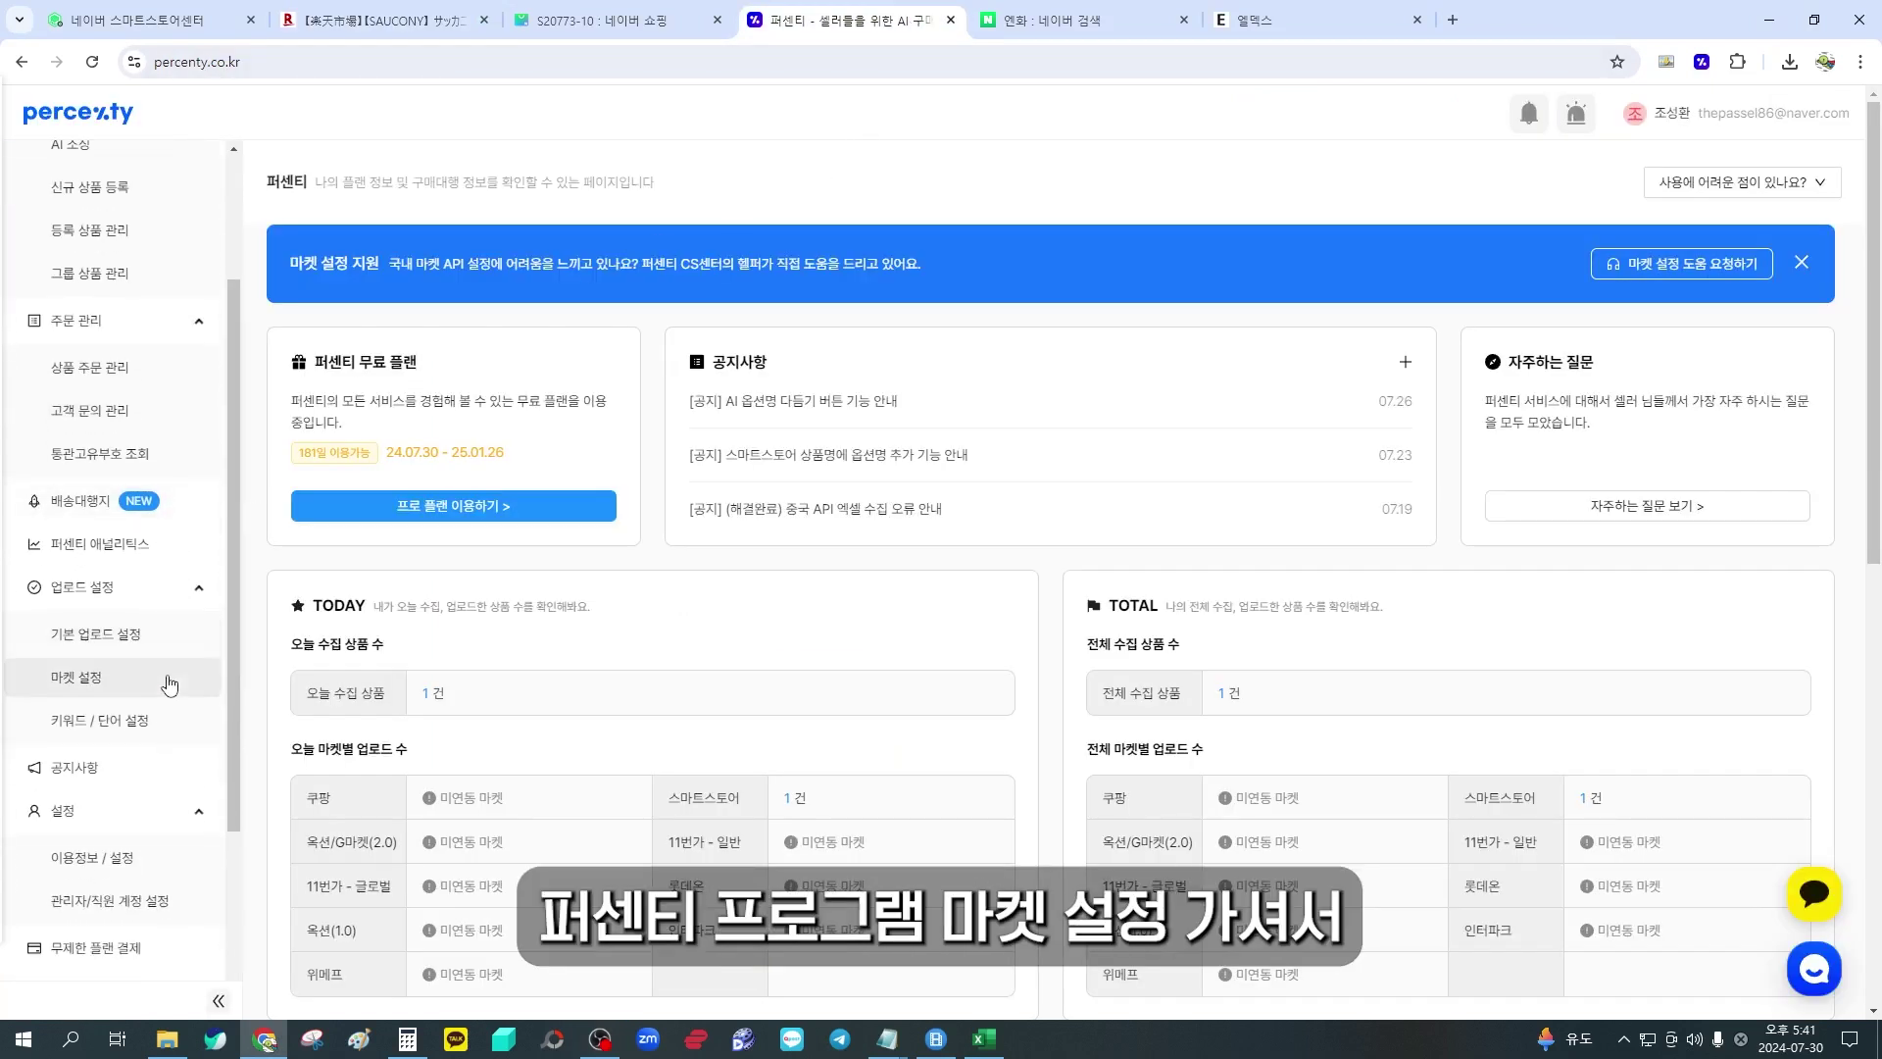
click(170, 683)
click(382, 343)
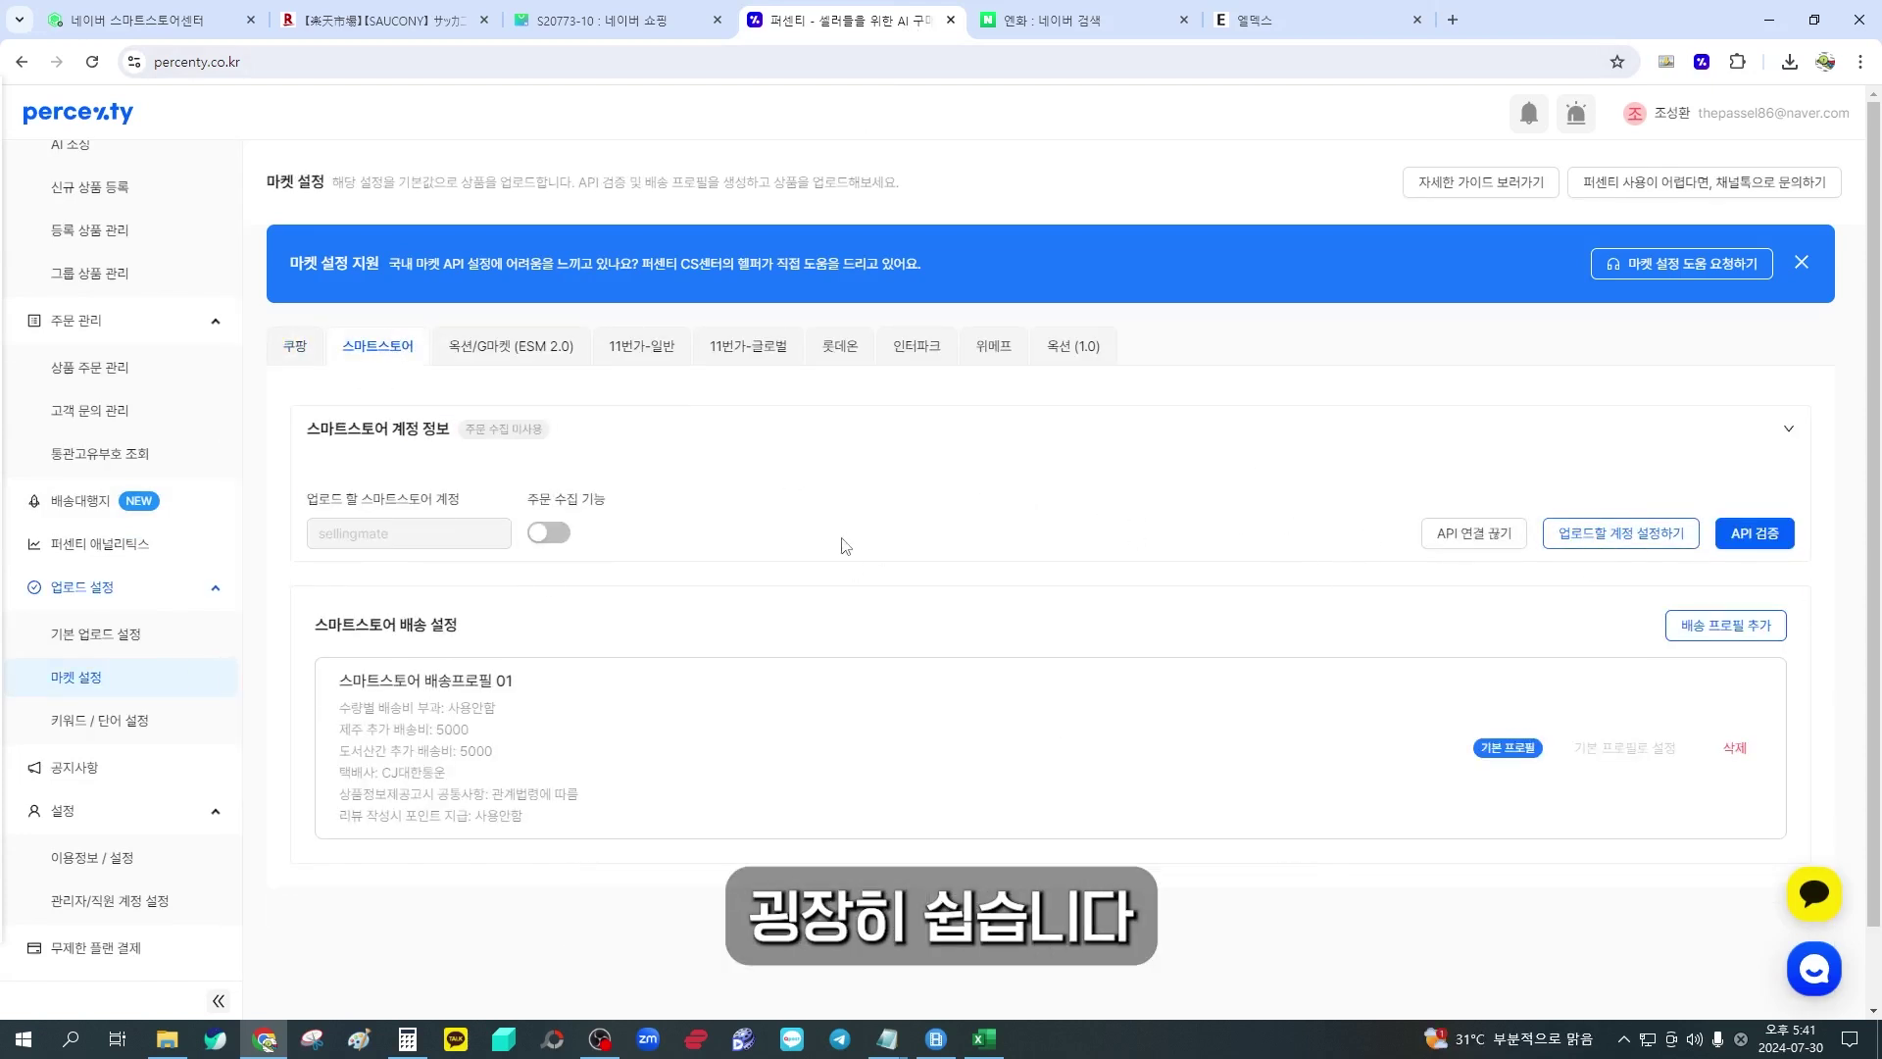
click(511, 348)
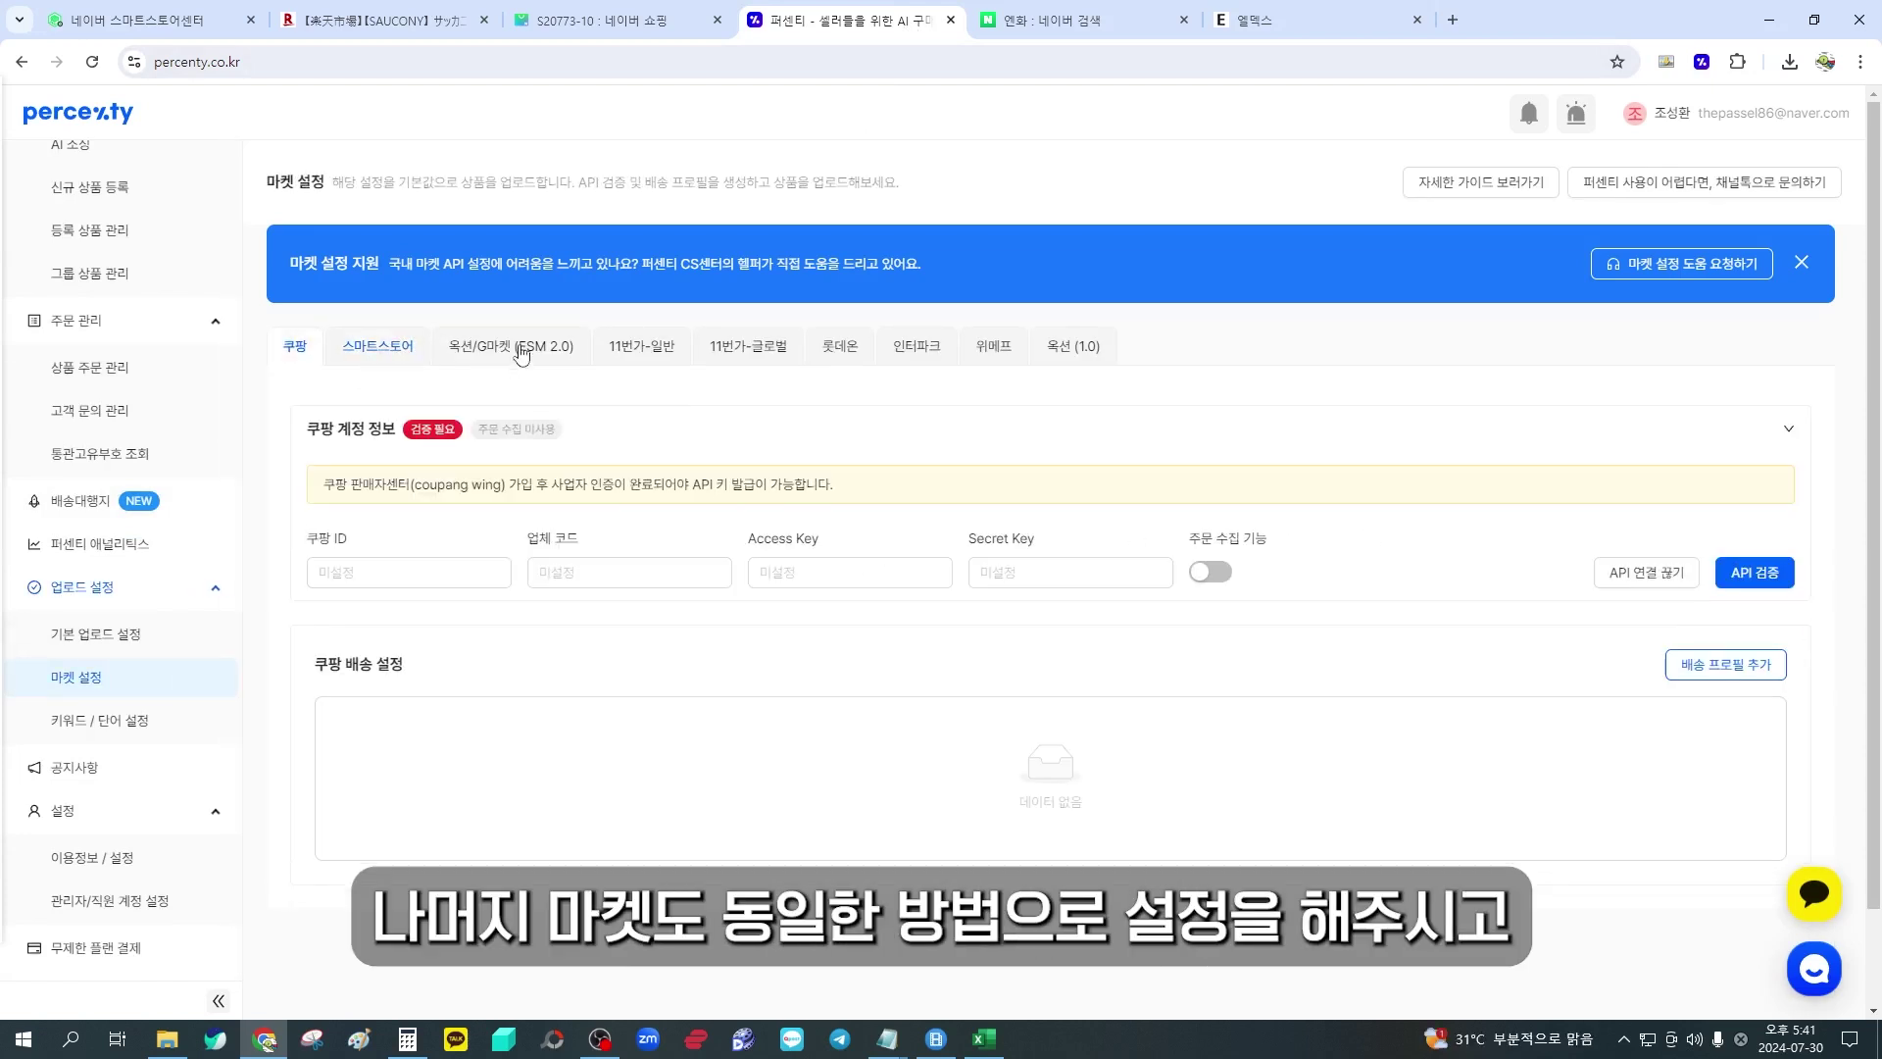
click(660, 338)
click(702, 355)
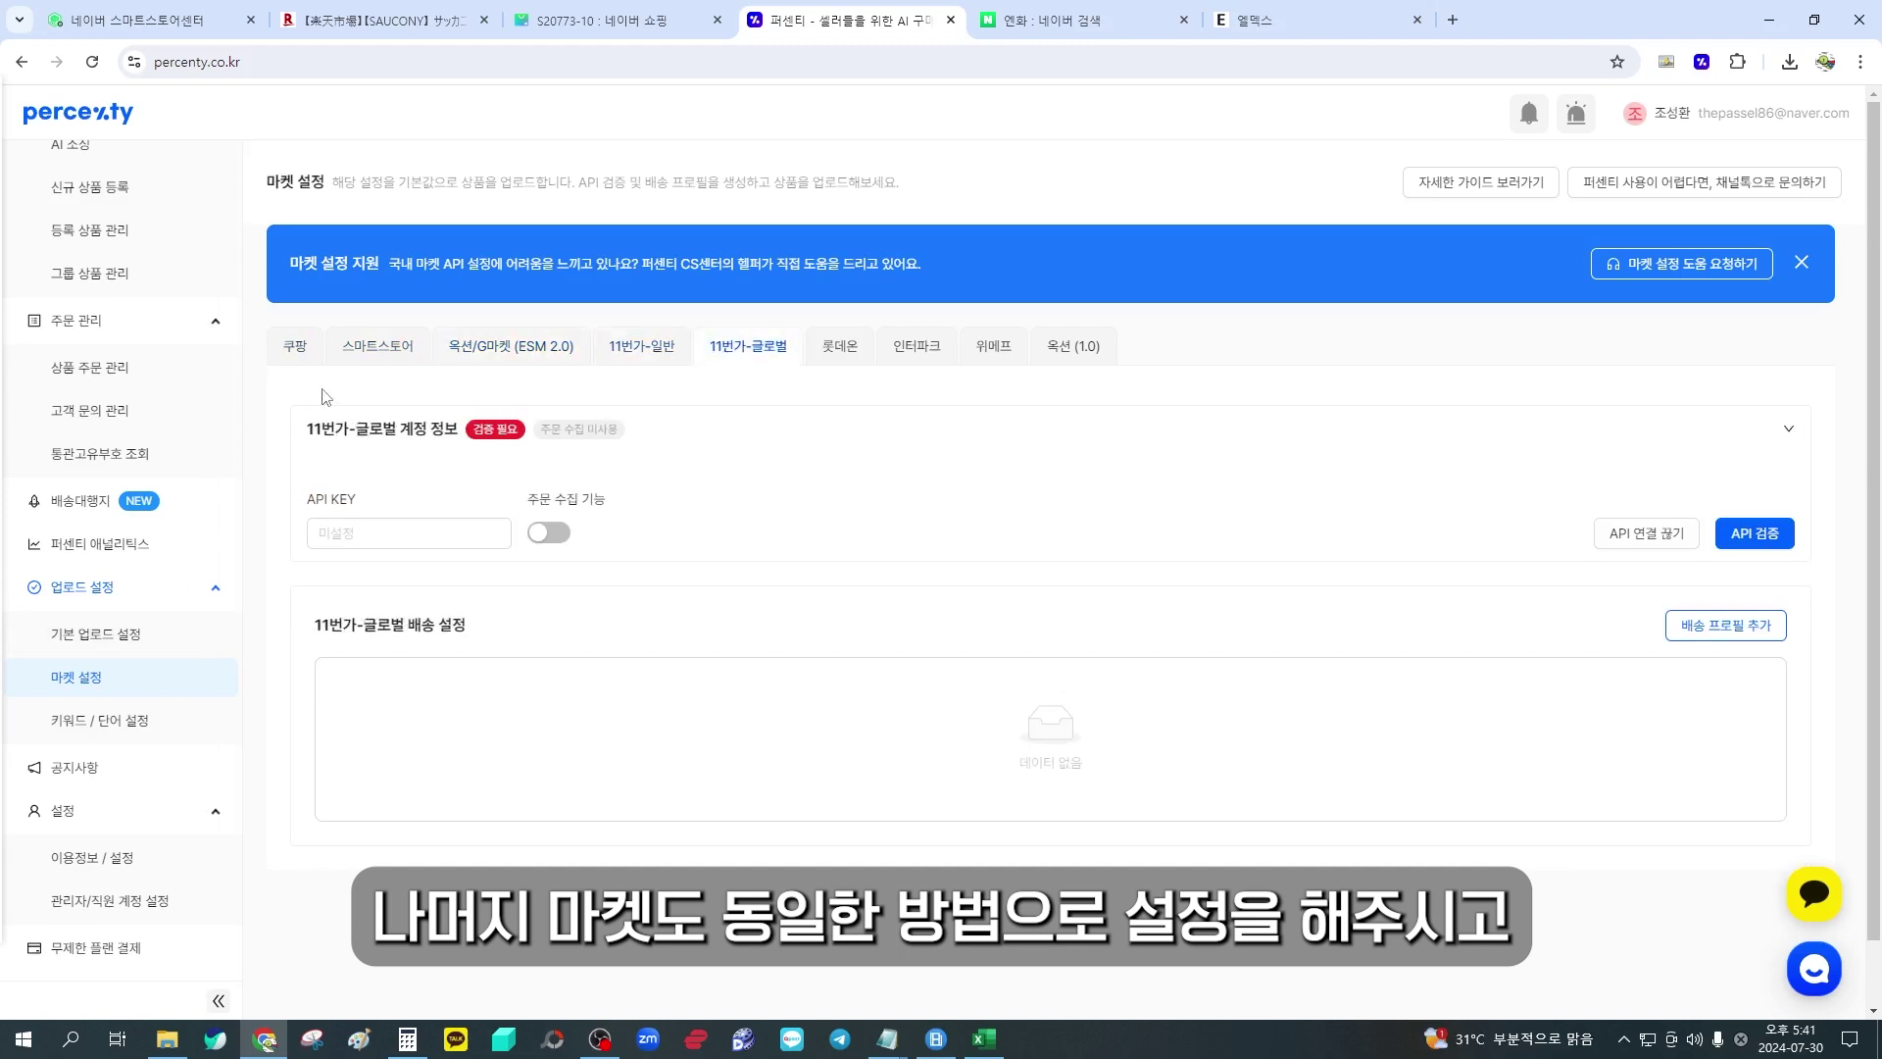
Open the basic upload settings (기본 업로드 설정) and review the percent margin, added margin, card fee and overseas shipping fields
click(191, 636)
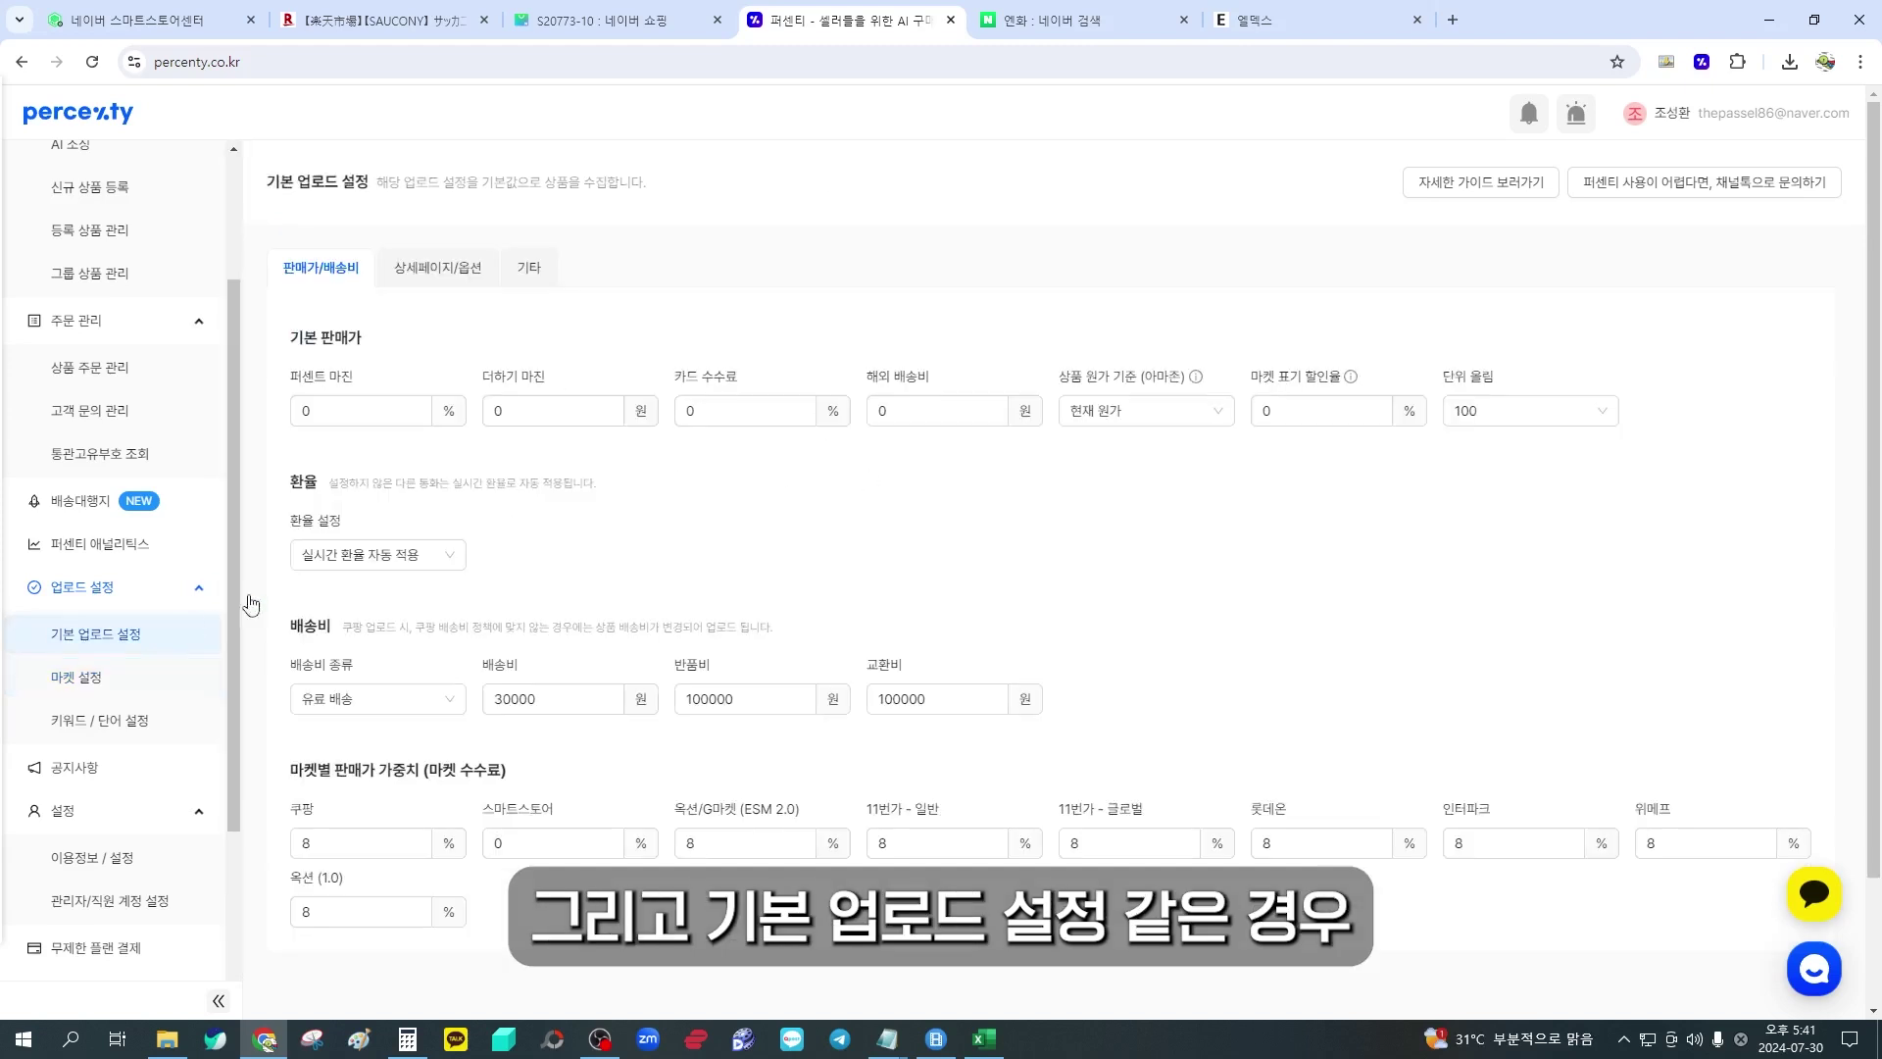
double_click(370, 409)
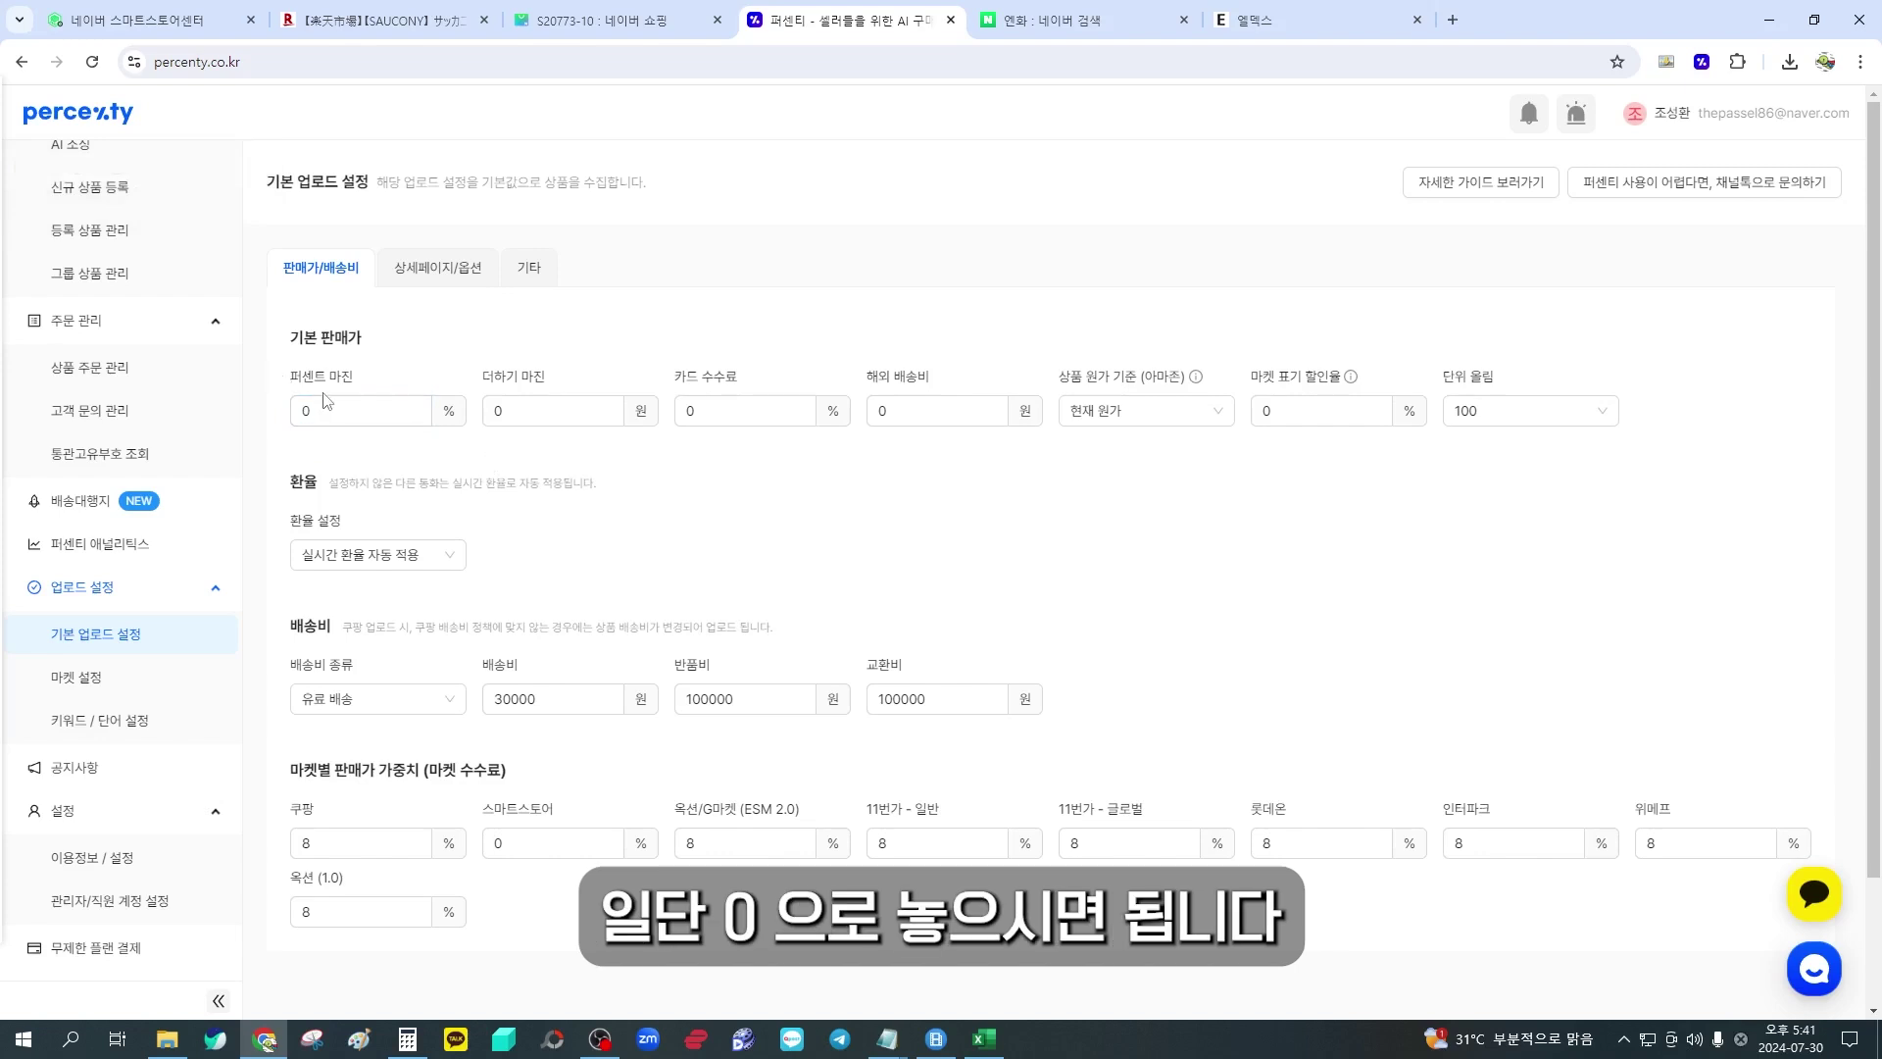
click(473, 457)
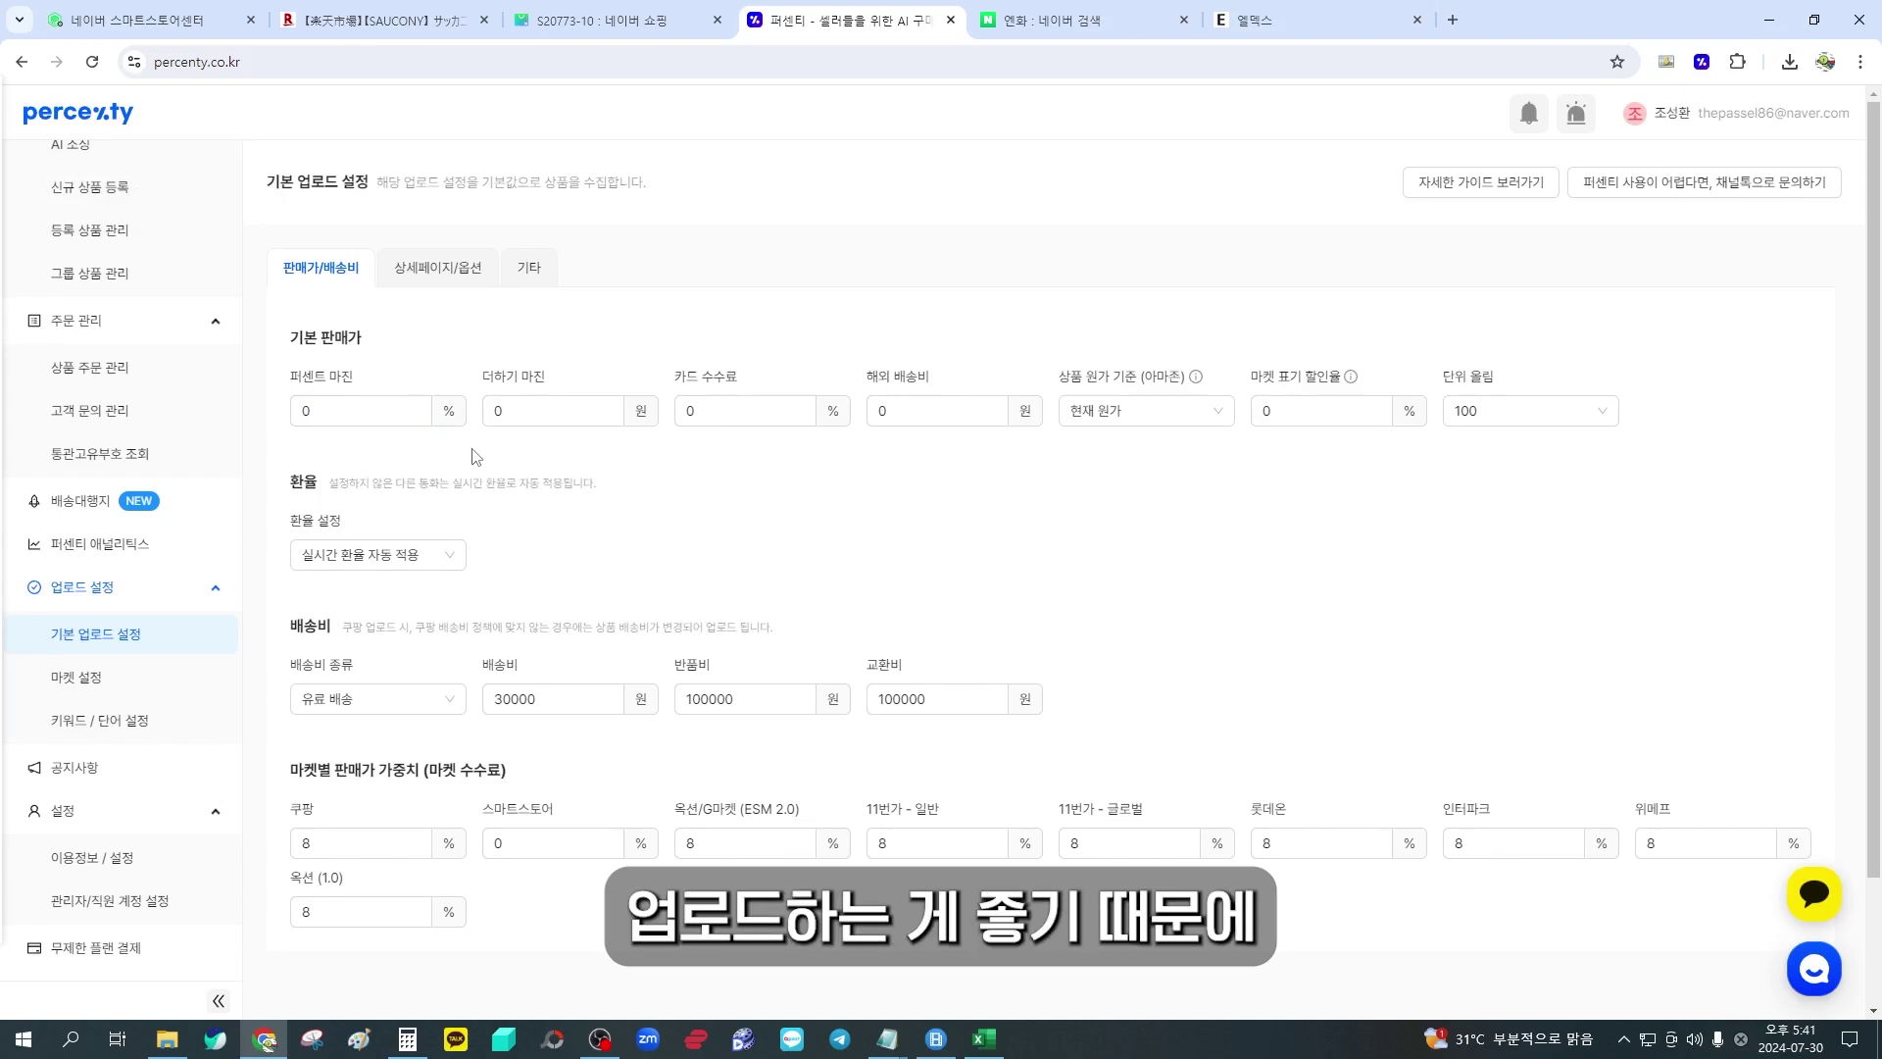
click(422, 412)
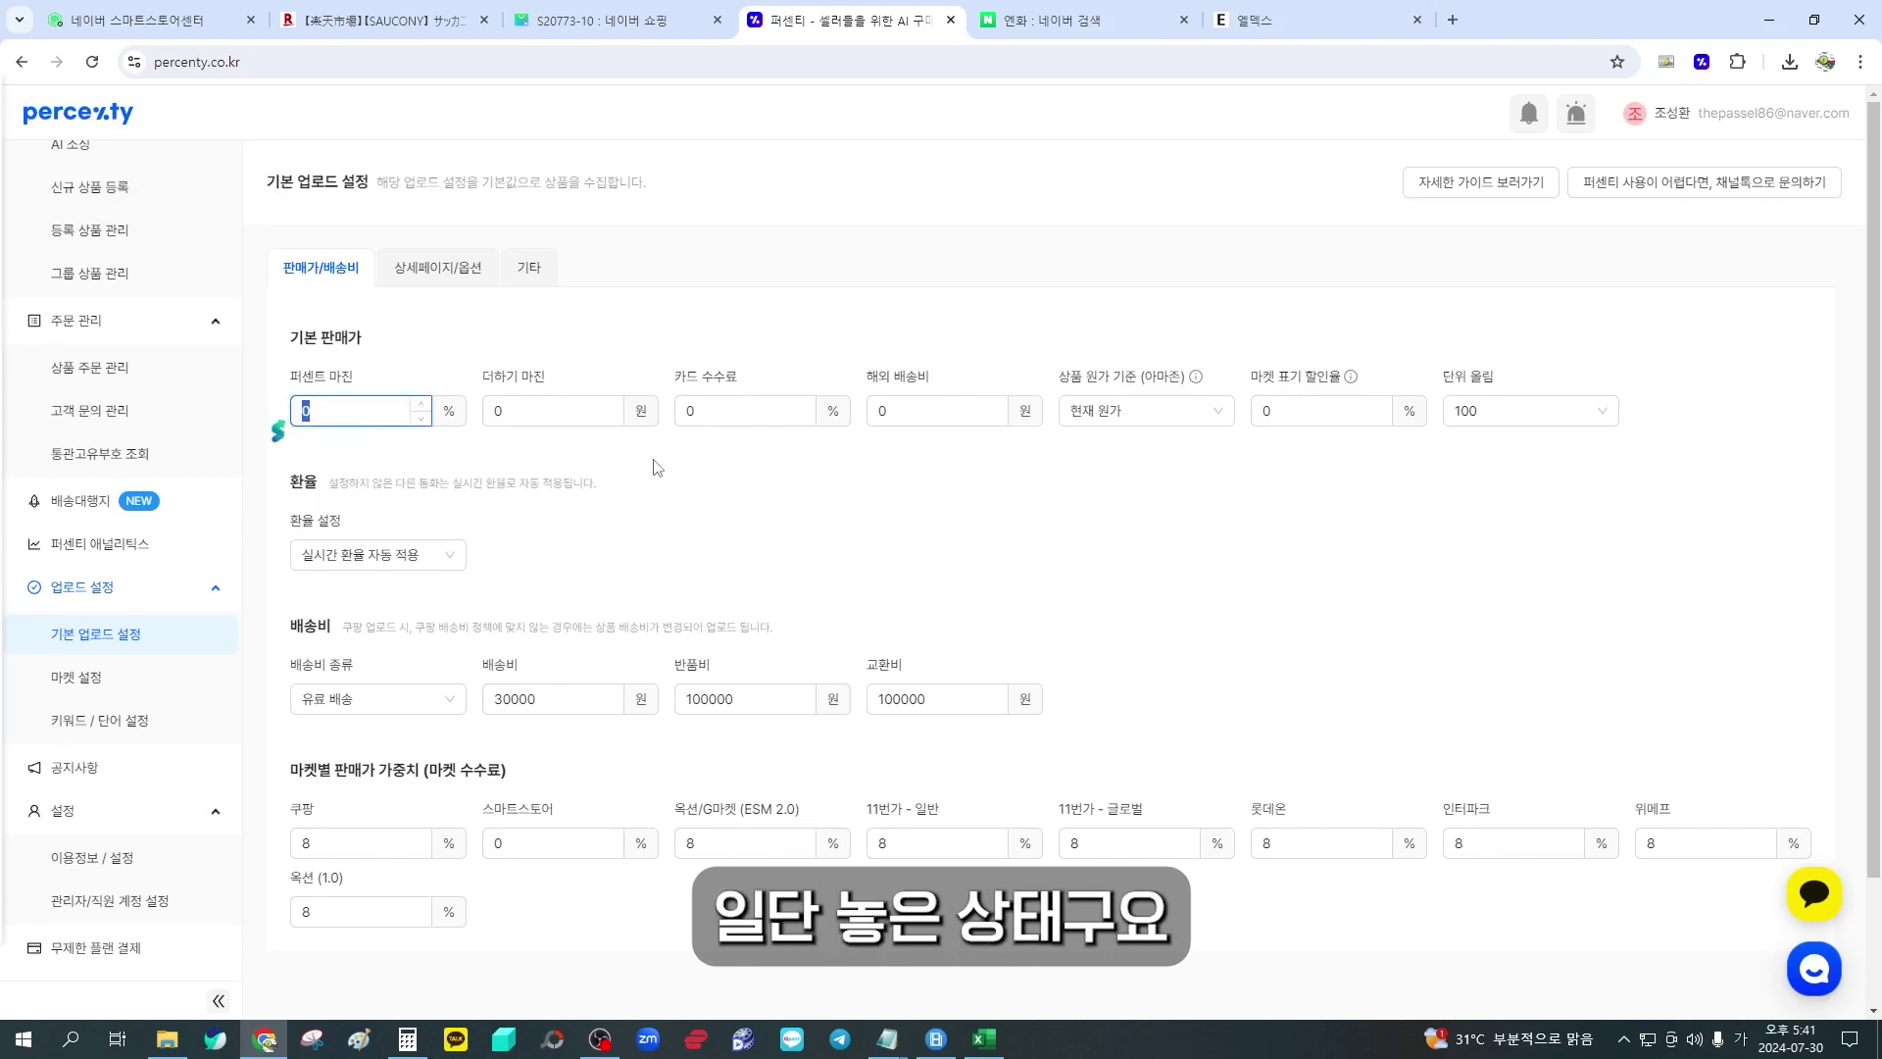
click(547, 411)
click(686, 410)
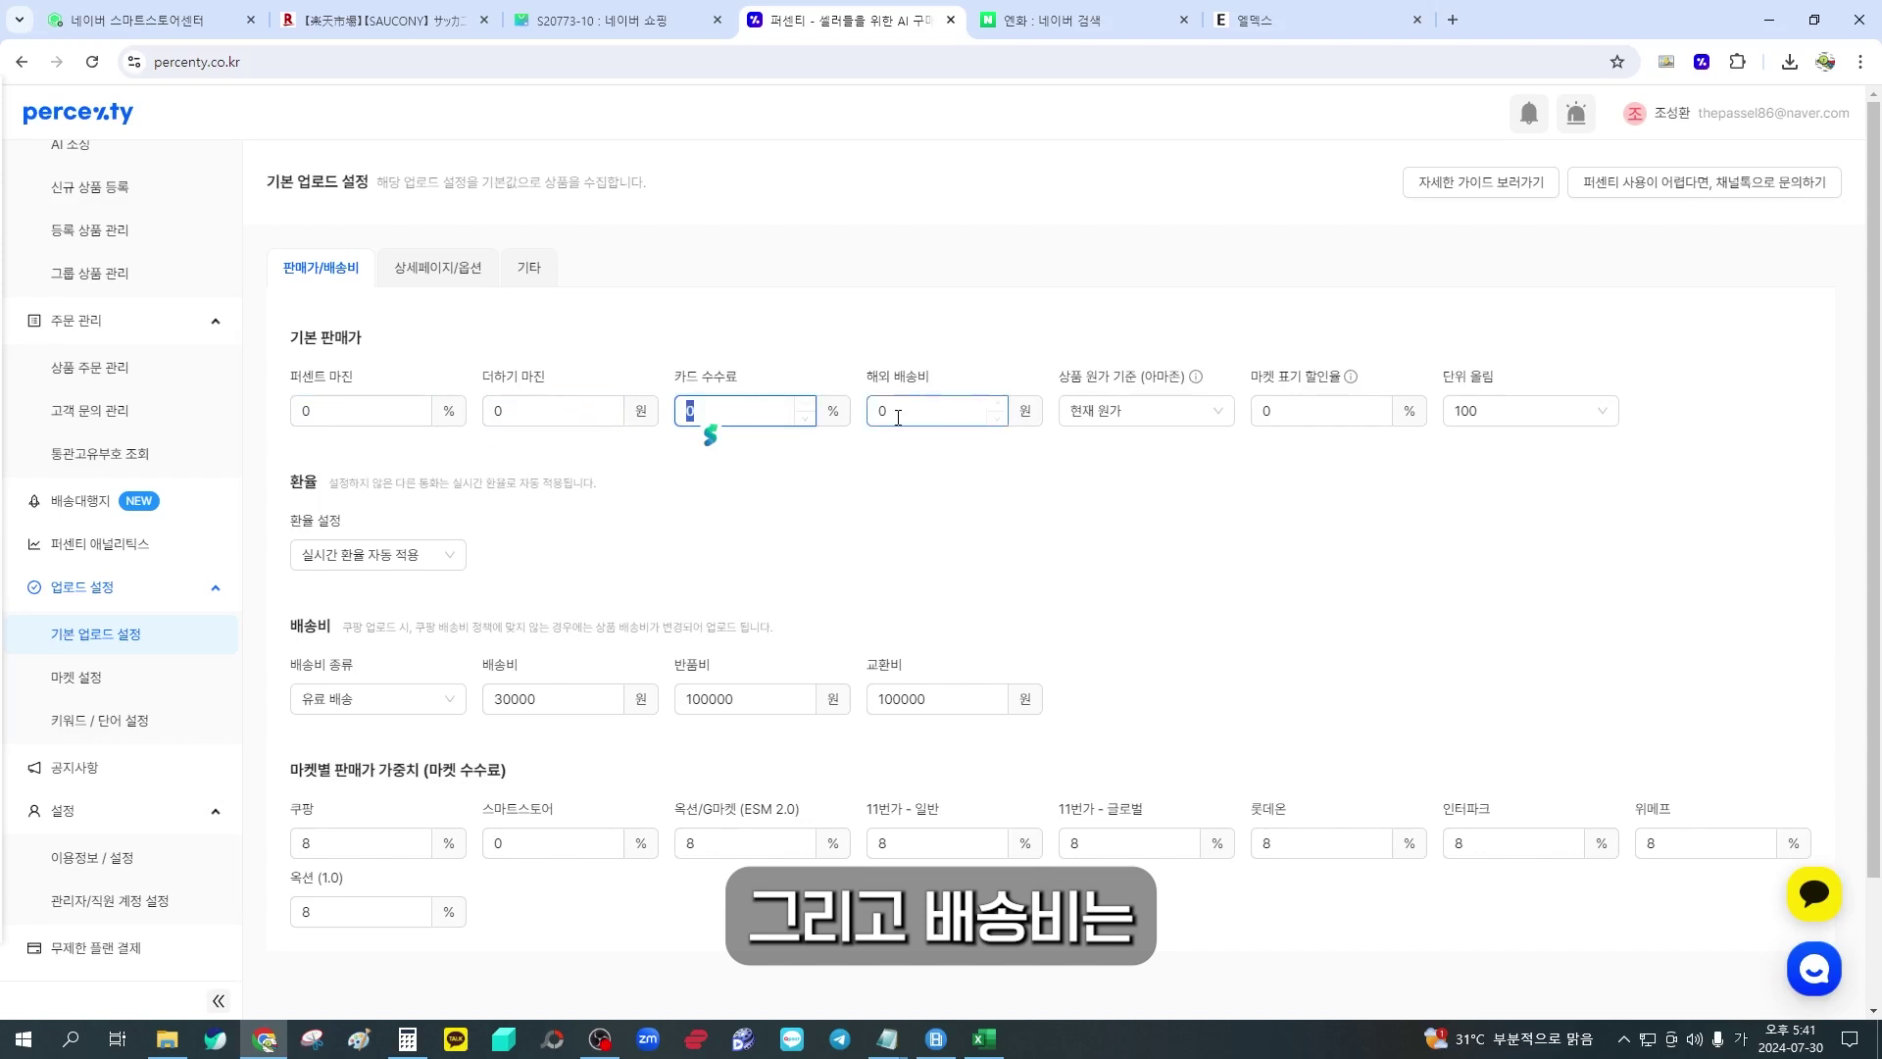
click(868, 413)
click(871, 490)
Review the default shipping fee (배송비), return fee (반품비) and exchange fee (교환비)
scroll(709, 526, down, 1)
click(576, 601)
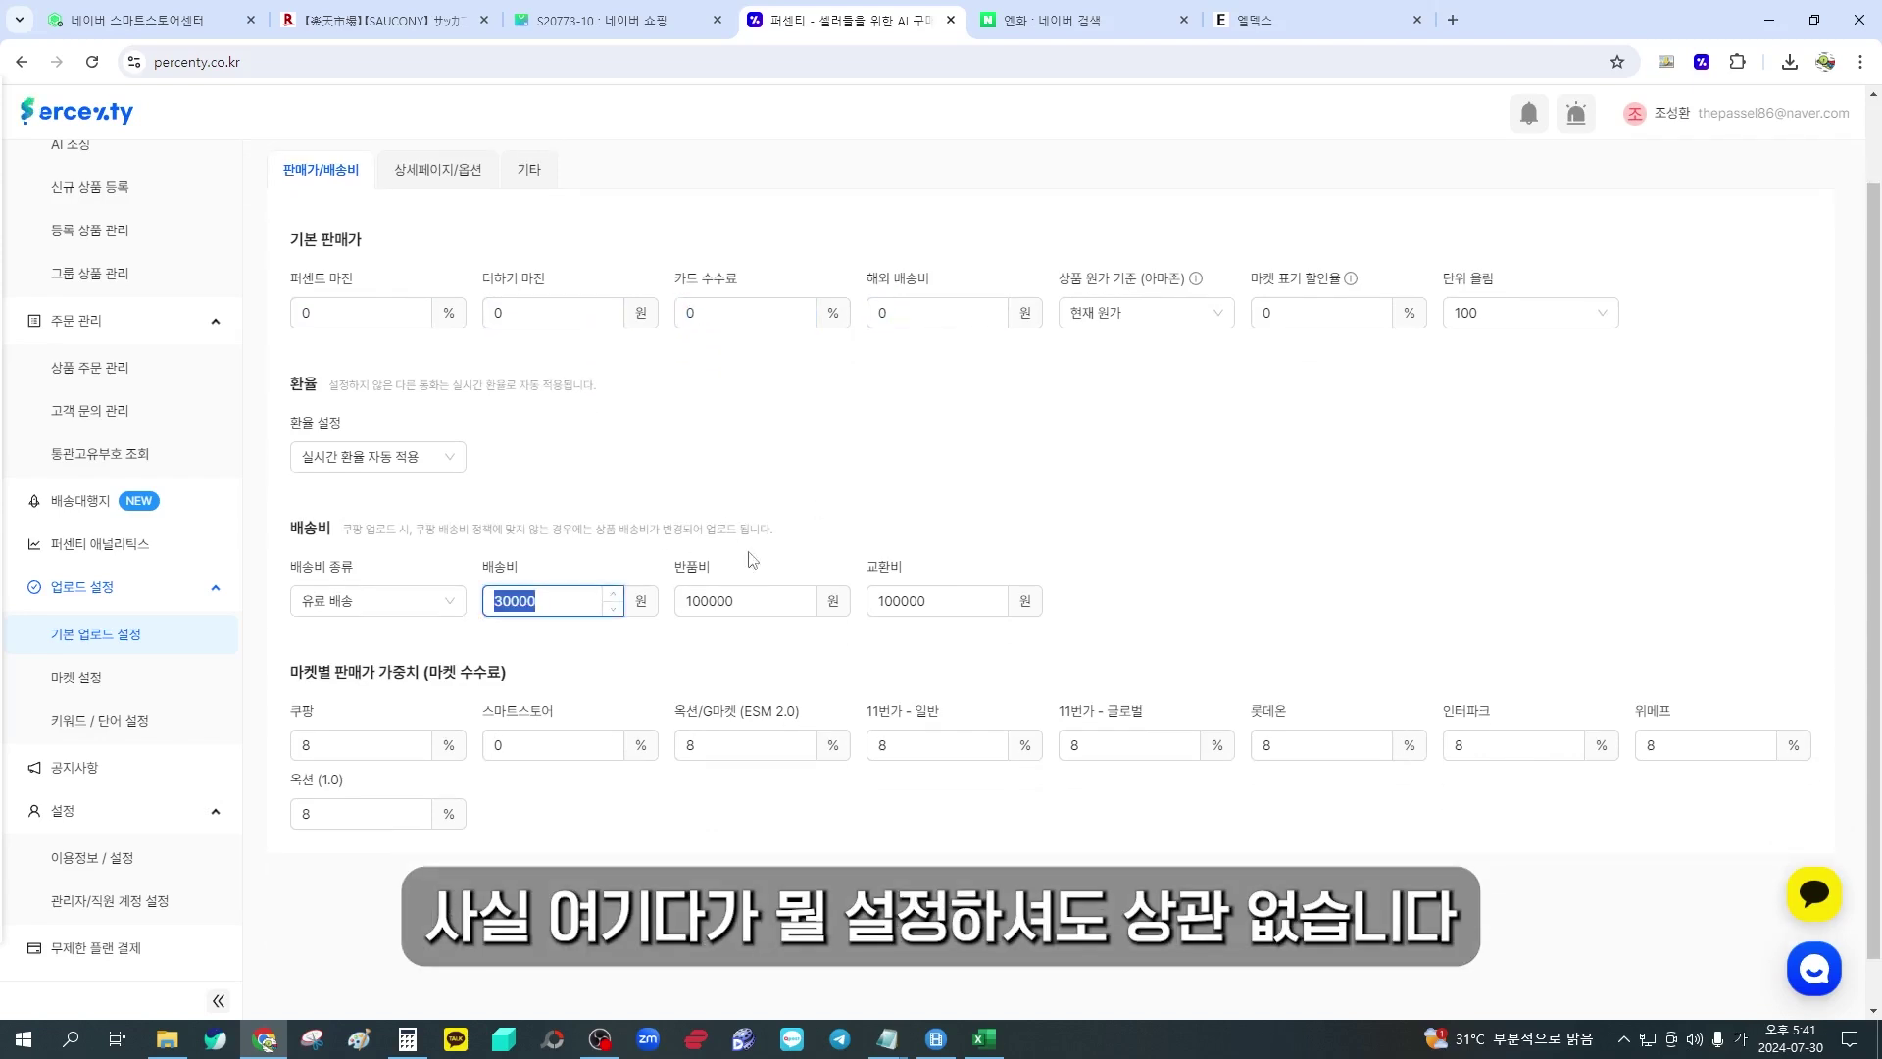
click(780, 606)
click(885, 601)
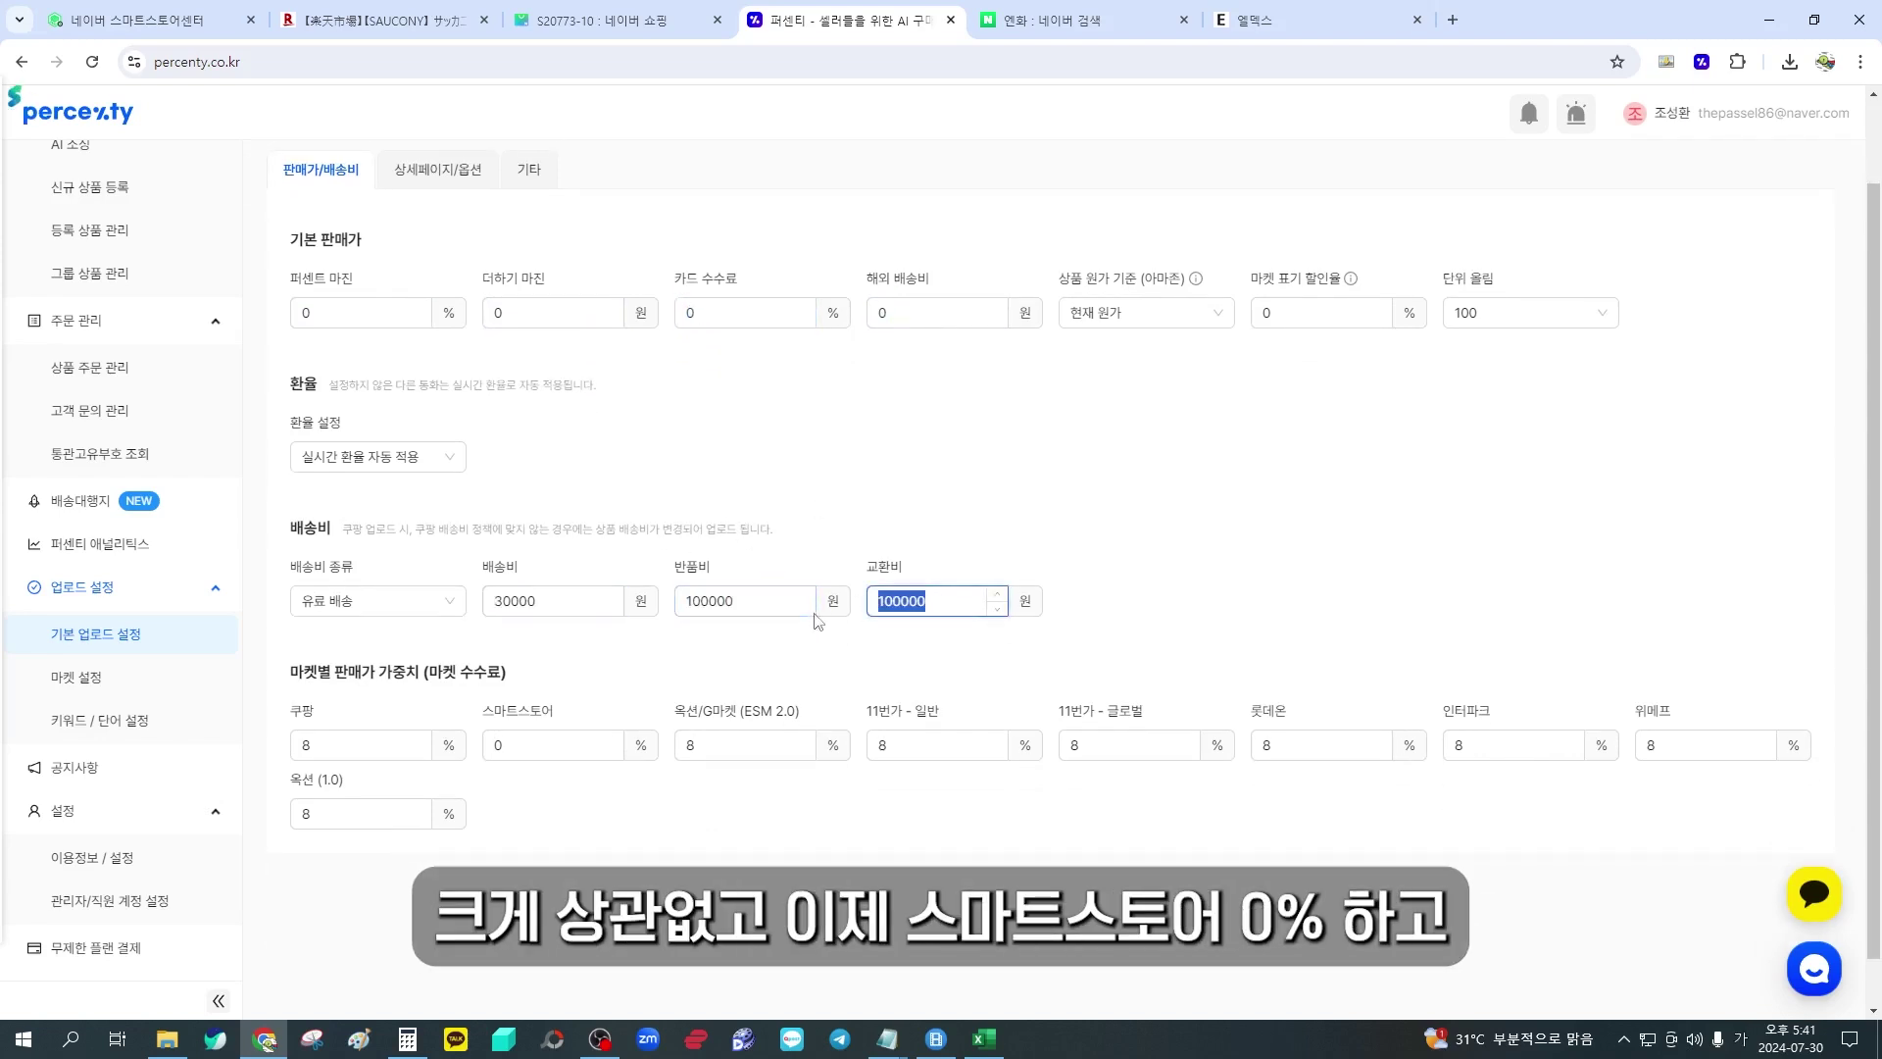
click(867, 497)
Set the Coupang (쿠팡) price weighting to 9% and check the weightings of the other markets
click(569, 742)
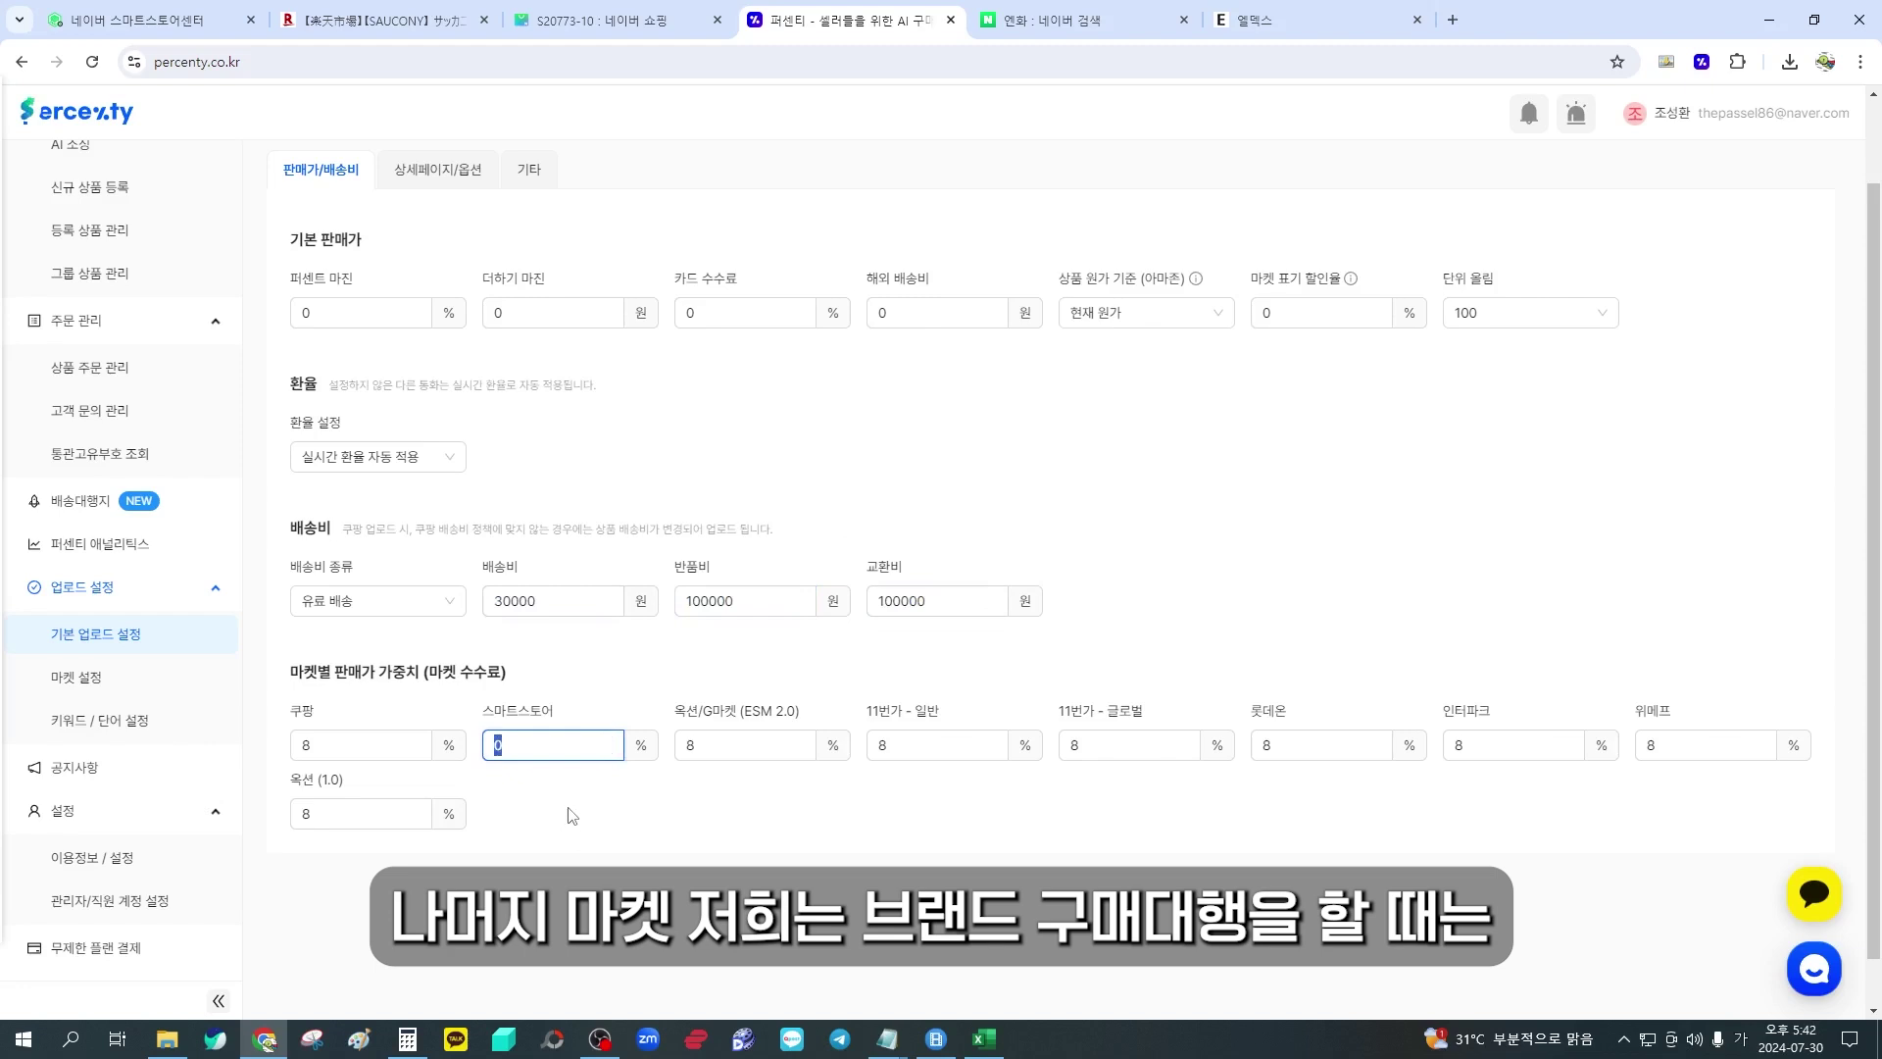
key(shift+Tab)
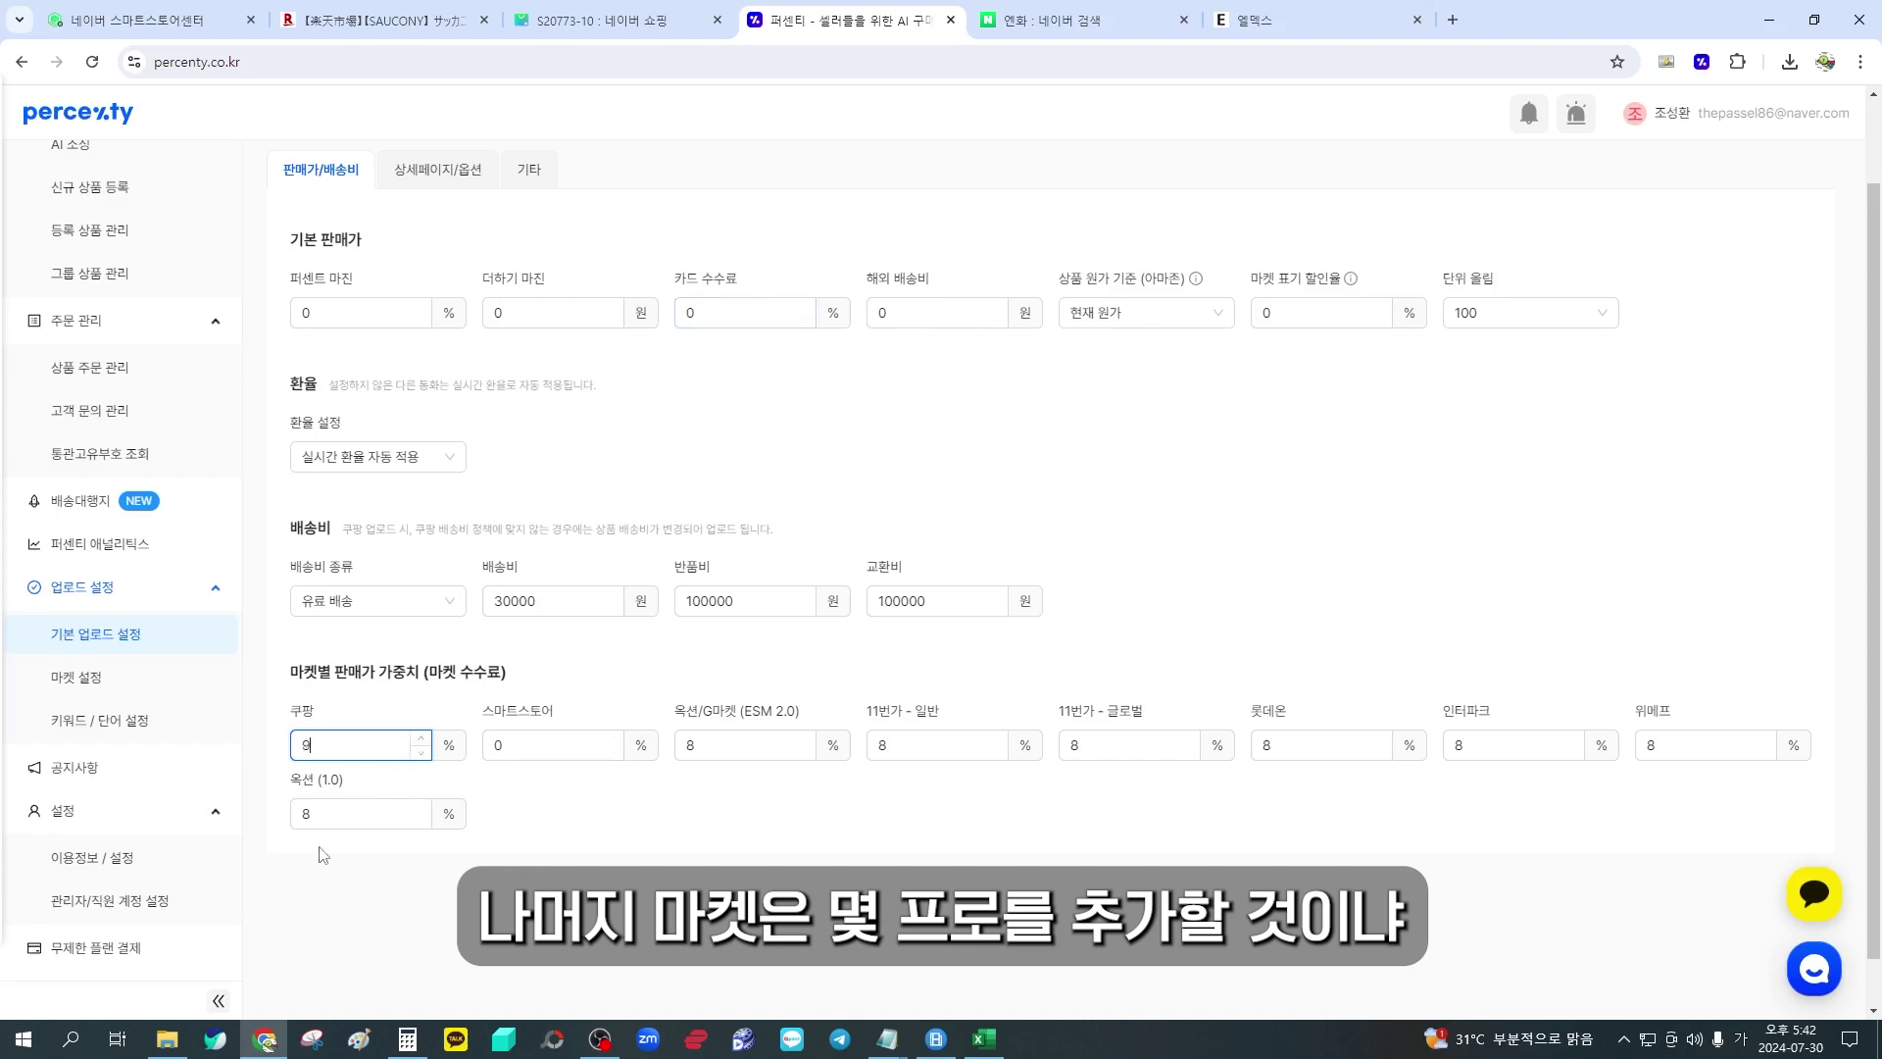
double_click(708, 747)
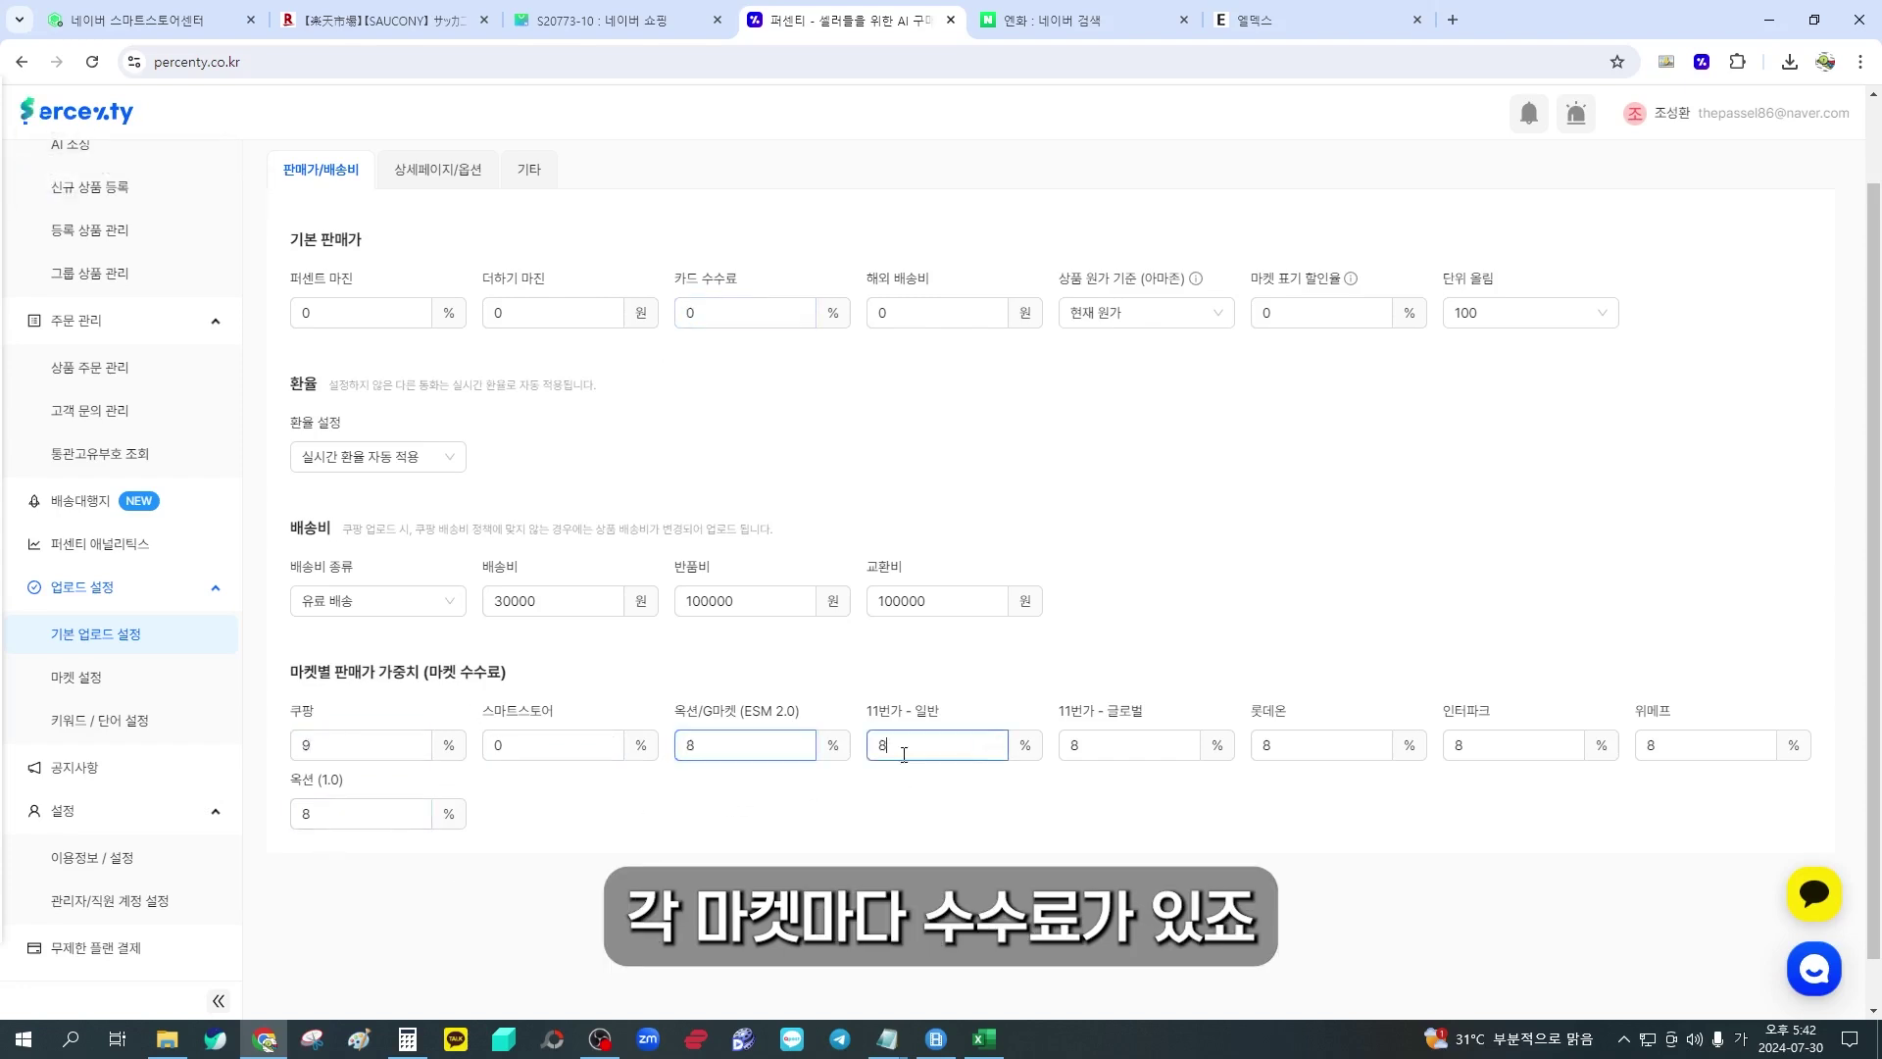
double_click(936, 747)
double_click(1059, 755)
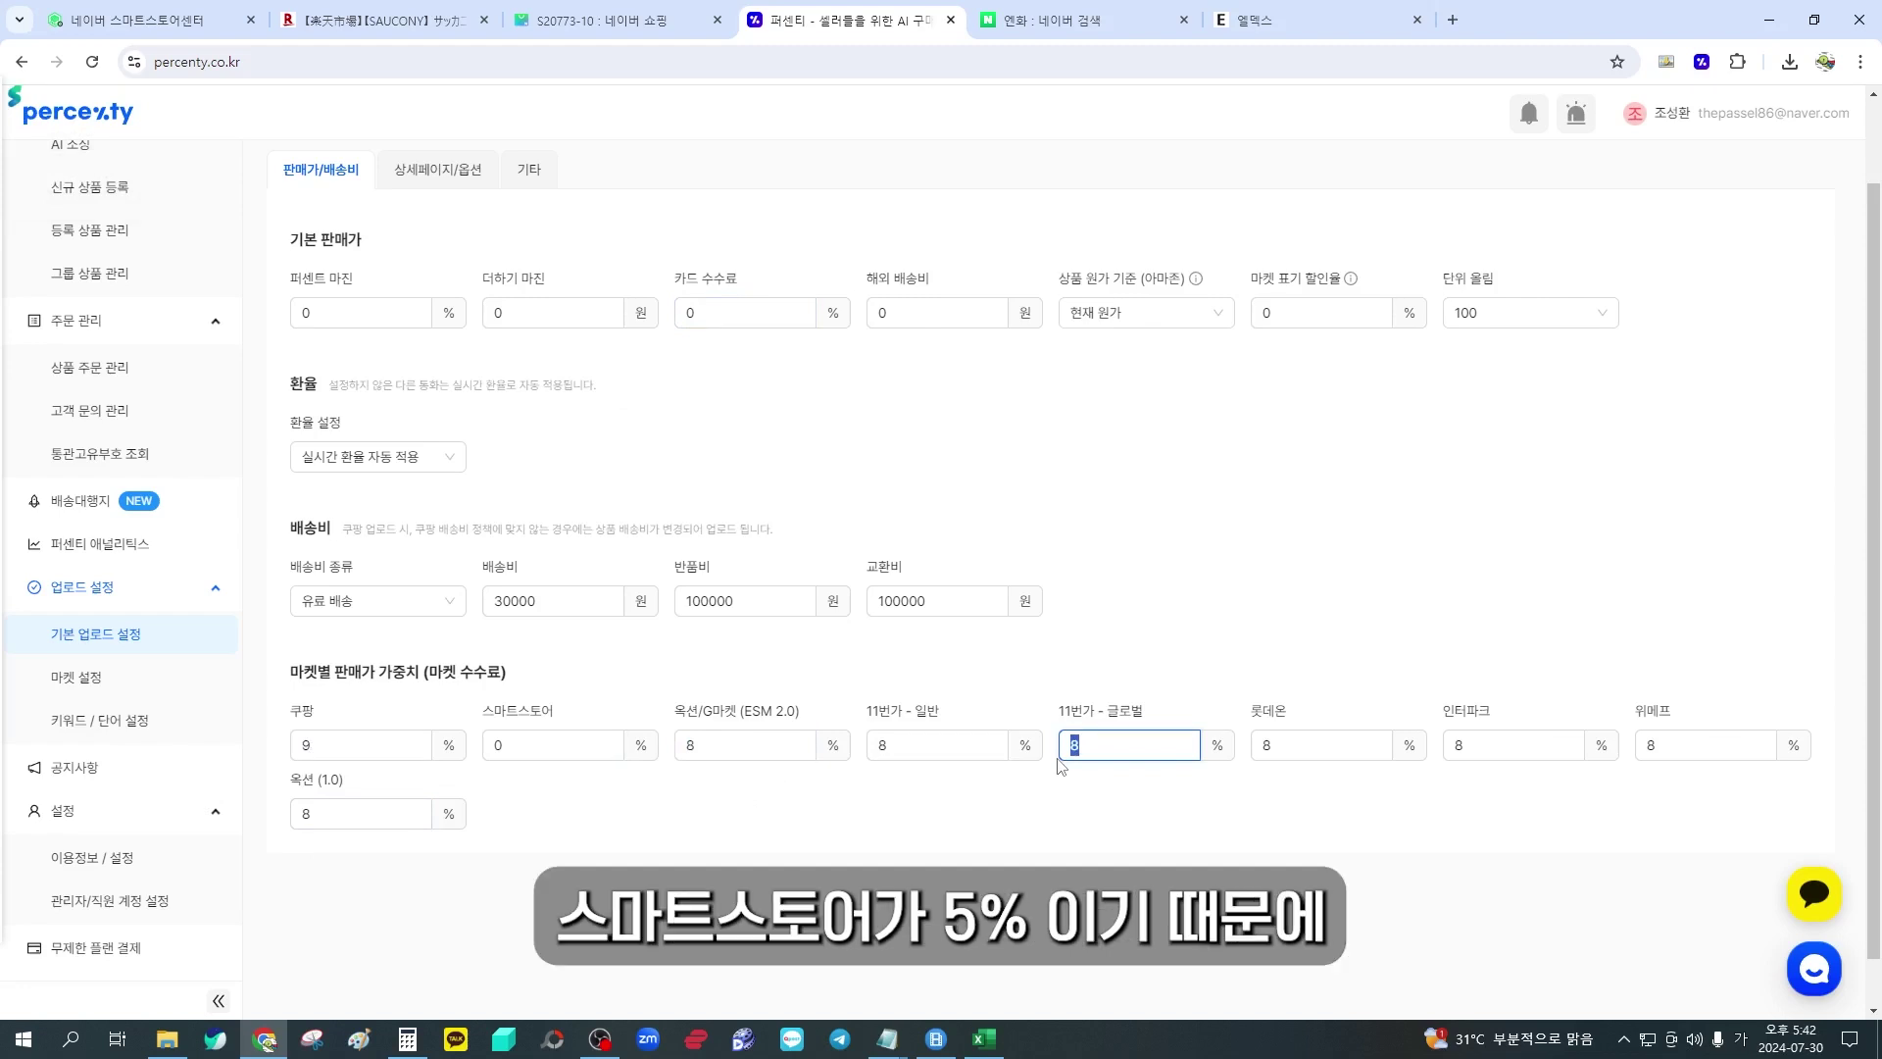
double_click(504, 755)
double_click(1115, 760)
double_click(1258, 753)
double_click(1459, 757)
Review the upload settings for the detail page and options (상세페이지/옵션) and the miscellaneous settings (기타)
scroll(1459, 763, up, 1)
scroll(1376, 812, up, 1)
click(434, 275)
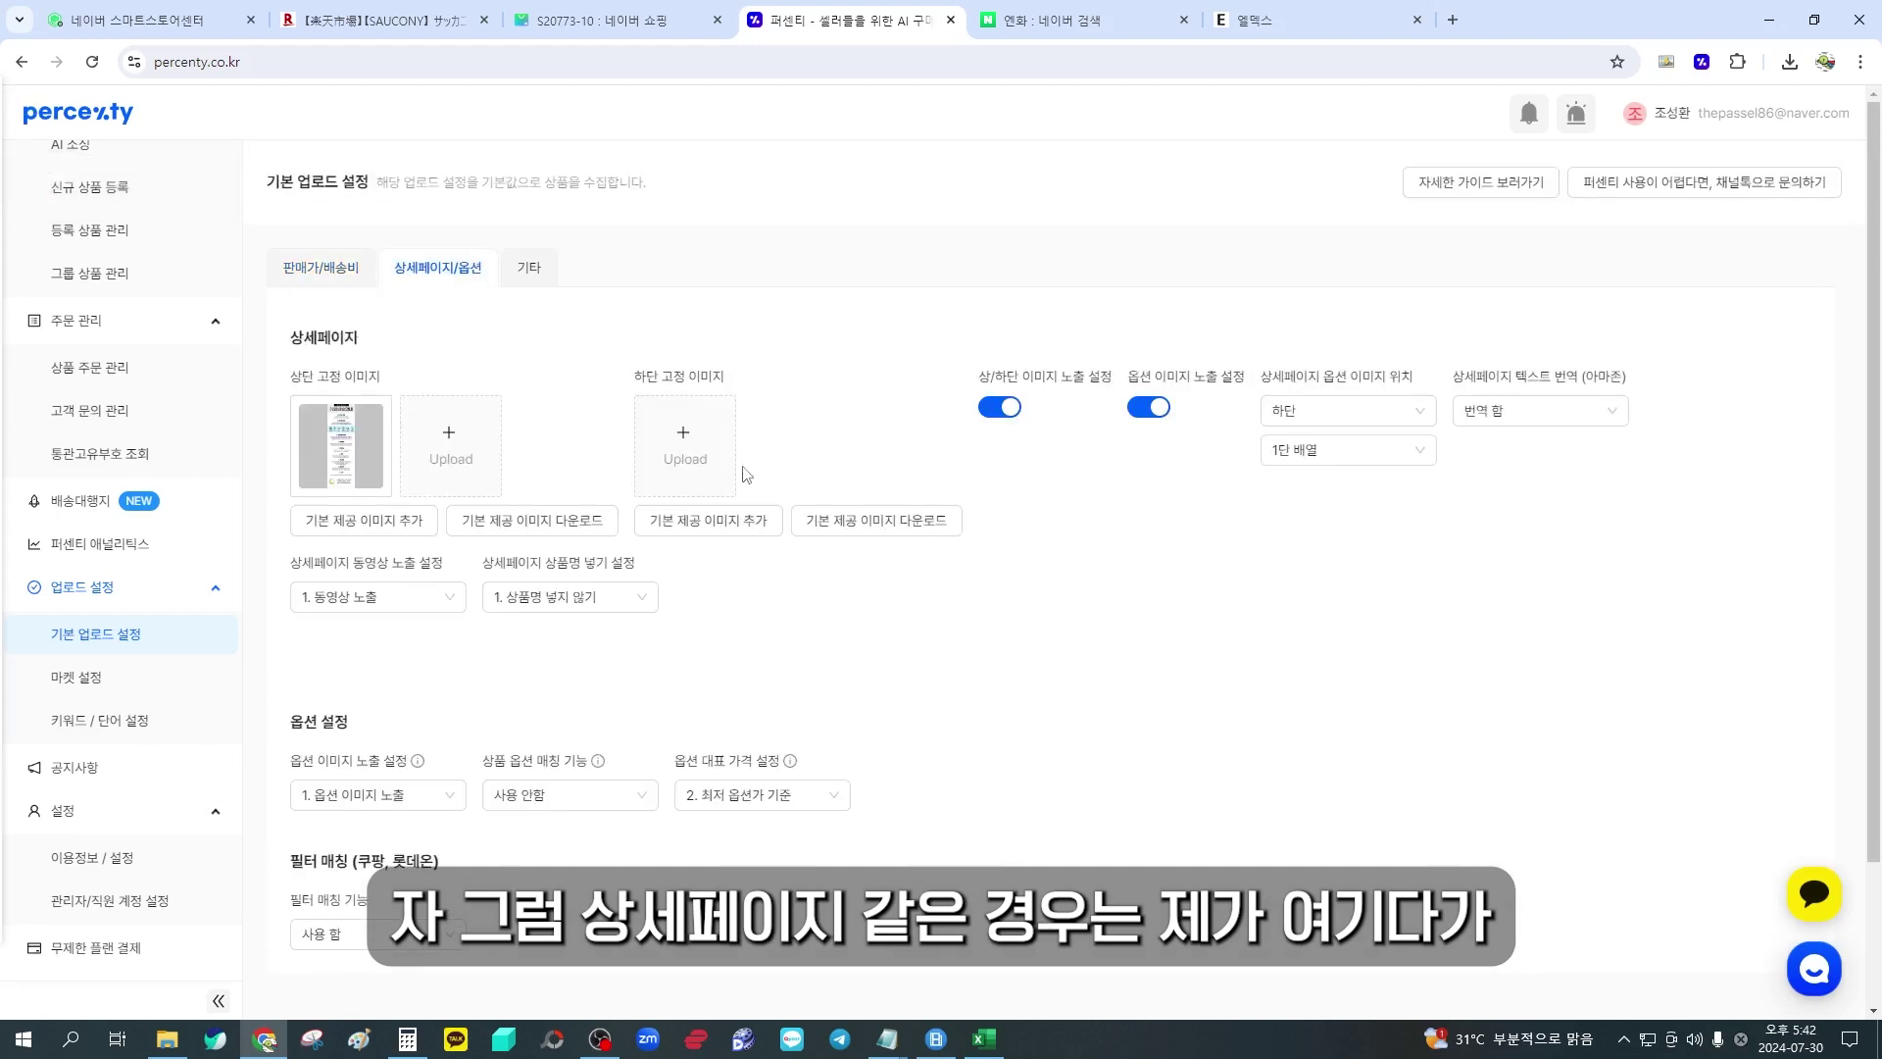
mouse_move(347, 478)
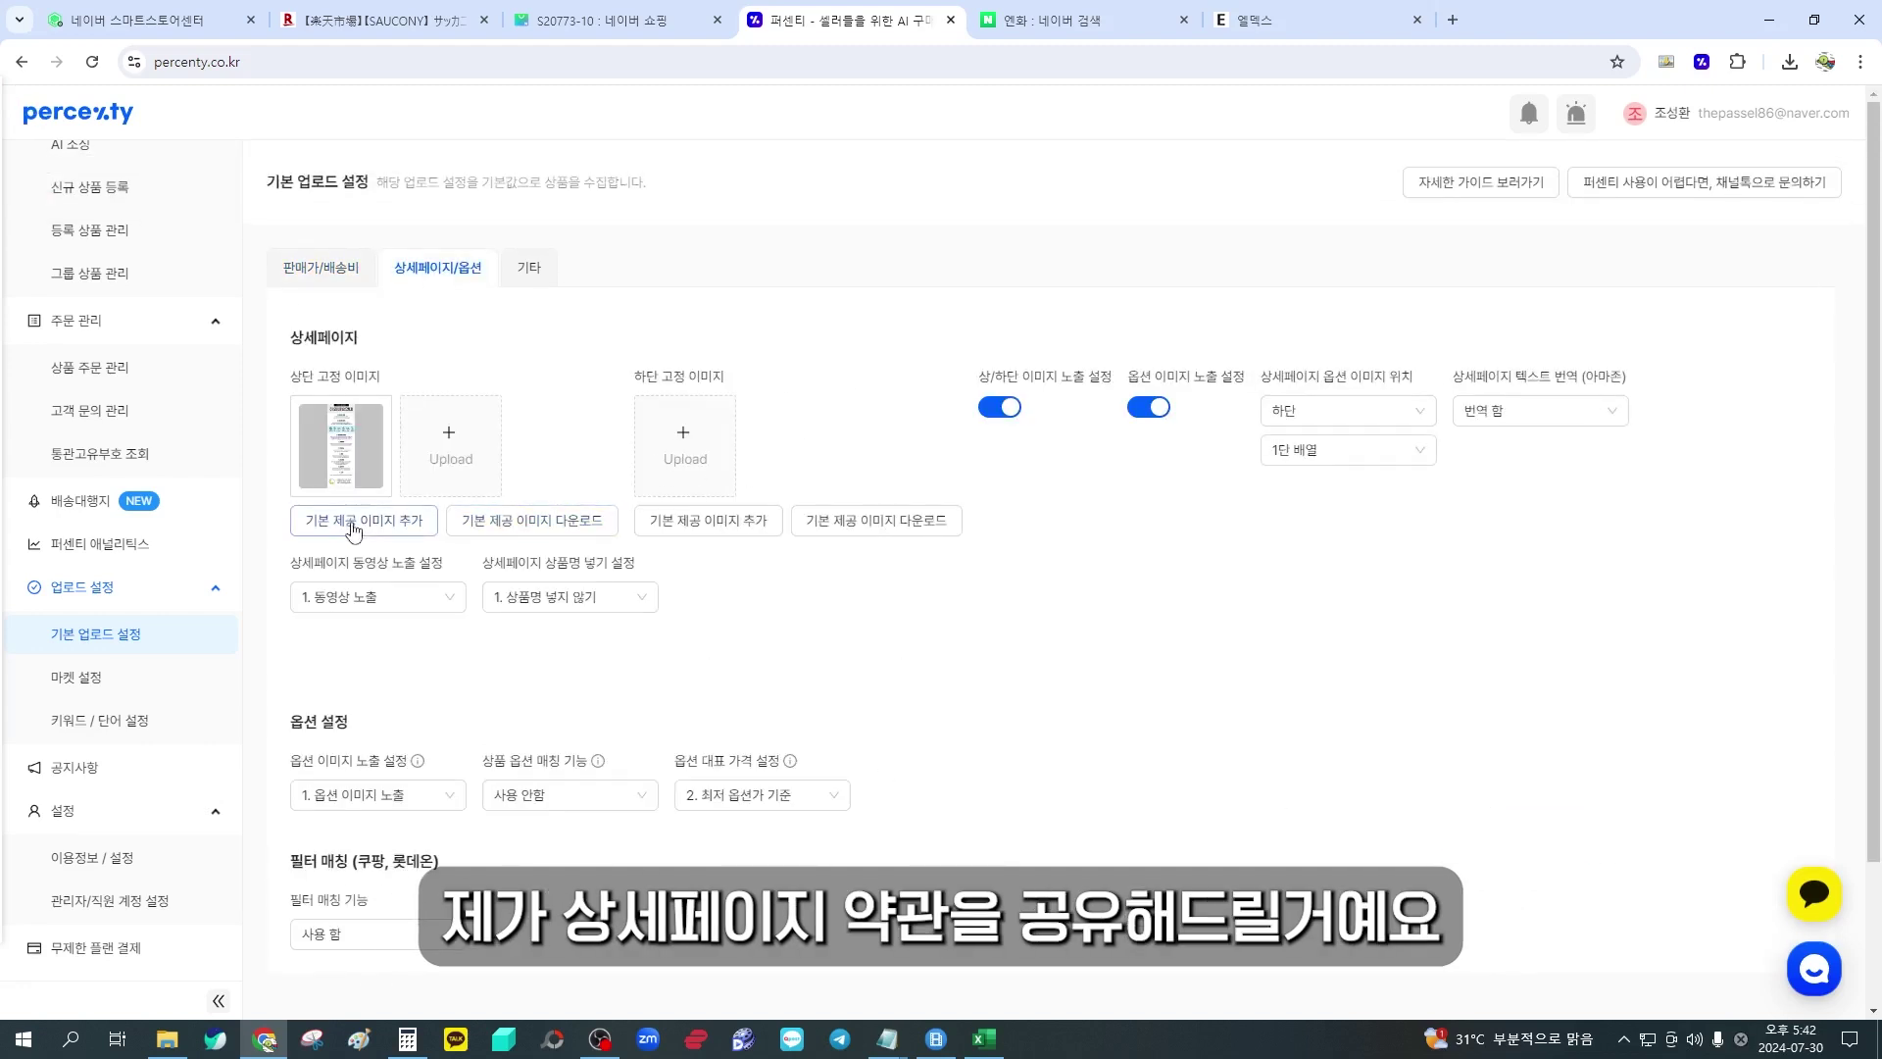
click(377, 513)
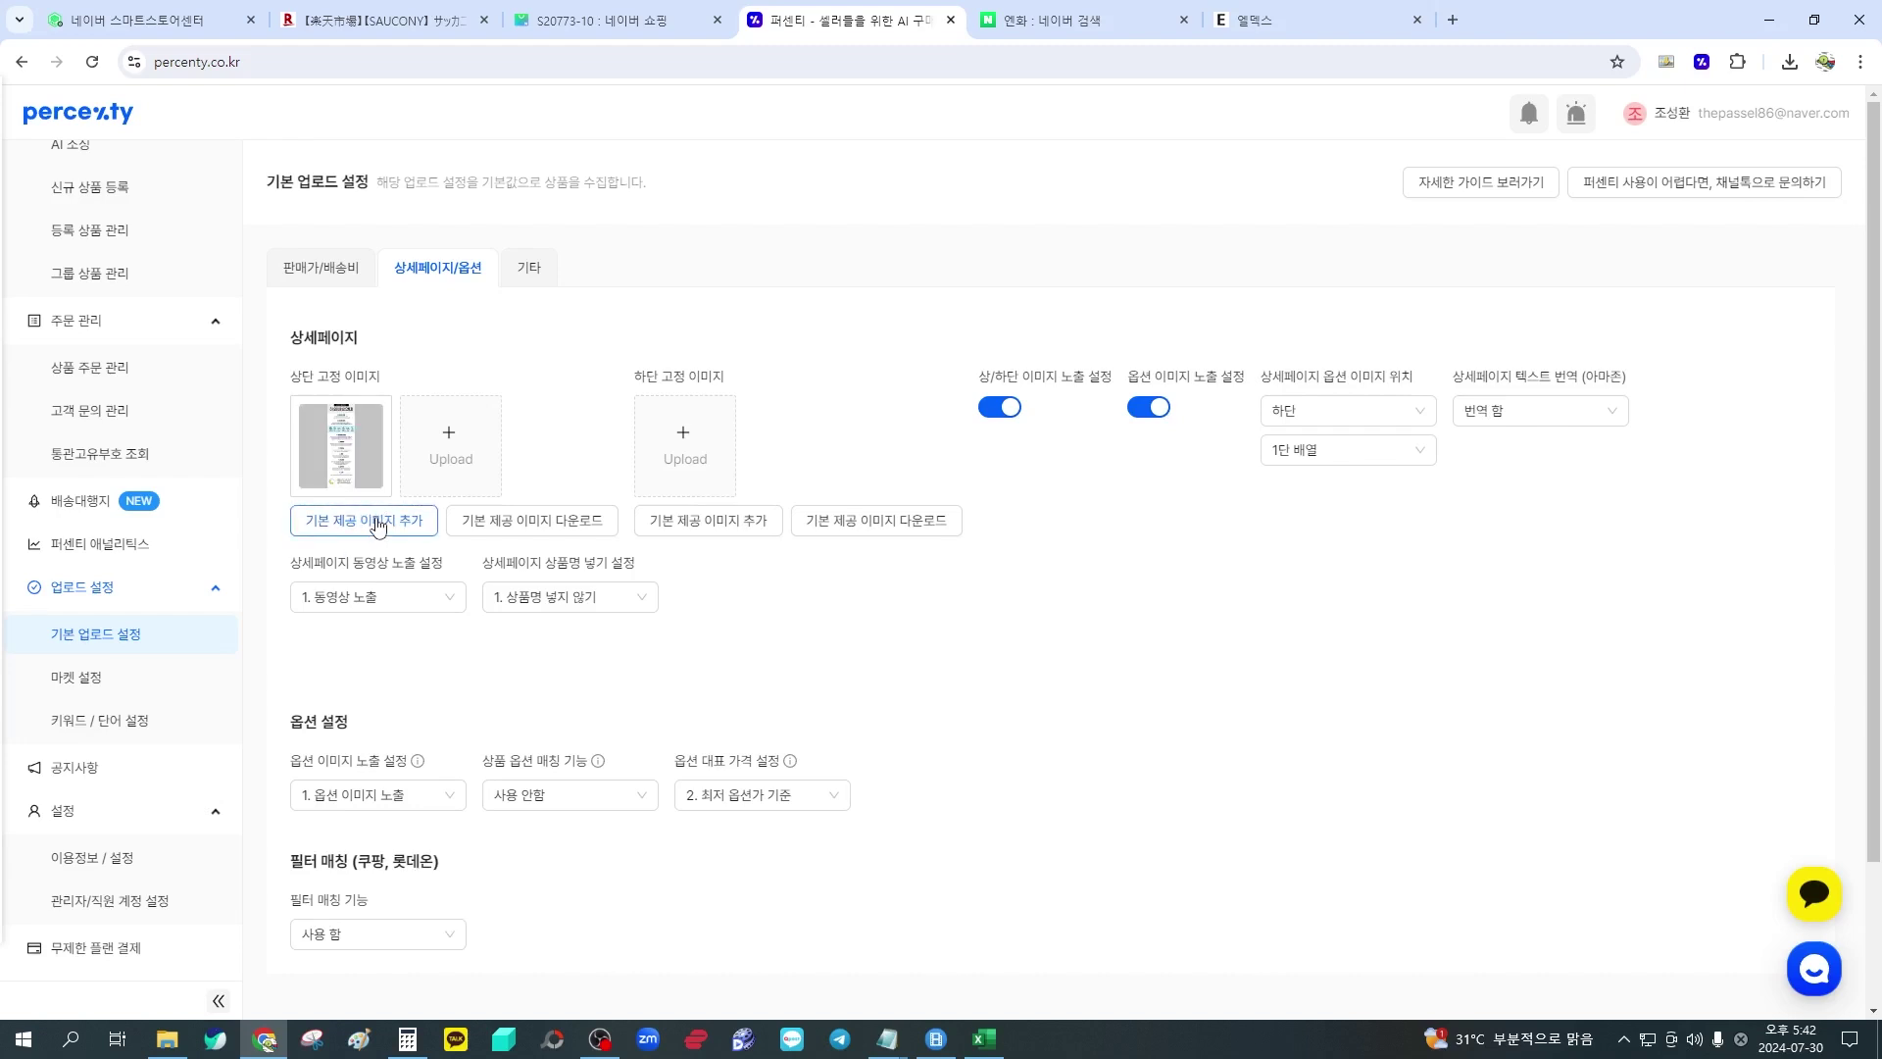
click(528, 267)
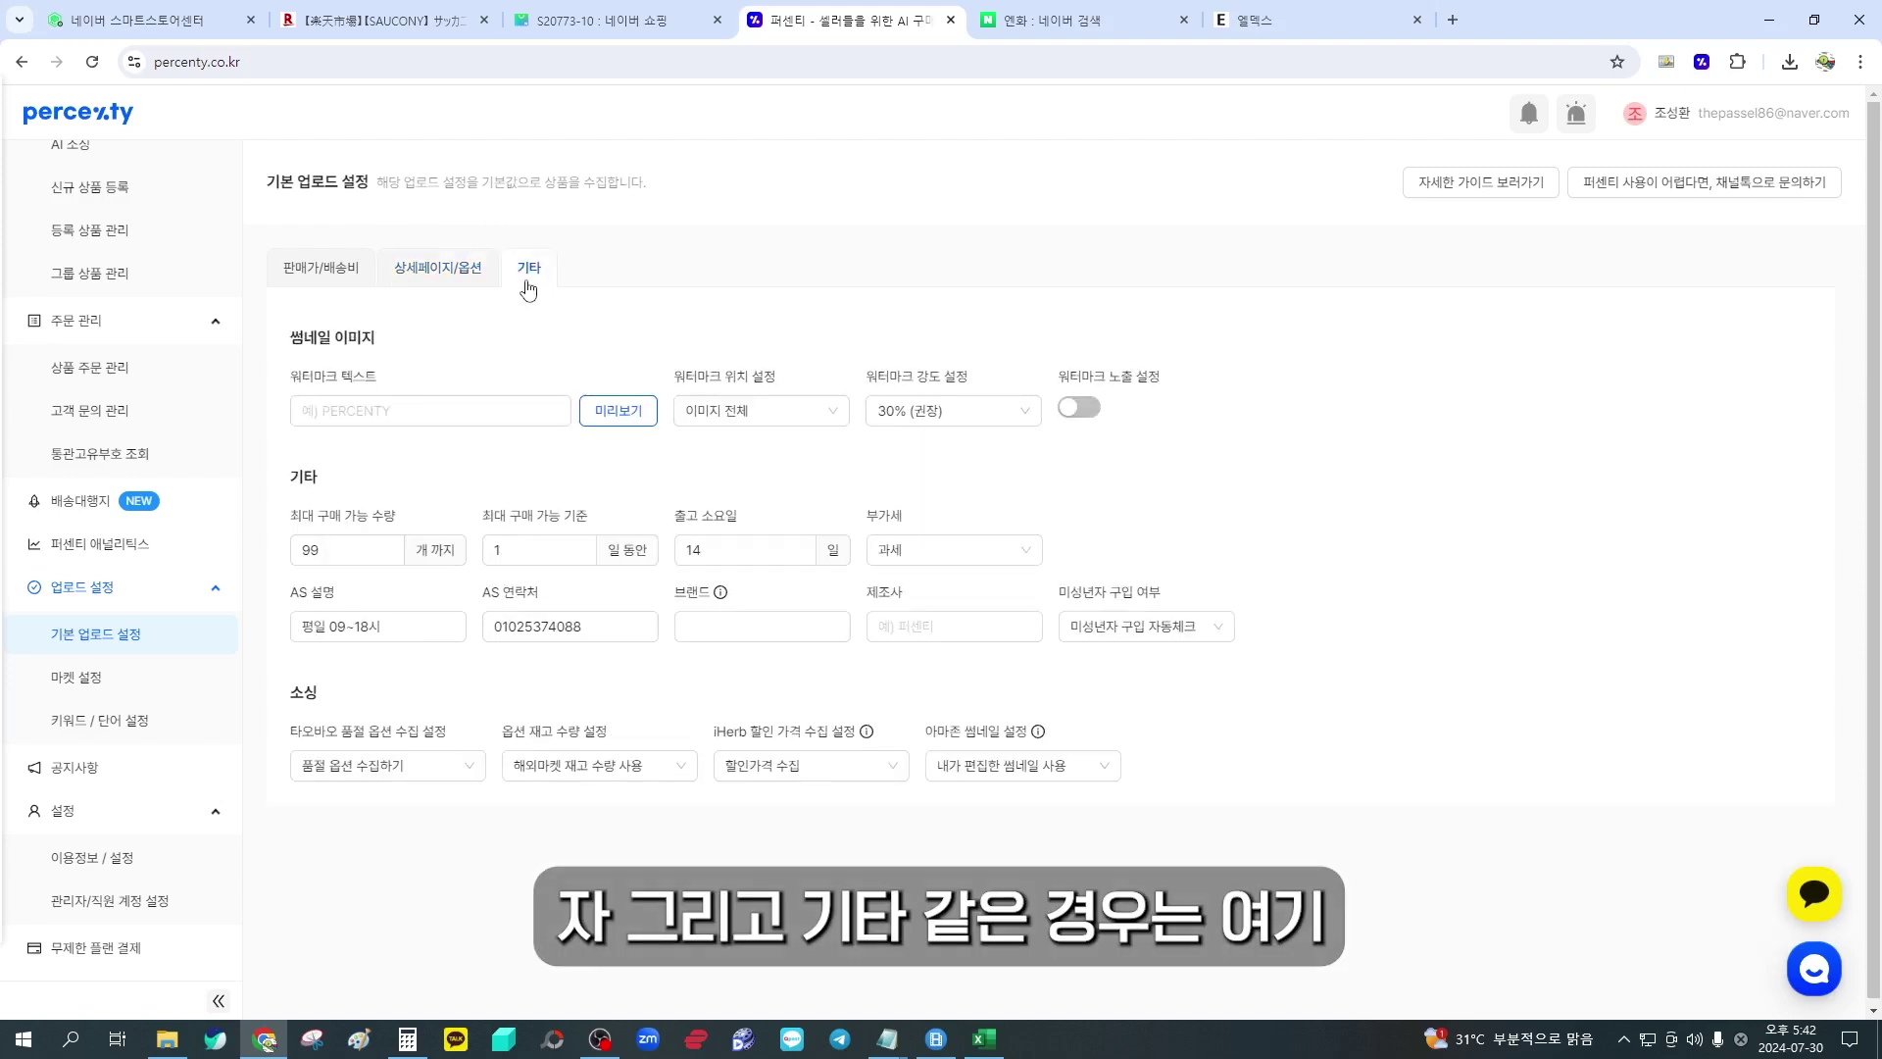
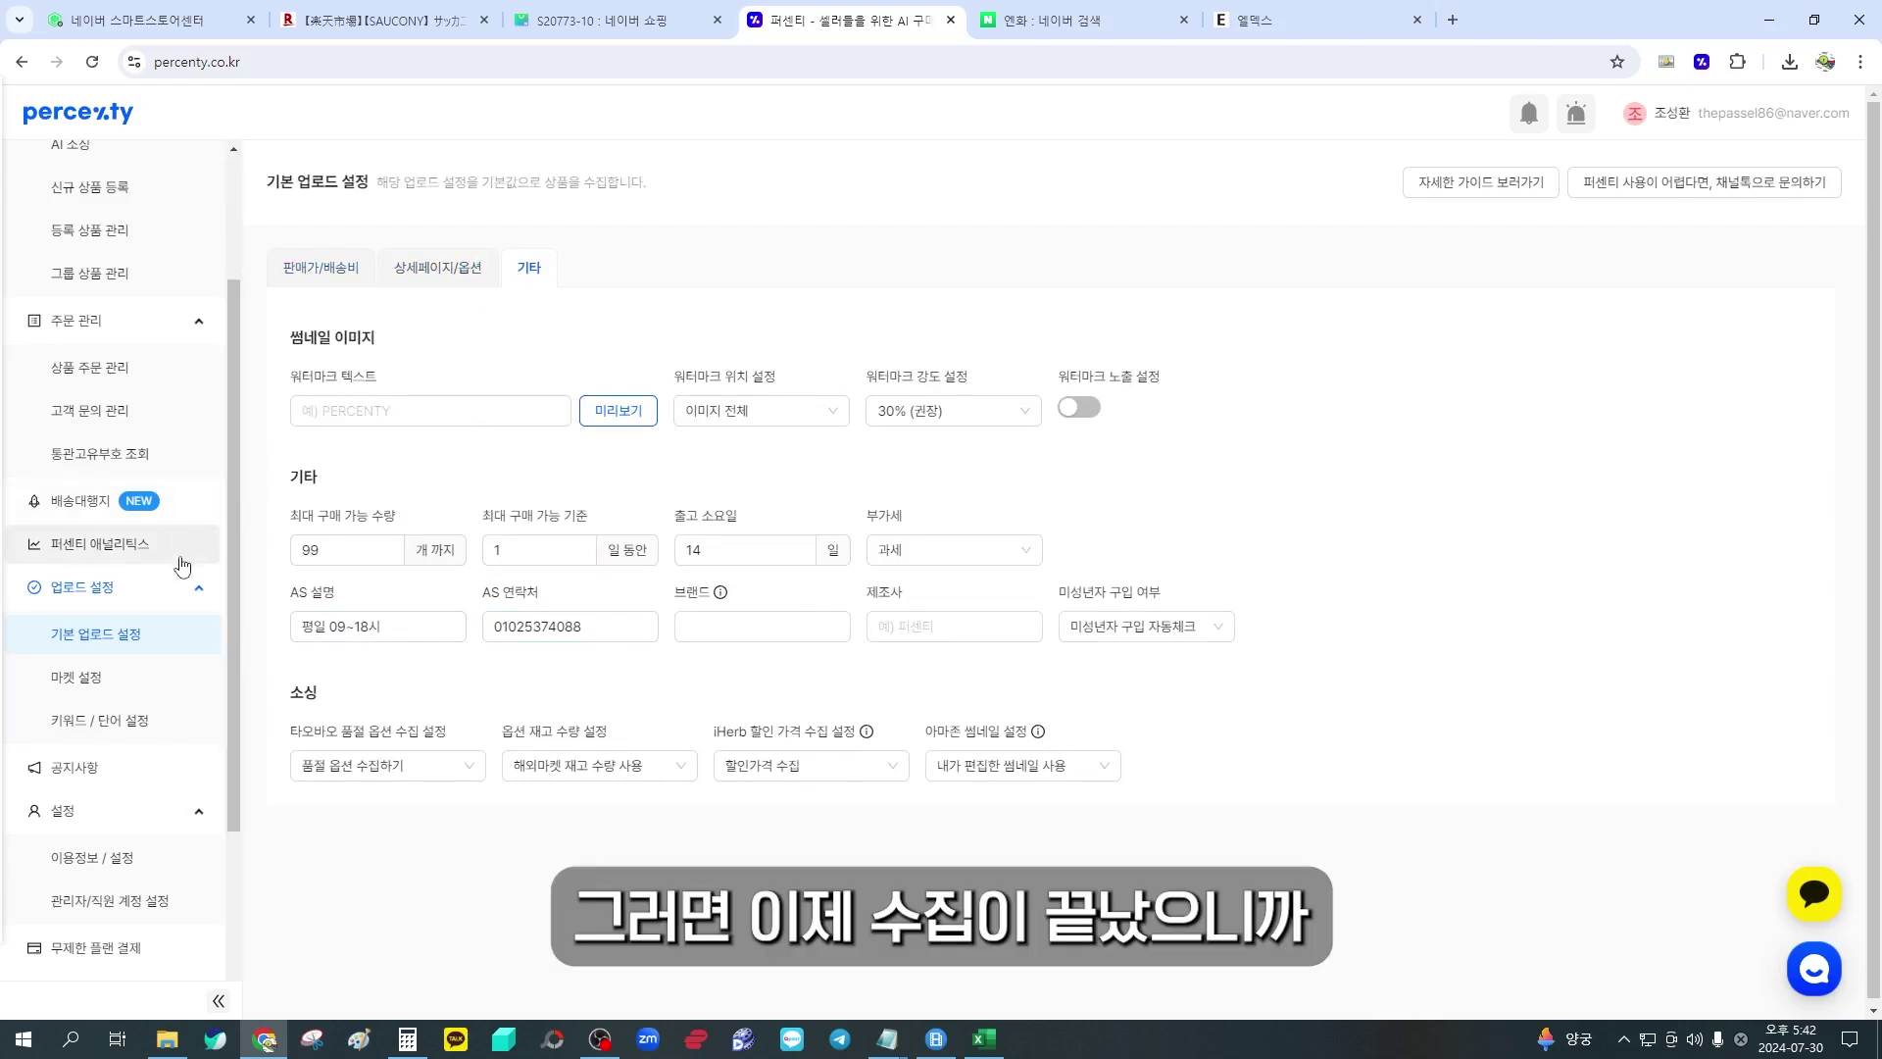
Go to new product registration (신규 상품 등록) and open the collected Saucony S20773-10 product for editing
scroll(181, 561, up, 2)
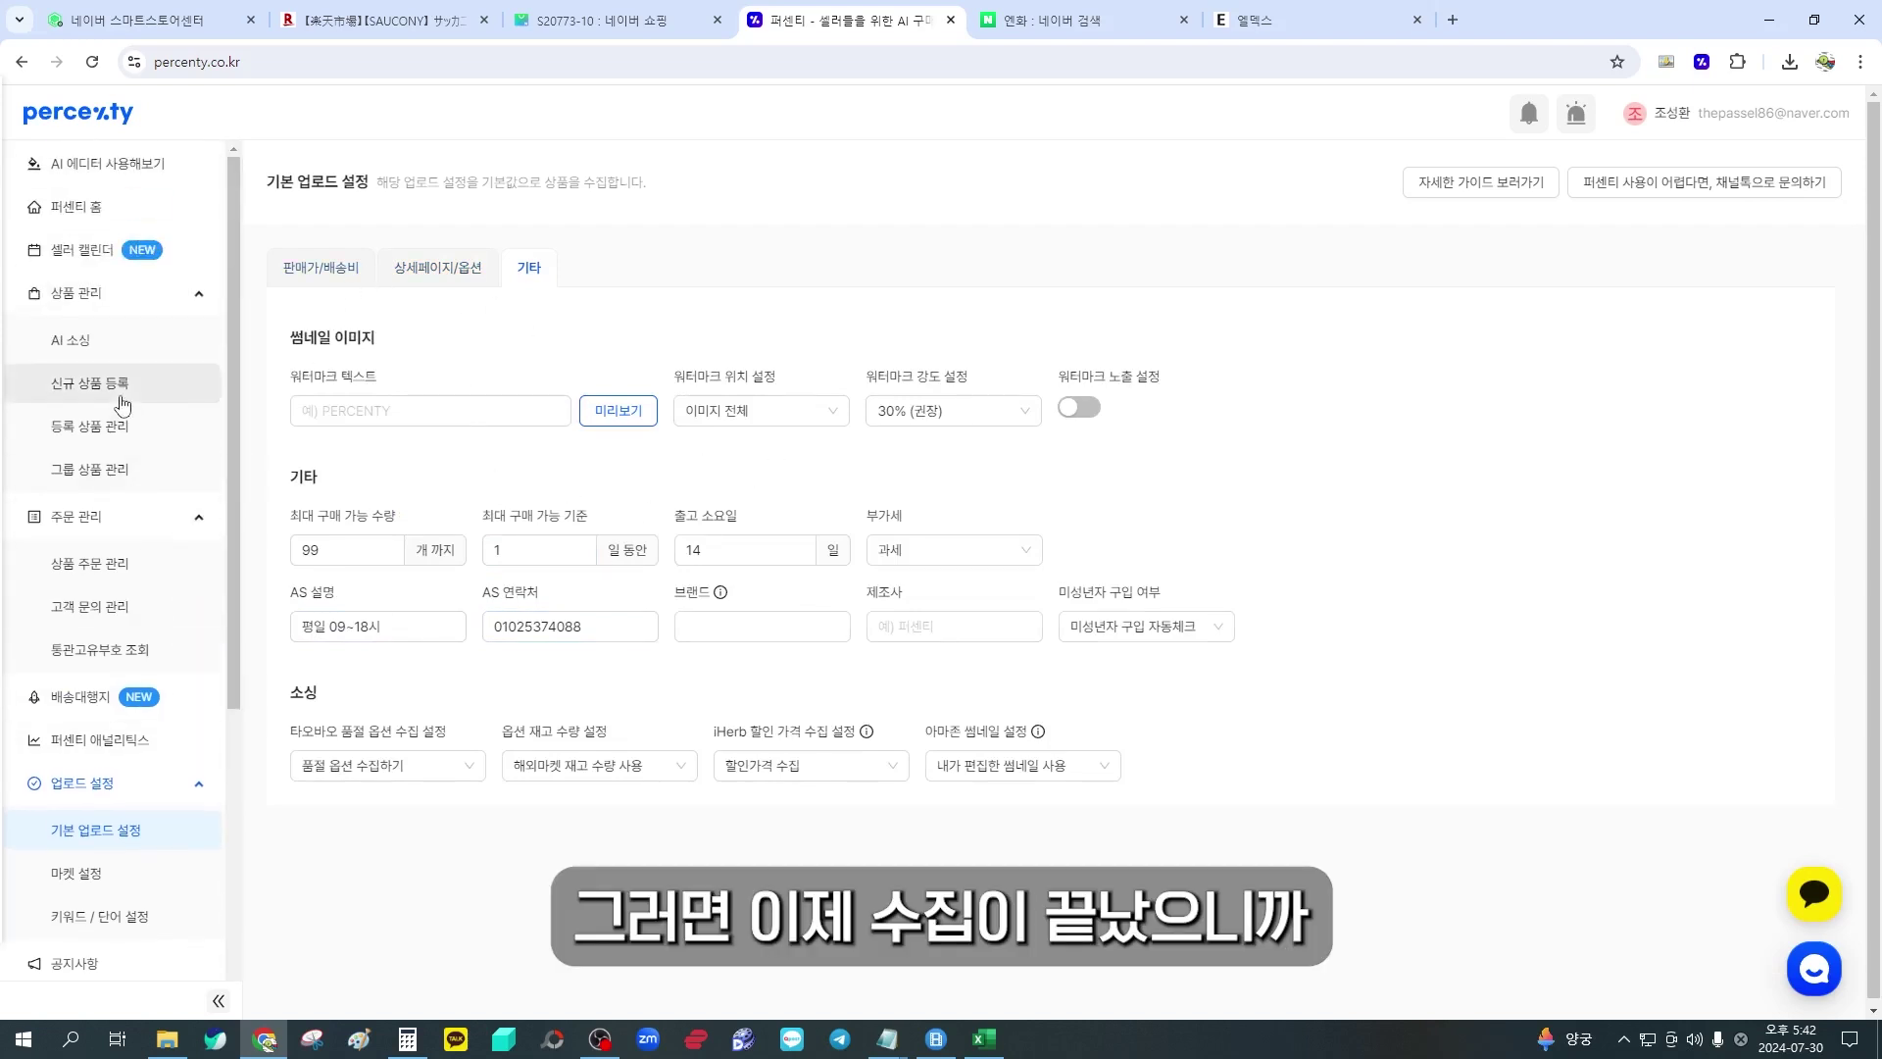
click(119, 397)
scroll(798, 614, down, 2)
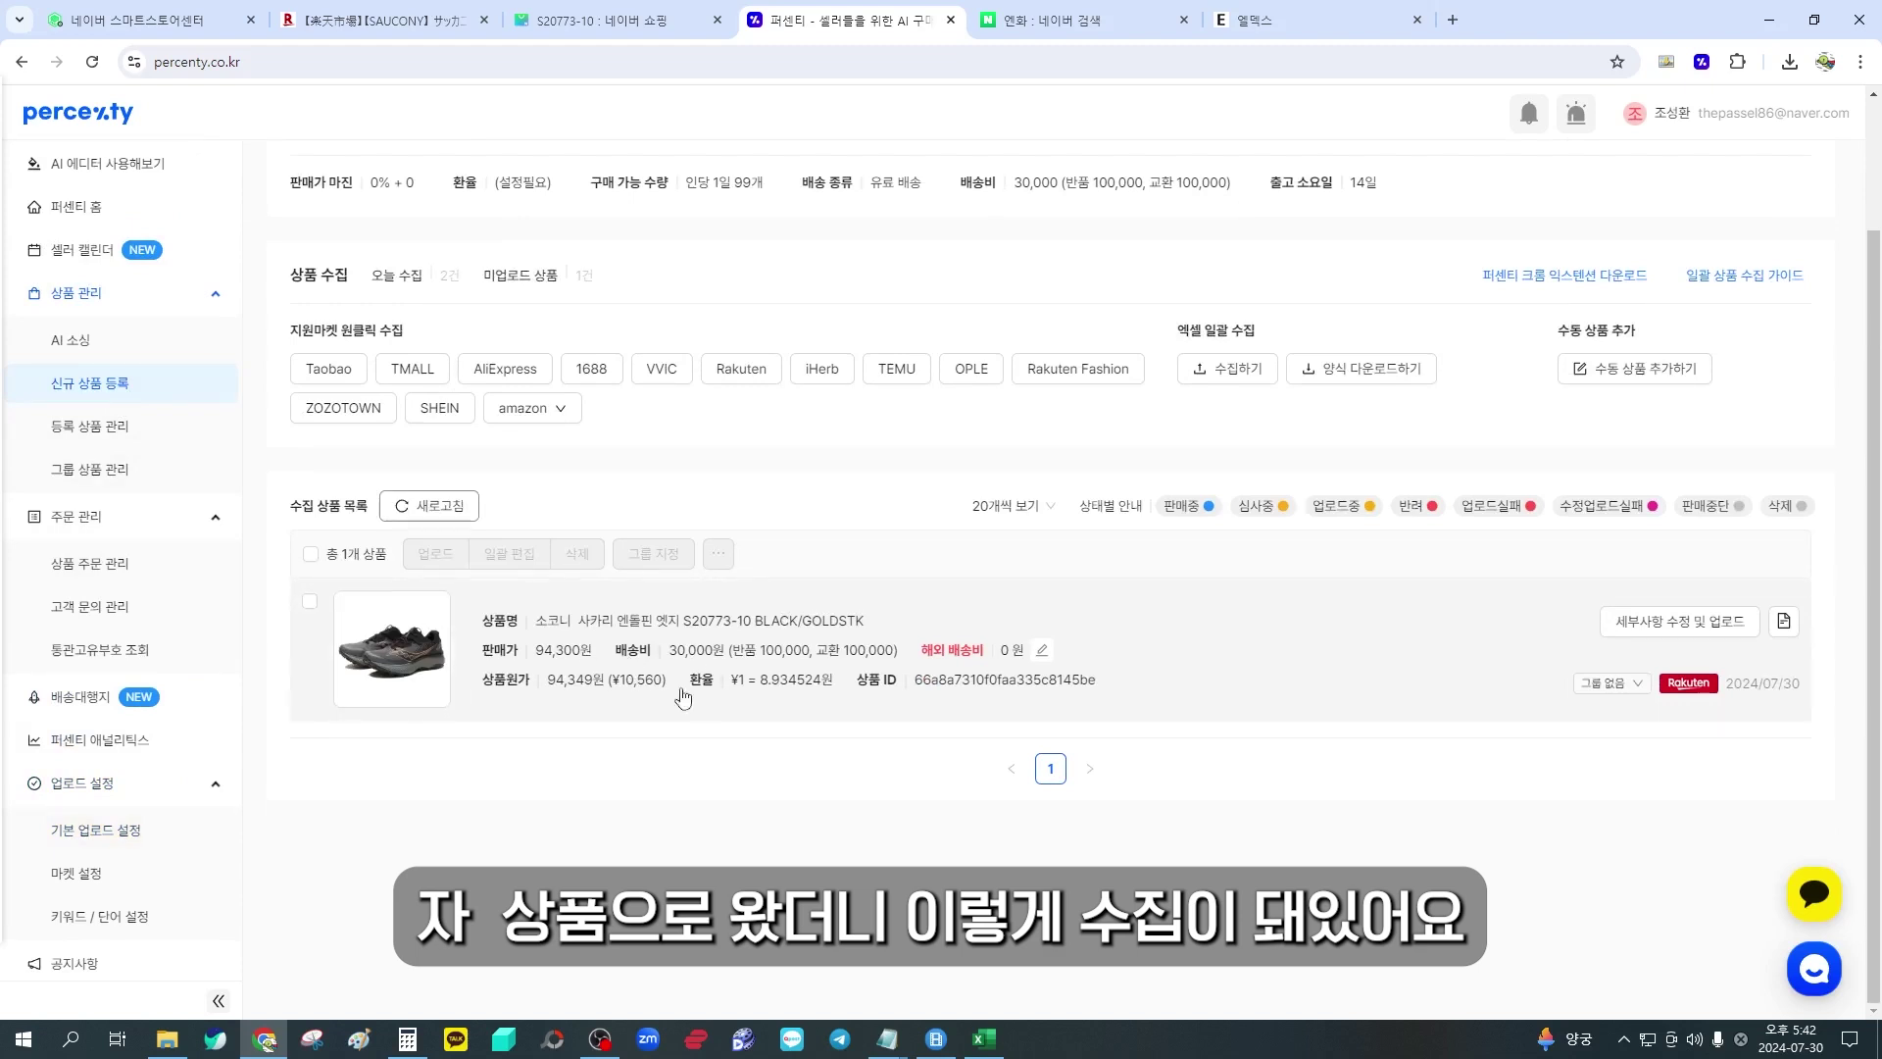
click(685, 621)
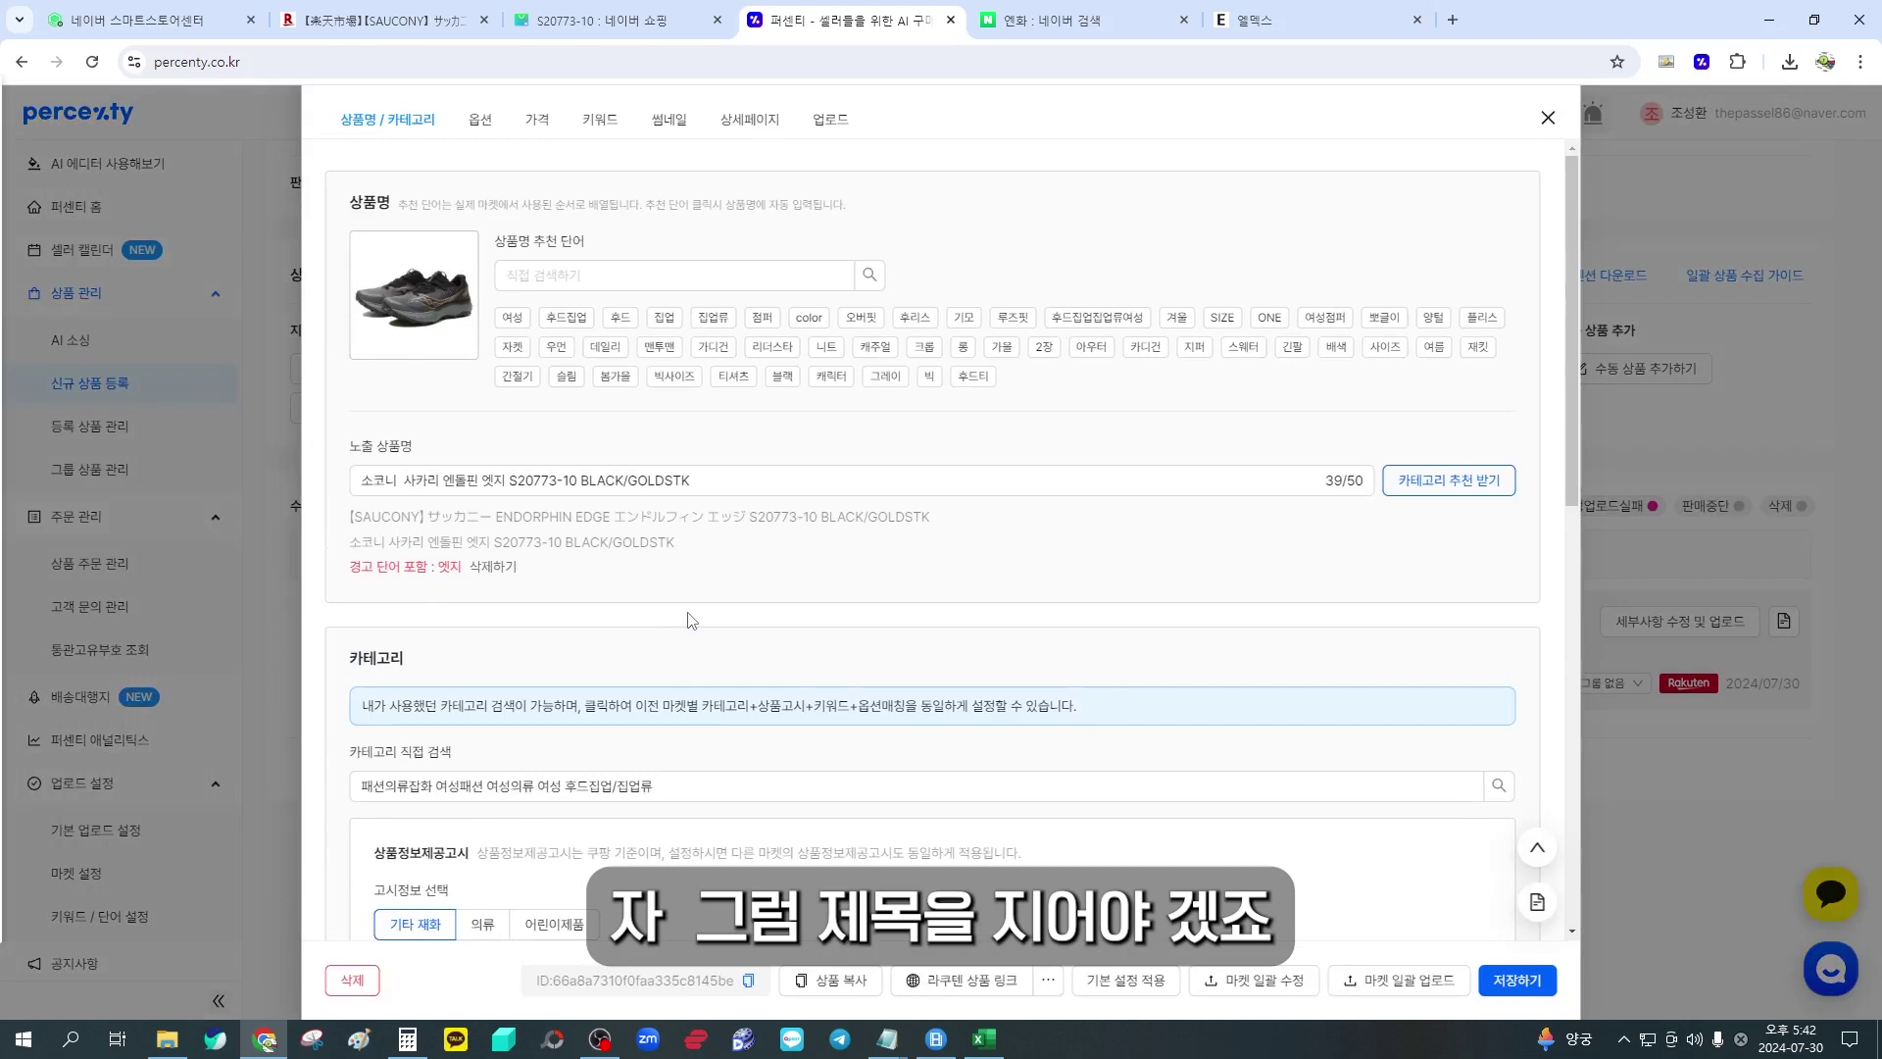
Check the product name of the collected shoe against its Rakuten listing and translate the listing page into Korean
click(781, 481)
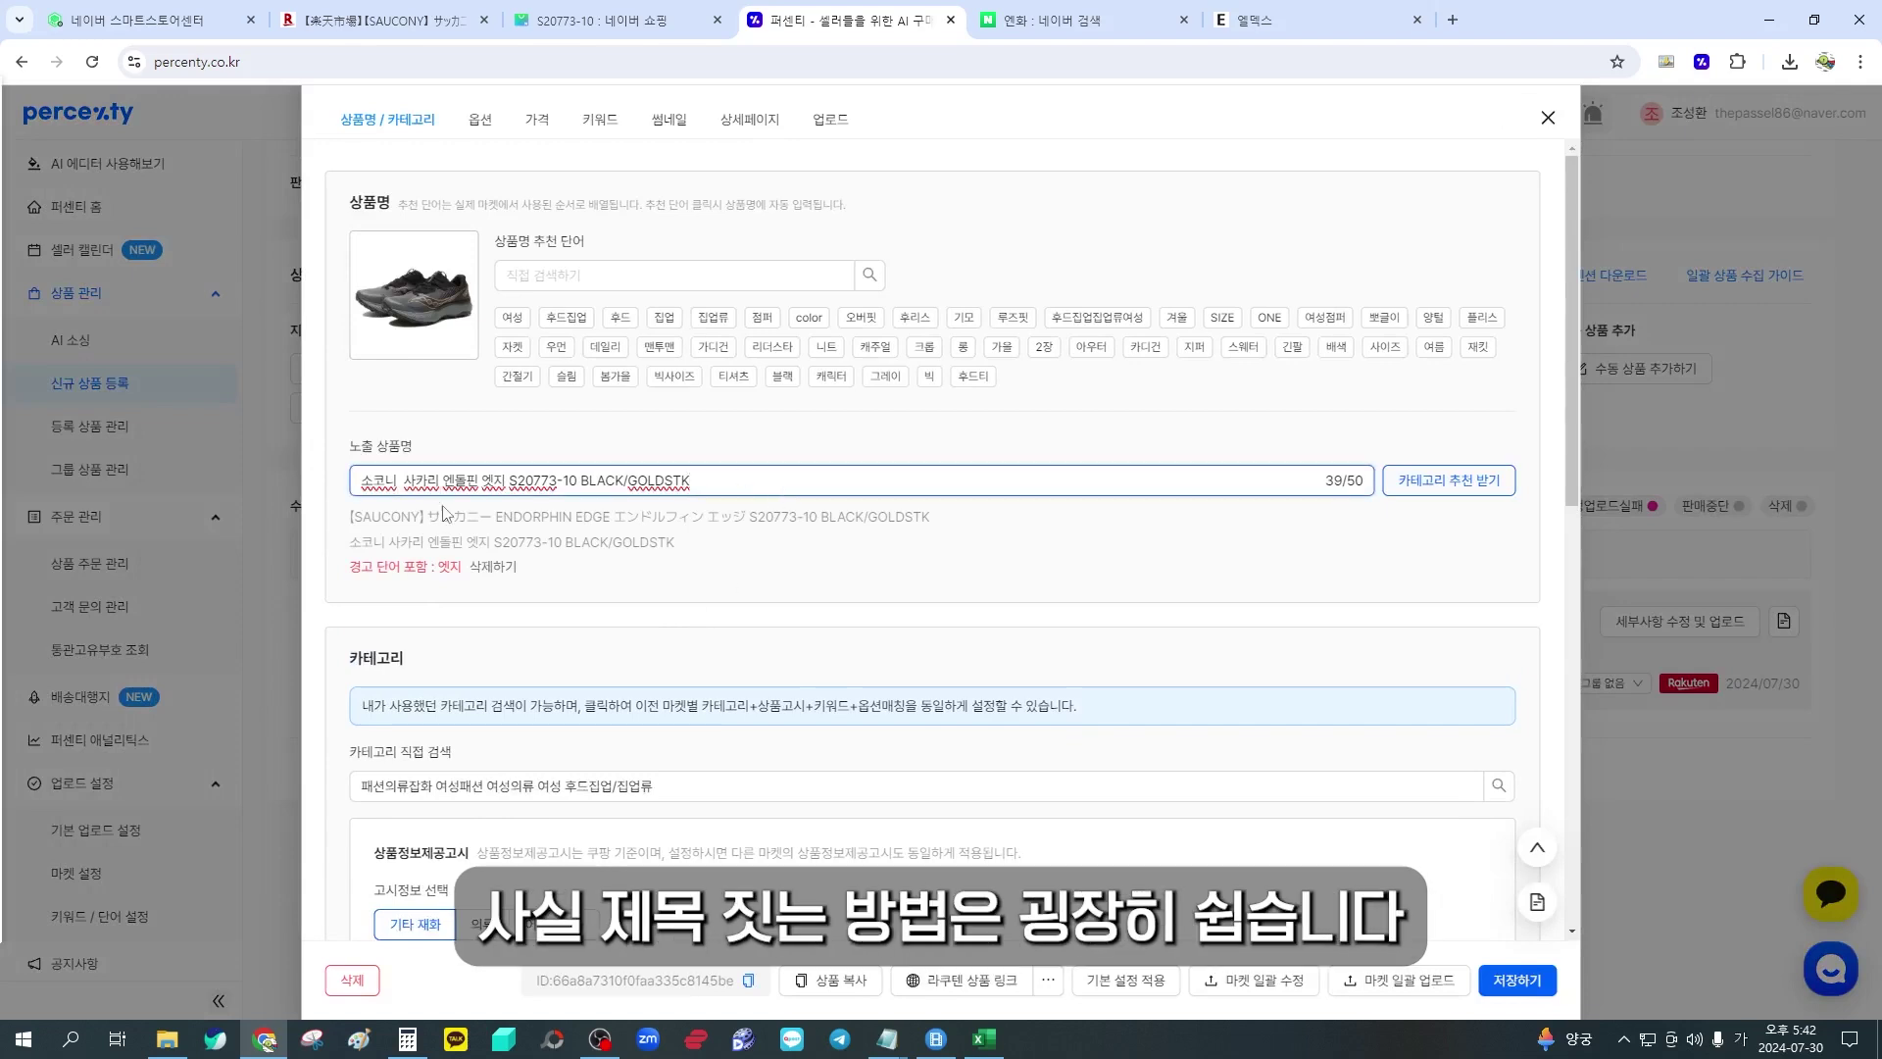
drag(508, 480, 579, 476)
click(382, 20)
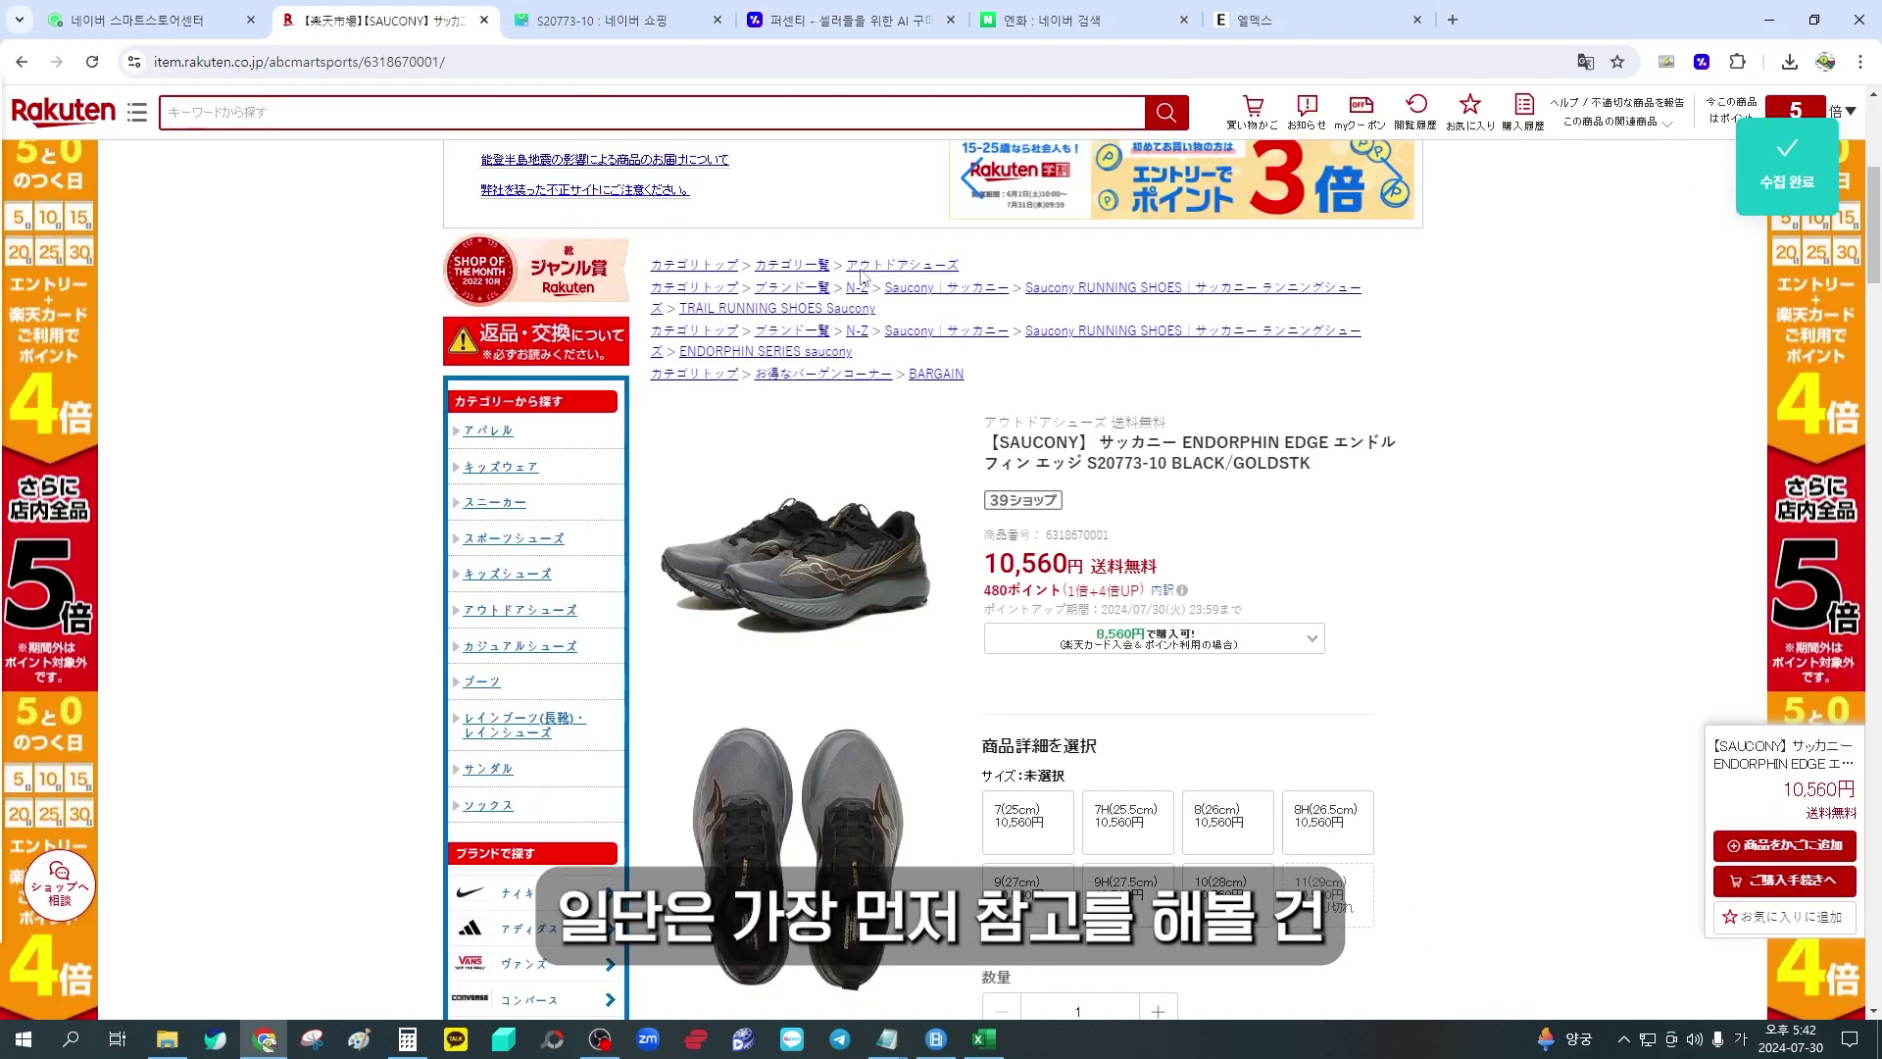
right_click(1326, 375)
click(1402, 722)
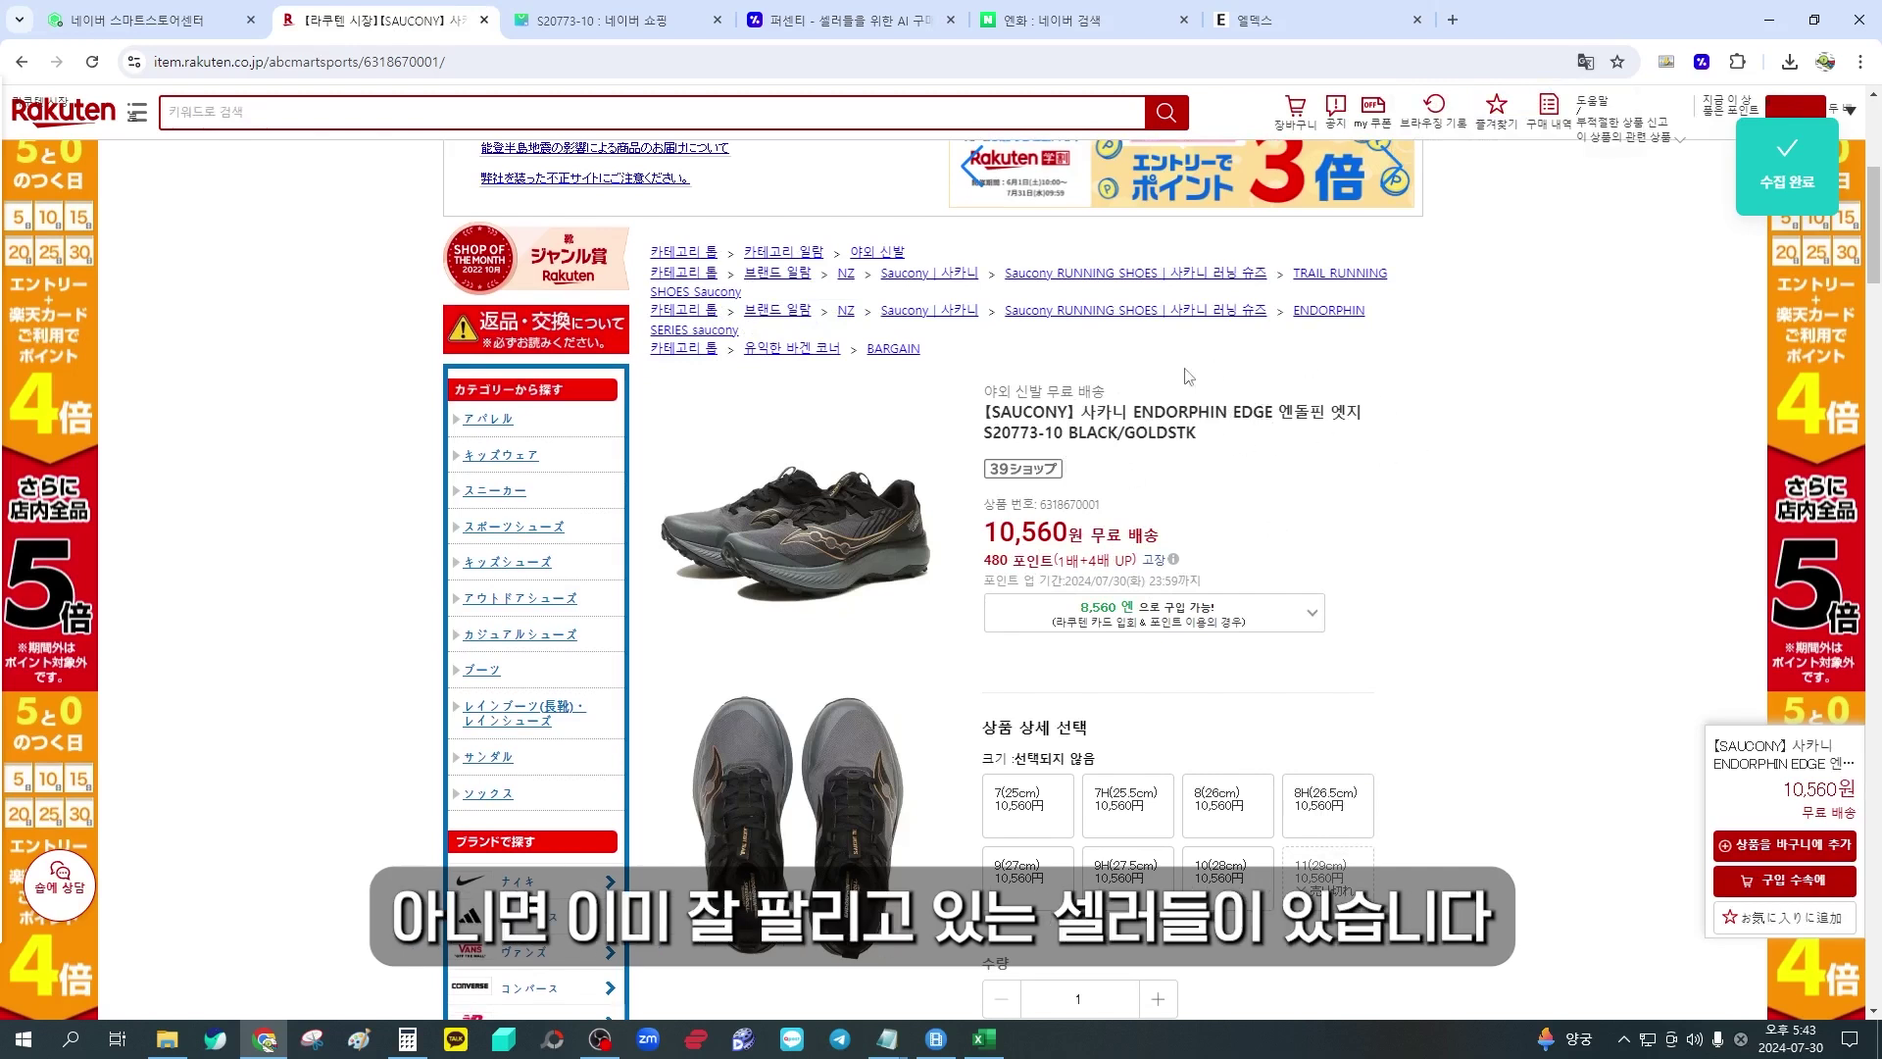
Replace the display product name (노출 상품명) with the Naver seller's title 써코니 엔돌핀 엣지 트레일 런닝화 S20773-10
click(564, 15)
scroll(784, 589, down, 1)
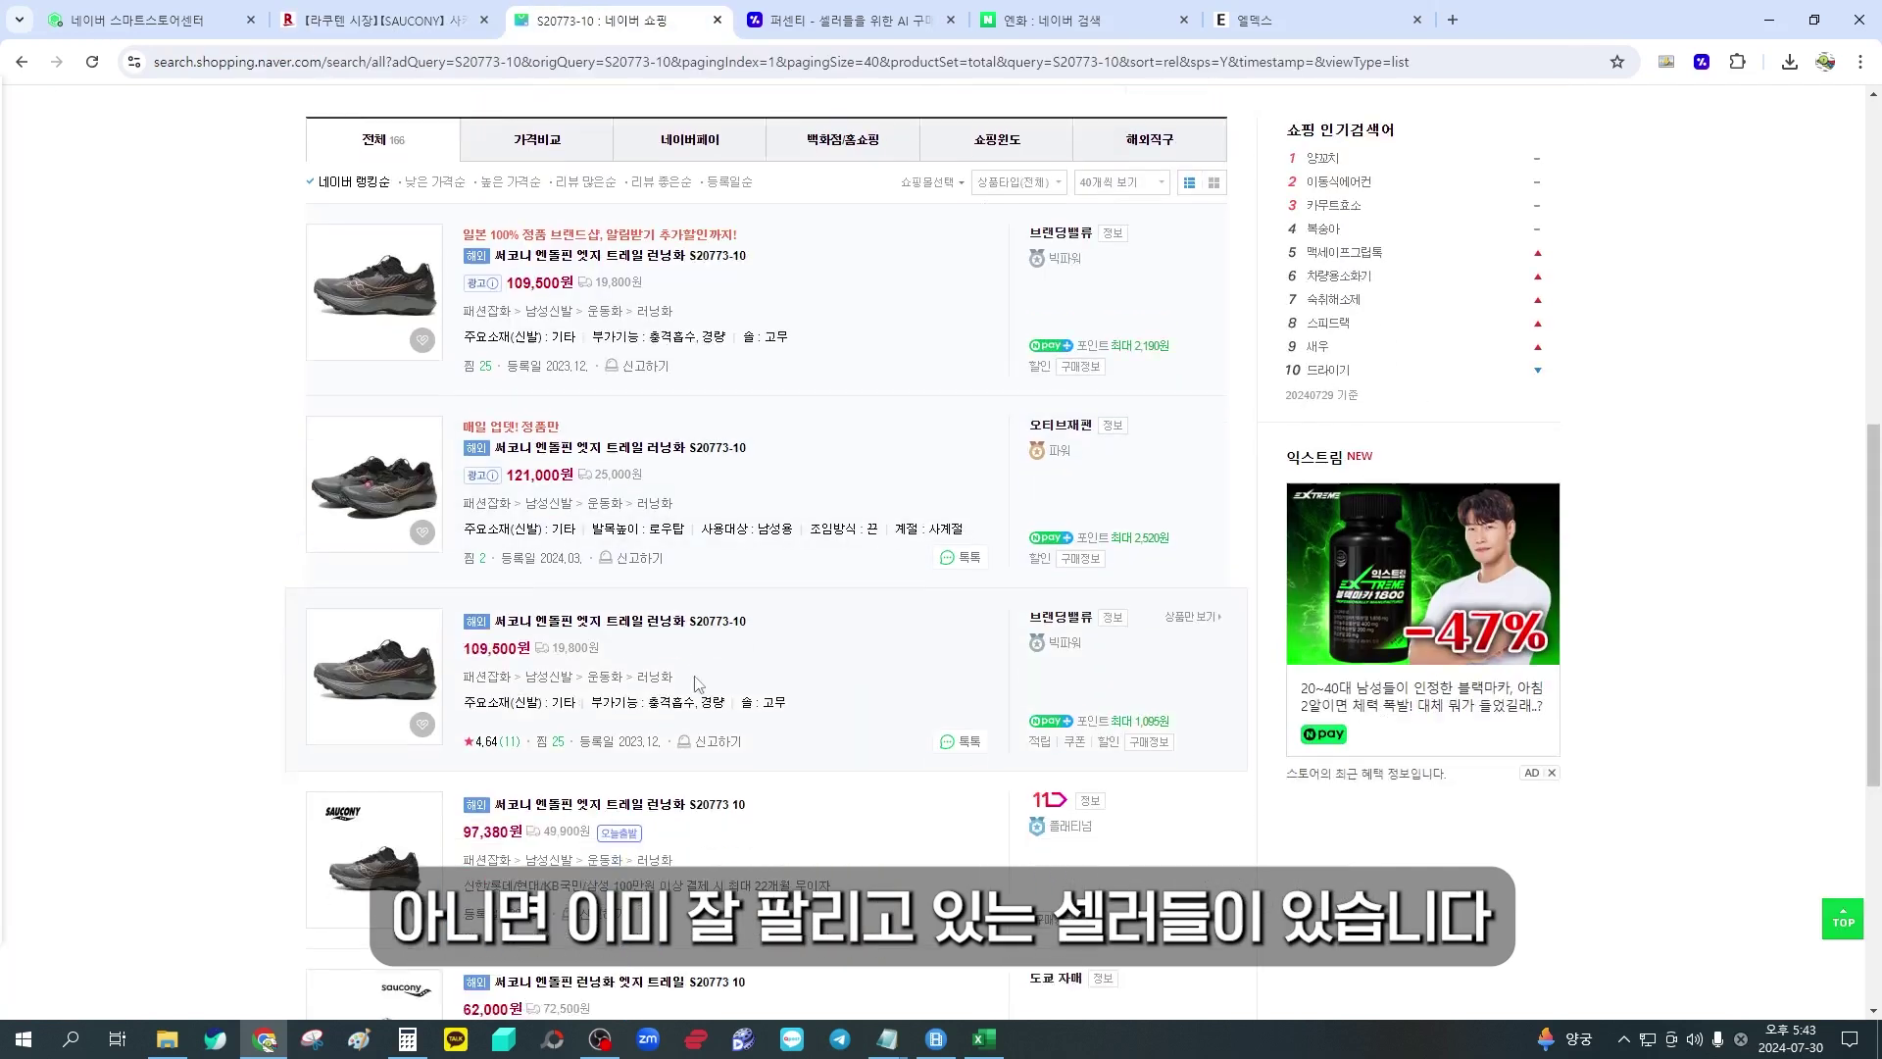
drag(797, 584, 492, 578)
key(ctrl+c)
click(838, 20)
key(ctrl+v)
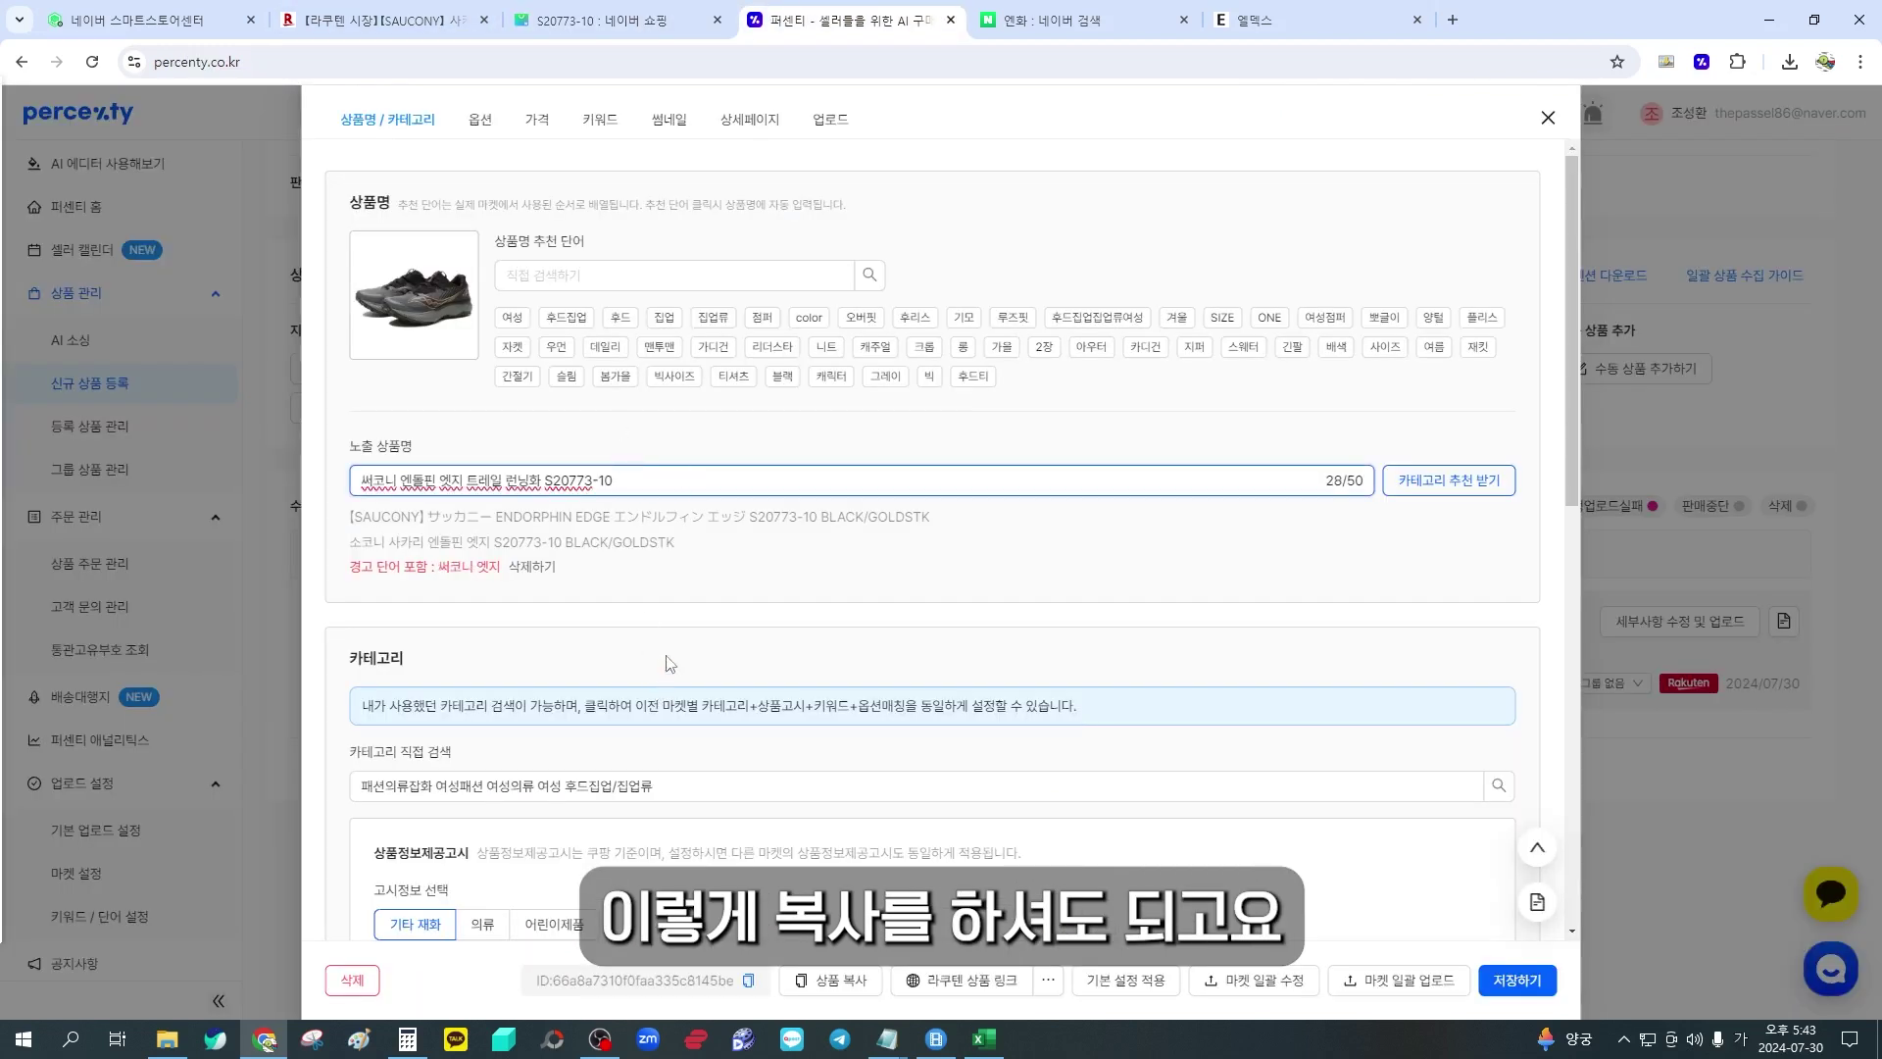
click(672, 651)
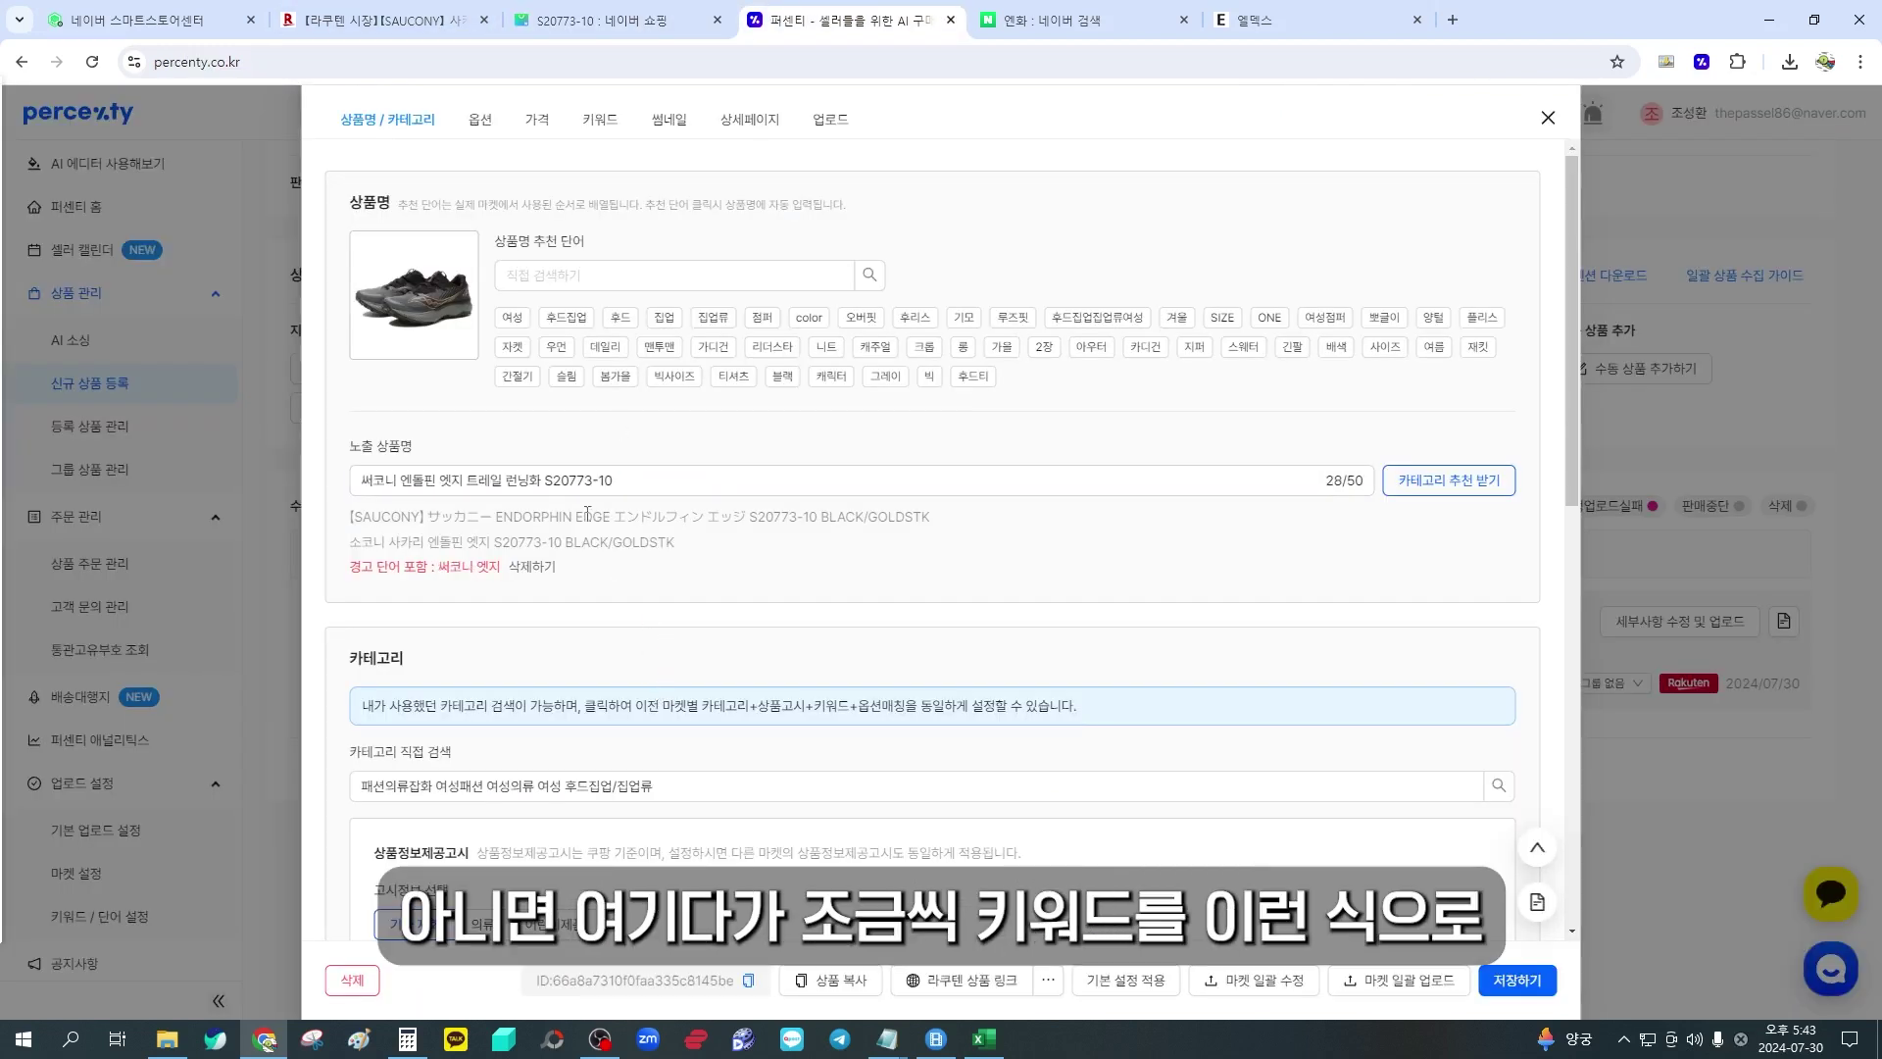
Insert the keywords 남성 조깅화 마라톤화 before 런닝화 in the display product name
click(505, 482)
text(남성)
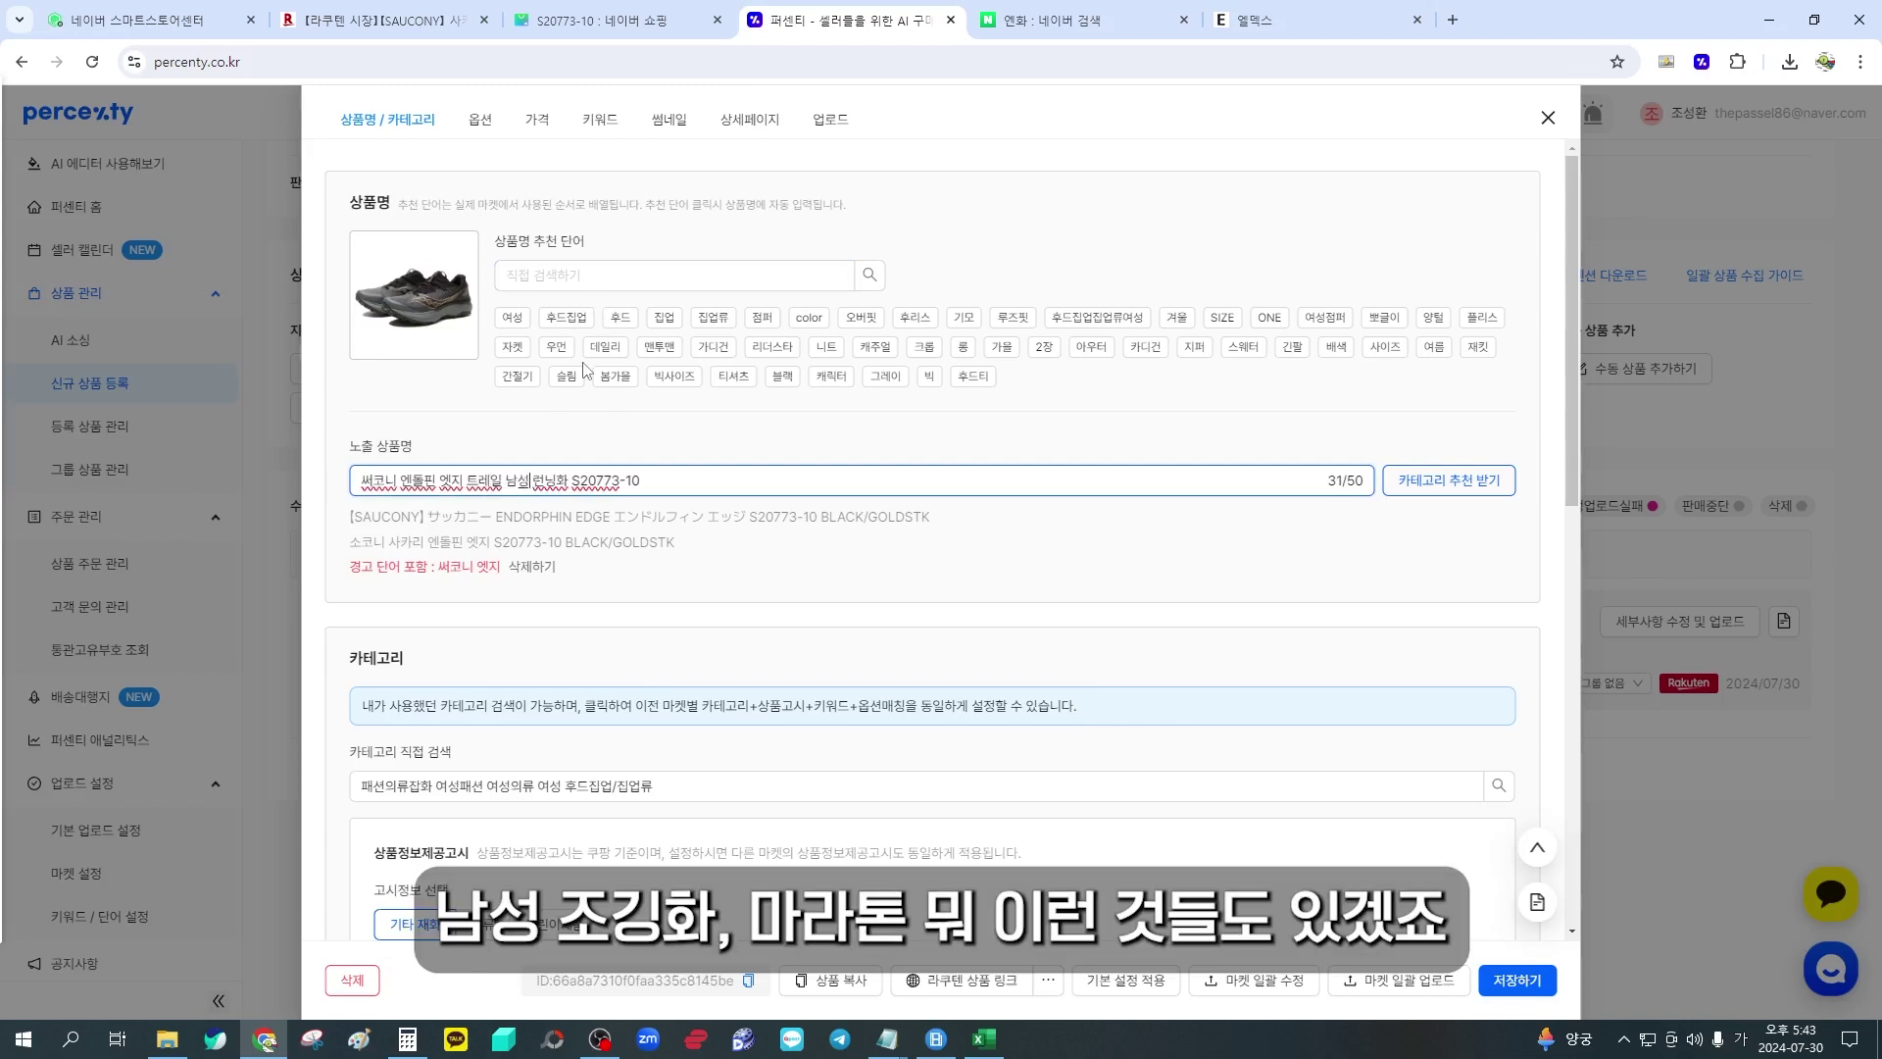
text( 조깅화 마라톤화)
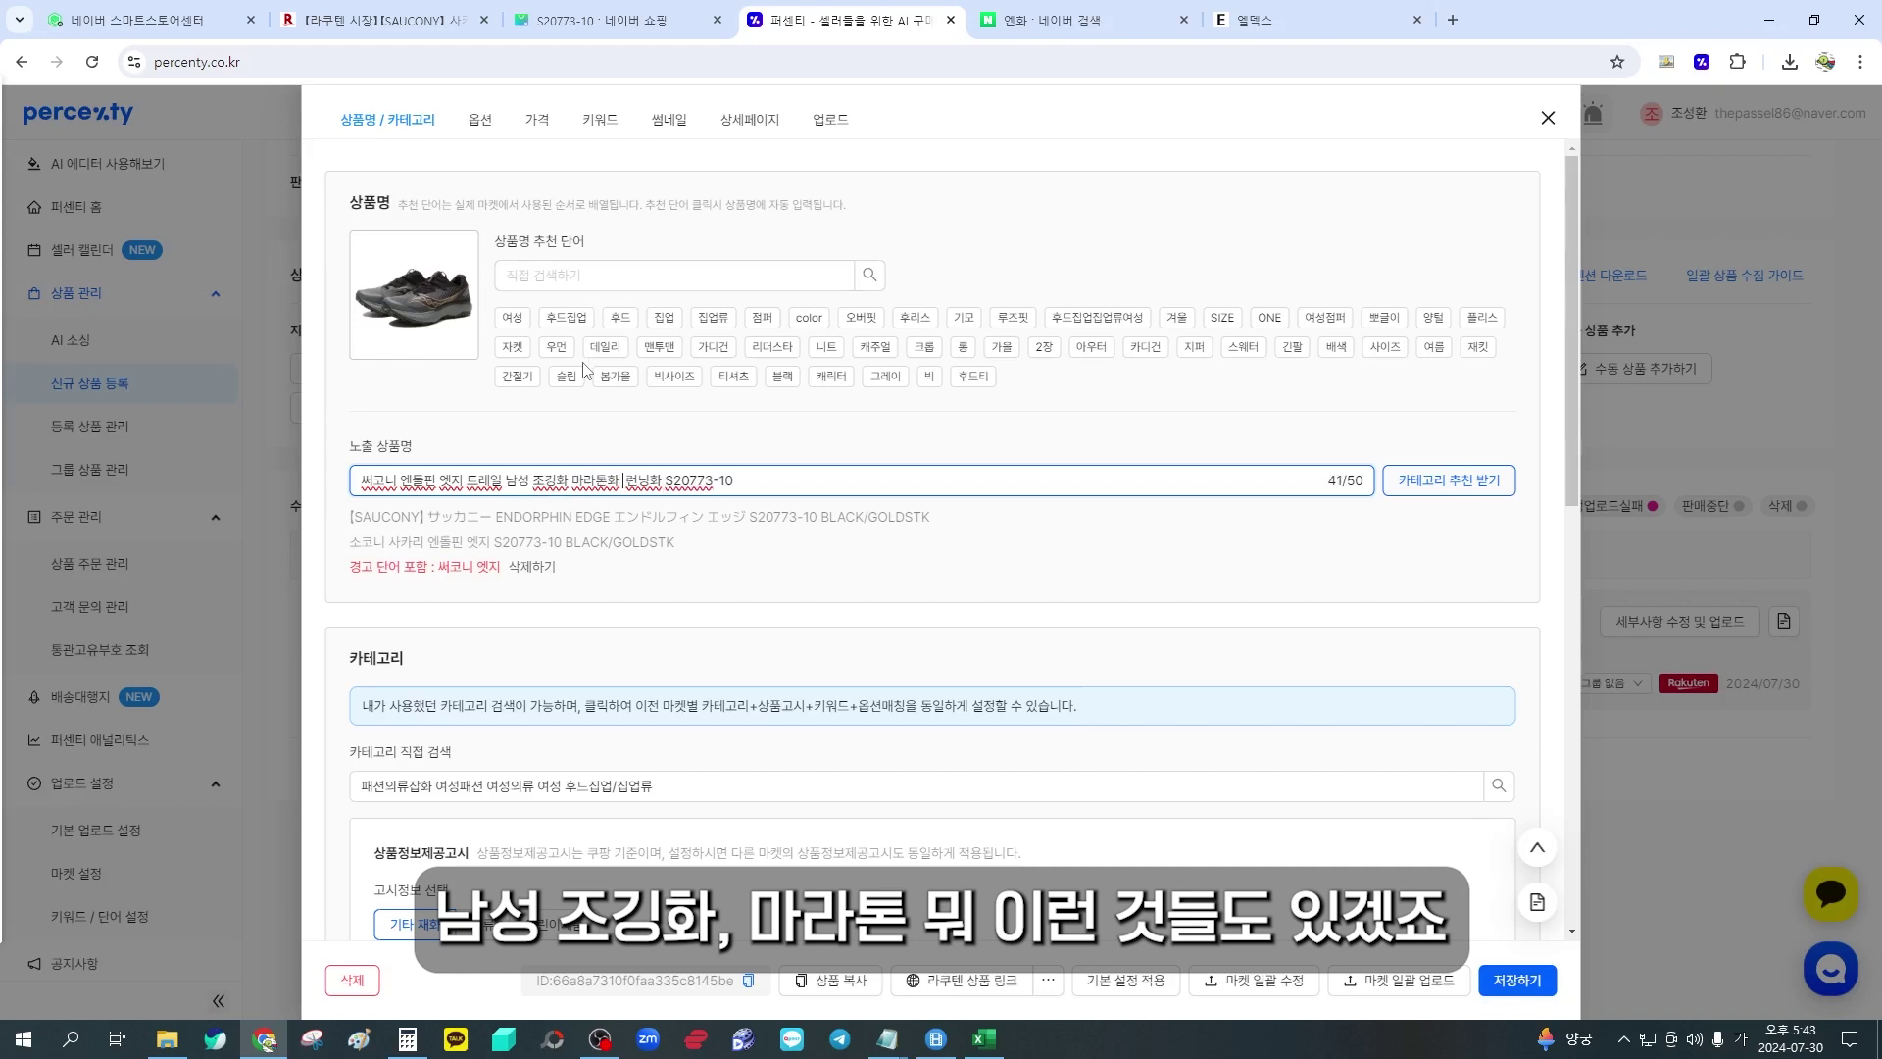
key(BackSpace)
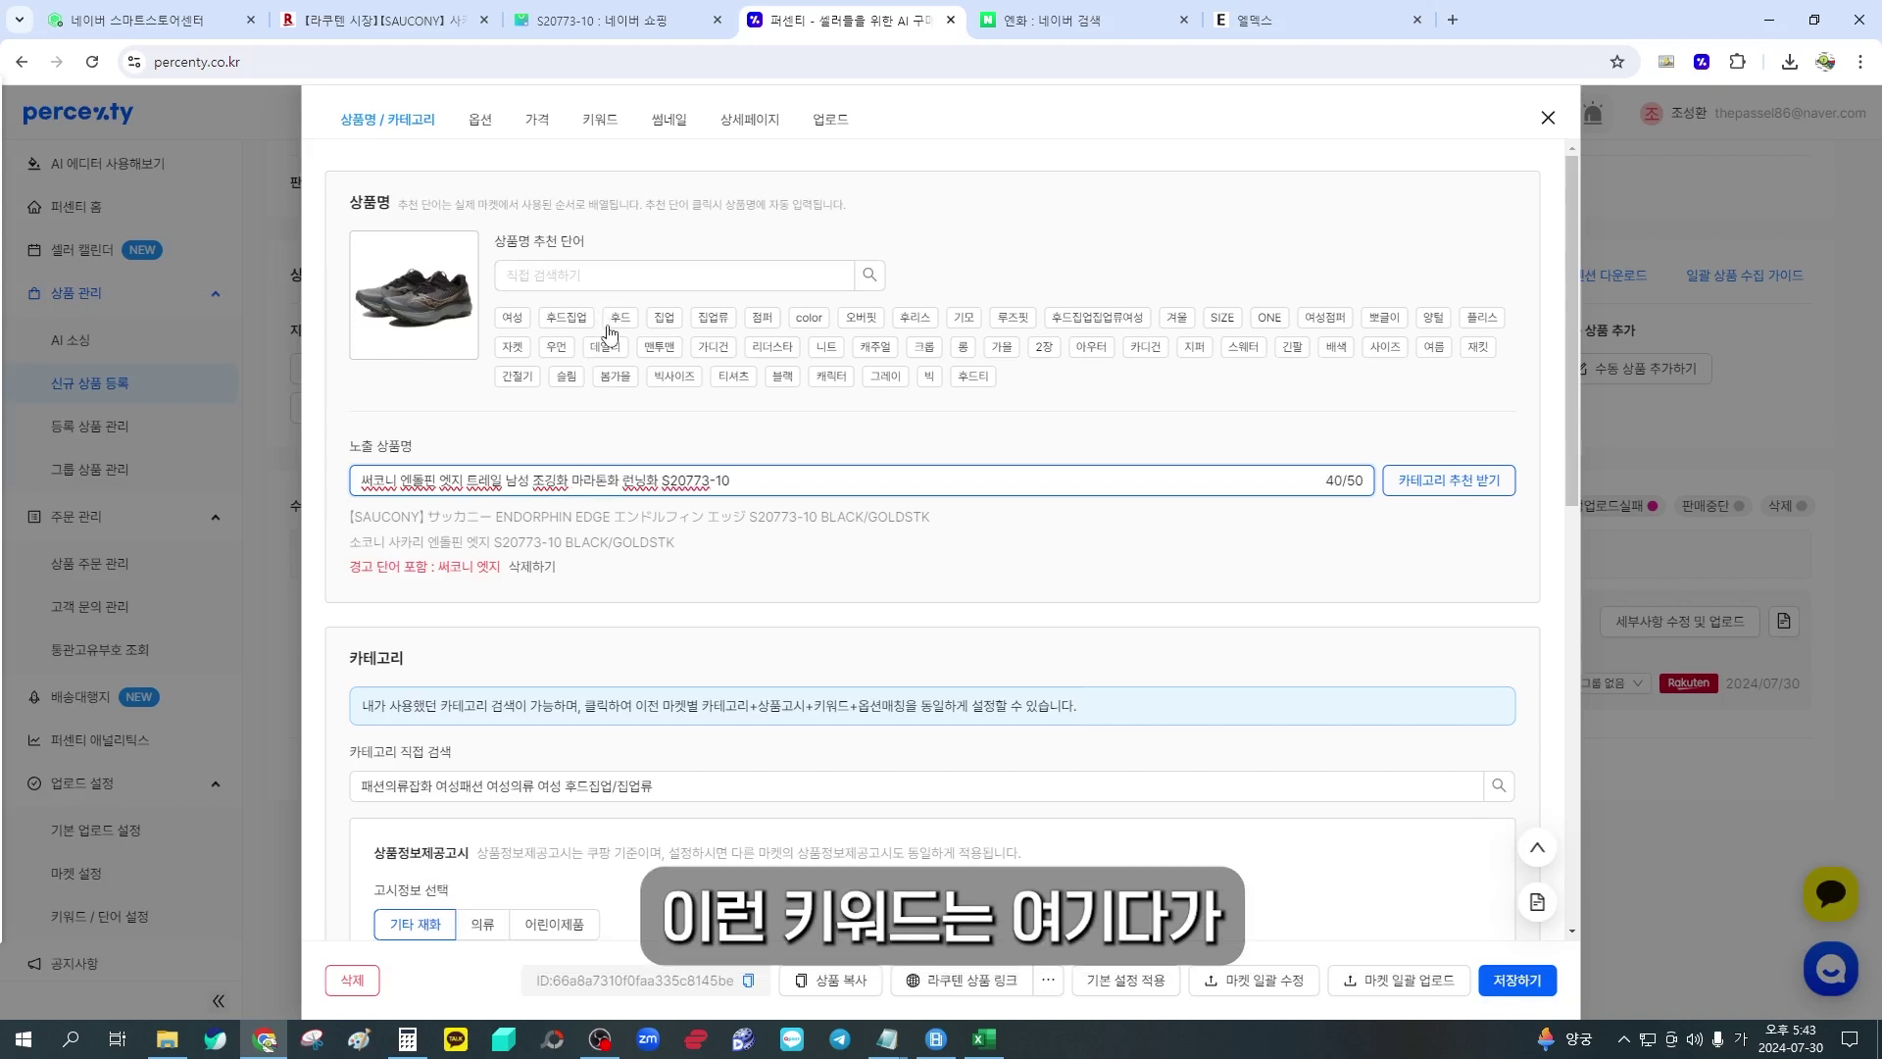
Search the recommended title words for 런닝화 and compare the product name with the Rakuten listing's title
click(627, 279)
text(런닝화)
key(Return)
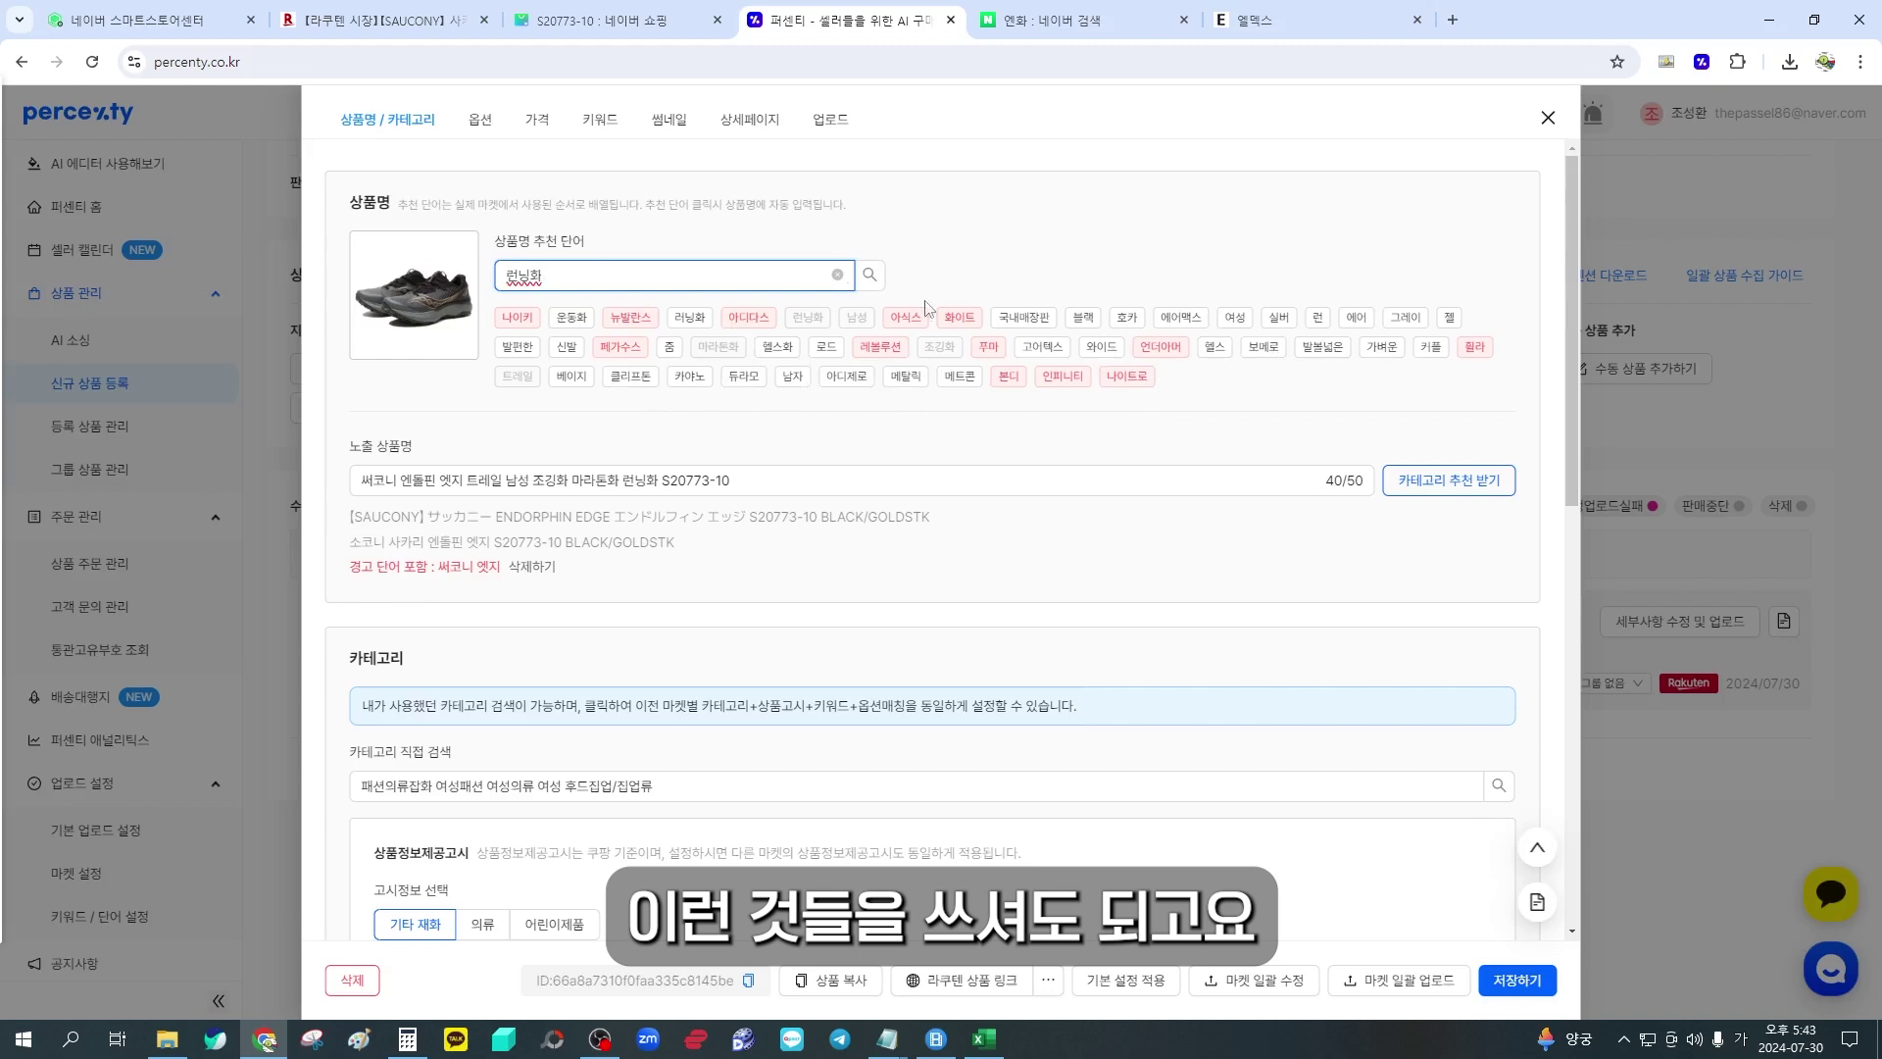
scroll(669, 459, down, 1)
click(668, 386)
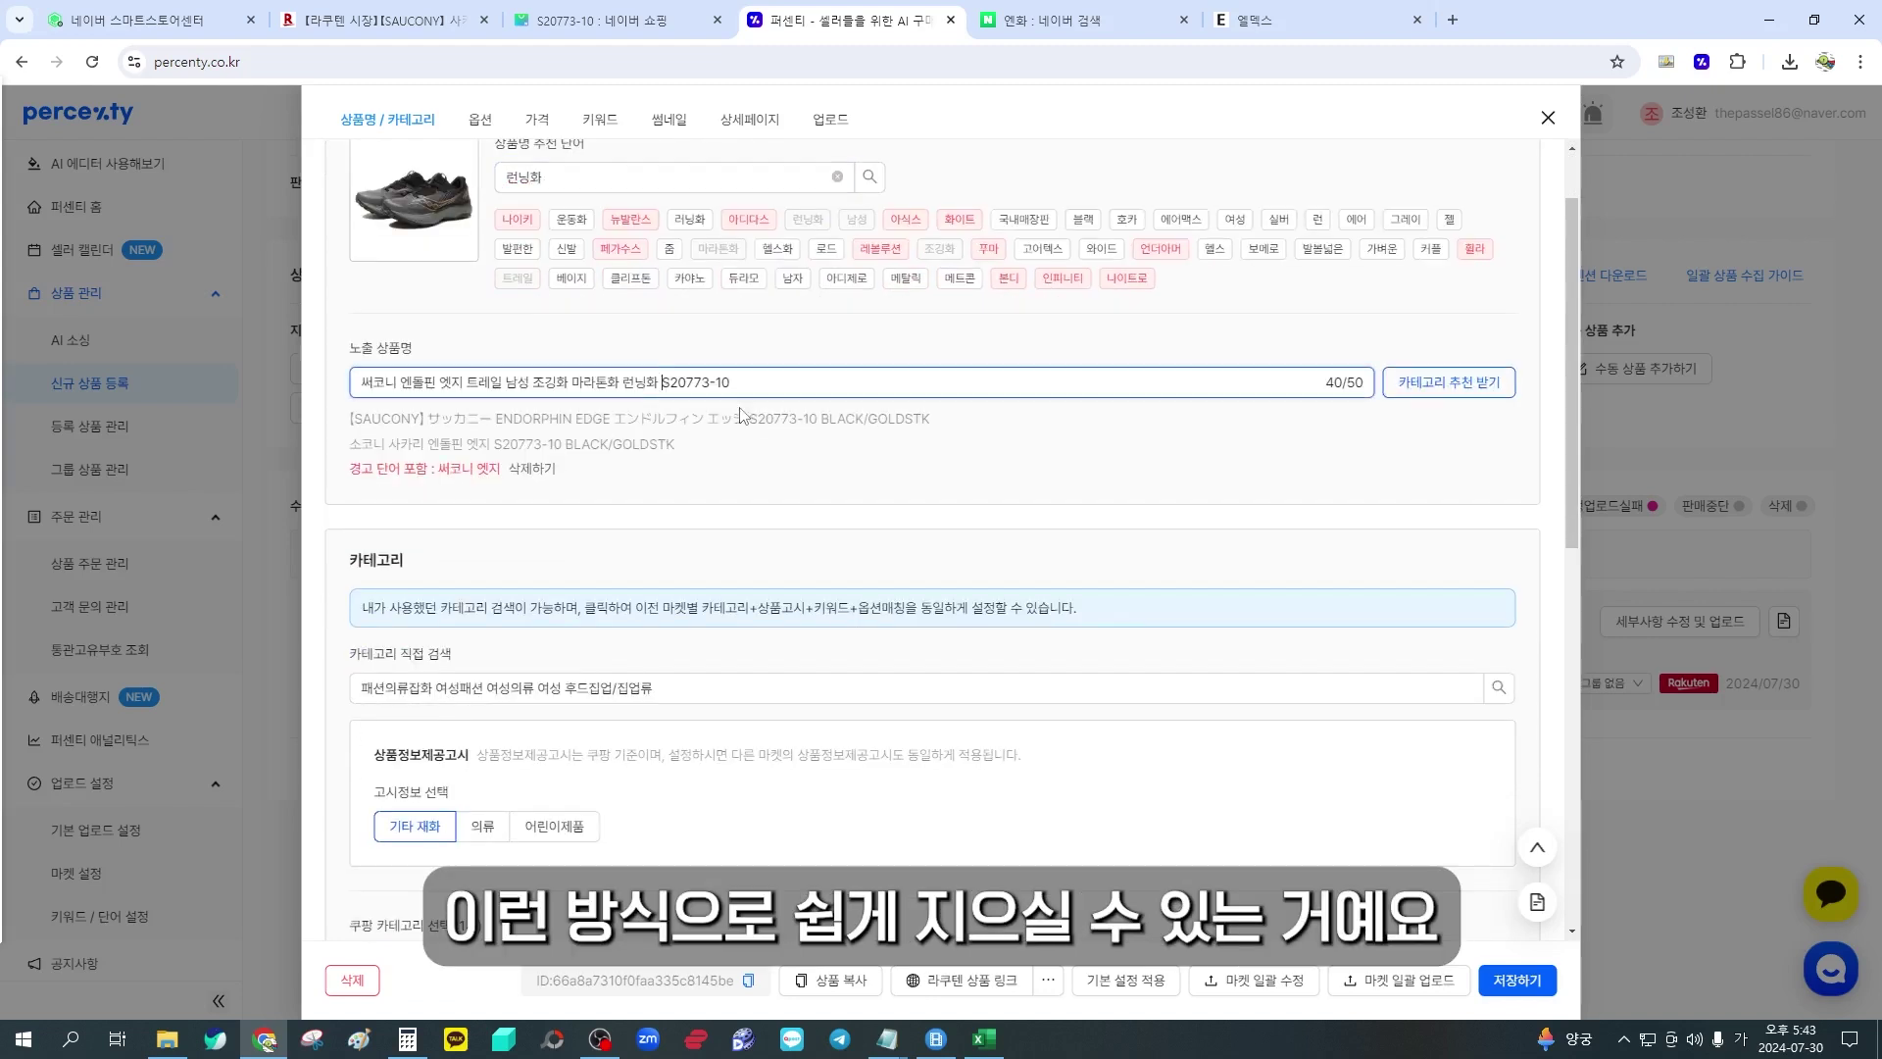
key(ctrl+a)
click(740, 491)
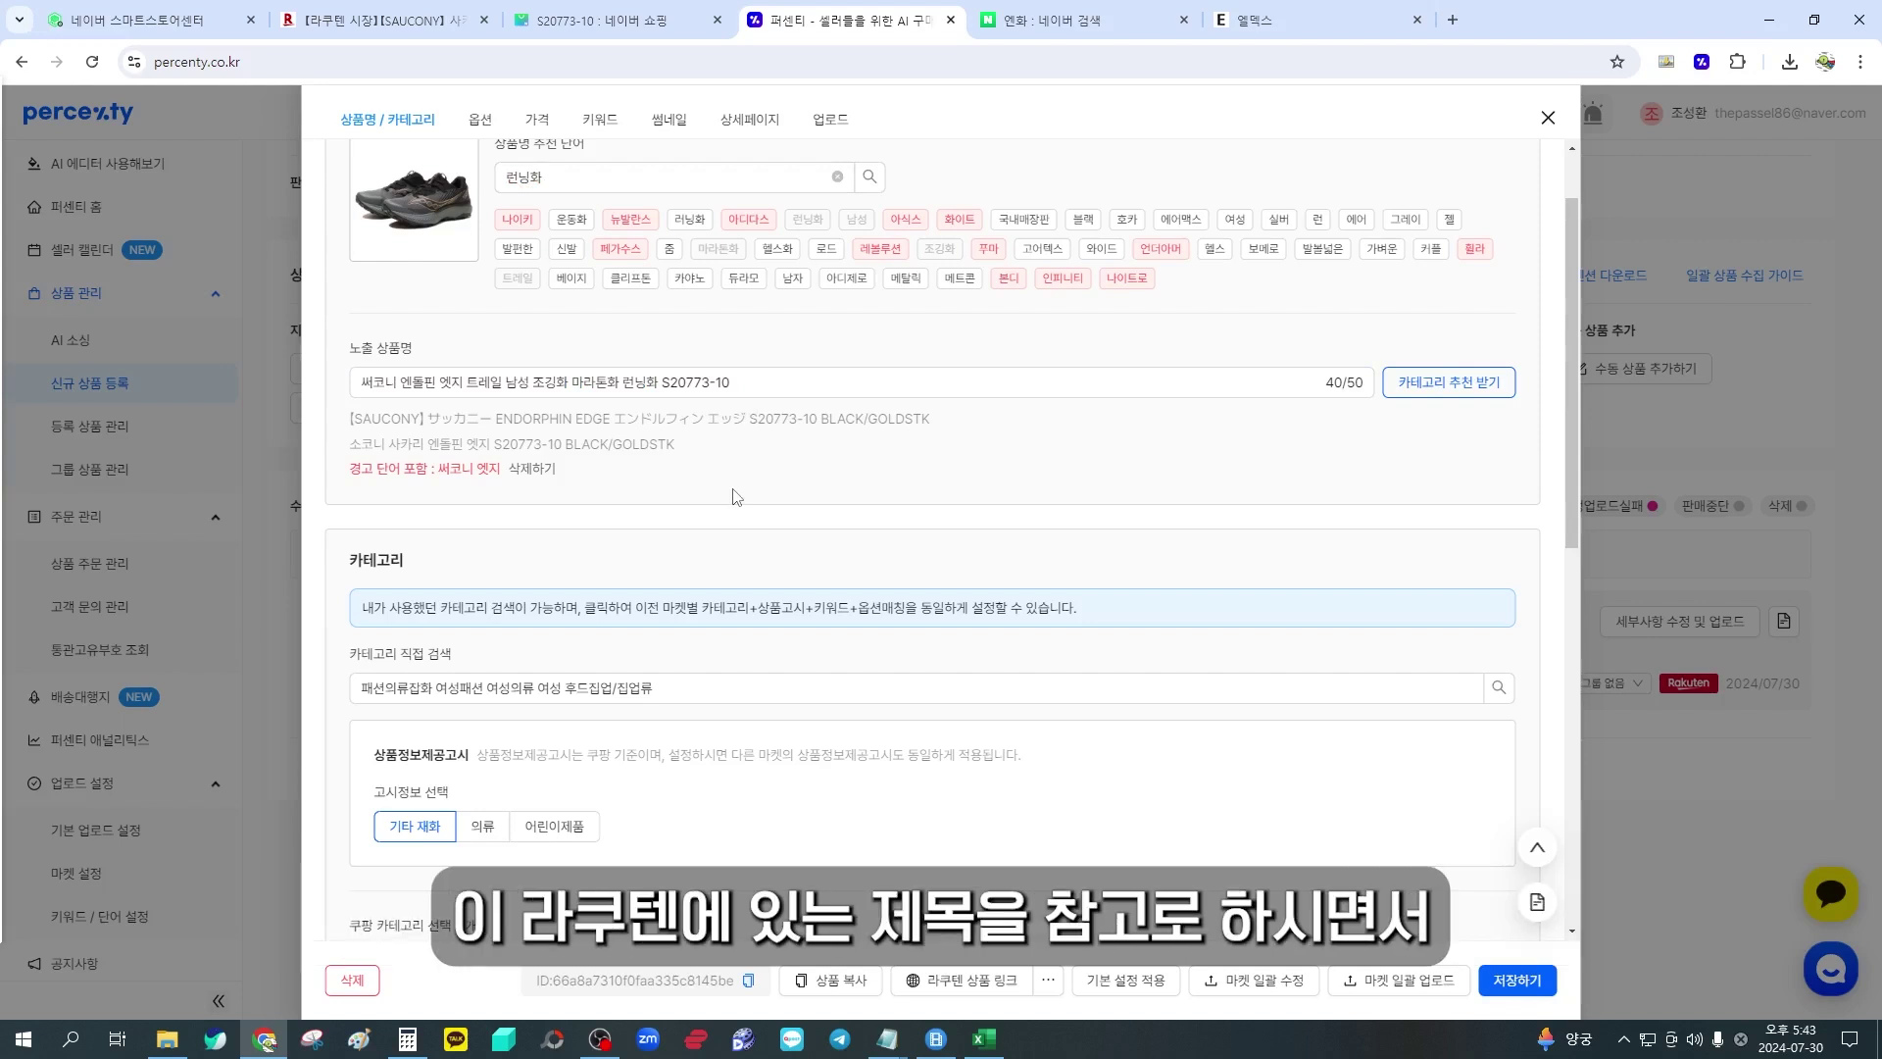
click(373, 20)
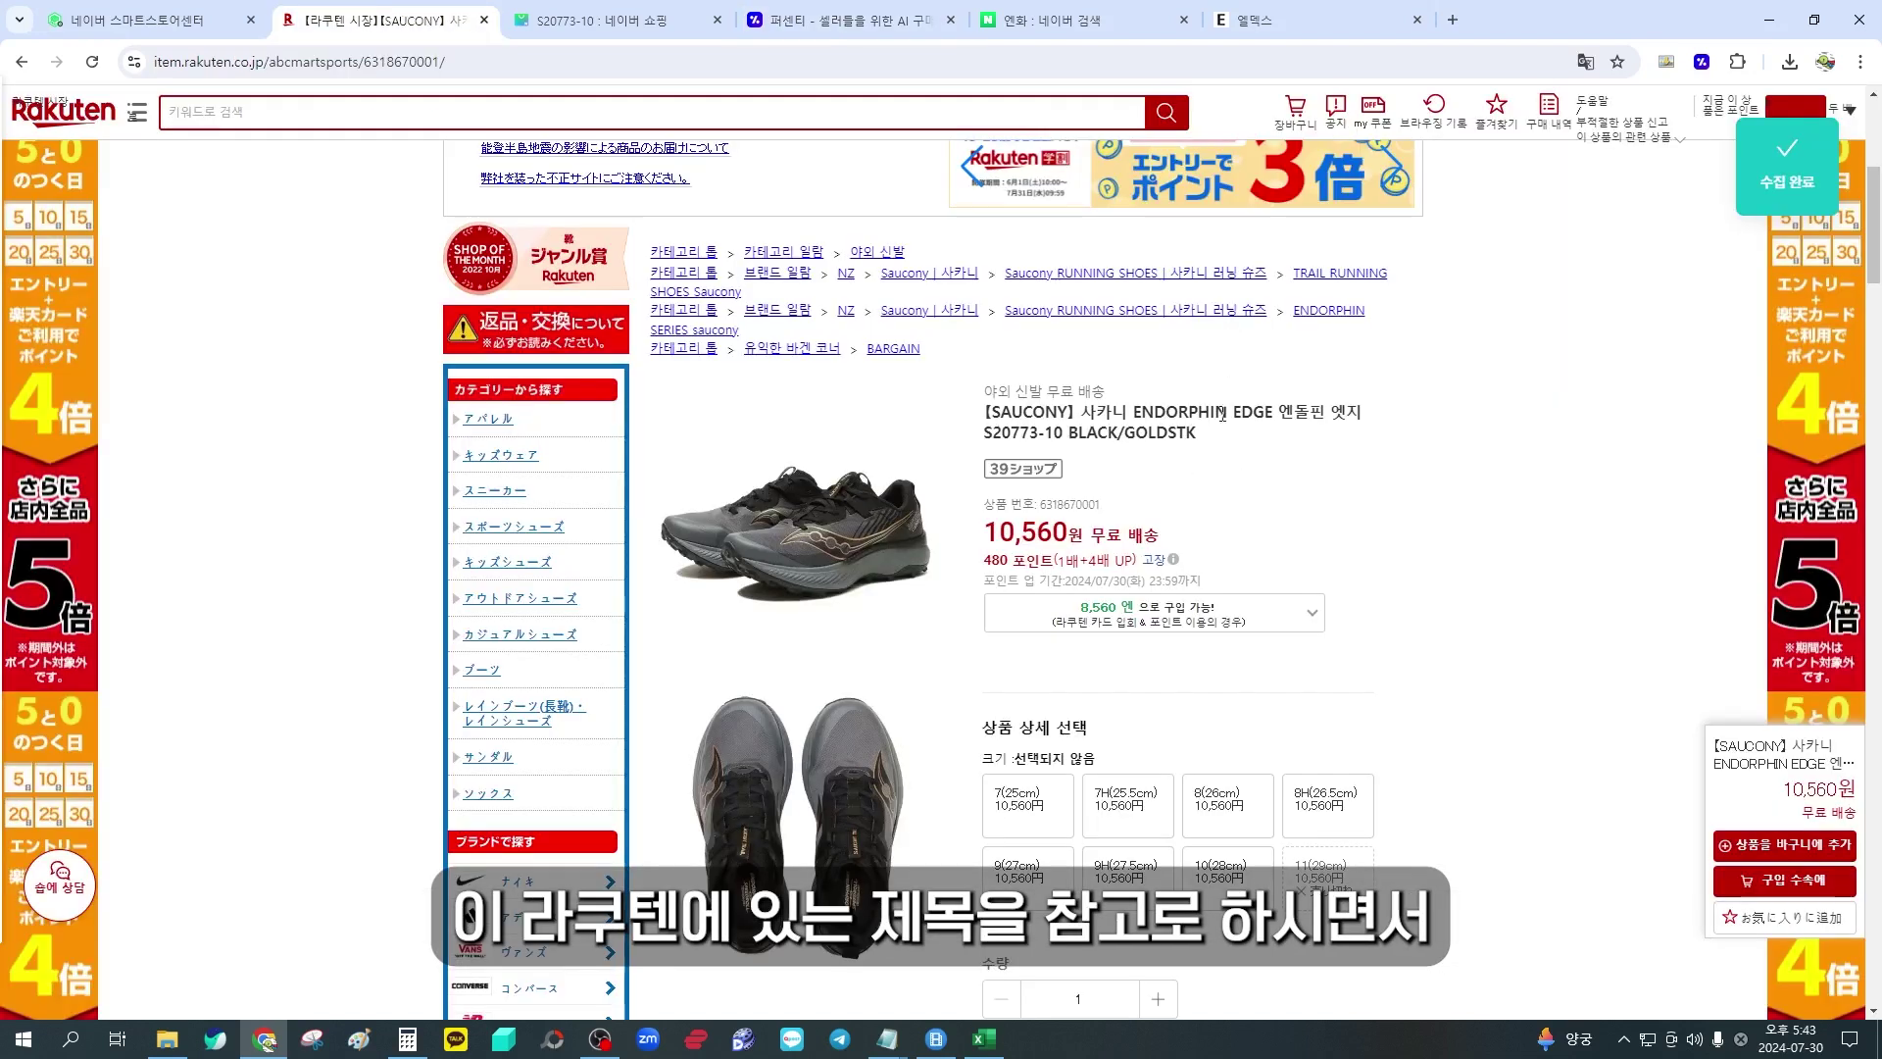
click(779, 8)
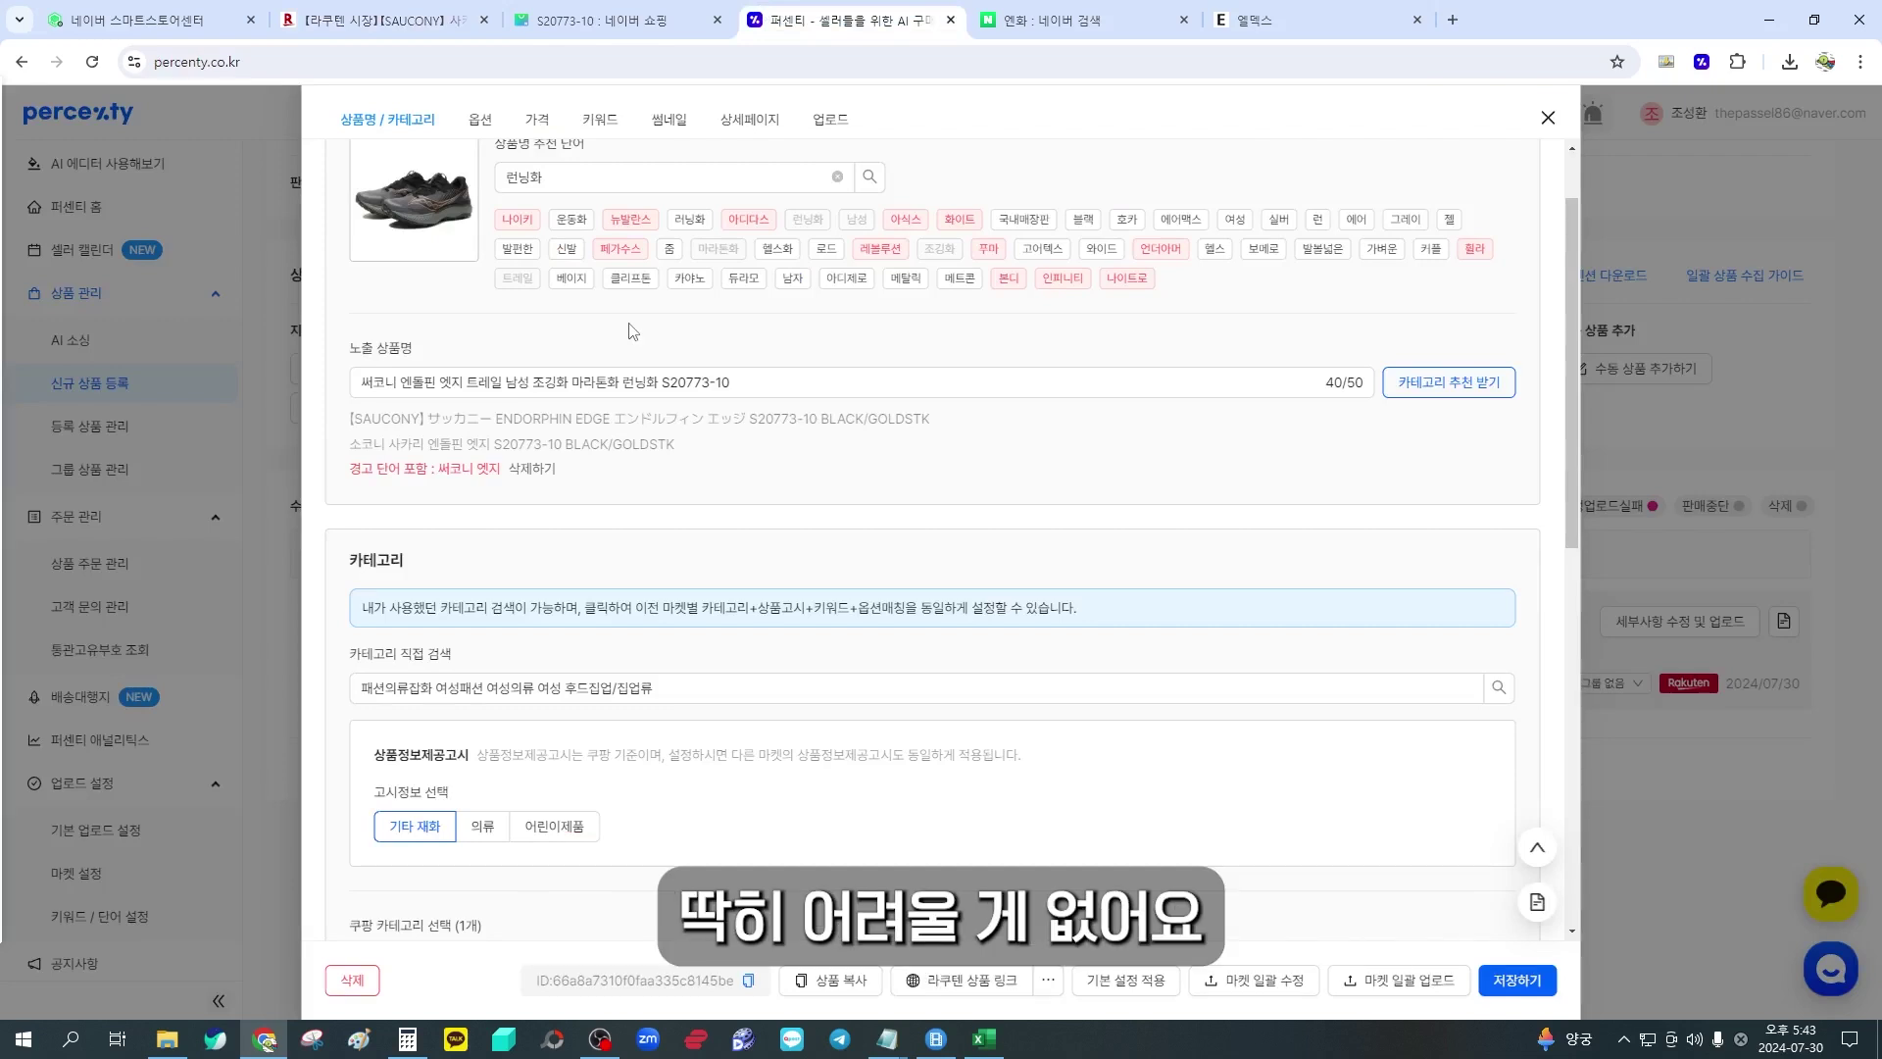
Set the category by searching 남성 런닝화 and check the categories assigned for each market
scroll(633, 412, down, 1)
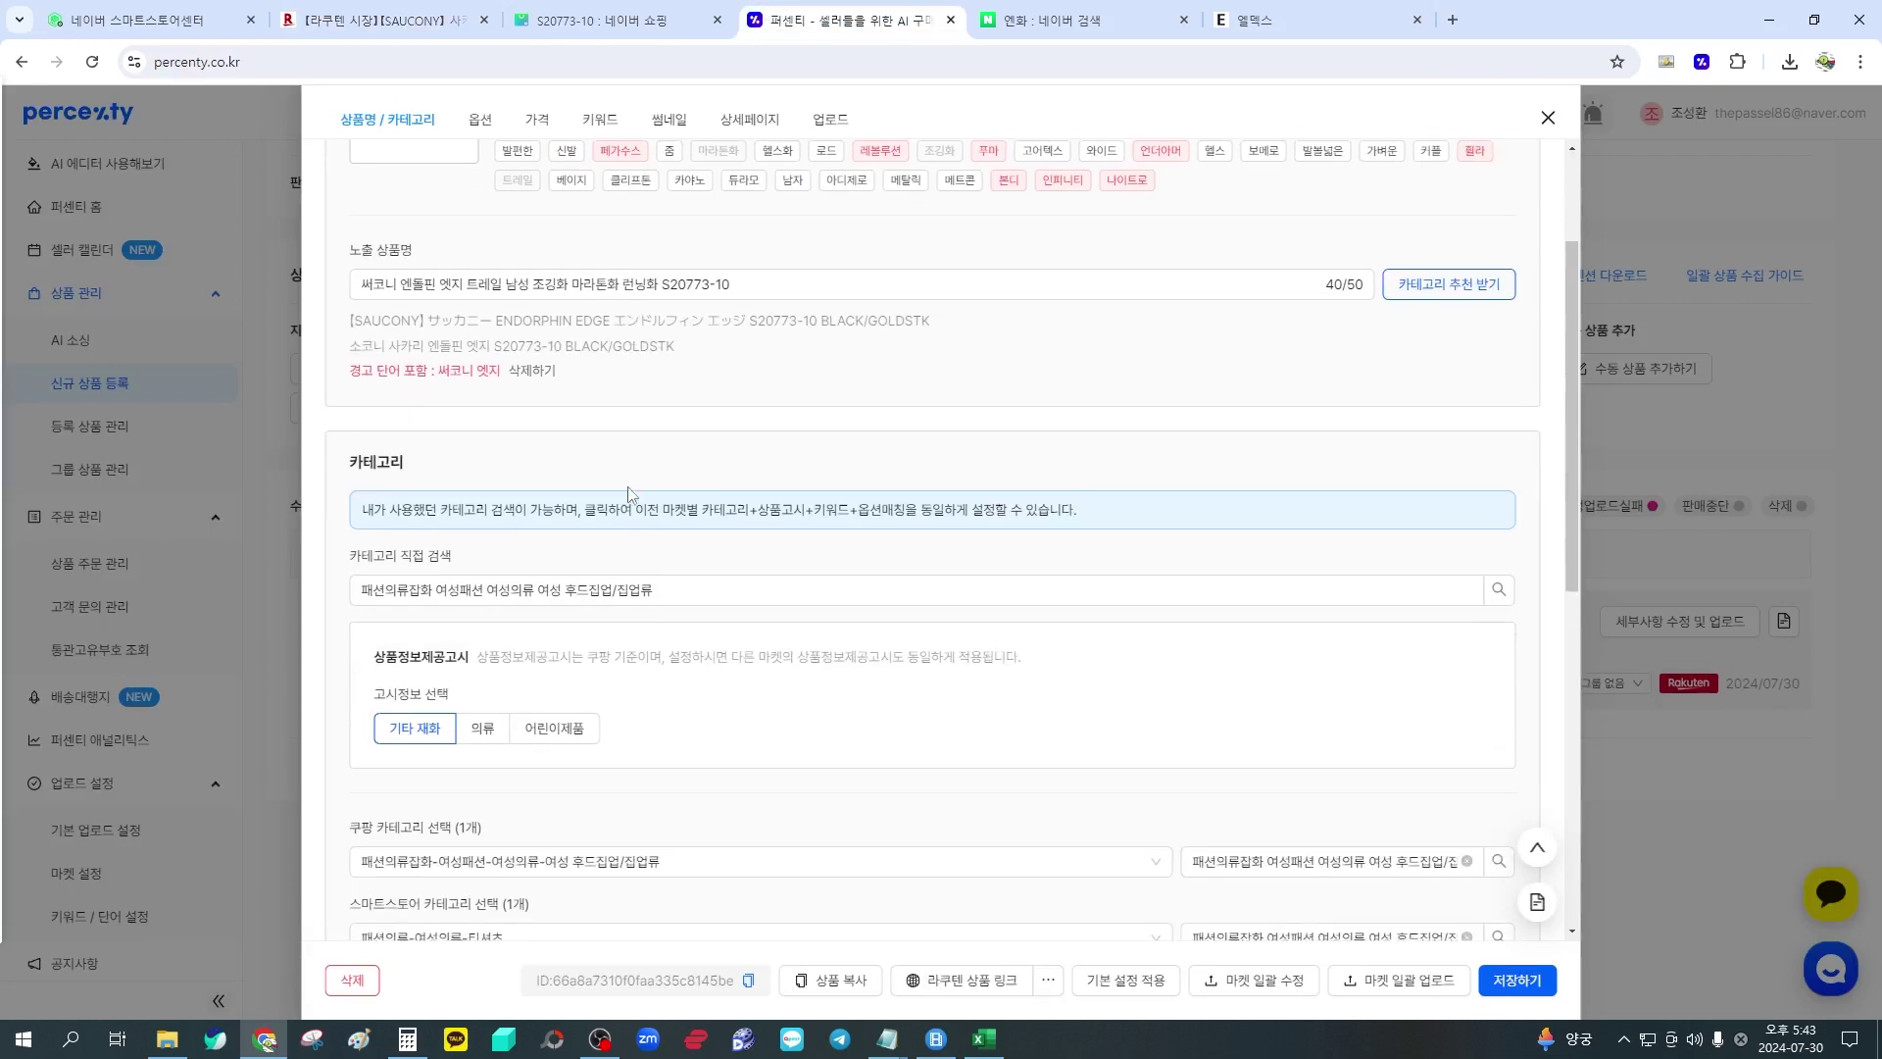
click(637, 585)
scroll(639, 588, down, 2)
text(ㄴ)
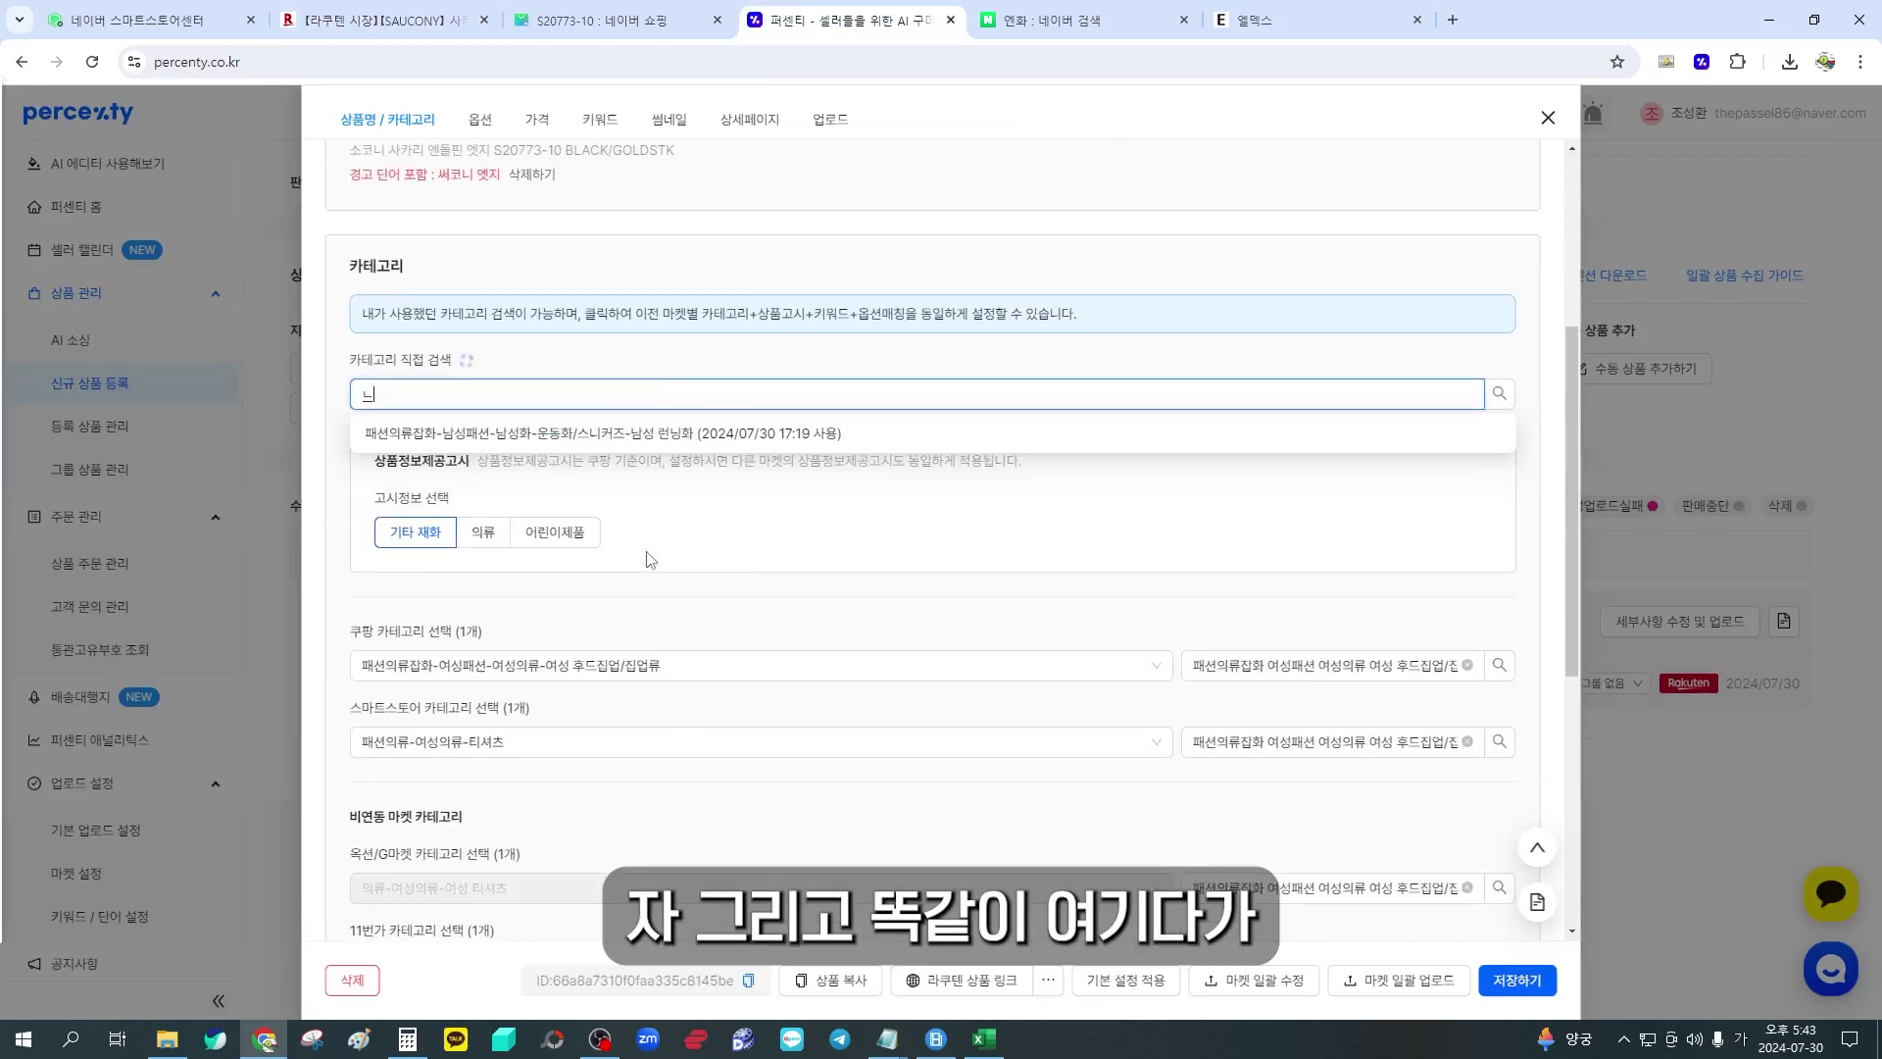
text(ㅏㅁ)
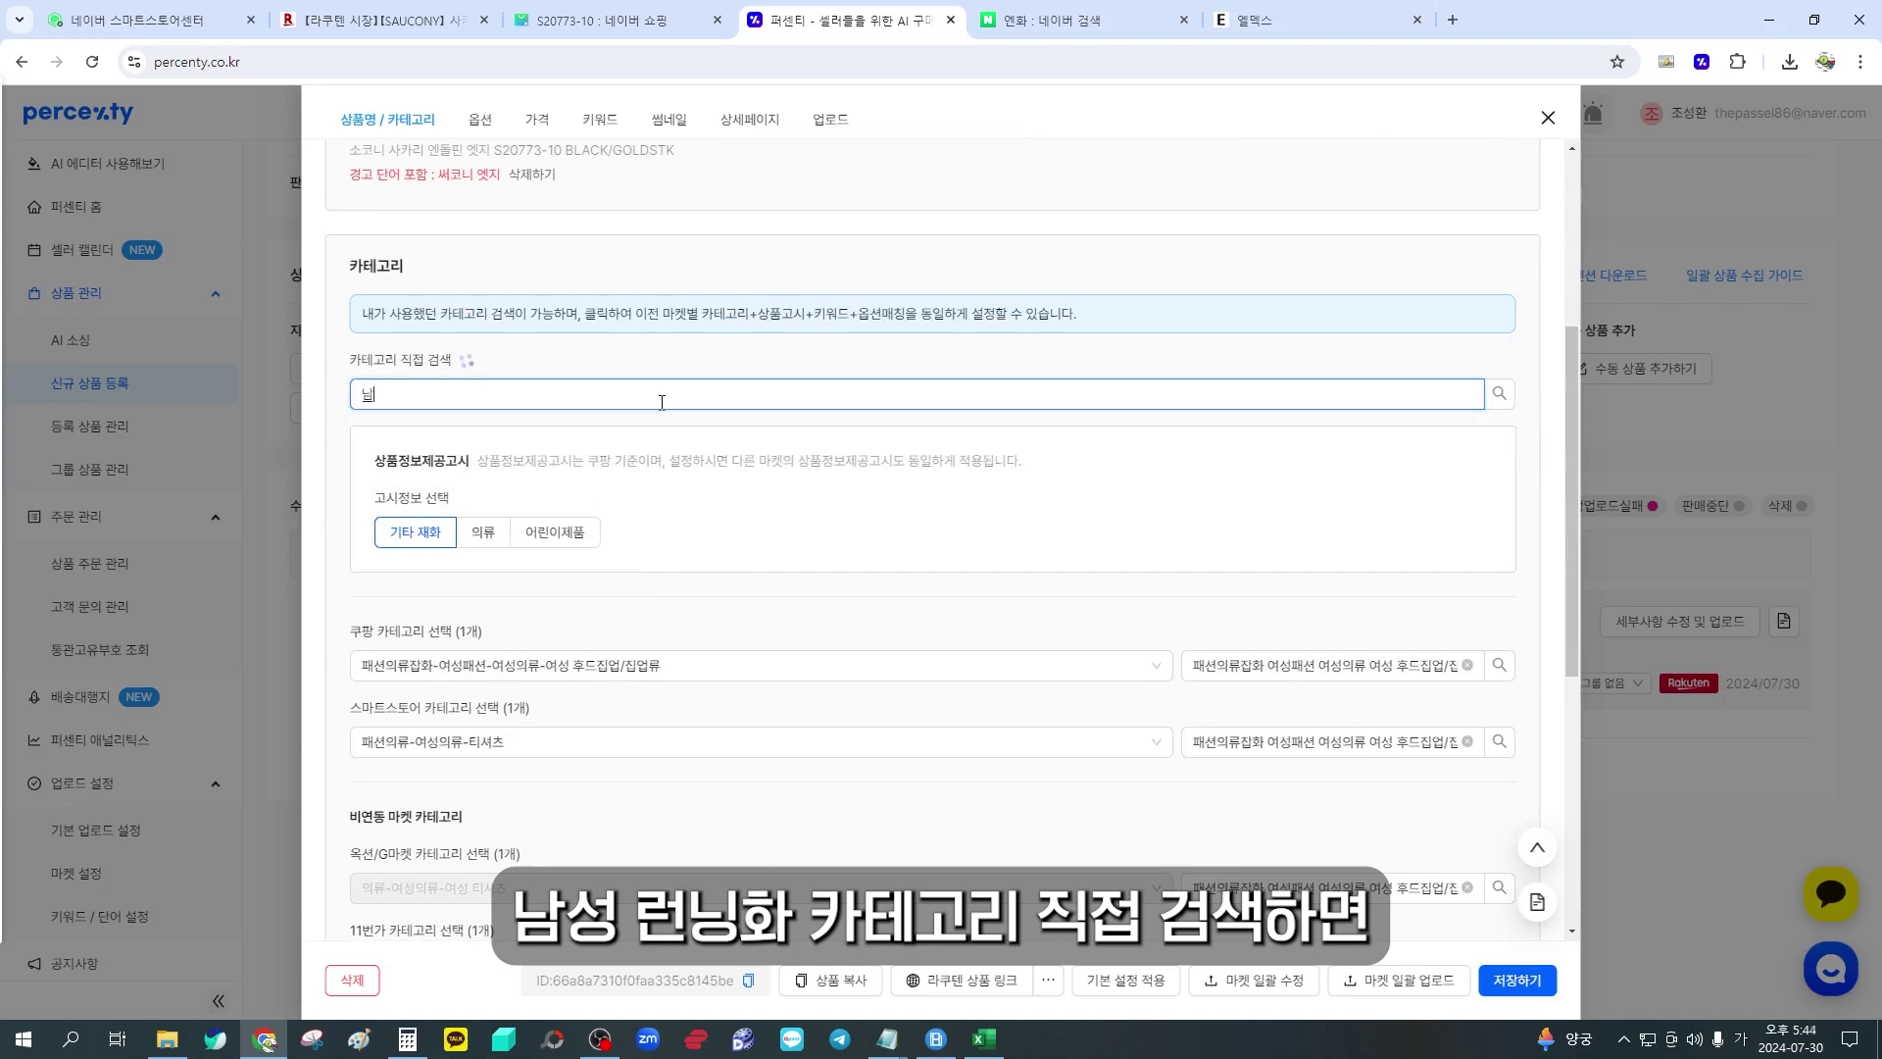
text(성 런닝화)
key(Return)
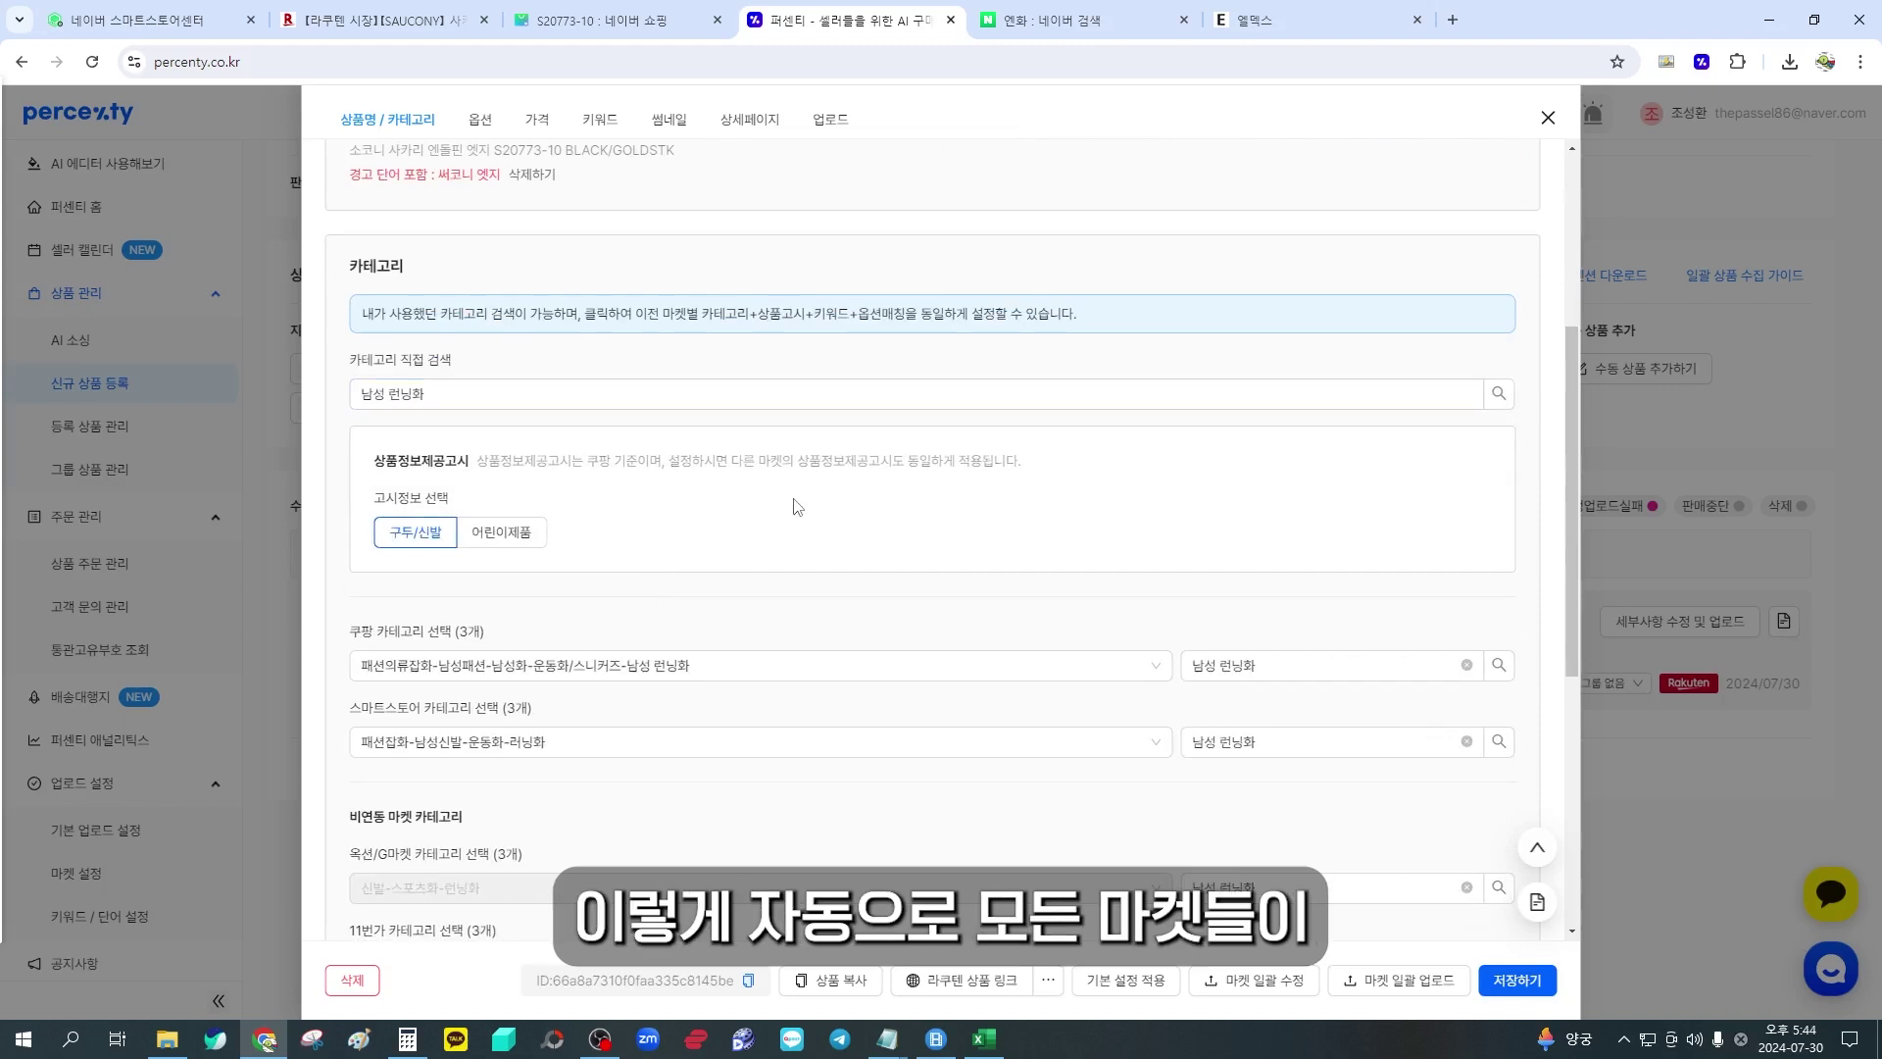
scroll(819, 495, down, 3)
scroll(932, 549, down, 3)
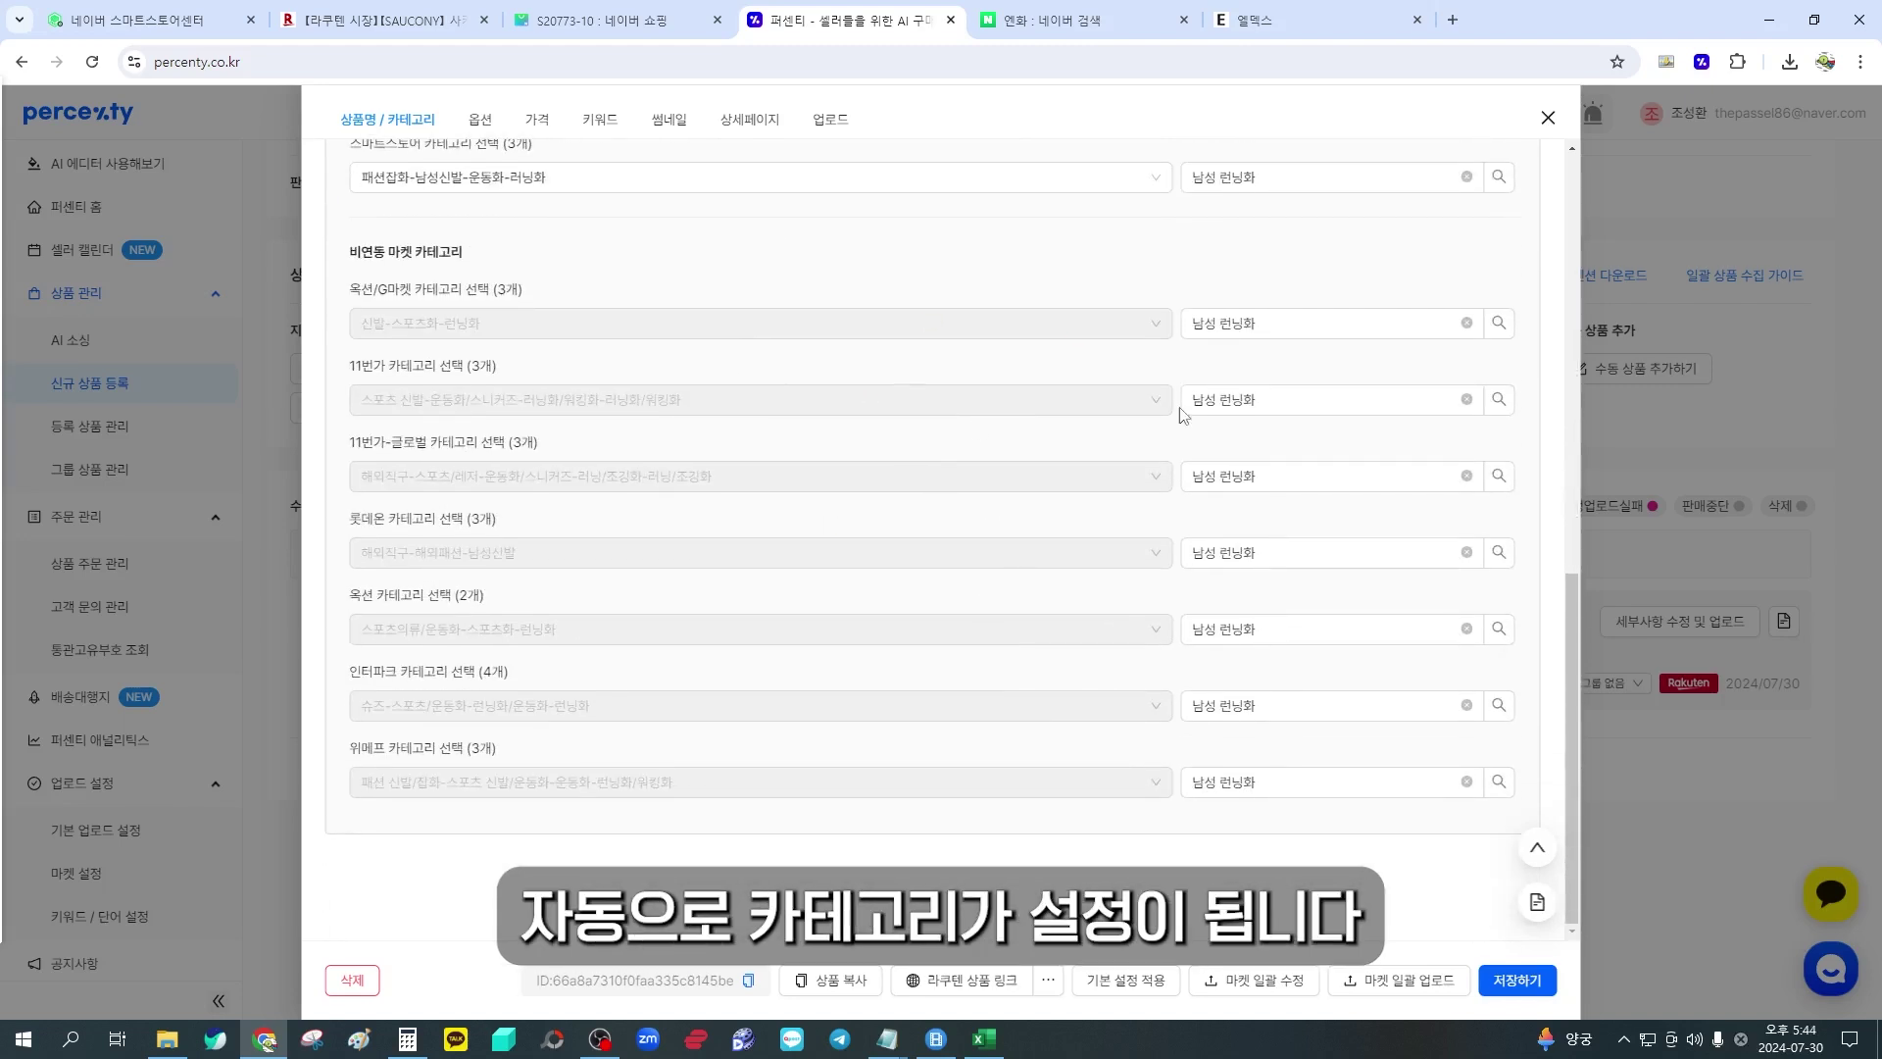
scroll(950, 450, up, 2)
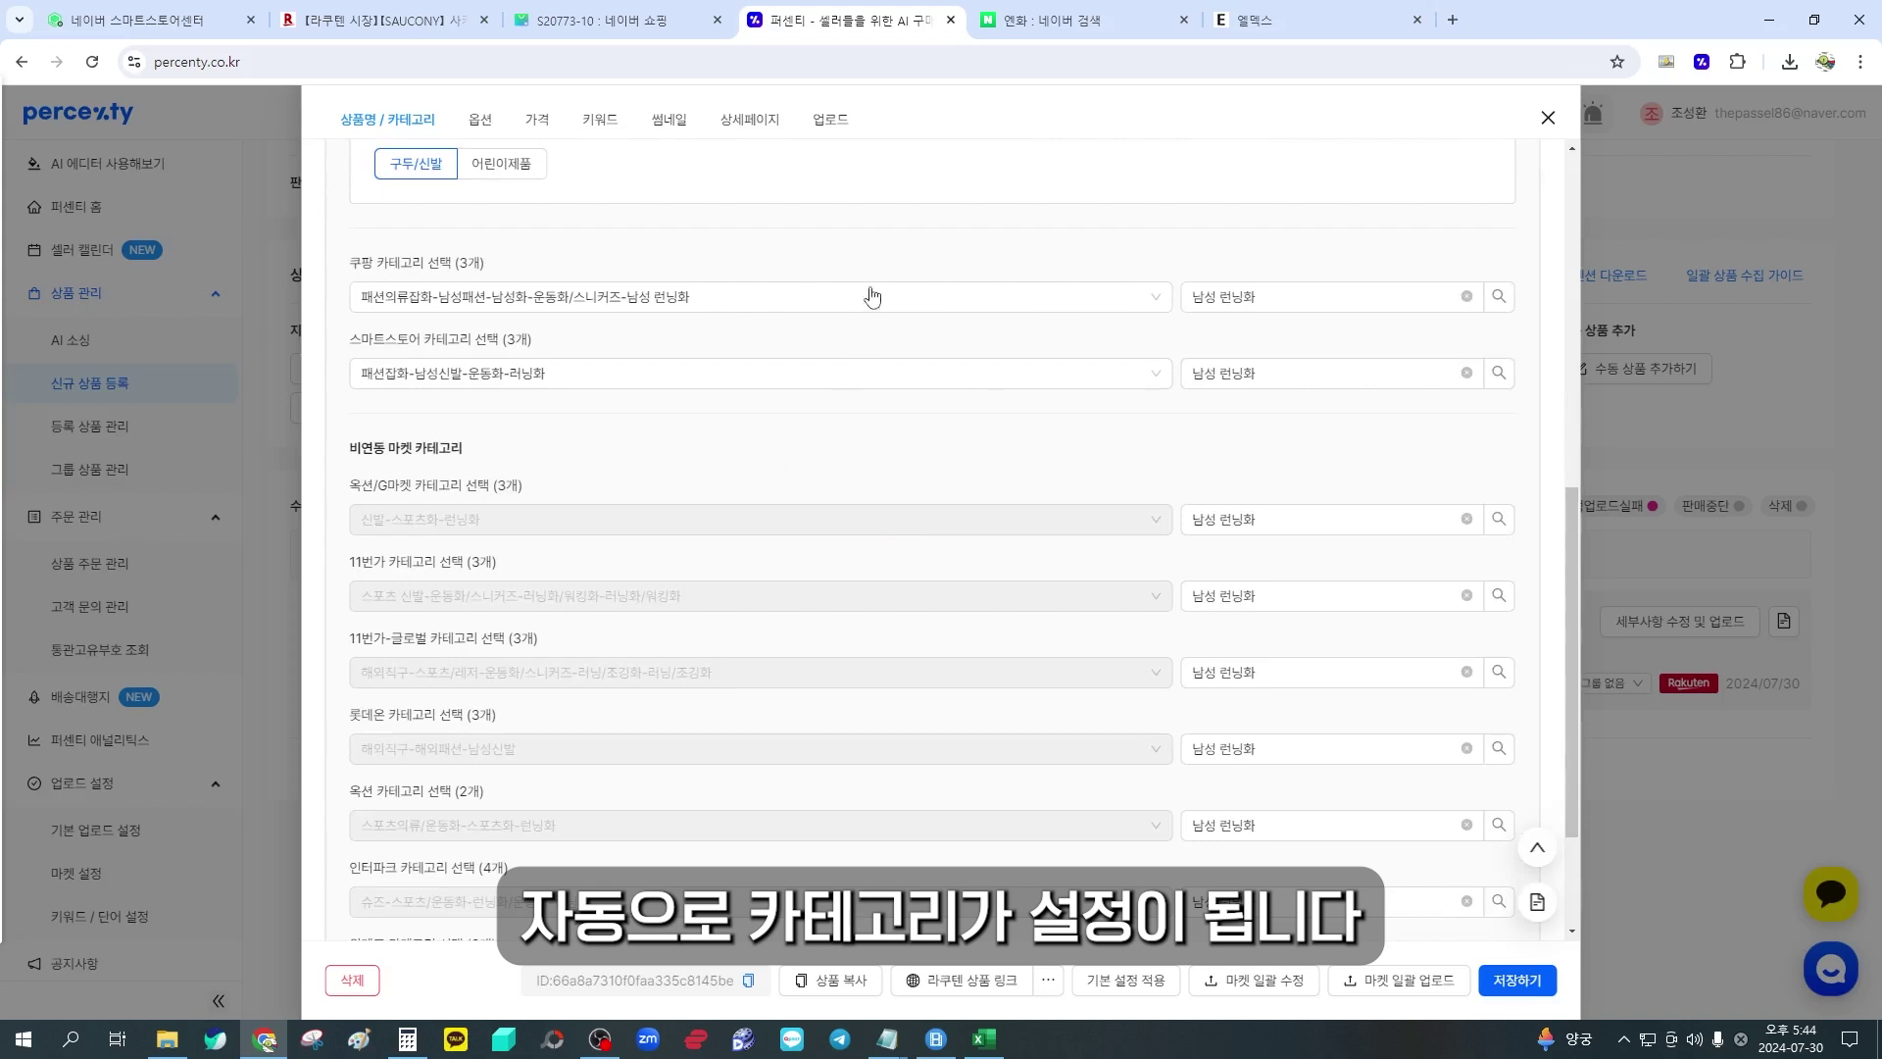
scroll(980, 412, down, 2)
scroll(782, 490, up, 4)
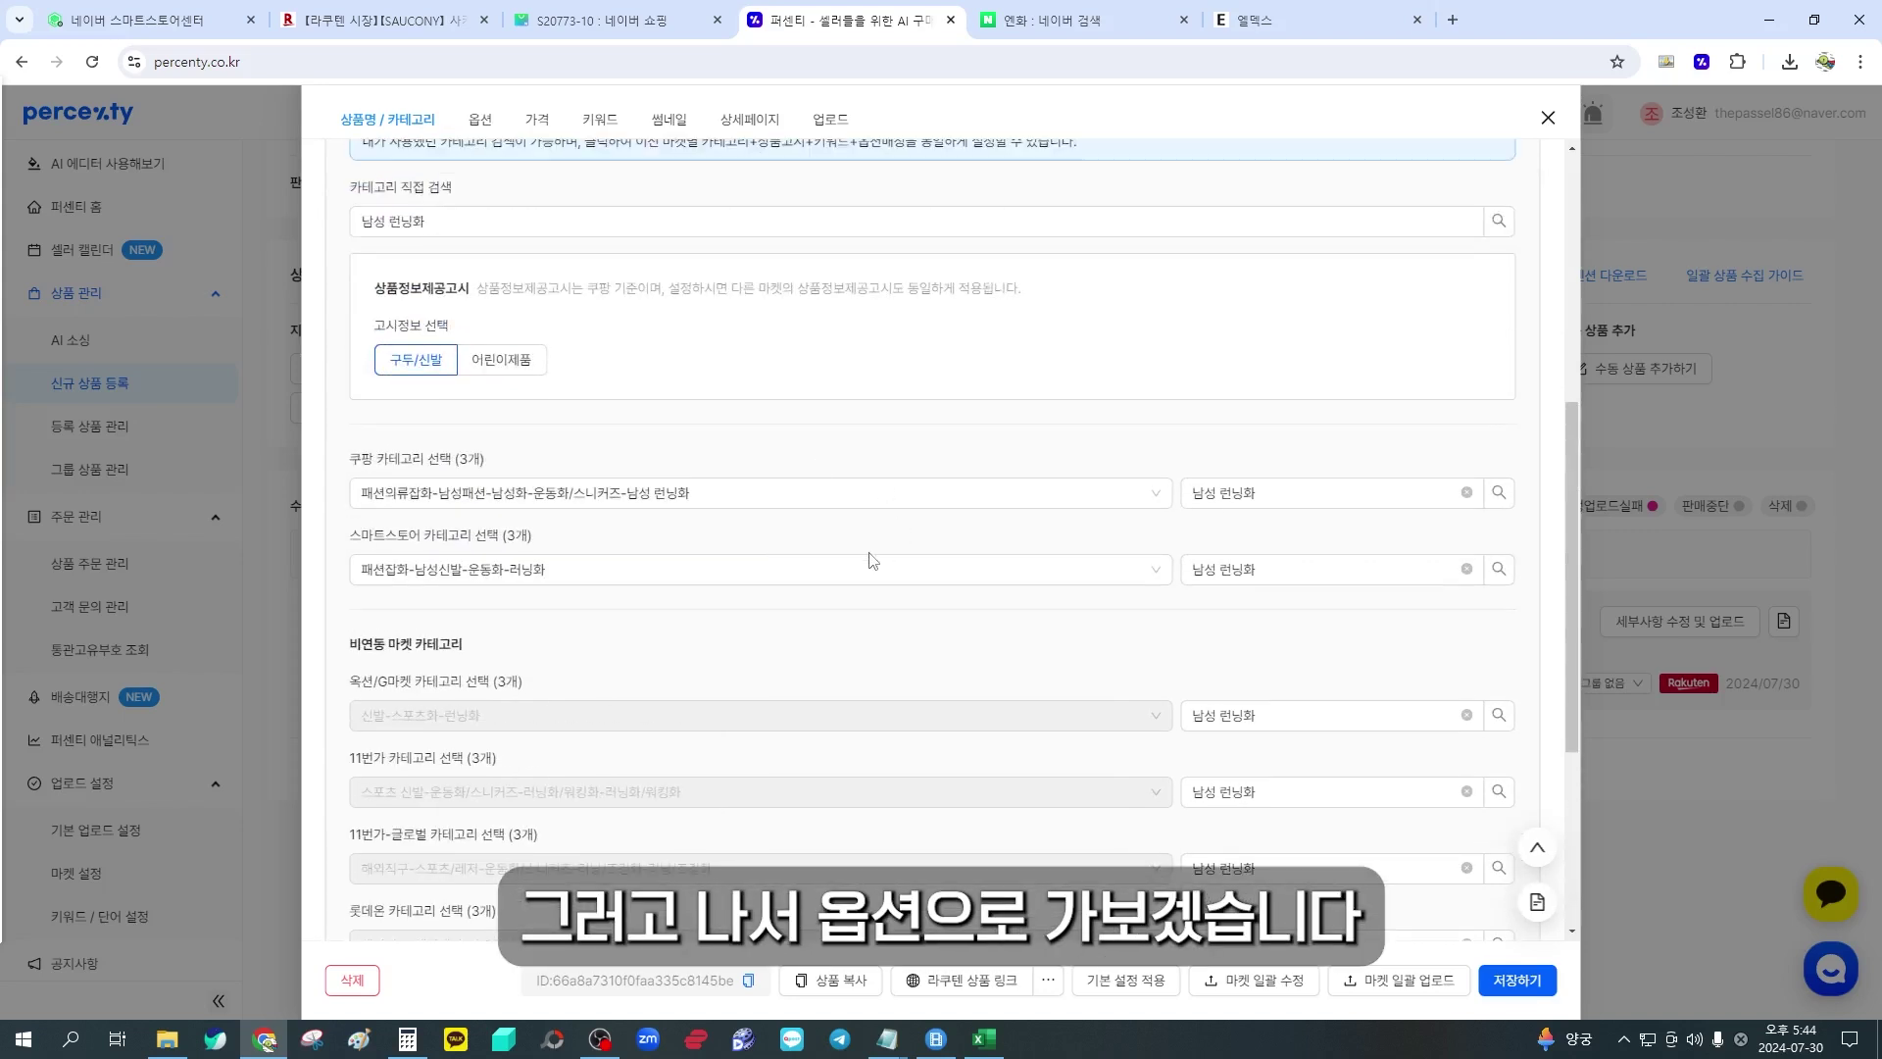
scroll(868, 559, up, 5)
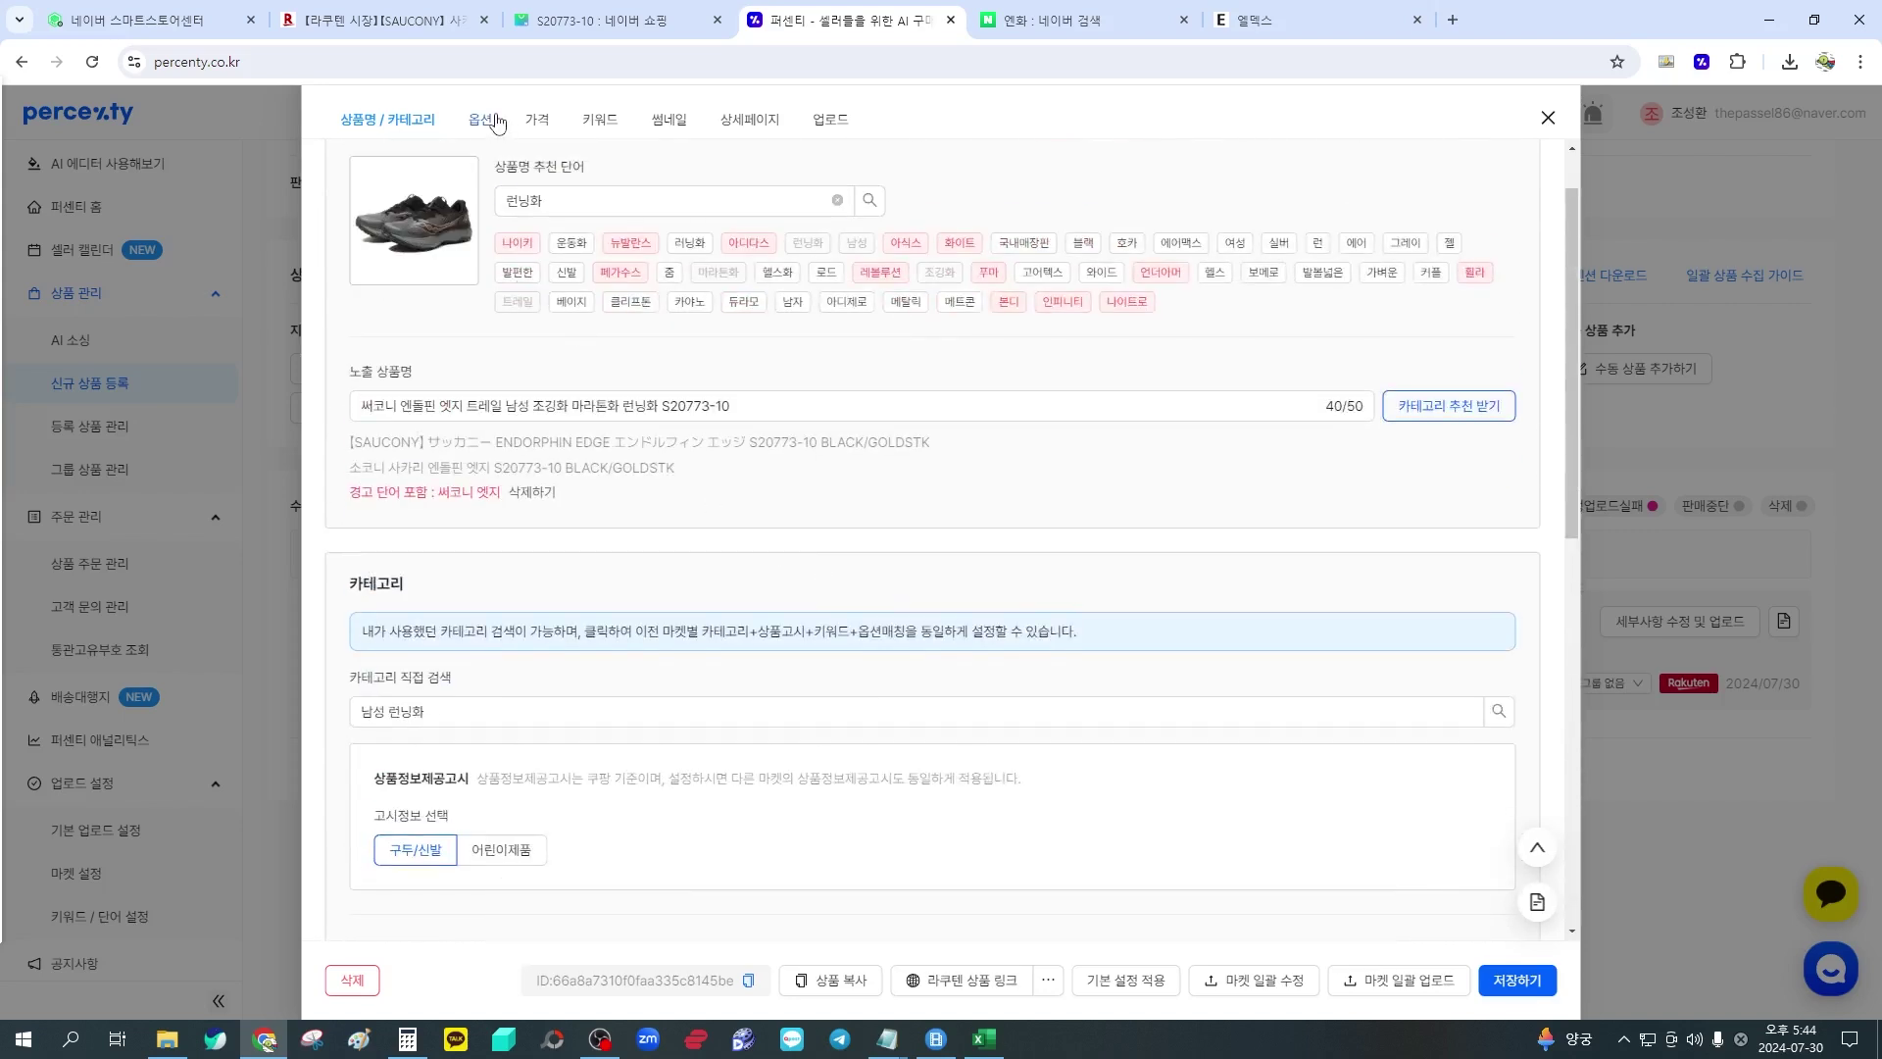
Open the product's options (옵션) and compare the translated size names with the sizes on the Rakuten listing
click(484, 120)
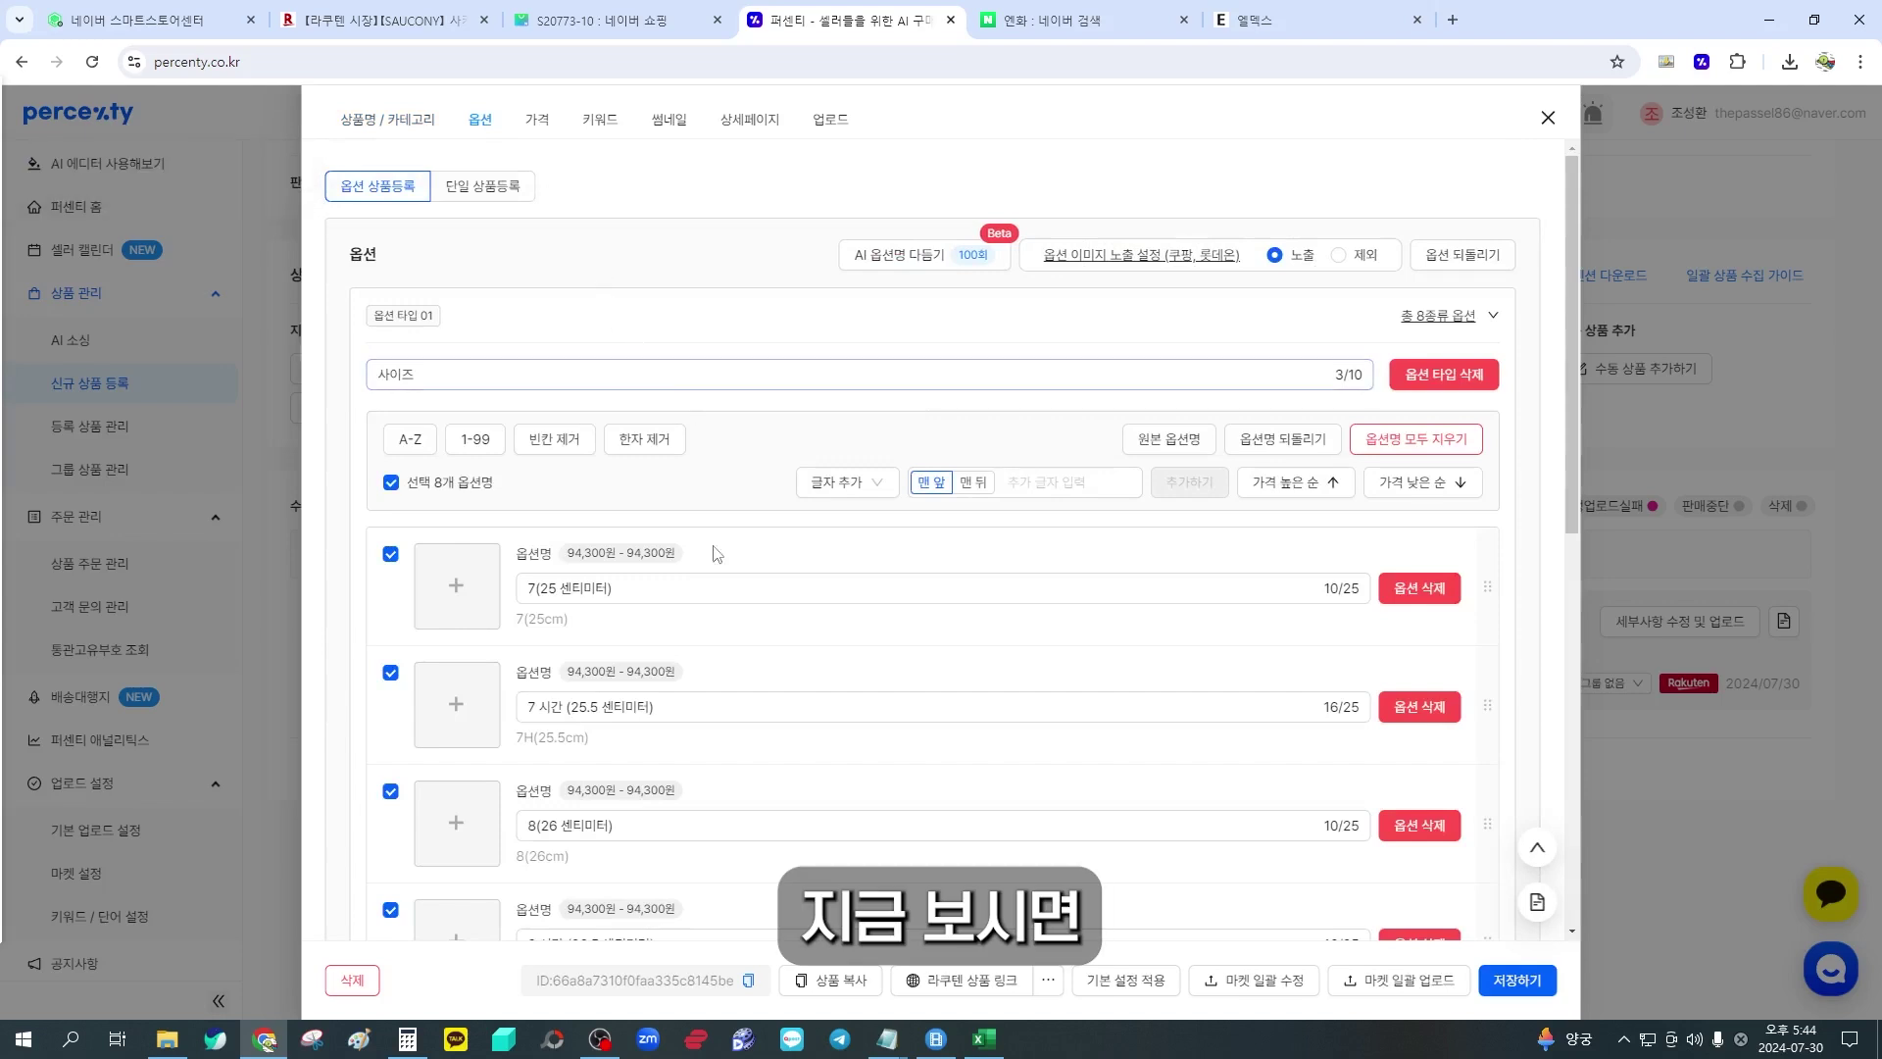
scroll(534, 431, down, 1)
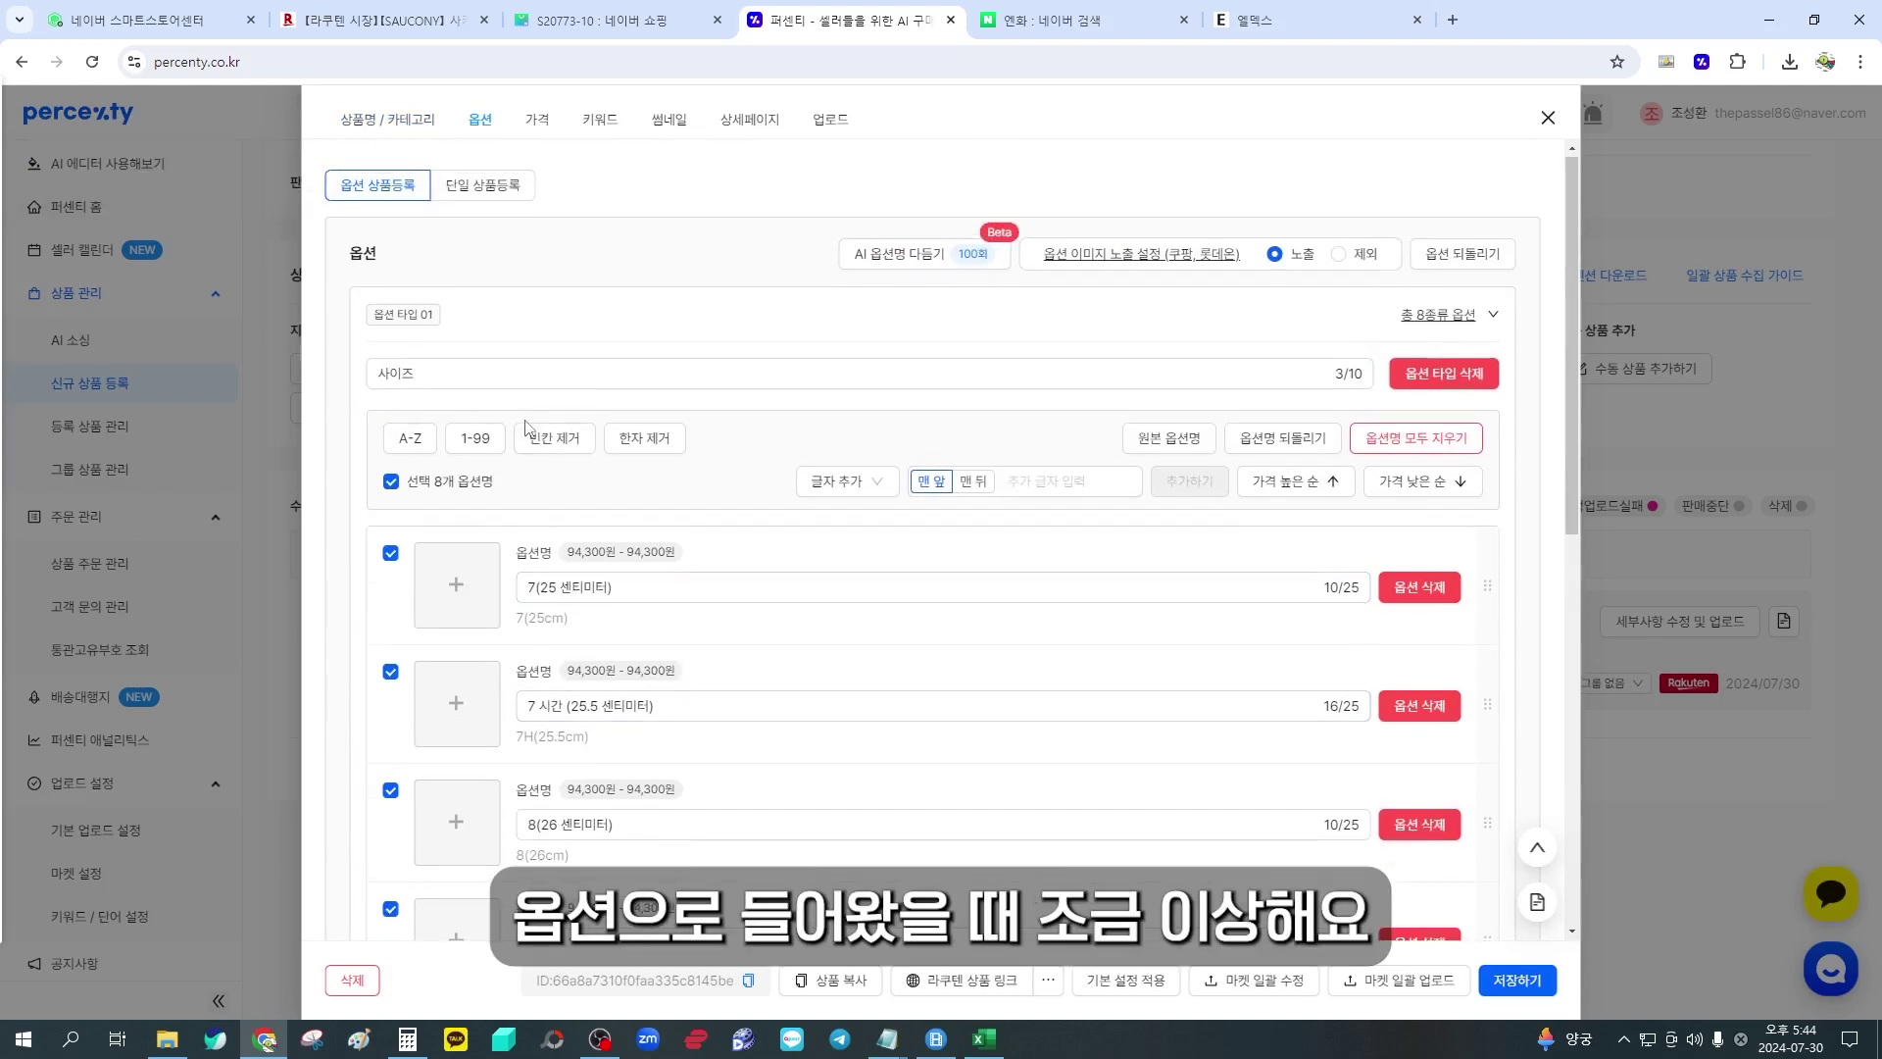
scroll(673, 539, down, 1)
click(602, 500)
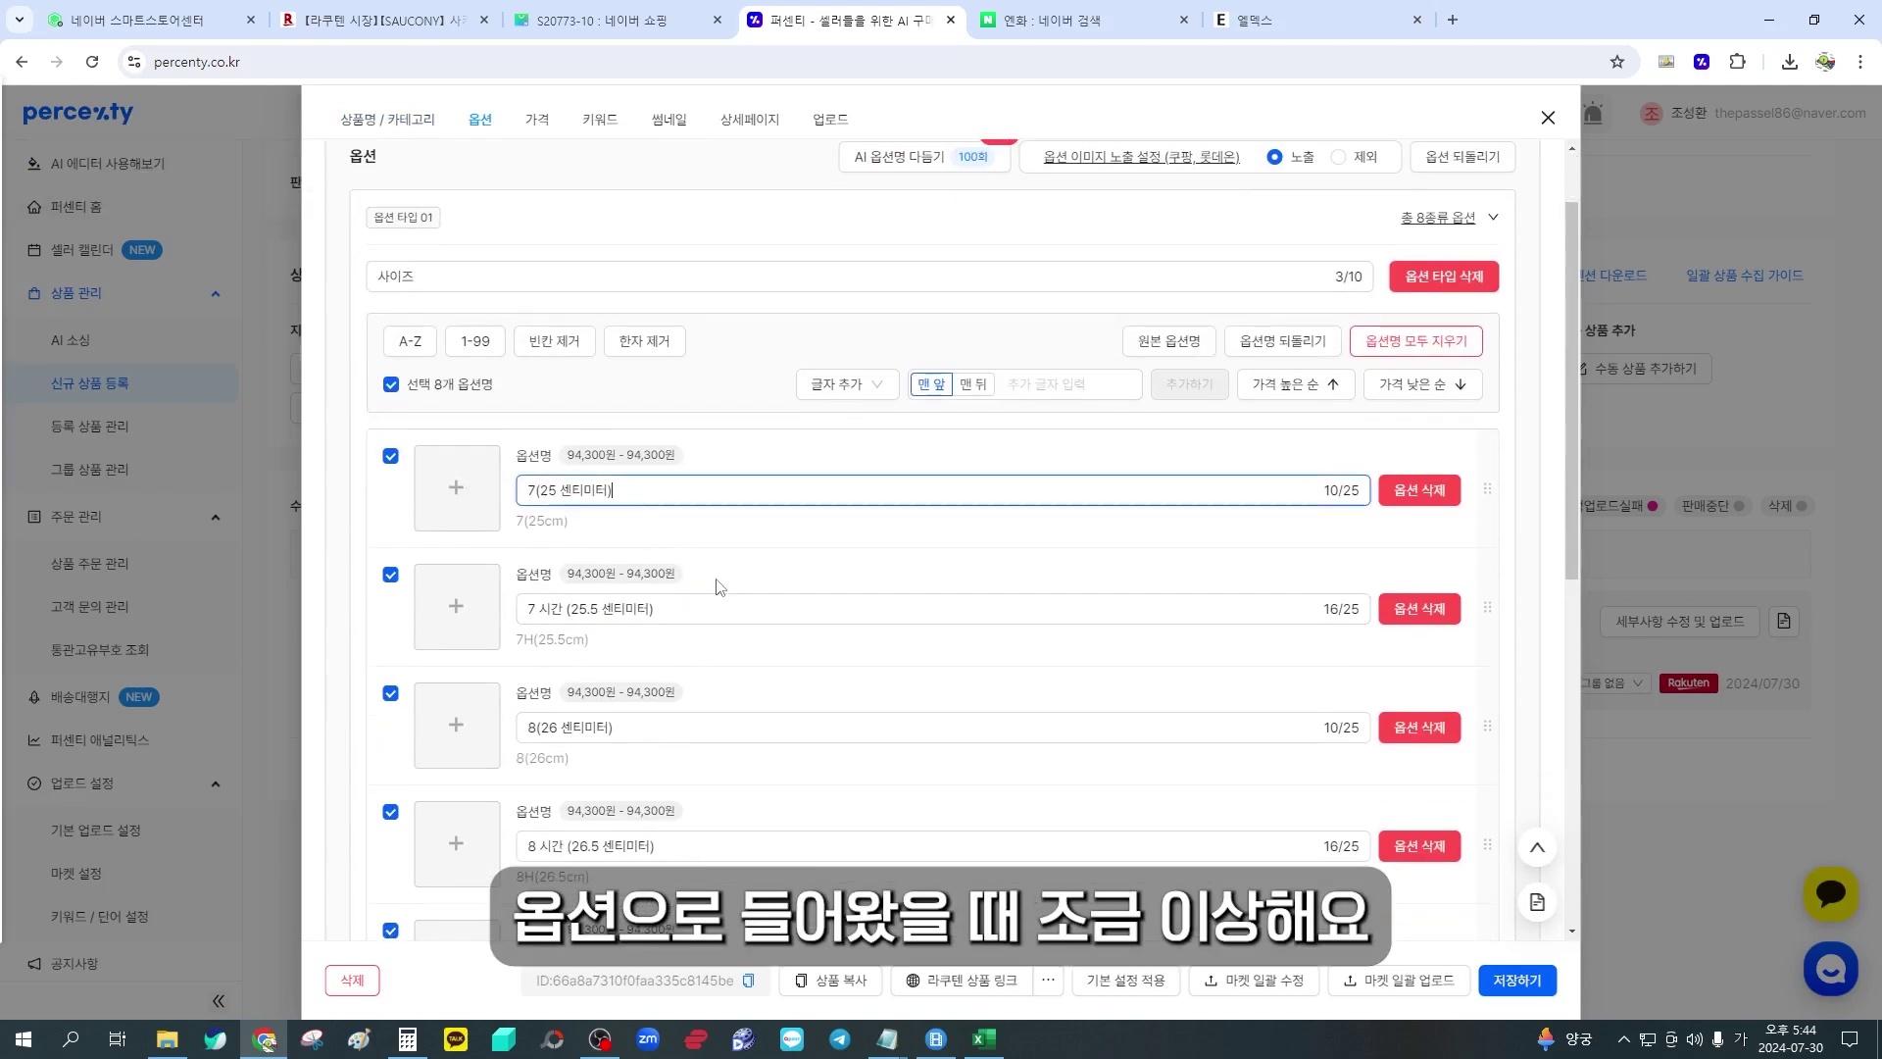
triple_click(588, 609)
click(377, 20)
scroll(998, 658, down, 1)
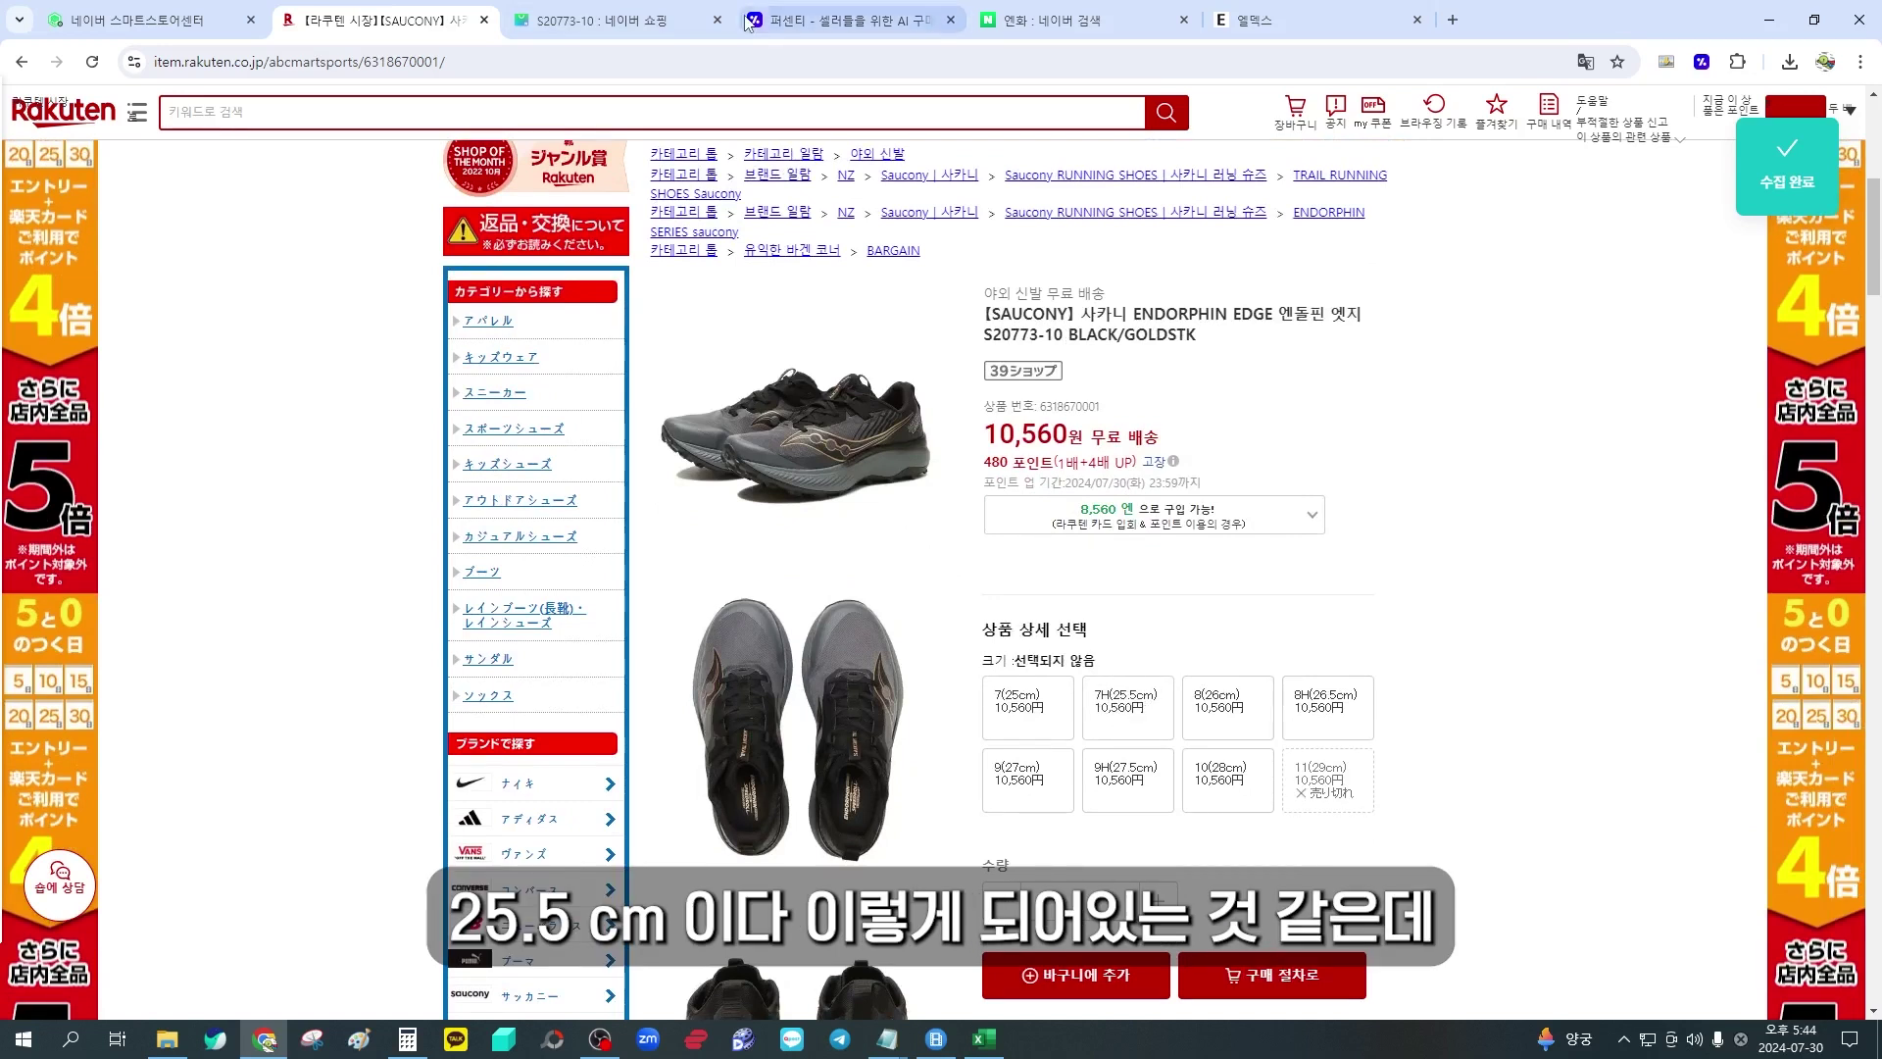
Restore the original option names (원본 옵션명) for all sizes and check the option type and first two names
click(838, 19)
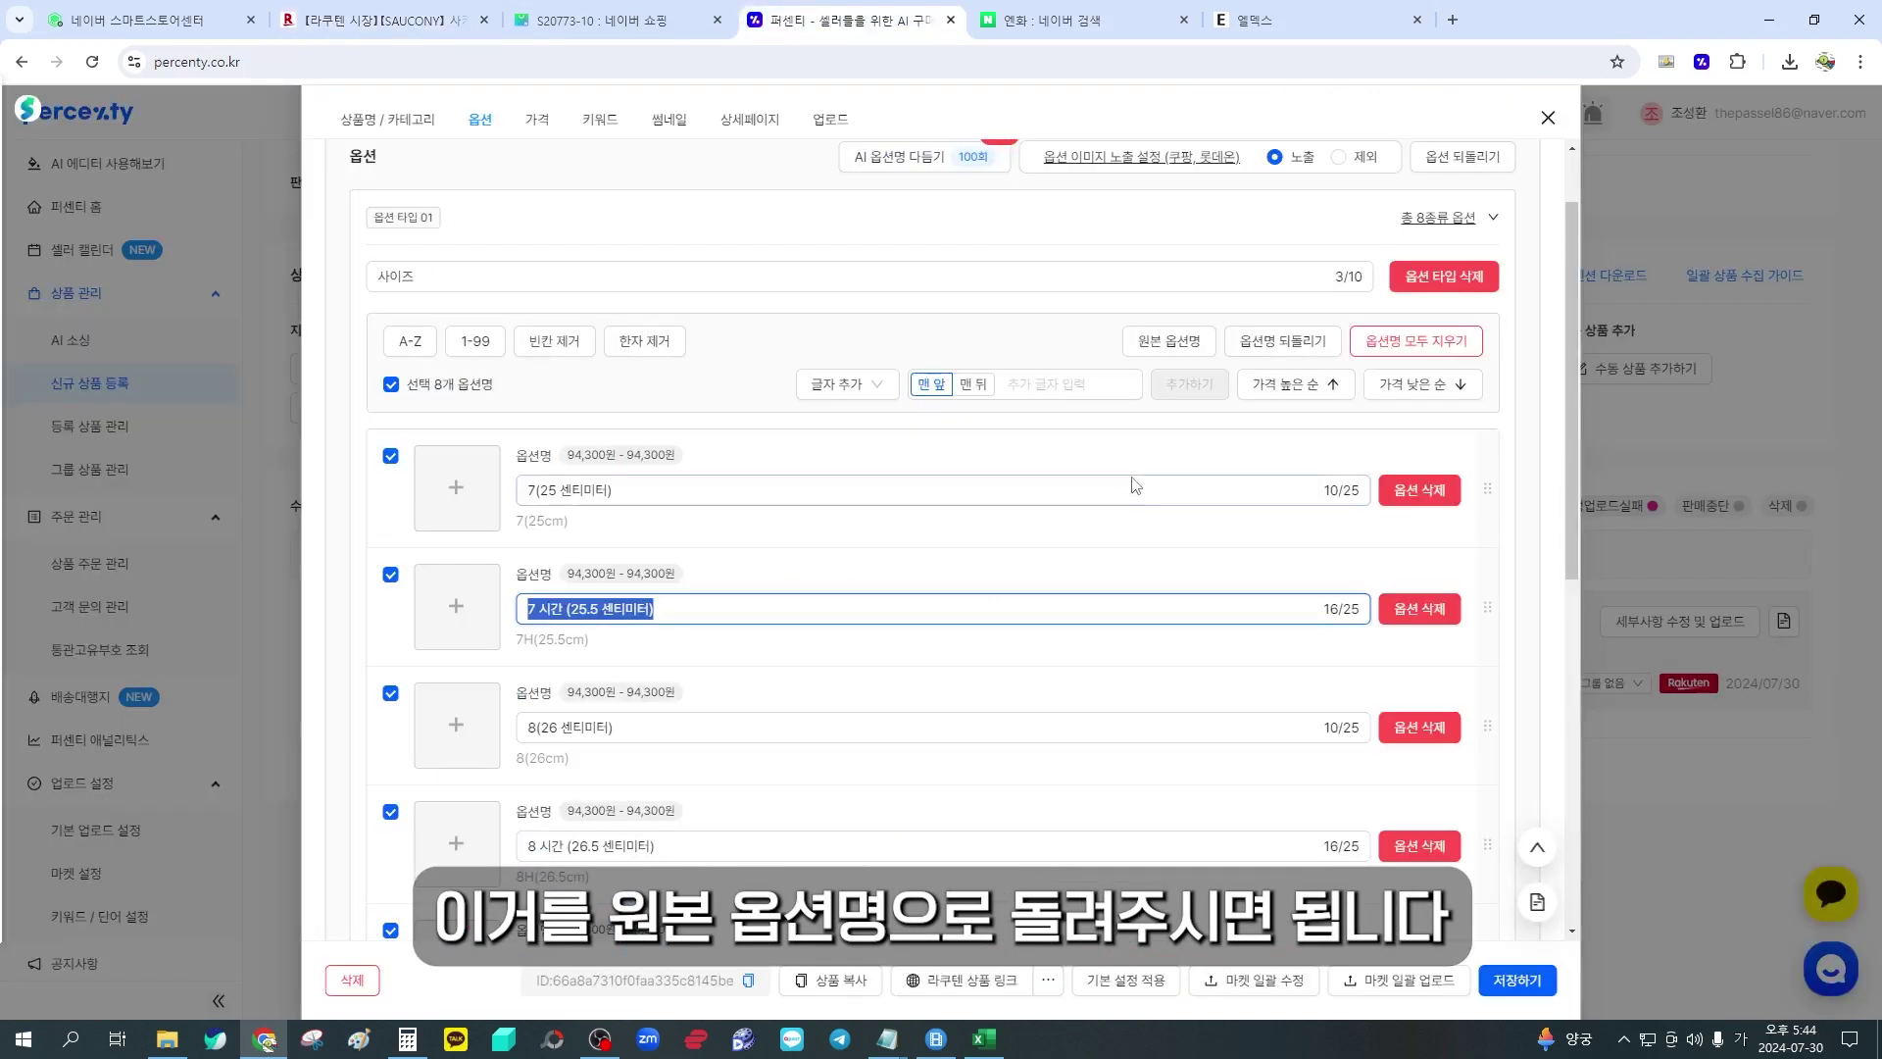
click(1170, 341)
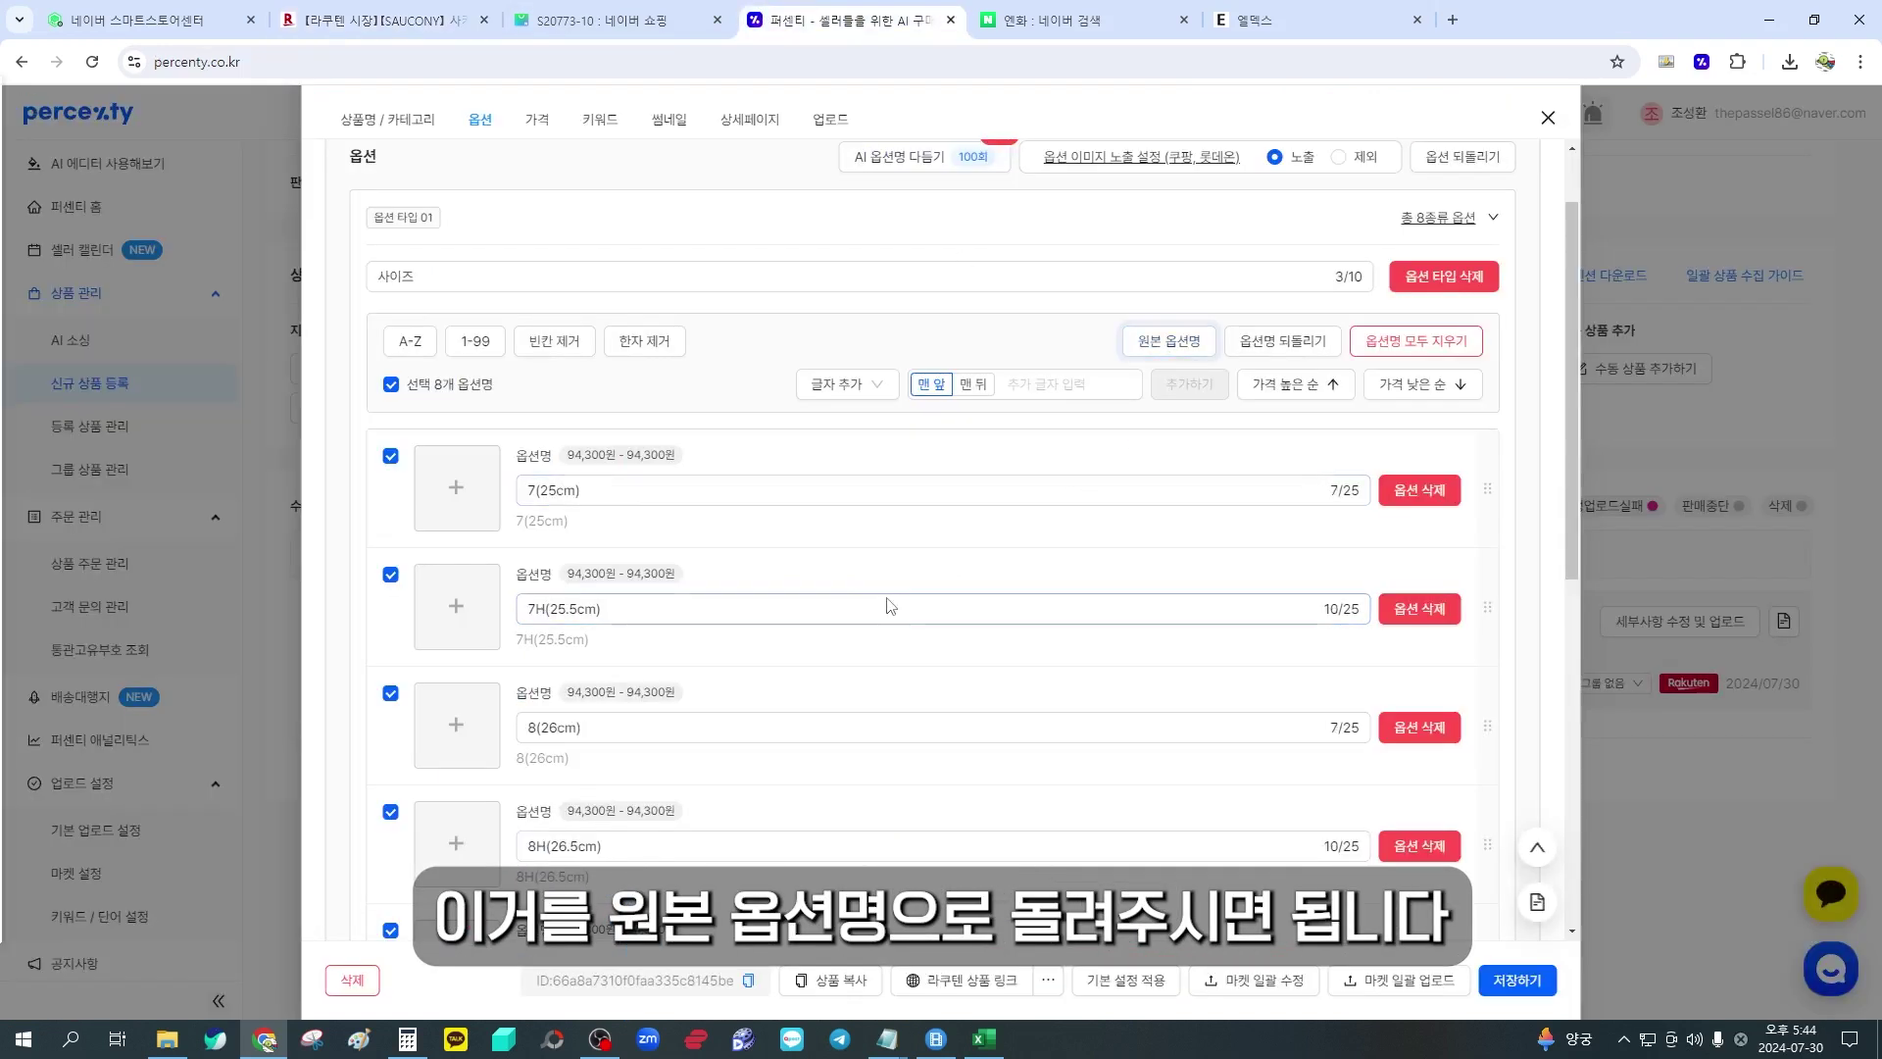
triple_click(584, 494)
click(639, 533)
double_click(394, 264)
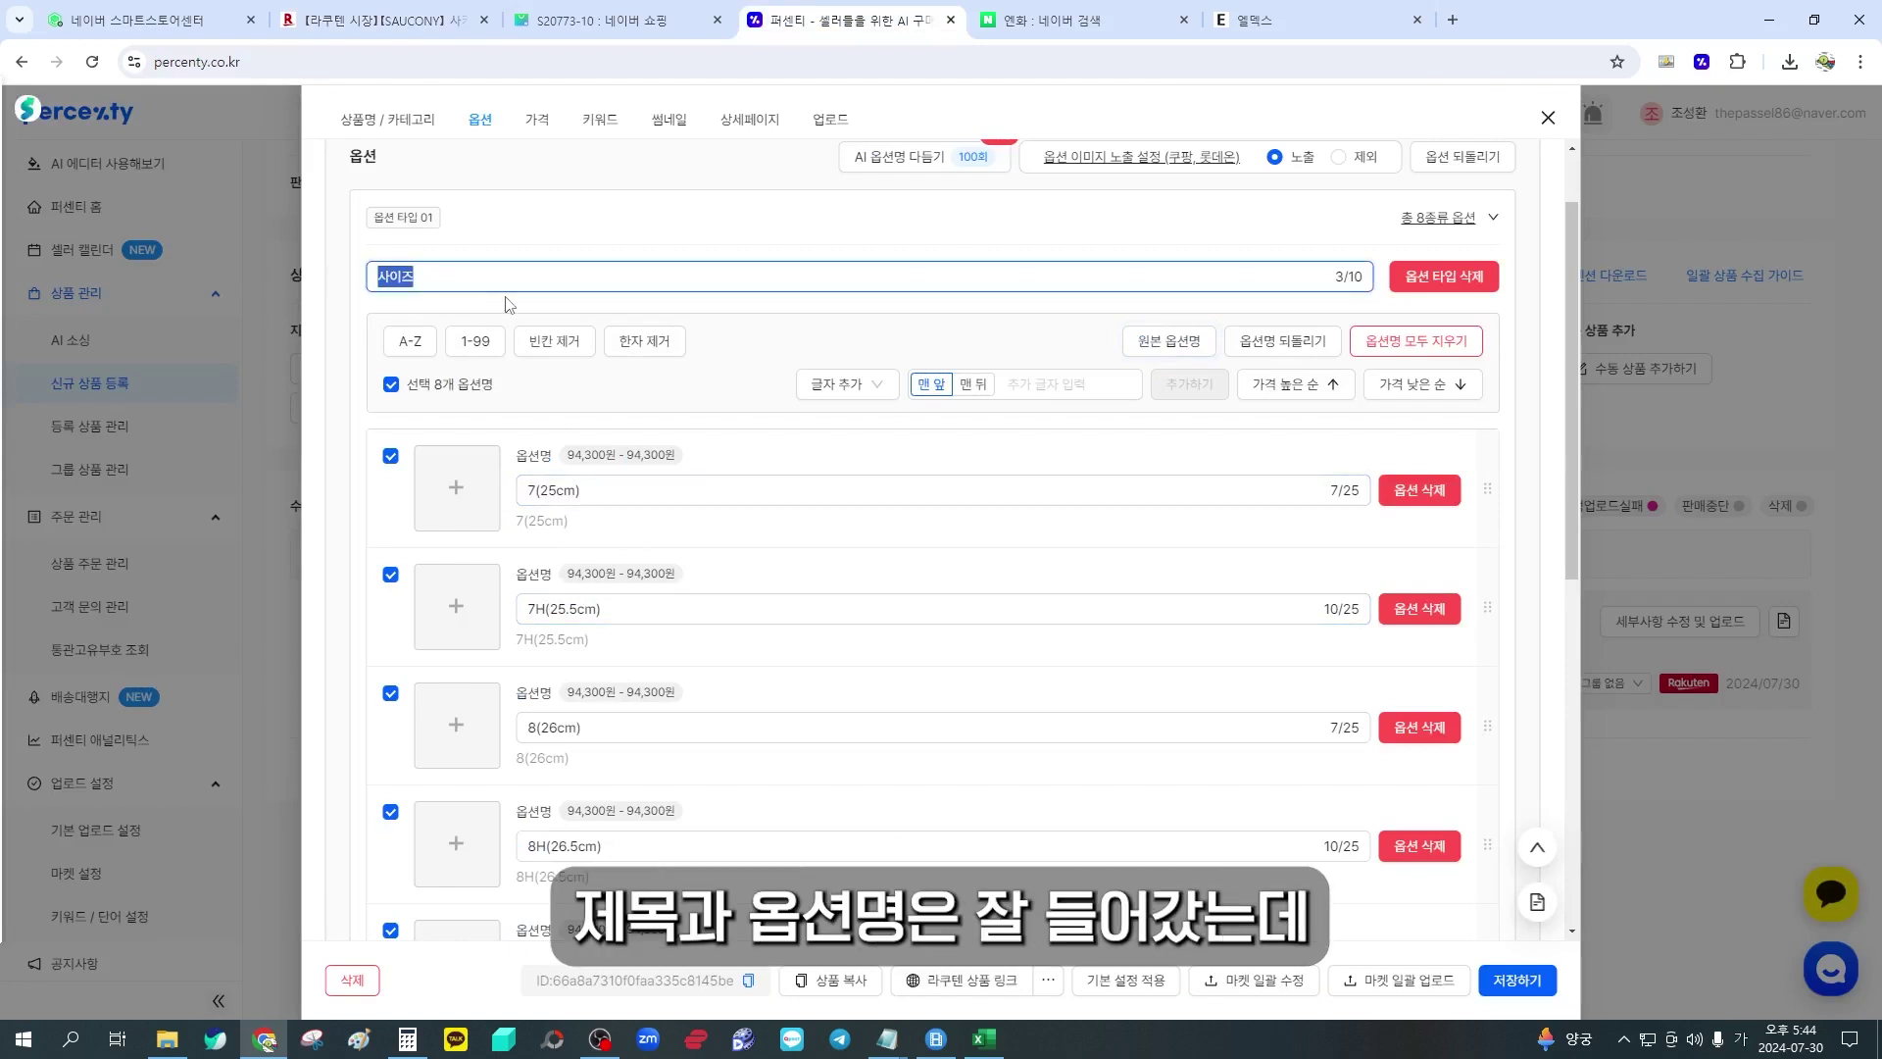
triple_click(624, 495)
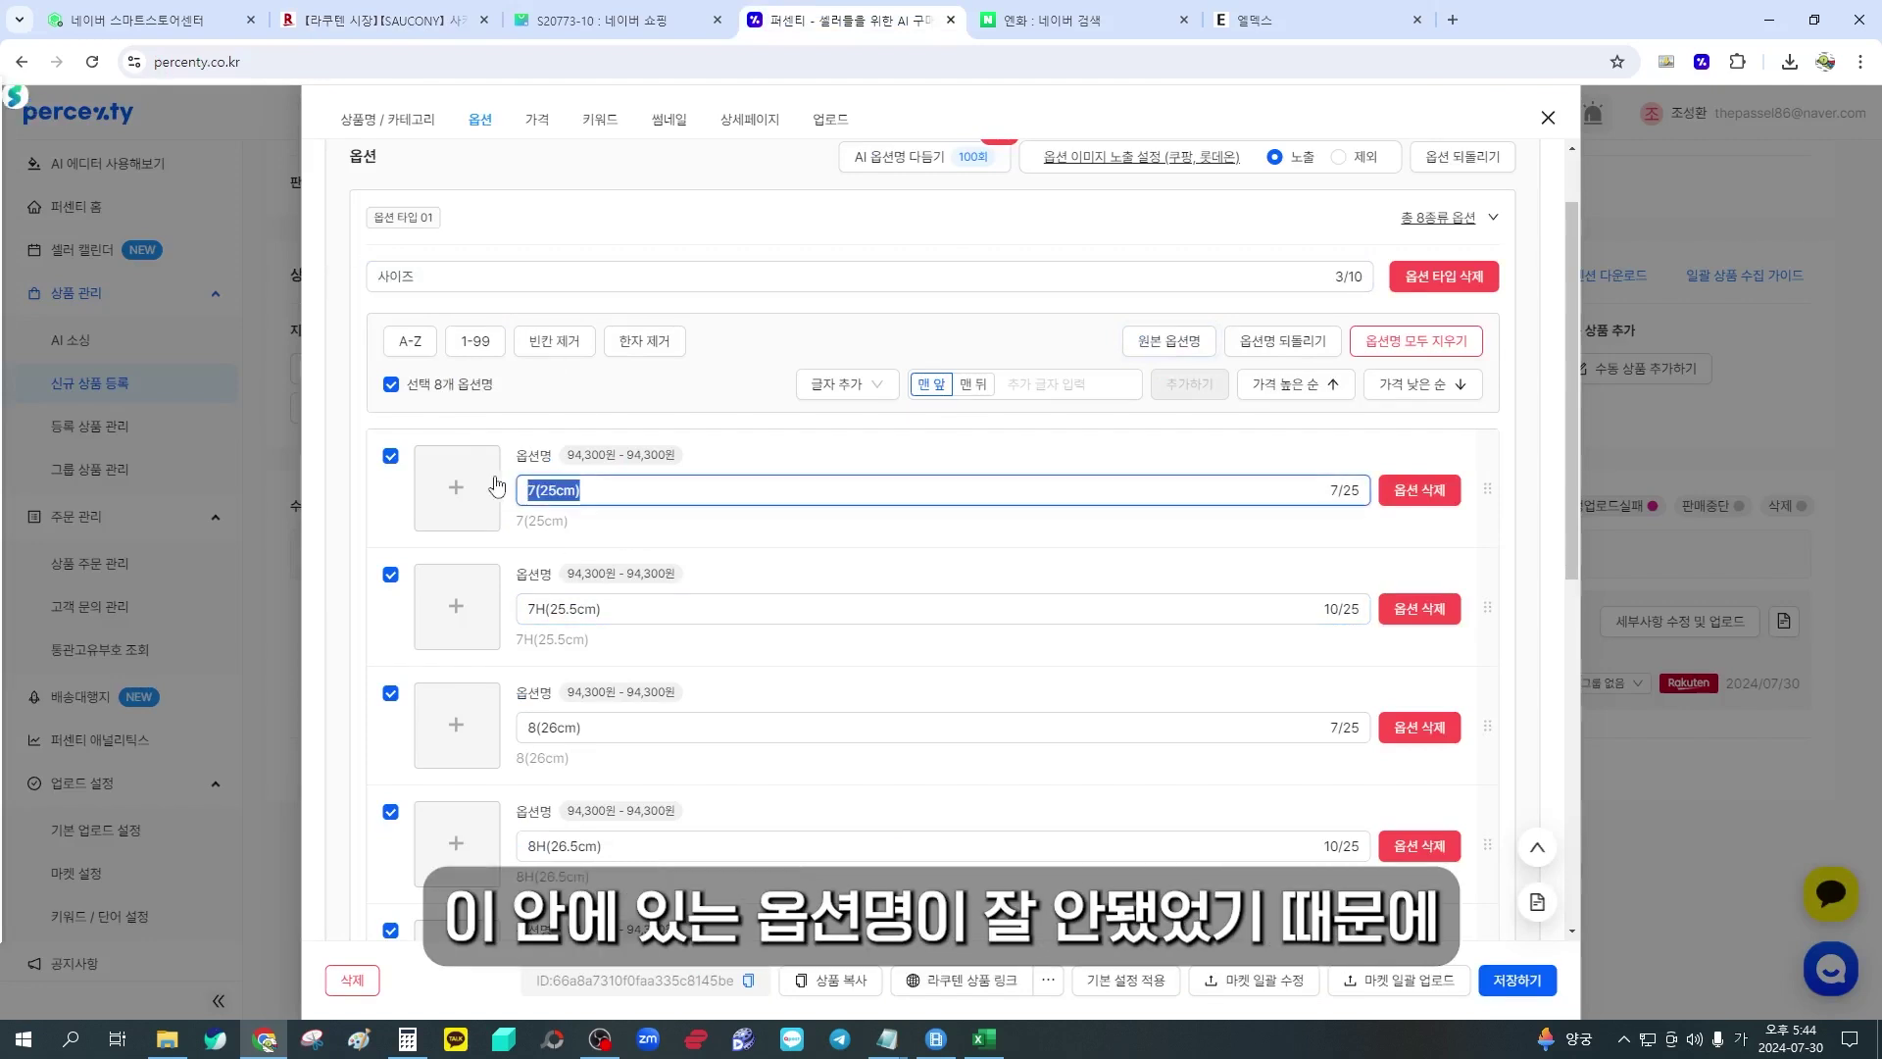
triple_click(586, 604)
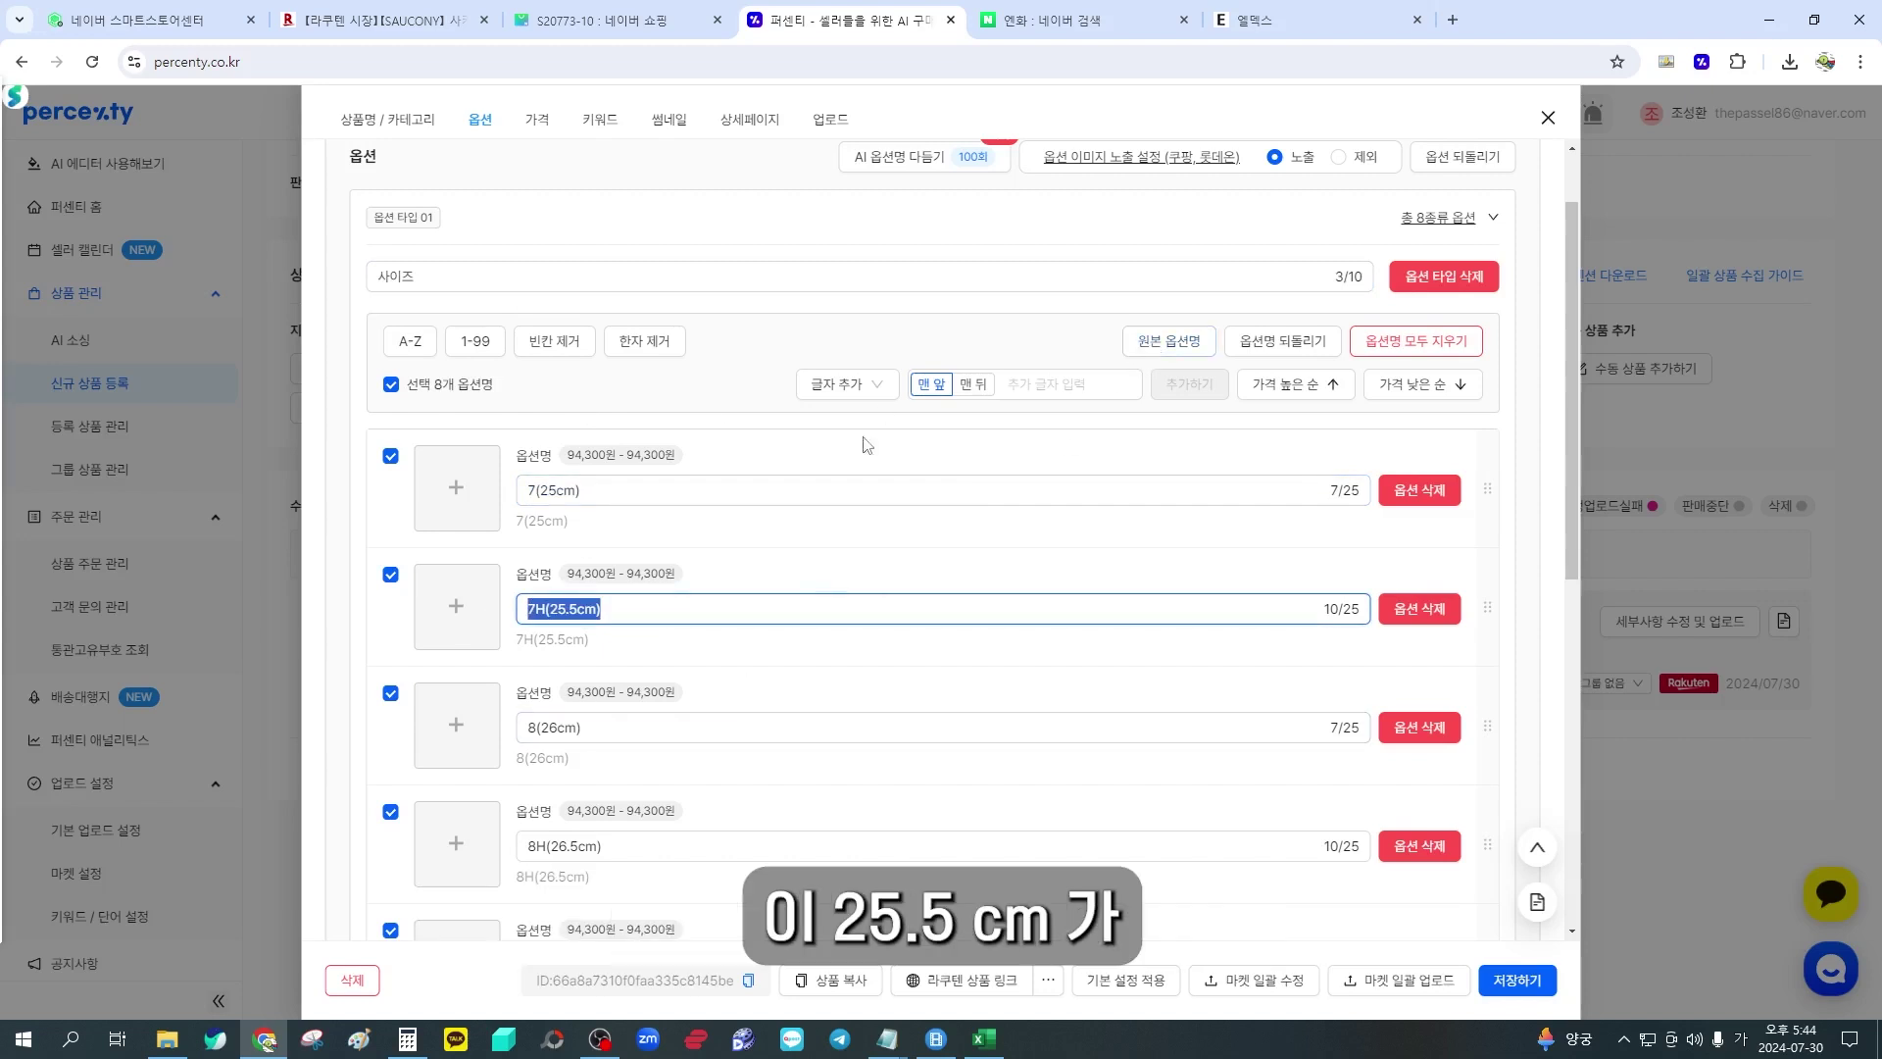
Go through the size options down to 11(29cm) and check their availability on the Rakuten listing
scroll(723, 634, down, 1)
click(603, 515)
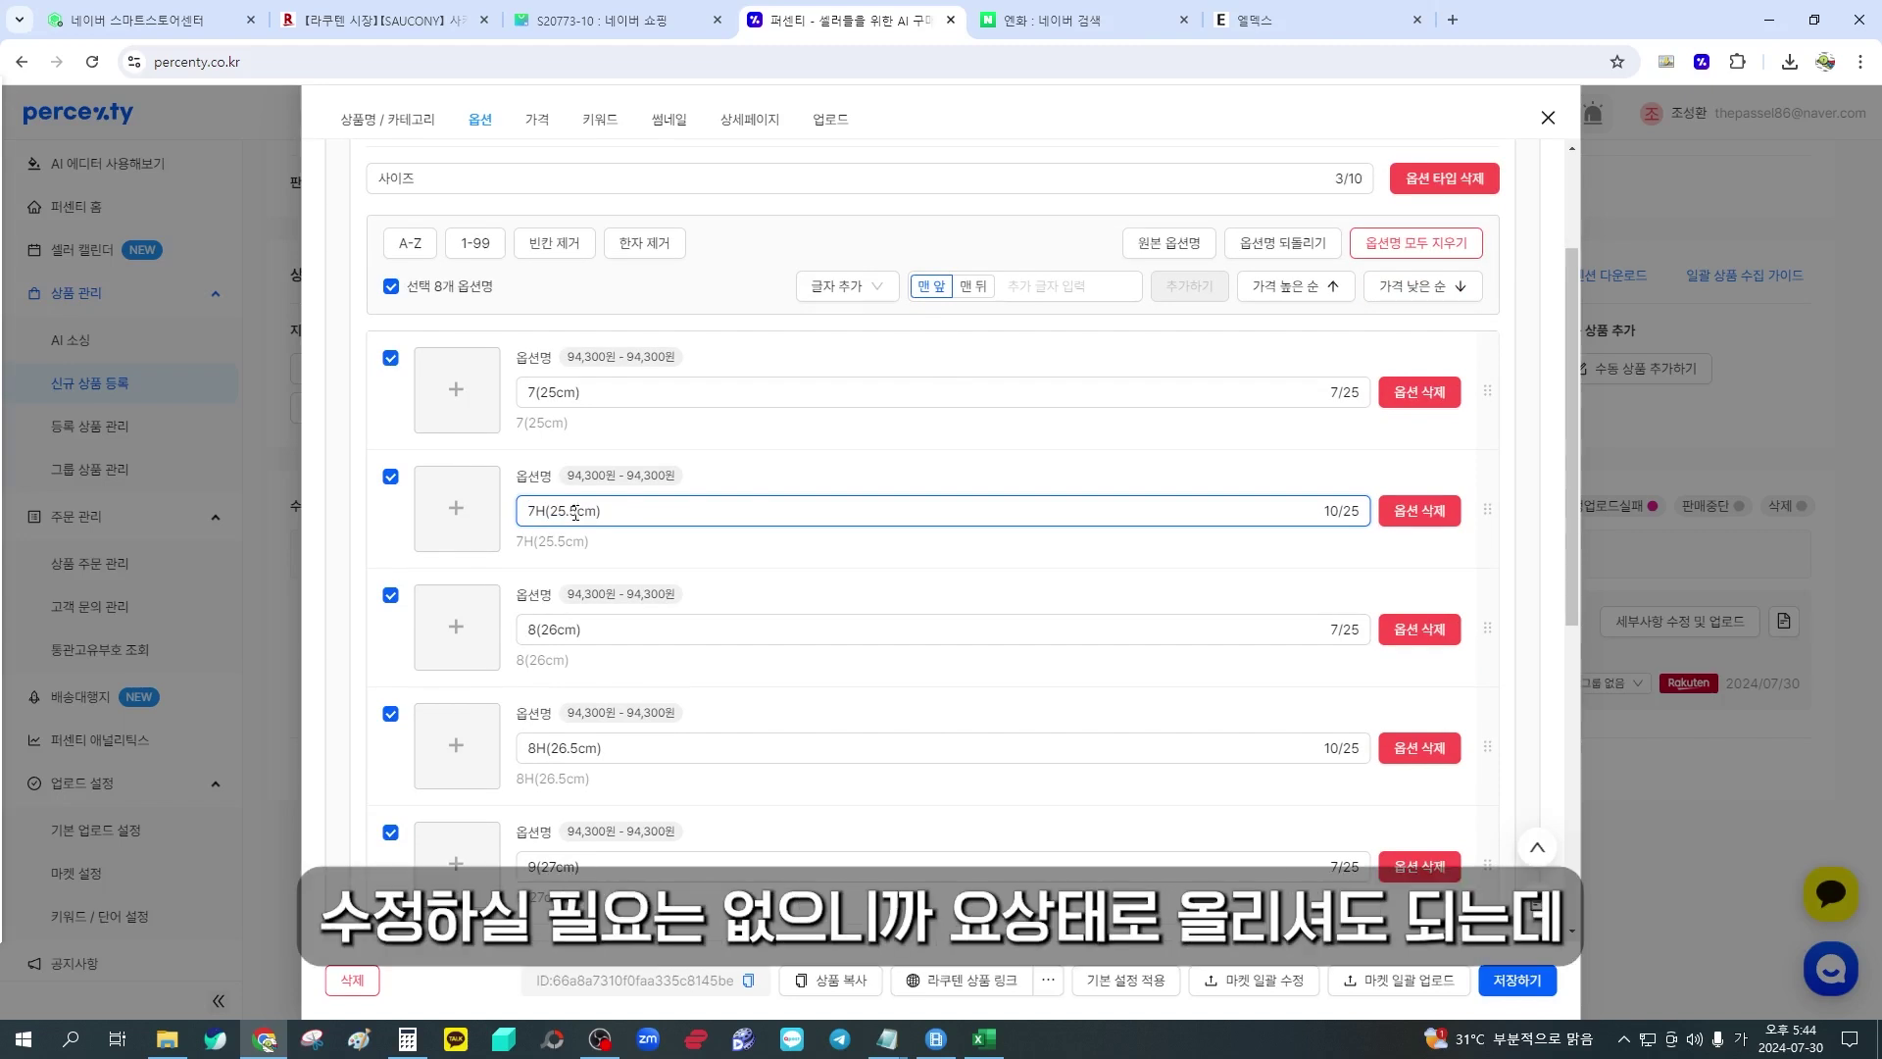
scroll(575, 512, down, 1)
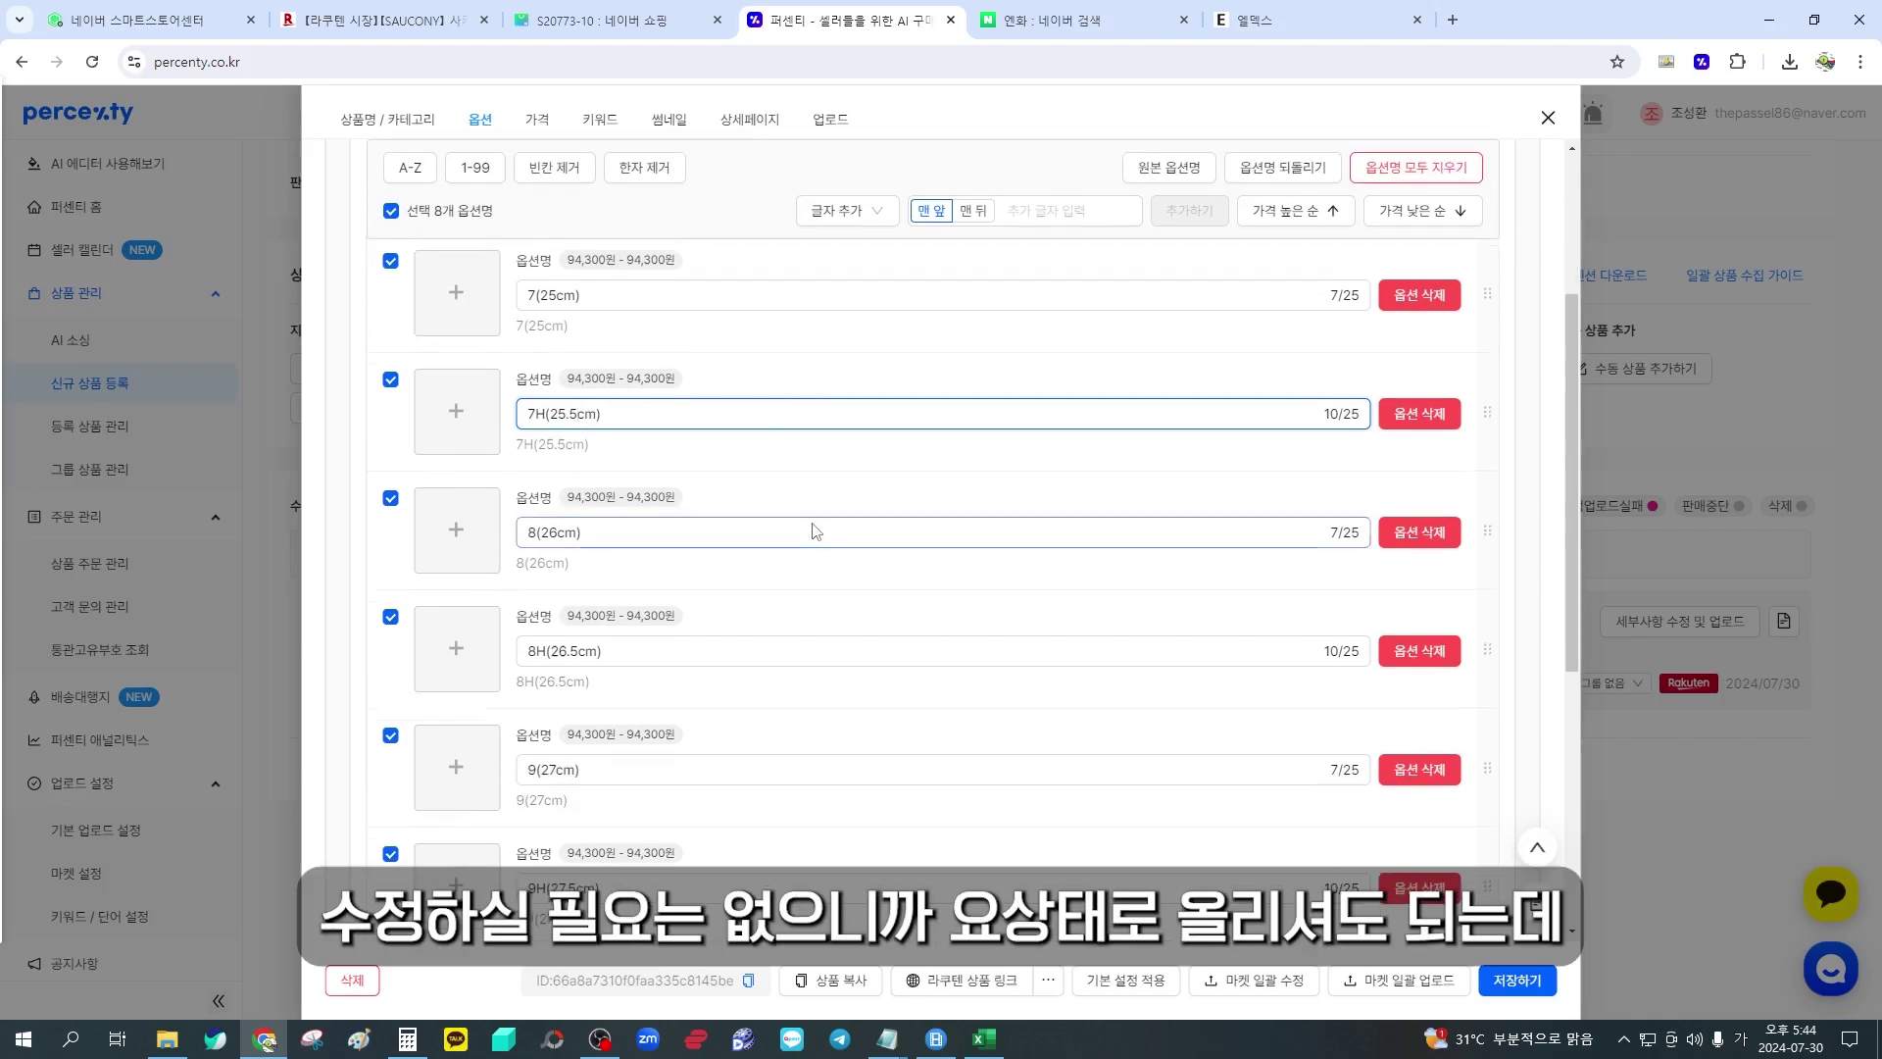
scroll(819, 530, up, 2)
scroll(813, 559, down, 5)
scroll(786, 605, down, 1)
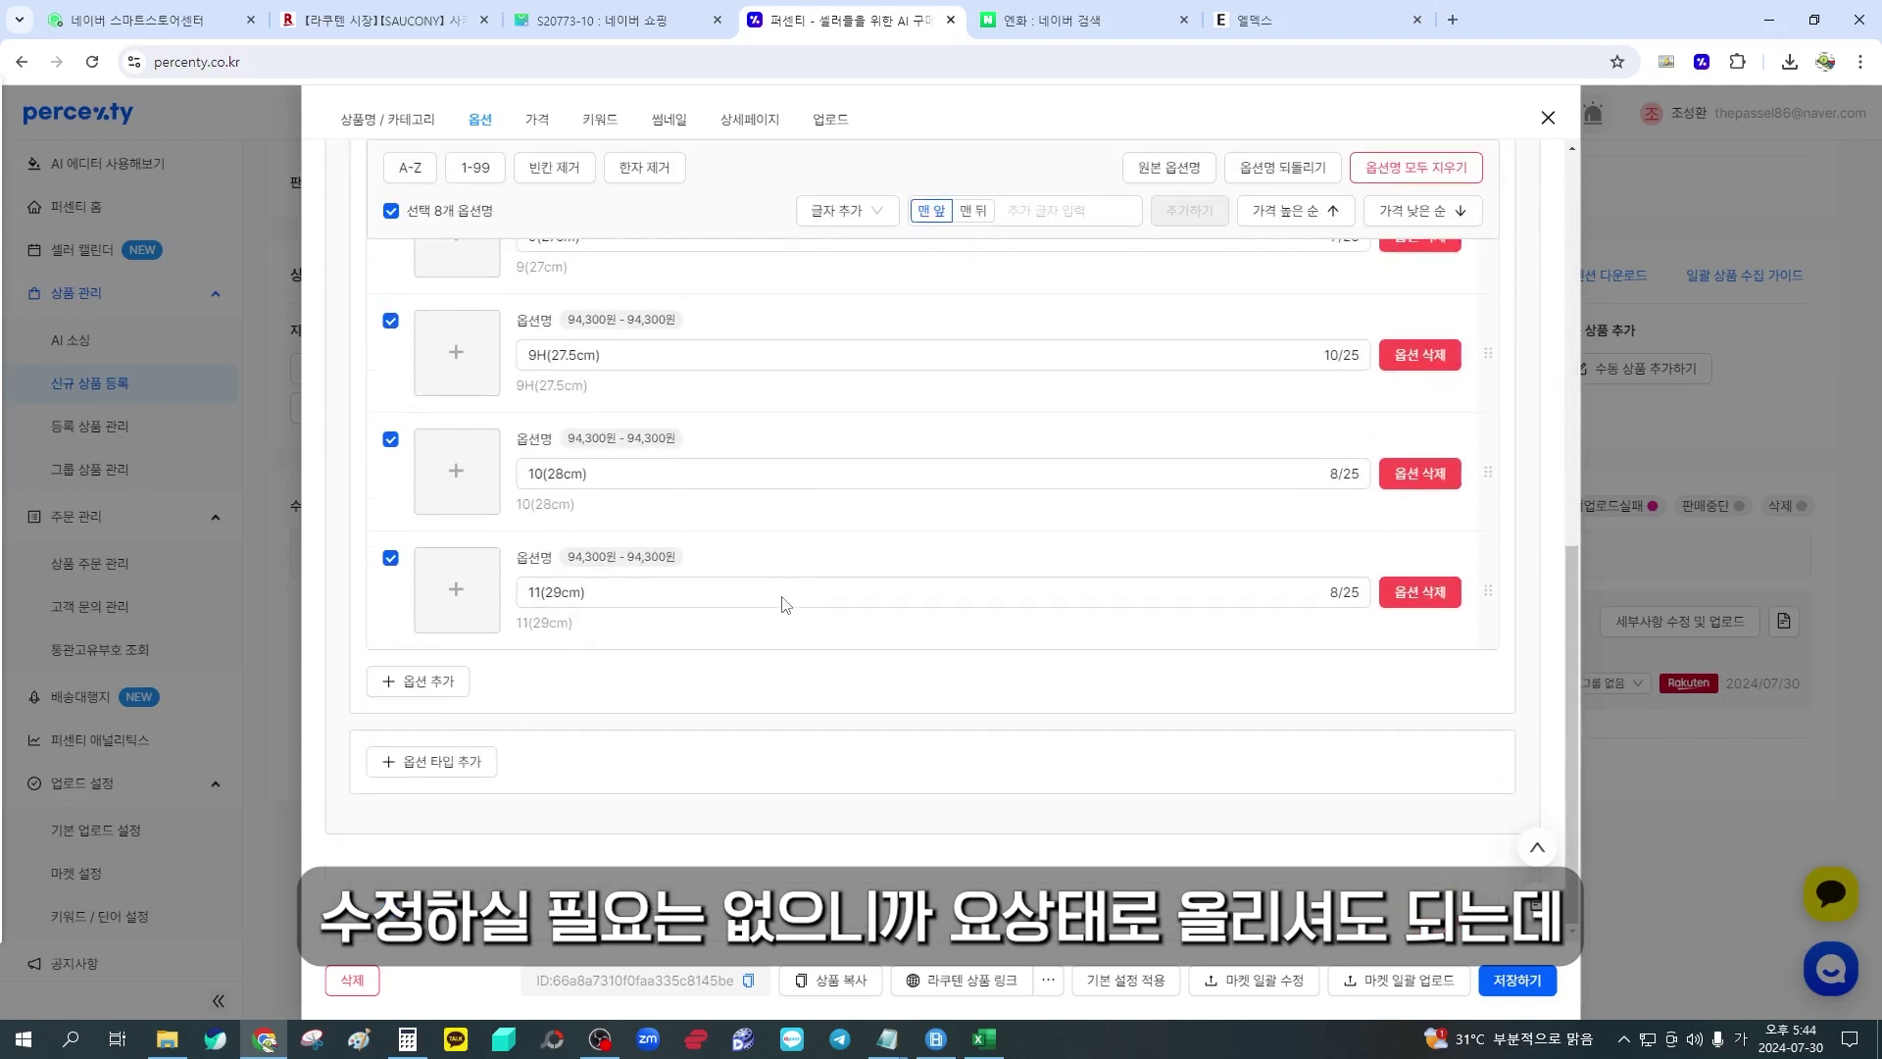
click(377, 20)
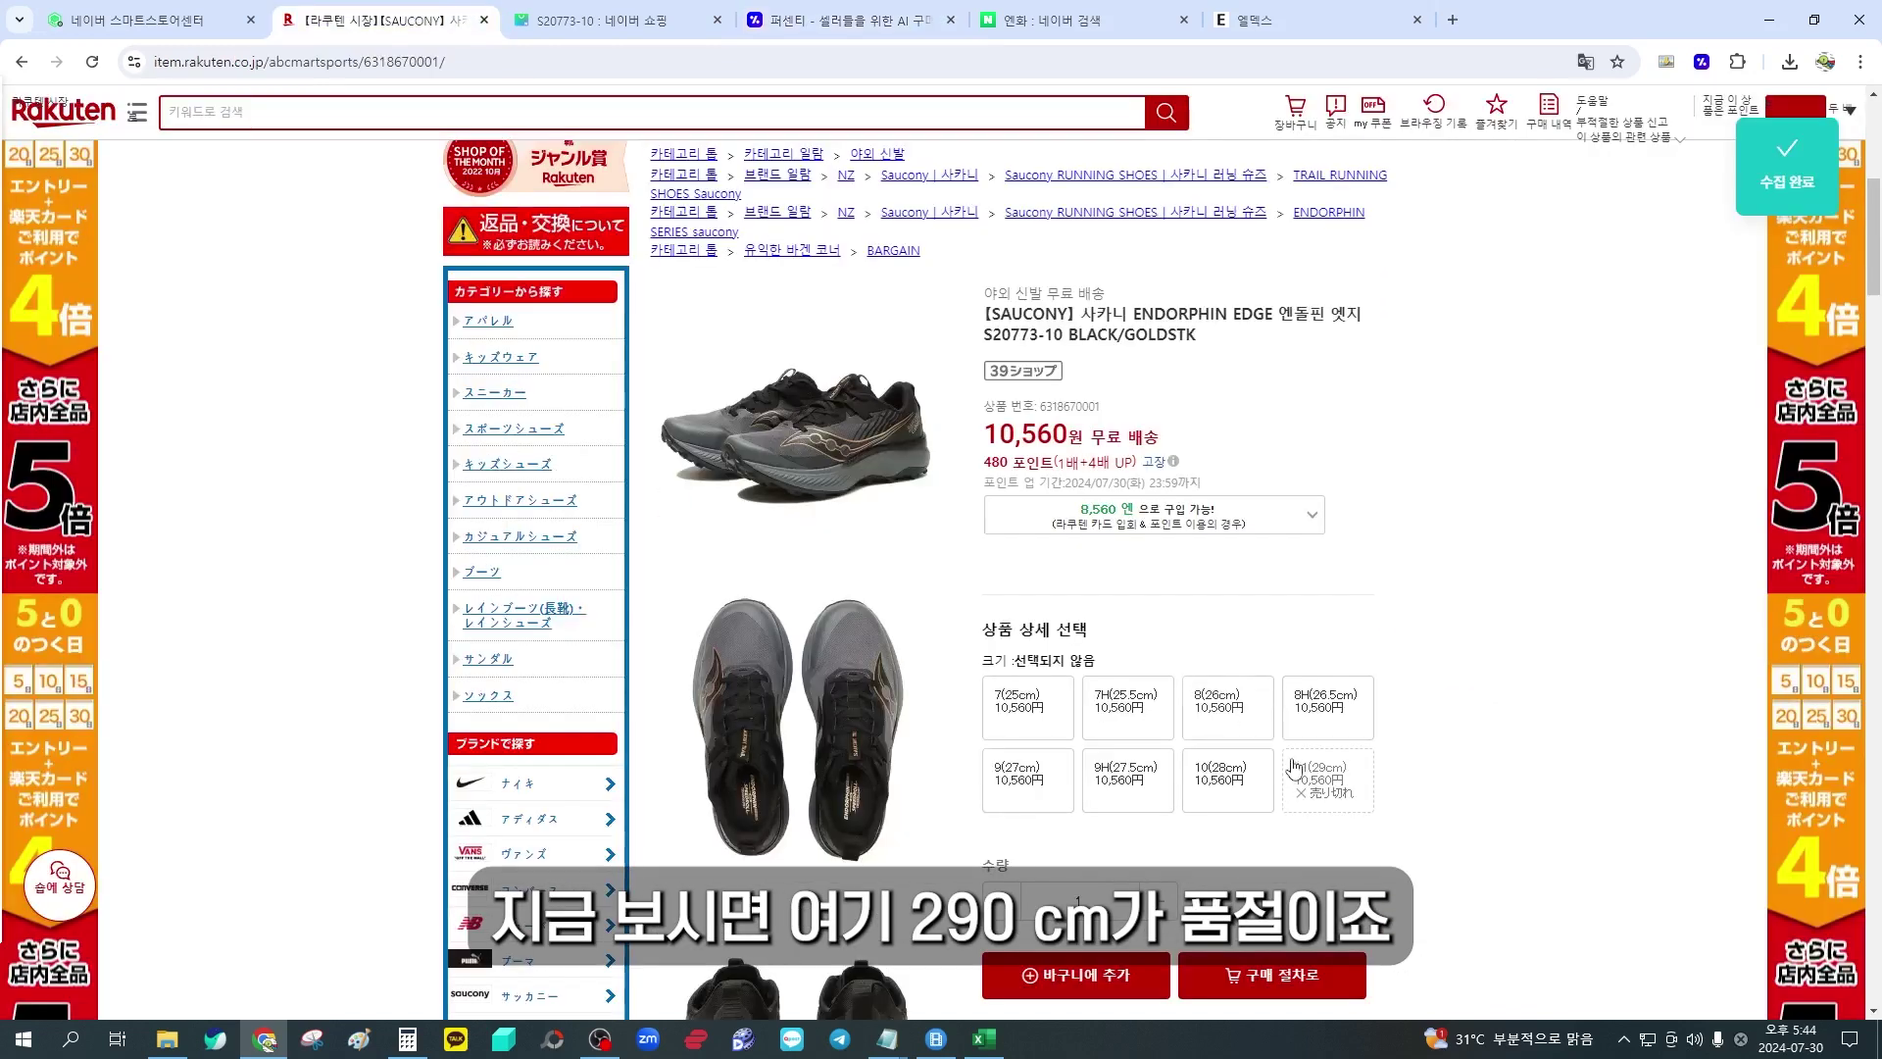
Return to Percenty and delete the sold-out 11(29cm) size option
click(838, 20)
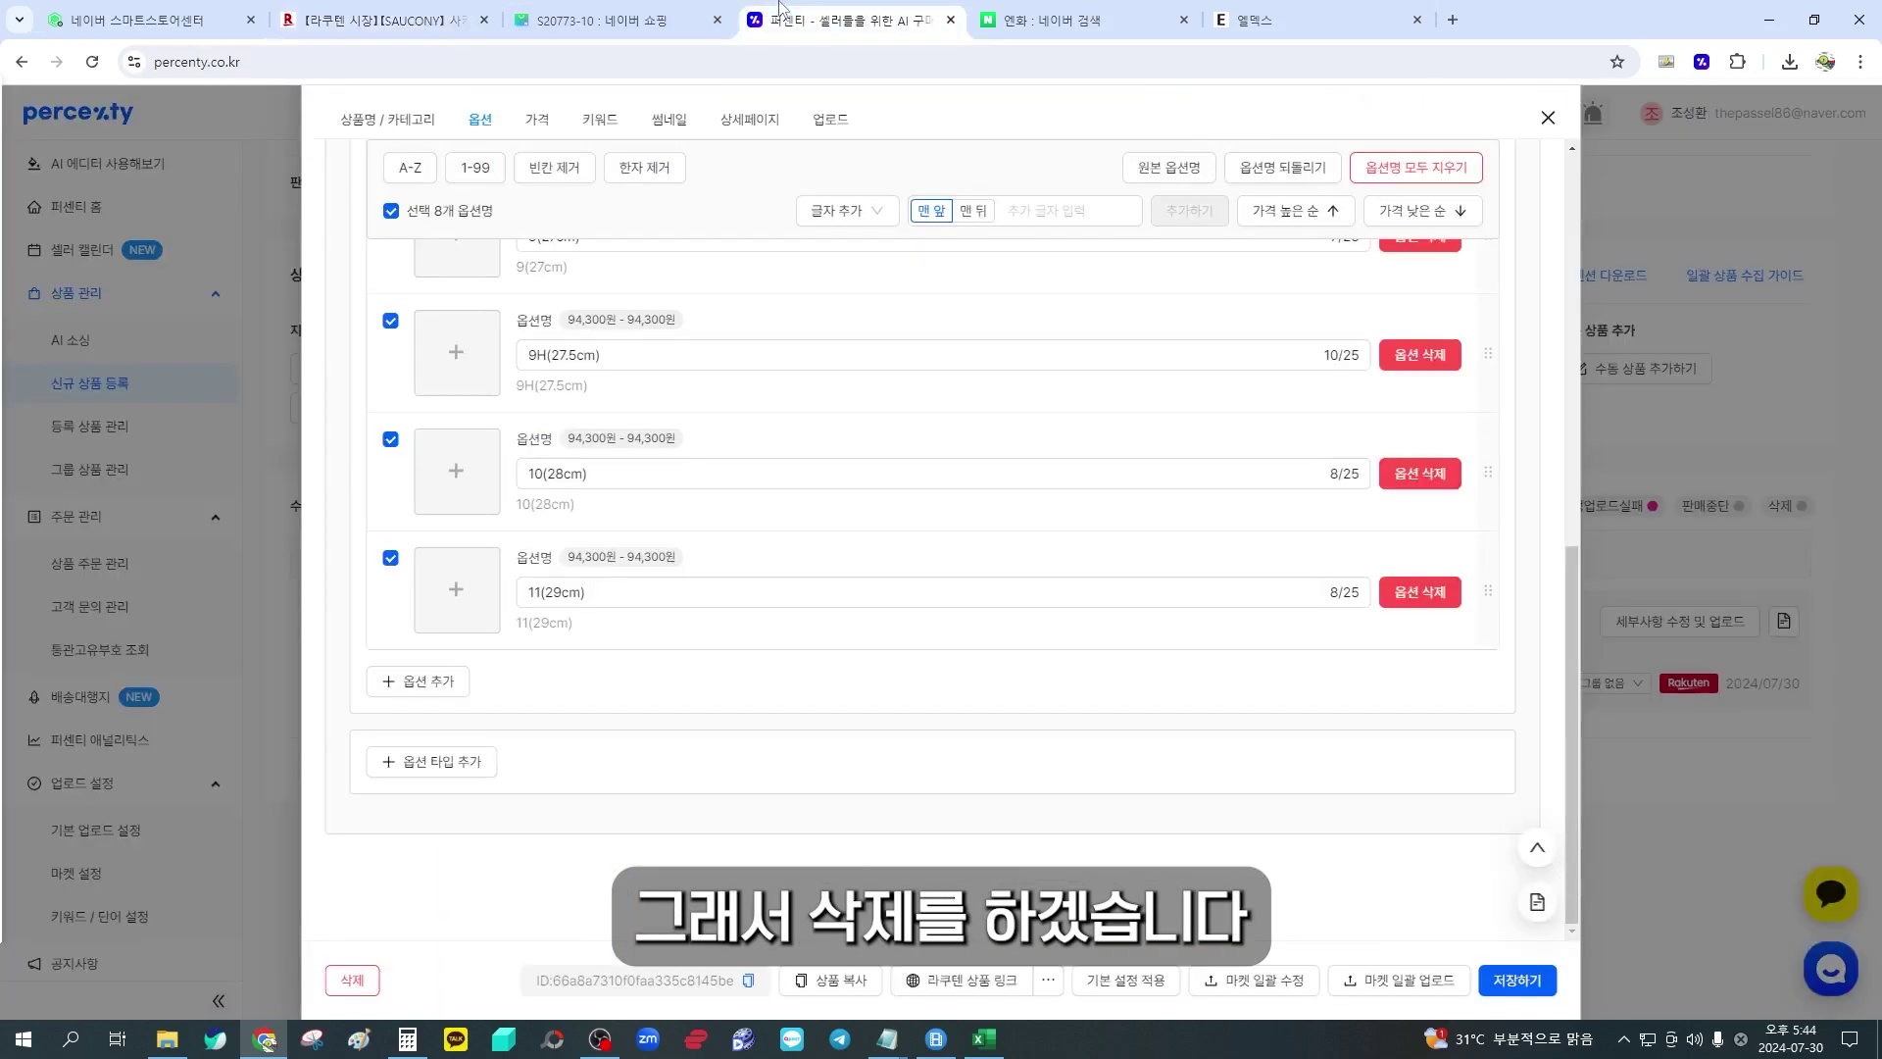
click(1400, 594)
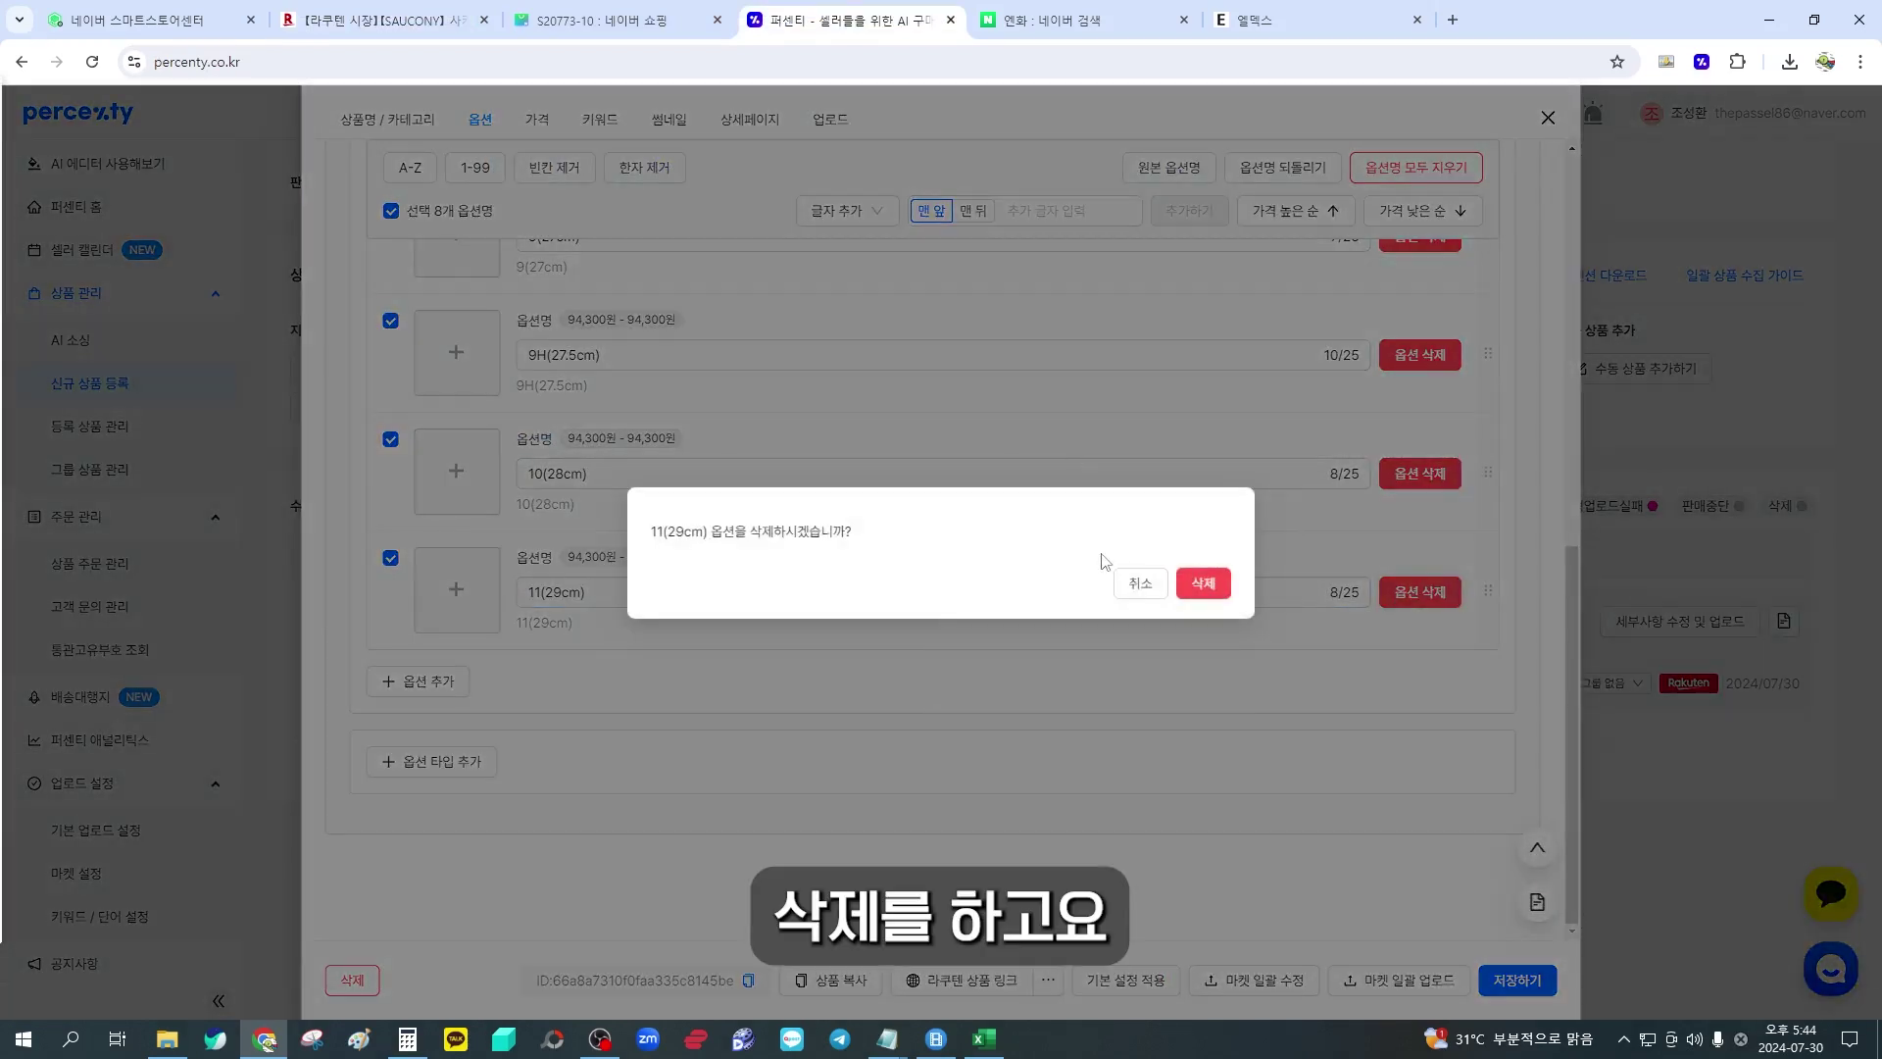
click(1206, 583)
scroll(858, 657, up, 6)
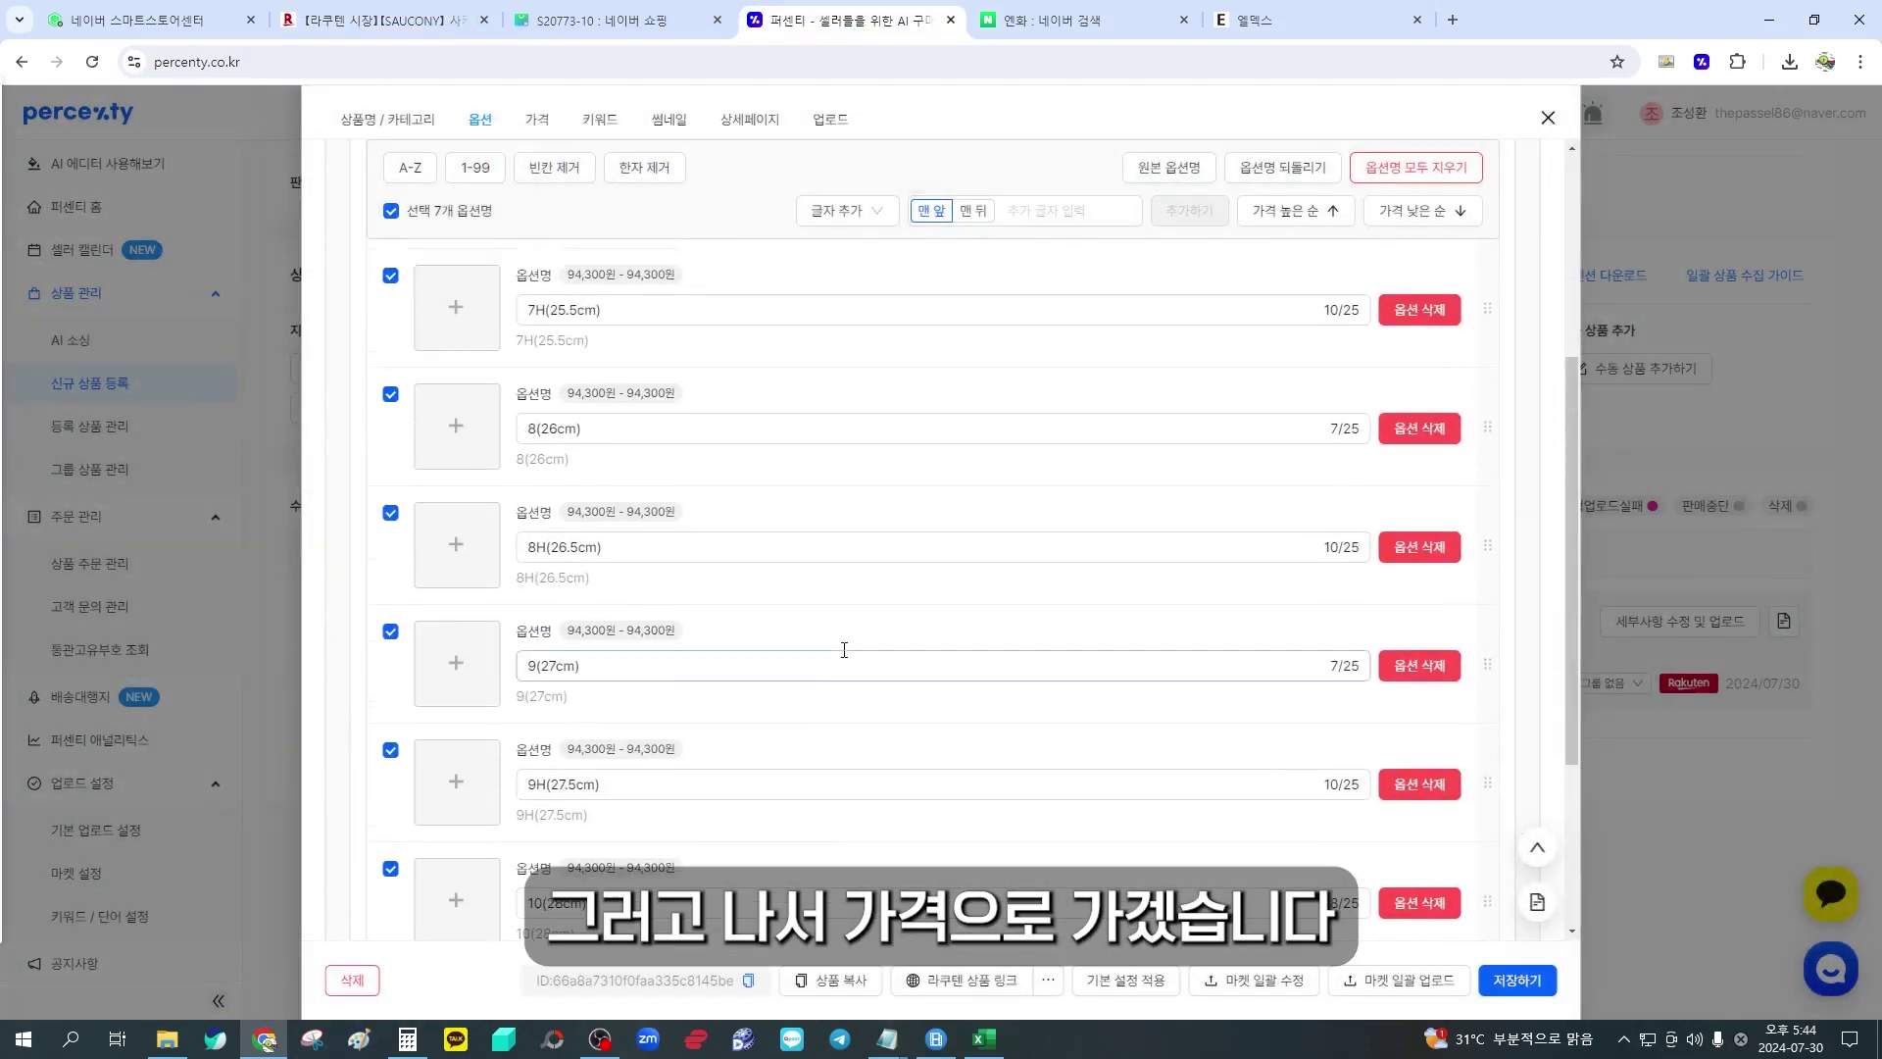
Look up the shipping charge in the Excel margin calculator and set the product's shipping fee (배송비) to 19,900원
click(537, 122)
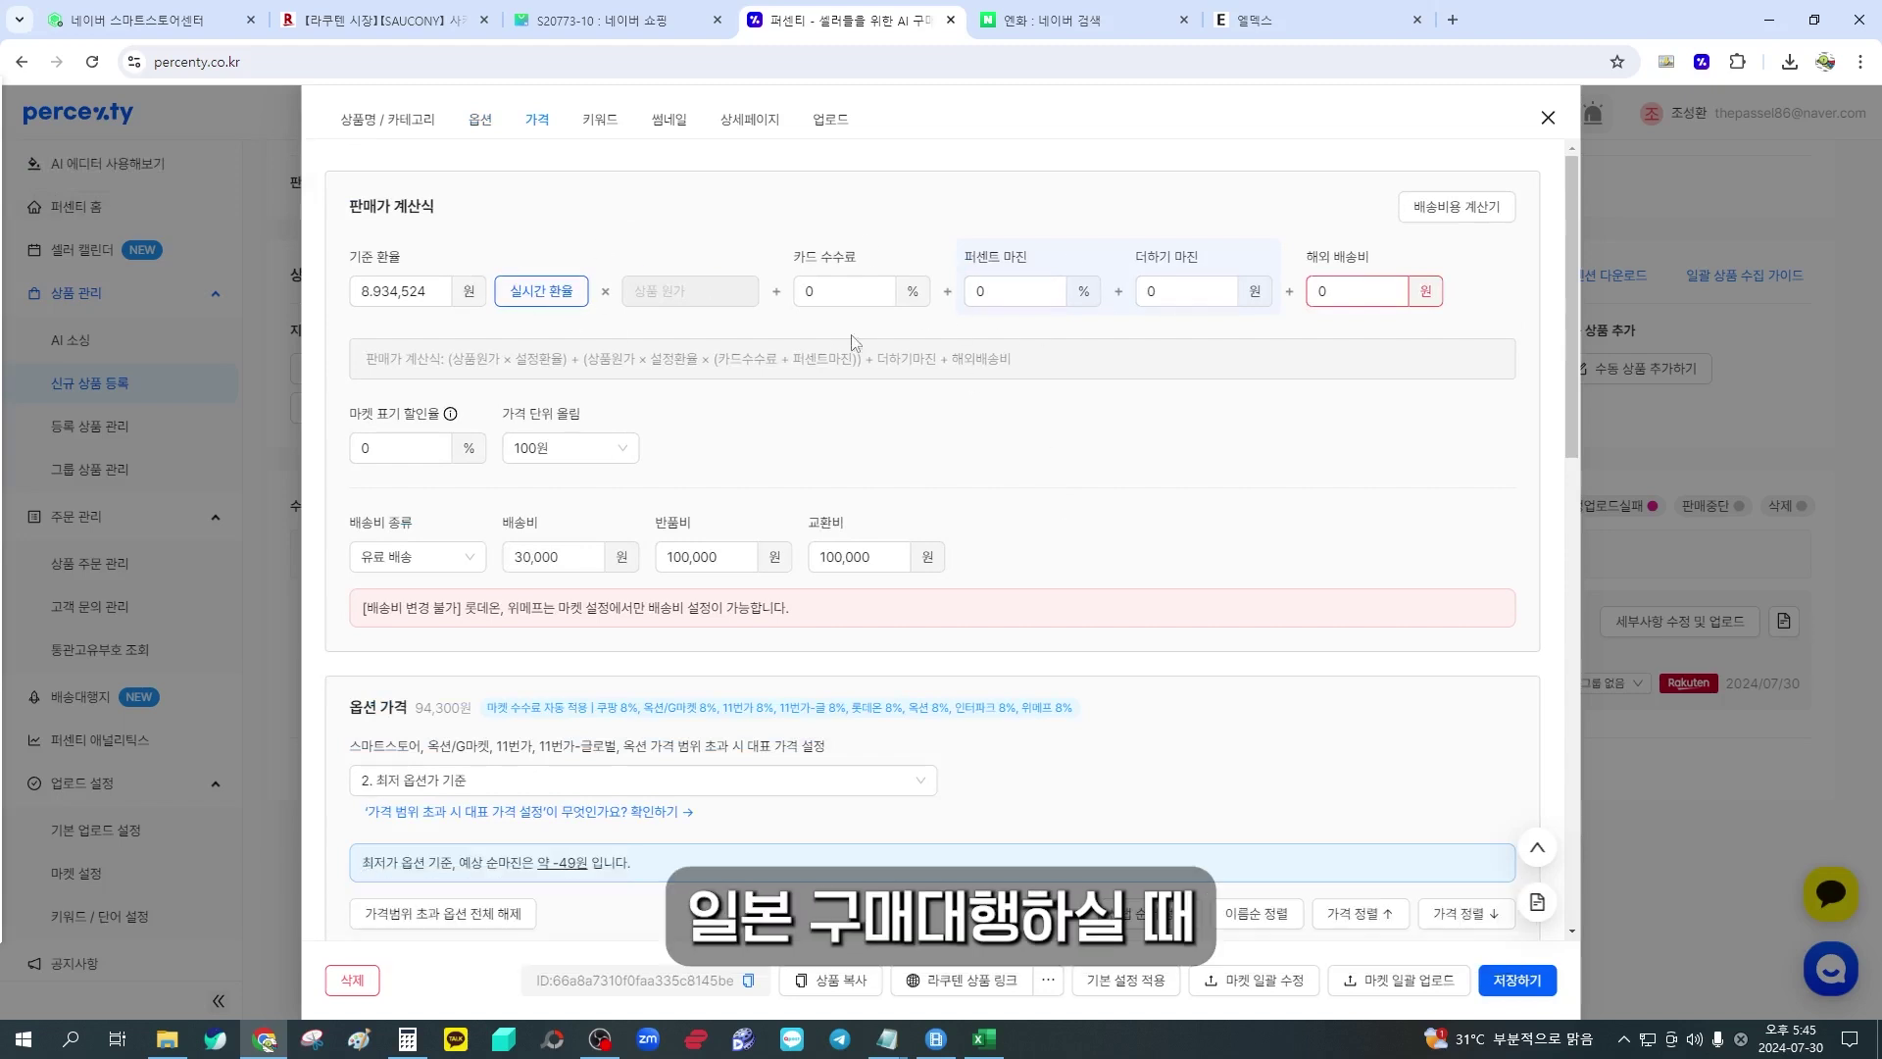
scroll(1101, 429, down, 1)
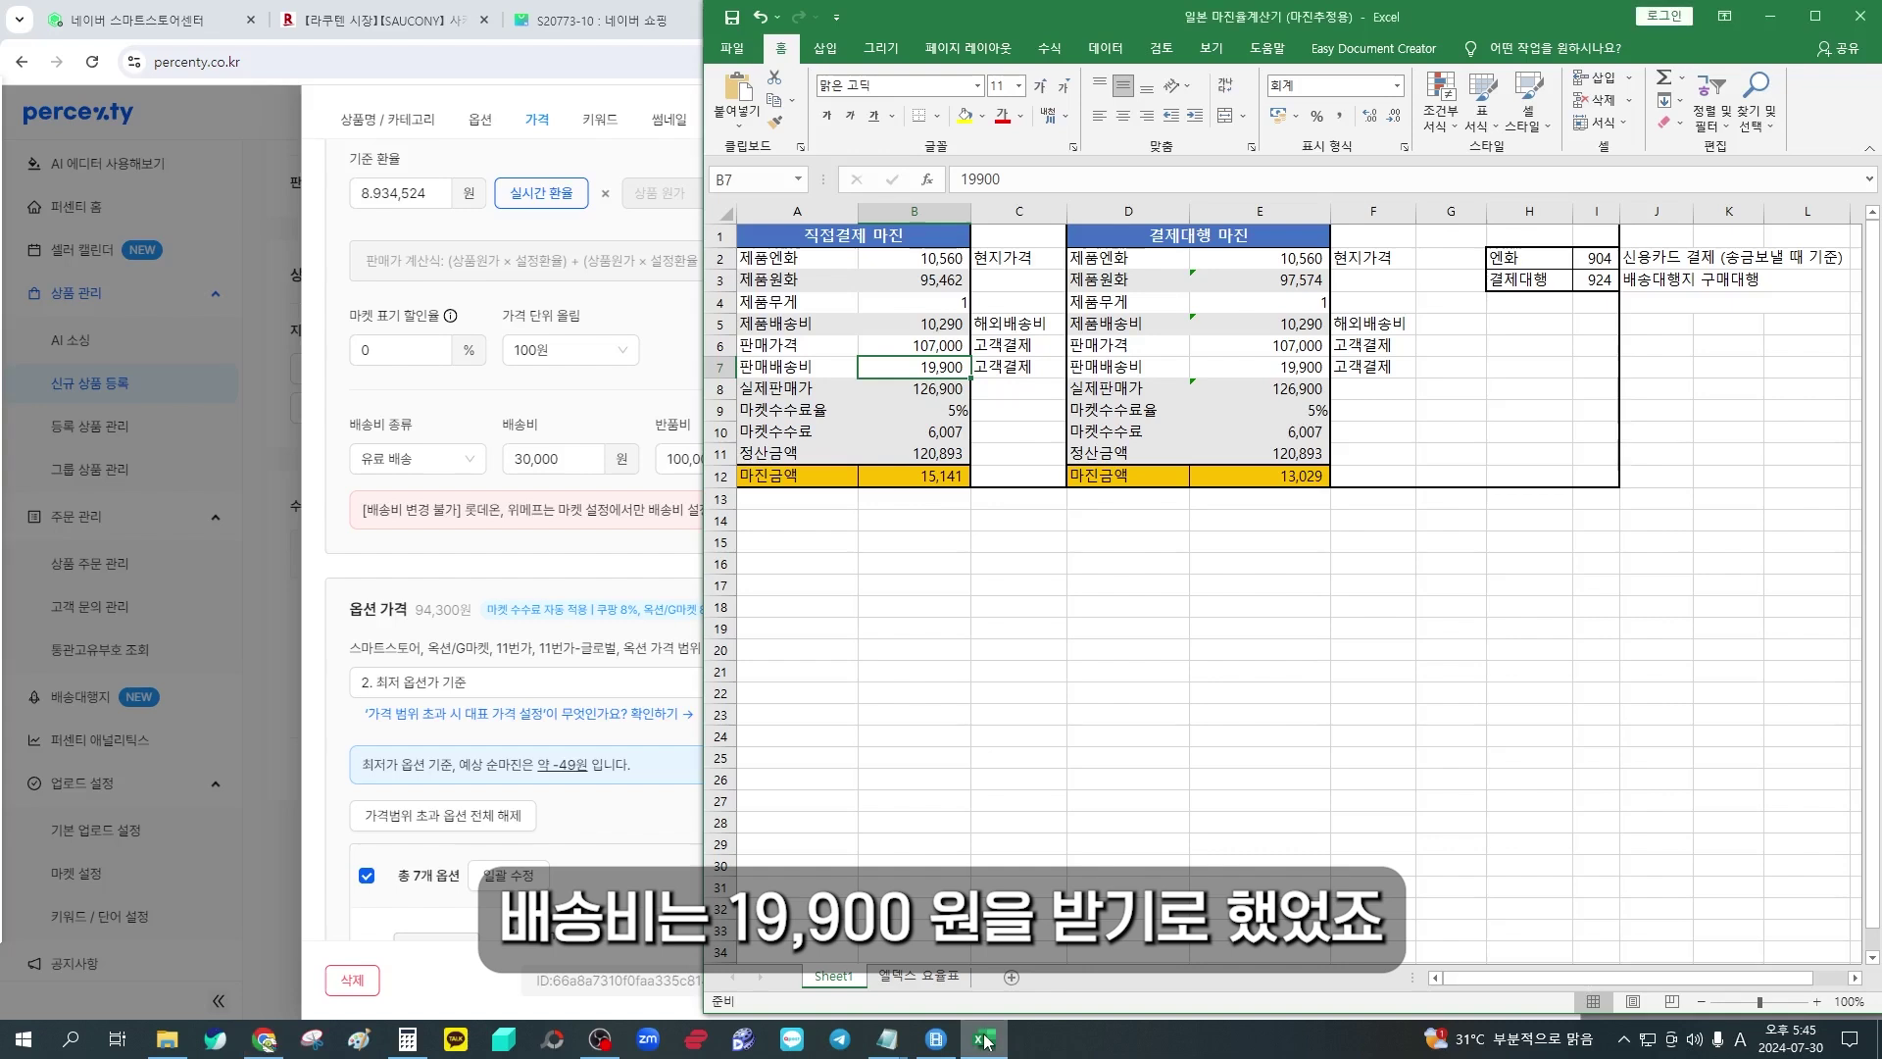
click(984, 1041)
double_click(510, 461)
text(109)
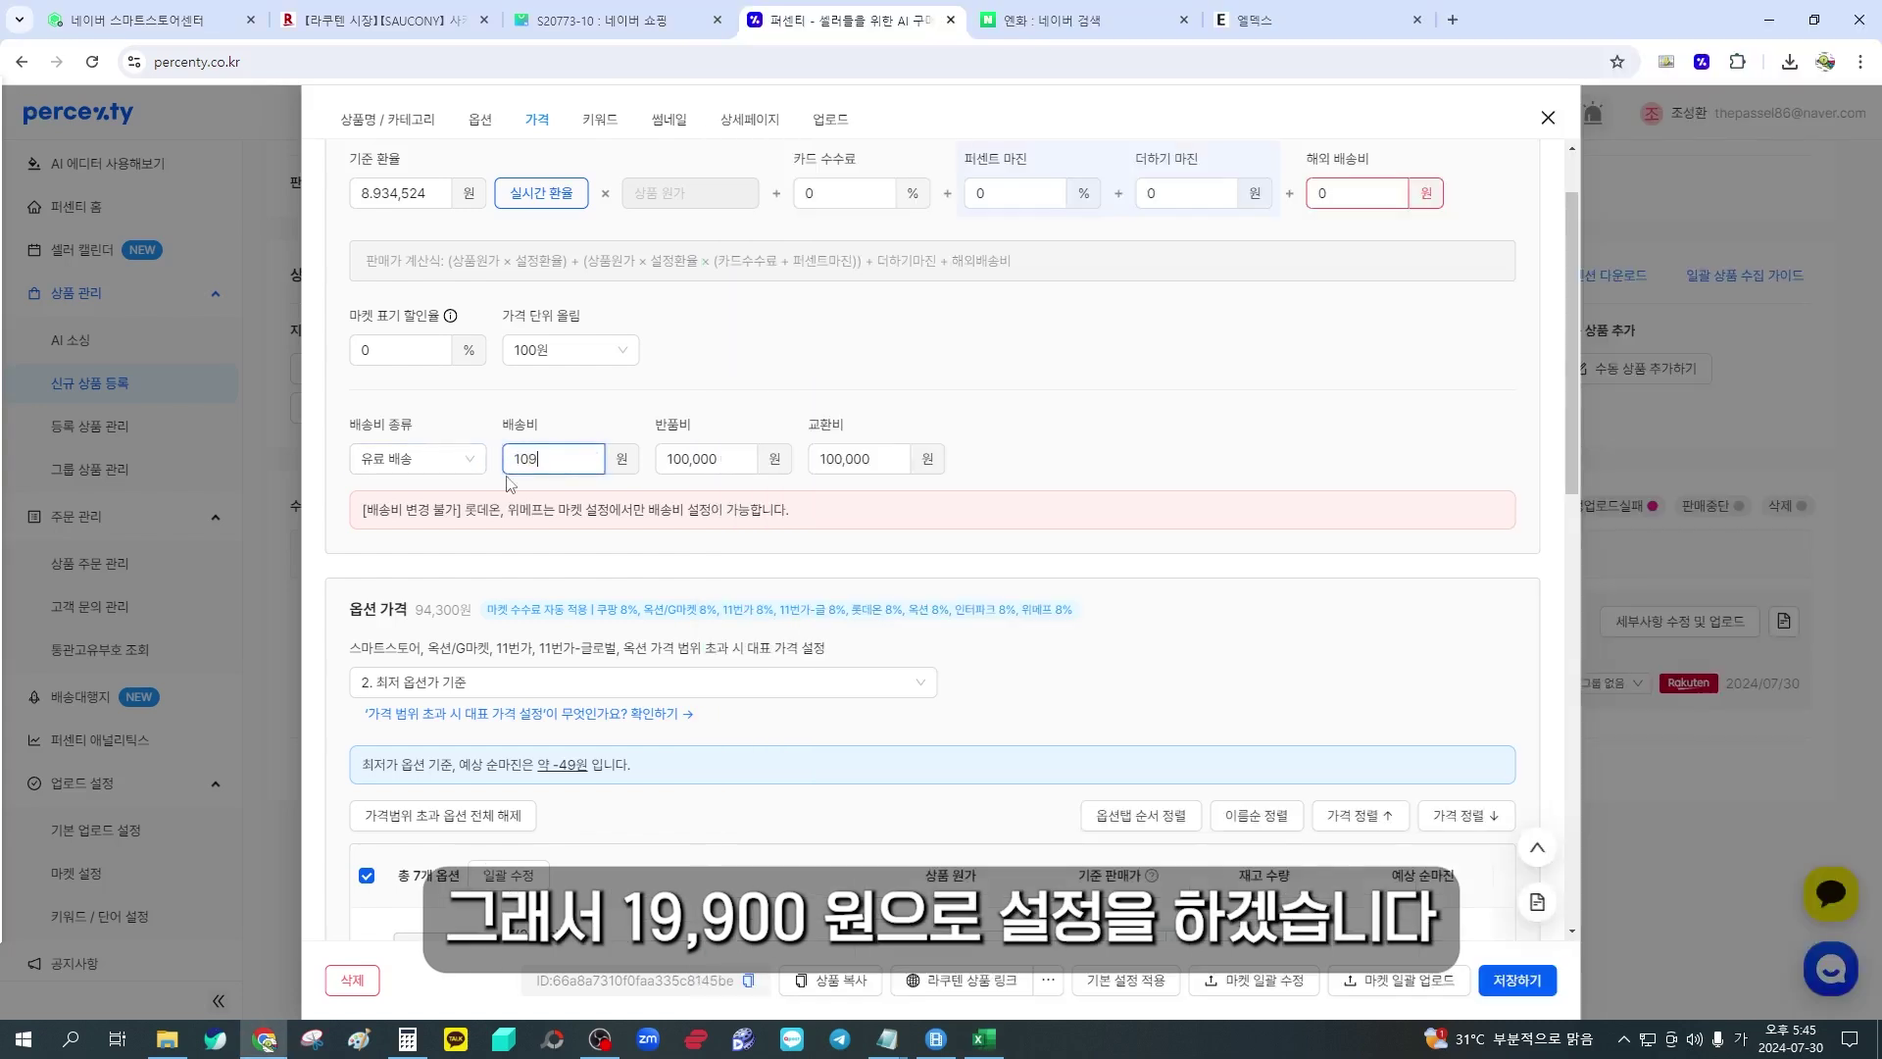
text(00)
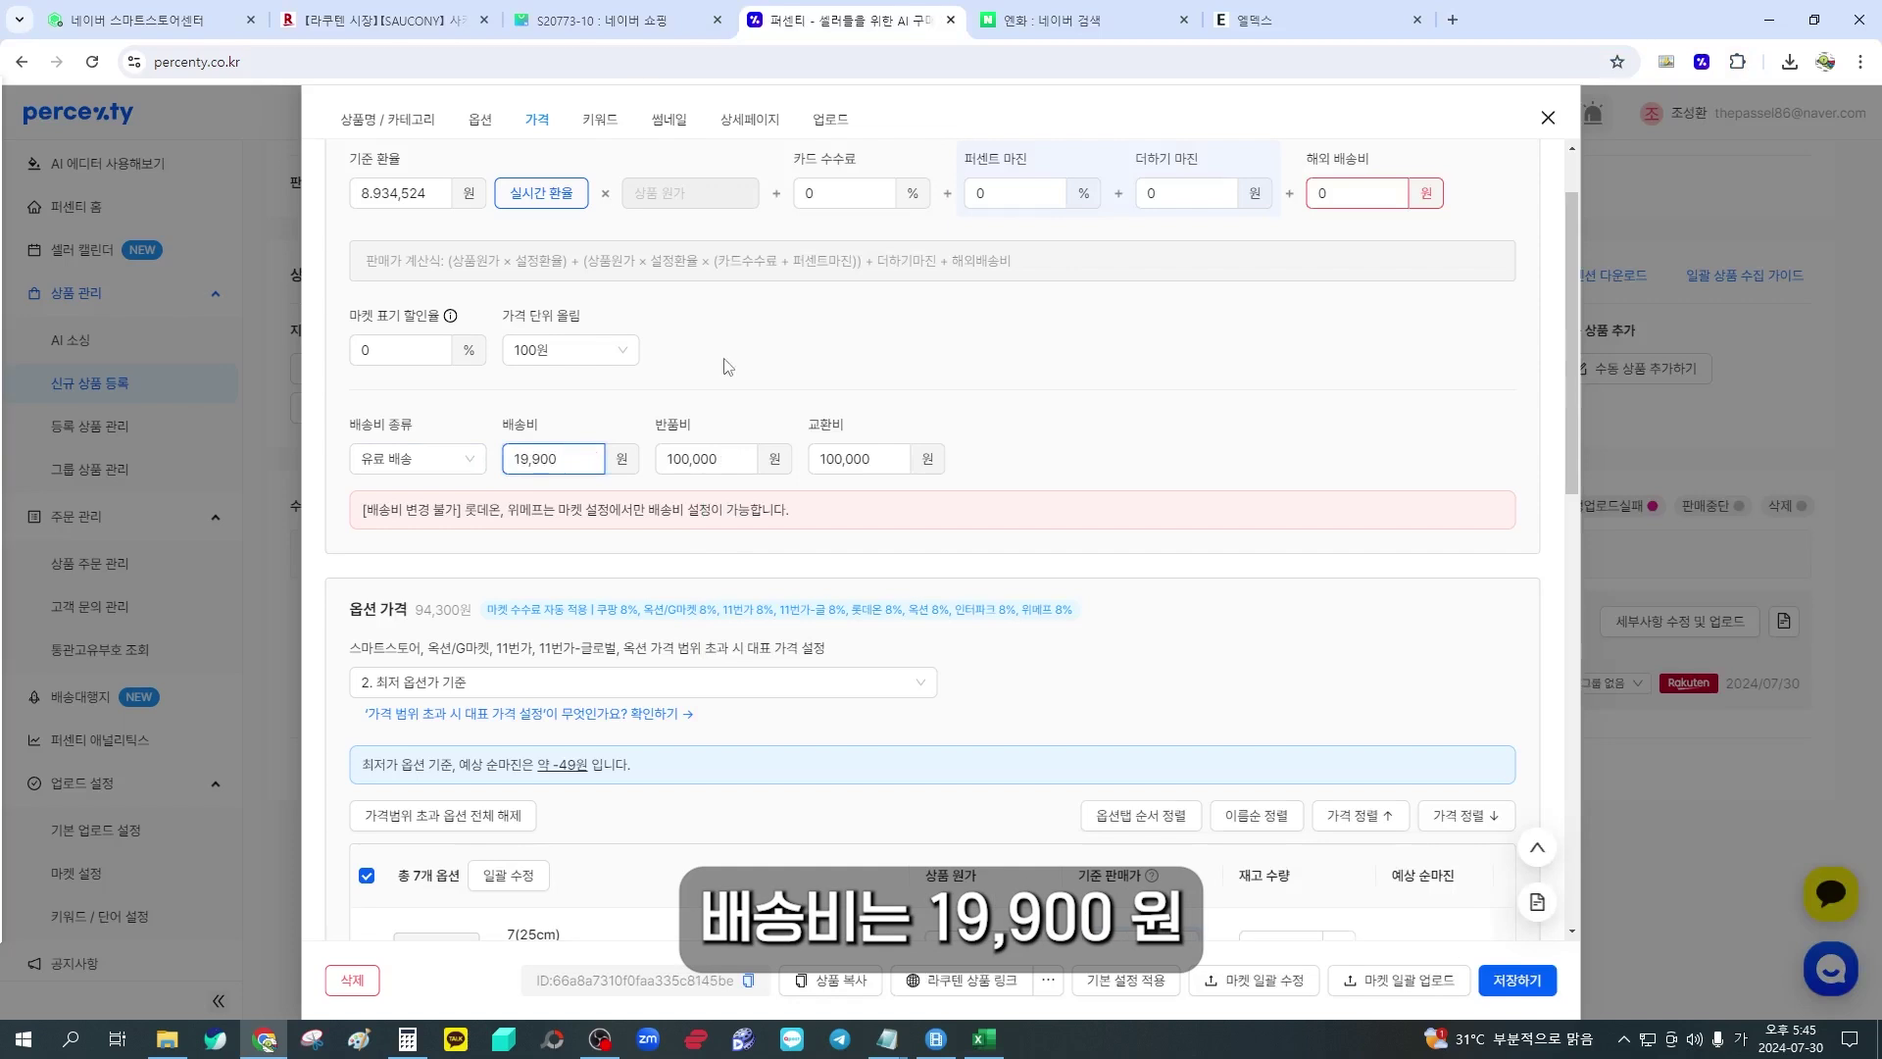
click(826, 562)
Bulk-edit all size options to a base selling price (기준 판매가) of 107,000원, as in the margin calculator, and a stock of 99
scroll(794, 557, down, 3)
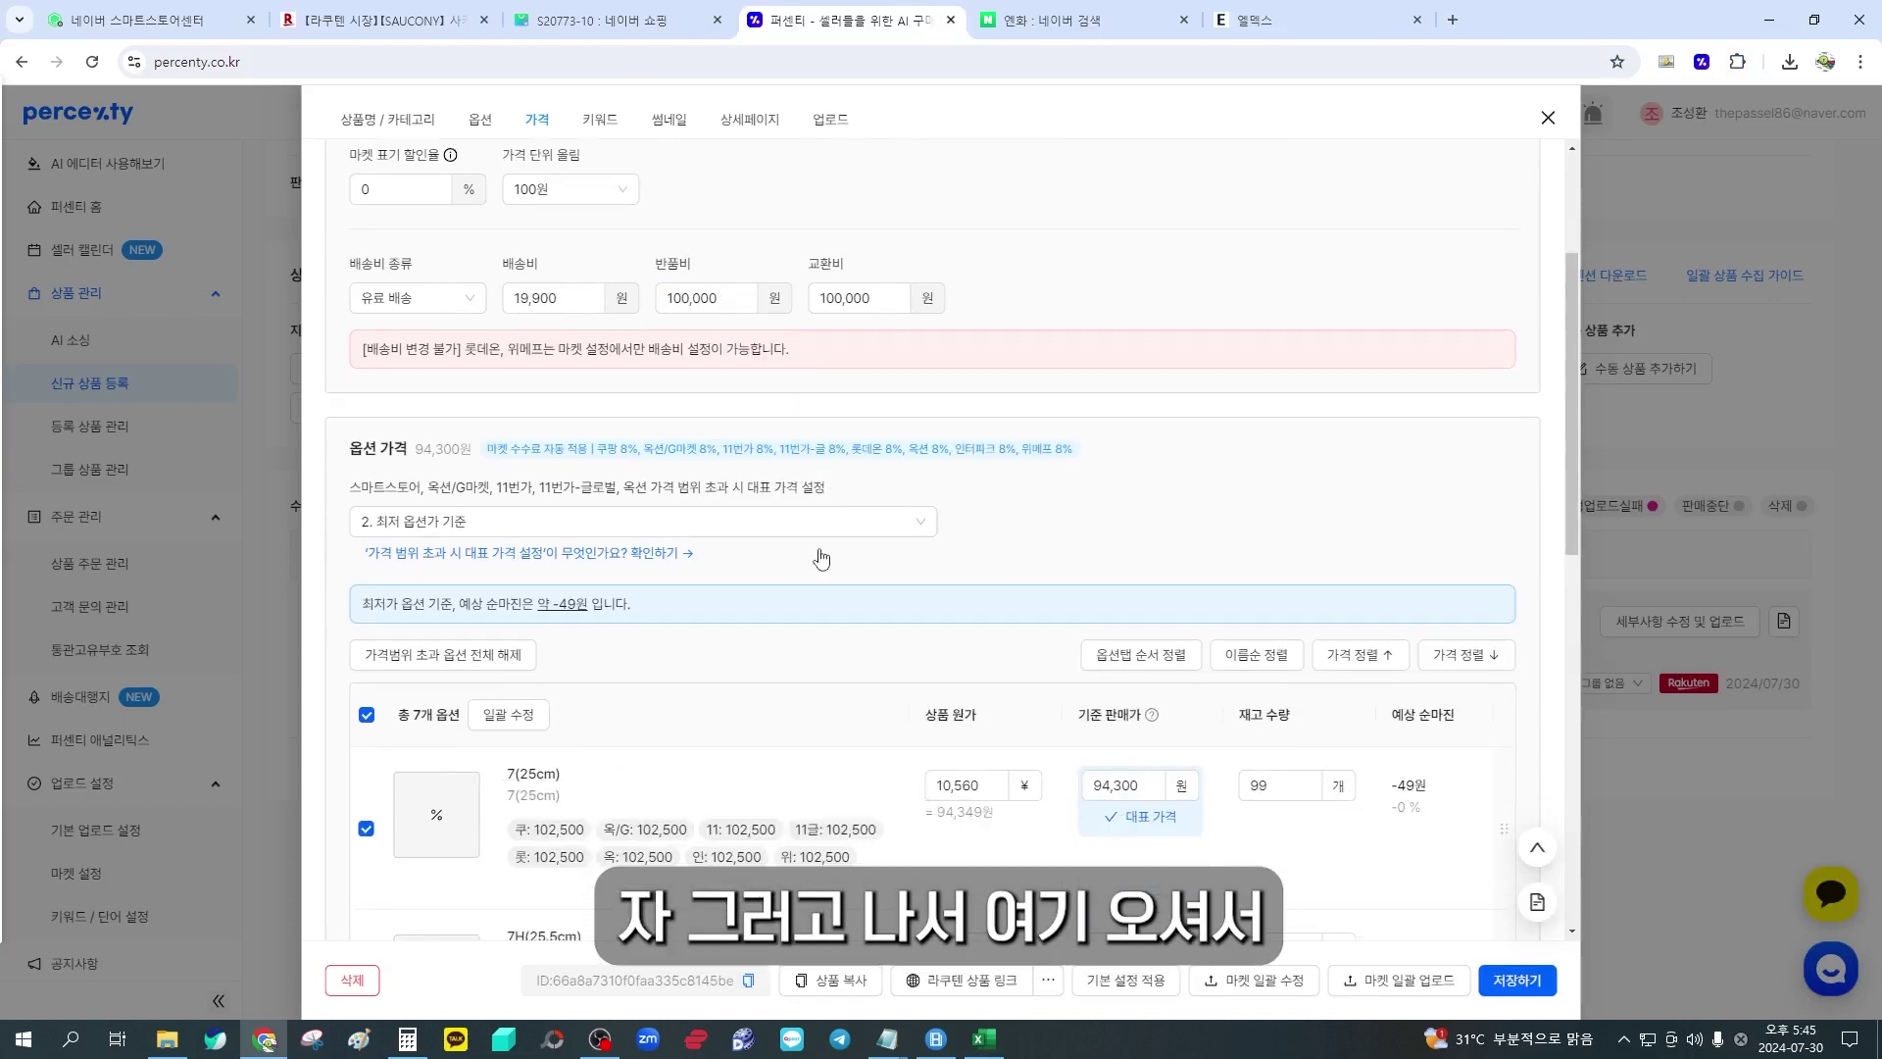
scroll(655, 545, down, 3)
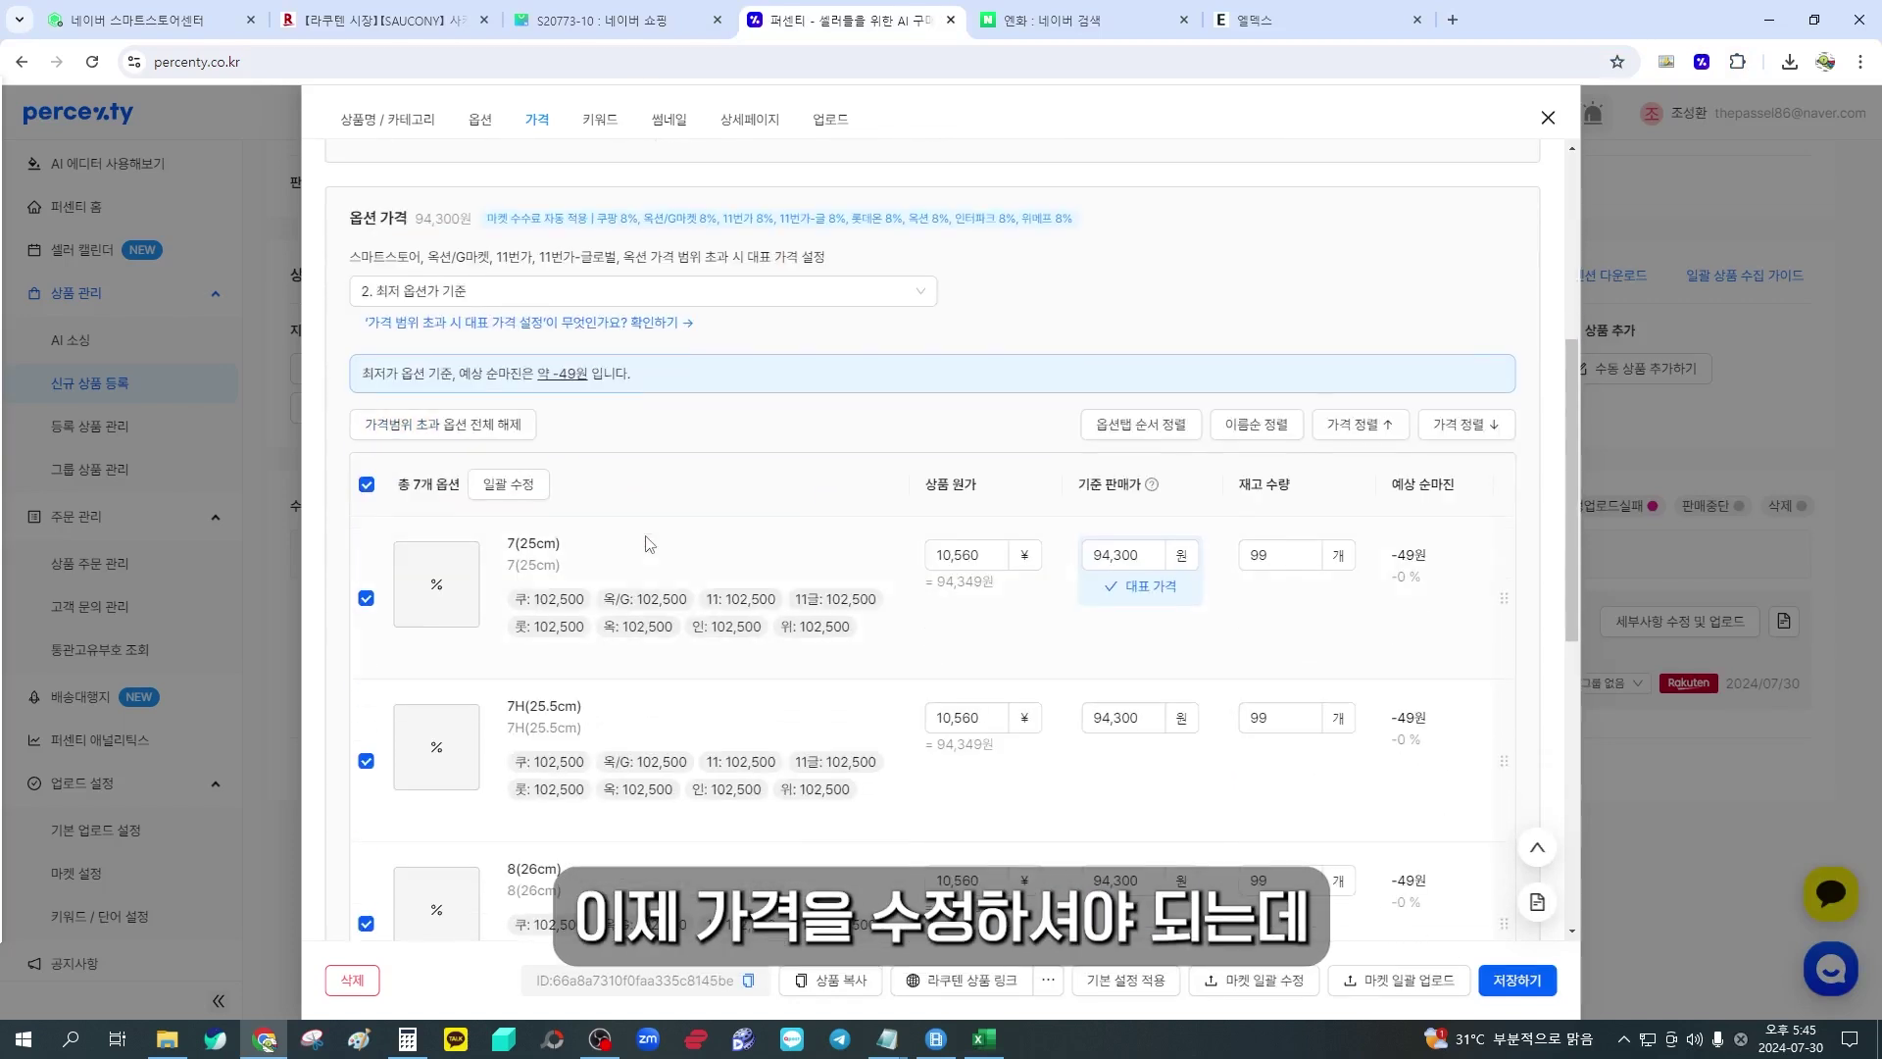
scroll(844, 483, up, 2)
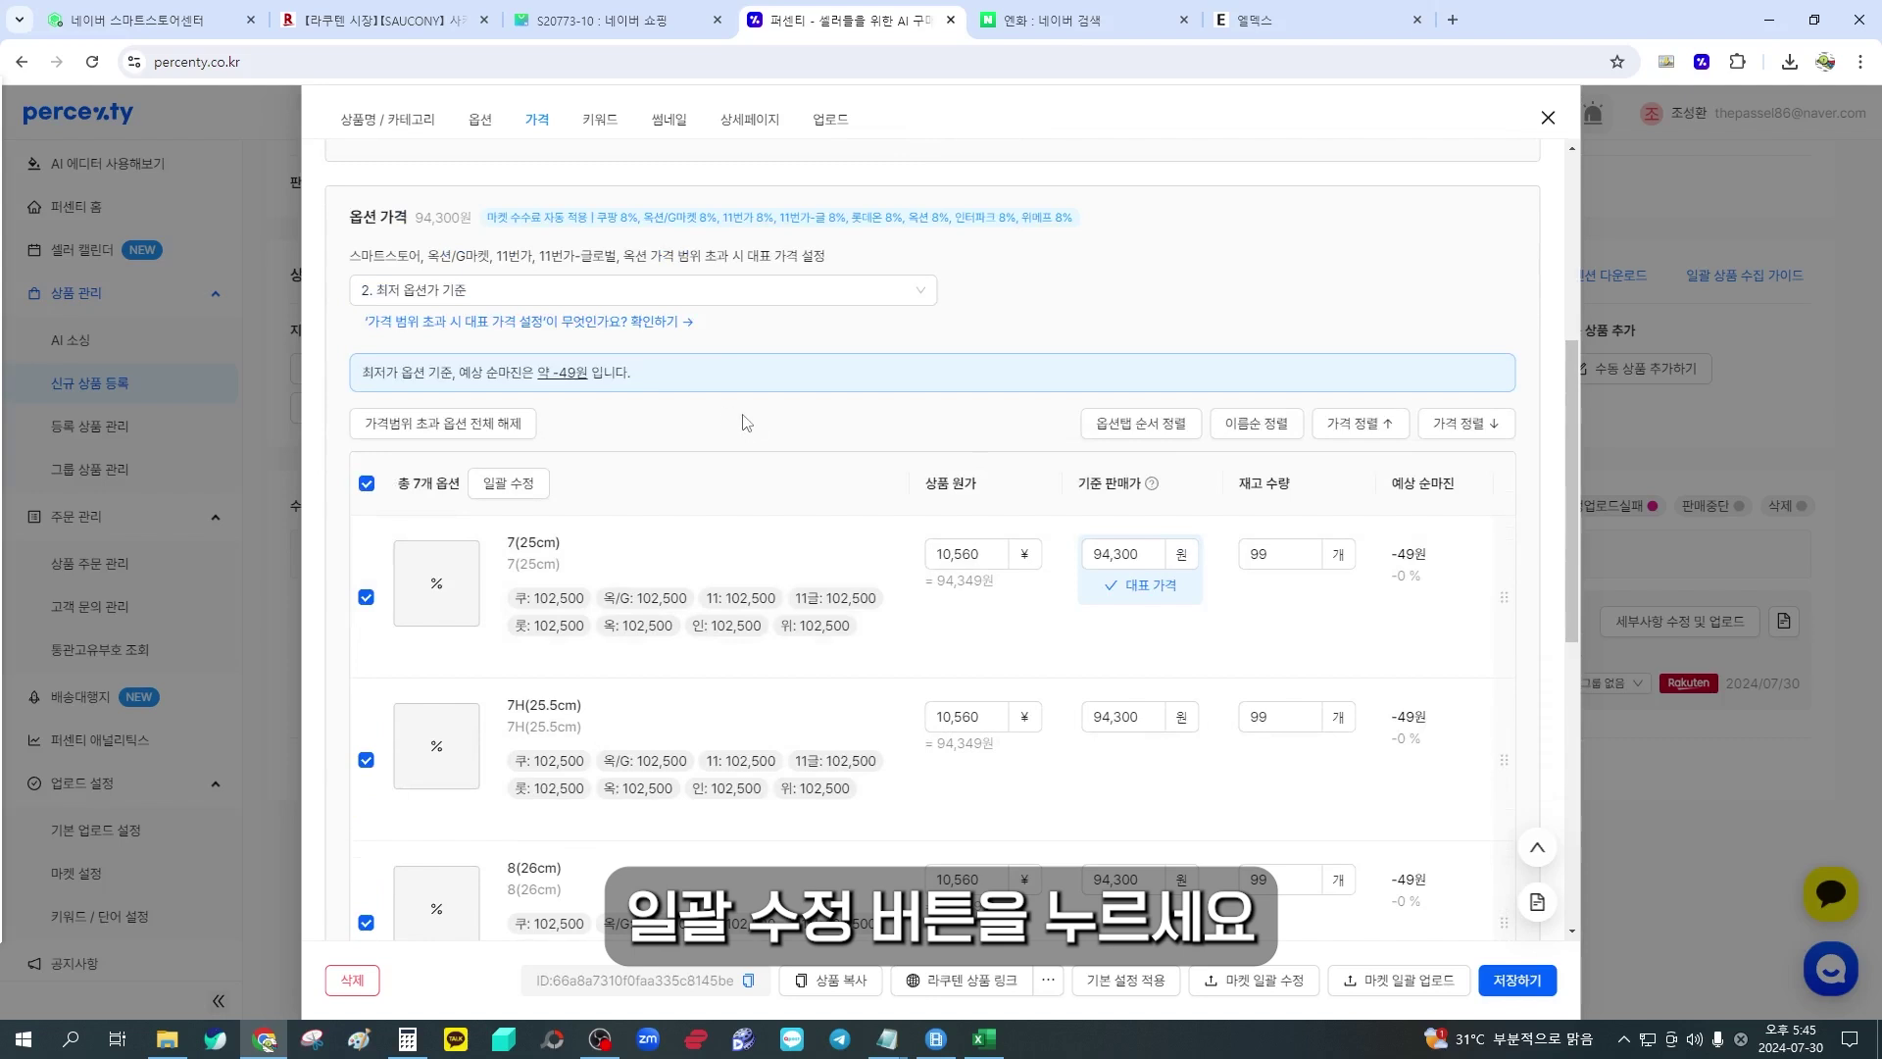
click(536, 490)
click(903, 423)
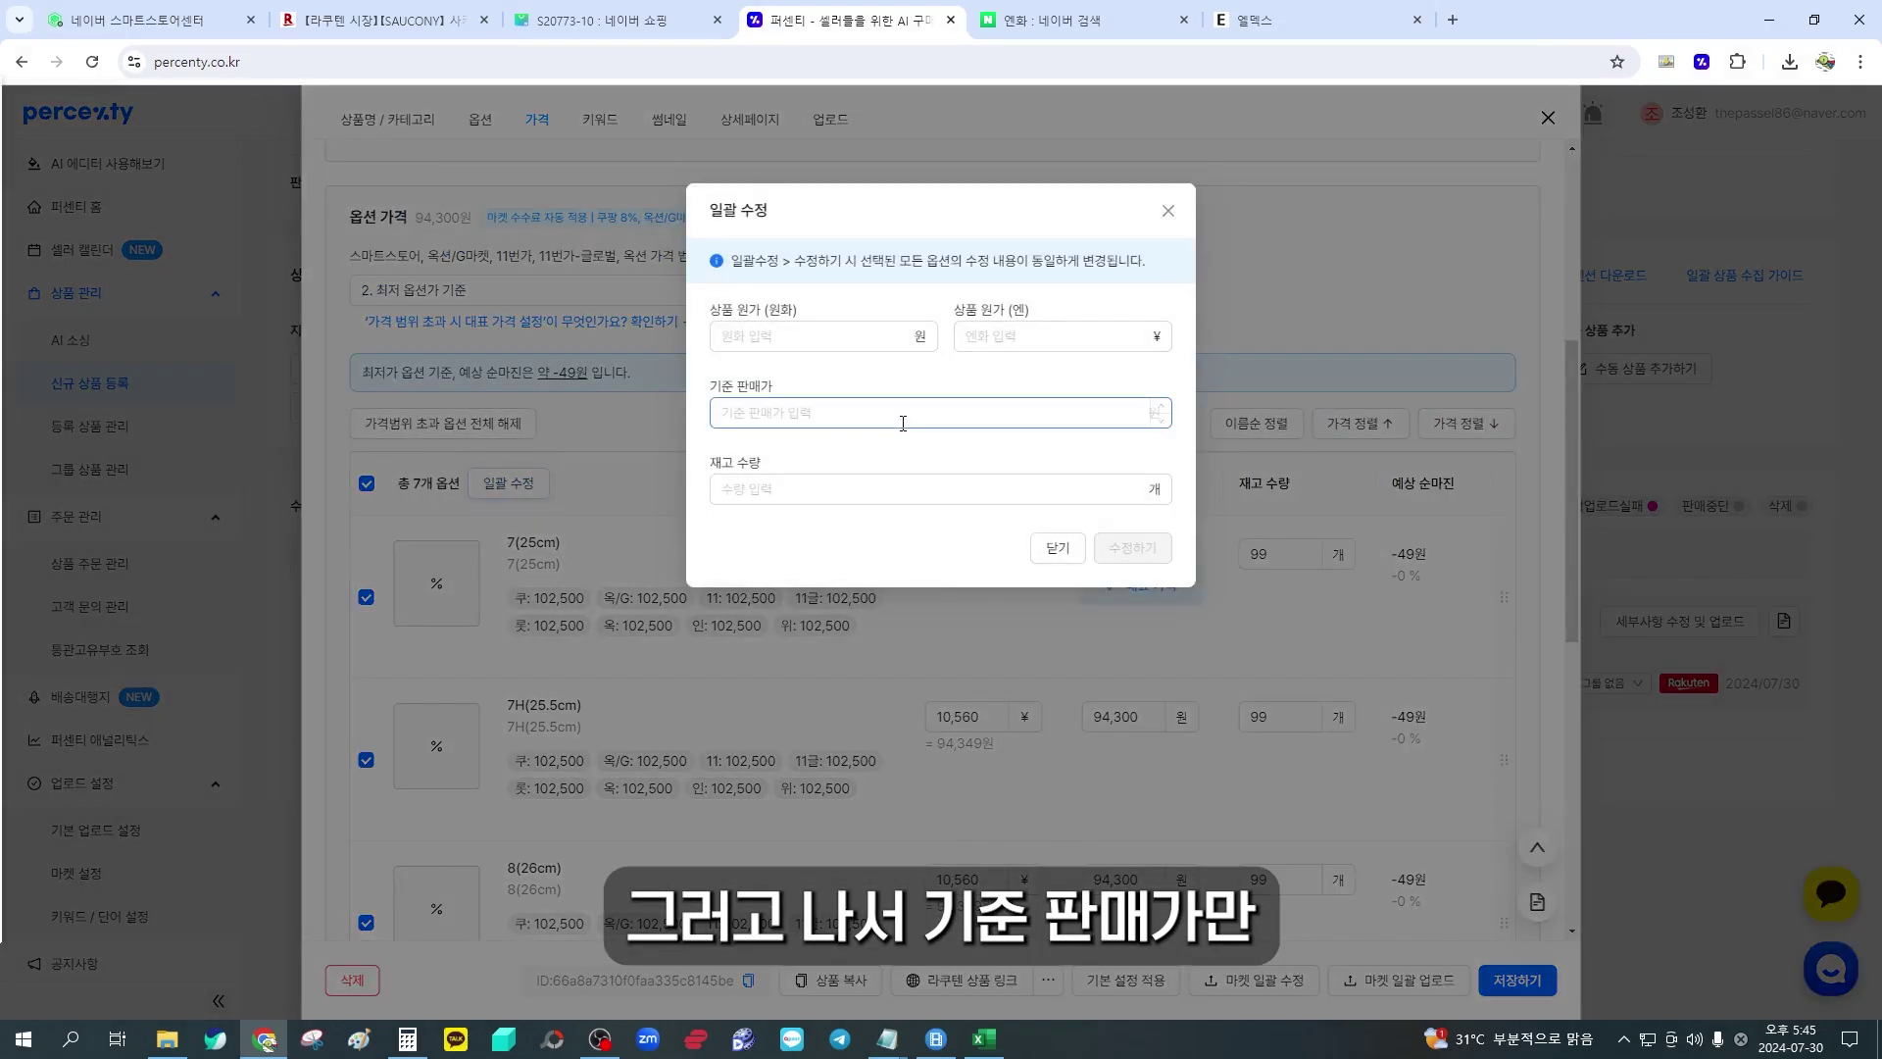
key(alt+Tab)
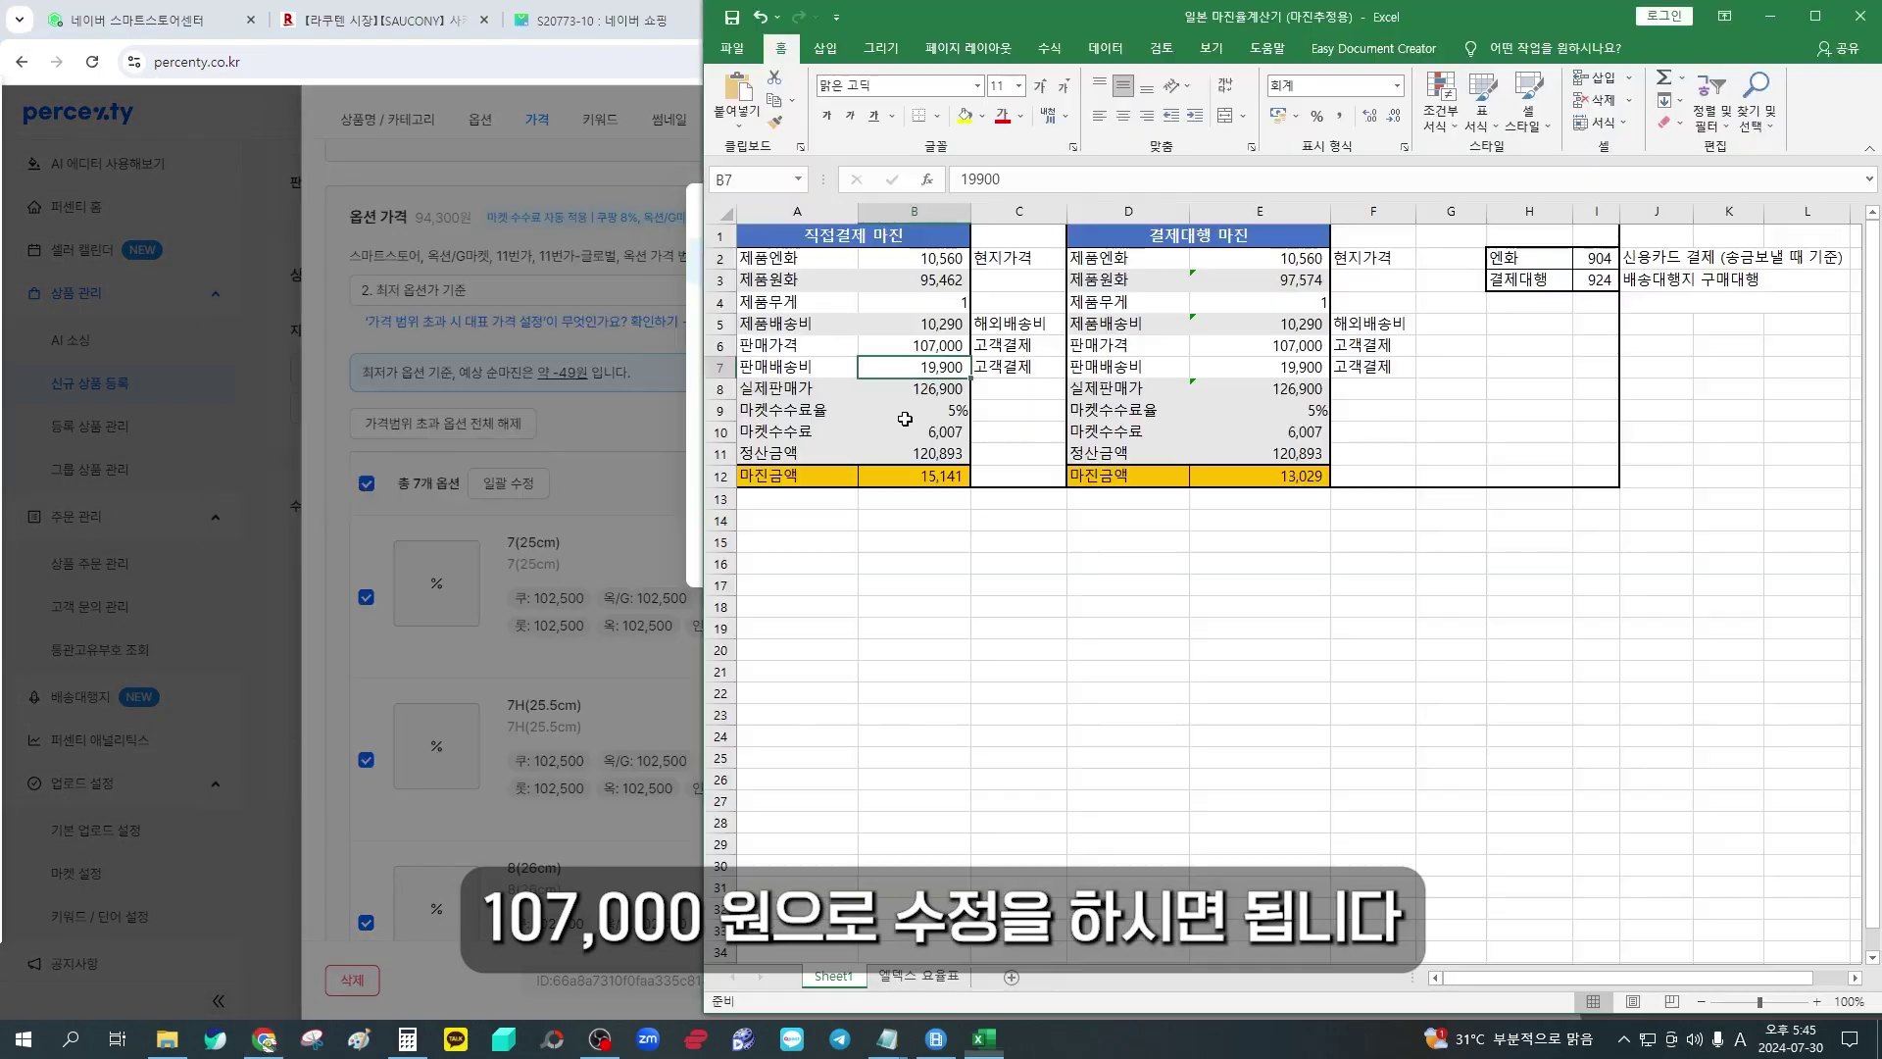
key(Up)
key(alt+Tab)
text(107000)
click(903, 488)
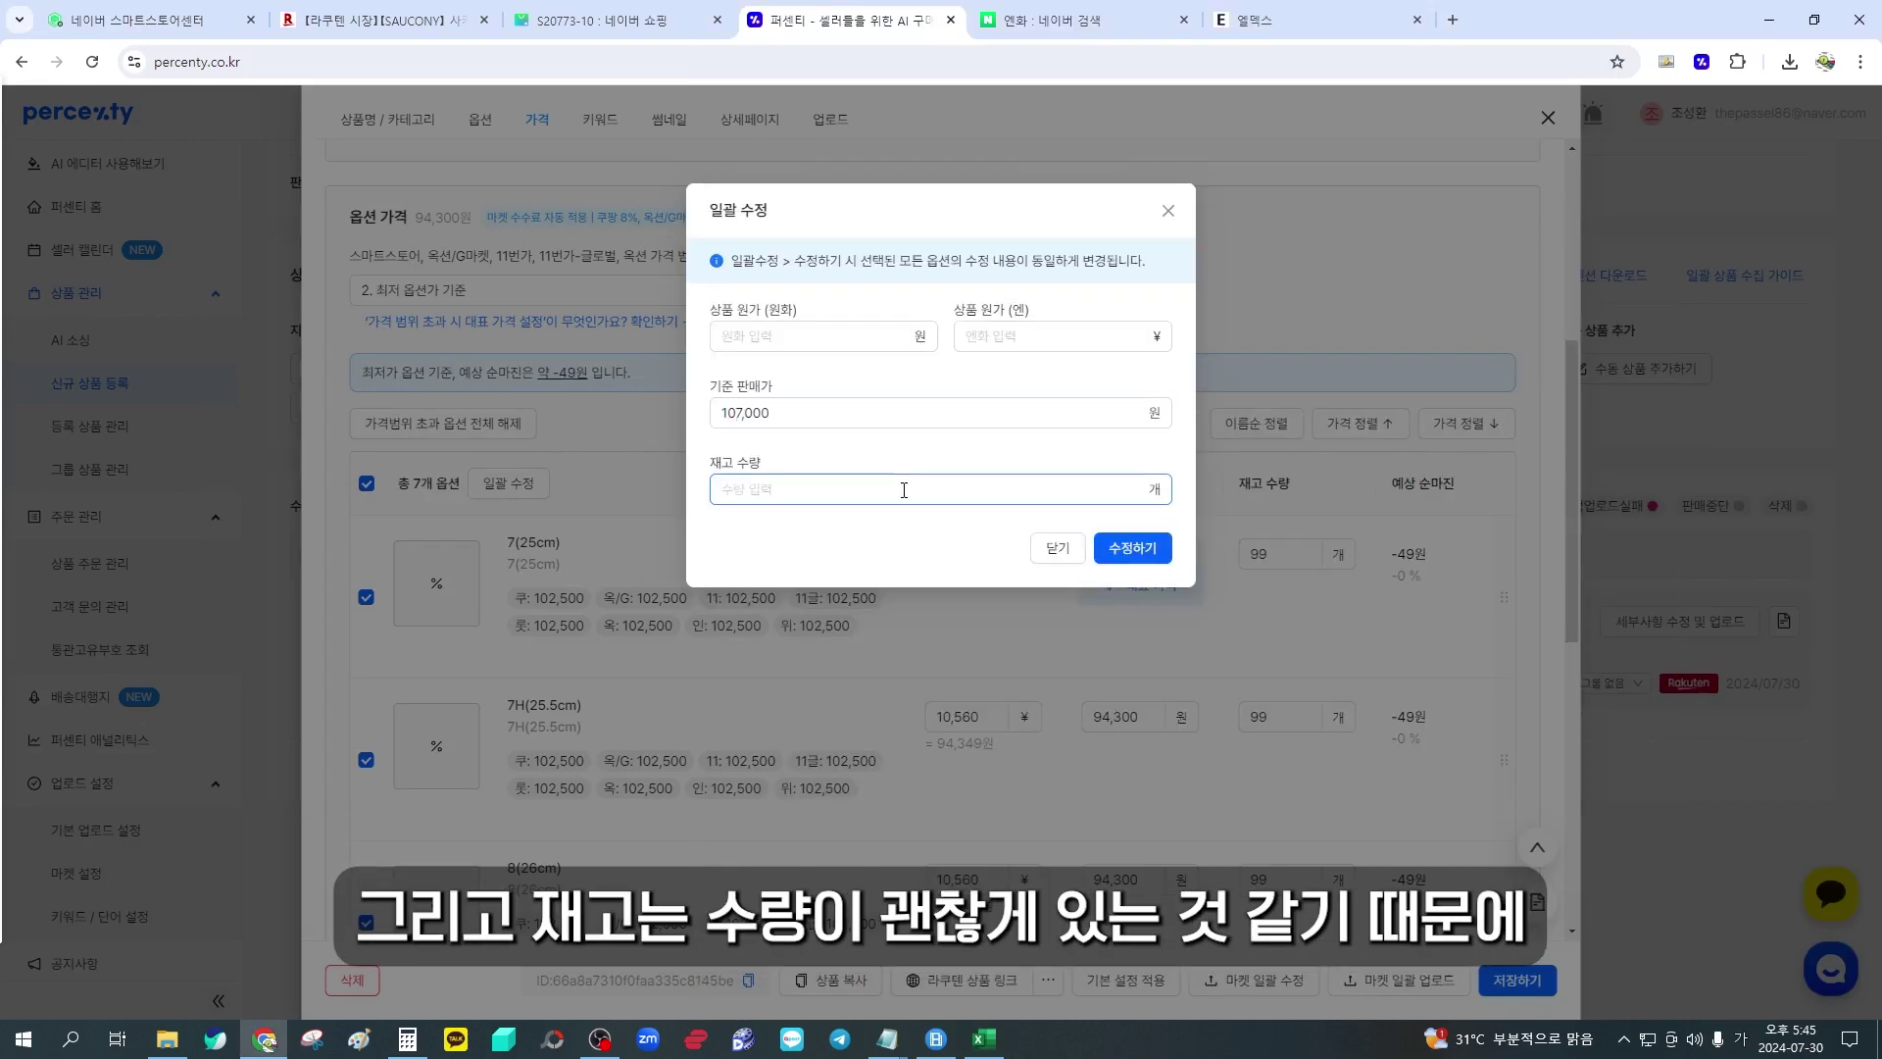
text(99)
click(888, 555)
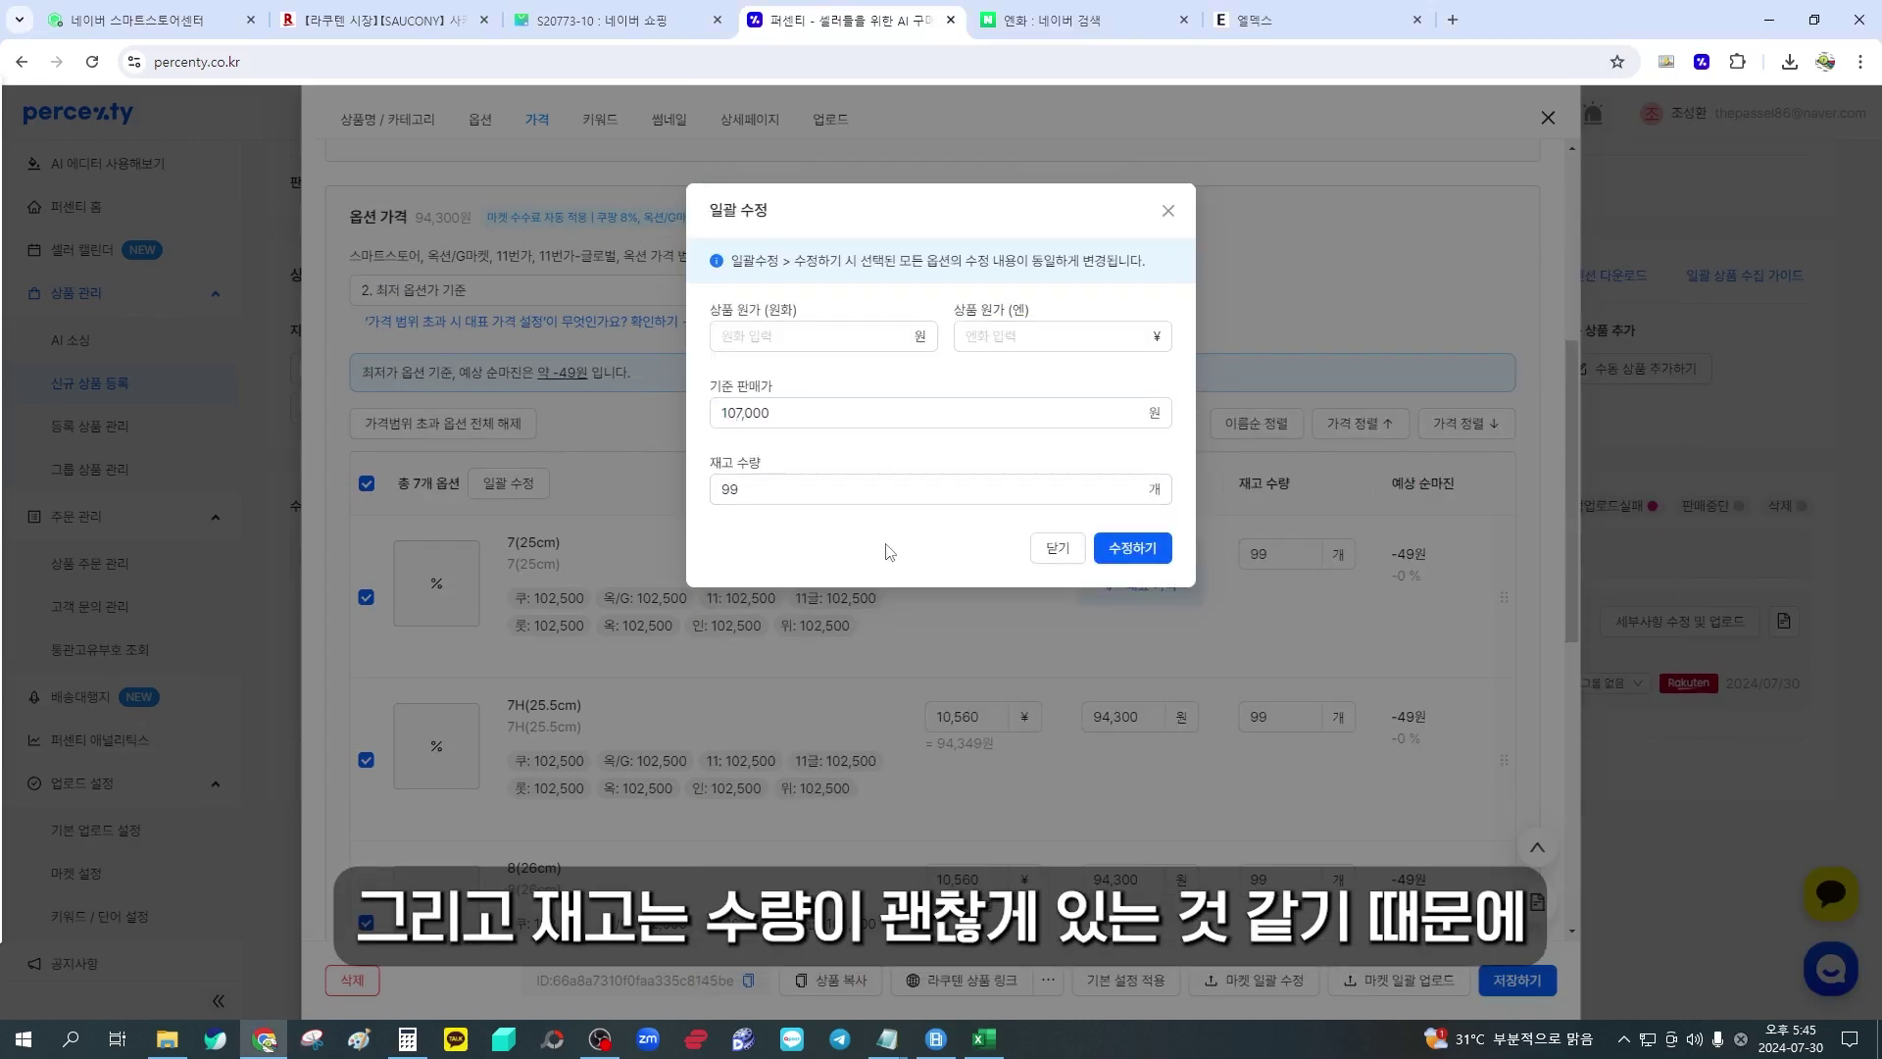
click(1115, 556)
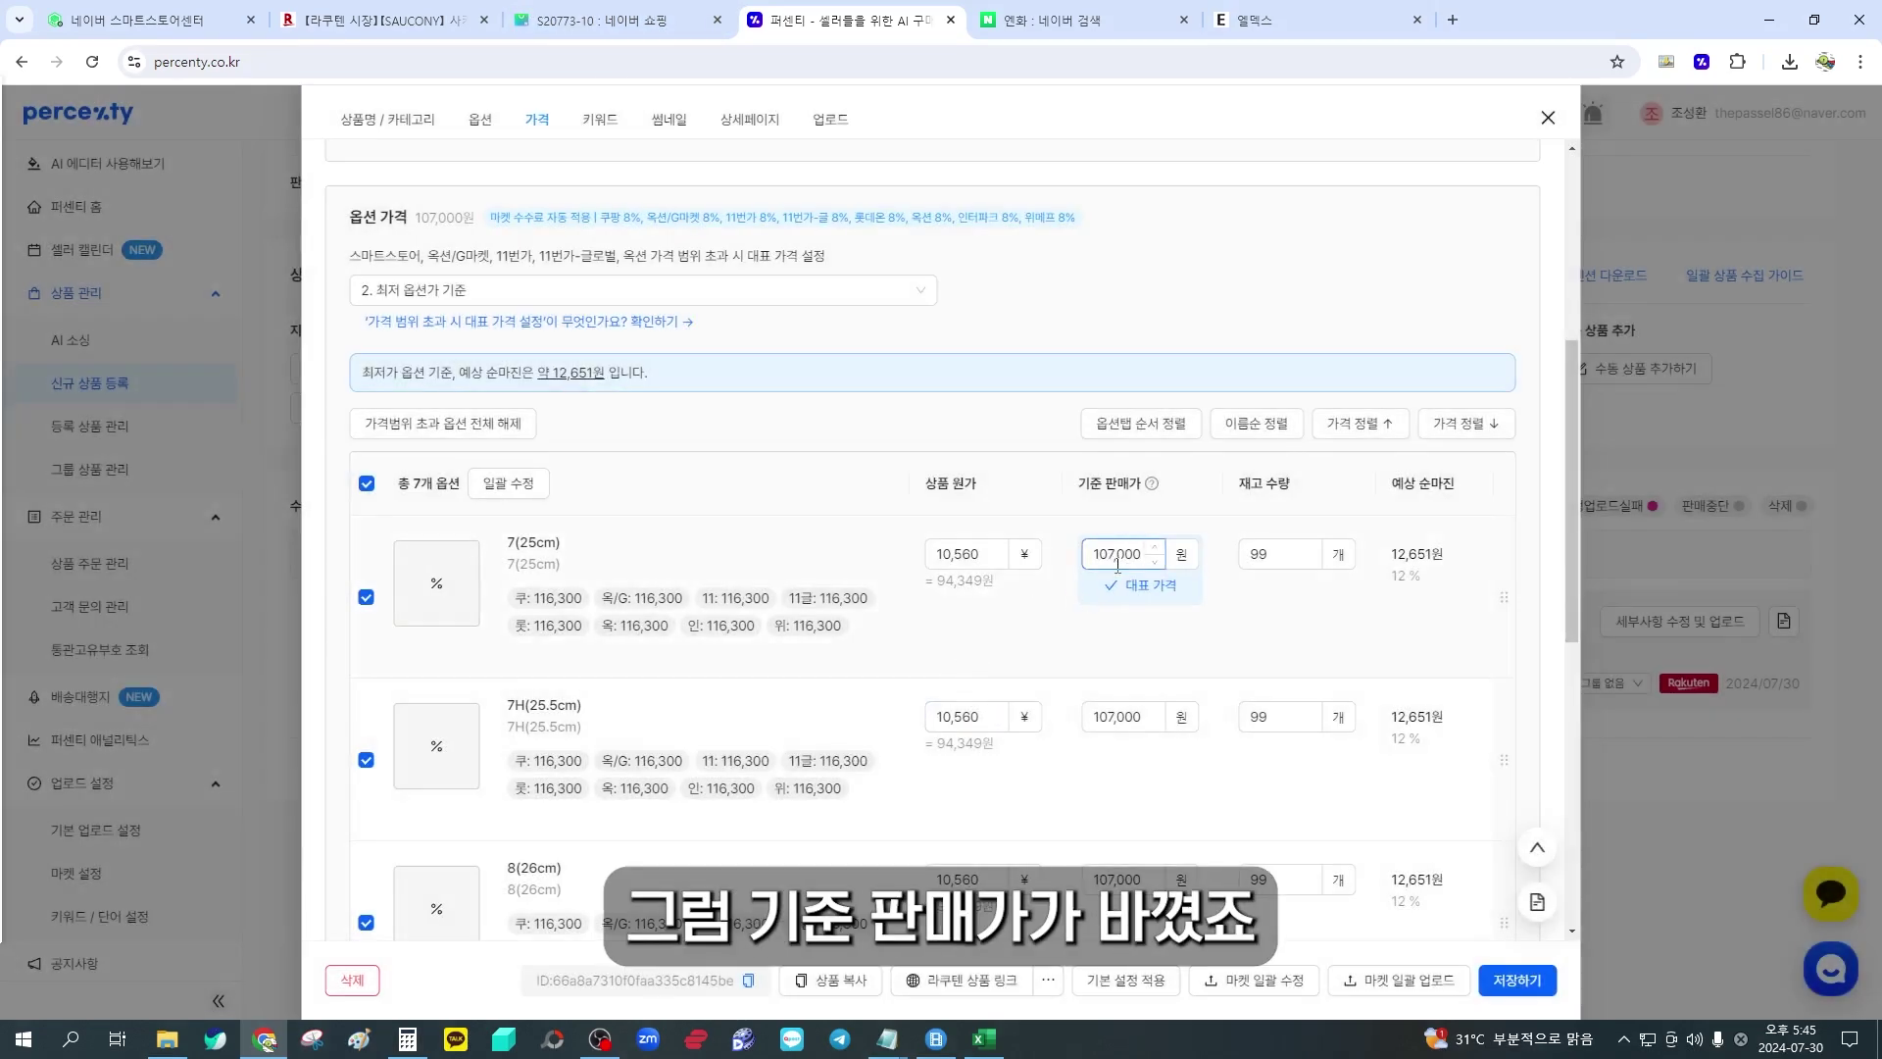
Review the expected net margin, base price and stock of every size option and the shipping fee settings
mouse_move(1433, 547)
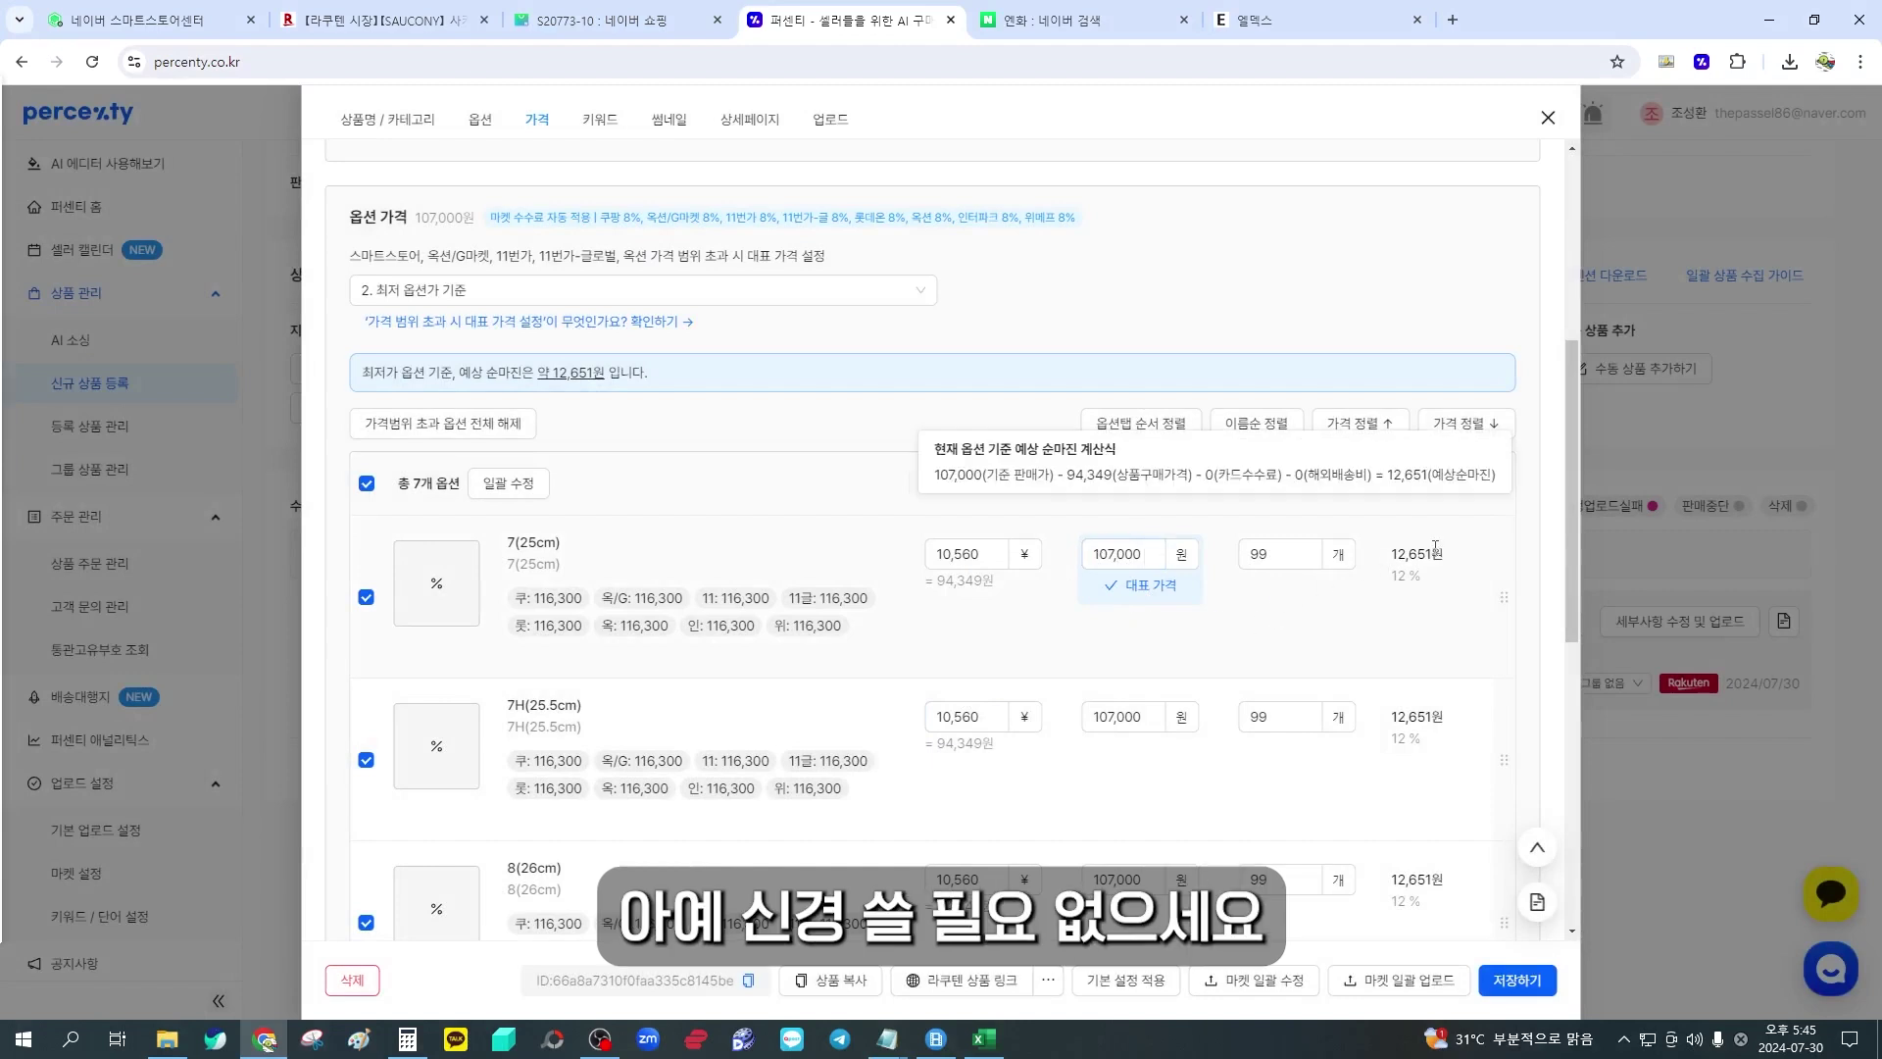
scroll(1412, 573, up, 2)
scroll(1372, 598, down, 1)
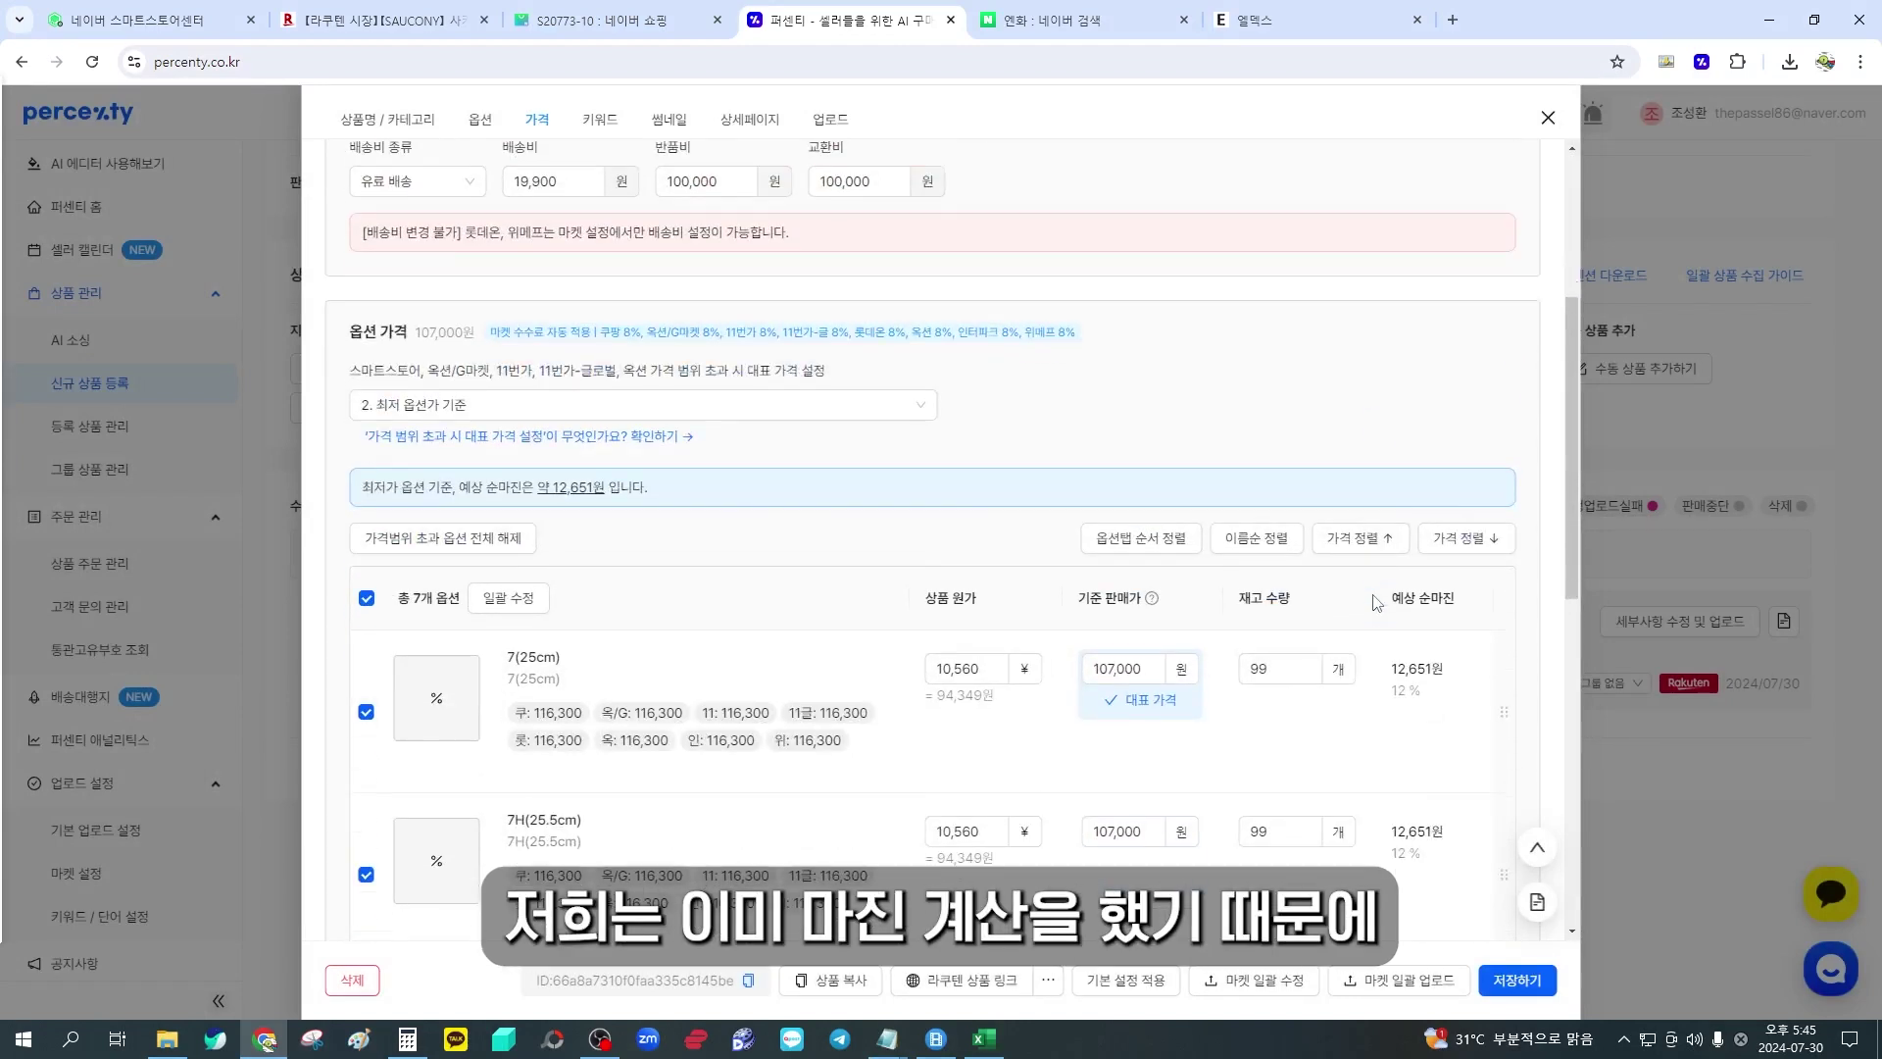
scroll(1386, 691, down, 1)
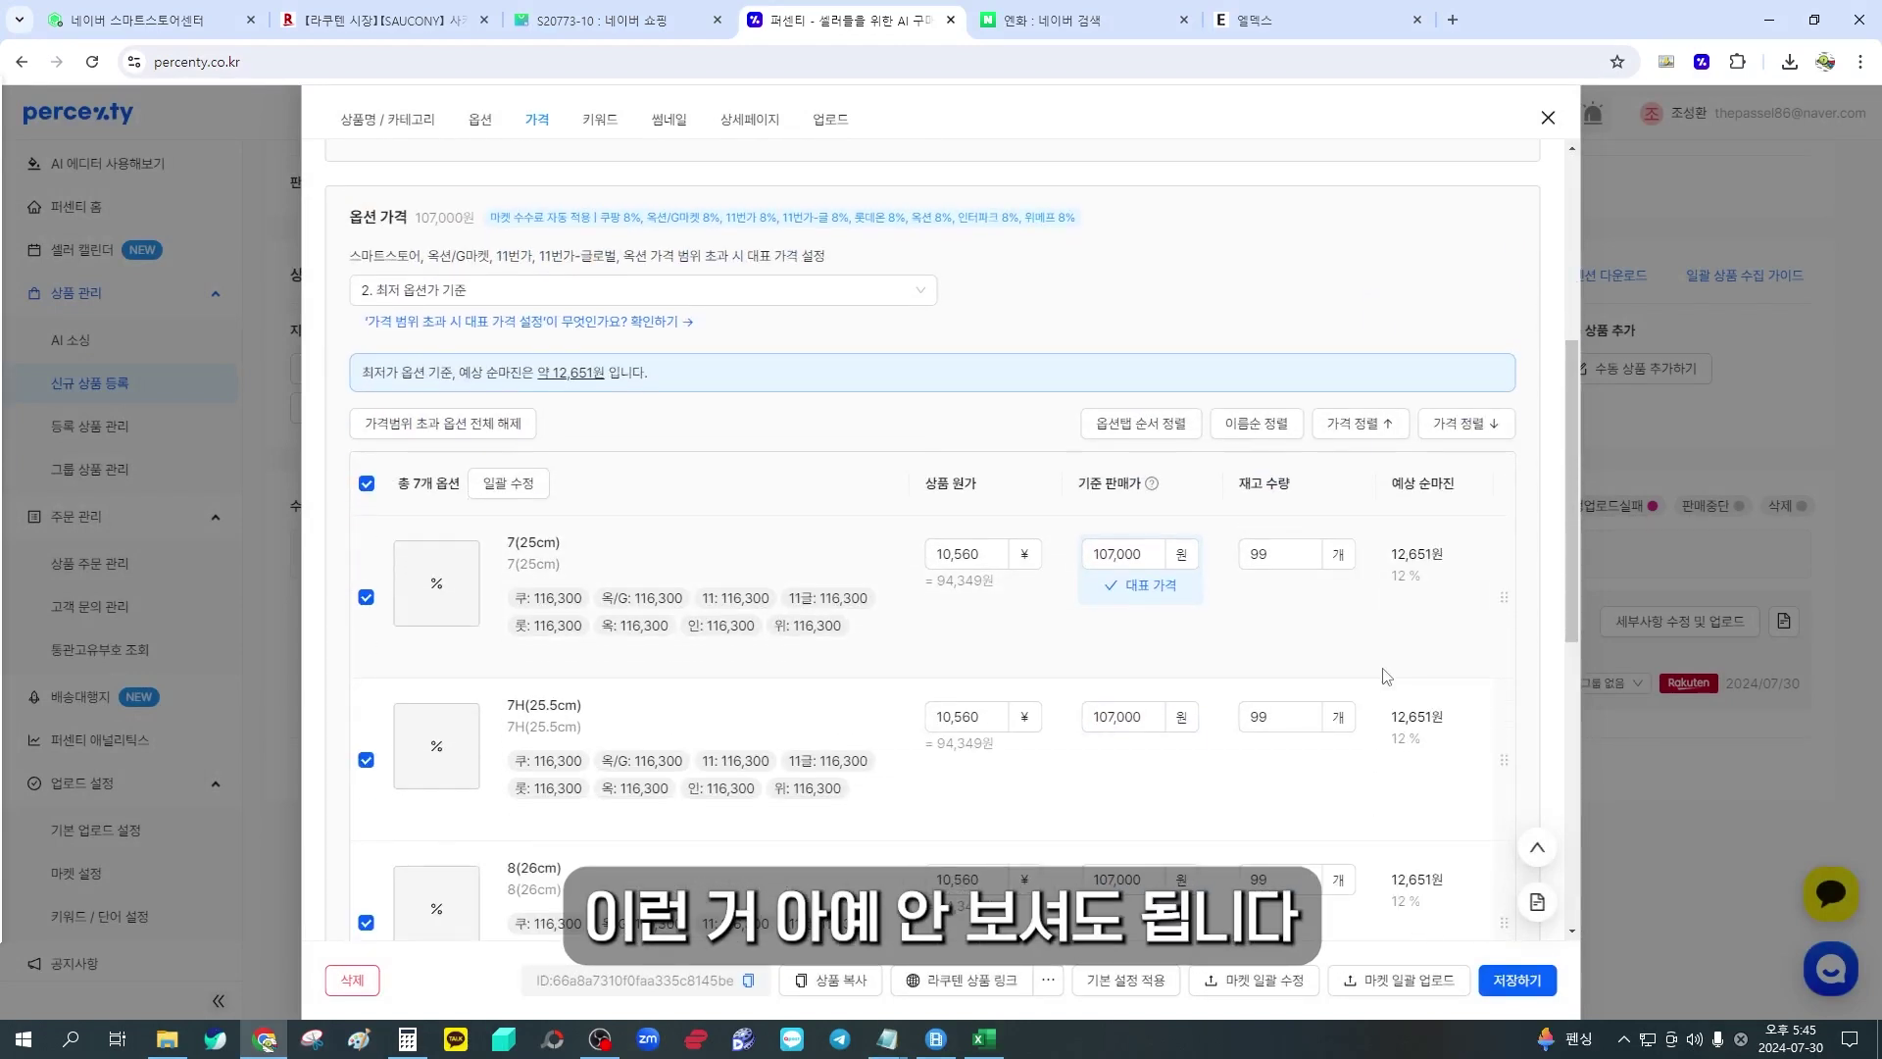
scroll(1387, 672, down, 7)
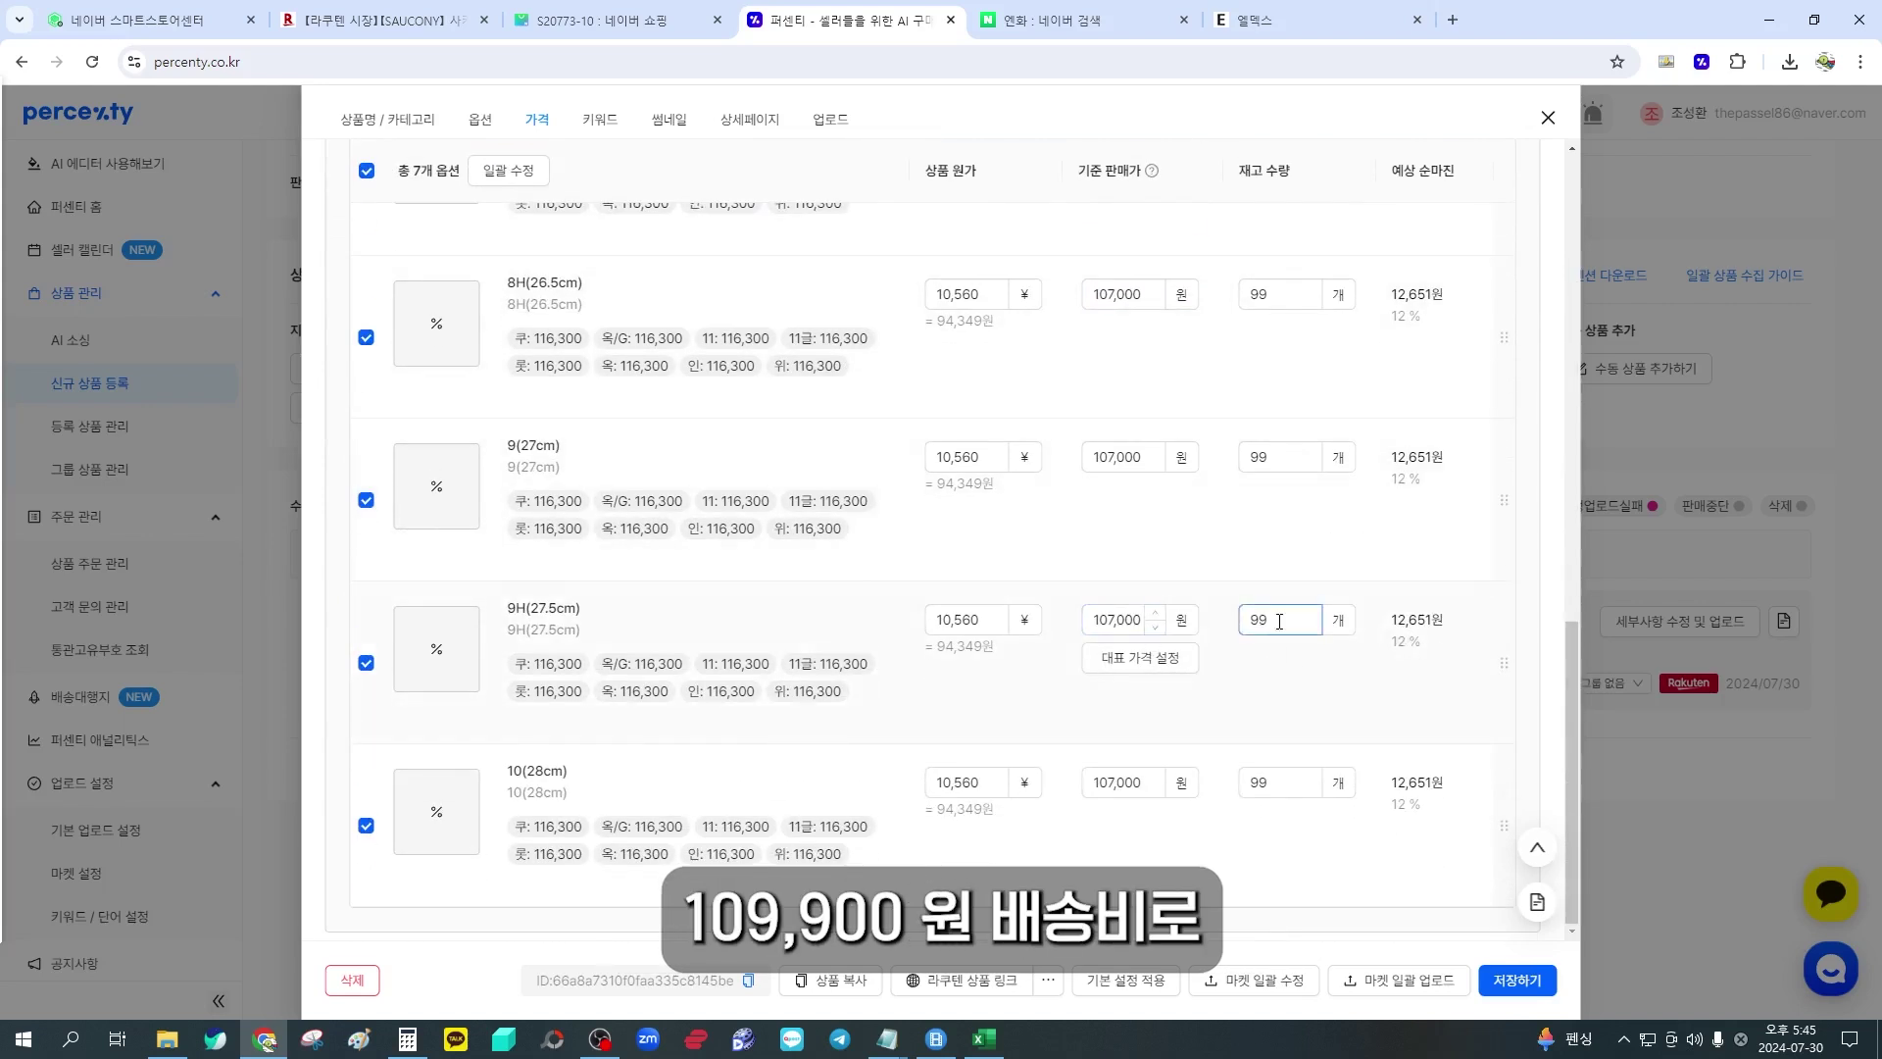
scroll(1378, 686, up, 3)
scroll(1378, 687, up, 10)
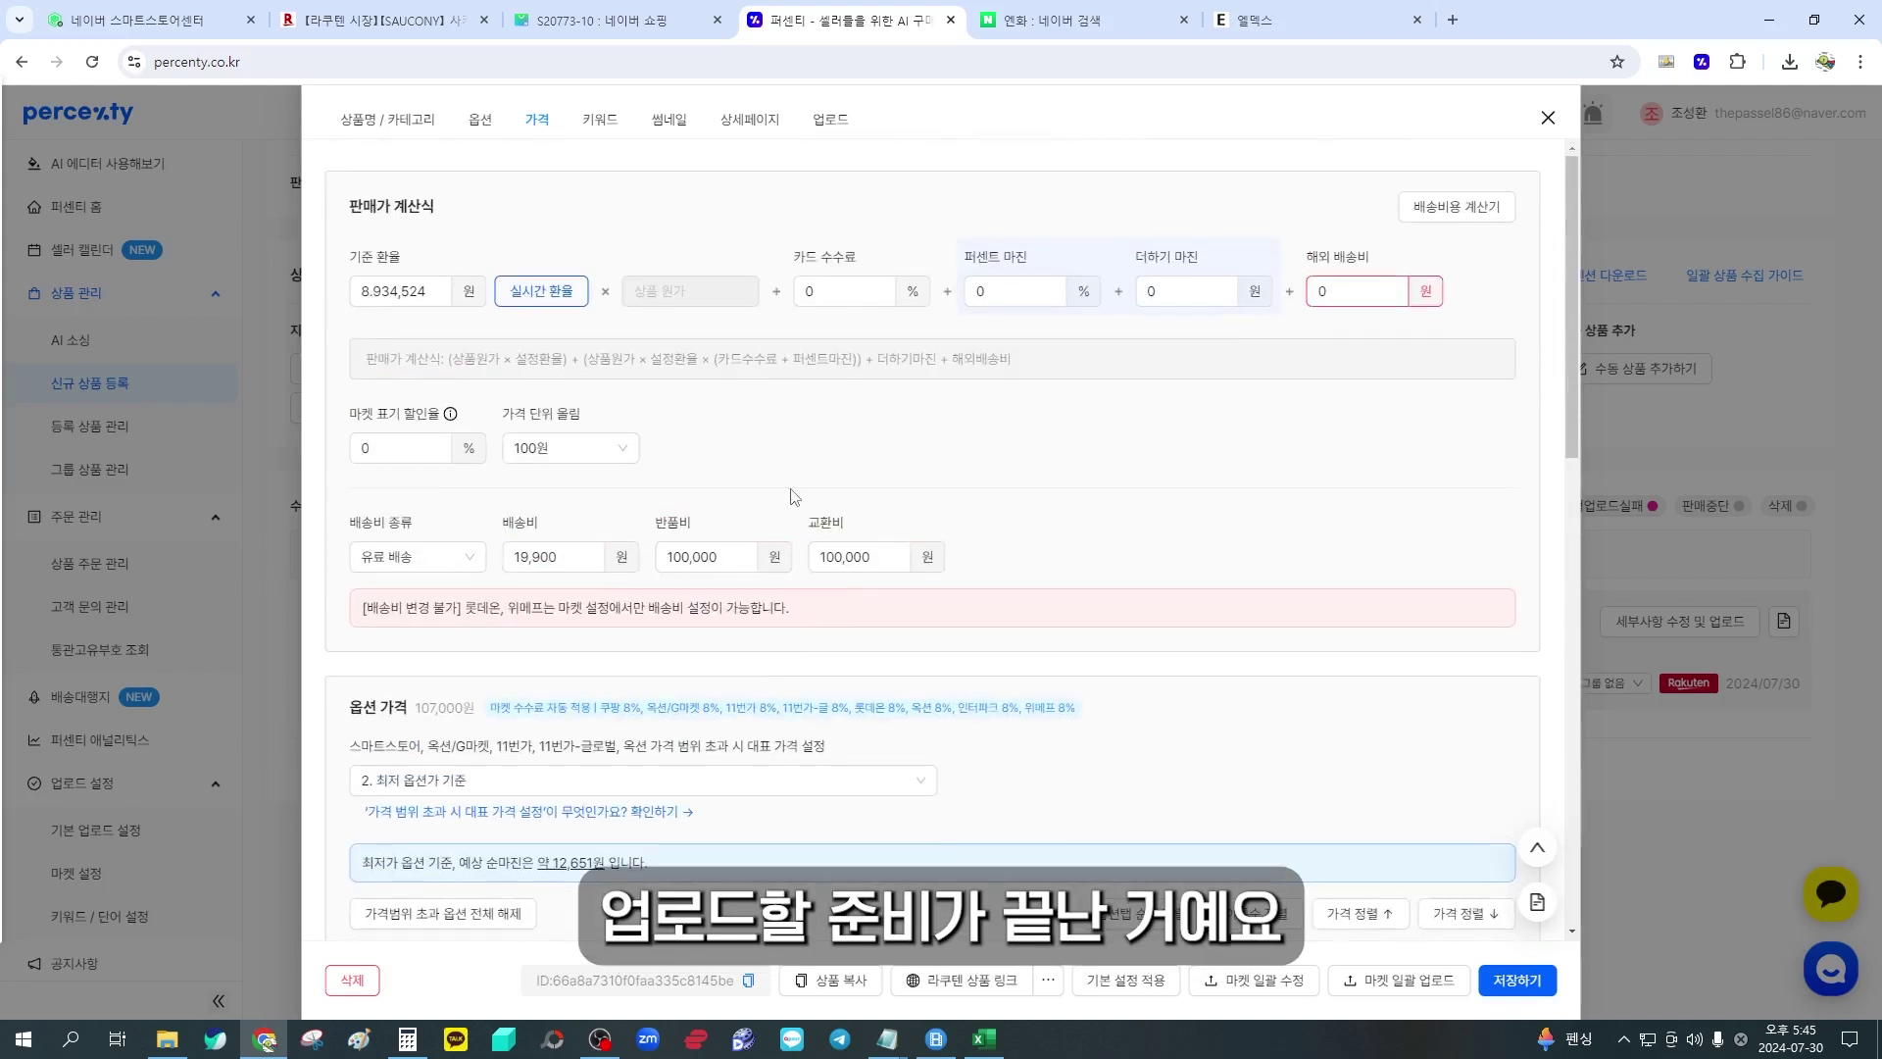
Search for keywords related to 런닝화 and add 런닝화추천 to the registered keywords
click(621, 142)
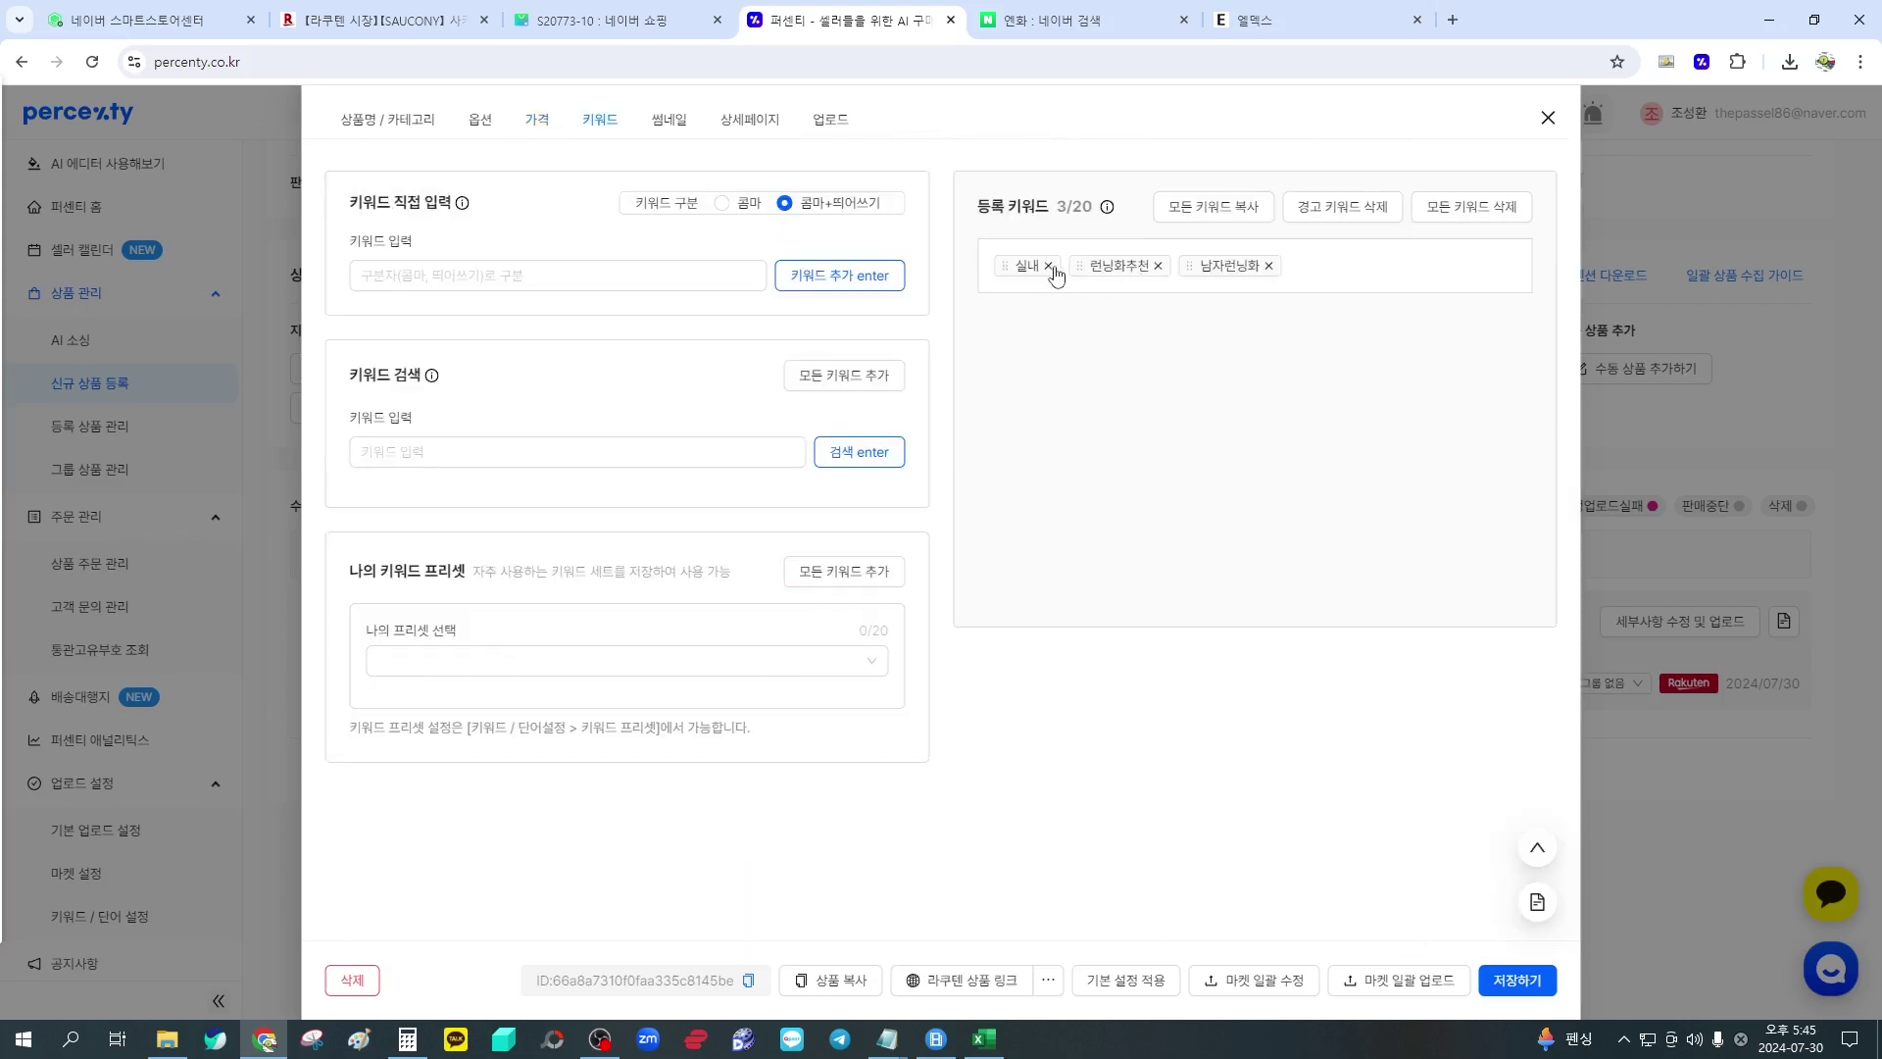
click(506, 452)
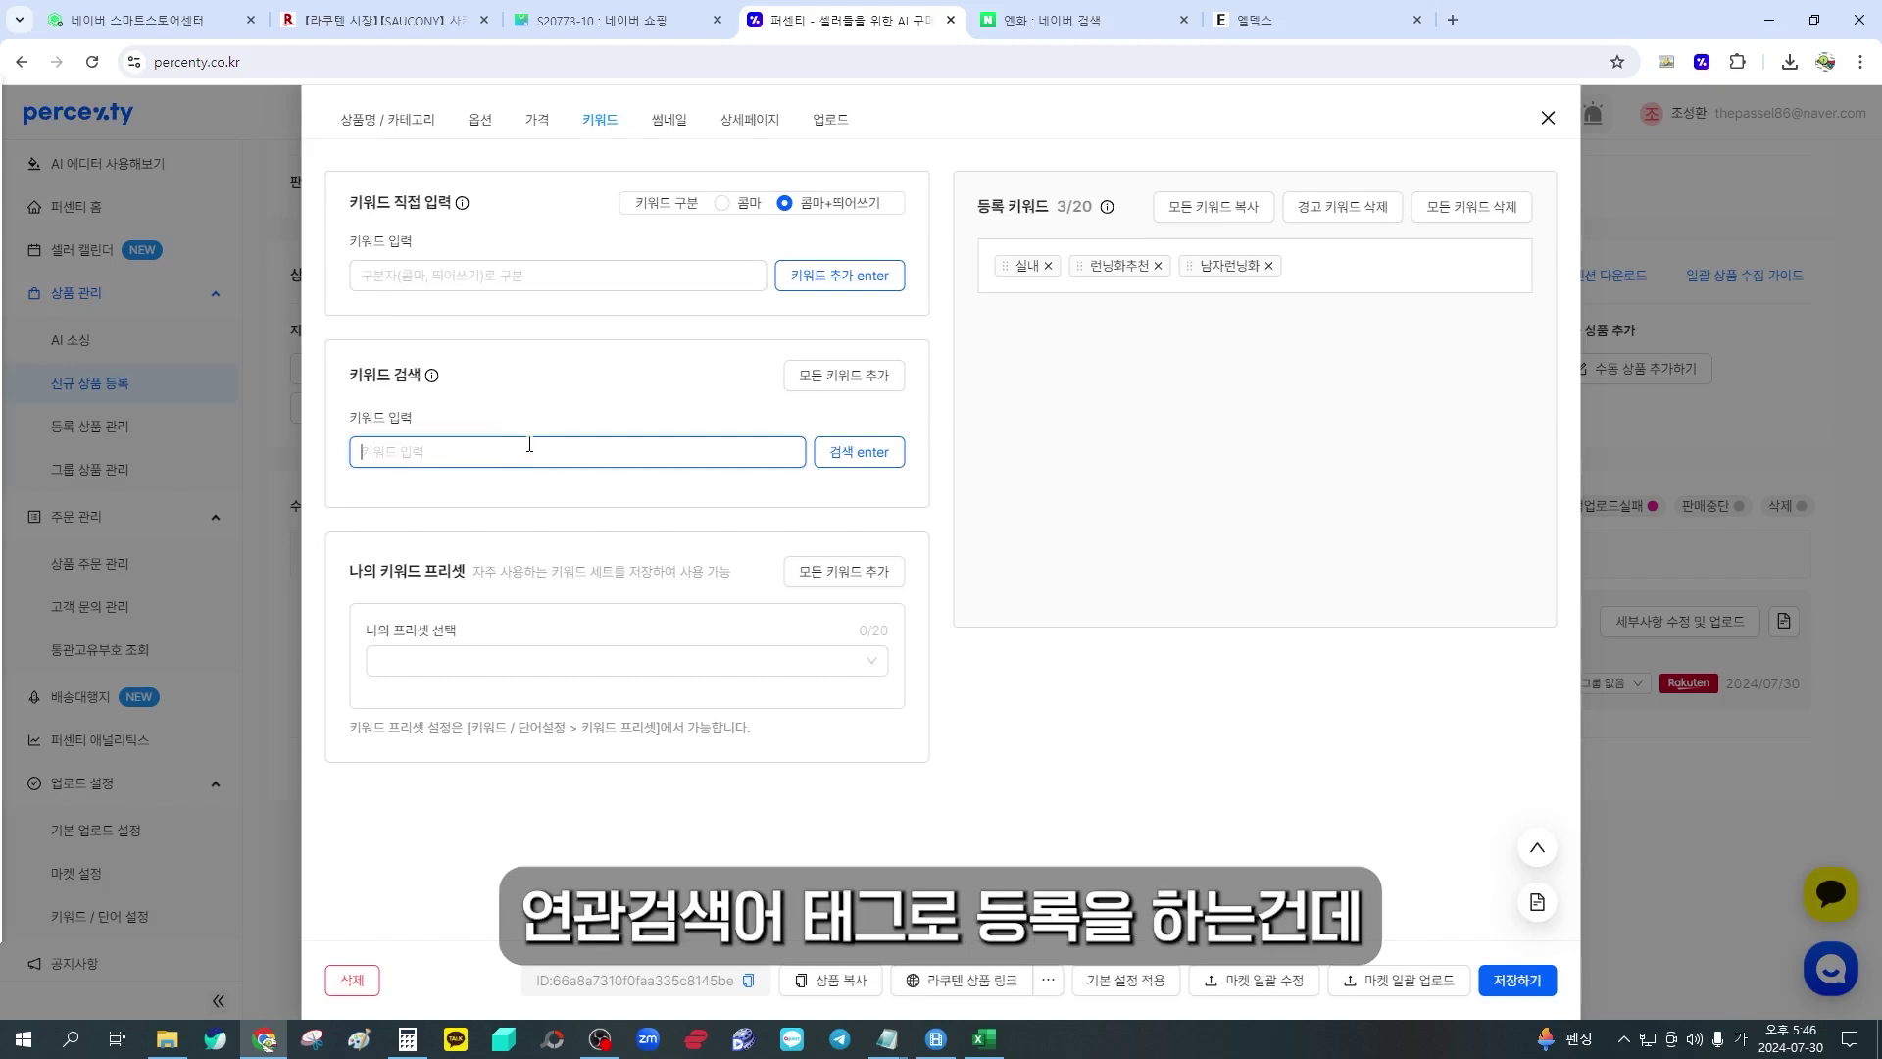
text(ㄹ니ㅇ화)
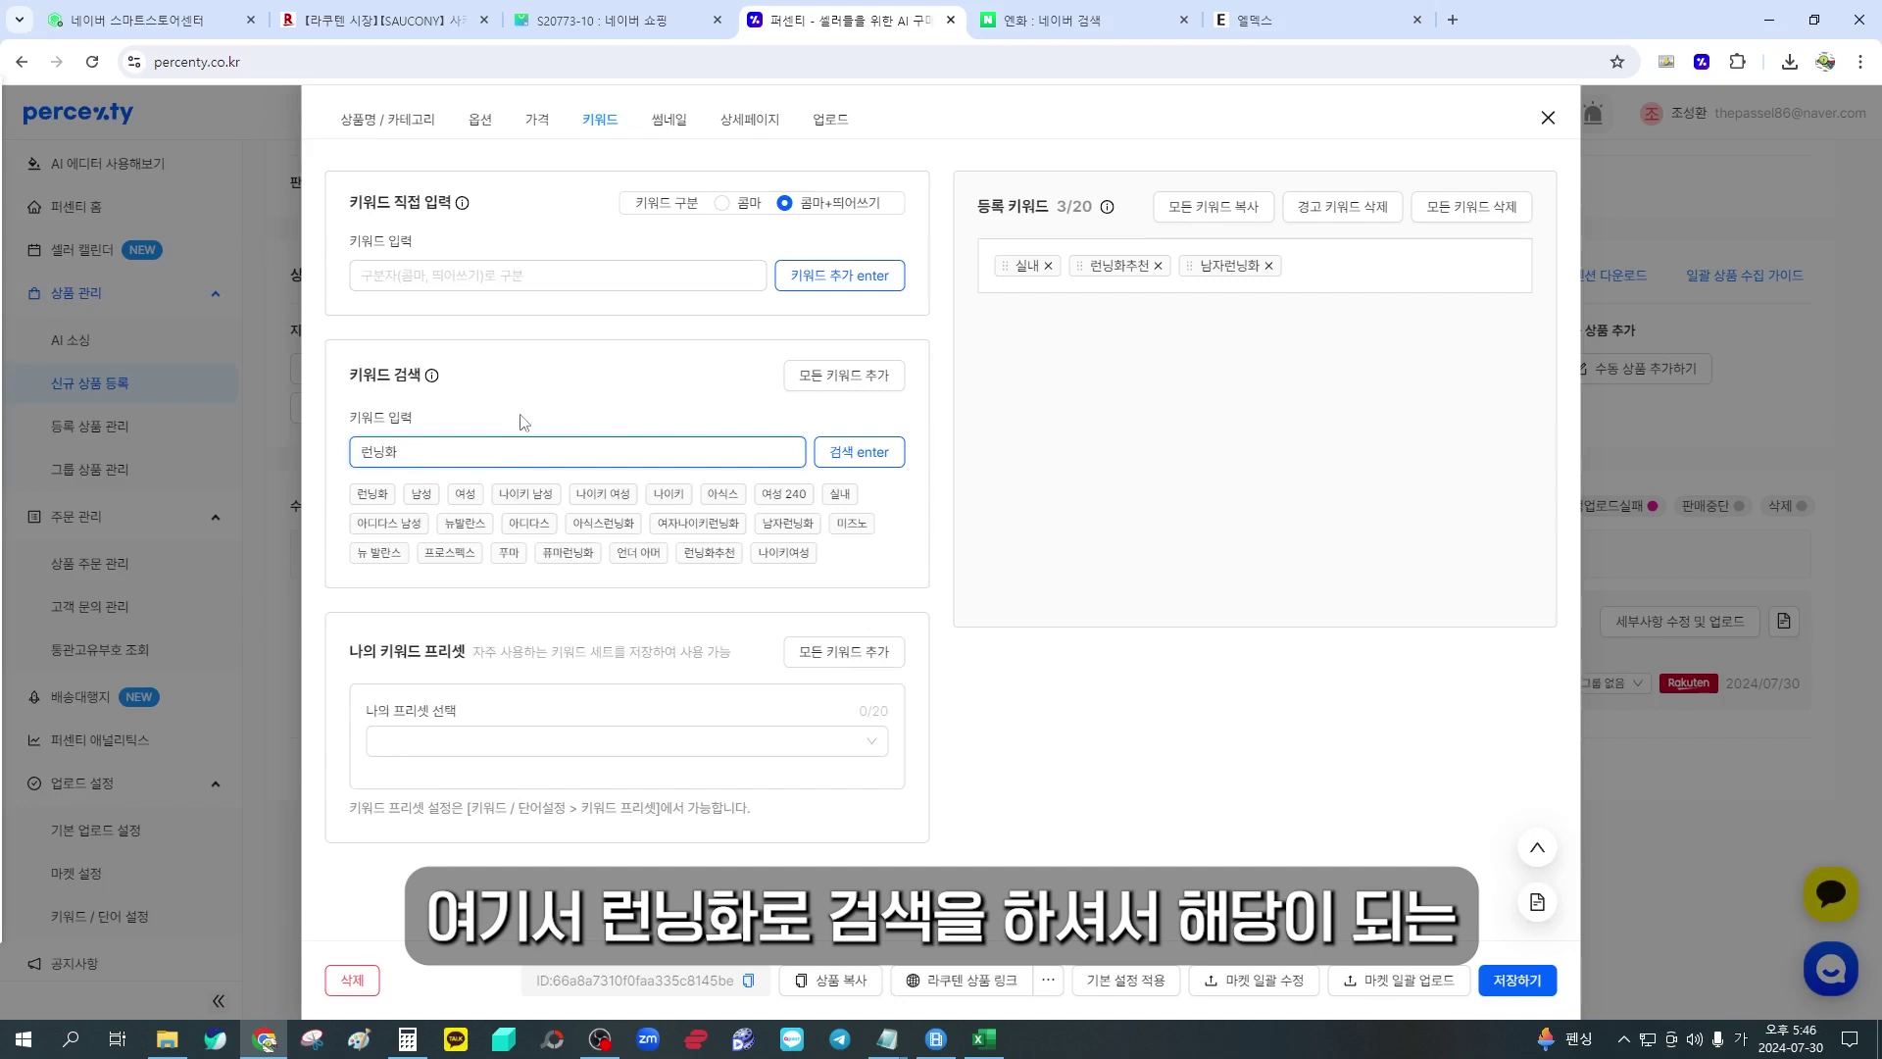
click(823, 529)
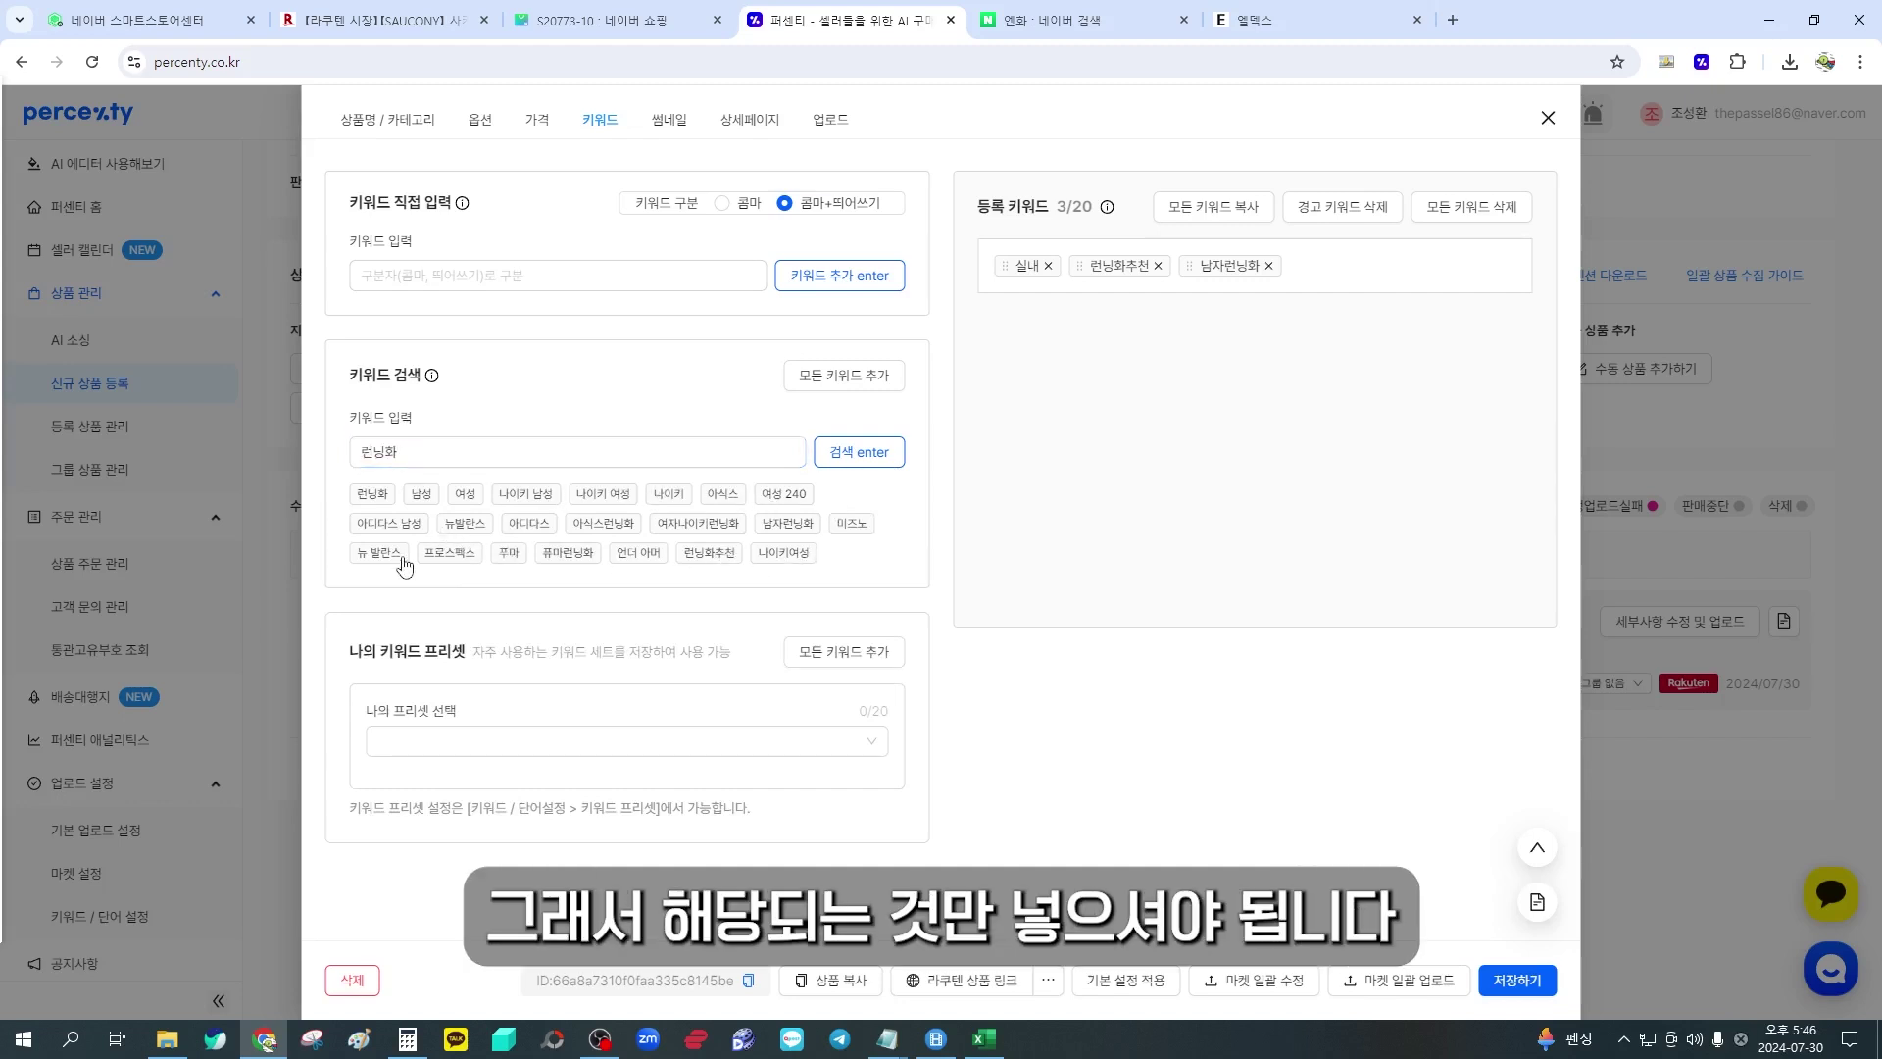
click(725, 555)
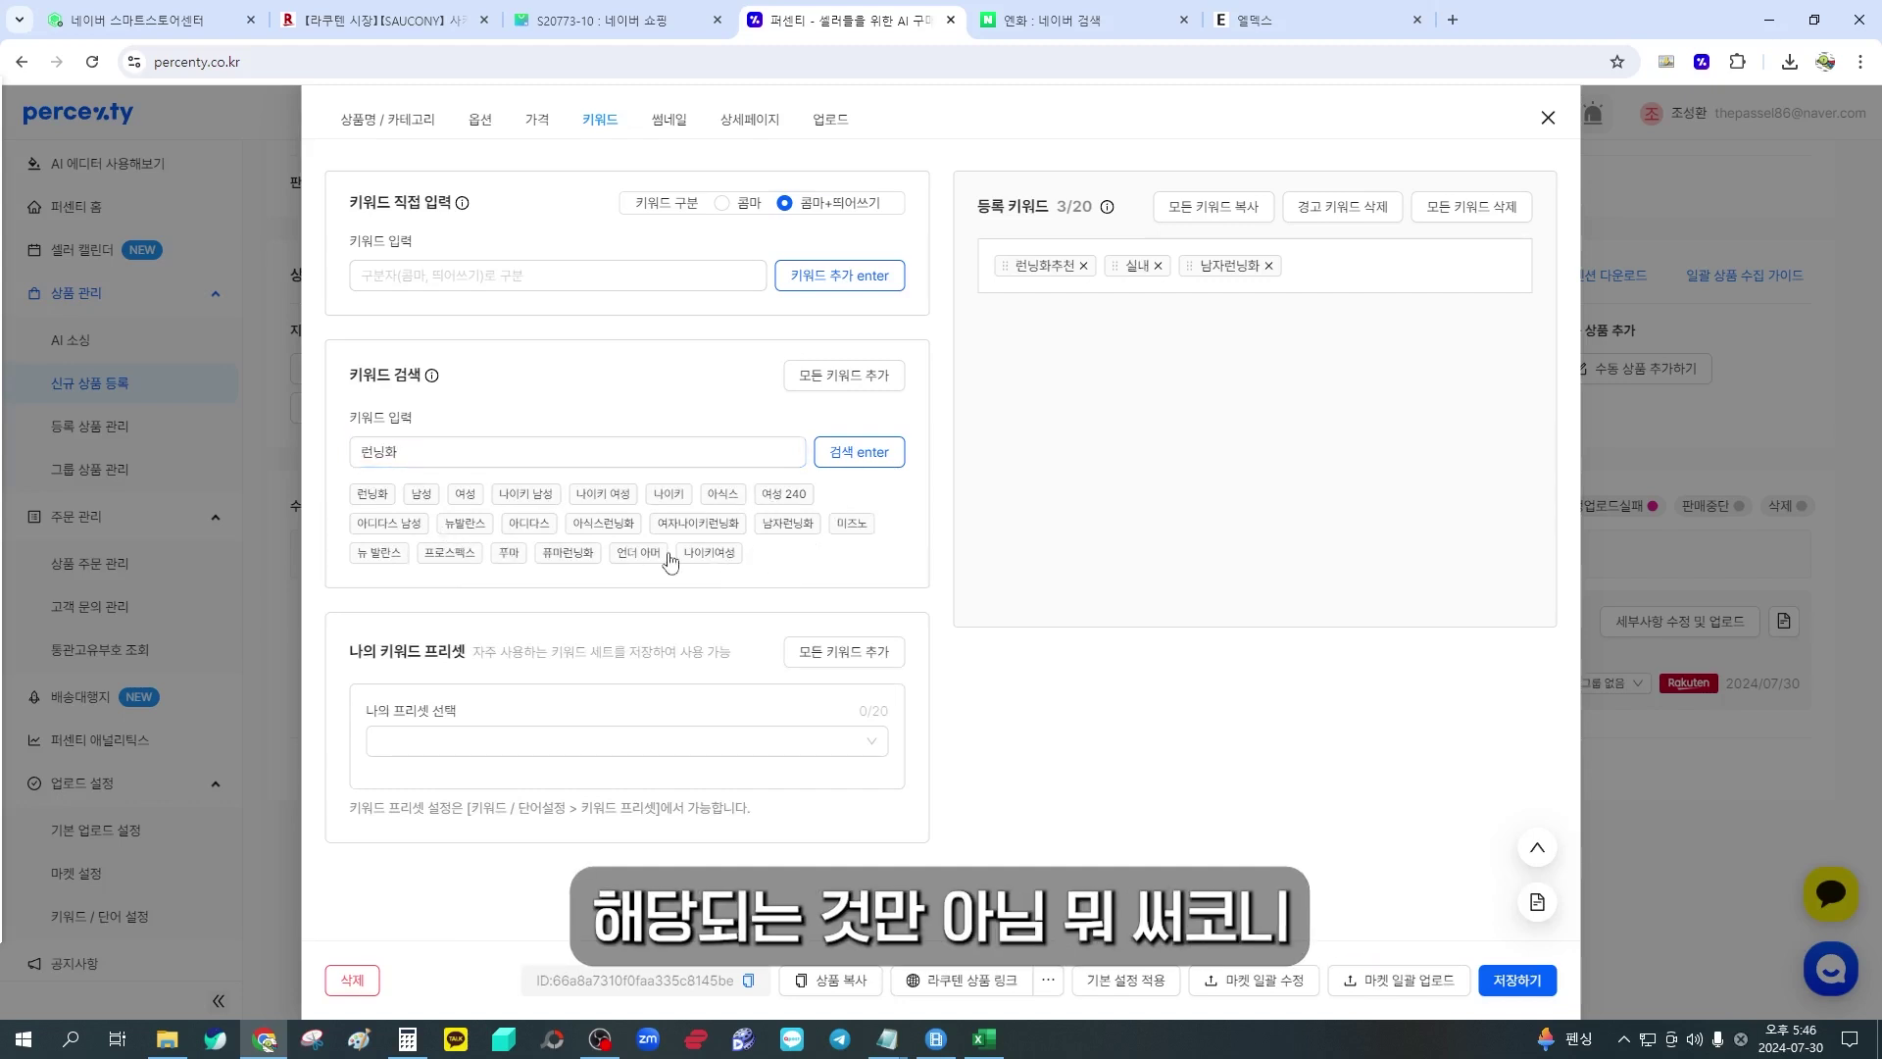
Search for keywords related to the brand 써코니 and register 운동화, 써코니런닝화 and 써코니운동화
double_click(424, 462)
text(써코니)
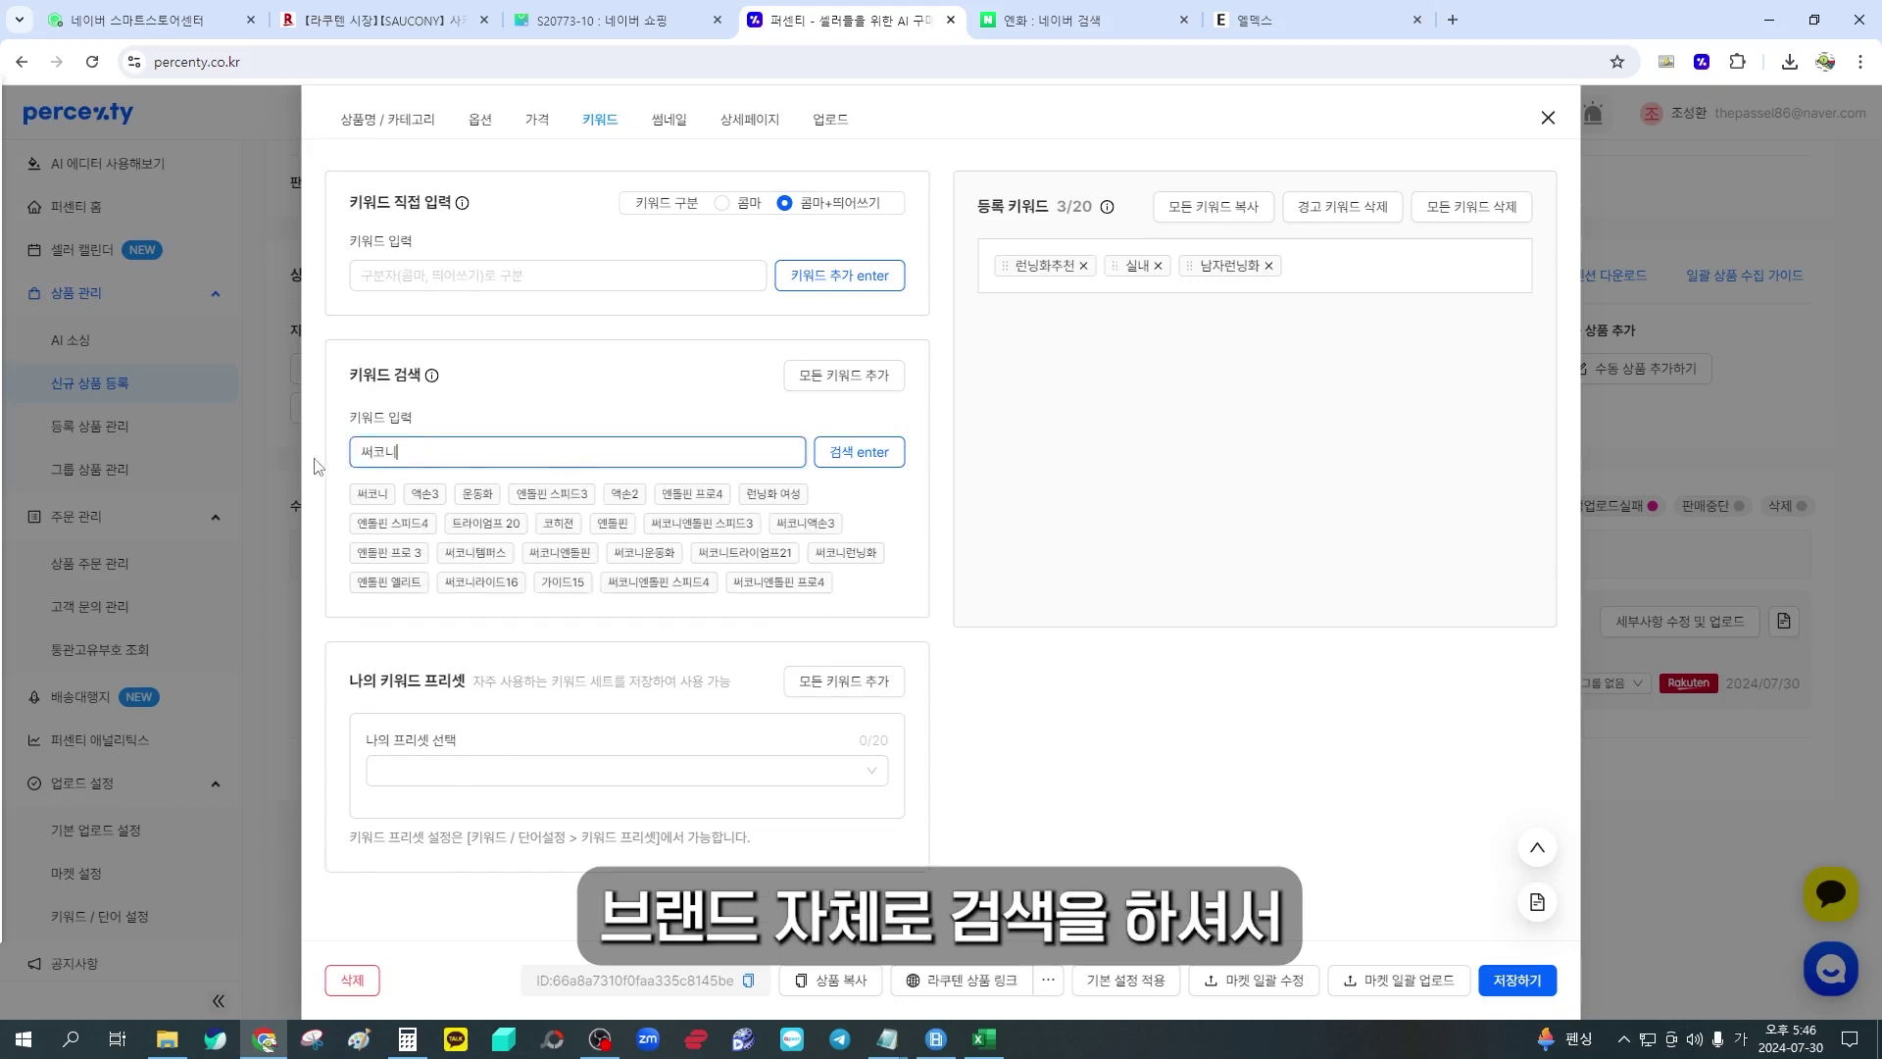
click(476, 495)
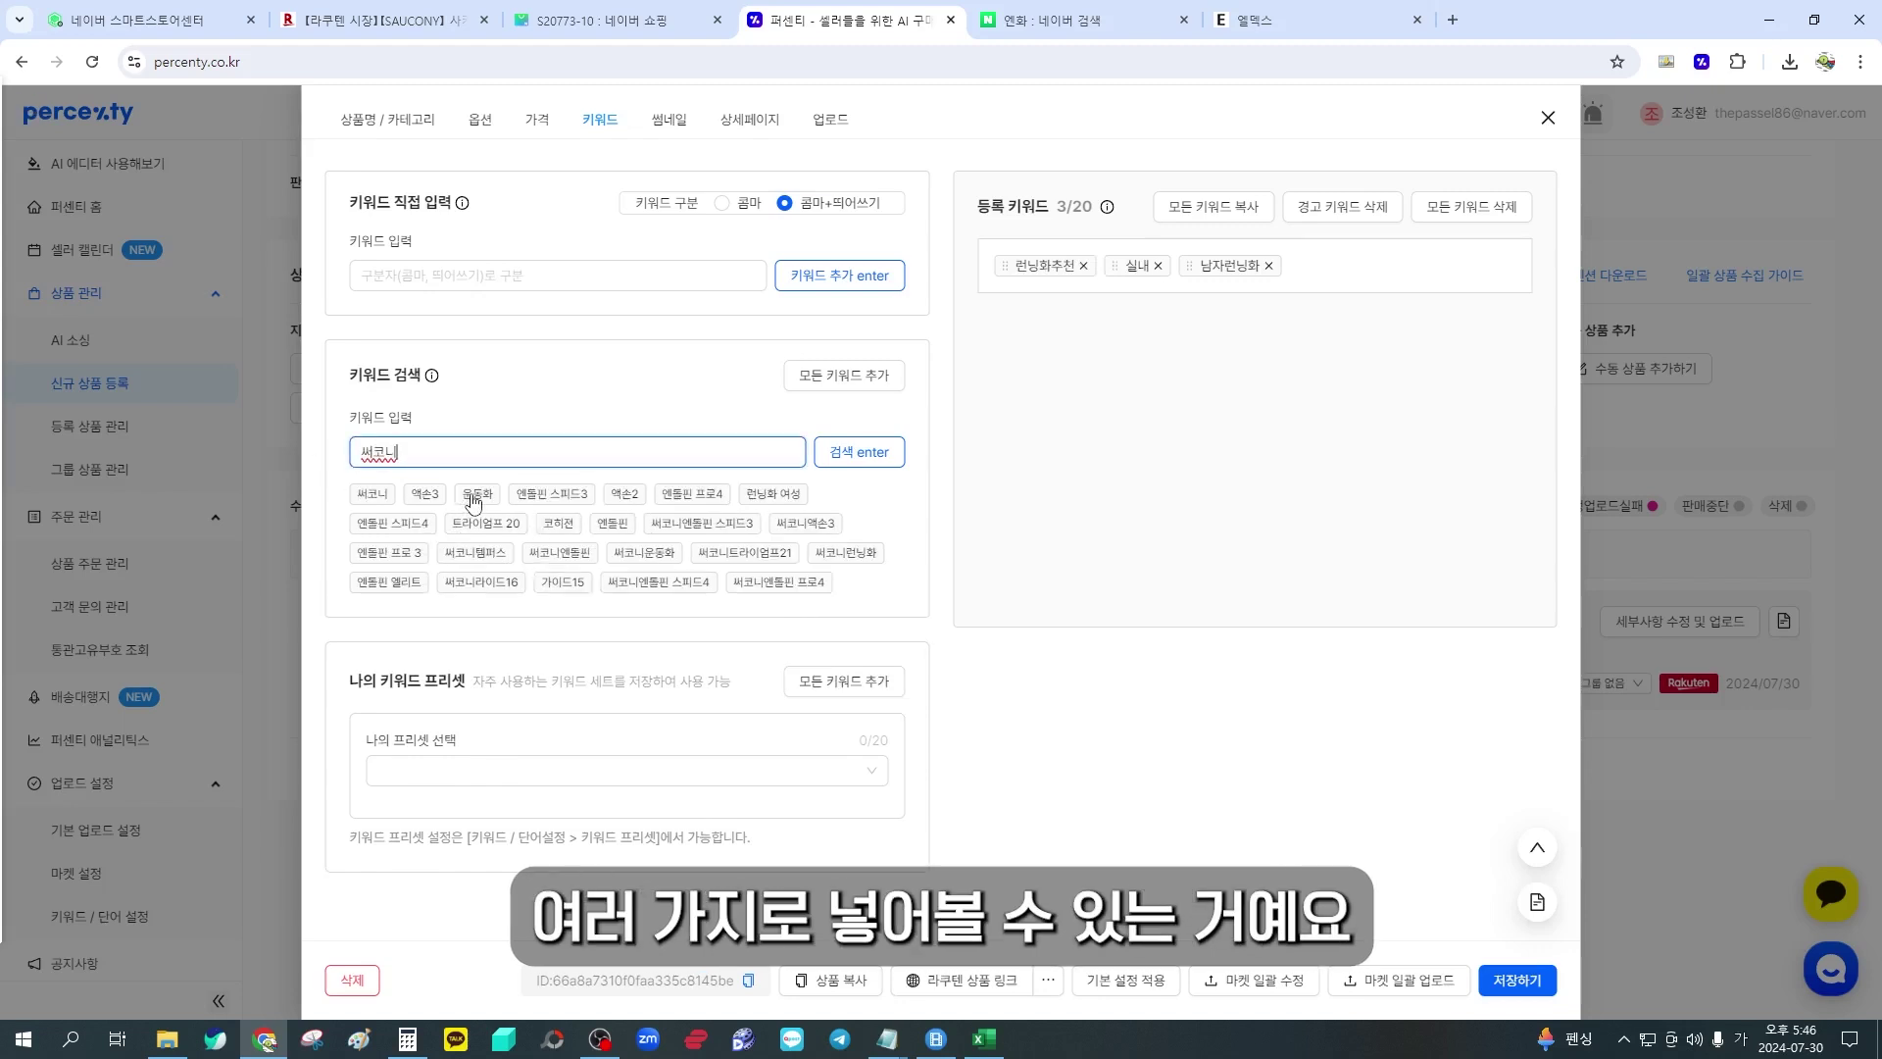
click(773, 555)
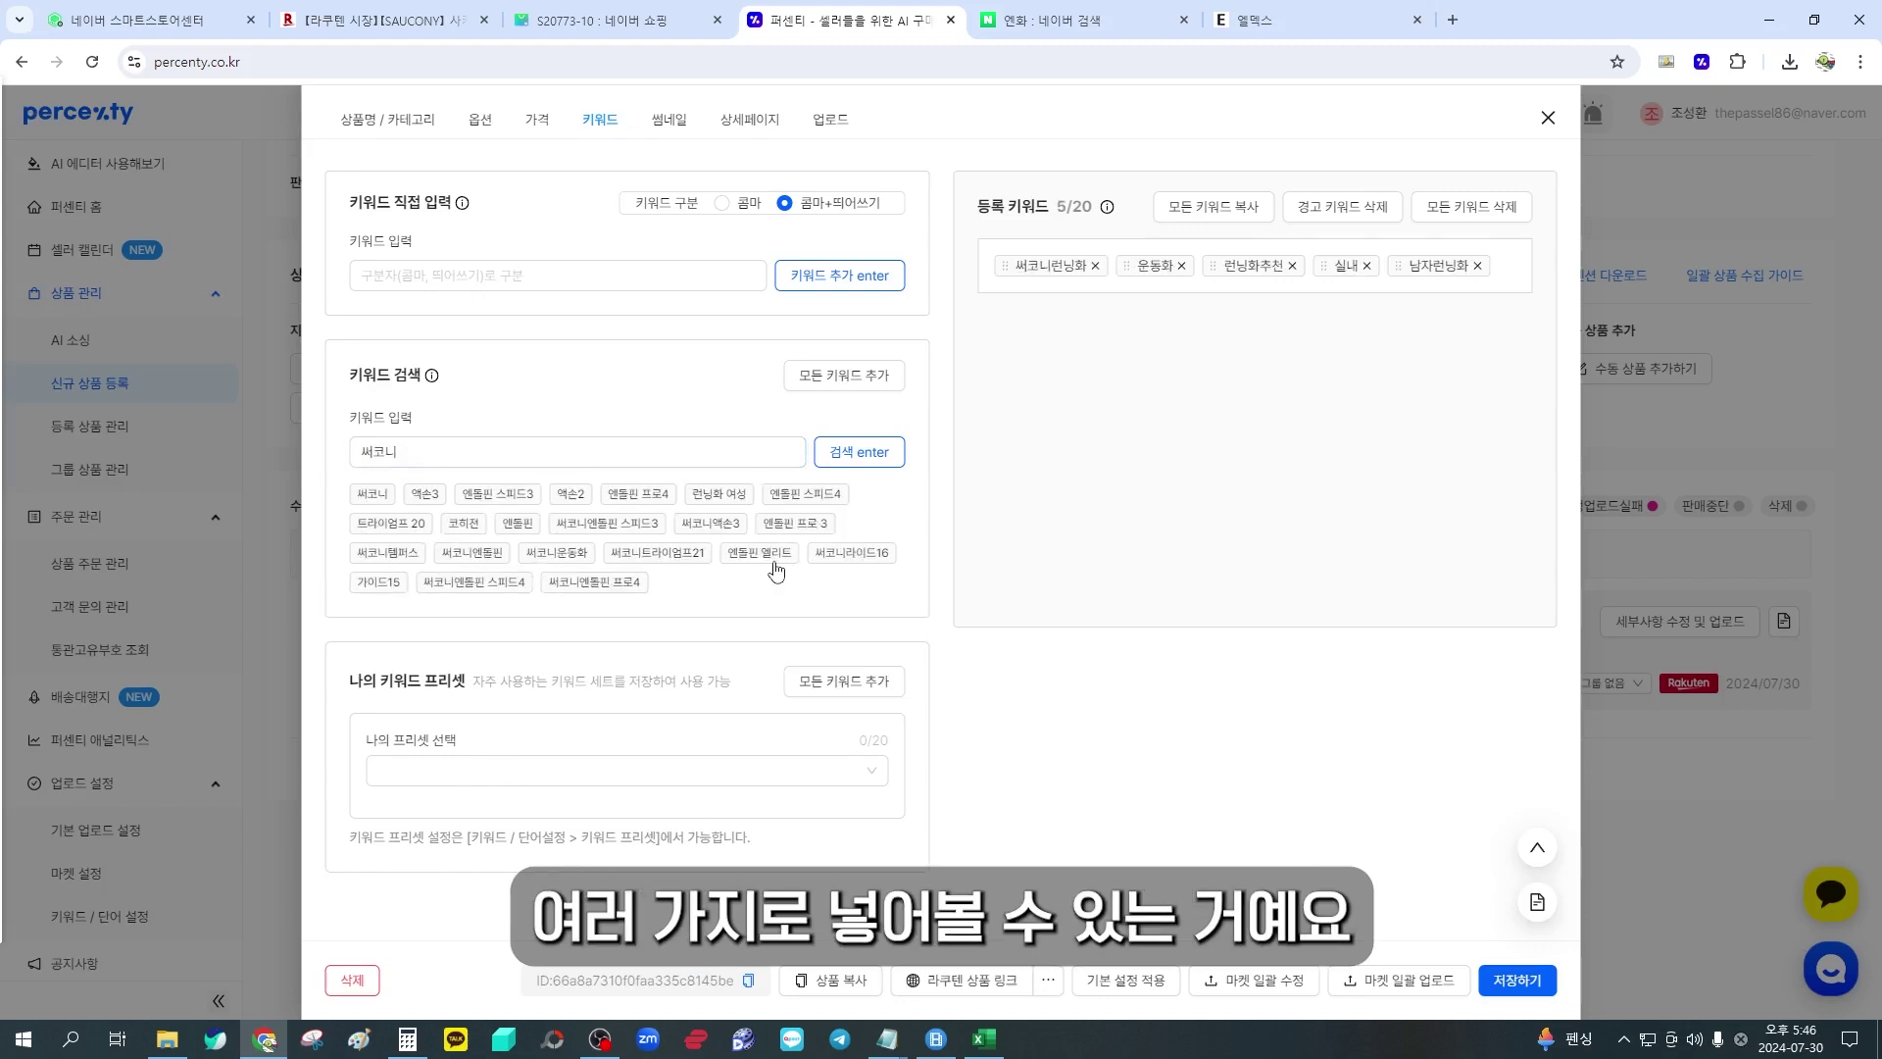
click(572, 554)
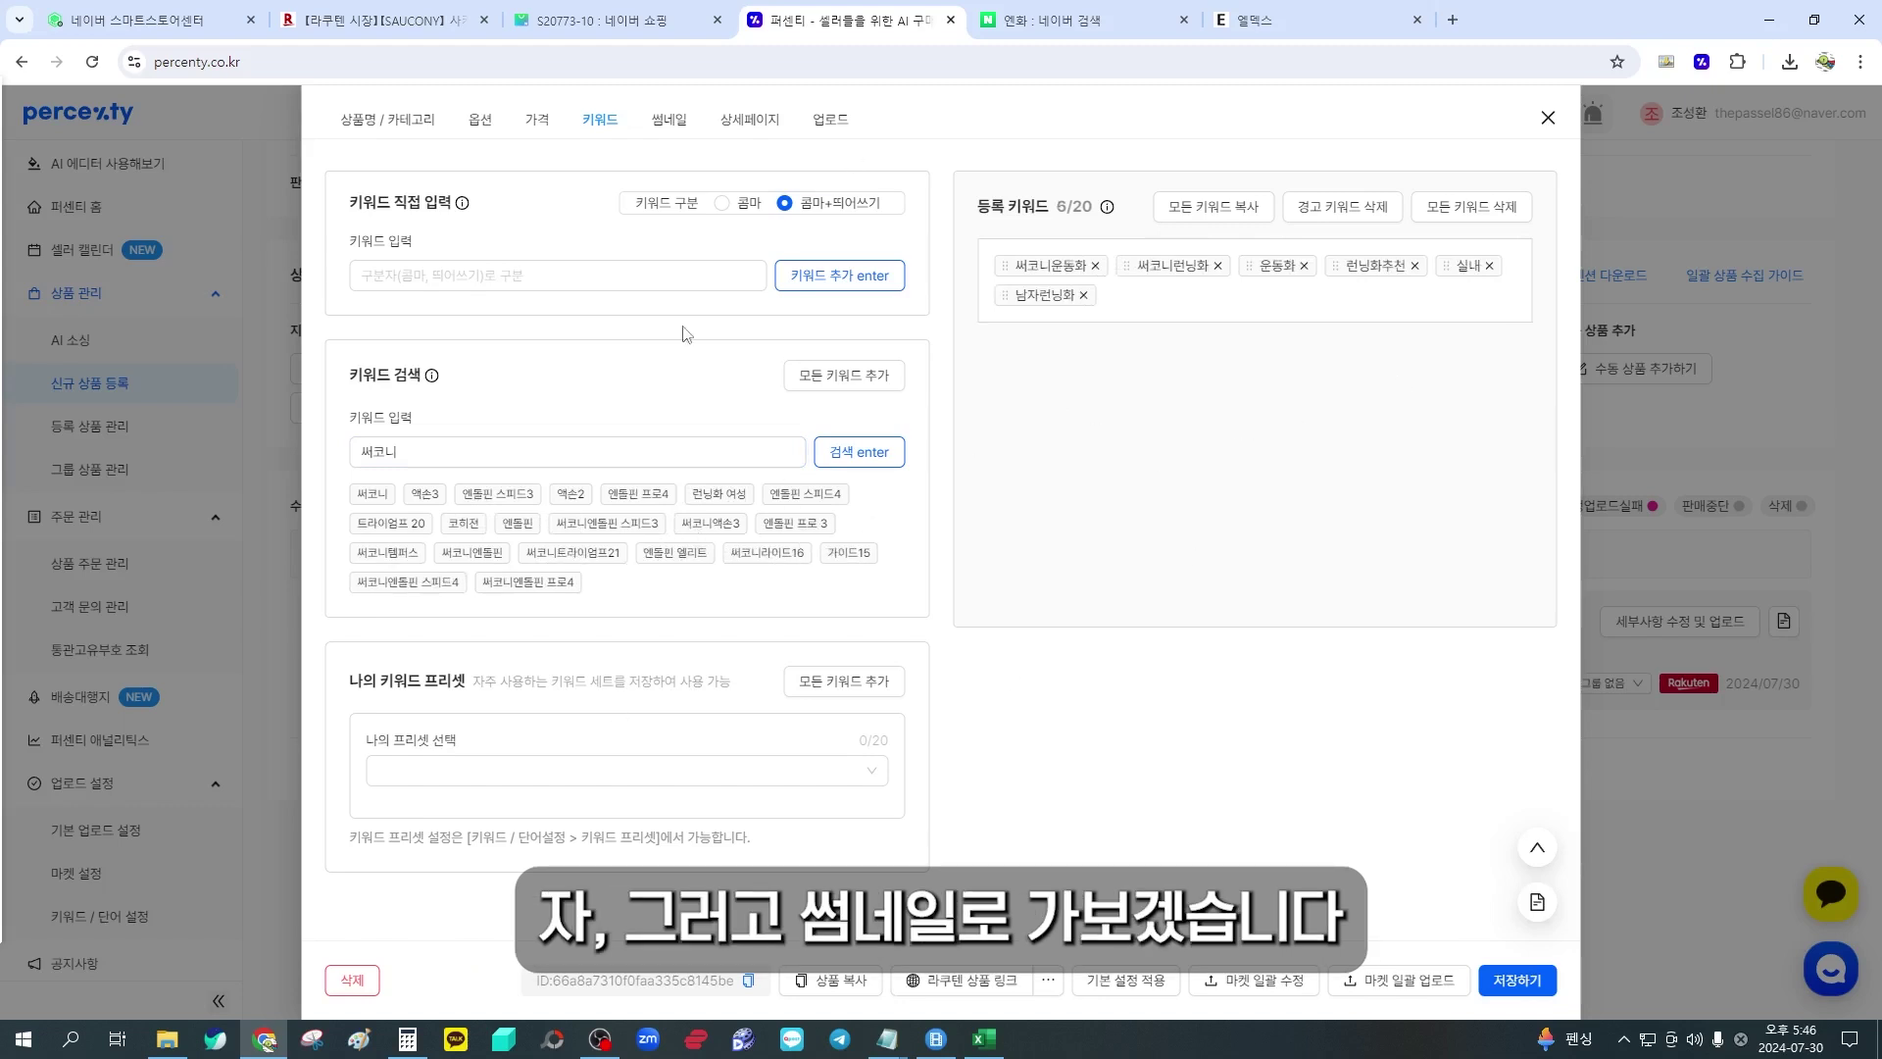
Copy all thumbnail images to the detail page (상세페이지) and open the detail page for editing
click(648, 130)
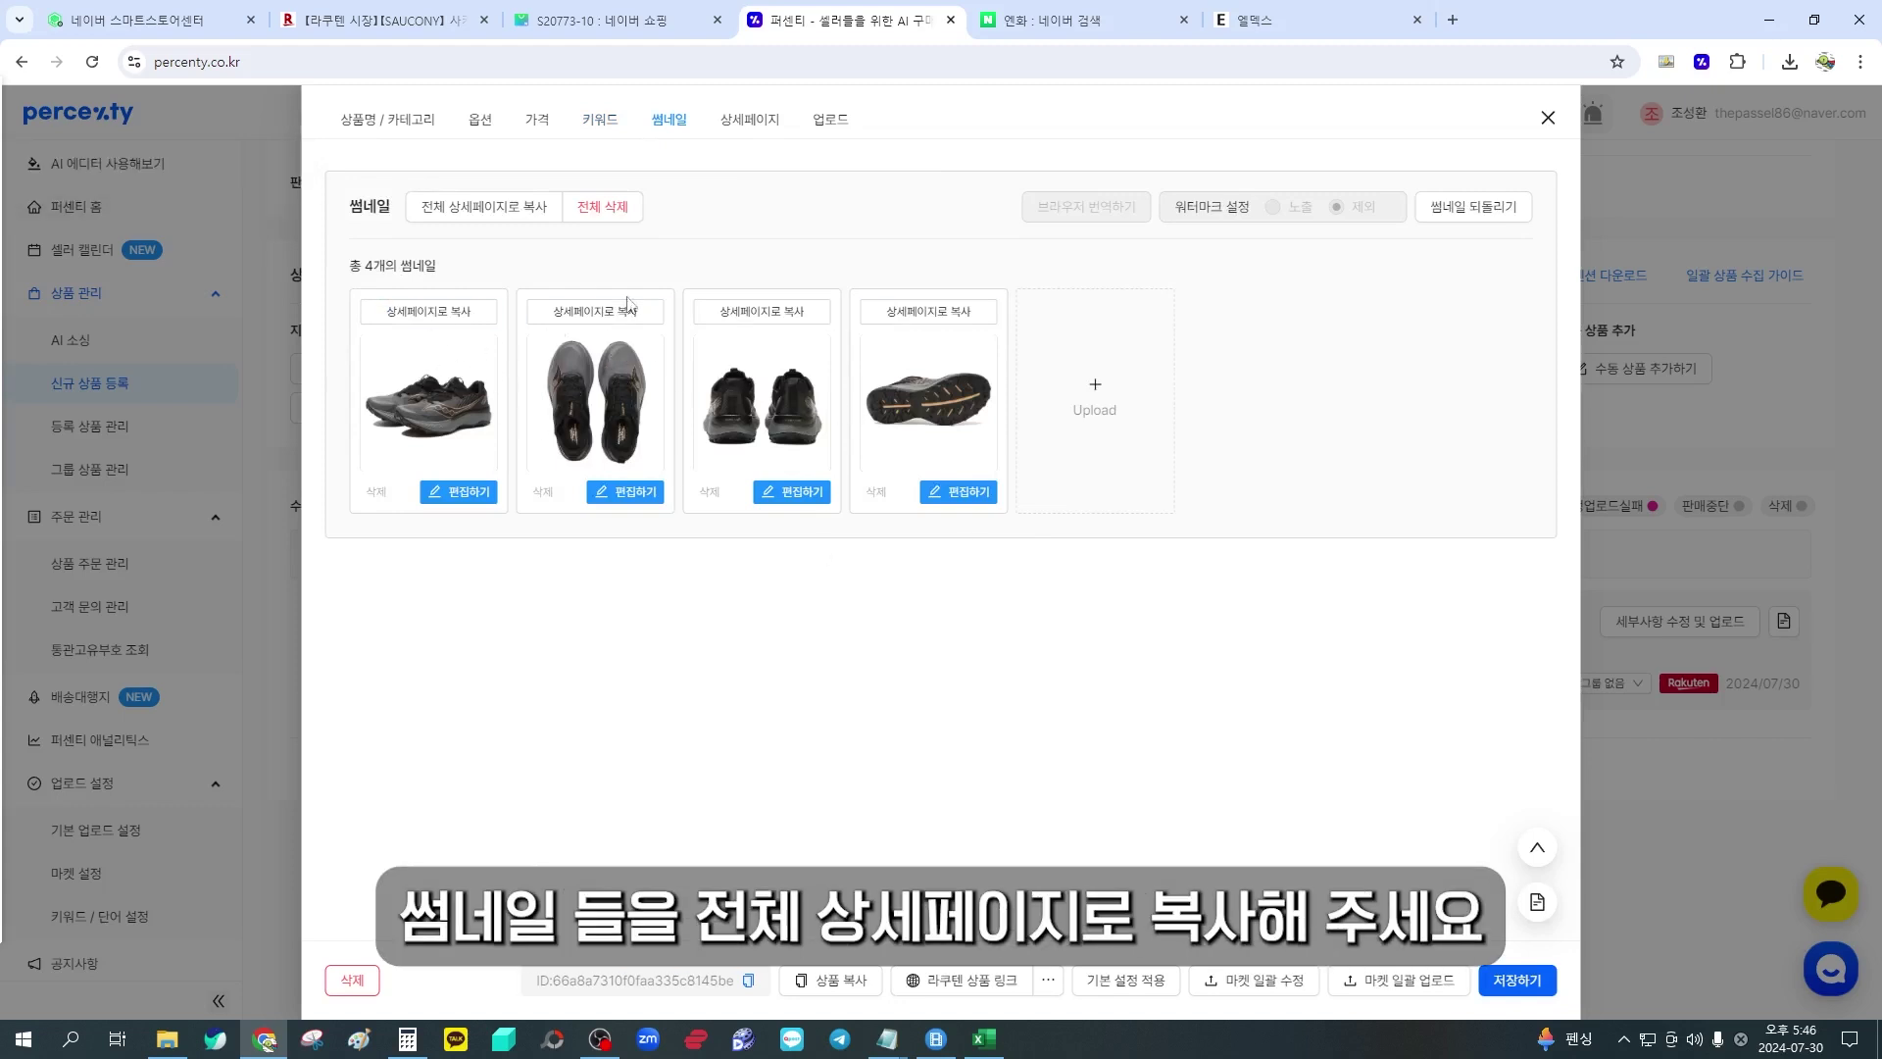
click(473, 220)
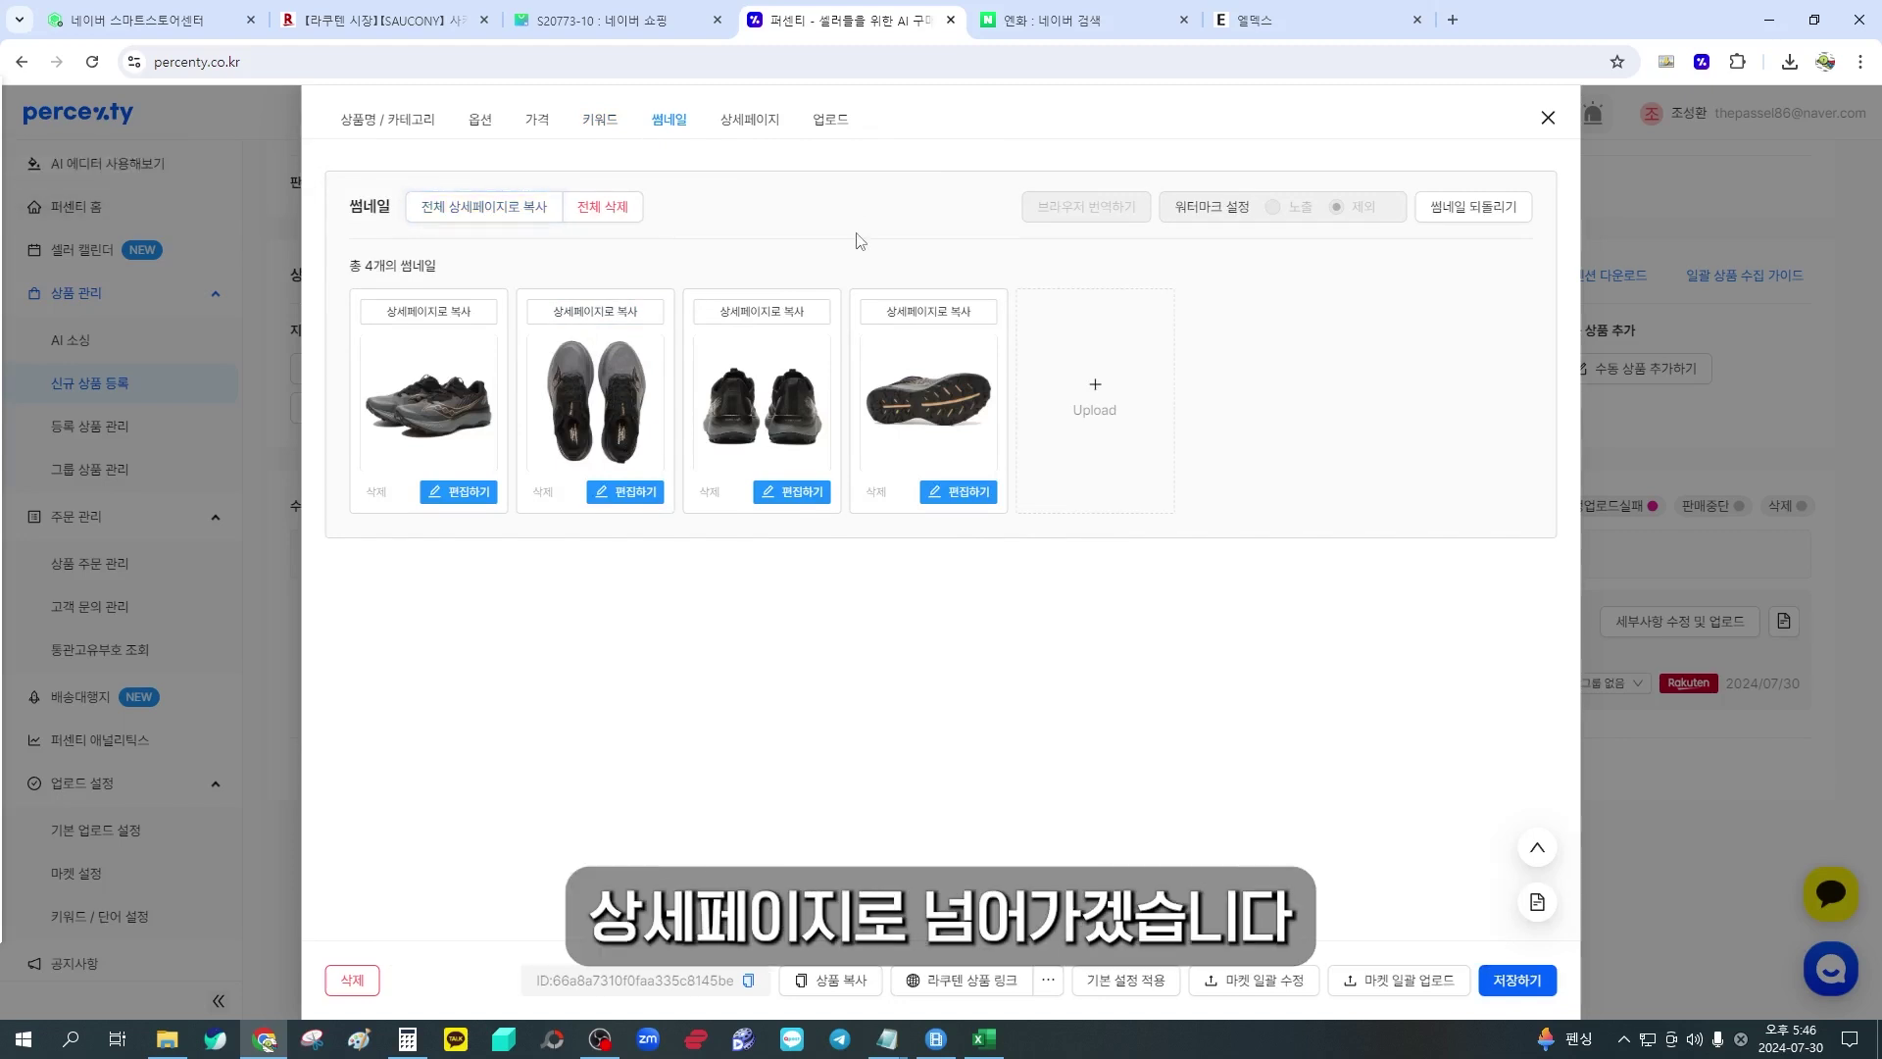
click(756, 121)
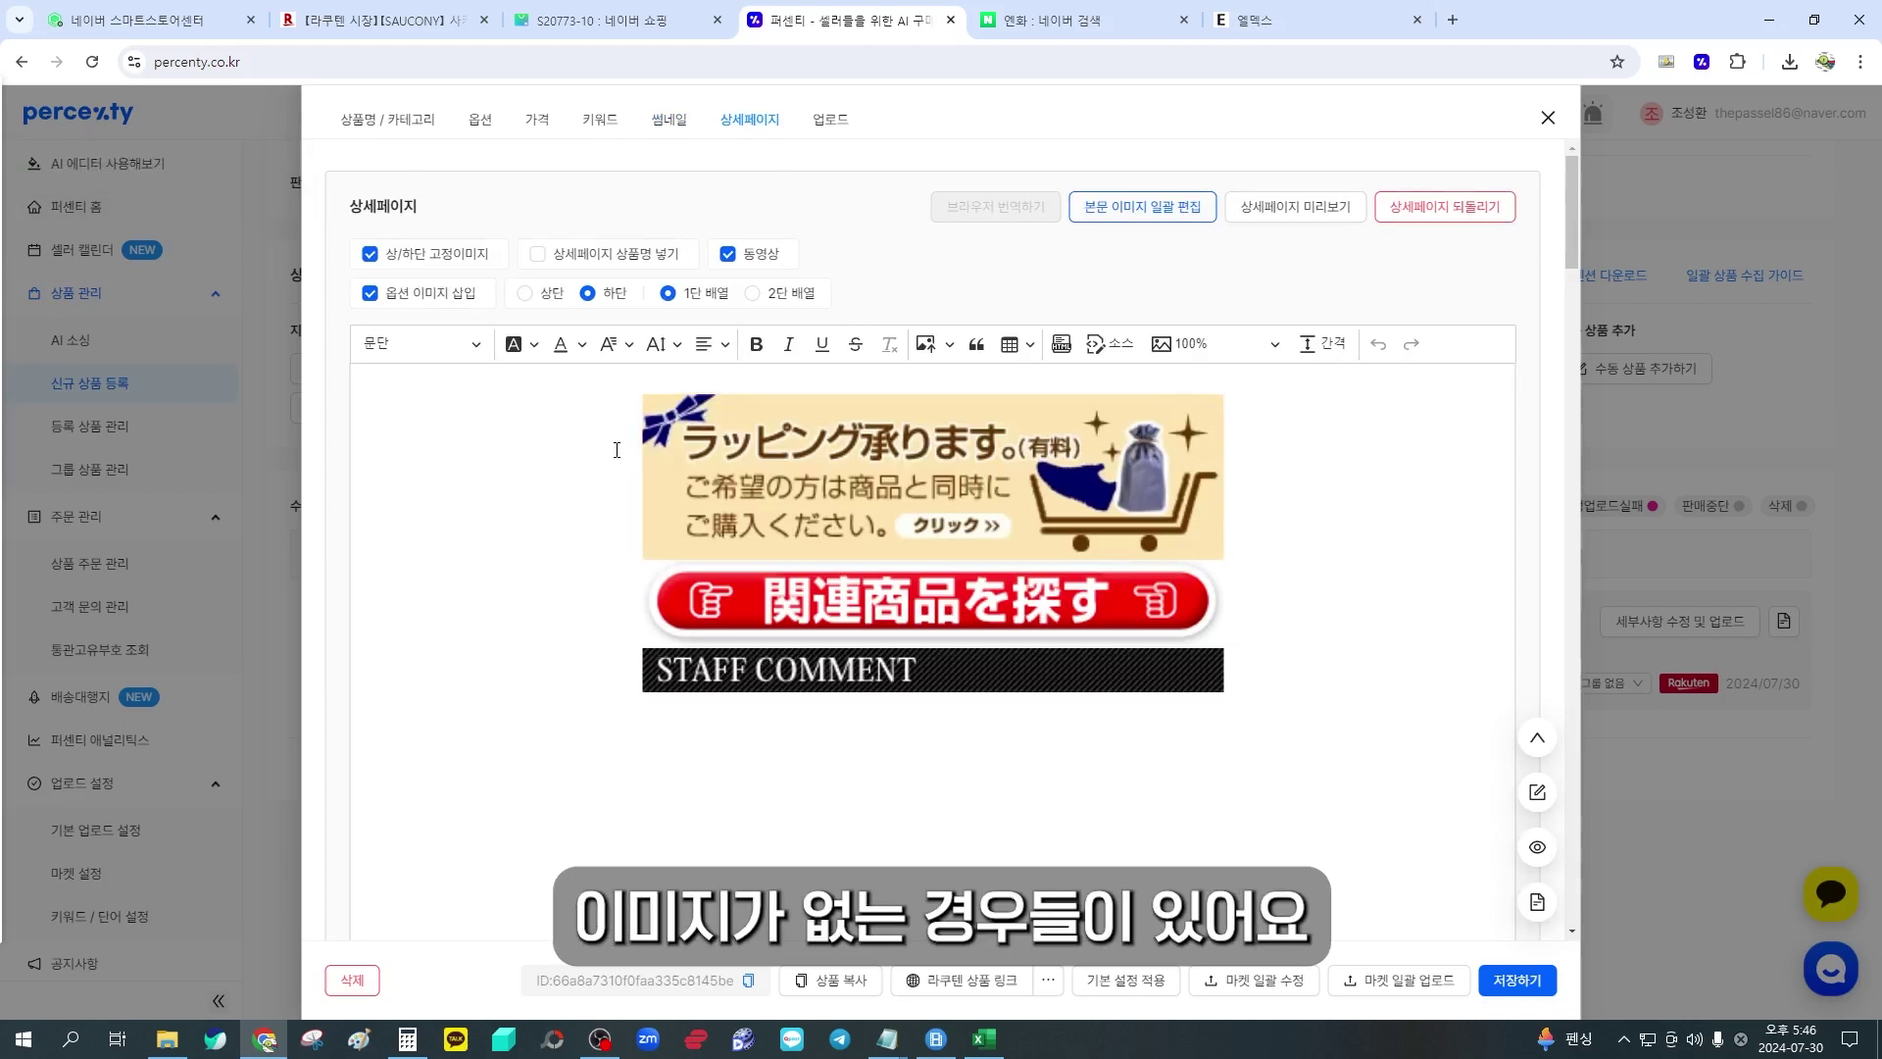
Look through the detail page and delete the gift-wrapping, related-products and STAFF COMMENT banner images at its beginning
scroll(616, 450, down, 10)
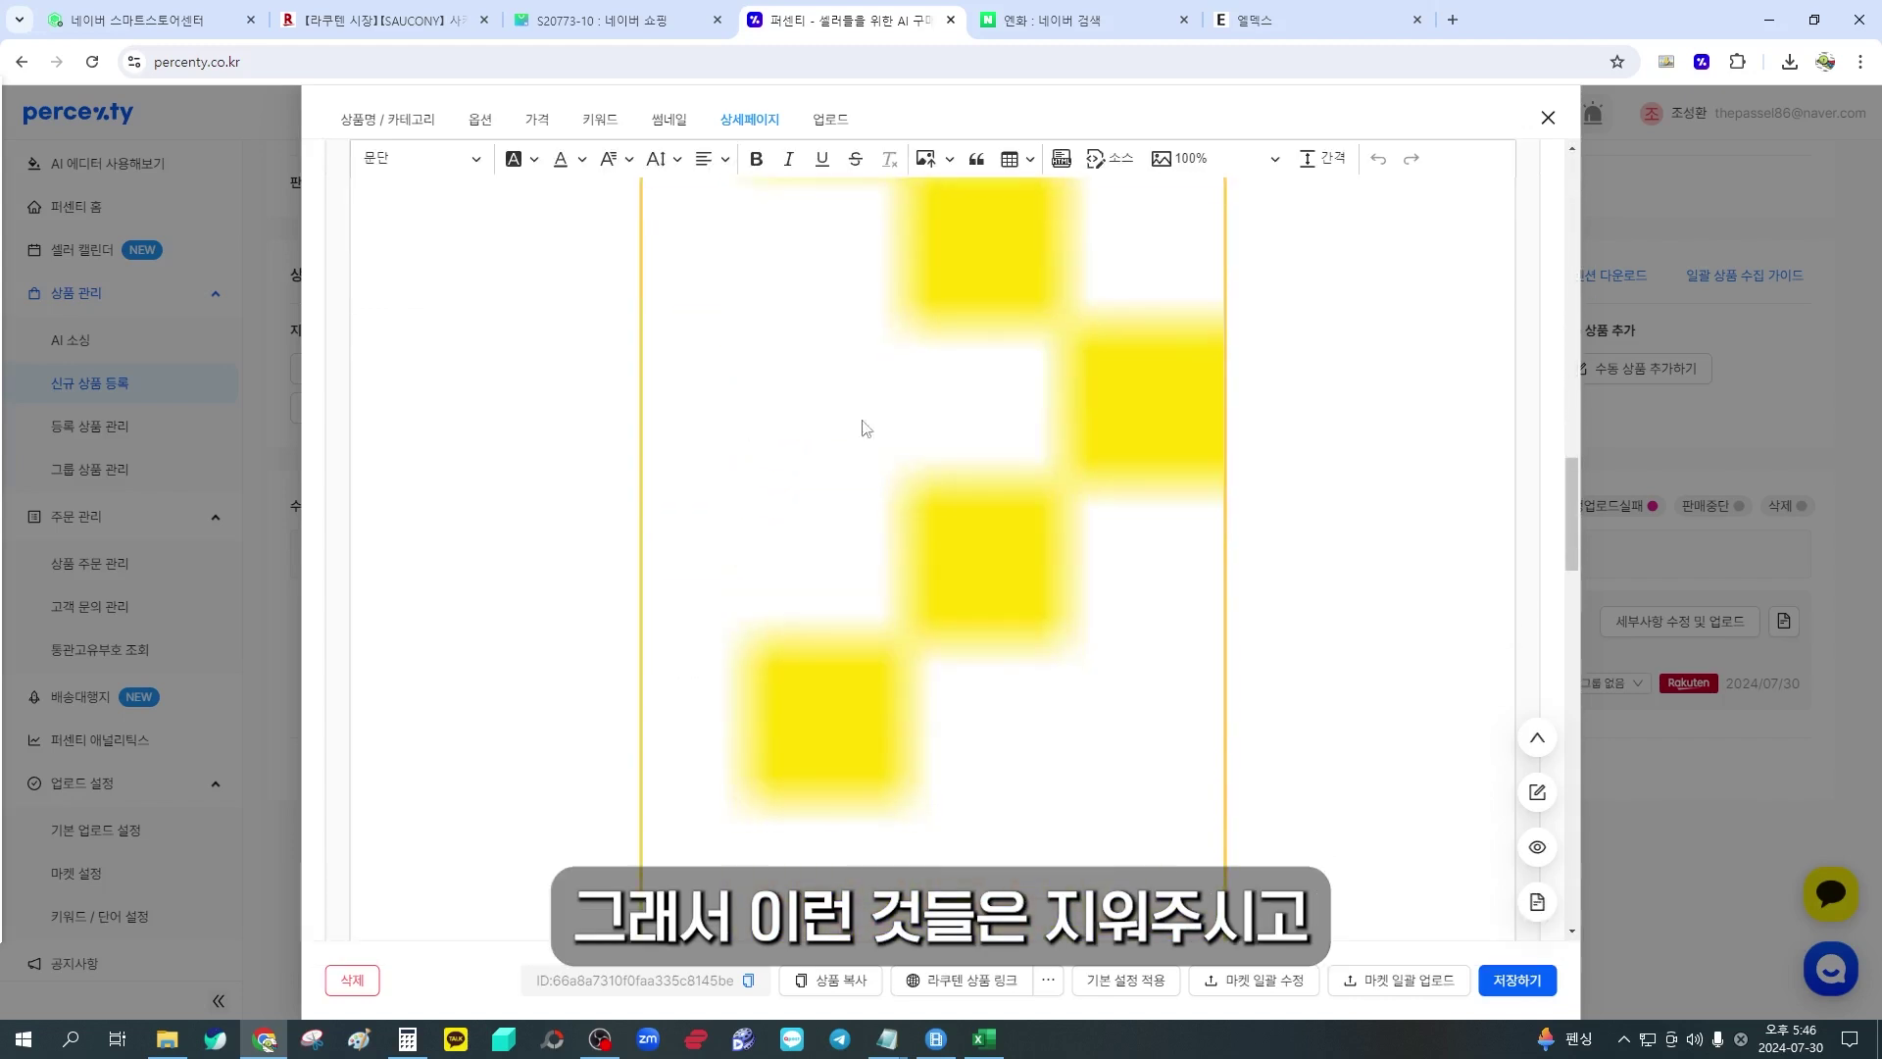
scroll(686, 431, up, 8)
scroll(619, 414, up, 3)
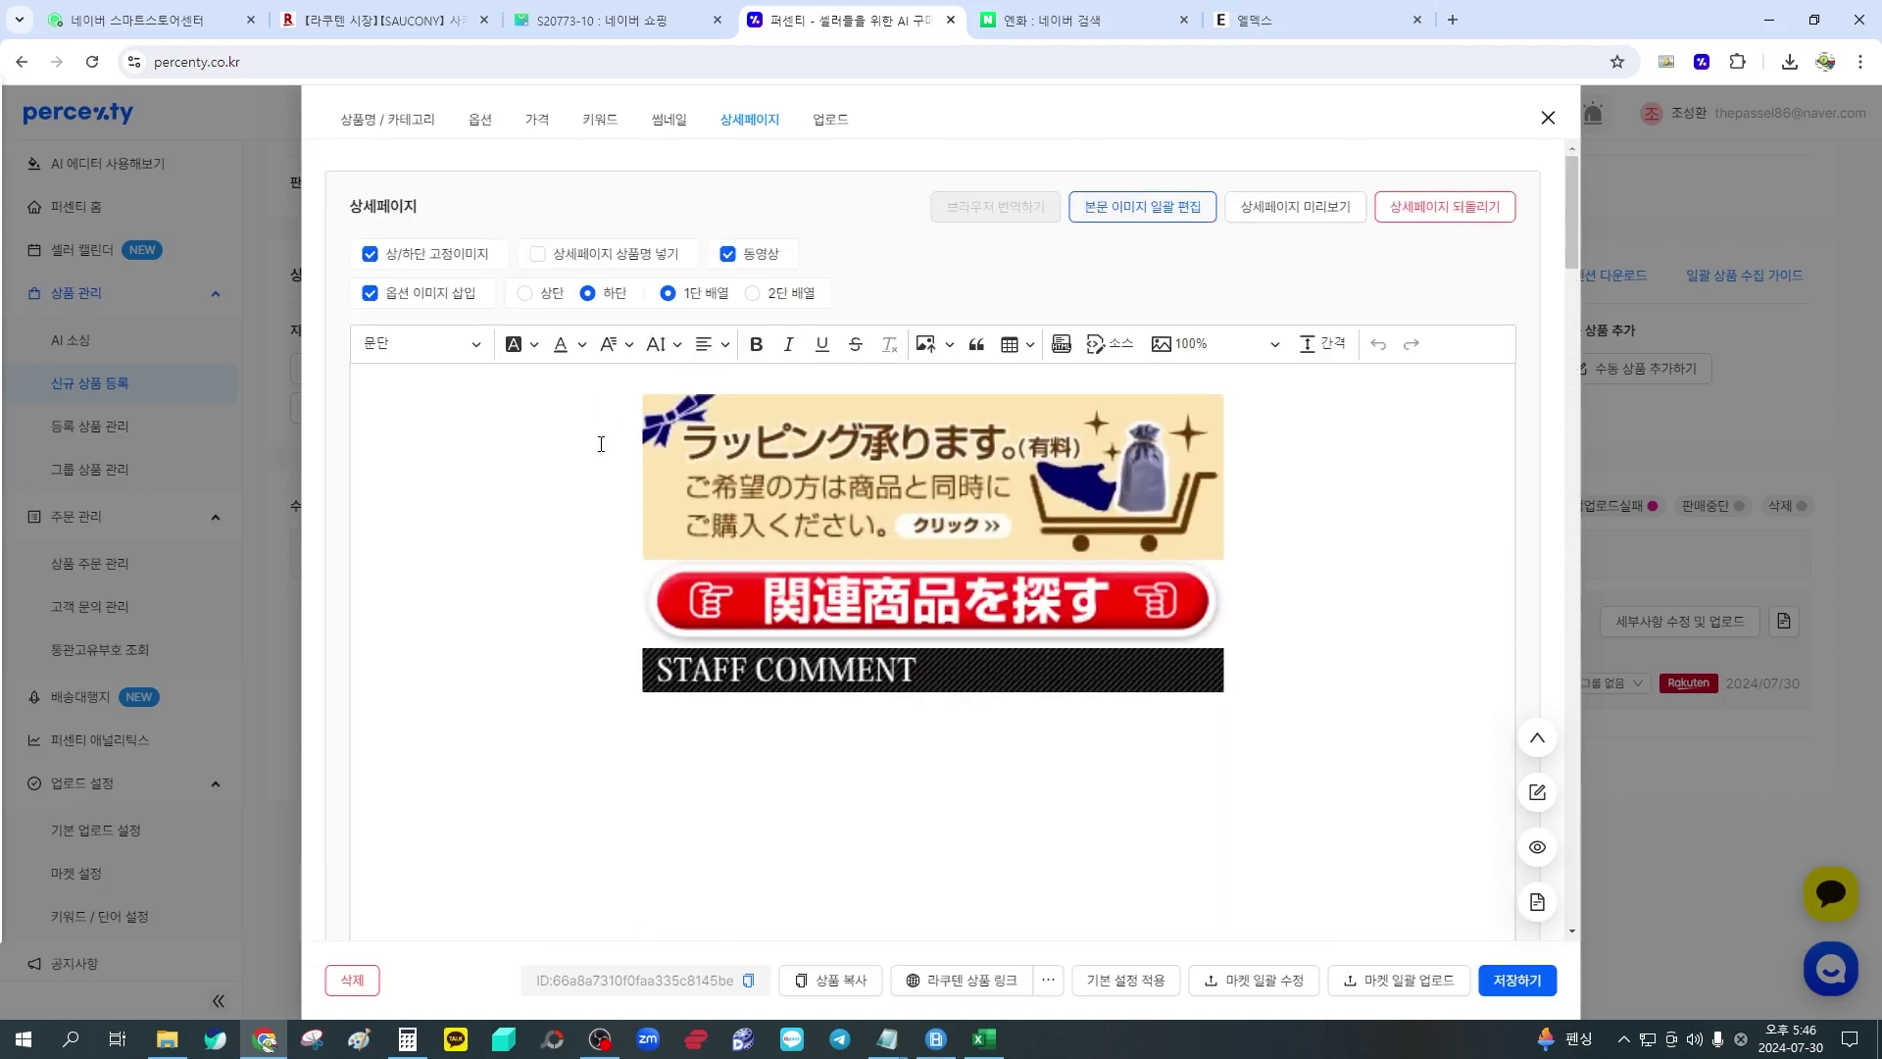
drag(768, 496, 882, 715)
key(Delete)
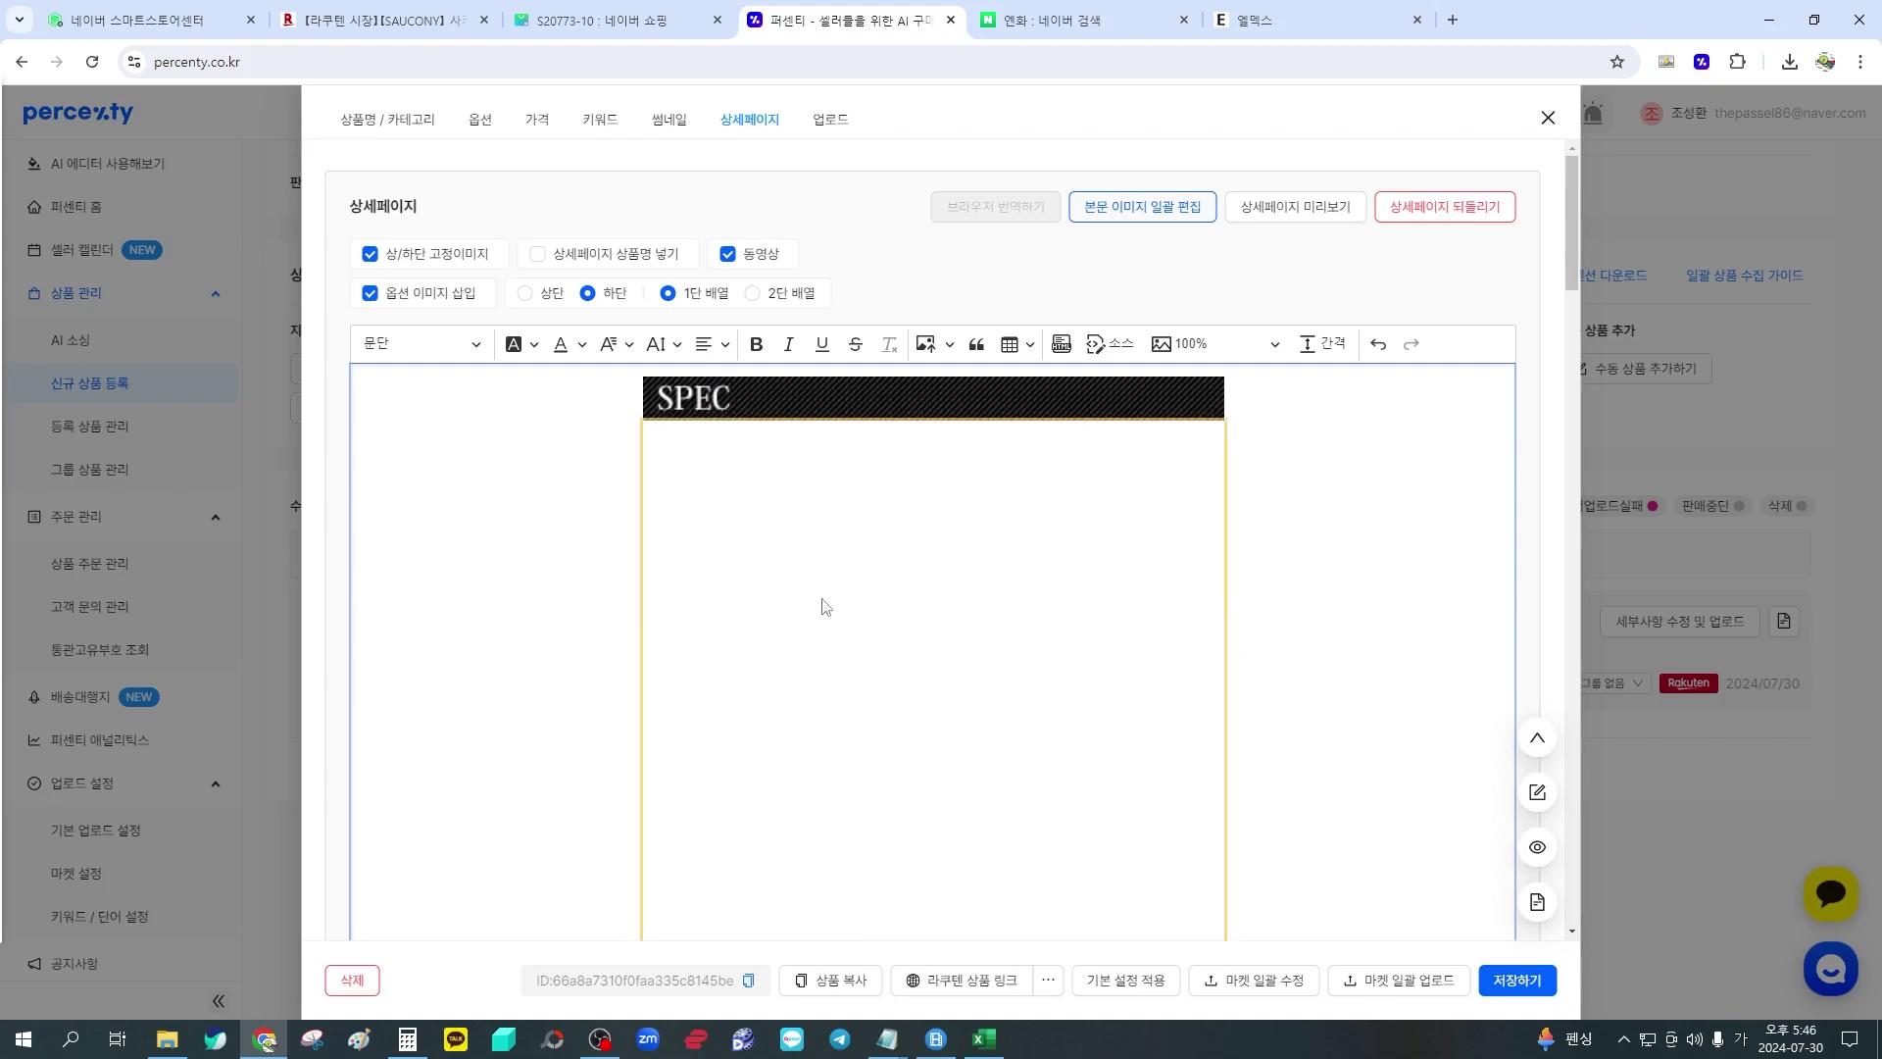
Delete the SPEC banner image and the blank space beneath it, keeping only the shoe photos in the detail page
scroll(687, 471, down, 1)
drag(585, 366, 1239, 673)
key(Delete)
key(Delete)
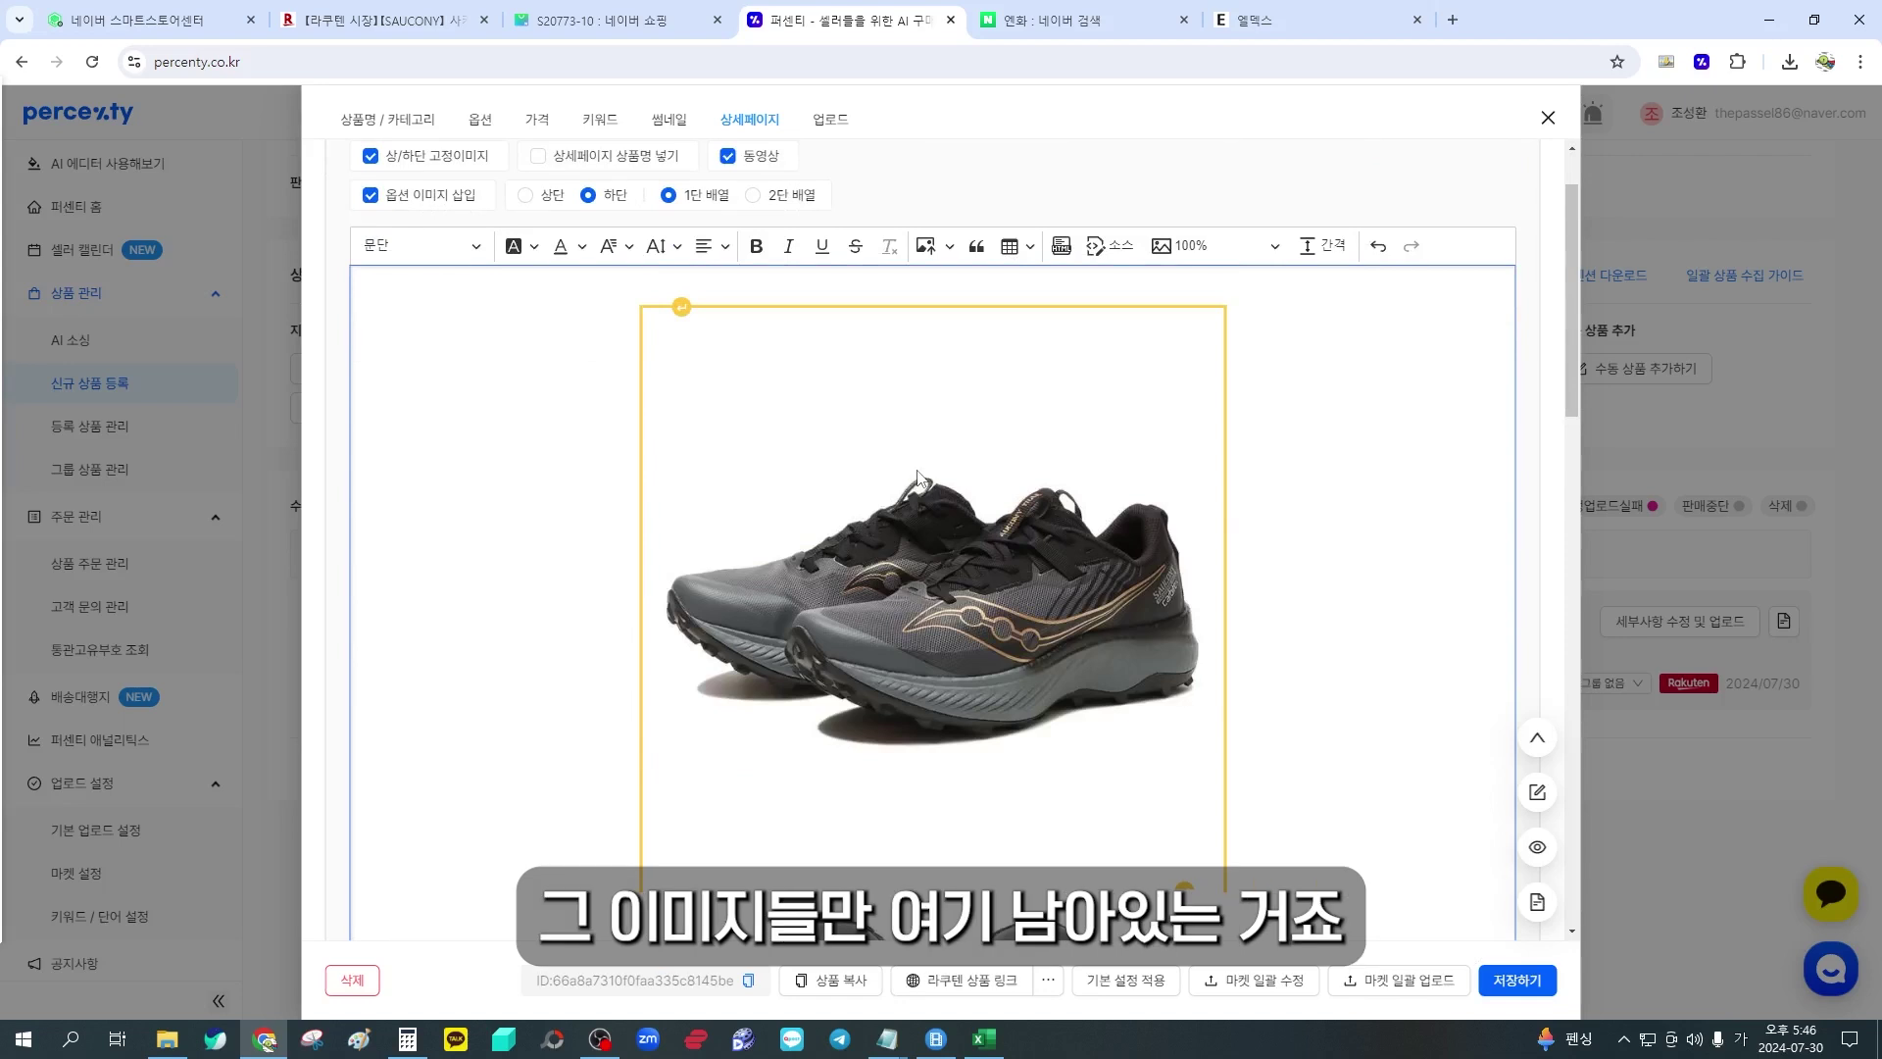
scroll(919, 471, down, 20)
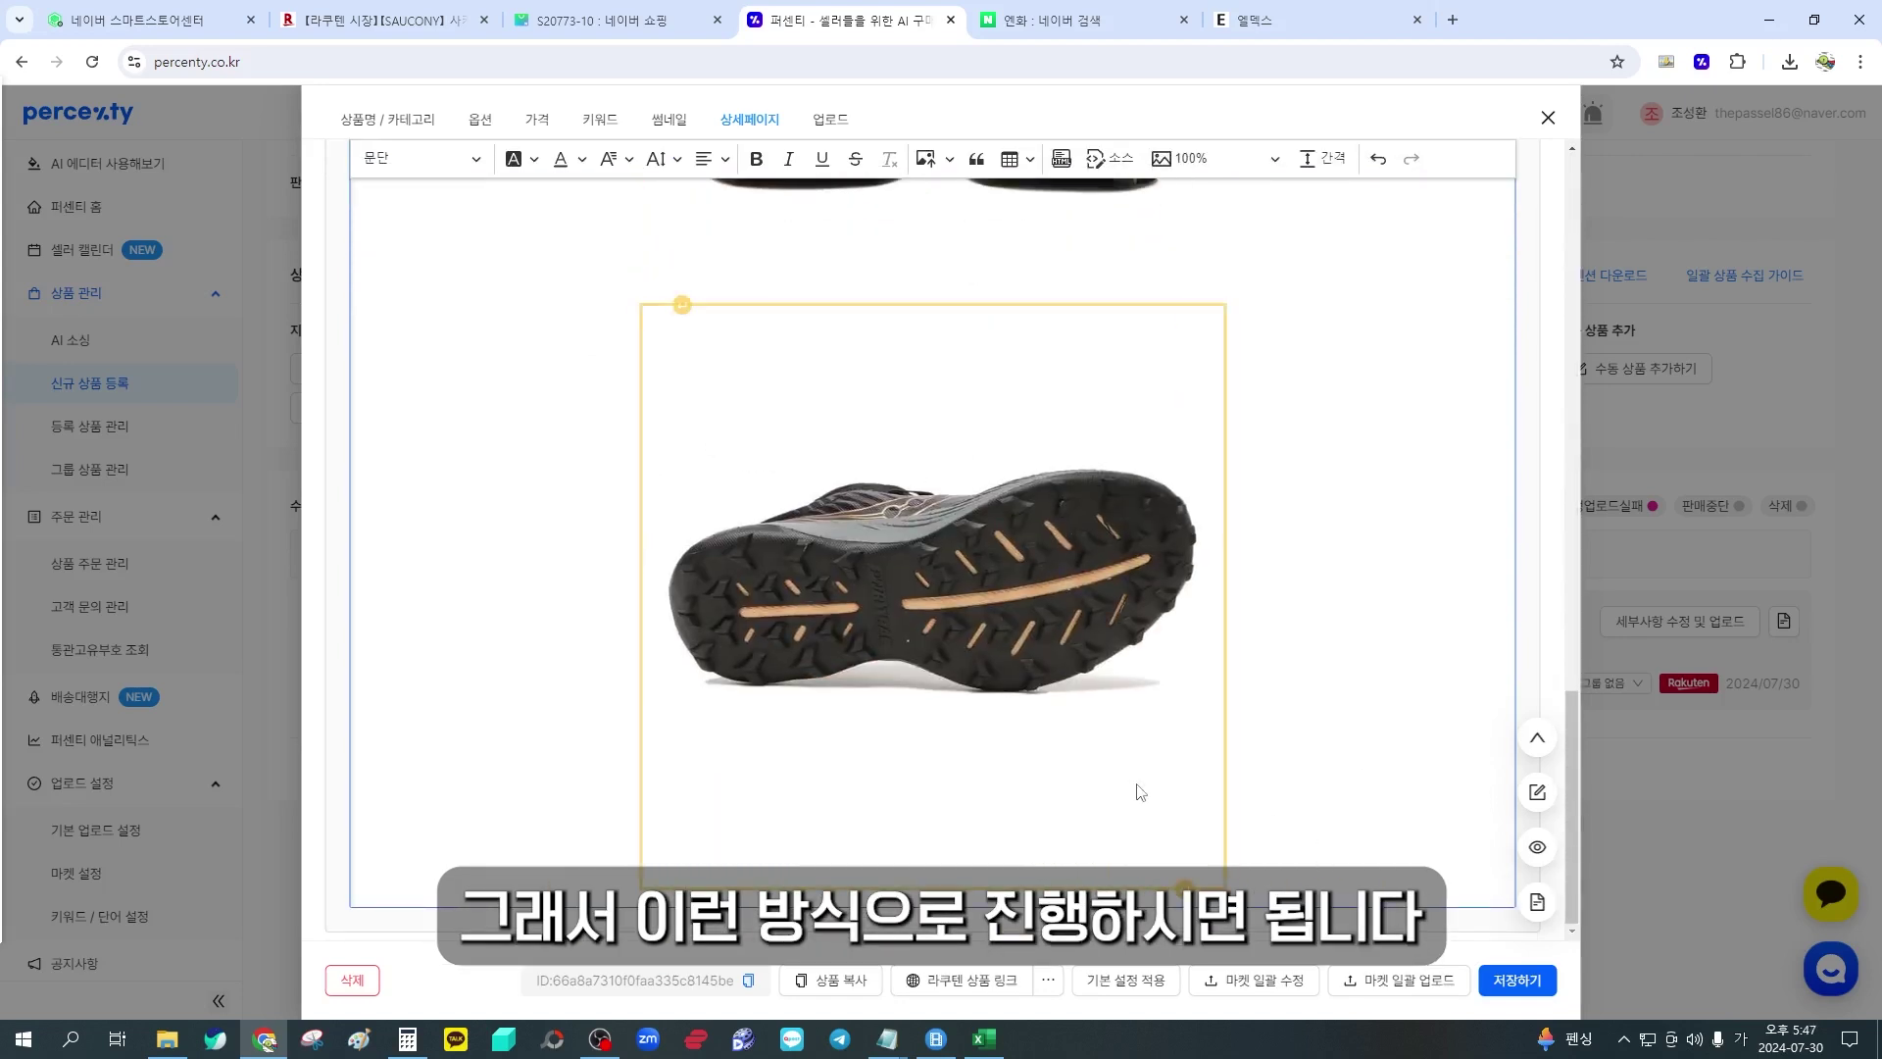
scroll(1137, 804, down, 1)
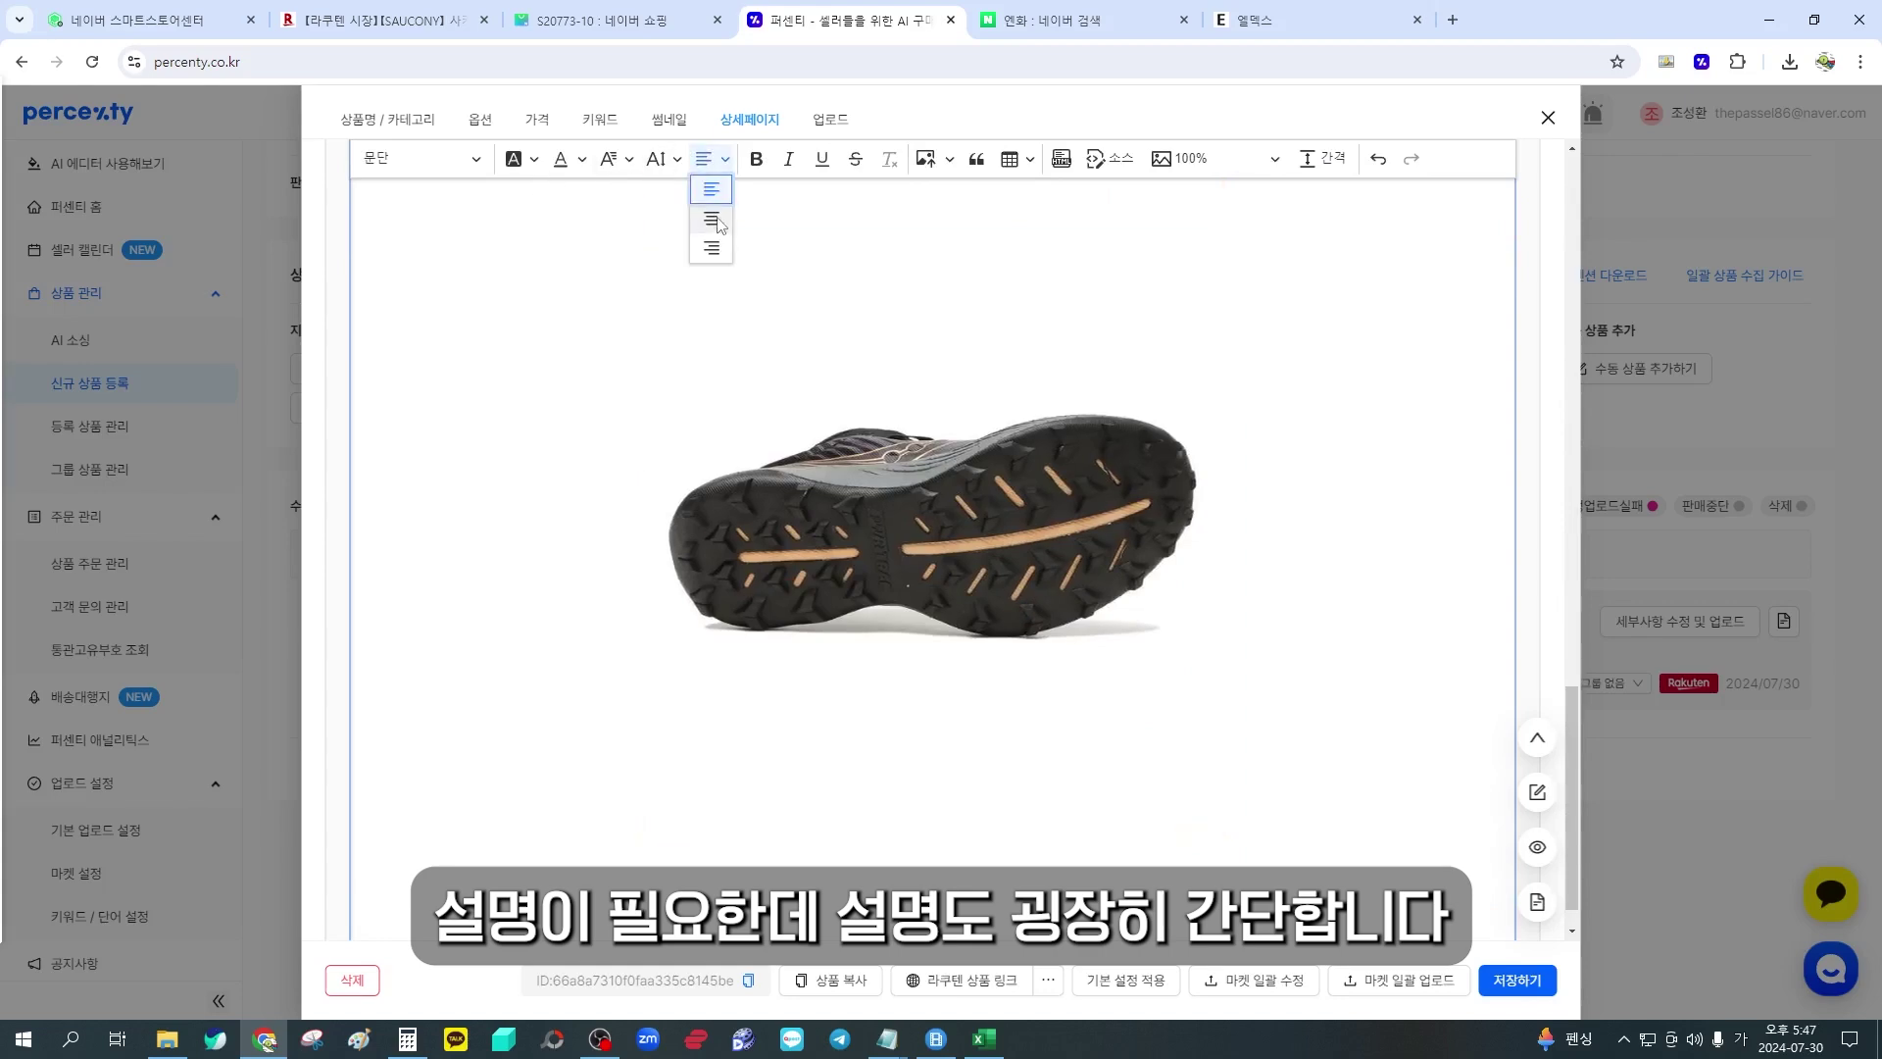
Copy the Korean STAFF COMMENT description from the Rakuten product page and paste it, centred, below the last shoe image in the detail page
click(361, 19)
scroll(924, 442, down, 12)
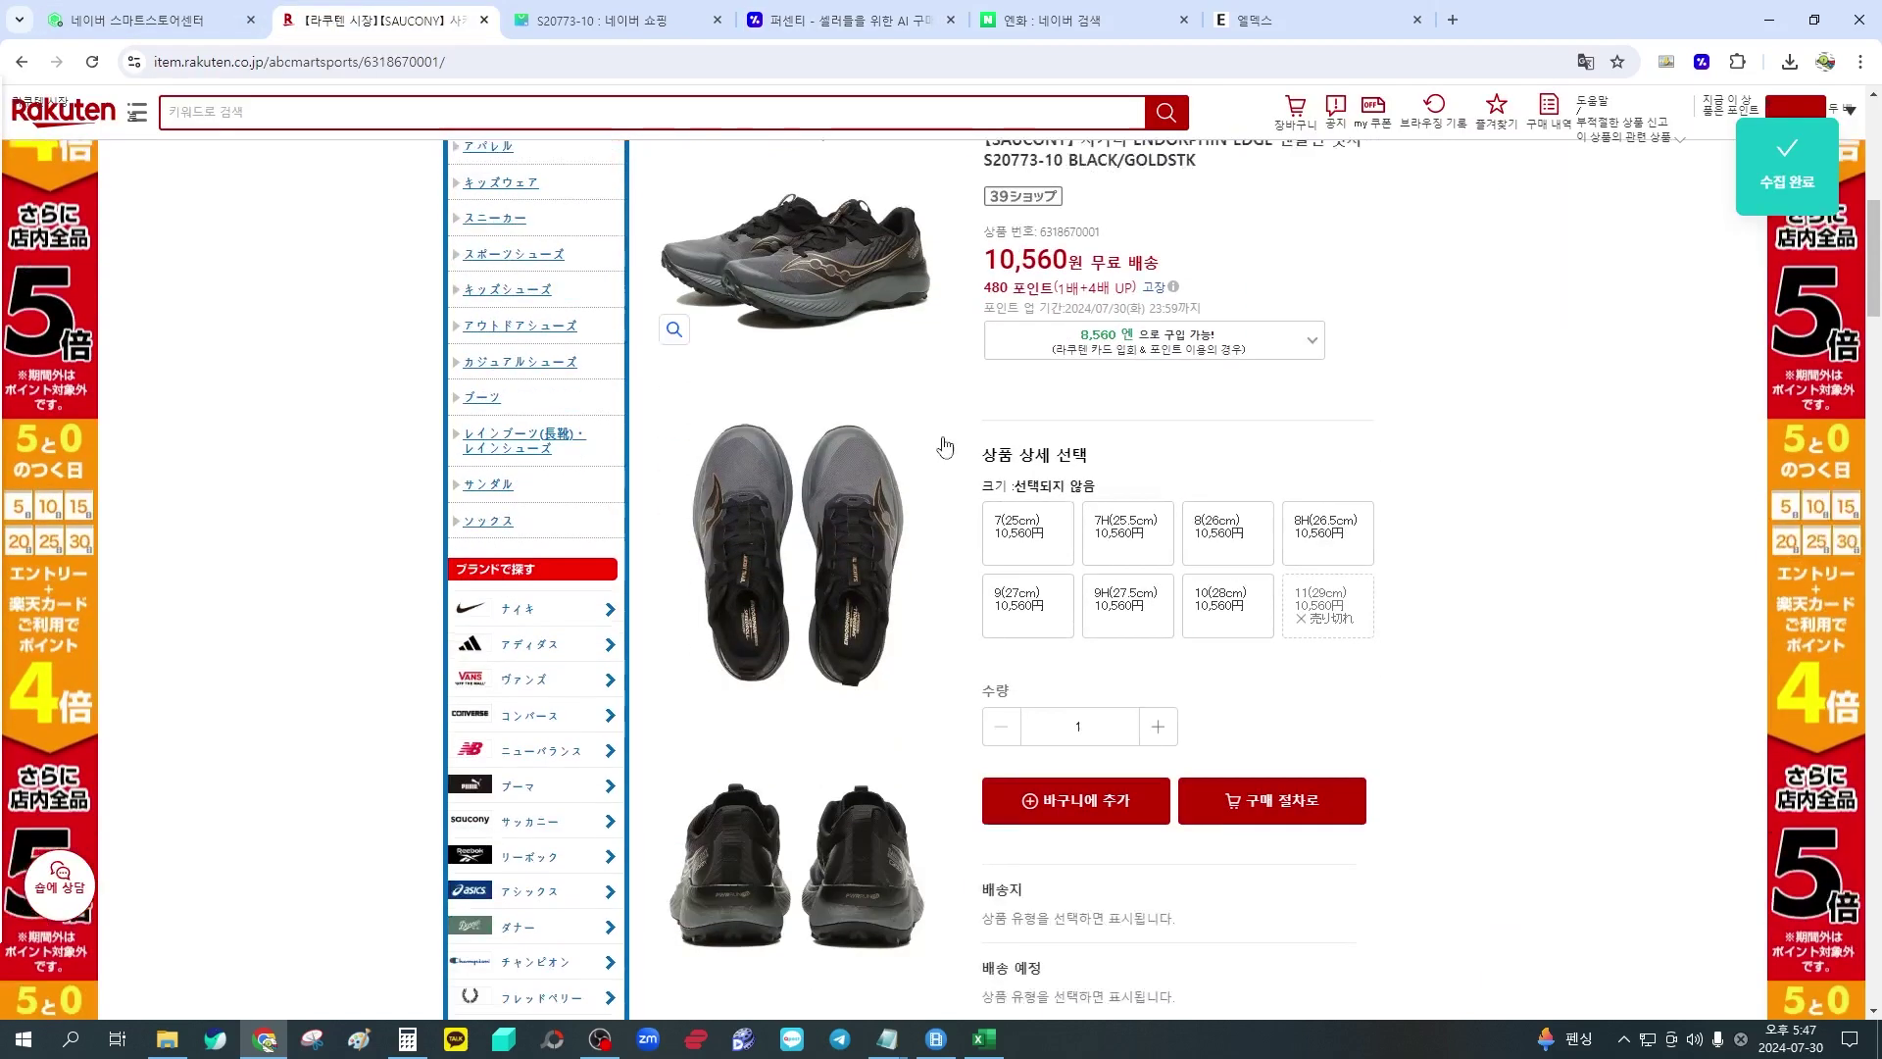
scroll(990, 446, down, 2)
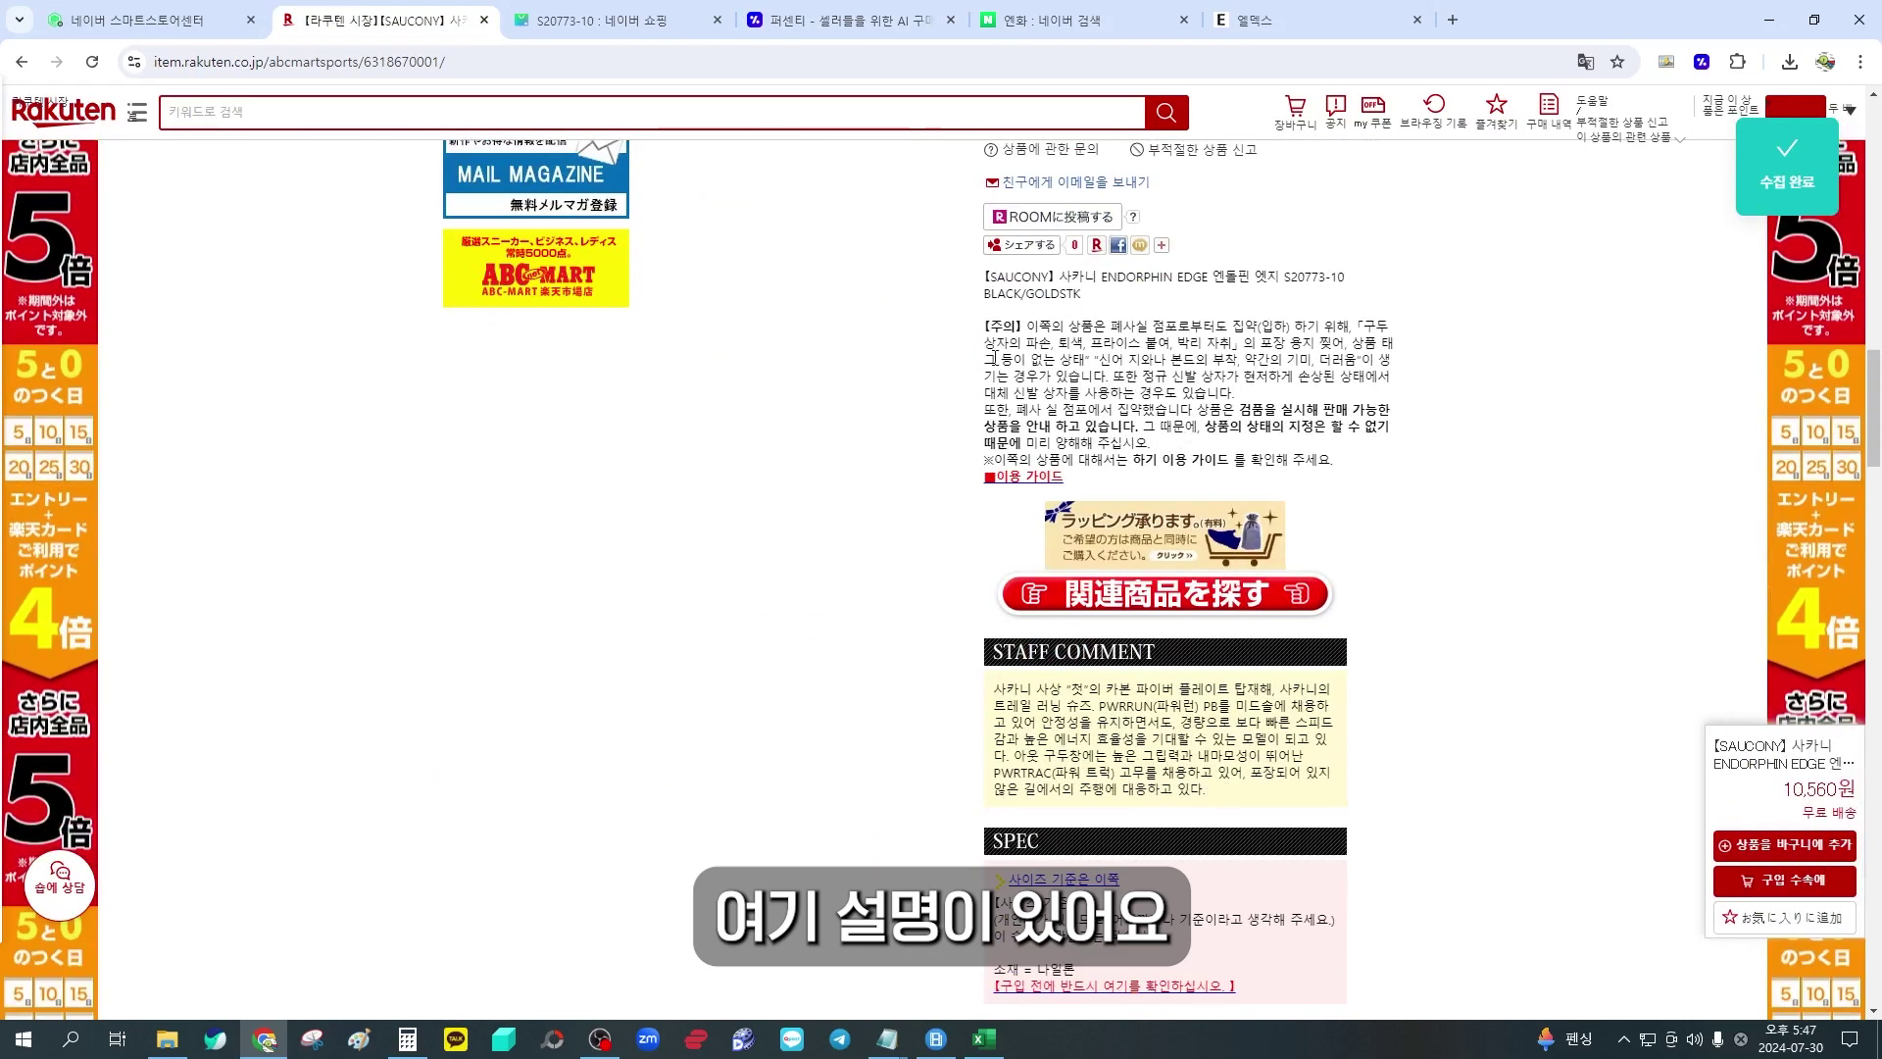
drag(998, 687, 1206, 785)
scroll(1127, 683, down, 3)
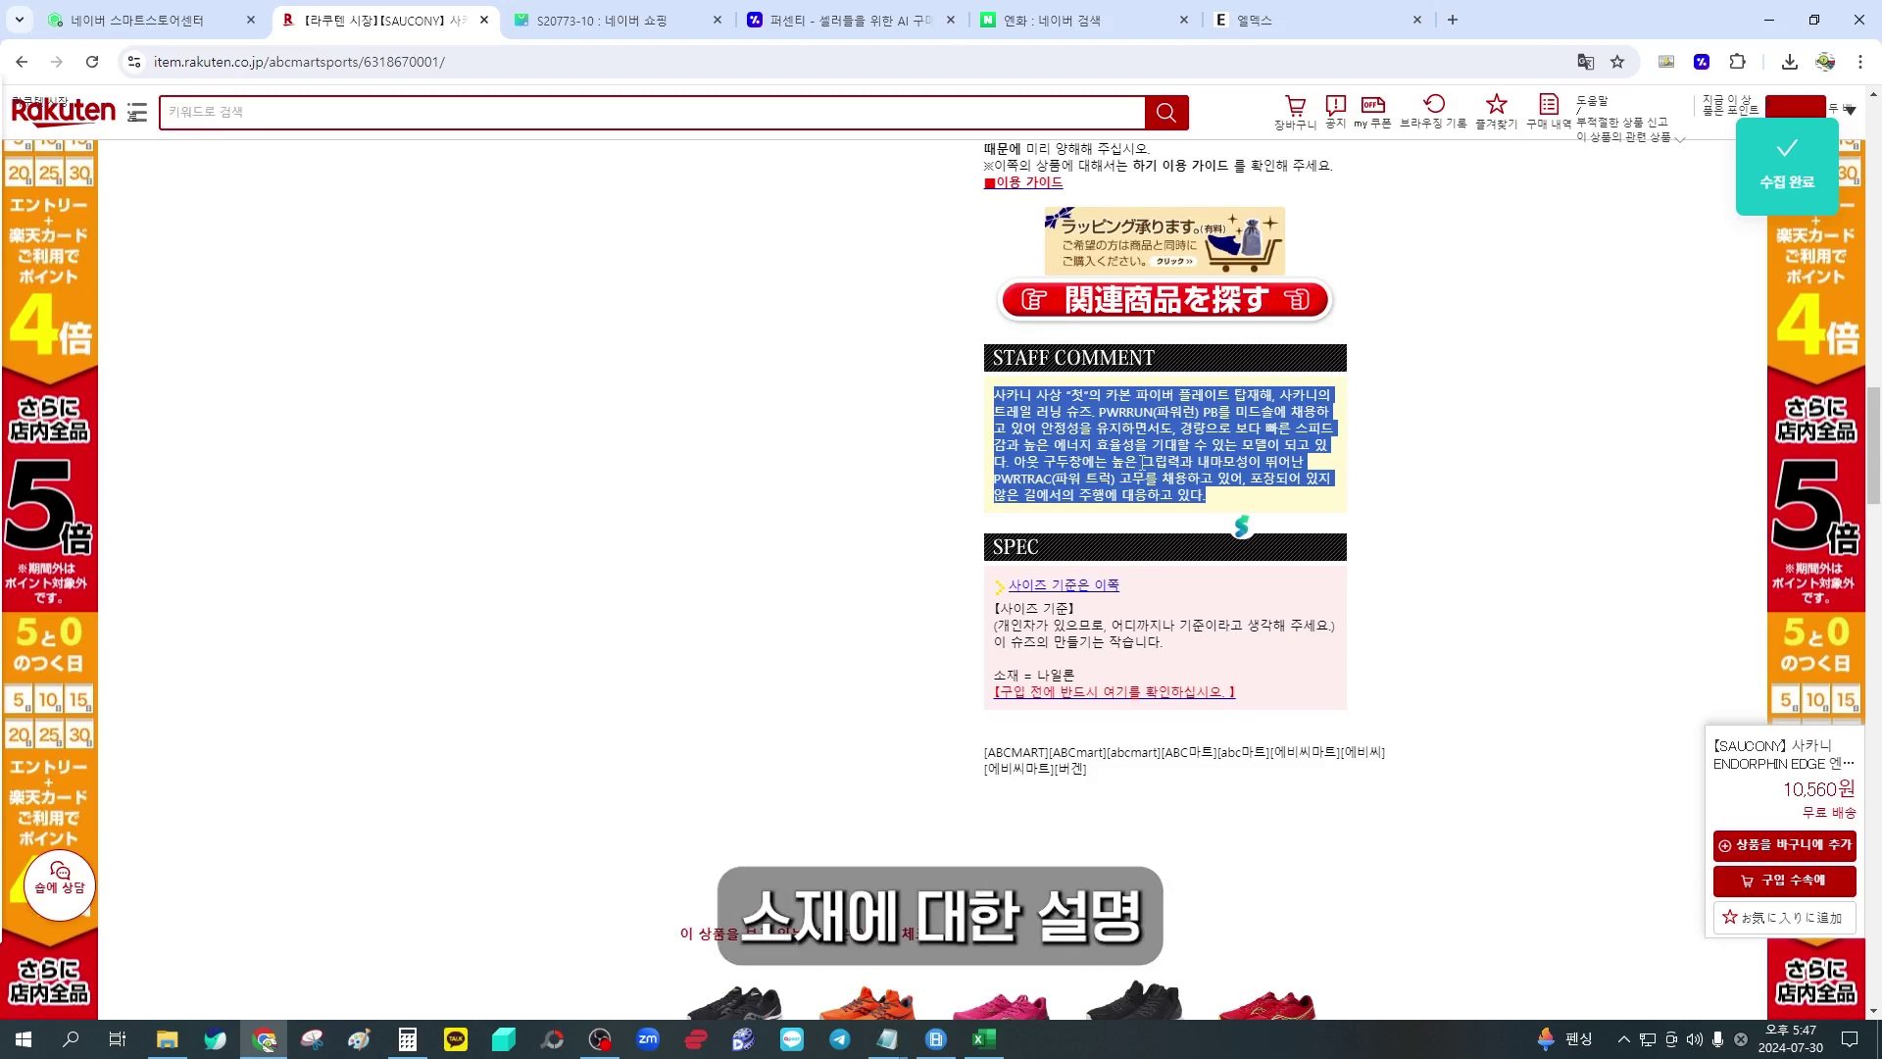
click(1037, 524)
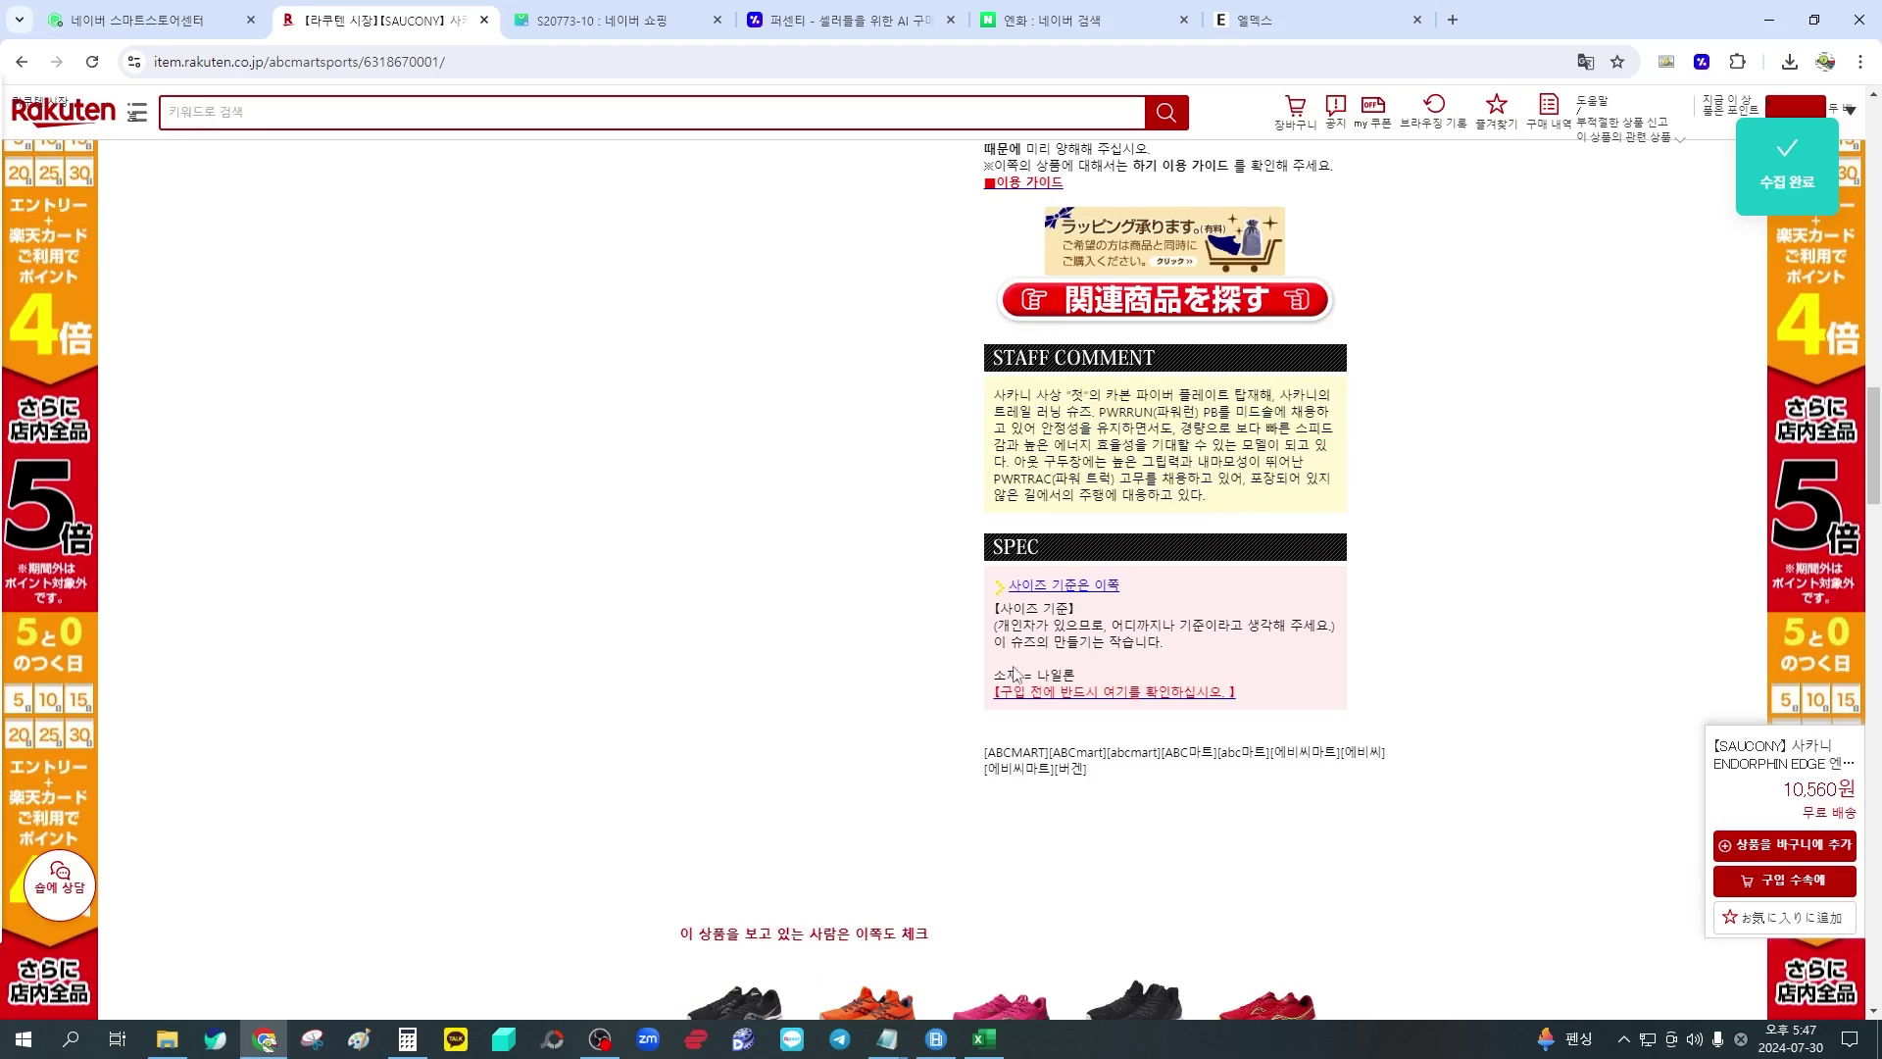
drag(997, 674, 1080, 676)
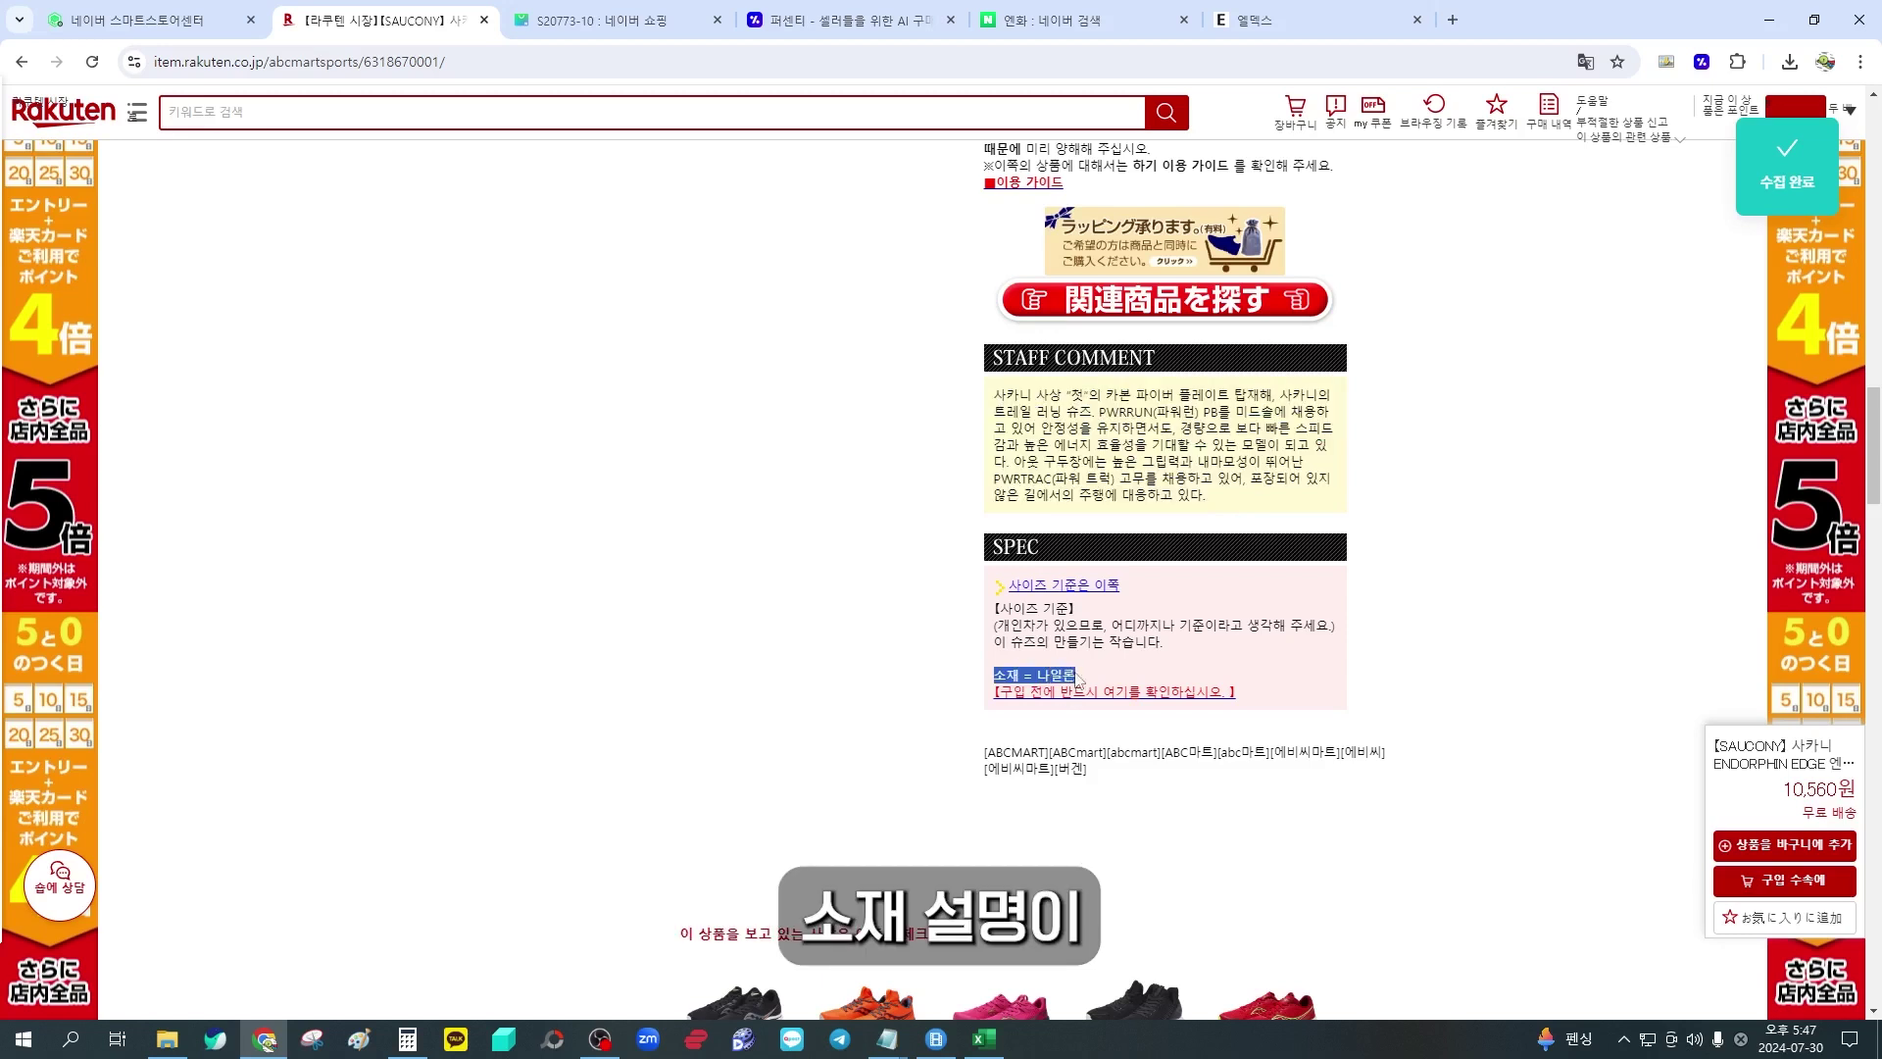
click(1000, 397)
drag(1000, 396, 1206, 496)
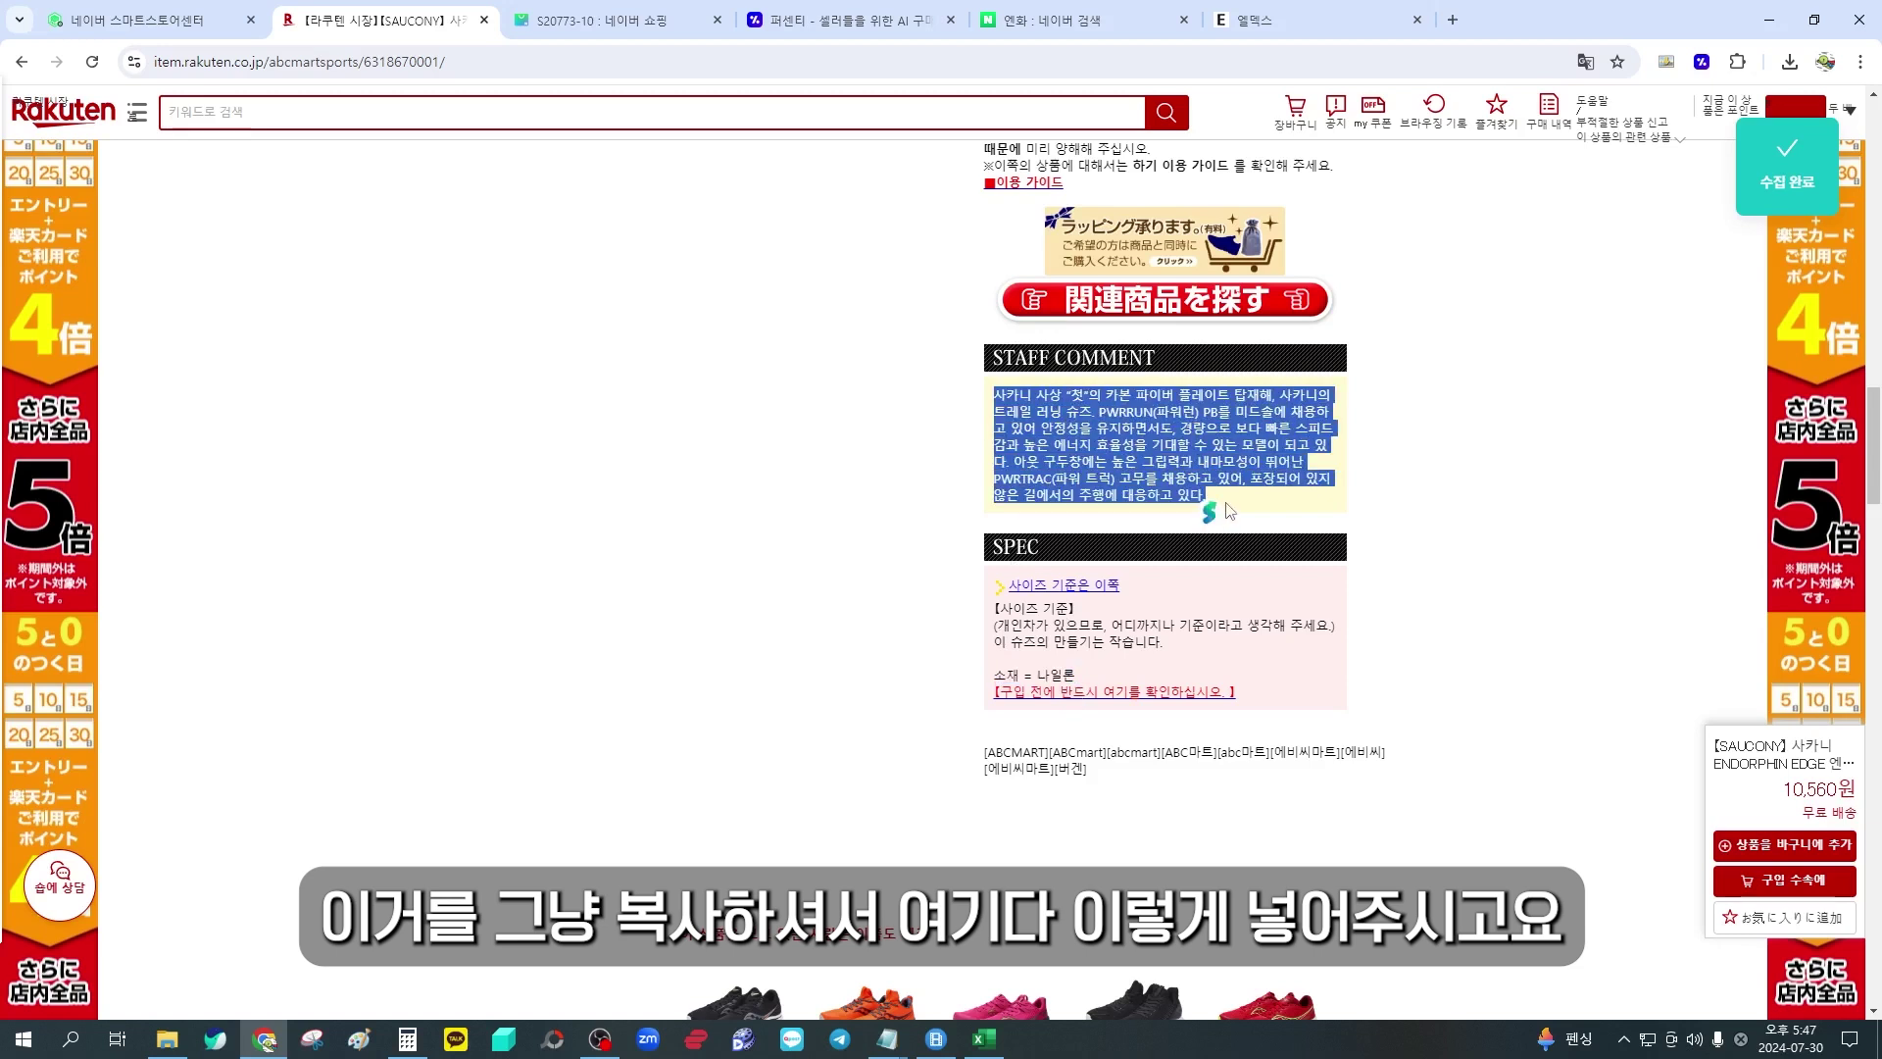
click(946, 10)
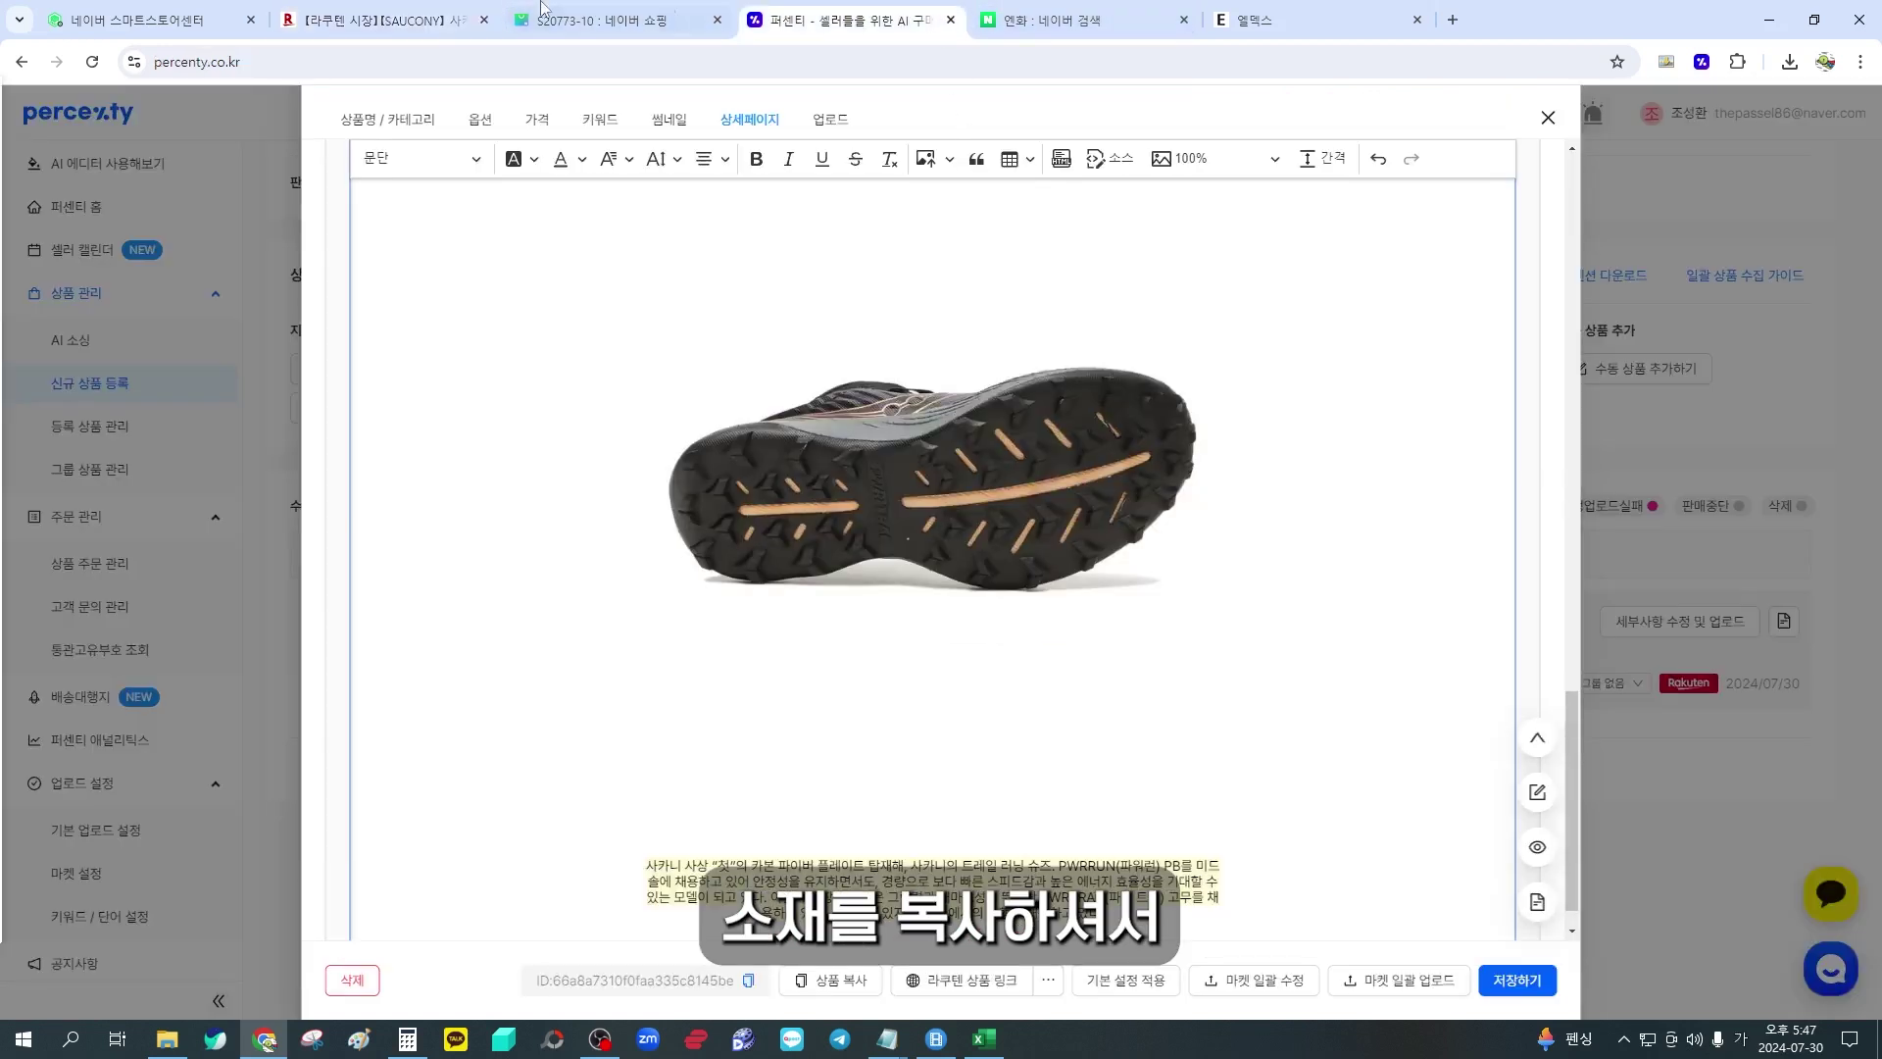
Copy the material line 소재 = 나일론 from the Korean-translated SPEC section on Rakuten and paste it below the description in the detail page
click(383, 19)
click(1005, 692)
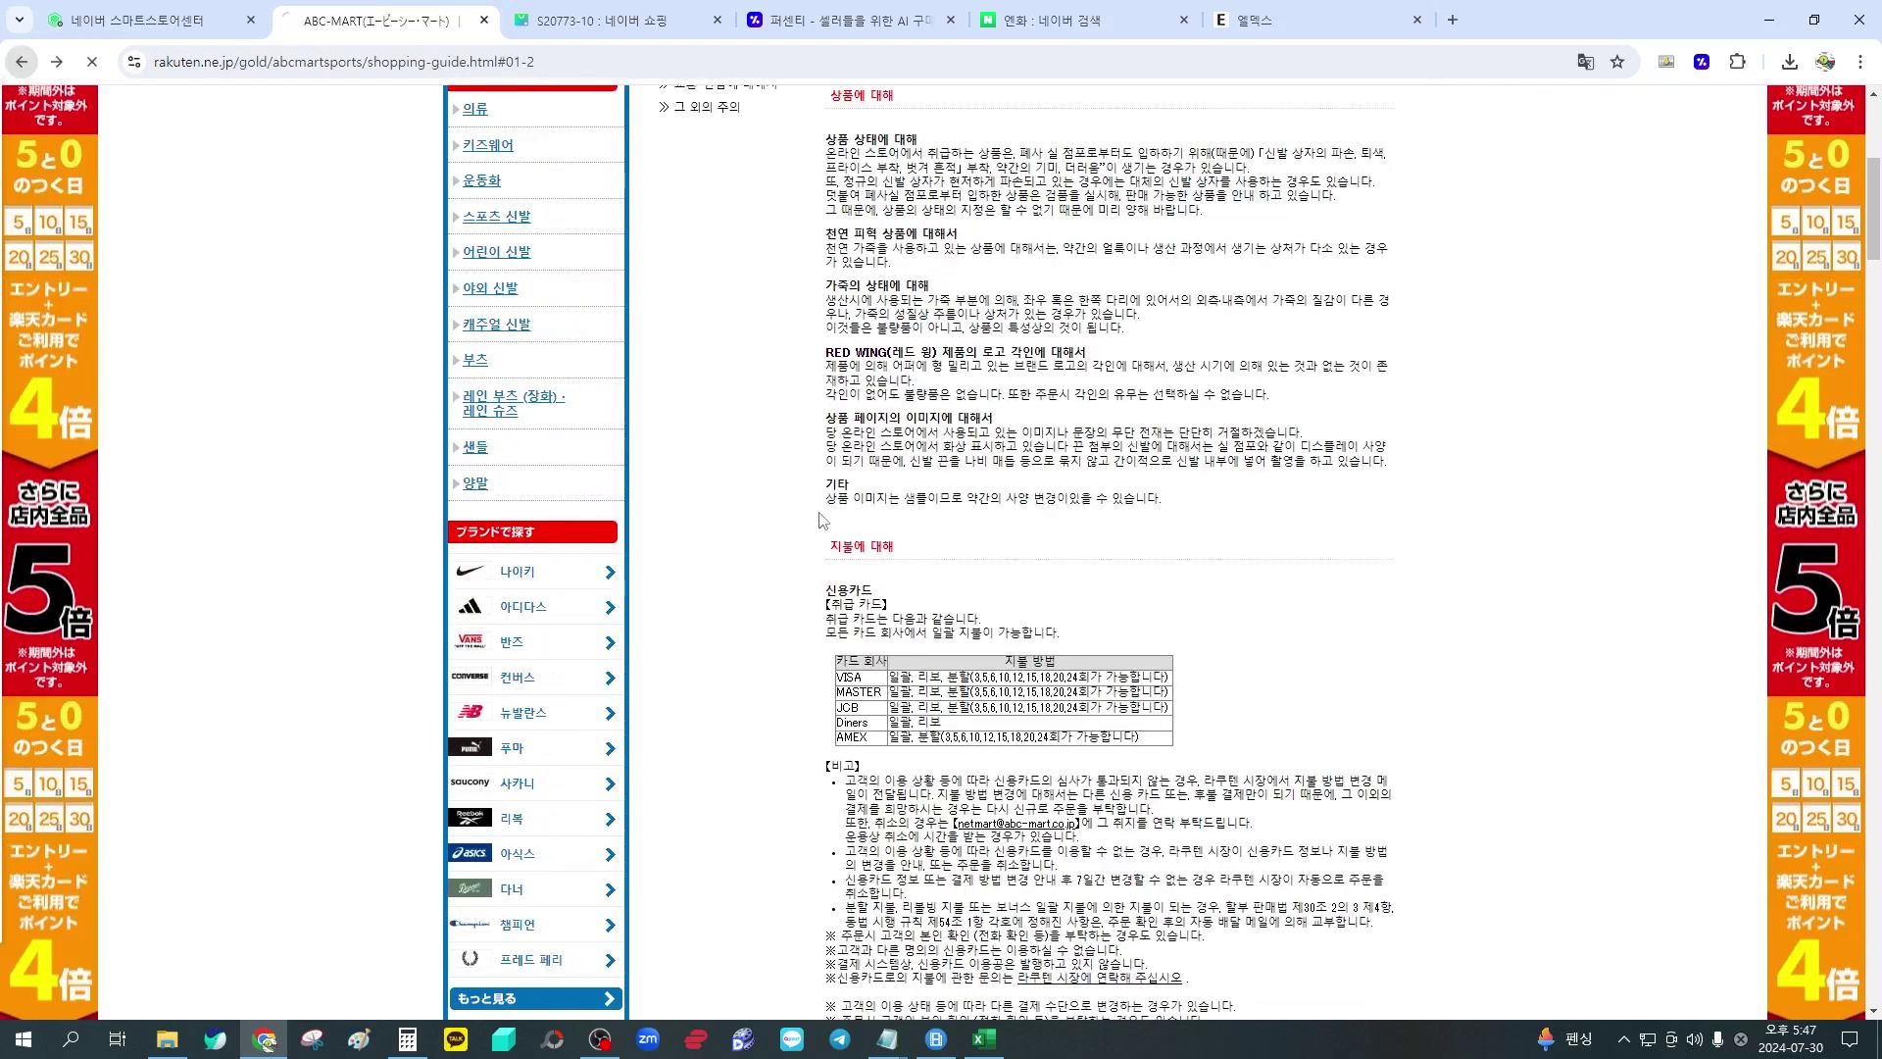
key(alt+Left)
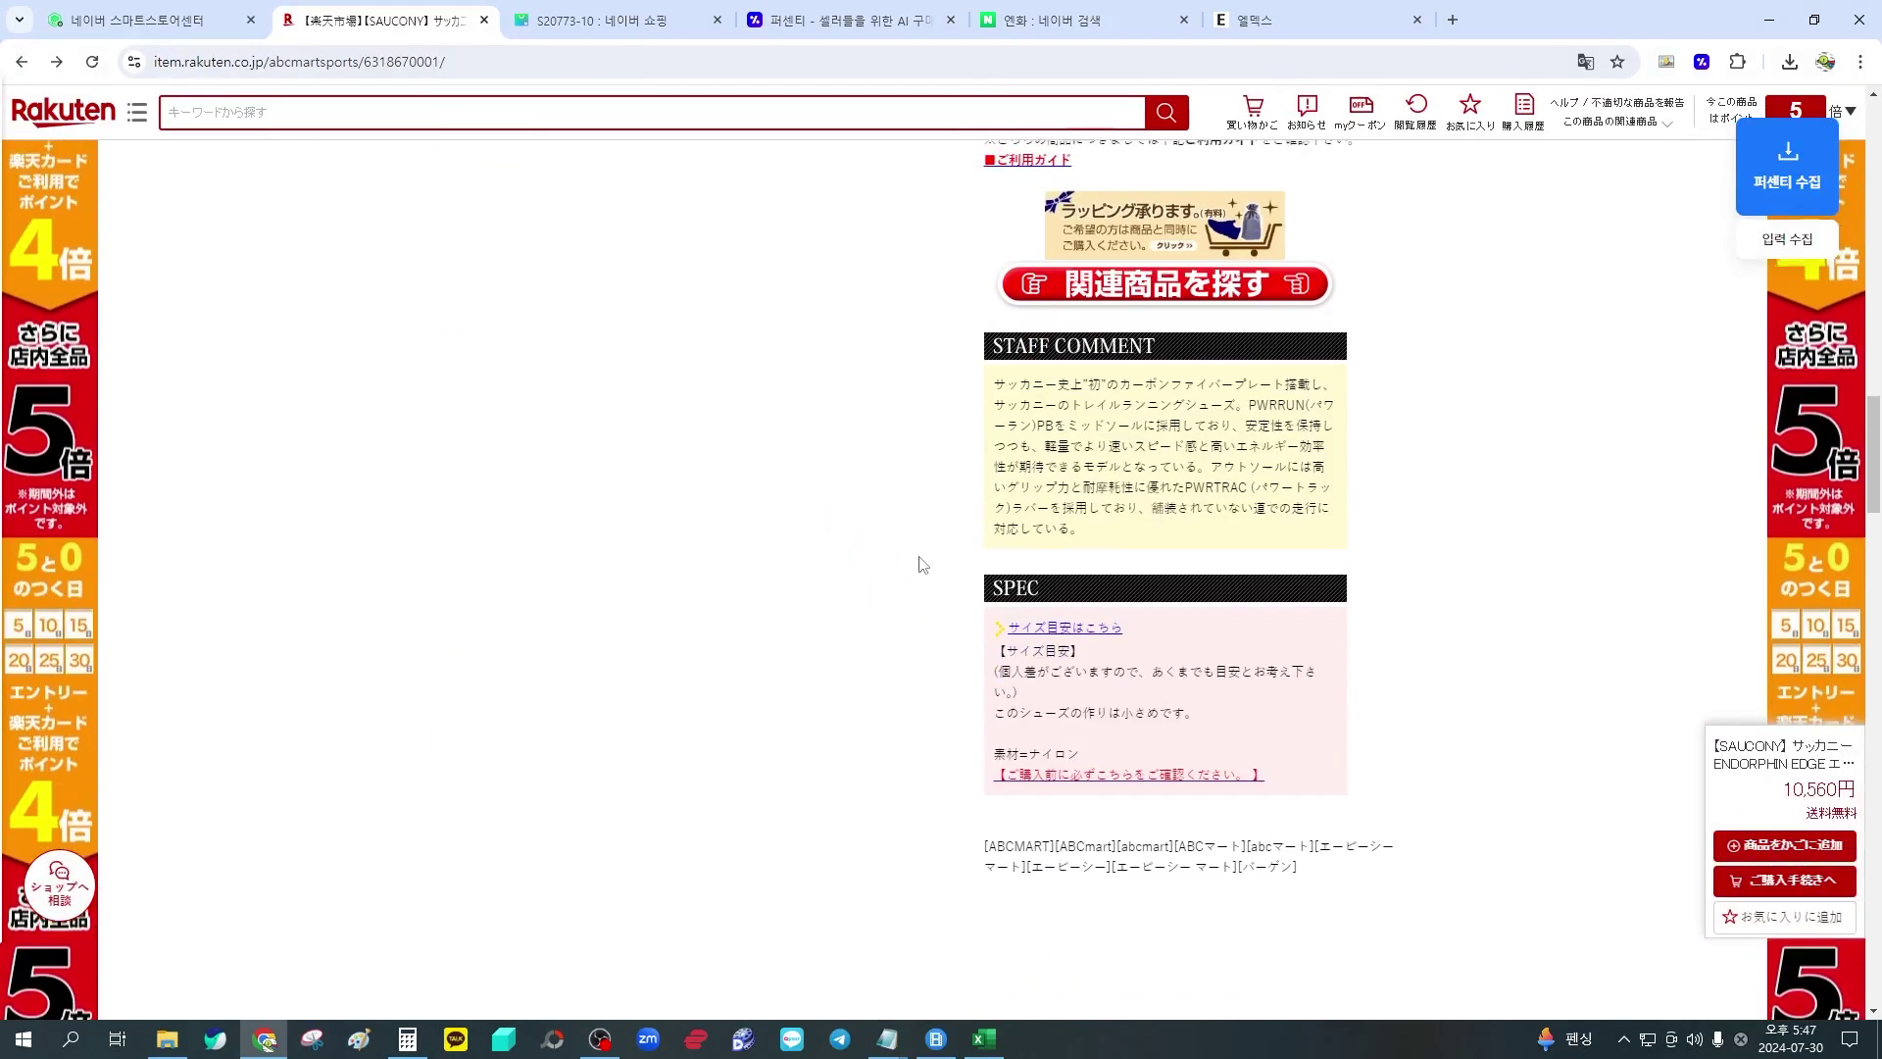
right_click(922, 534)
click(980, 415)
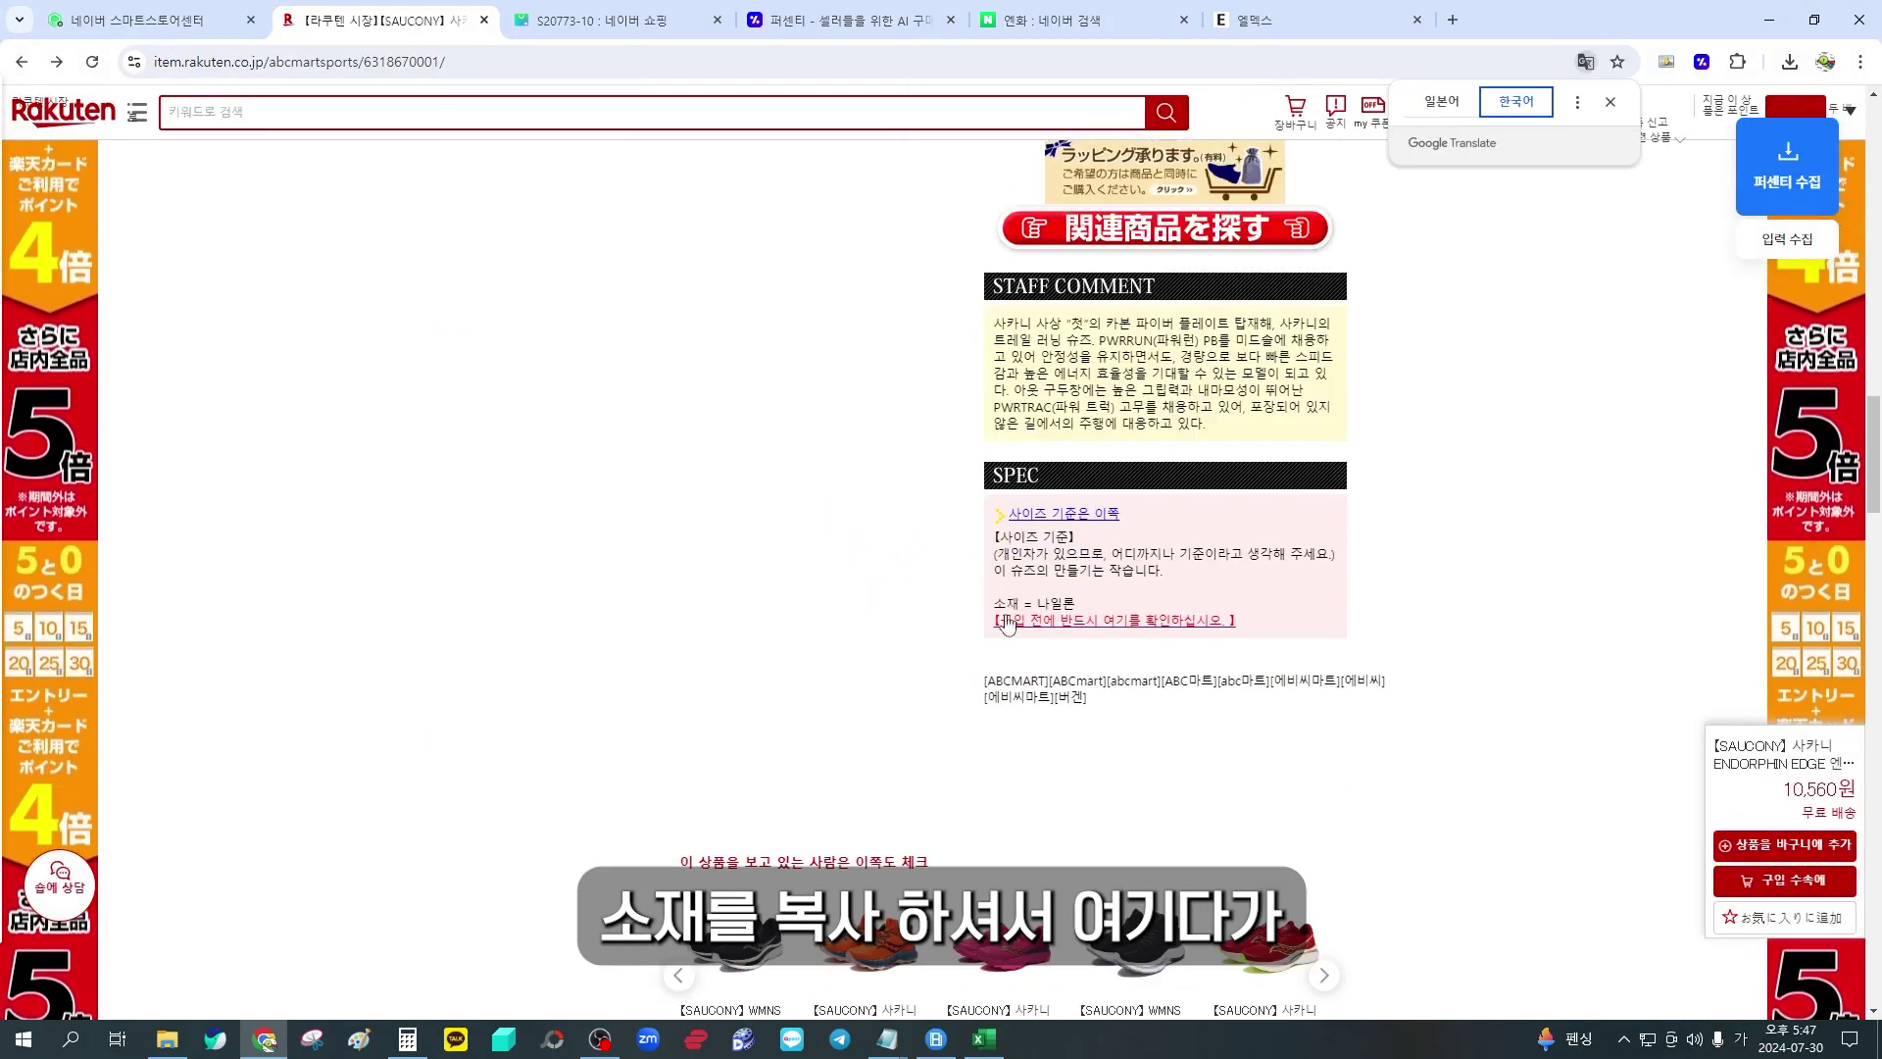
drag(994, 603, 1077, 605)
key(ctrl+c)
click(813, 12)
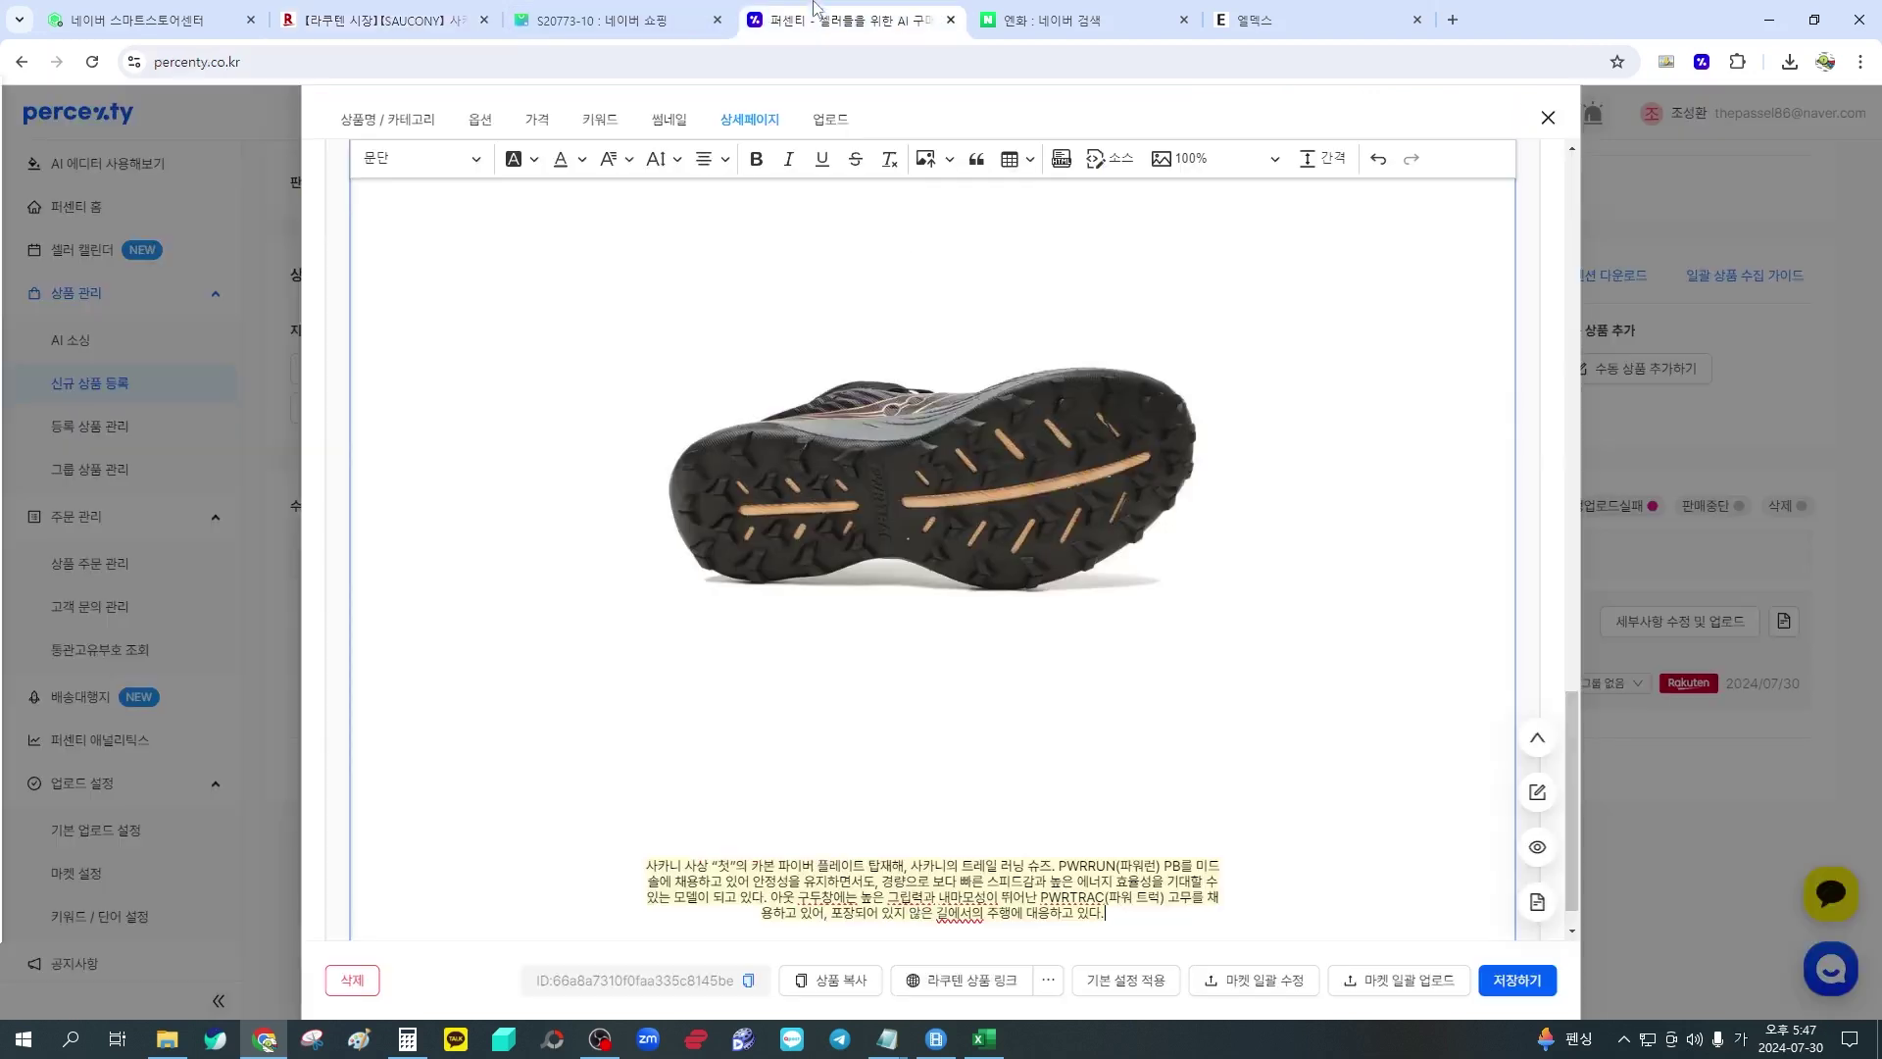
scroll(1019, 784, down, 1)
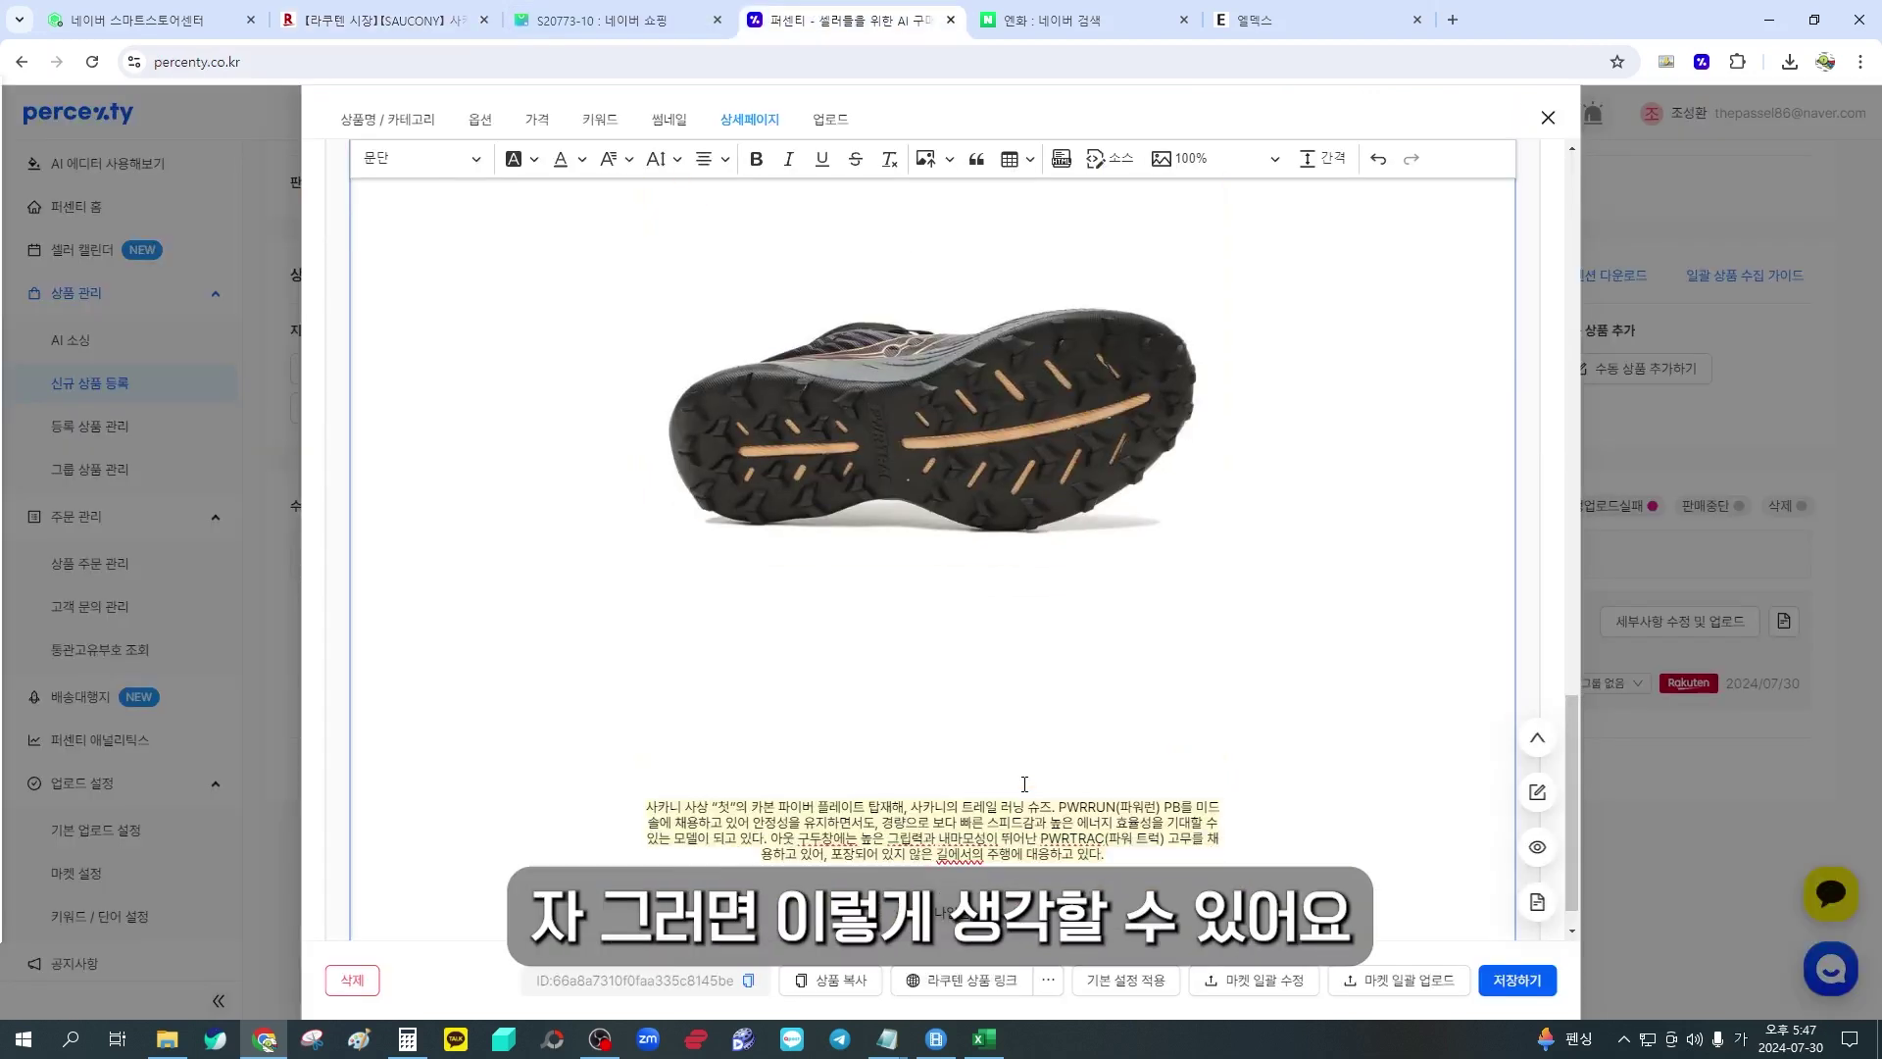
Replace the brand name 사카니 at the start of the pasted description with 써코니
scroll(1012, 780, down, 1)
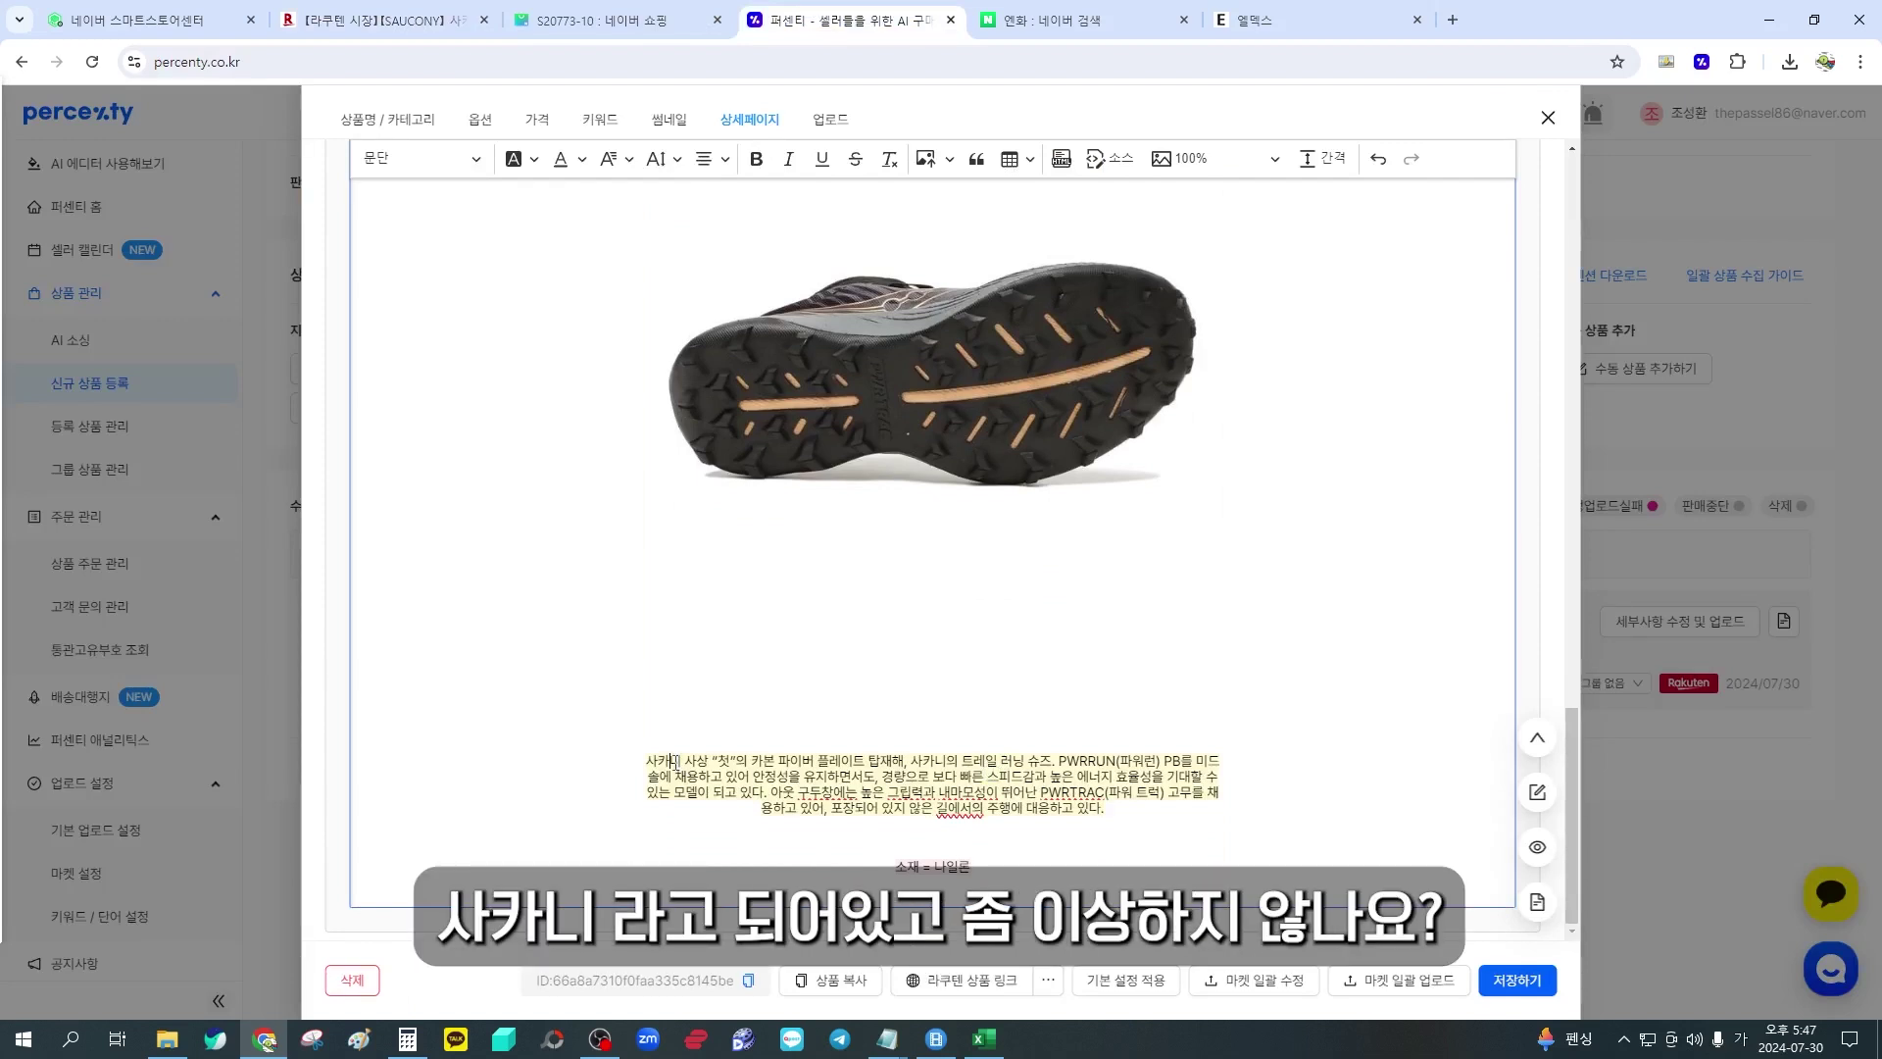
key(Right)
key(Right)
key(Right)
key(Right)
key(Right)
key(Right)
key(Right)
key(Right)
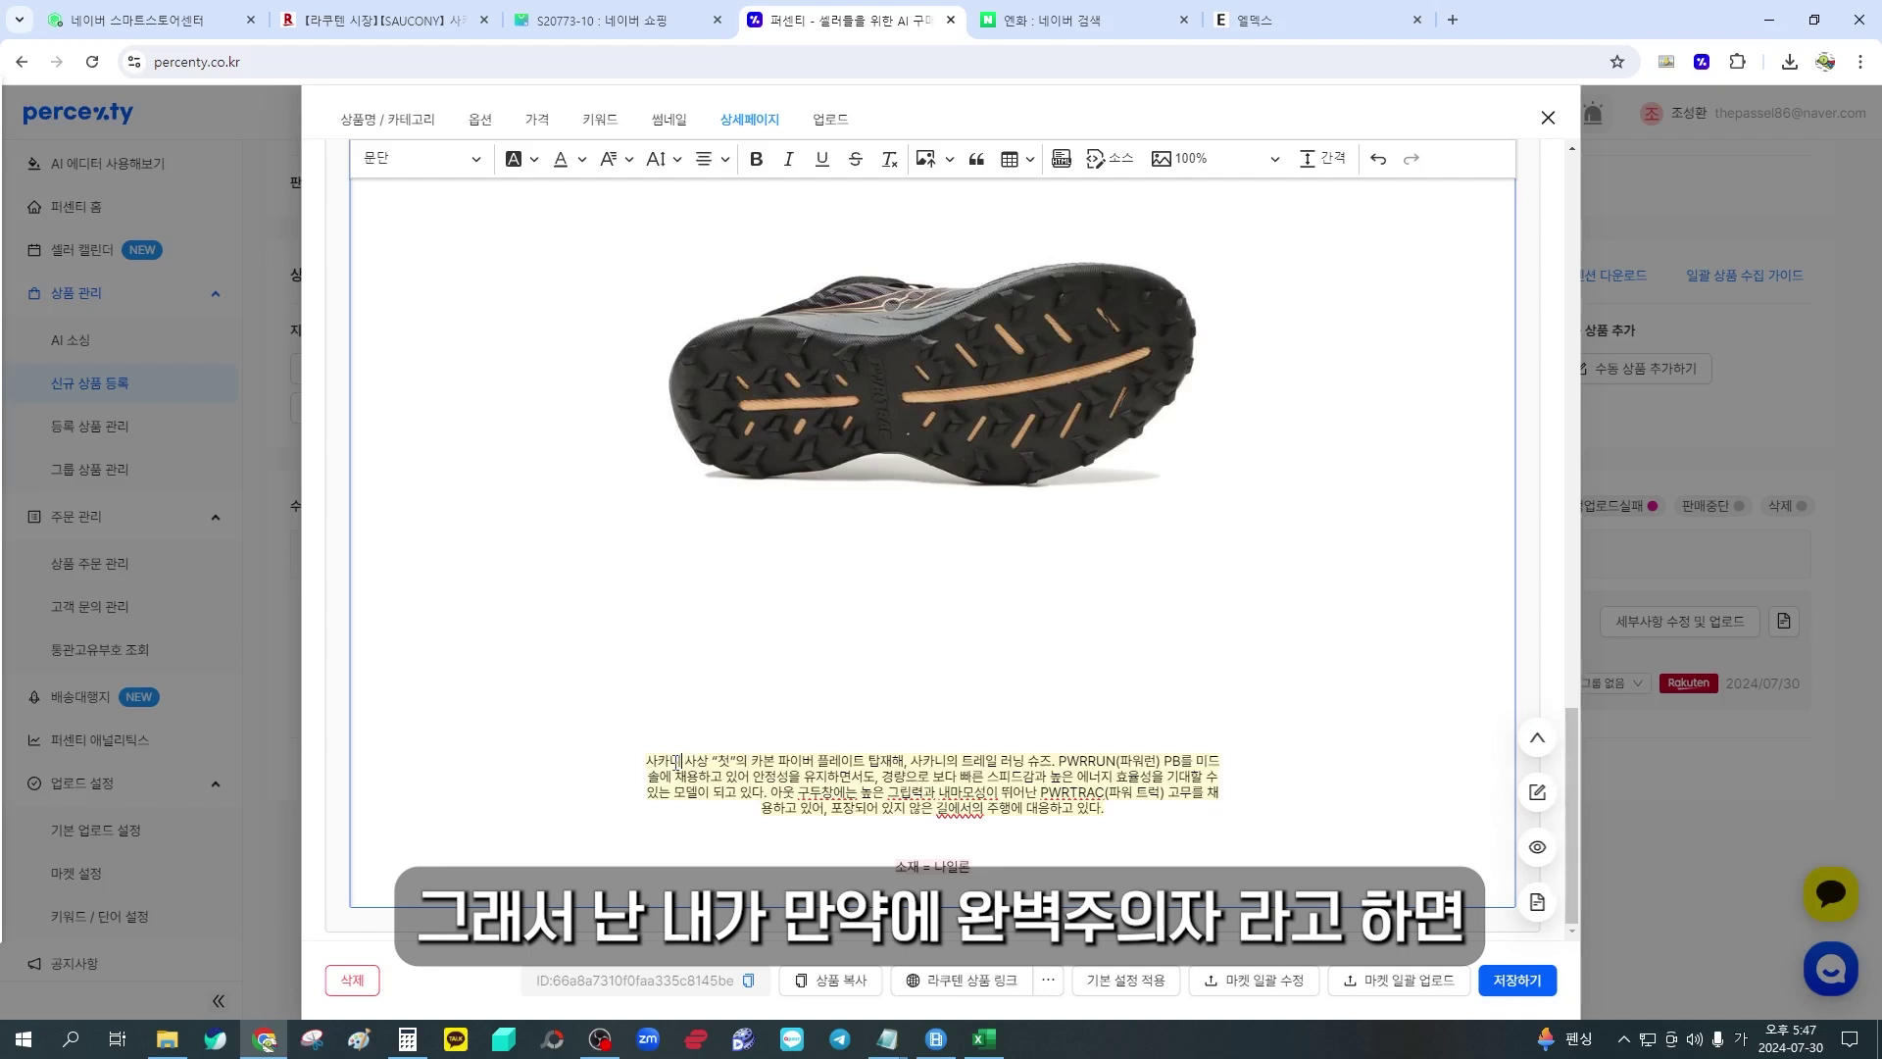
key(BackSpace)
key(BackSpace)
key(BackSpace)
text(써코니)
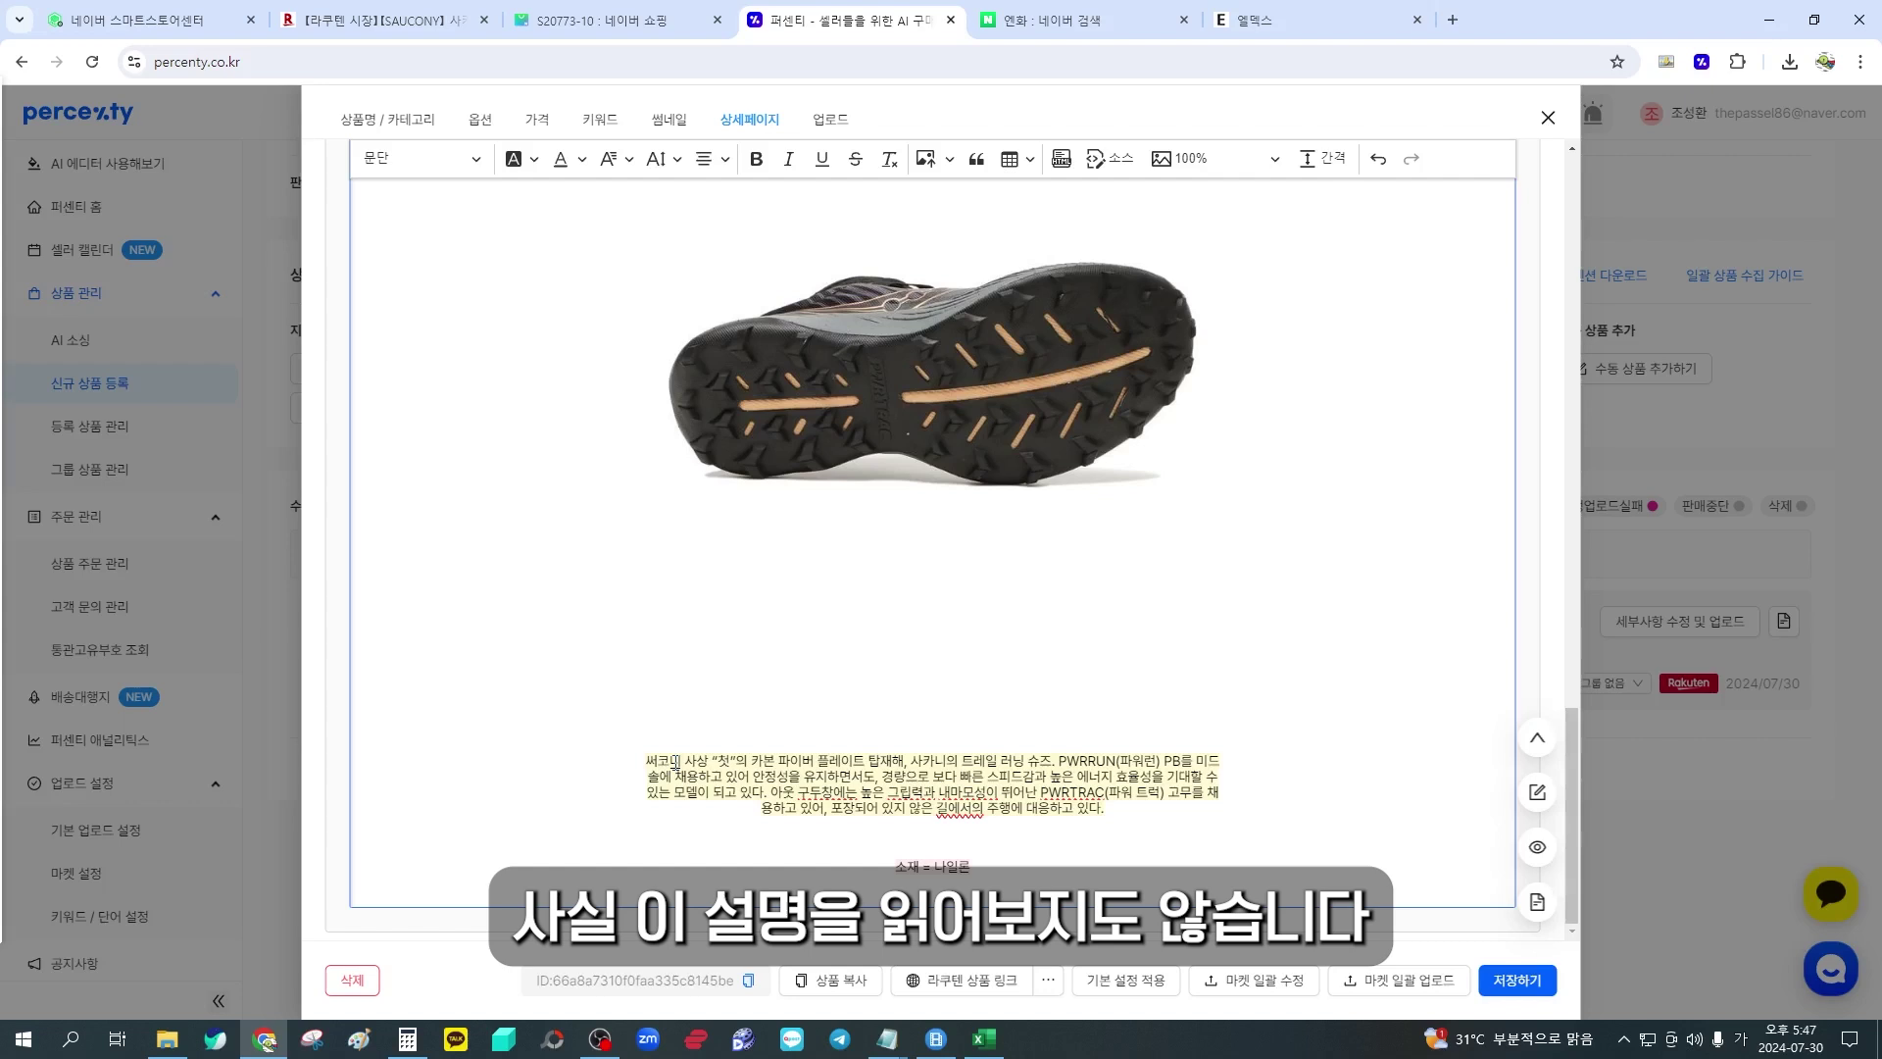
drag(648, 721, 1155, 826)
drag(894, 865, 979, 866)
click(995, 867)
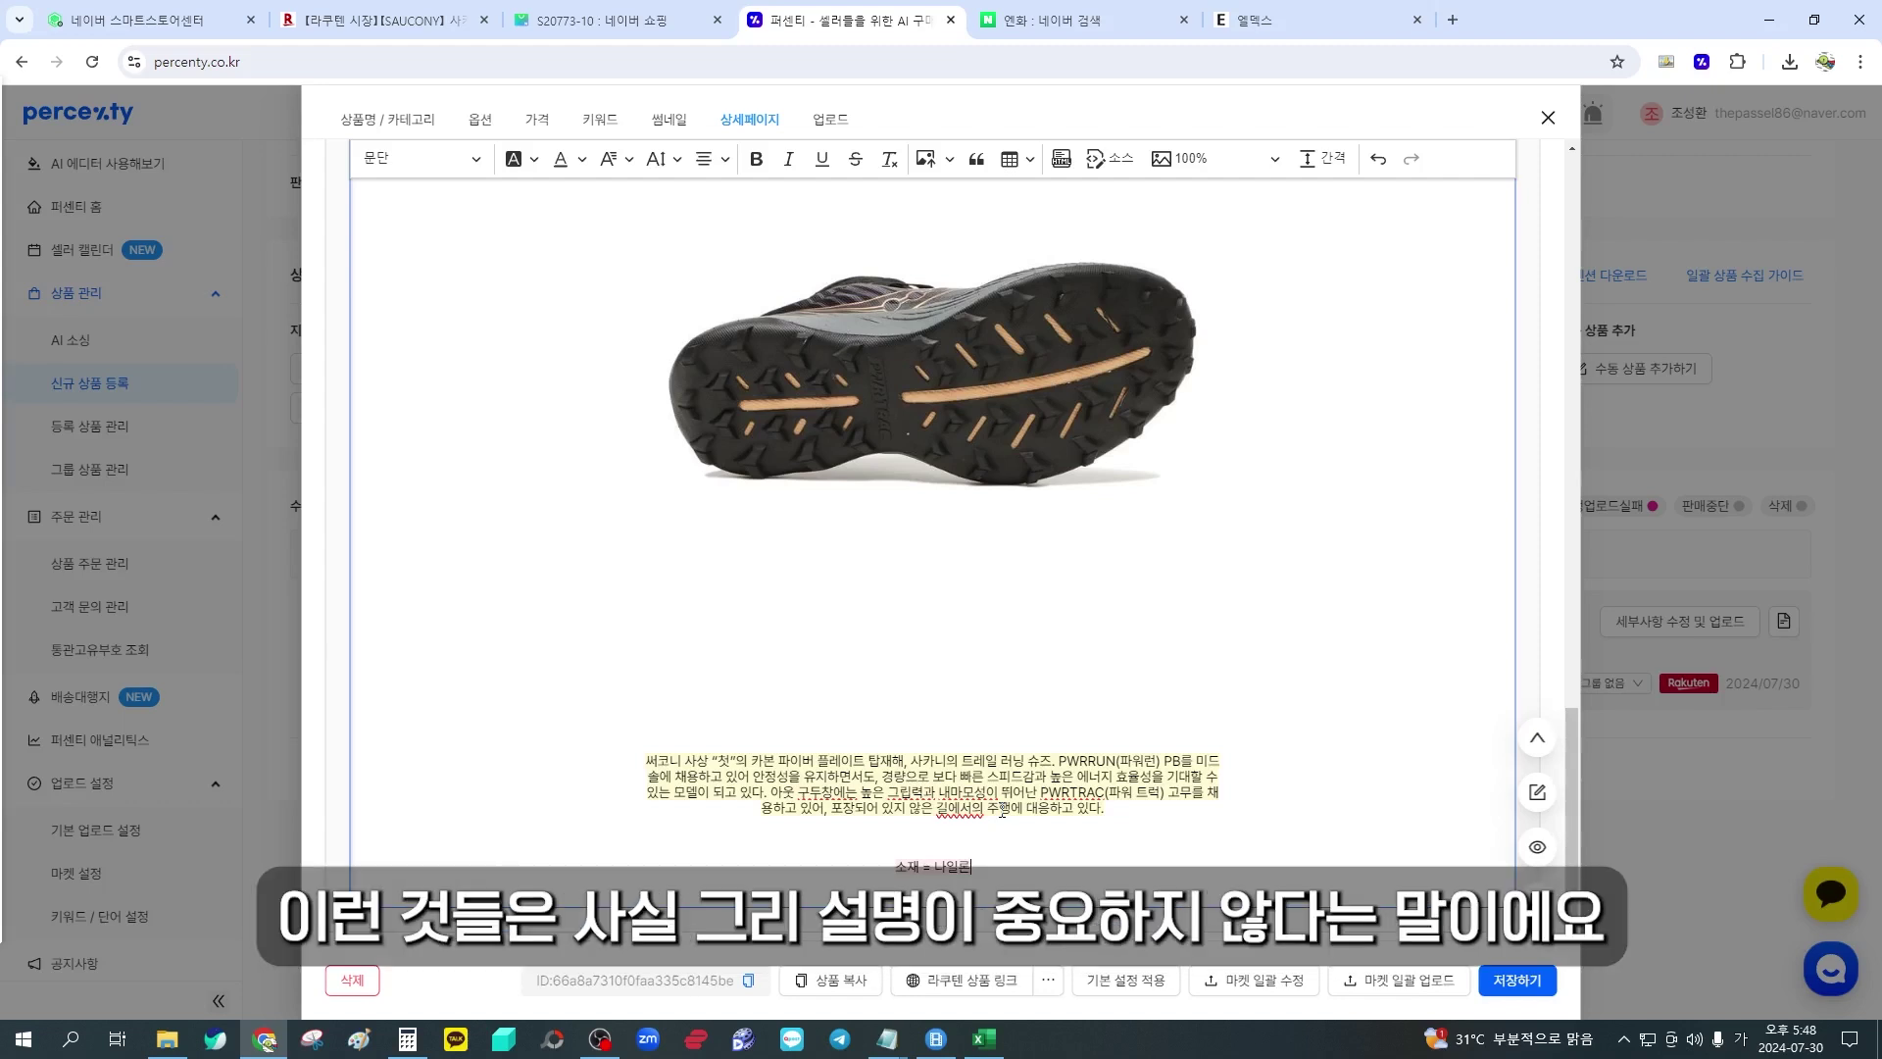
drag(643, 762, 1032, 863)
click(1034, 864)
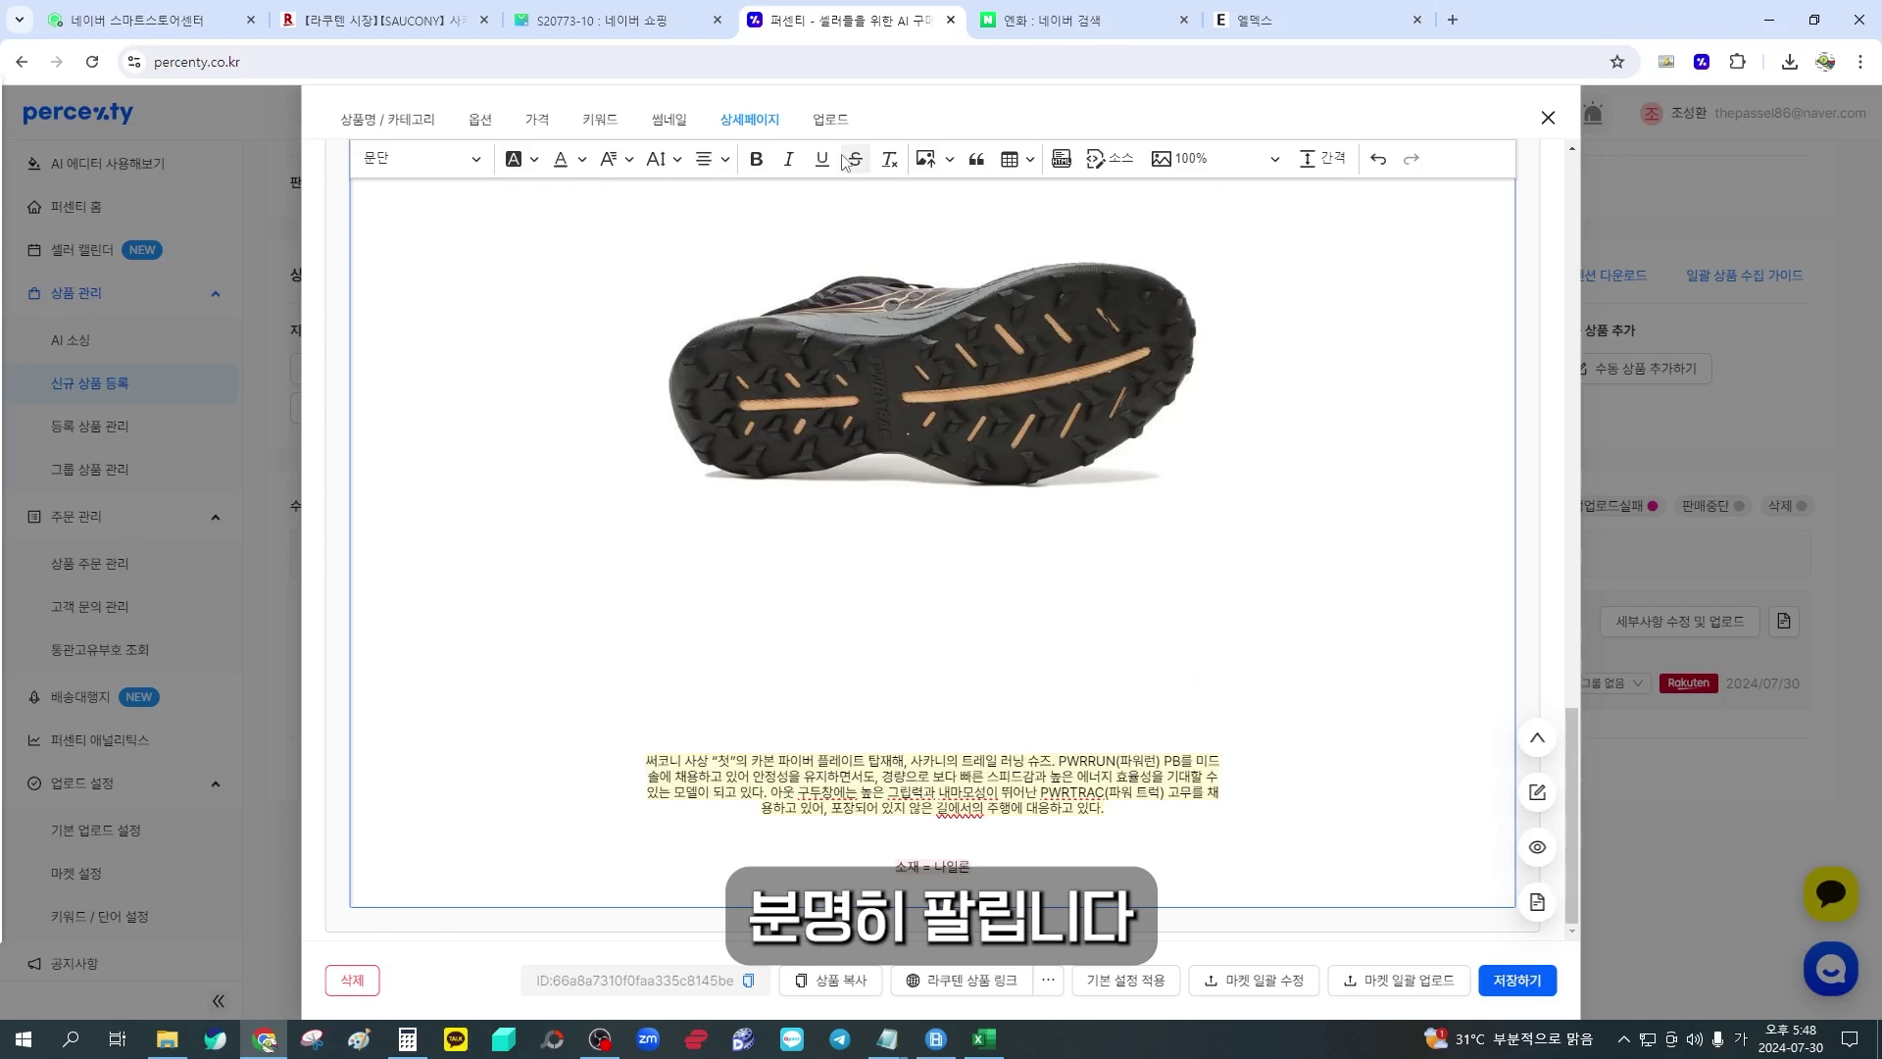
Open the product's upload settings (업로드) and expand the common settings section (공통)
click(830, 119)
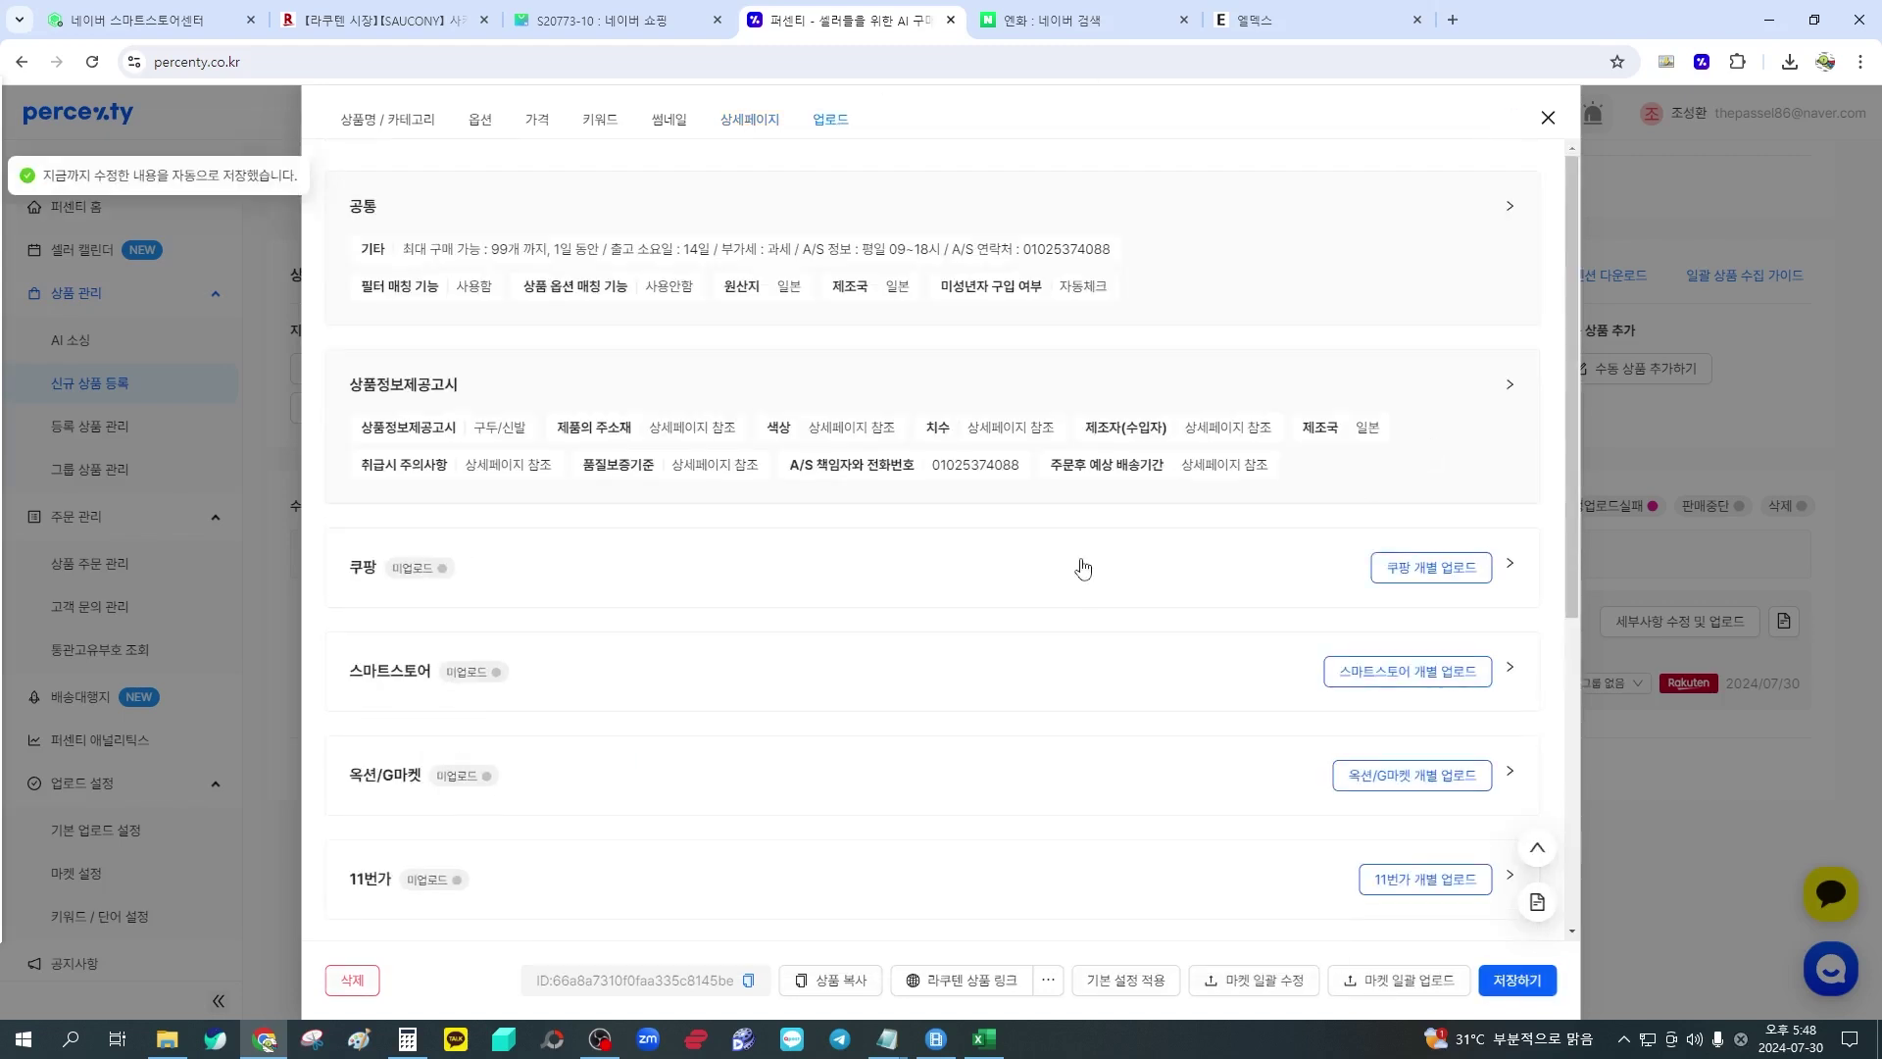
scroll(1061, 554, down, 1)
scroll(1009, 559, up, 1)
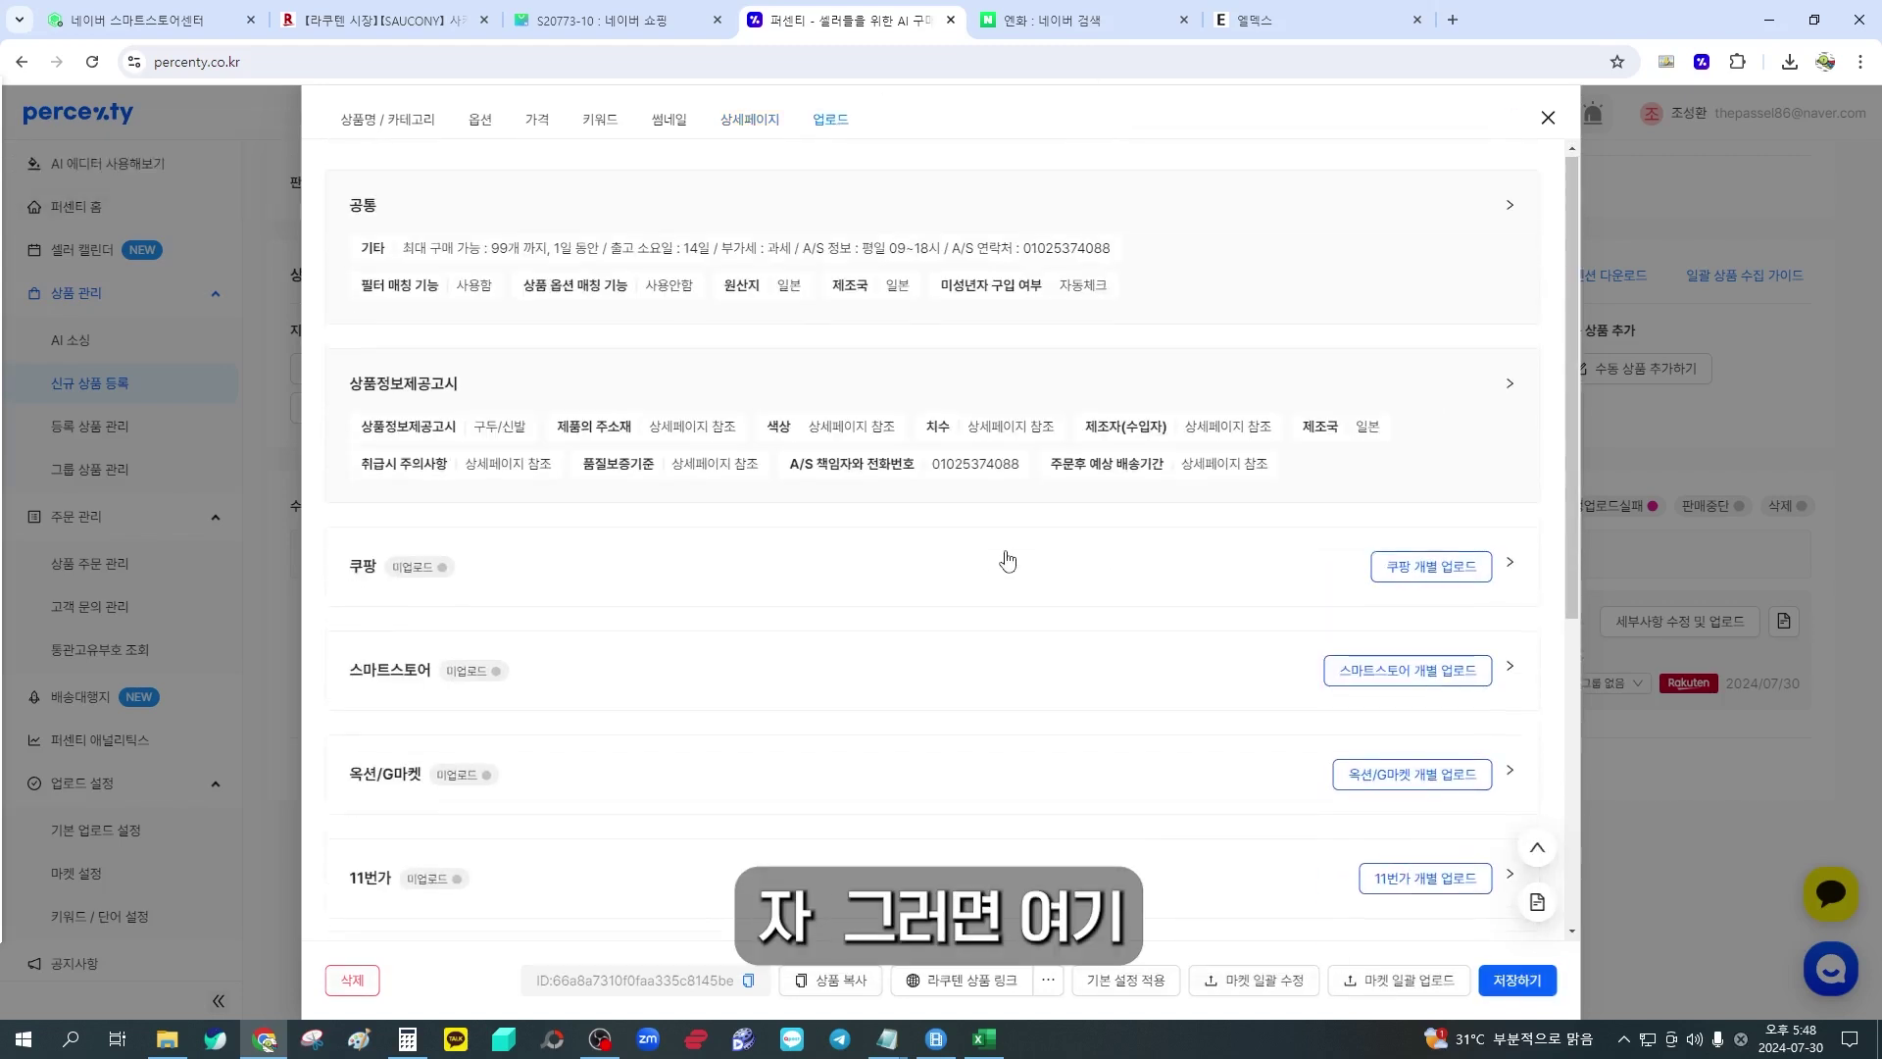
click(1208, 247)
double_click(932, 287)
click(850, 328)
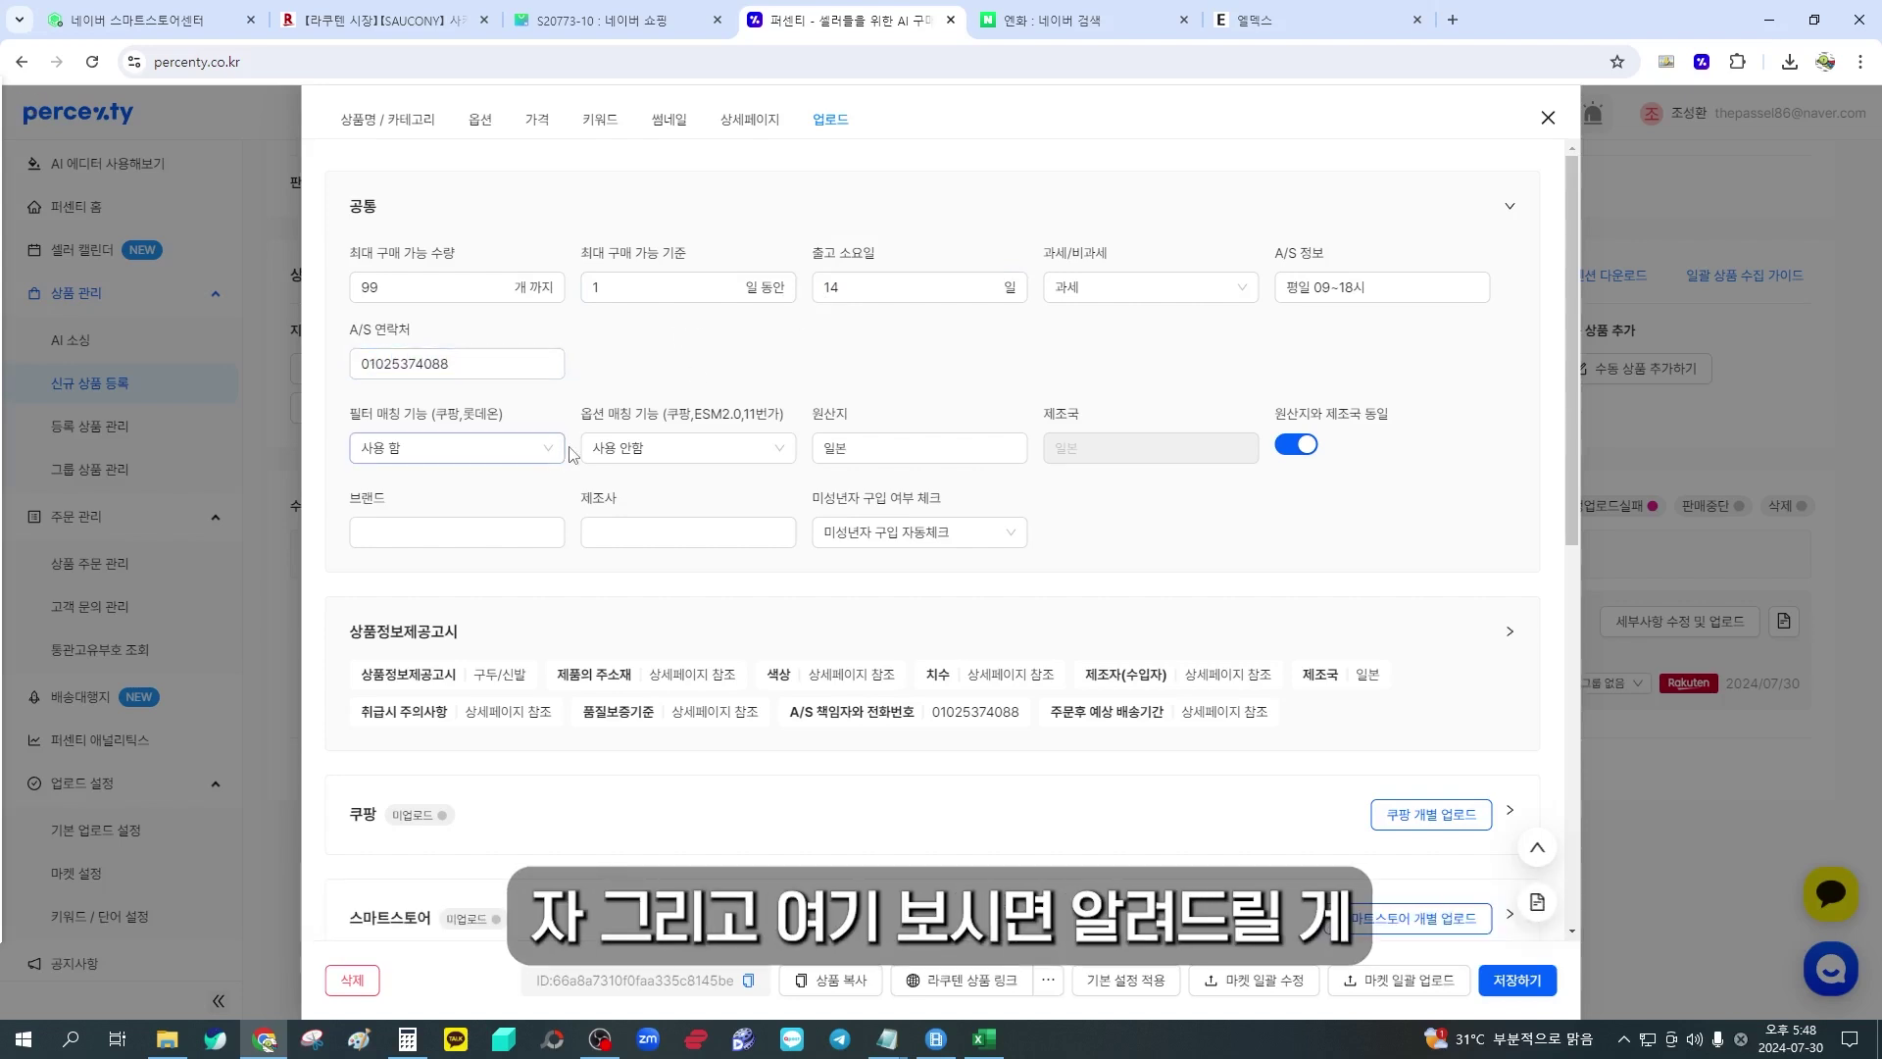
Check the Rakuten listing for a country of origin, set 원산지 to 기타 and turn off 원산지와 제조국 동일
click(854, 451)
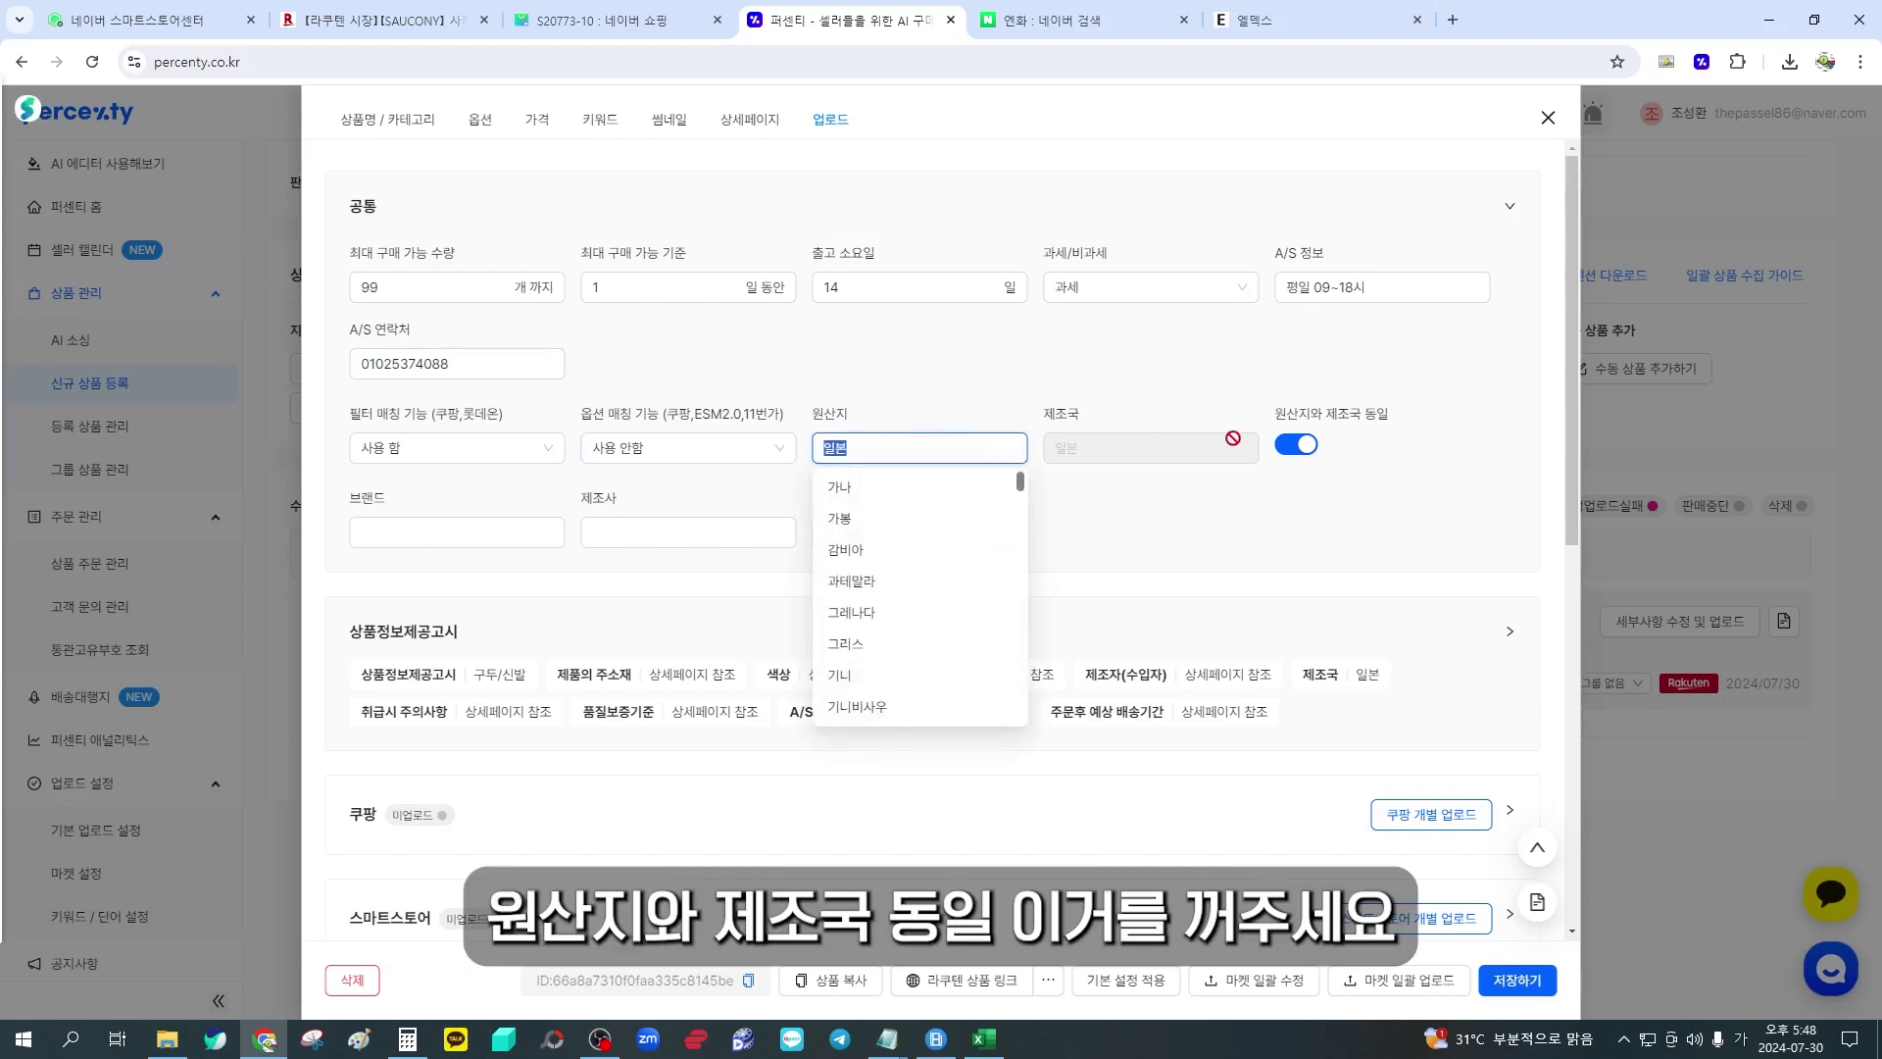
click(1292, 447)
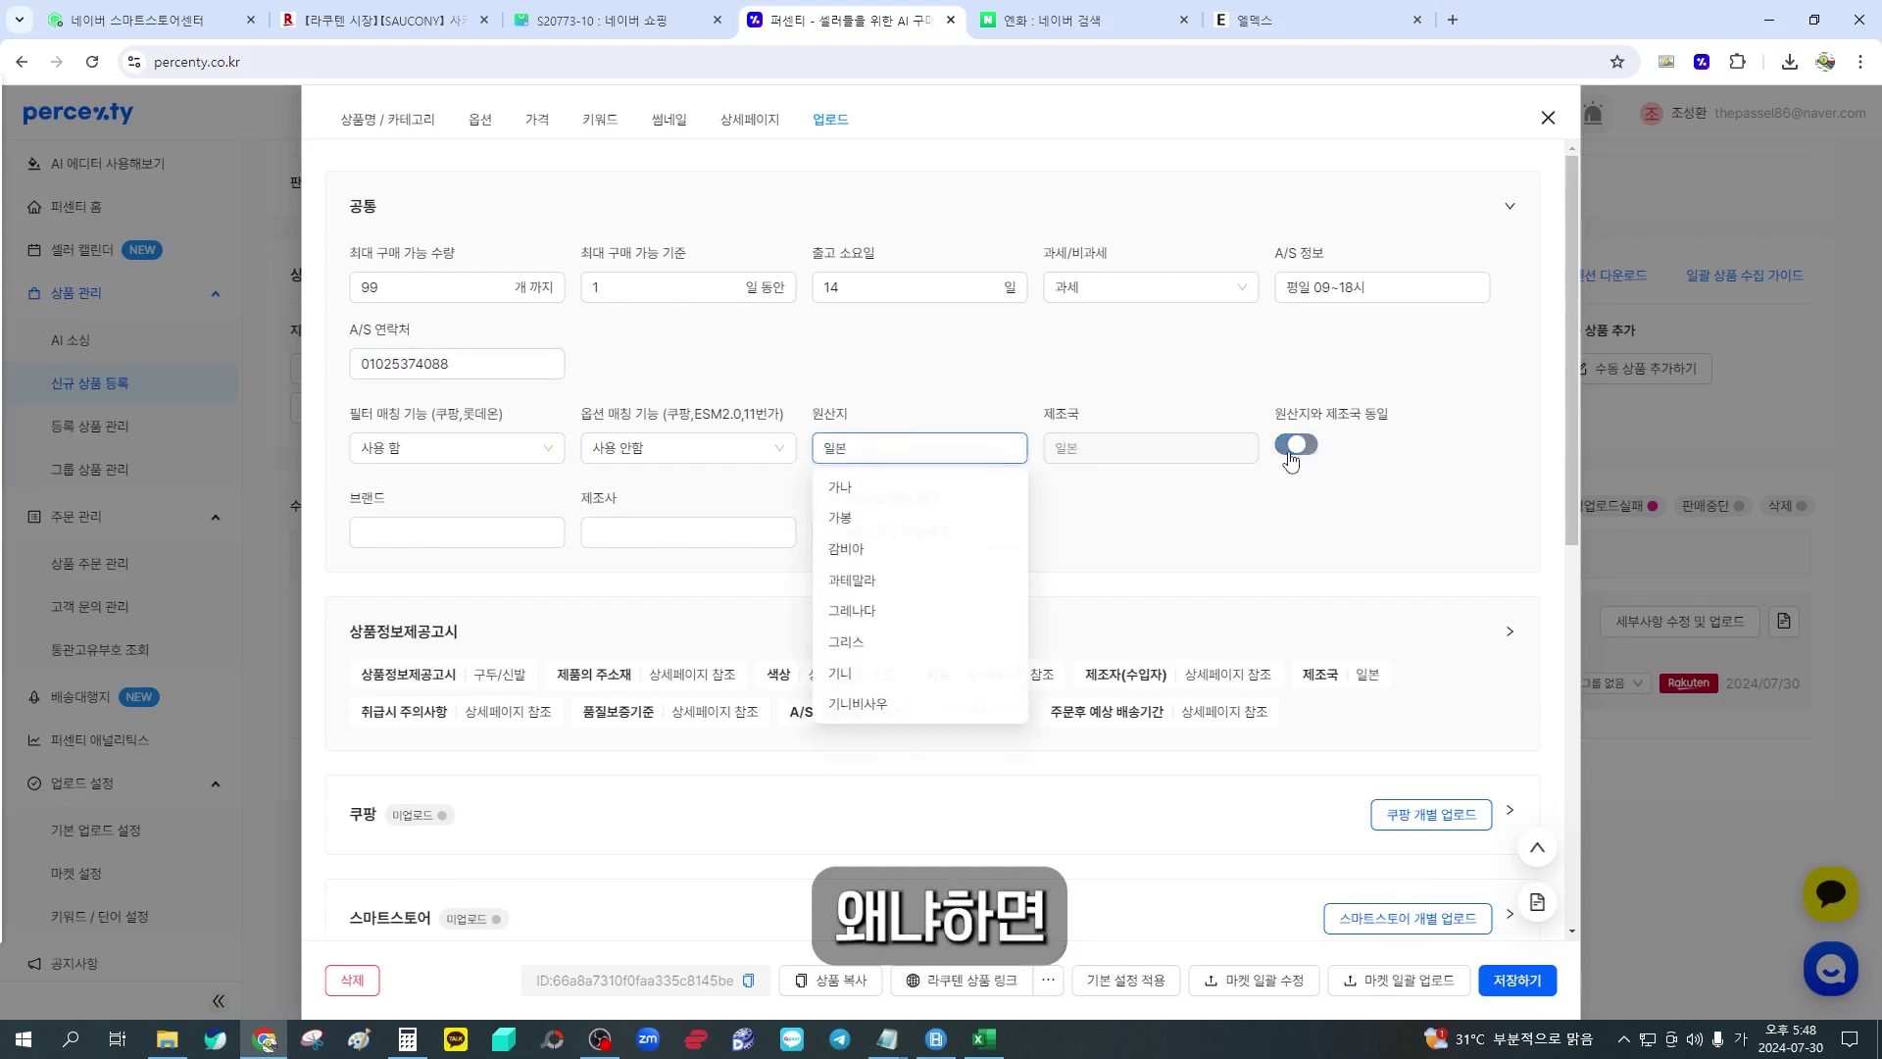
click(1025, 459)
click(383, 19)
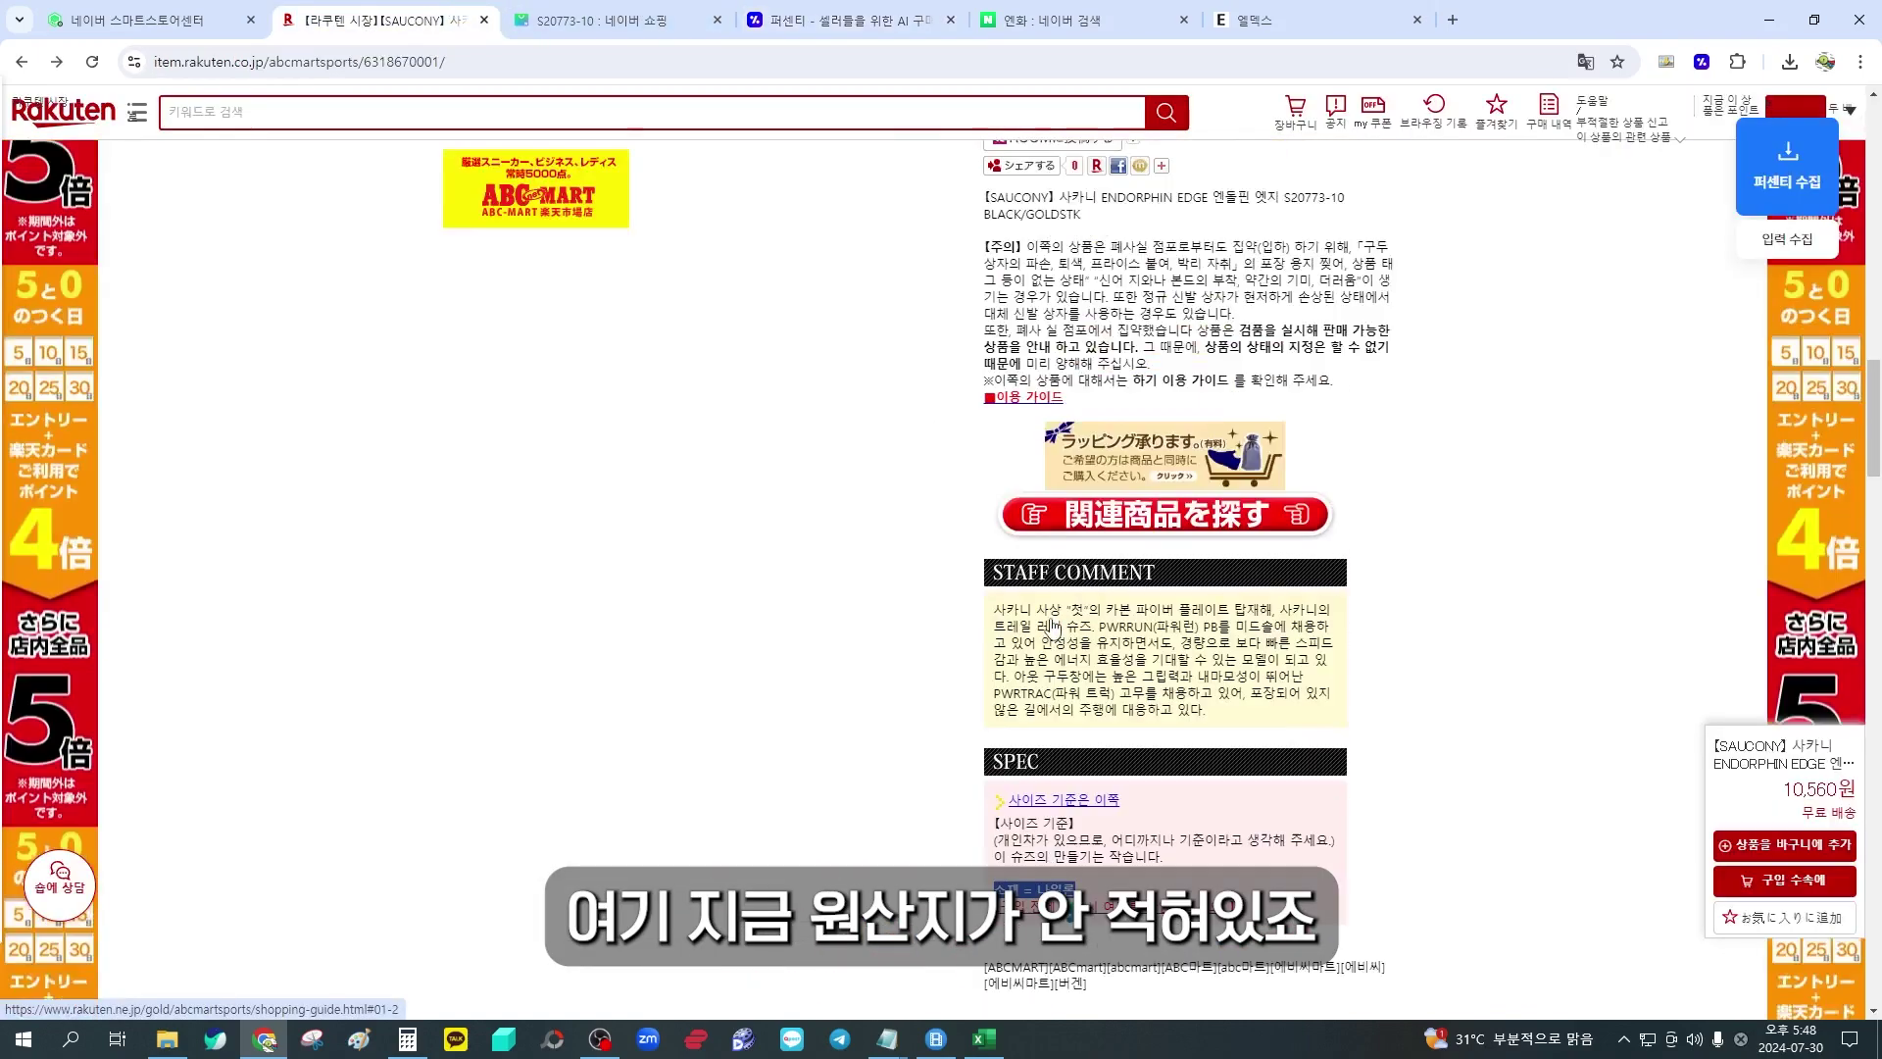
scroll(1052, 627, up, 15)
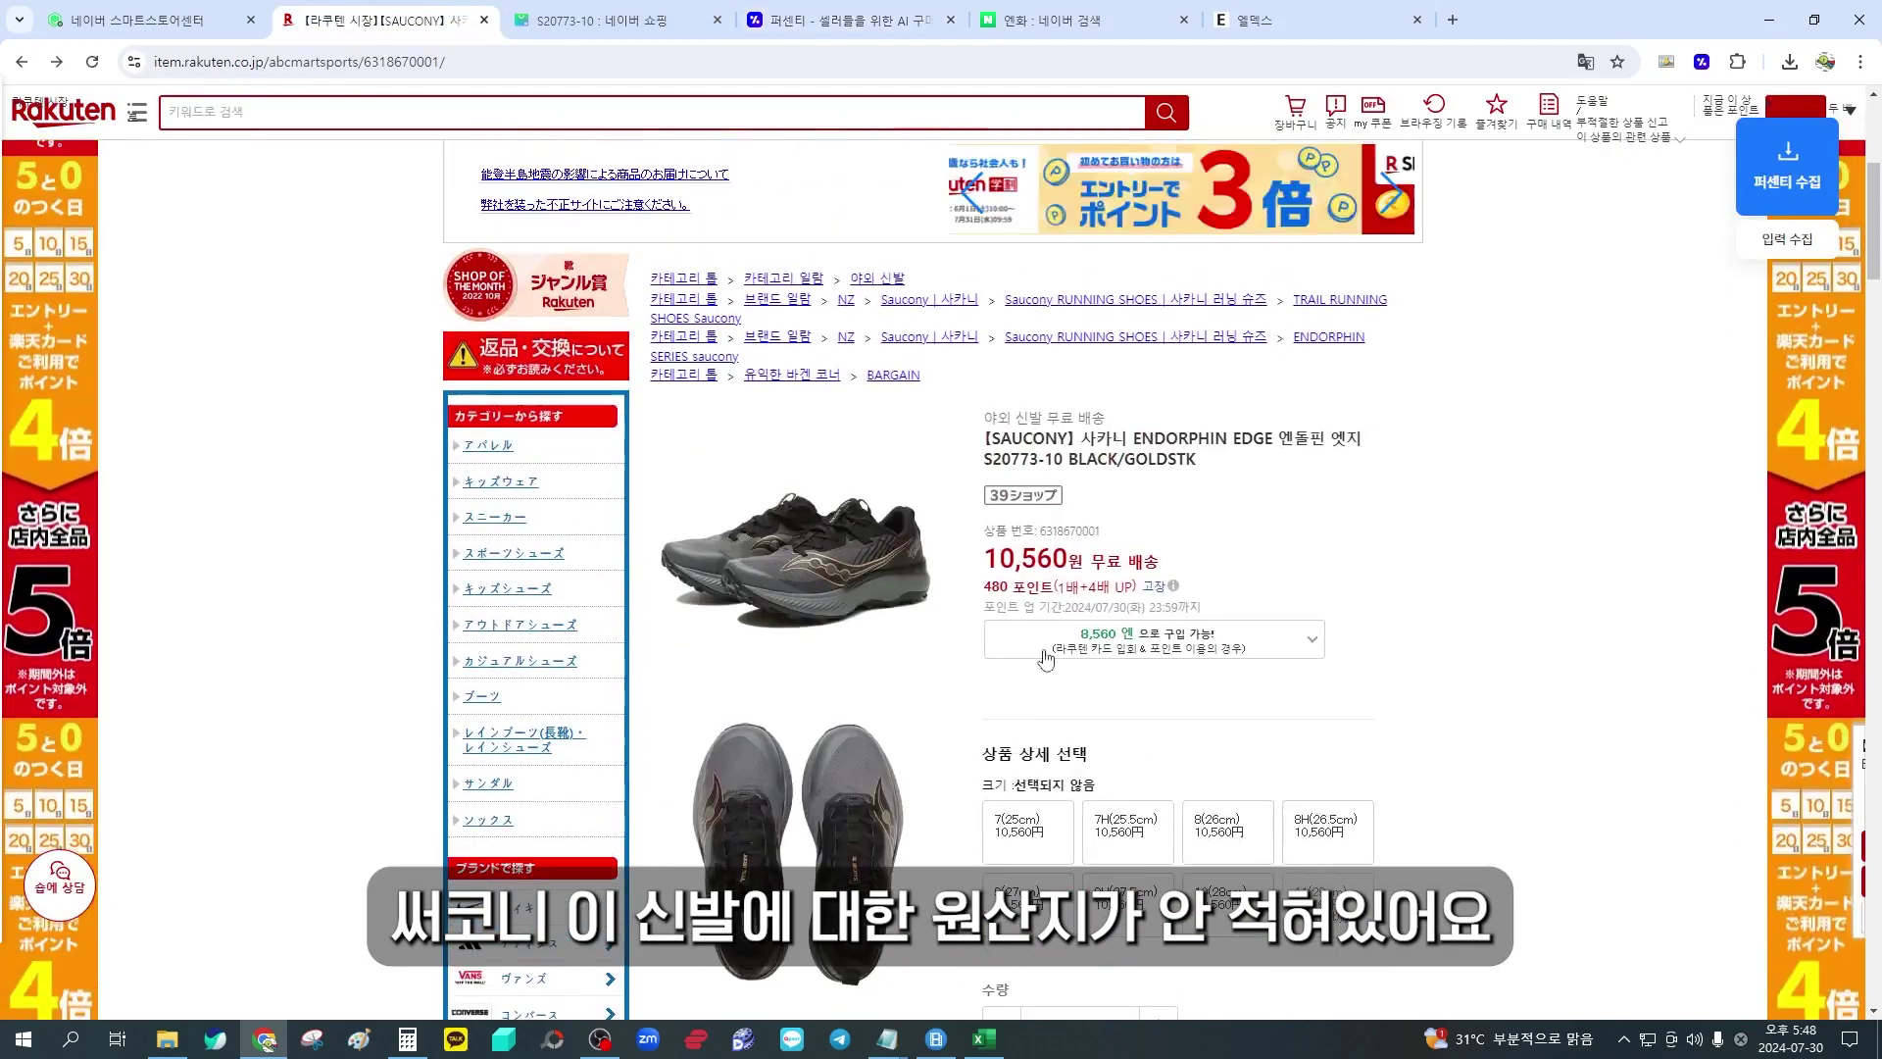
scroll(1045, 659, down, 12)
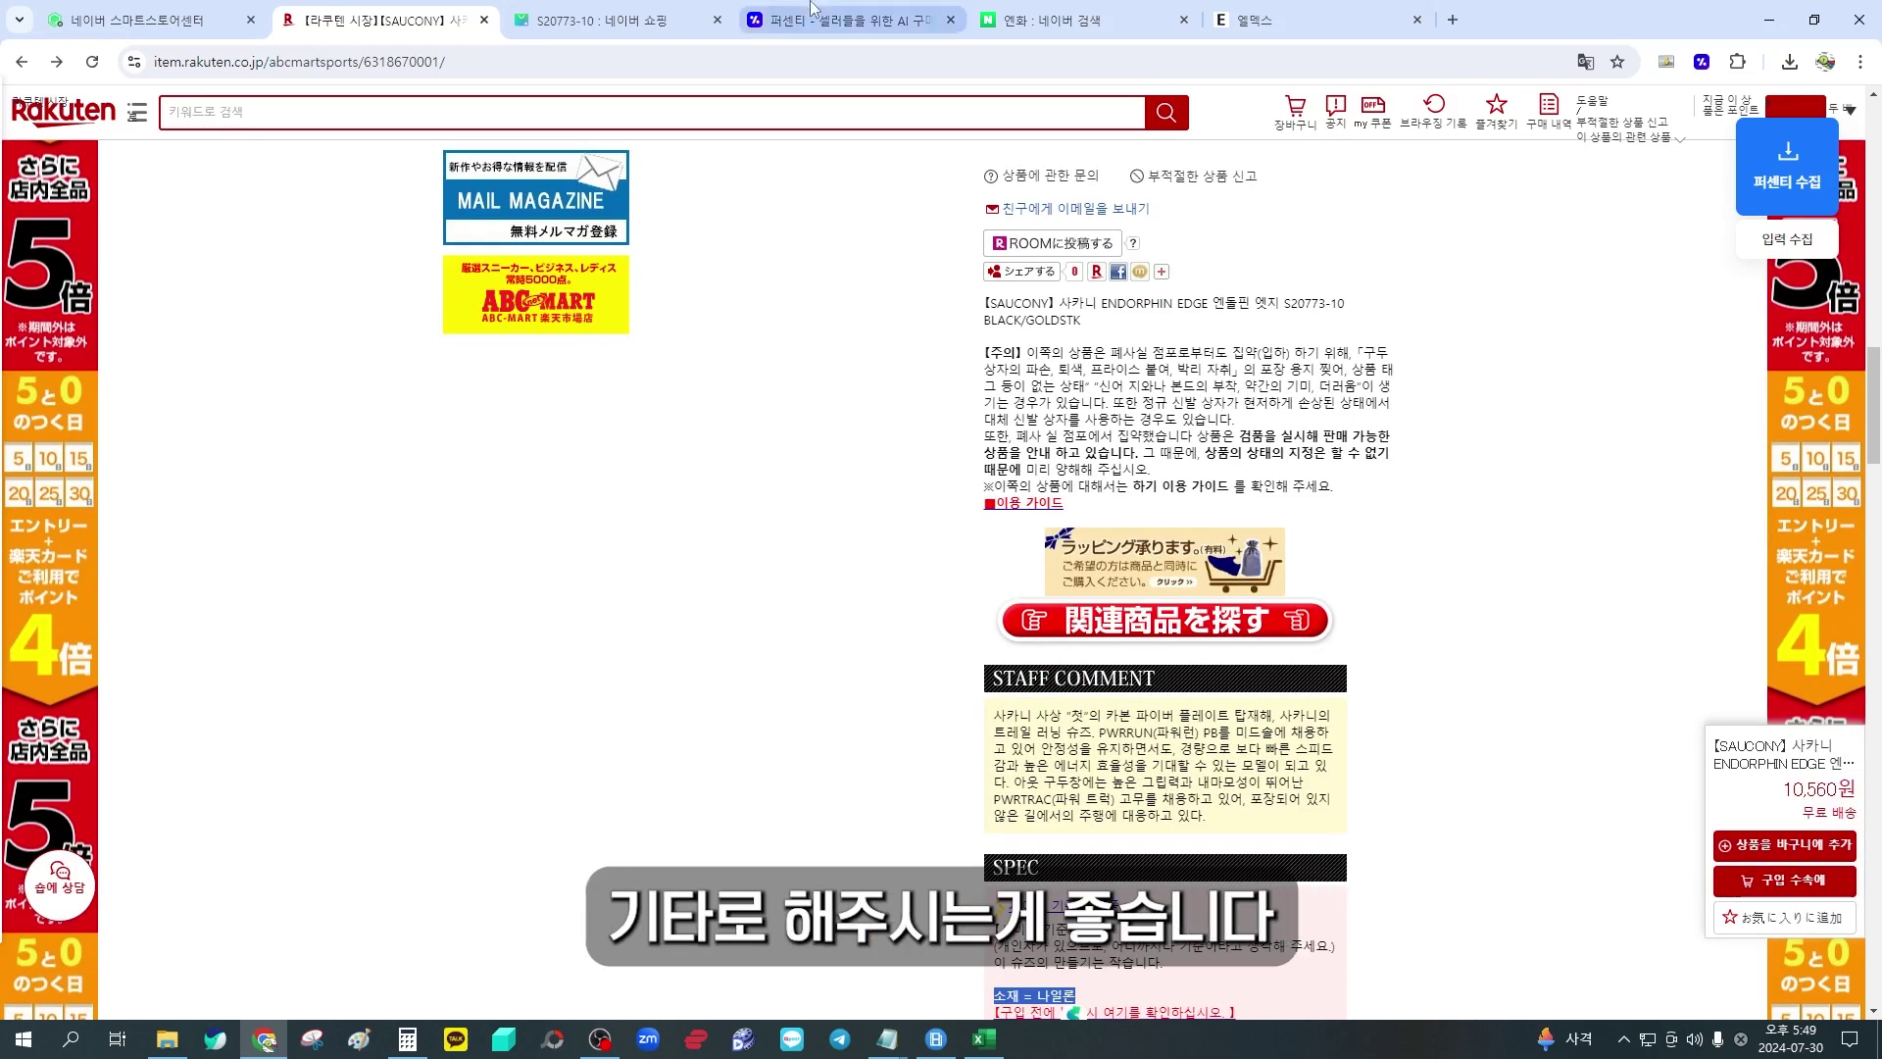
click(839, 20)
text(ㄱㅣ타)
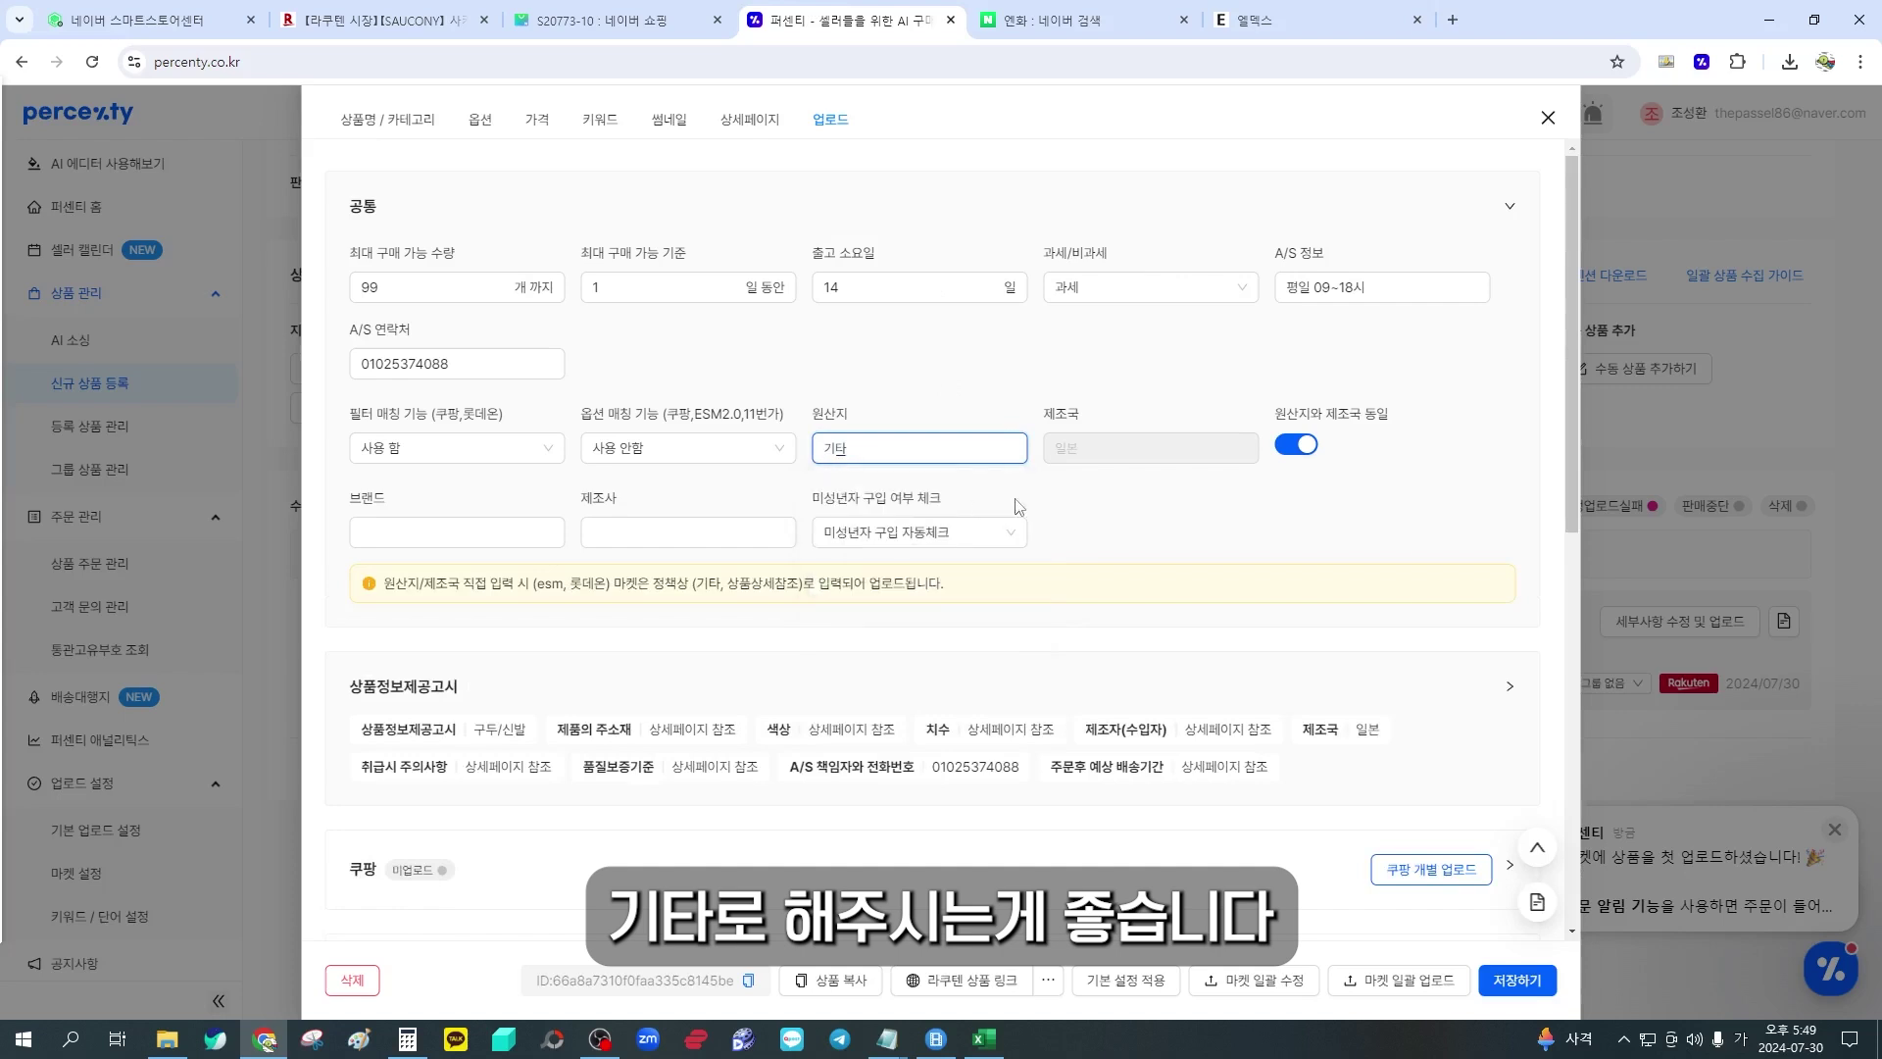
click(1126, 523)
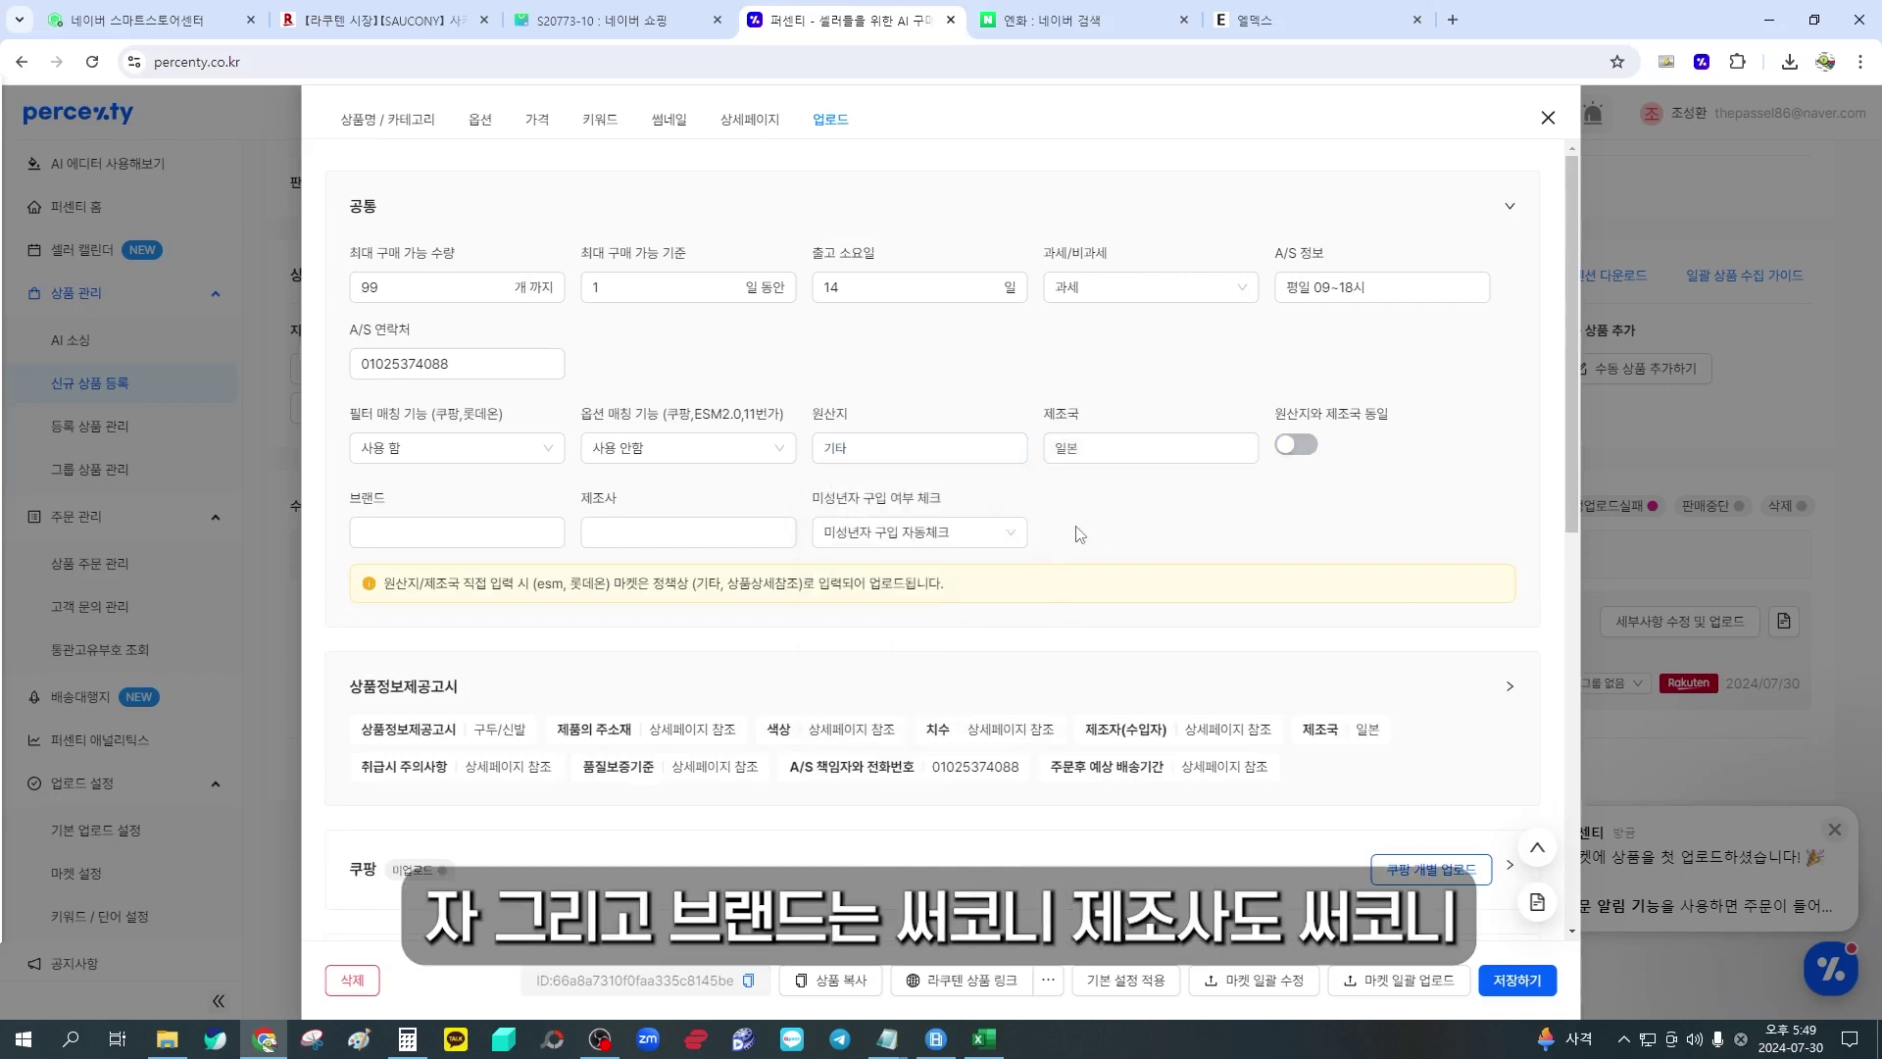
Enter 써코니 as both the brand (브랜드) and the manufacturer (제조사) in the common settings
scroll(902, 557, down, 1)
click(527, 417)
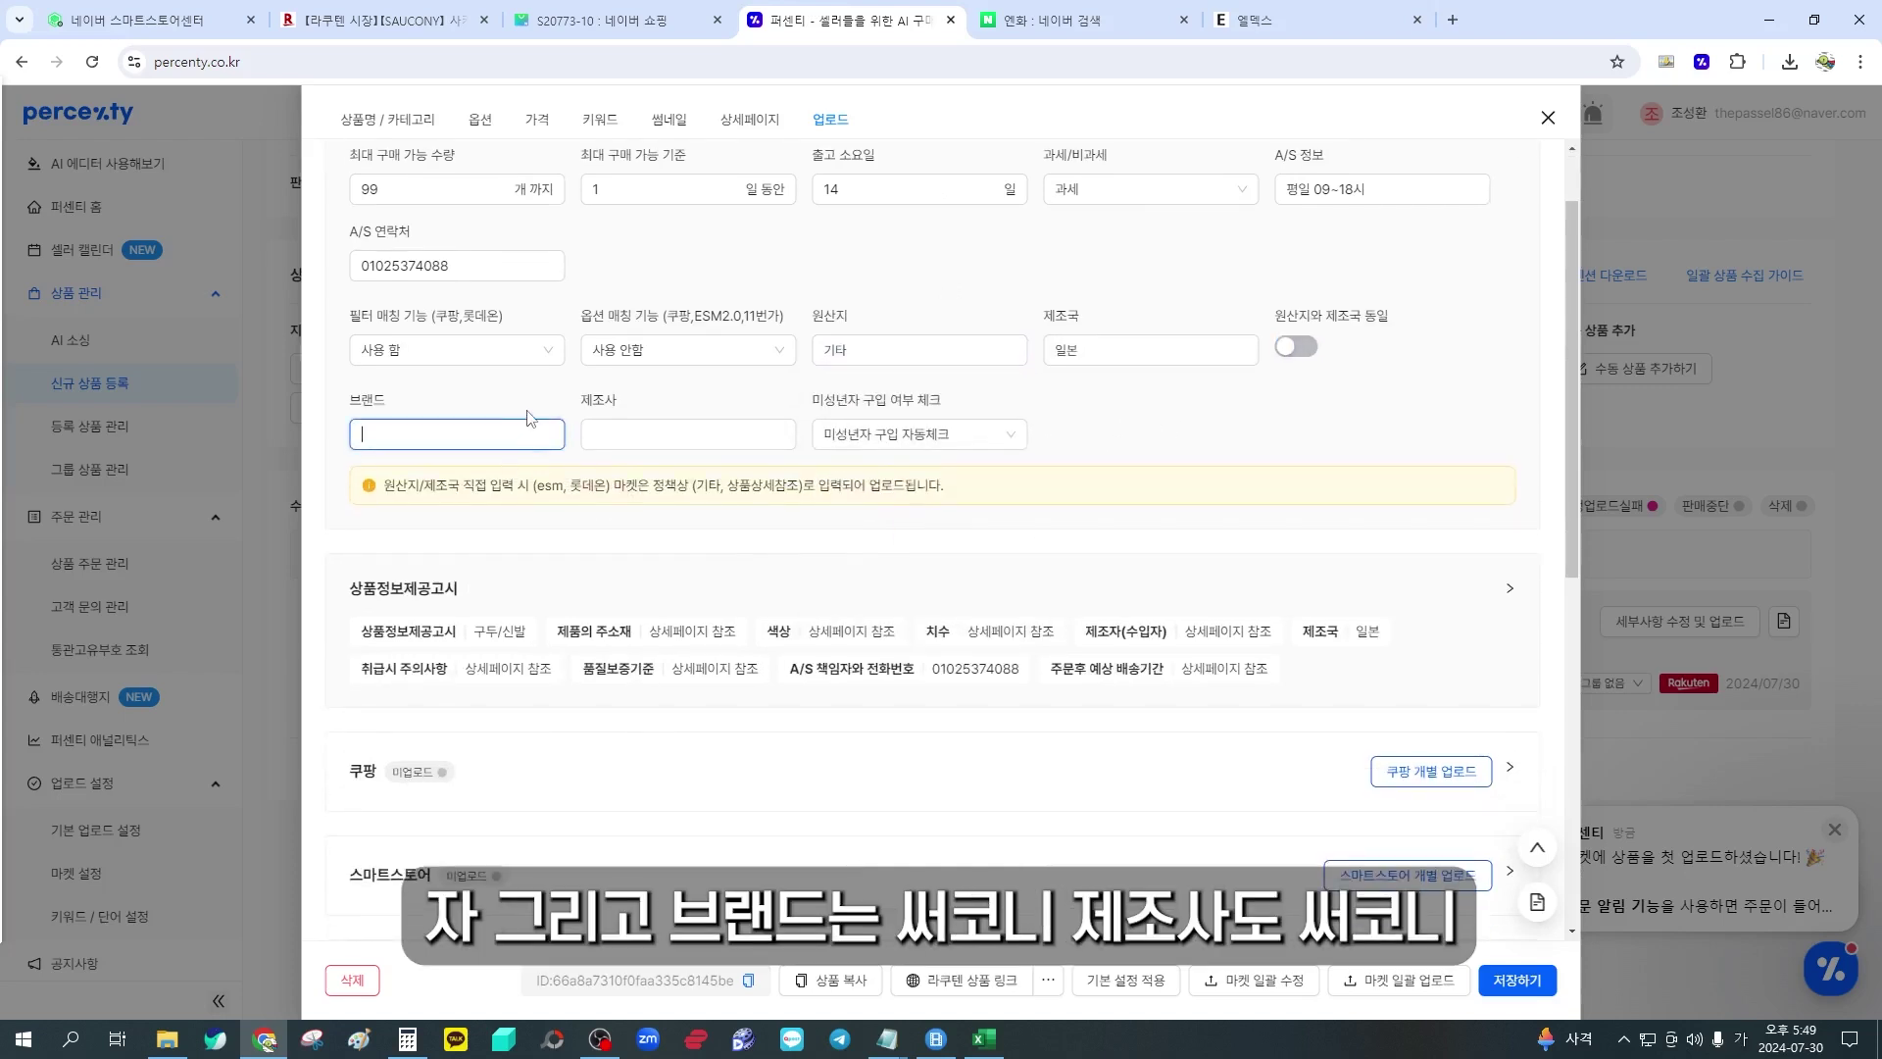
text(써)
key(Tab)
text(써코니)
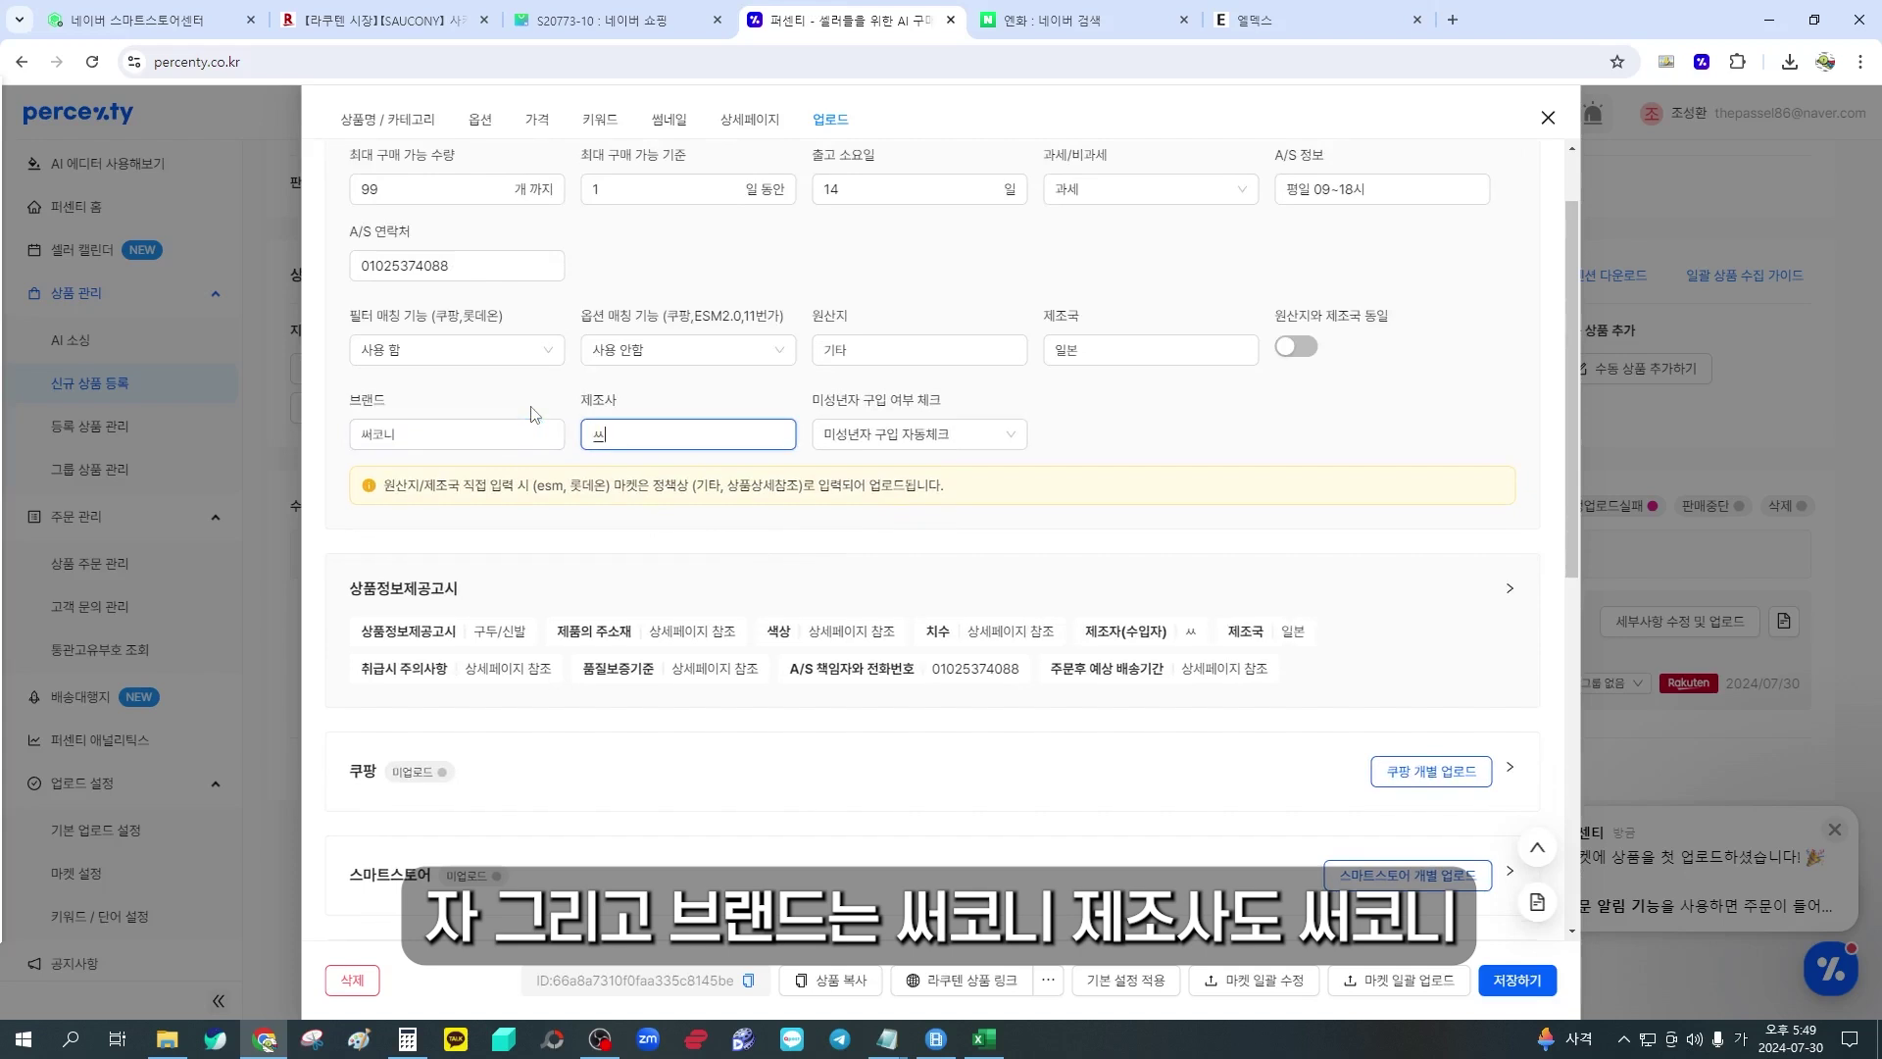
scroll(1225, 470, up, 1)
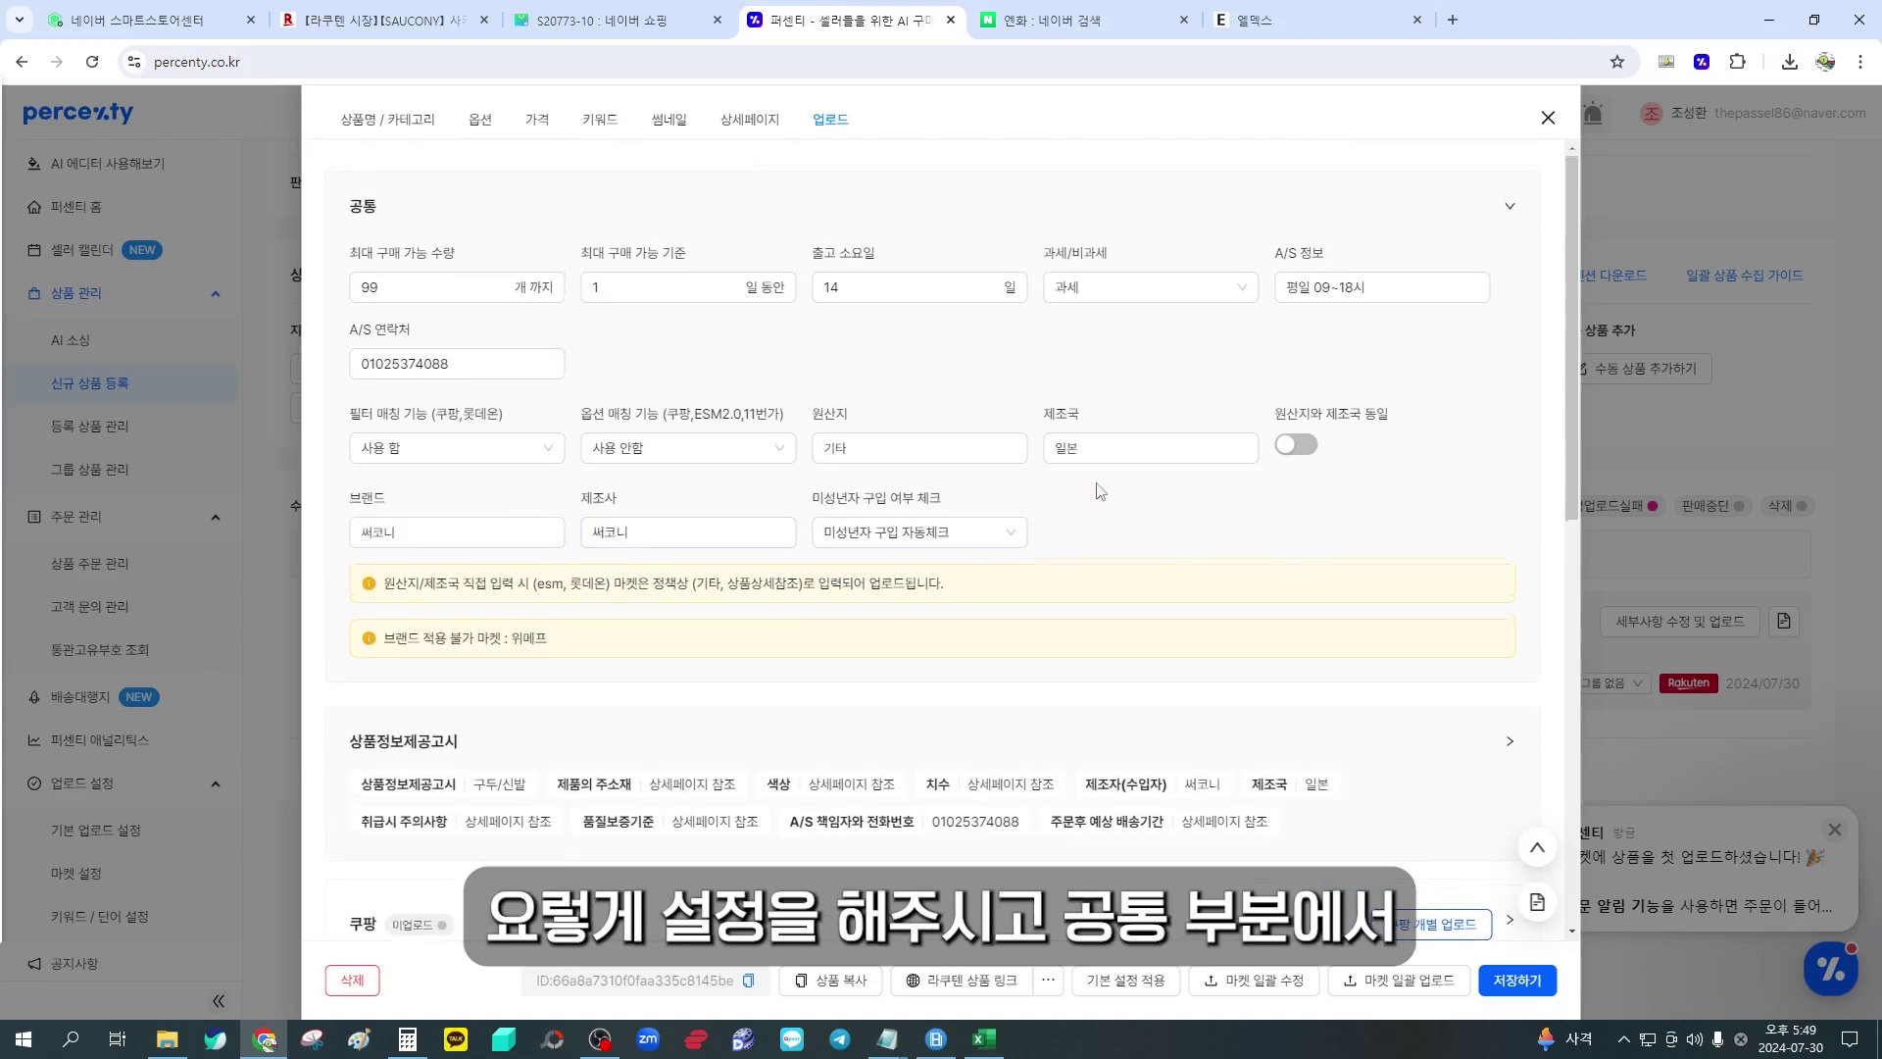
Expand the 상품정보제공고시 section and review its product information fields
click(907, 432)
scroll(956, 460, down, 4)
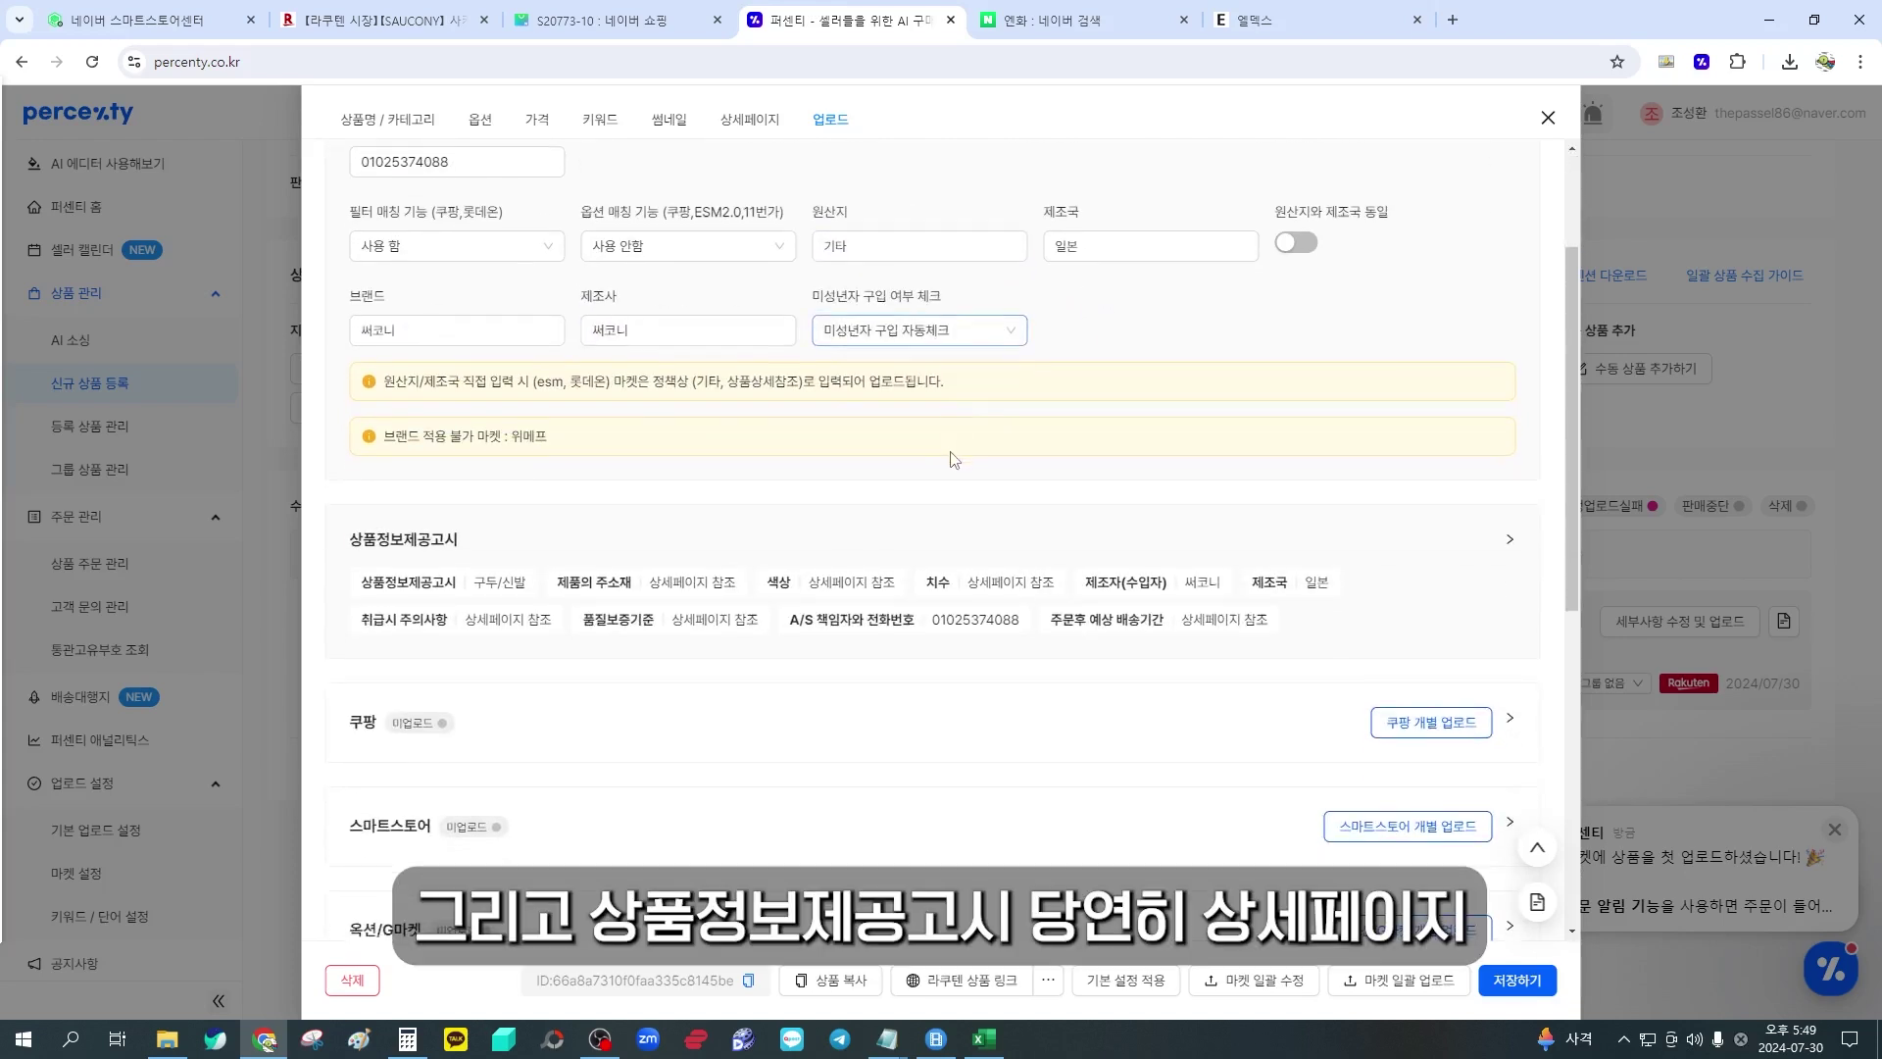
click(1413, 356)
scroll(883, 441, down, 1)
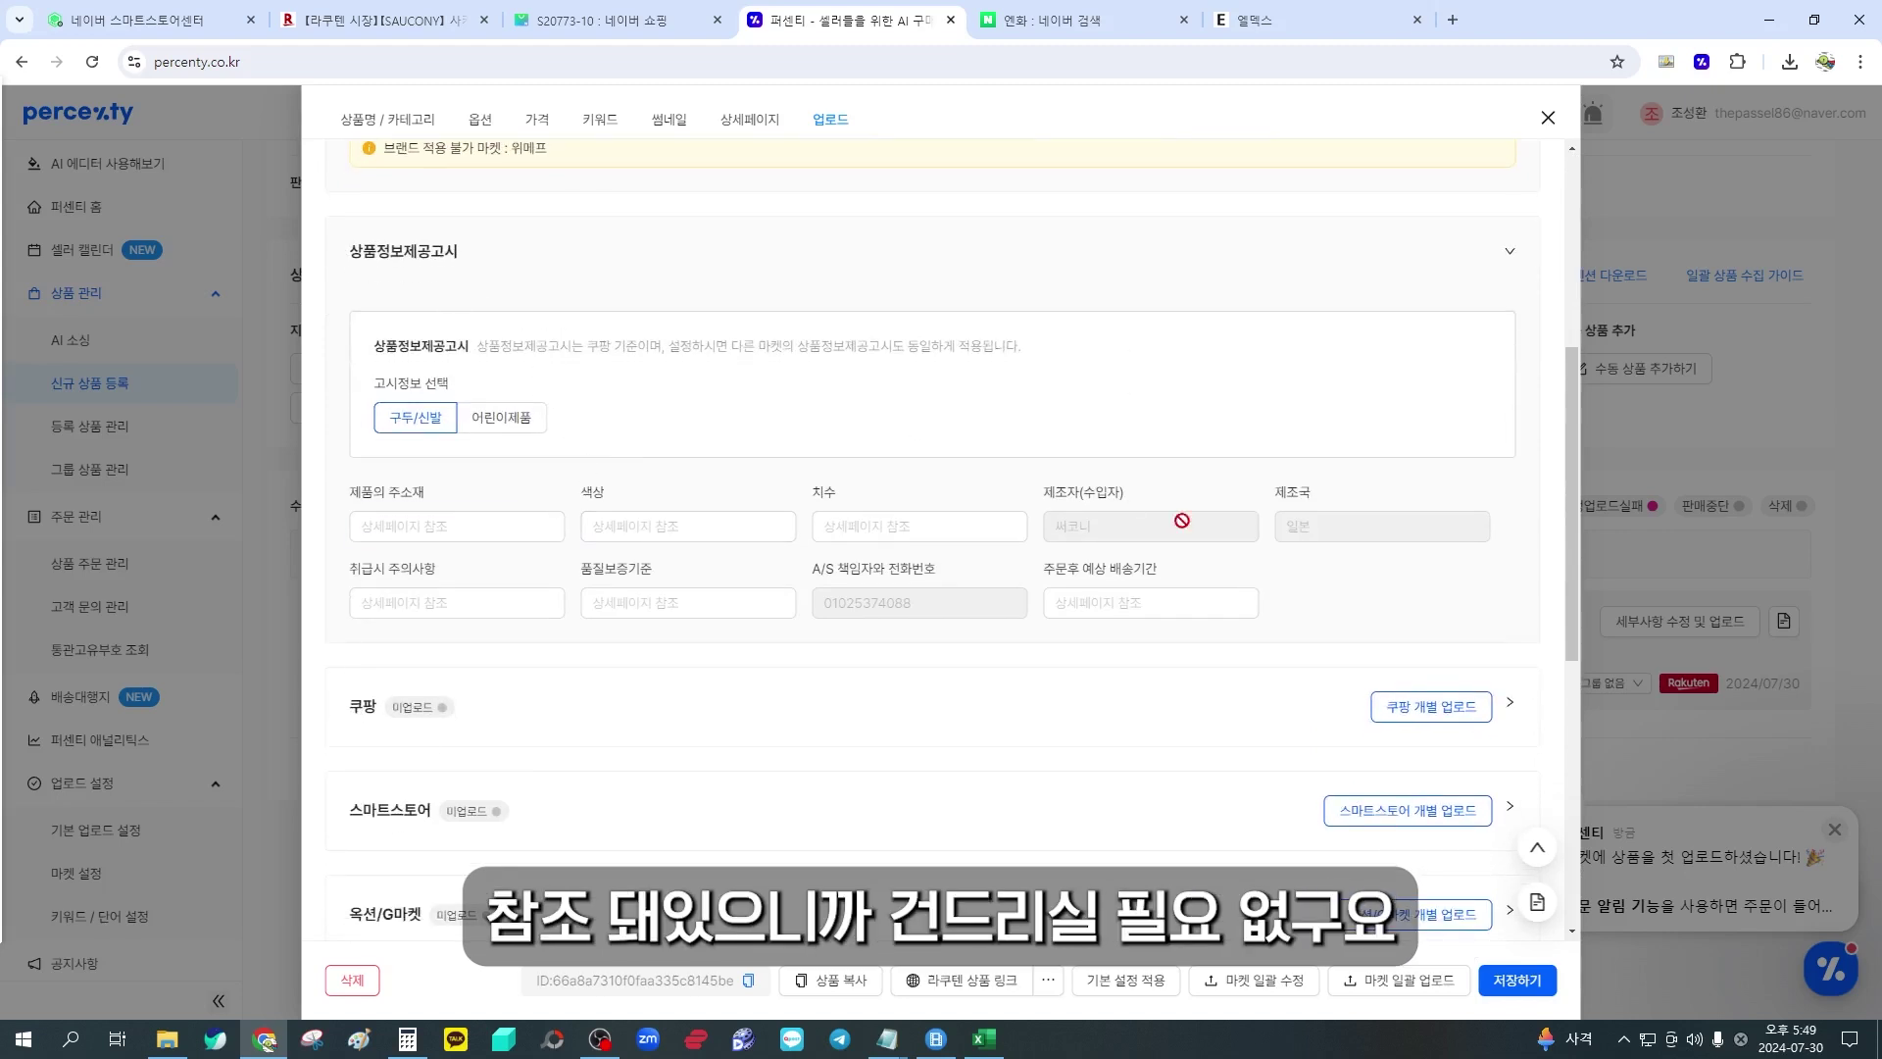
Expand the 스마트스토어 section and review its representative price options and delivery profile (배송프로필)
scroll(1059, 529, down, 1)
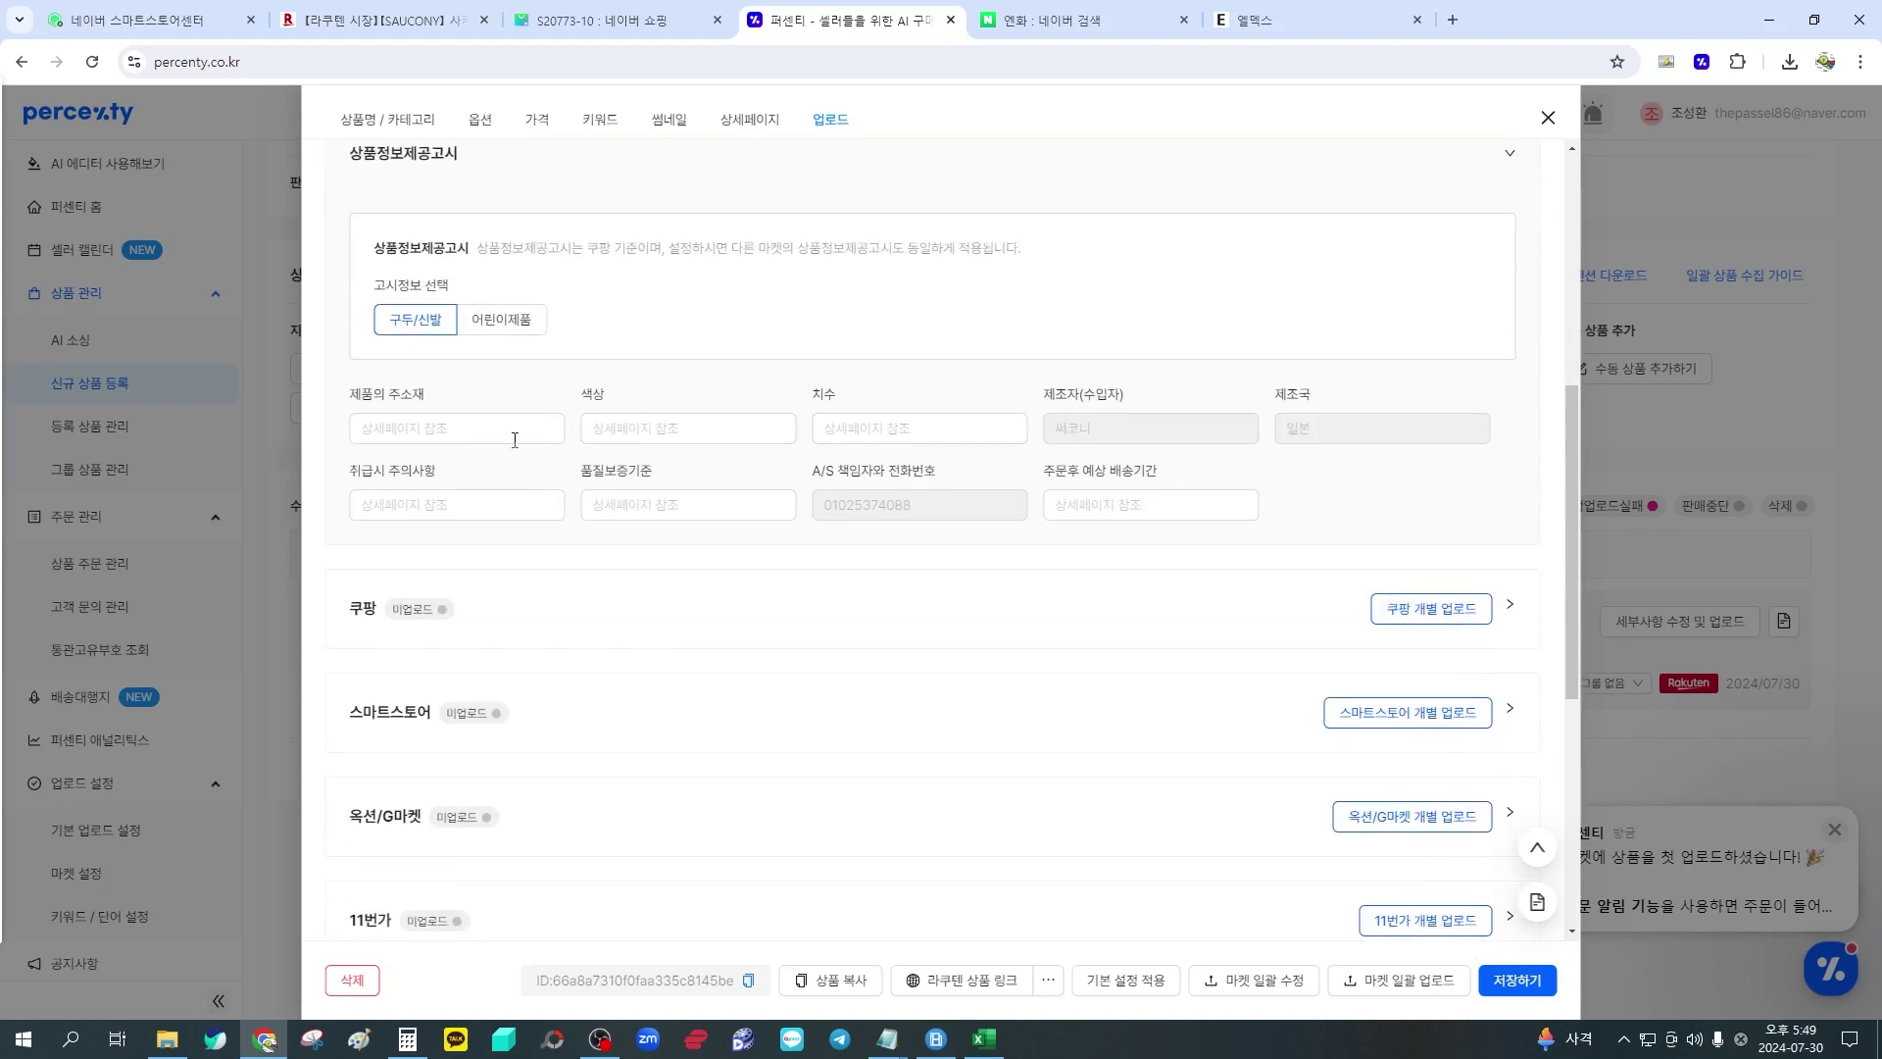
scroll(874, 420, down, 2)
click(979, 520)
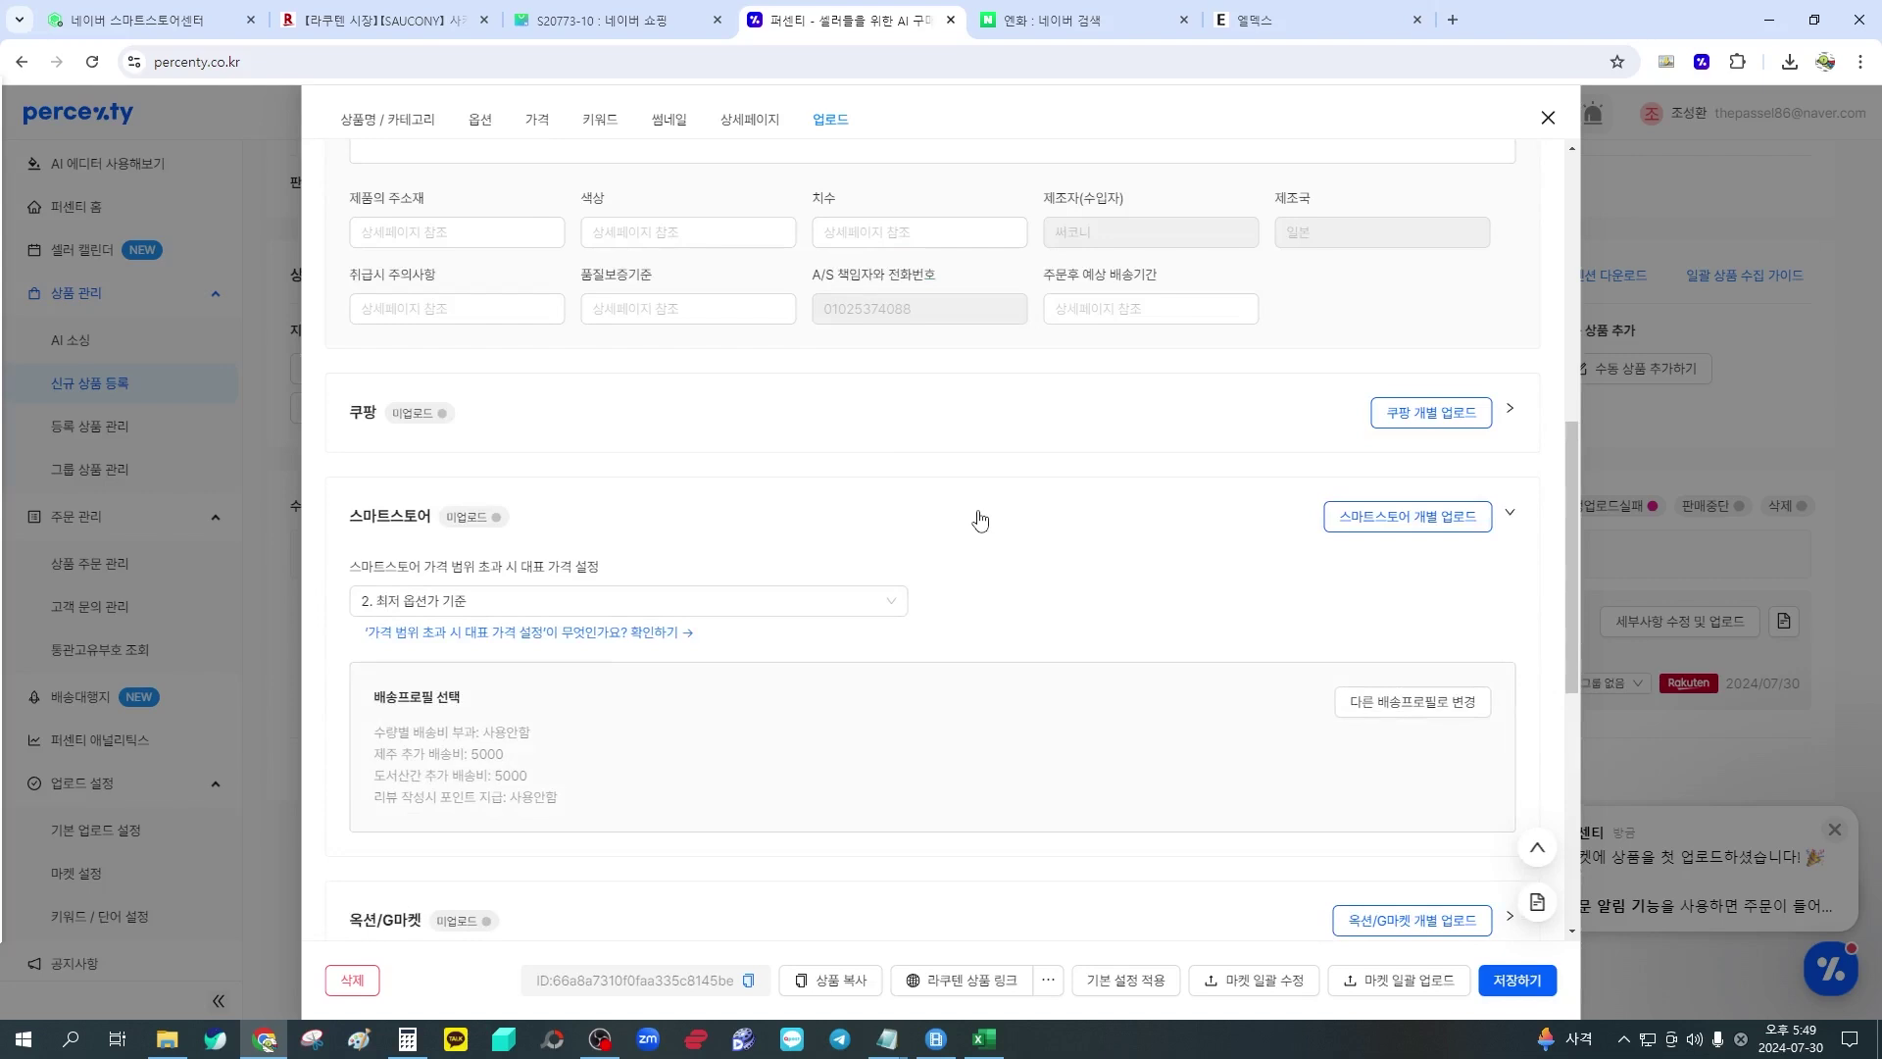
scroll(882, 515, down, 1)
click(862, 504)
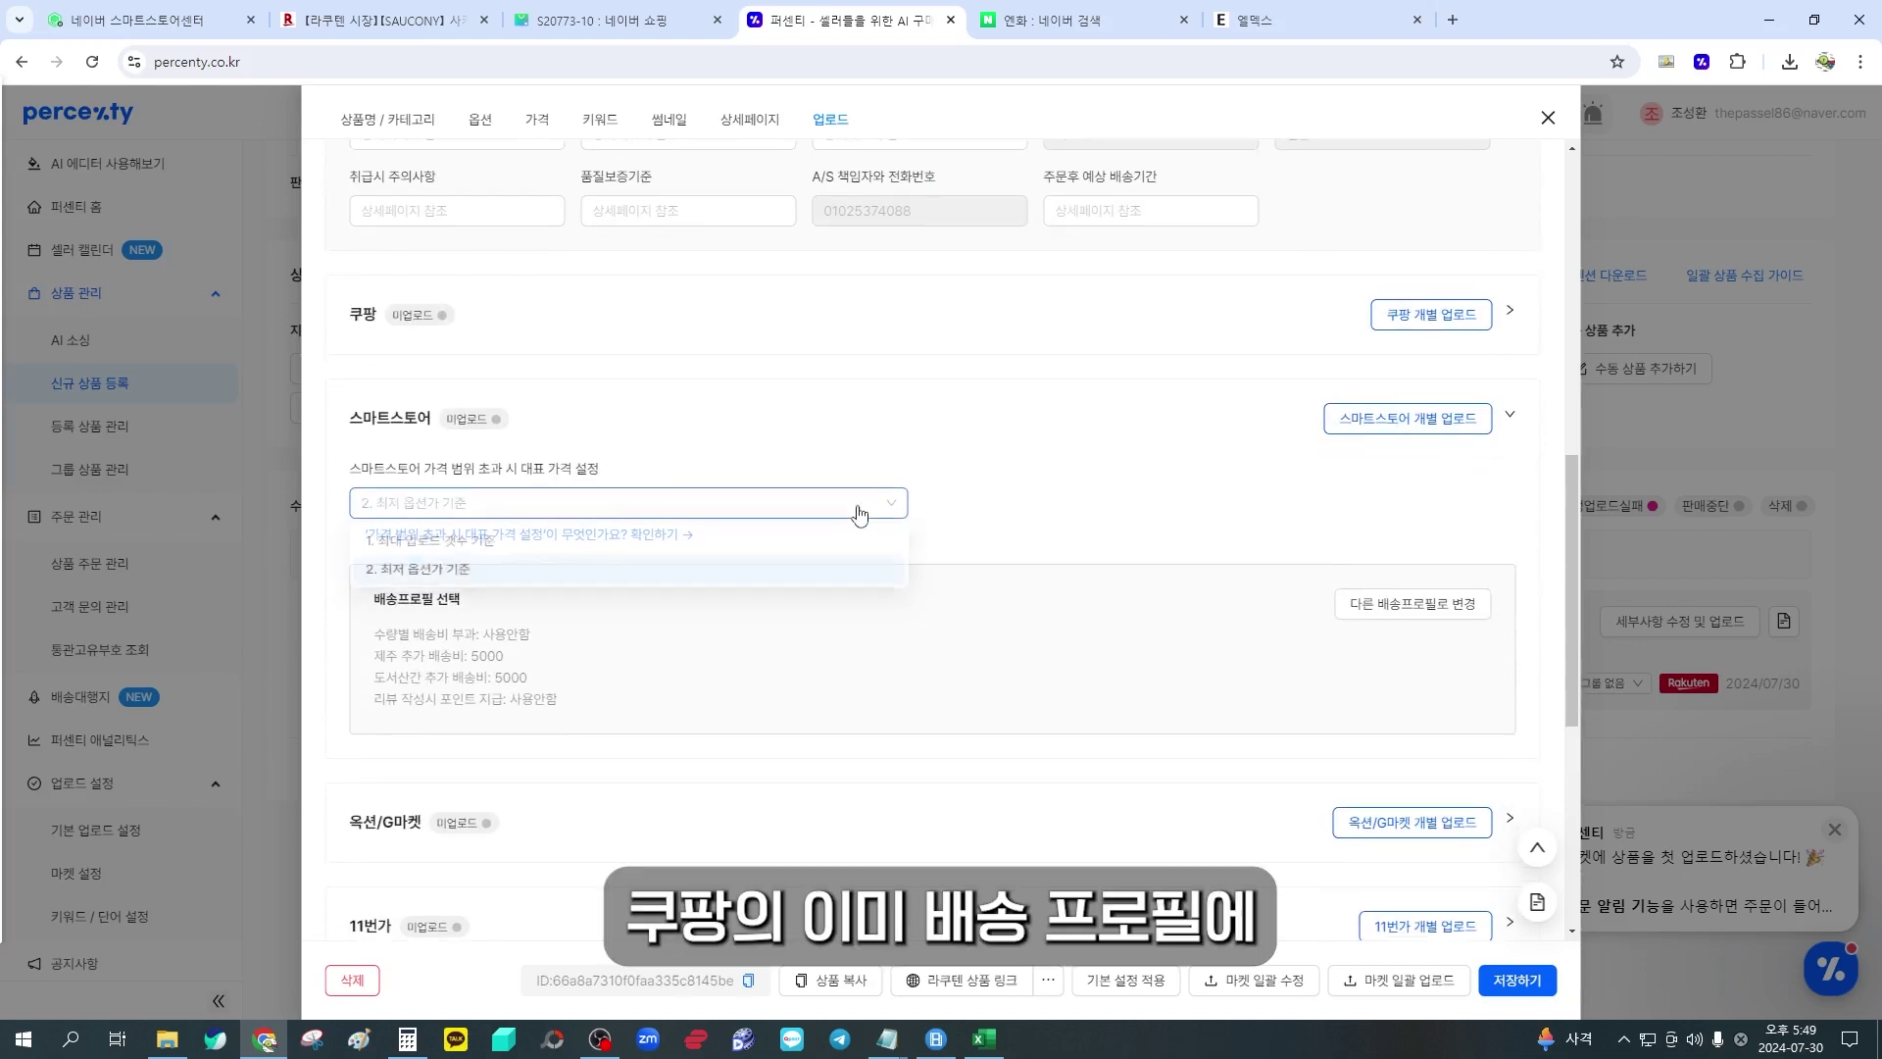
click(863, 507)
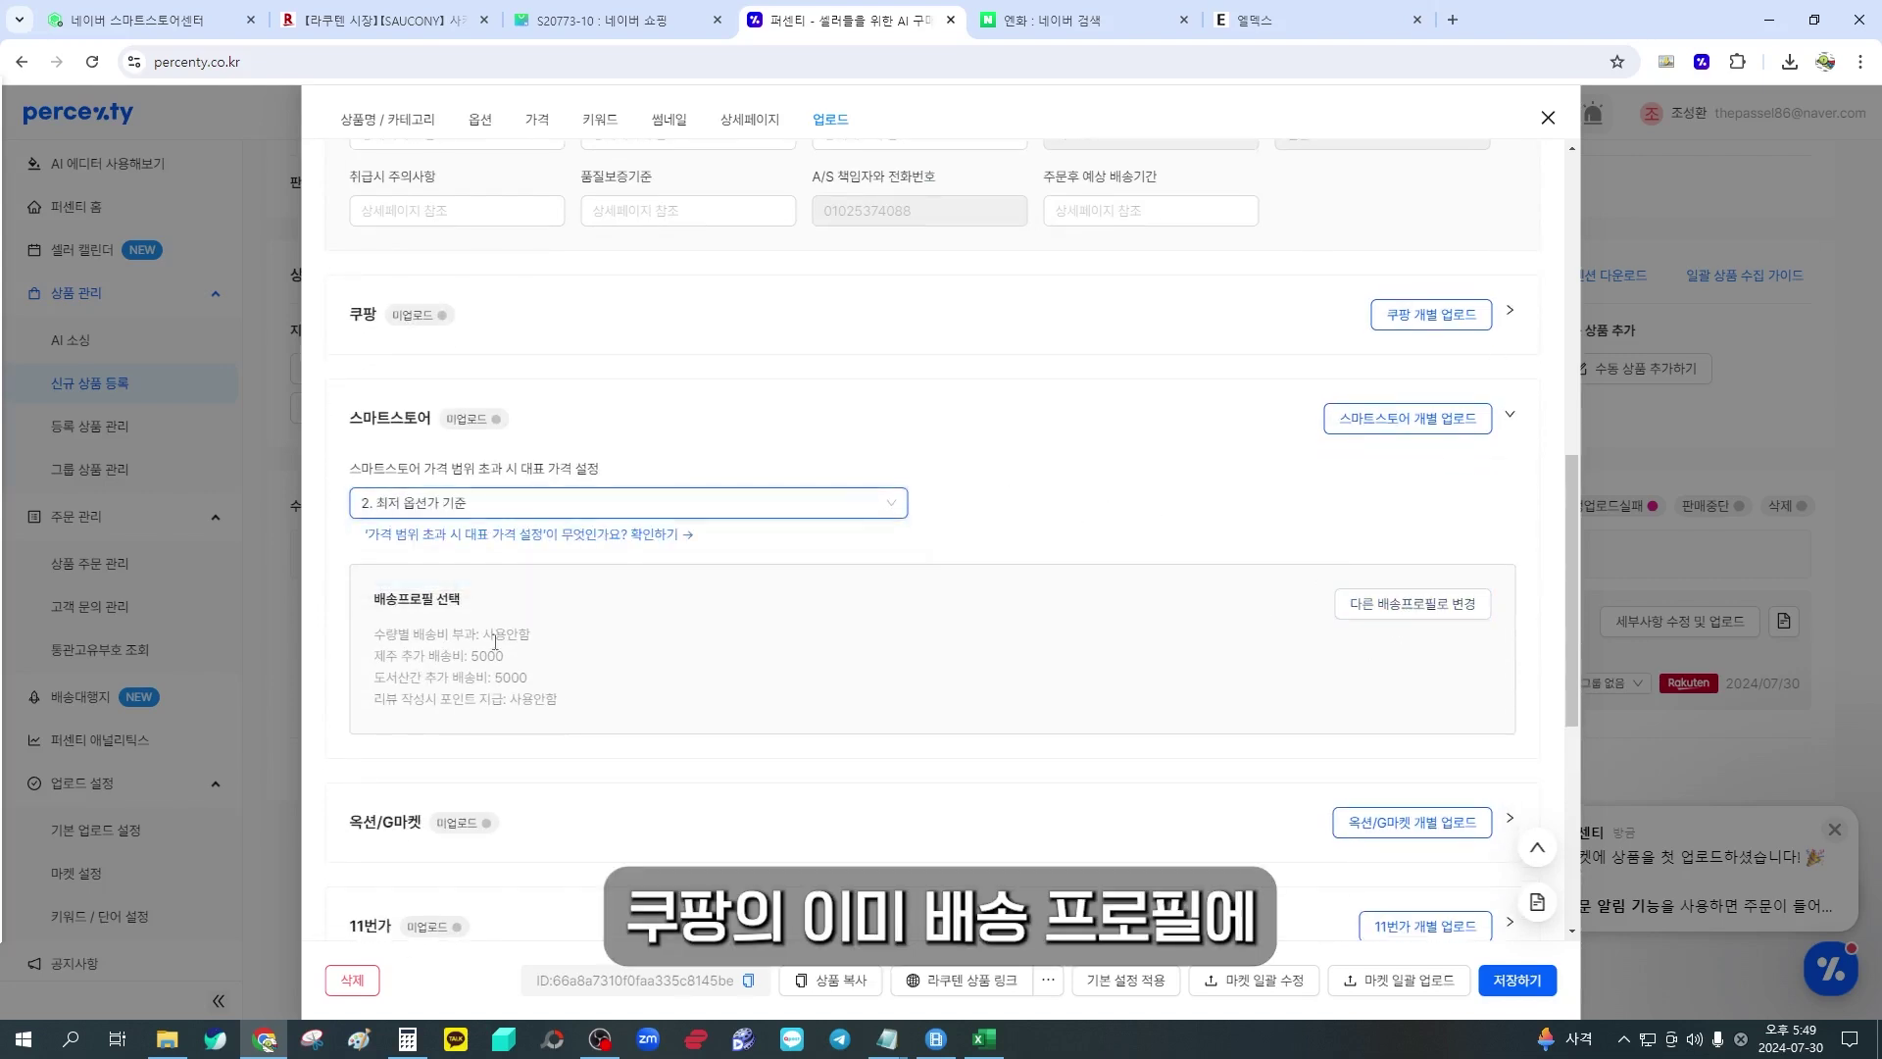
drag(374, 599, 495, 599)
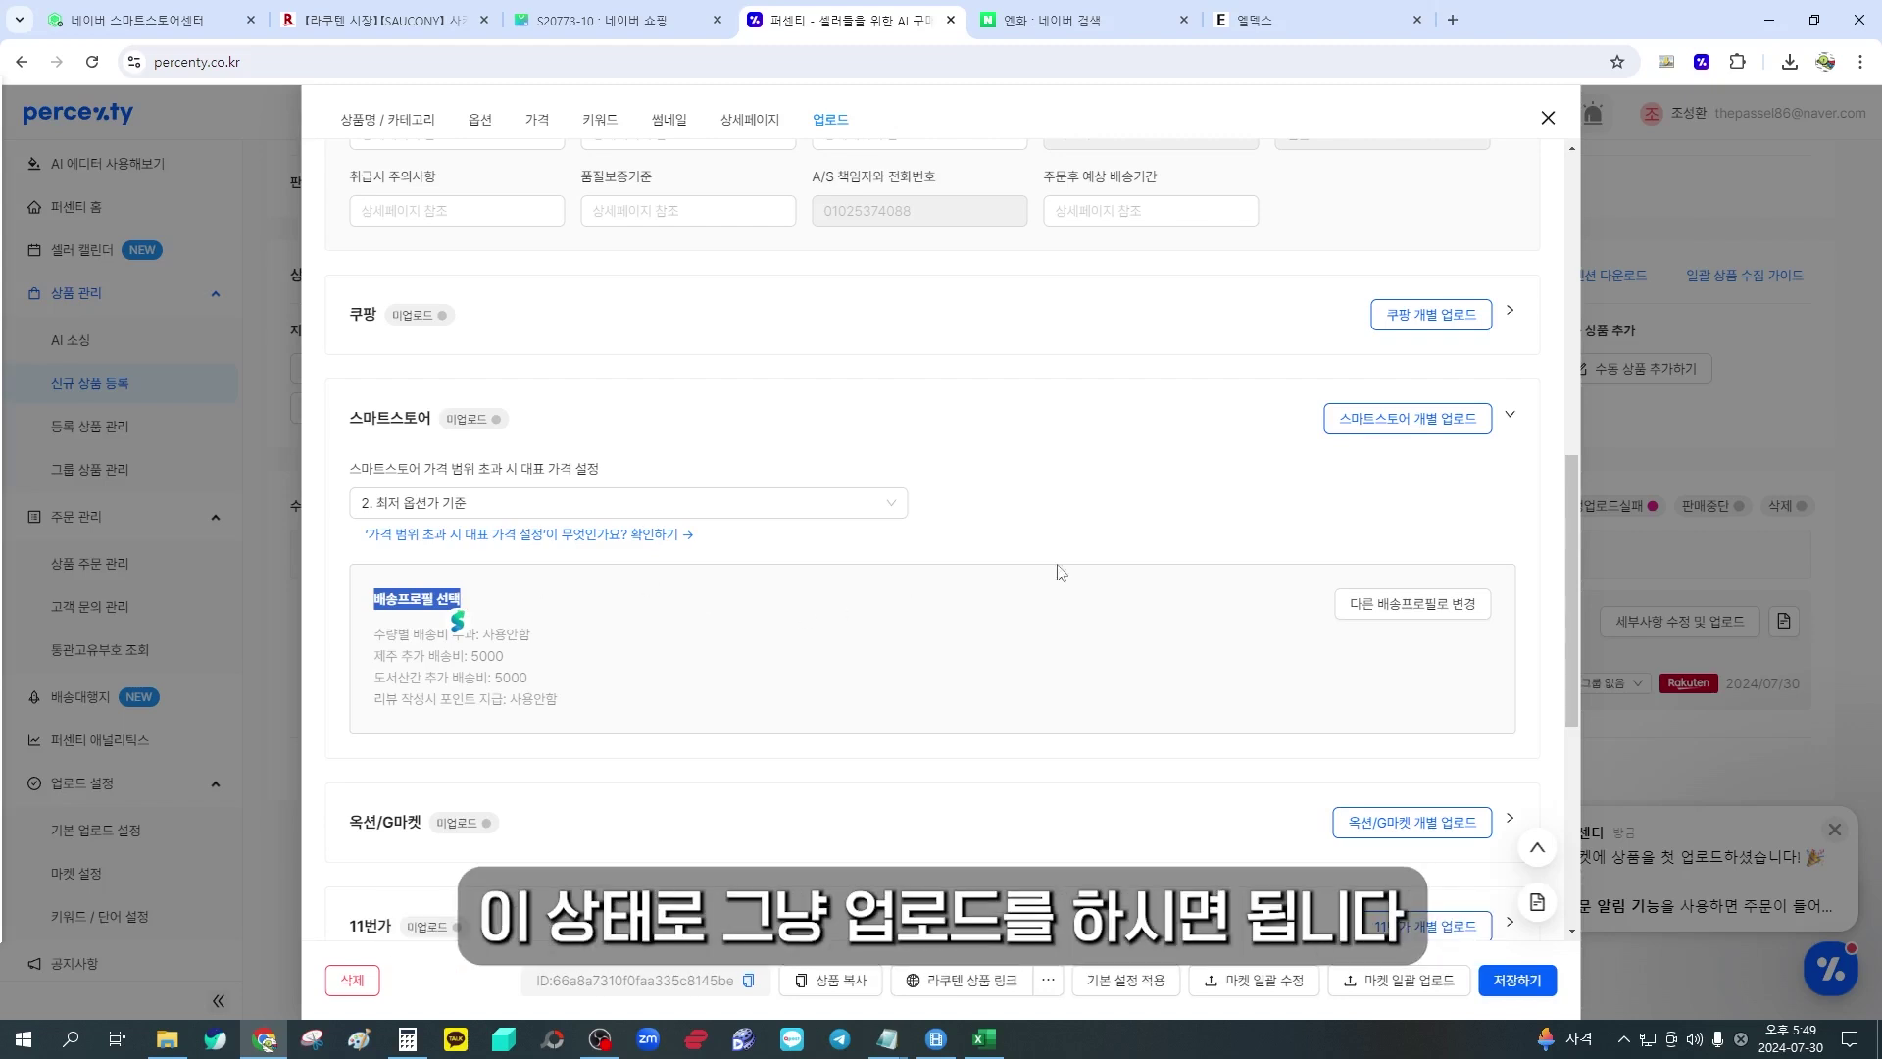
Upload the product individually to 스마트스토어 with the market policy option (스마트스토어 마켓 정책 적용하기) enabled
click(1392, 425)
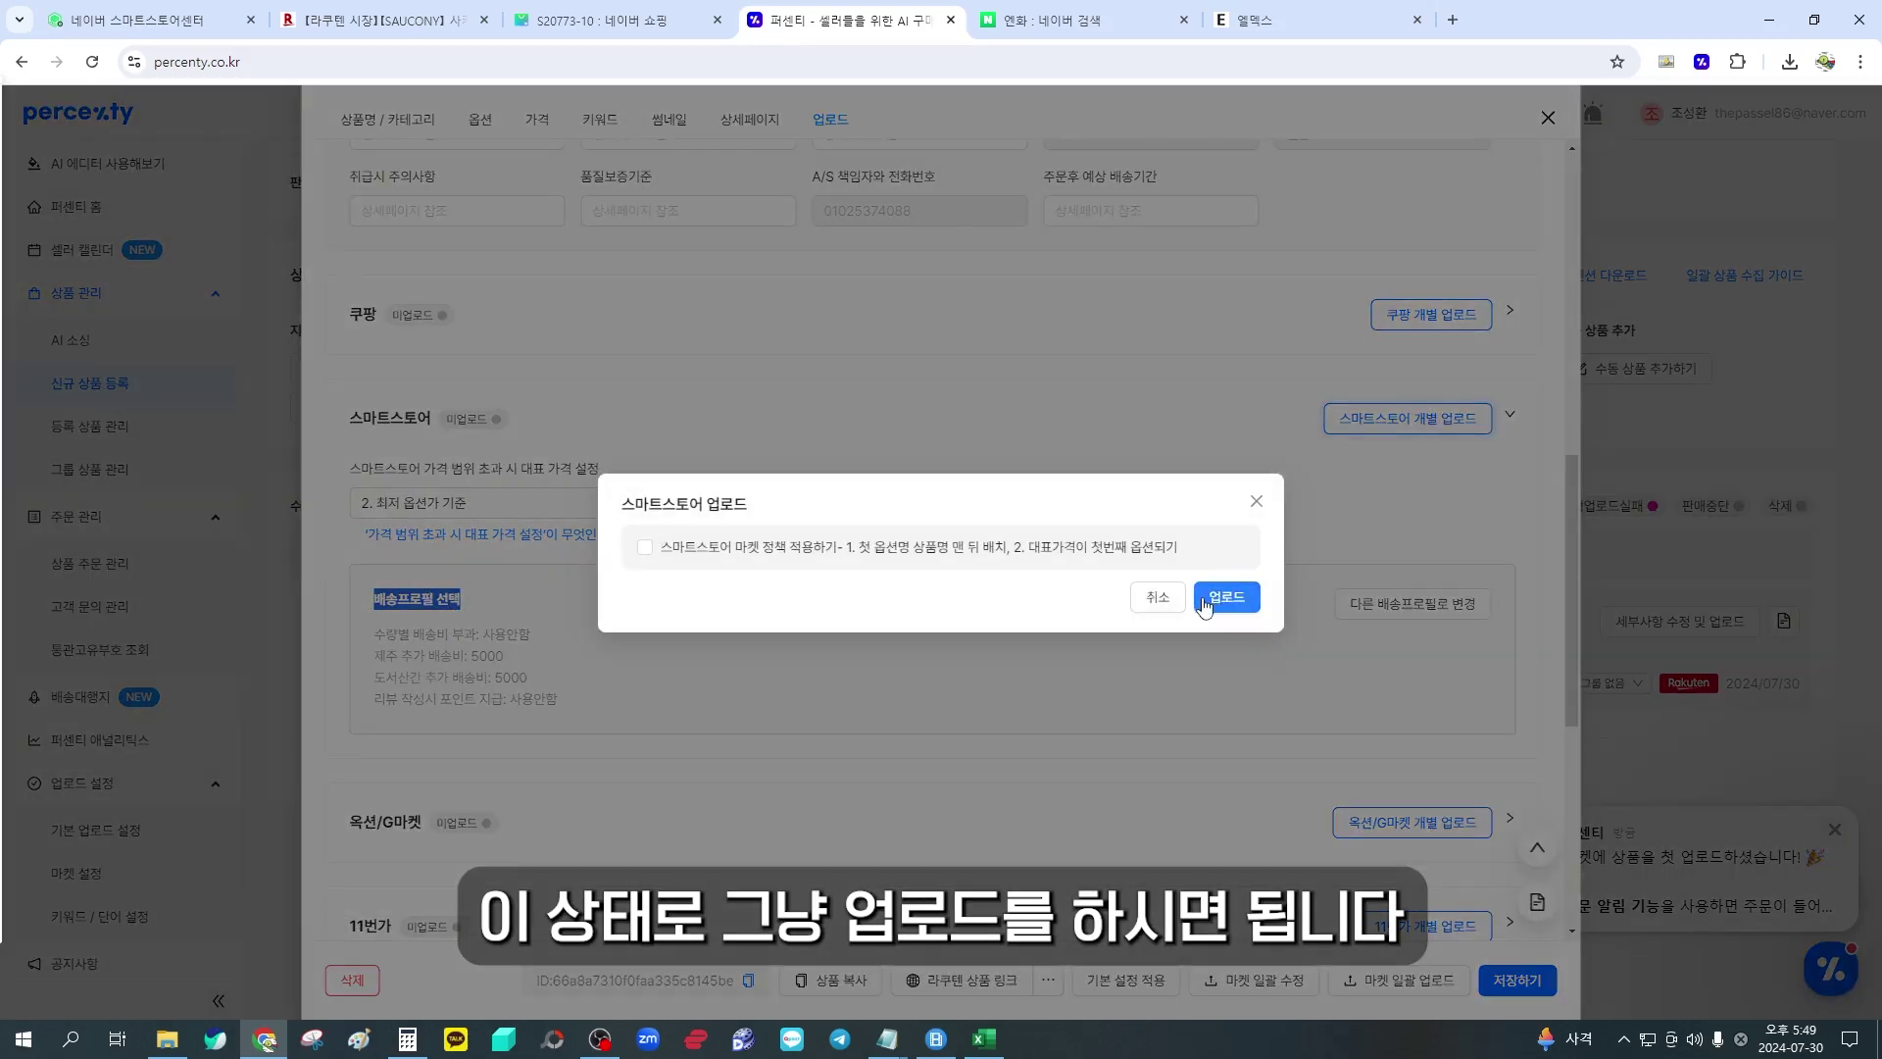
mouse_move(643, 551)
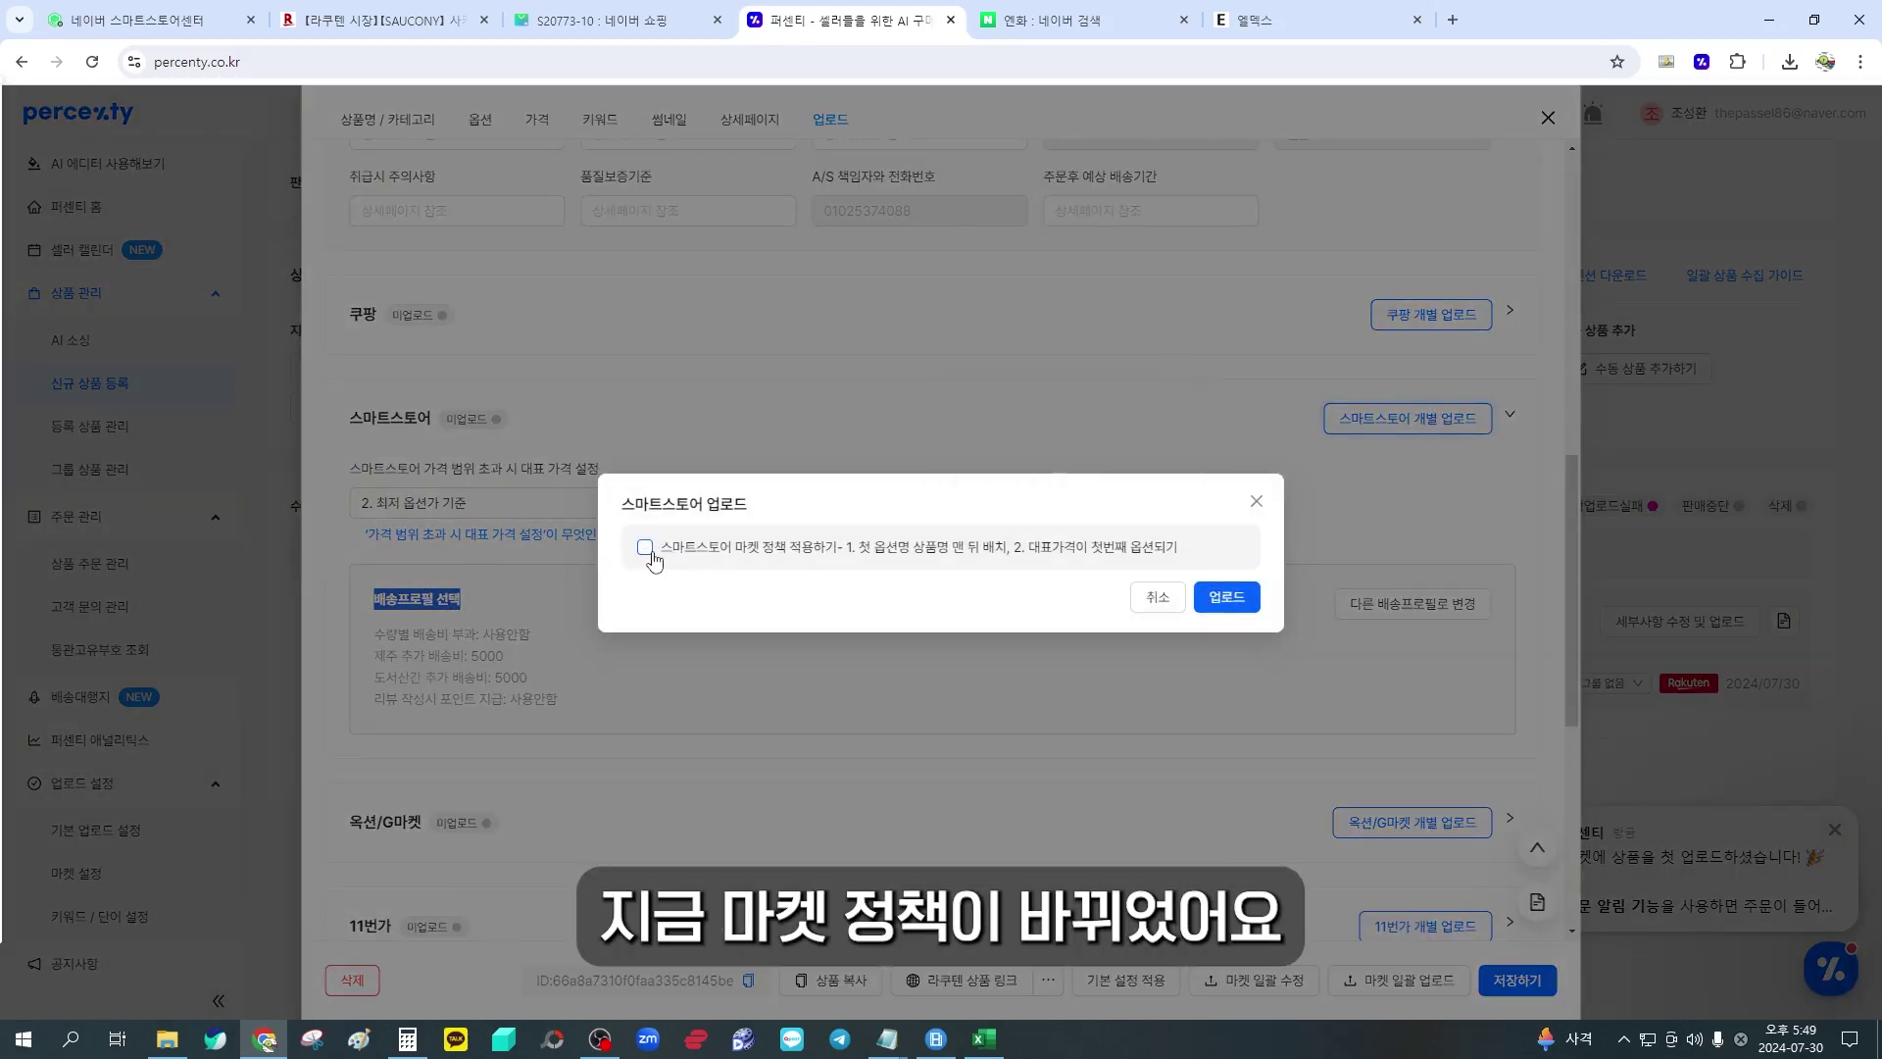
click(645, 547)
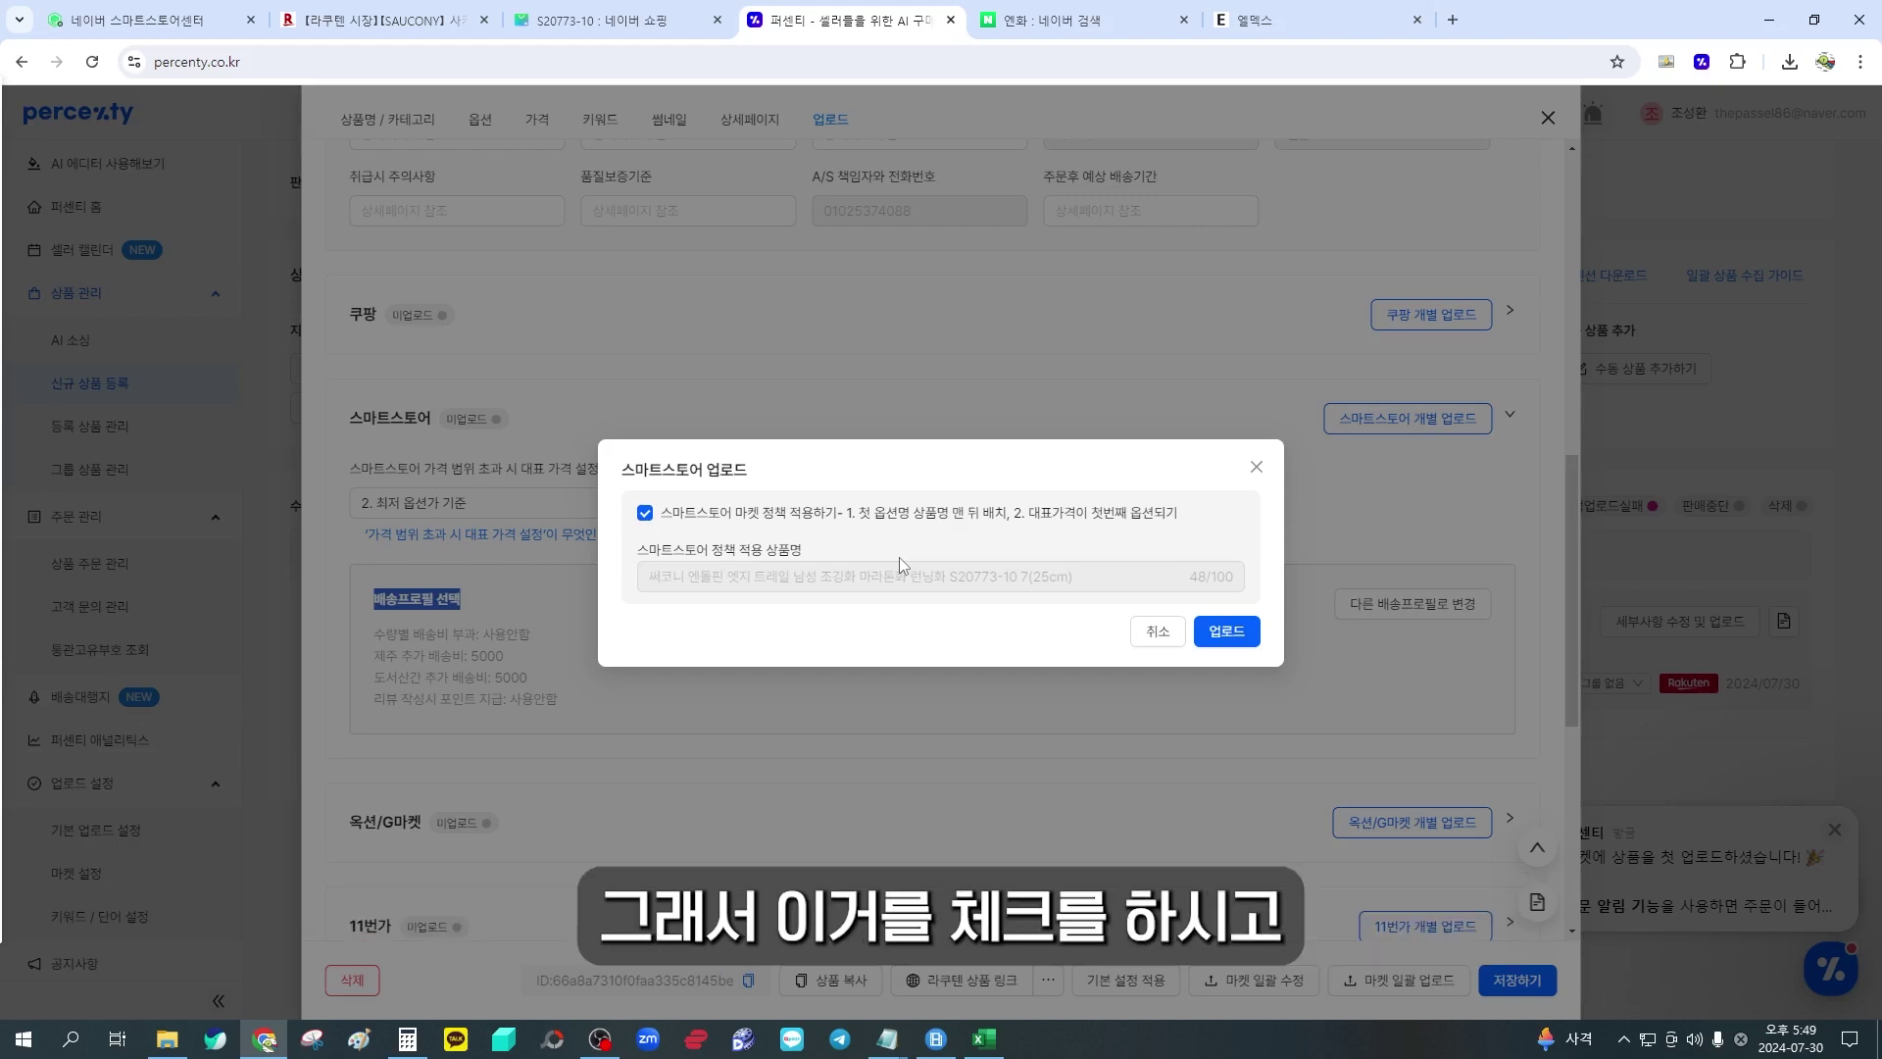
mouse_move(669, 517)
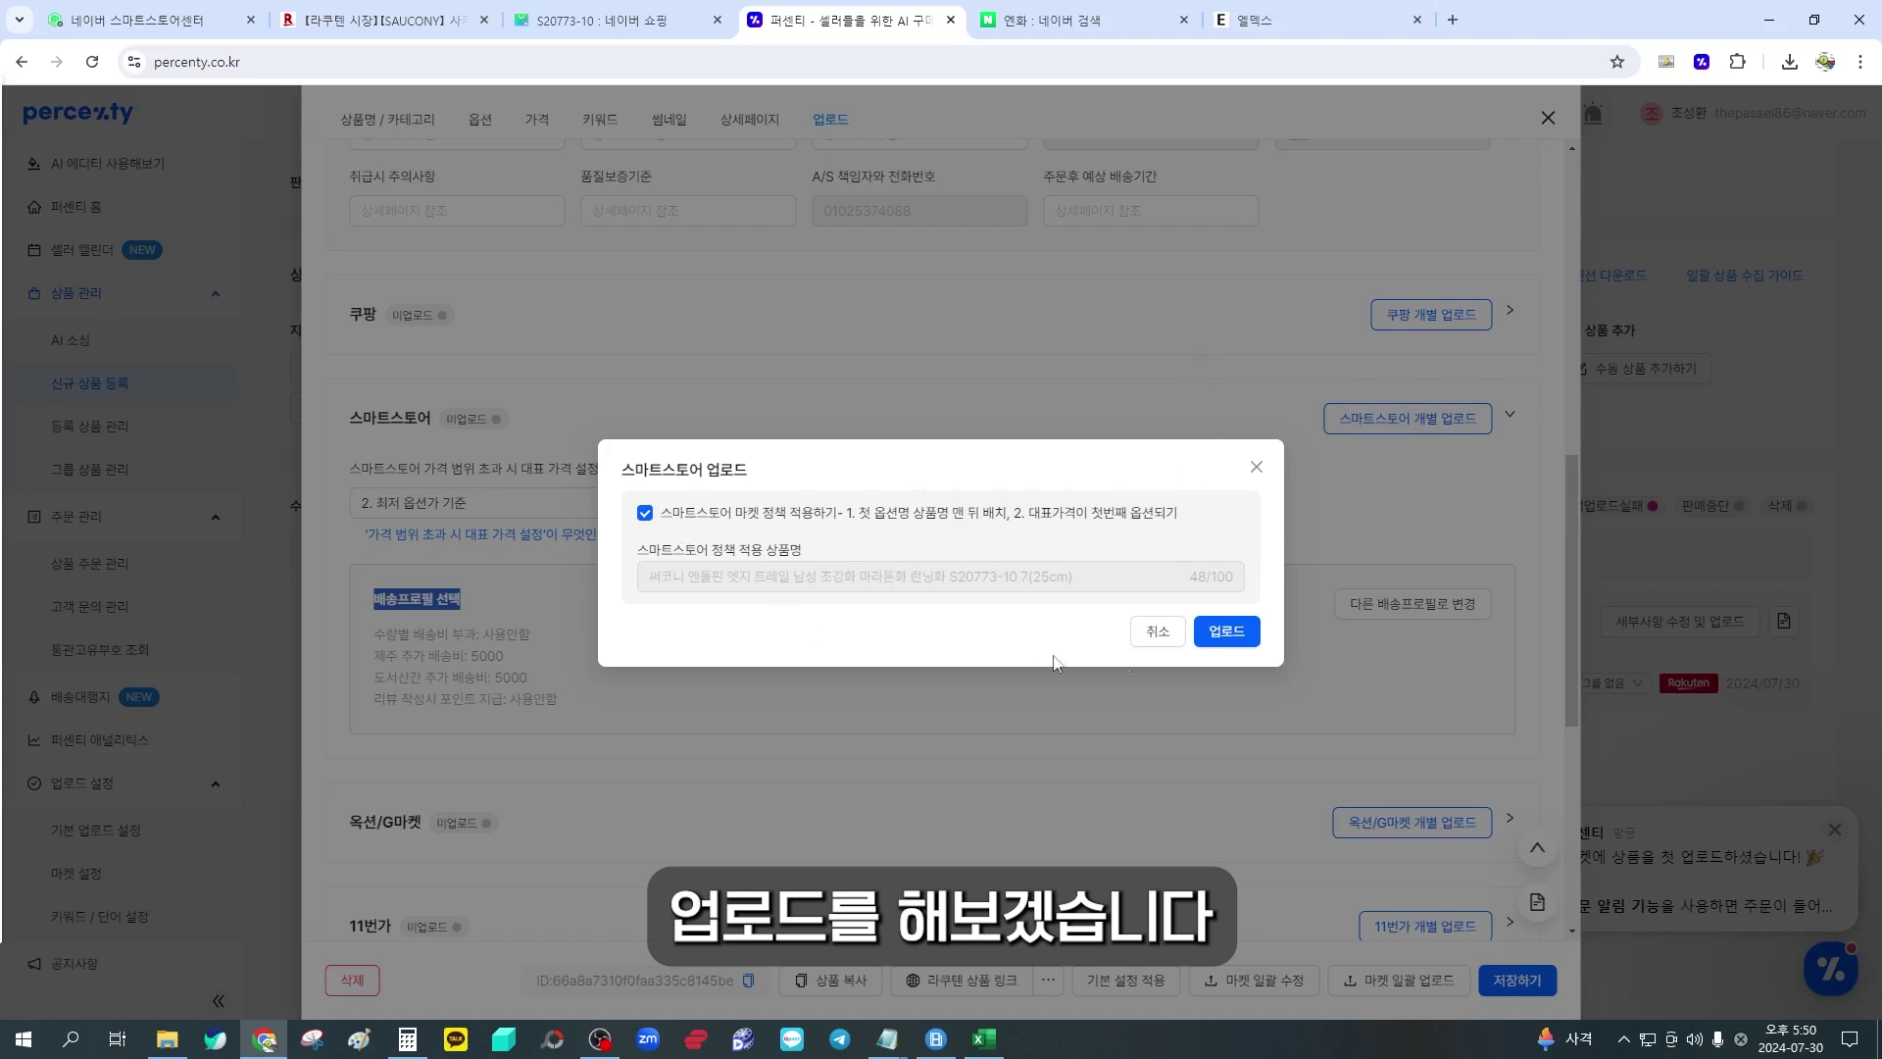
click(1224, 633)
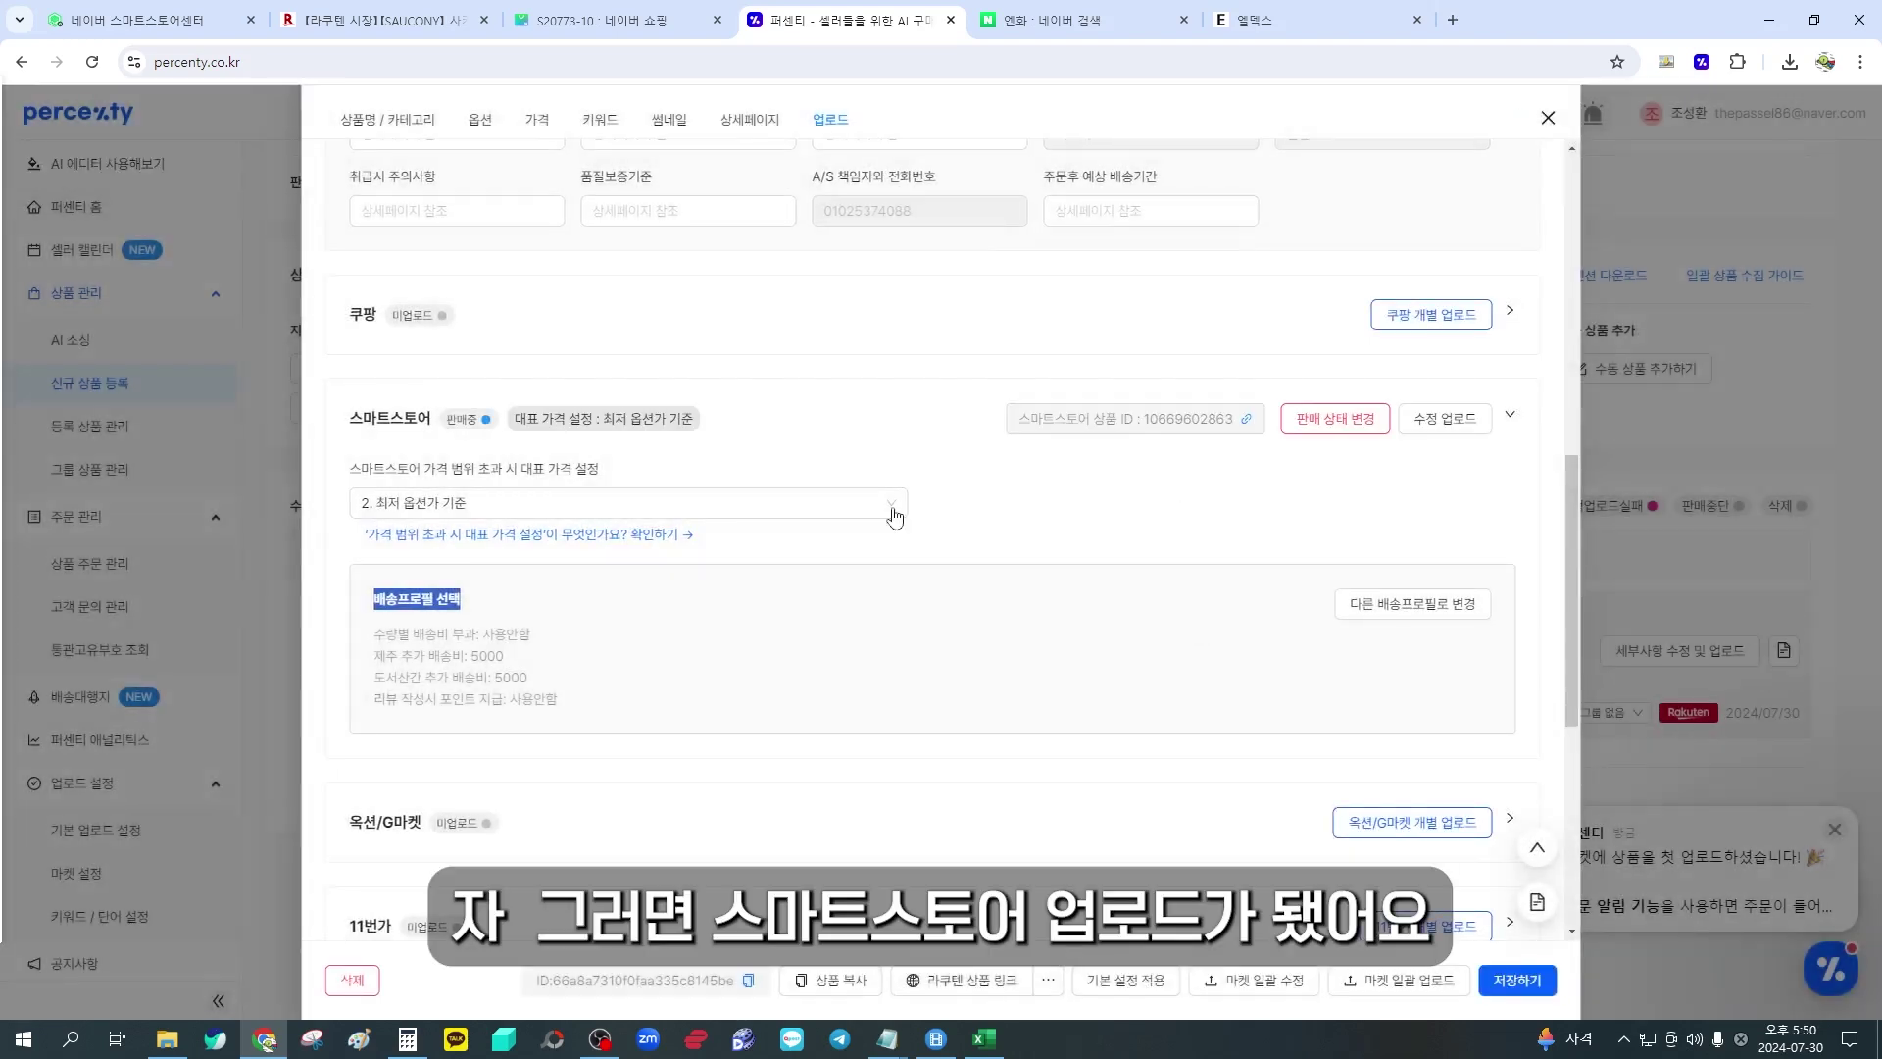
Switch to 스마트스토어센터, reload the 상품 조회/수정 product list and open the uploaded Saucony shoe's store page
click(143, 10)
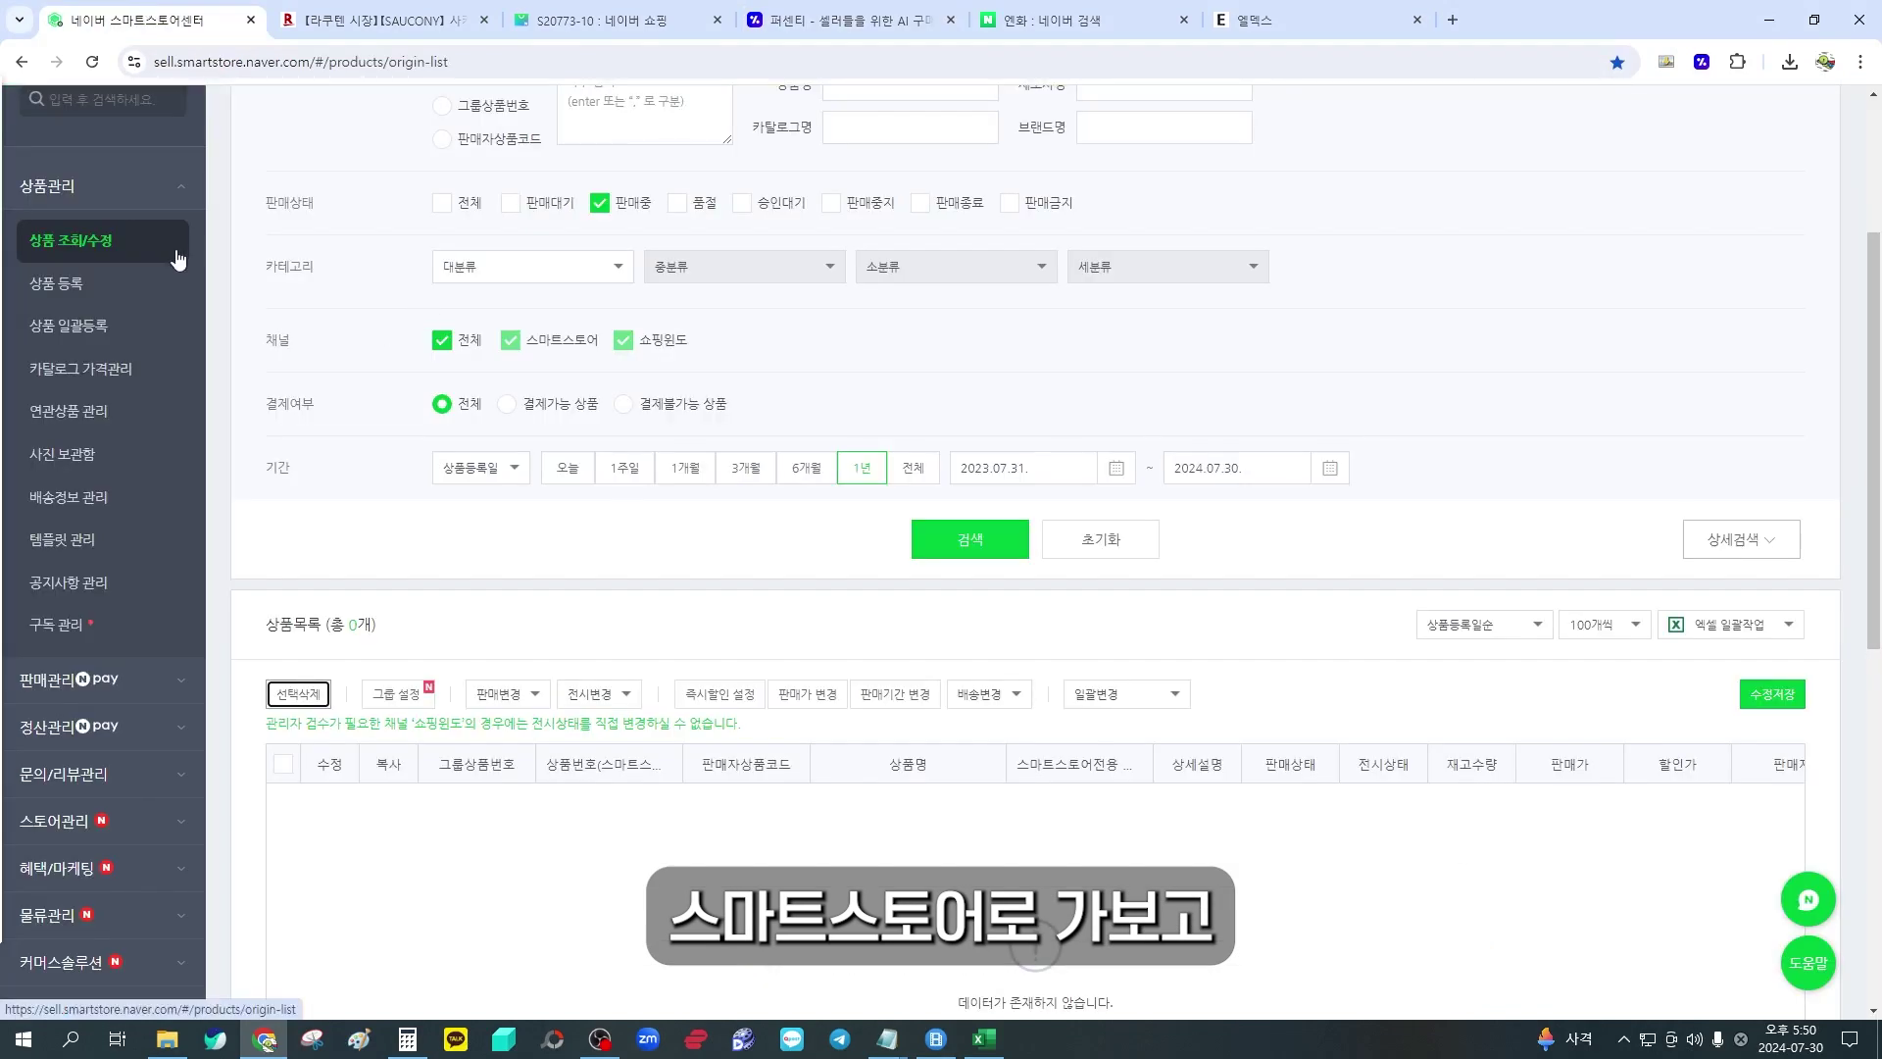
scroll(157, 538, up, 3)
click(157, 539)
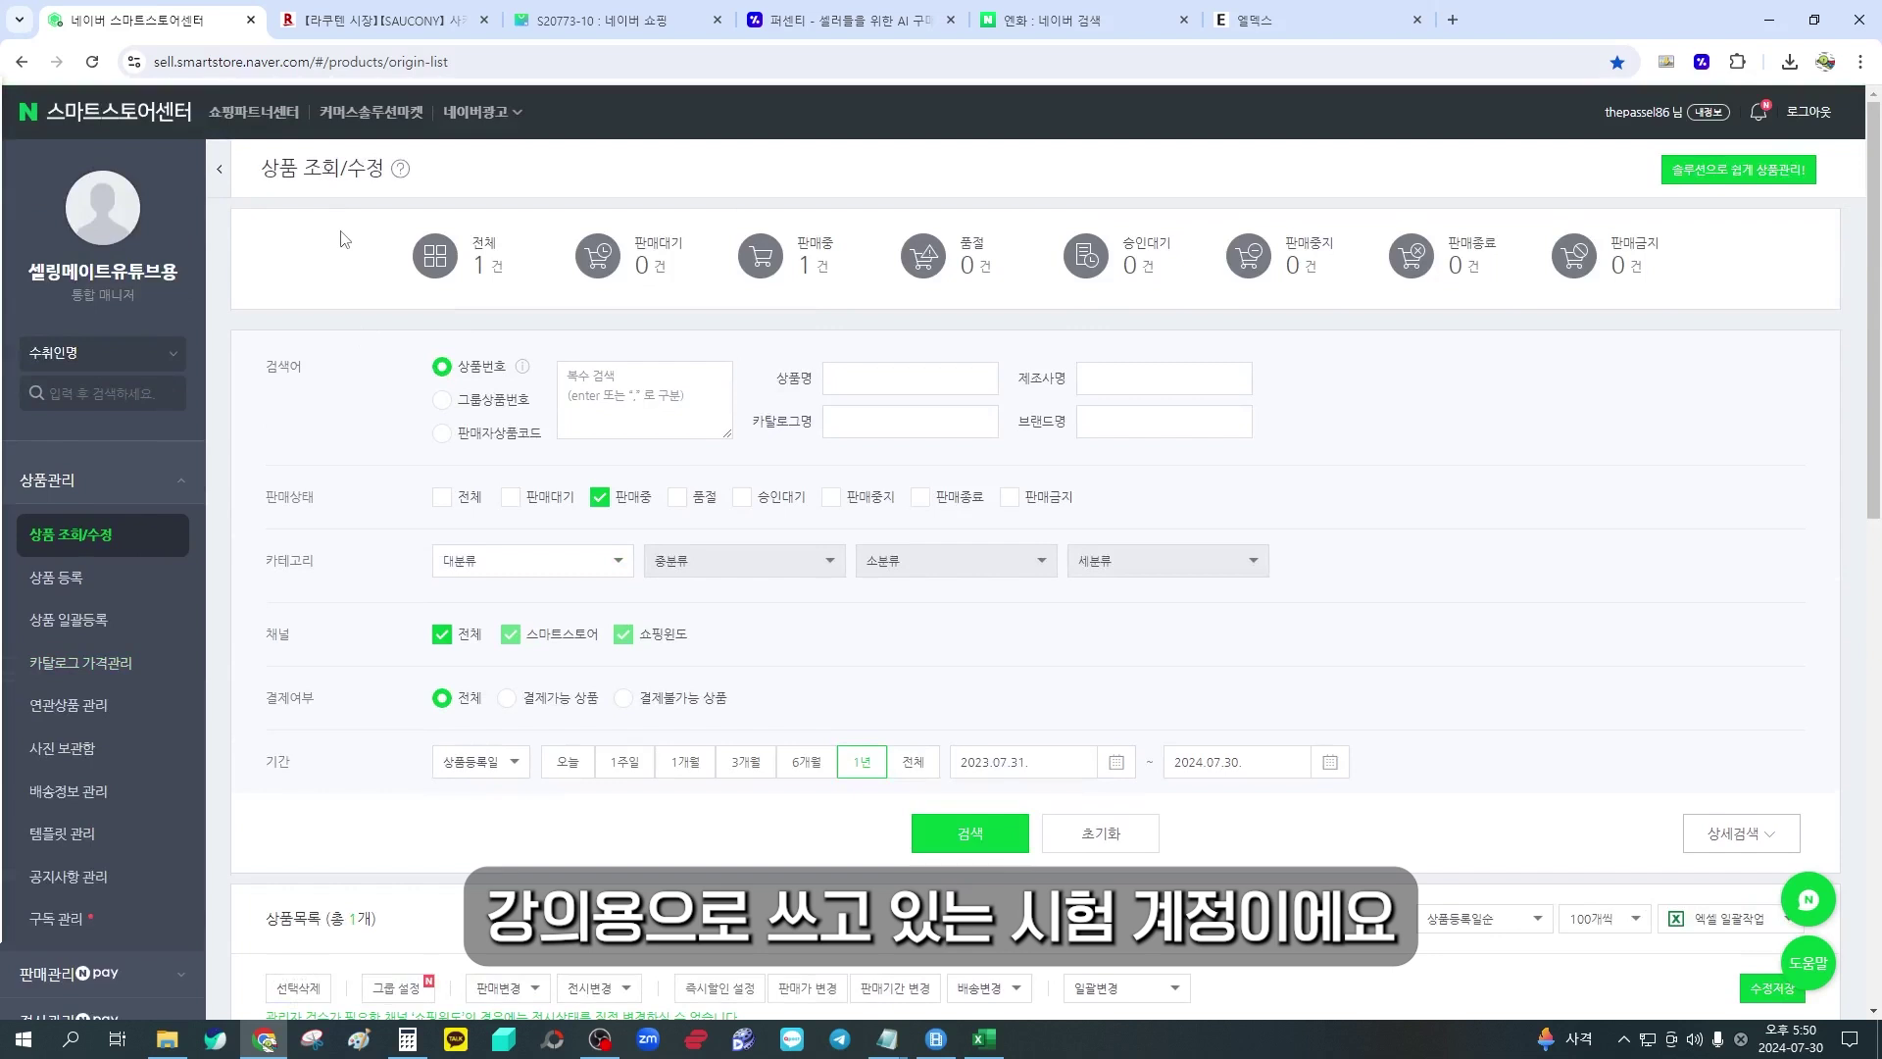
scroll(341, 239, down, 4)
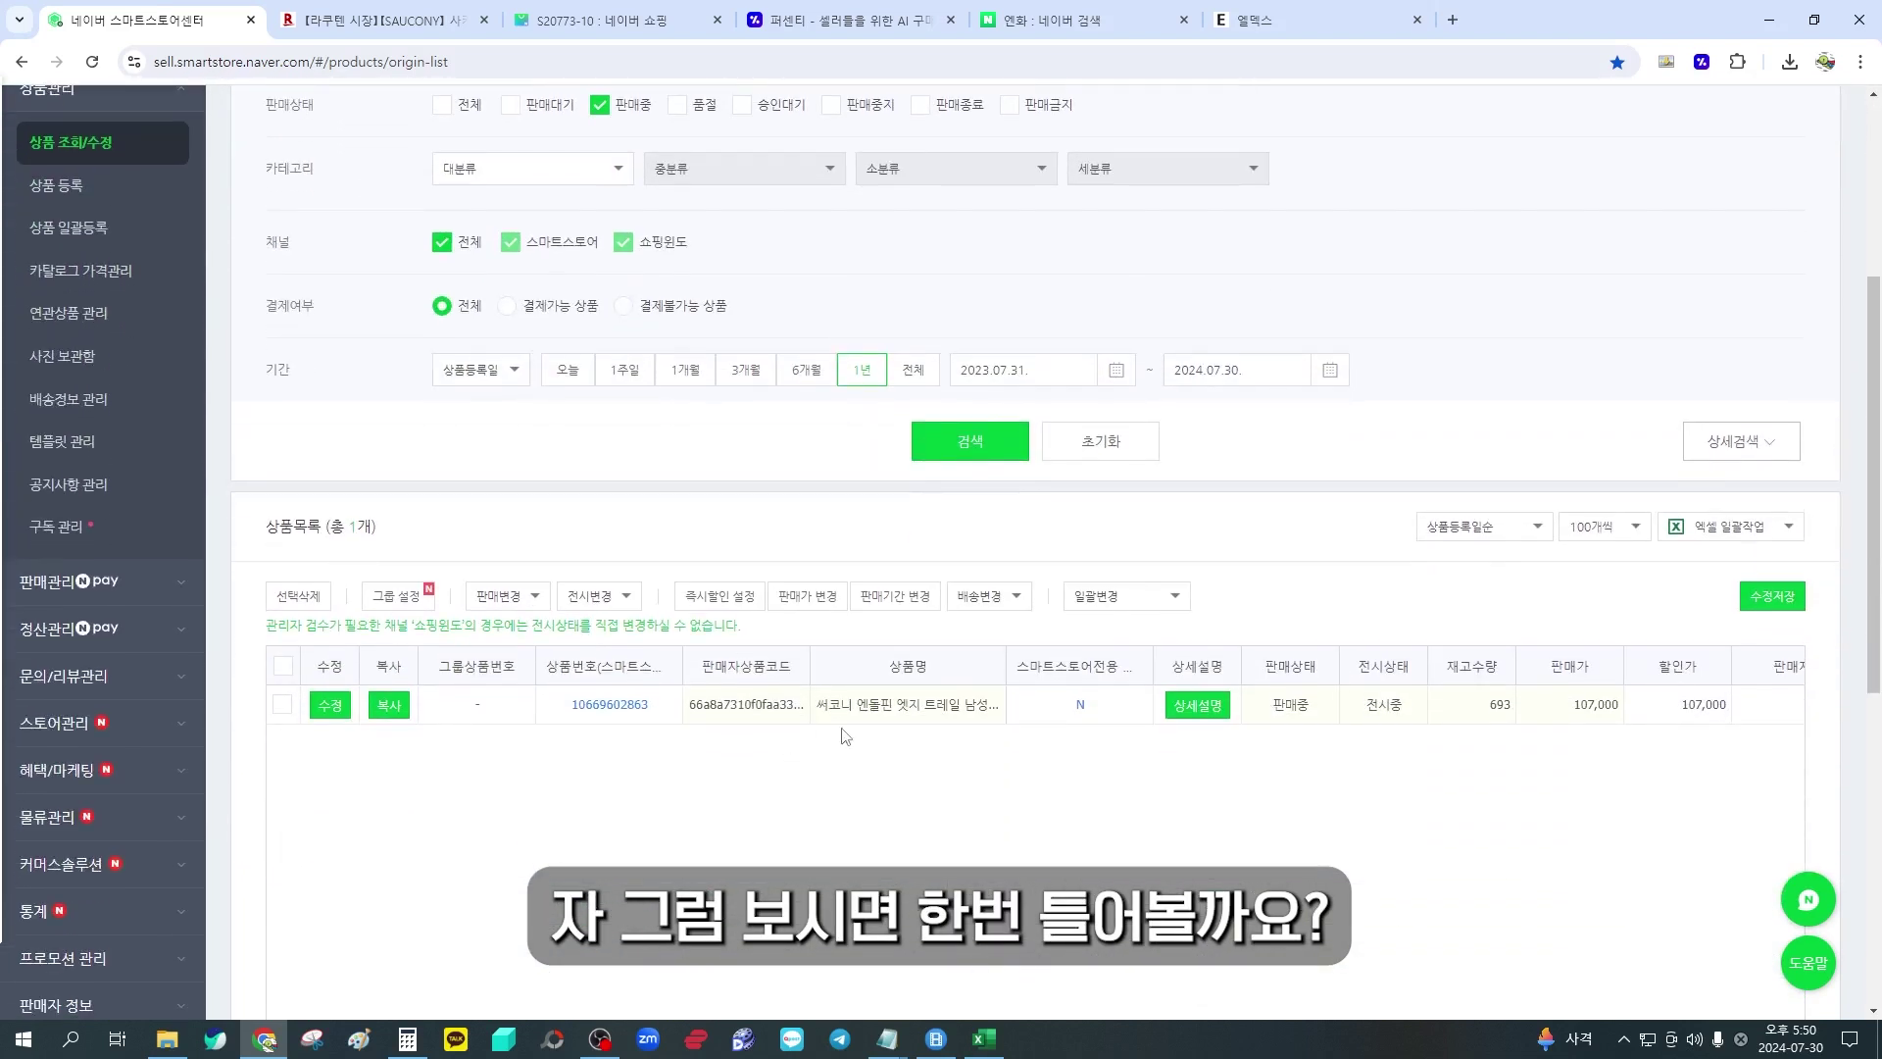
click(845, 717)
click(609, 704)
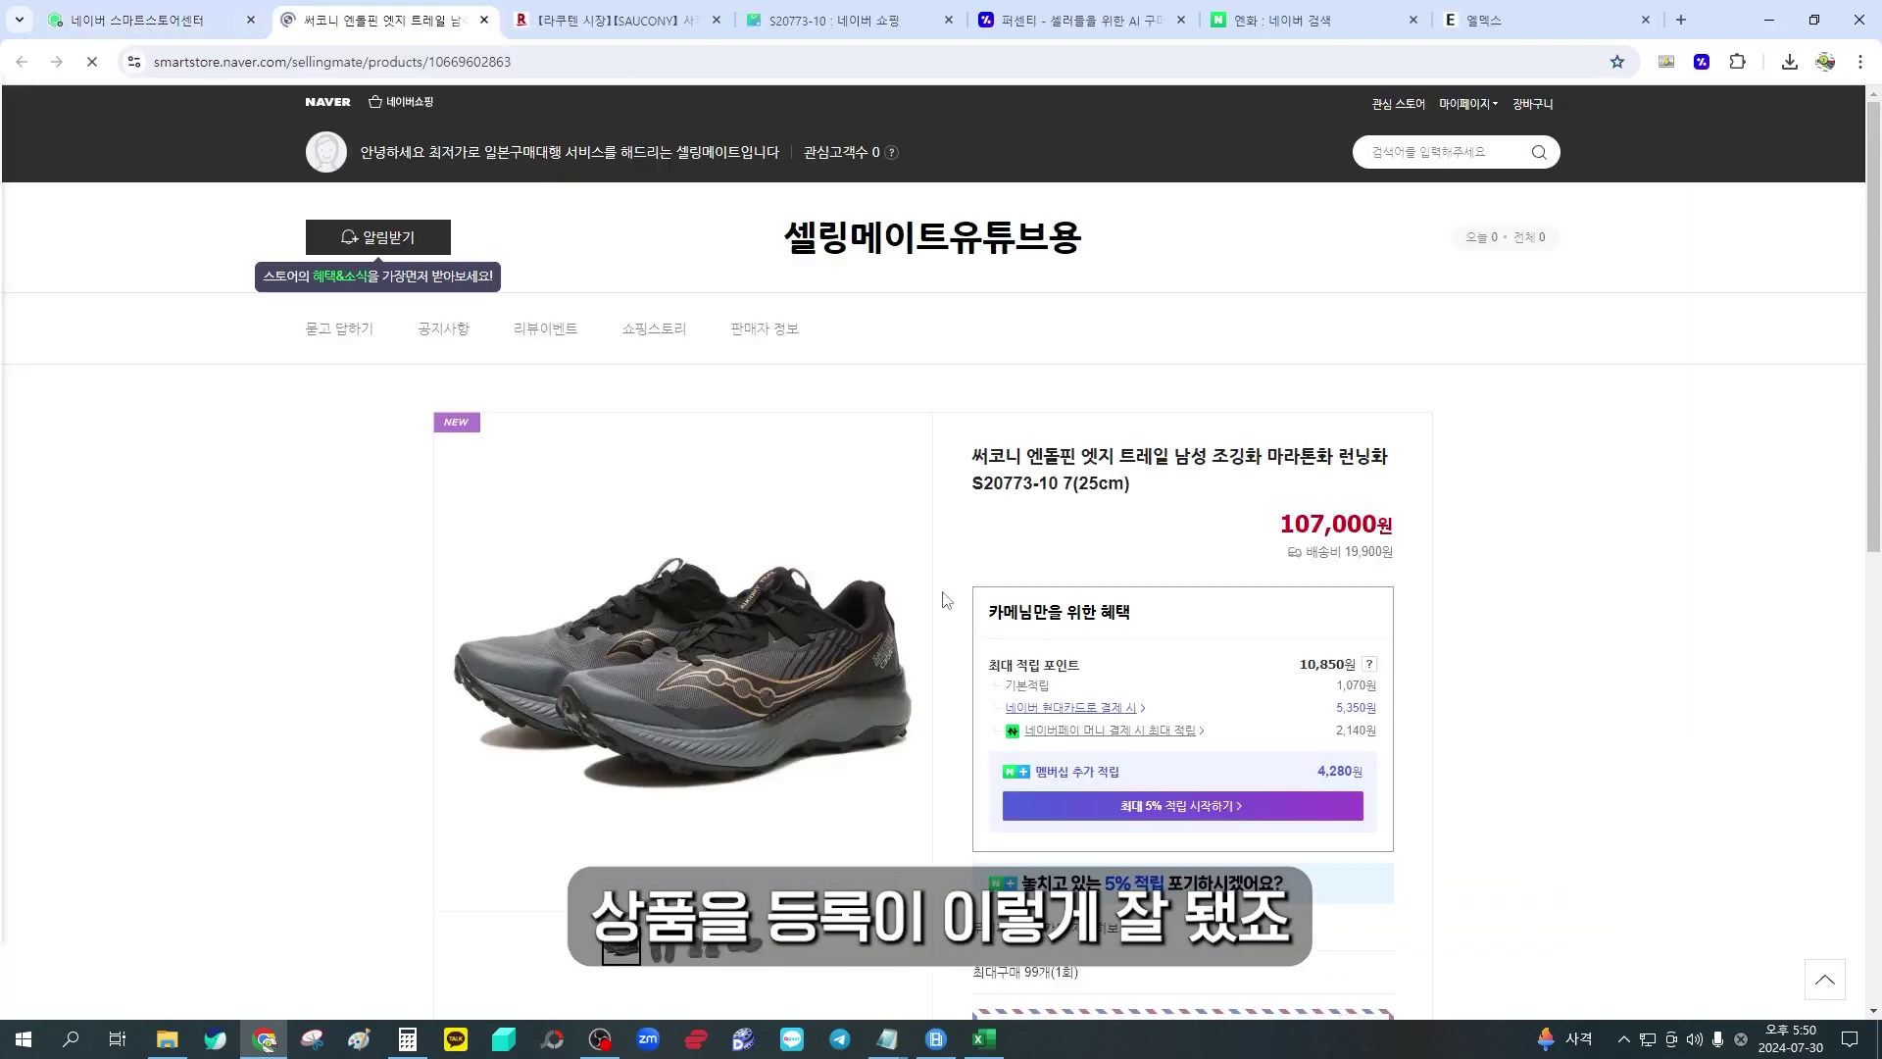
Check the product title, 사이즈 options and price on the shoe's store page
scroll(963, 450, down, 5)
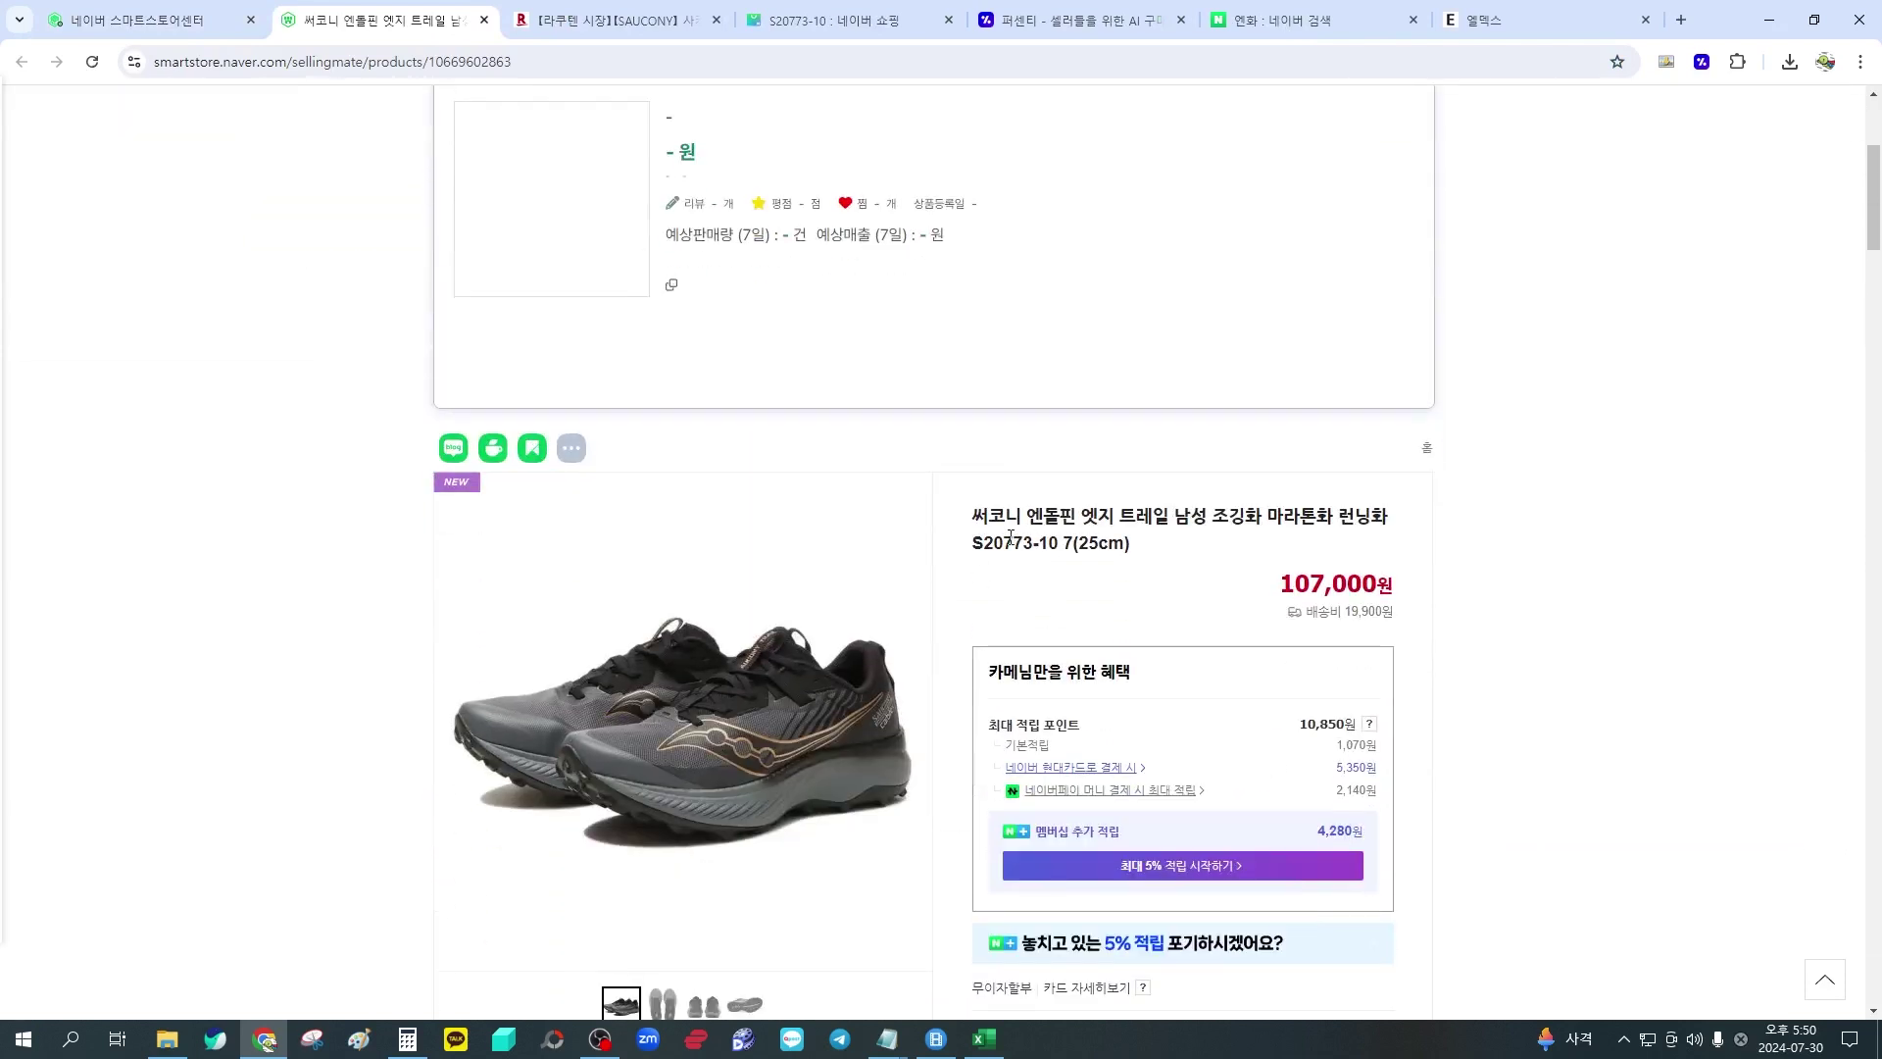
scroll(940, 521, down, 4)
click(985, 650)
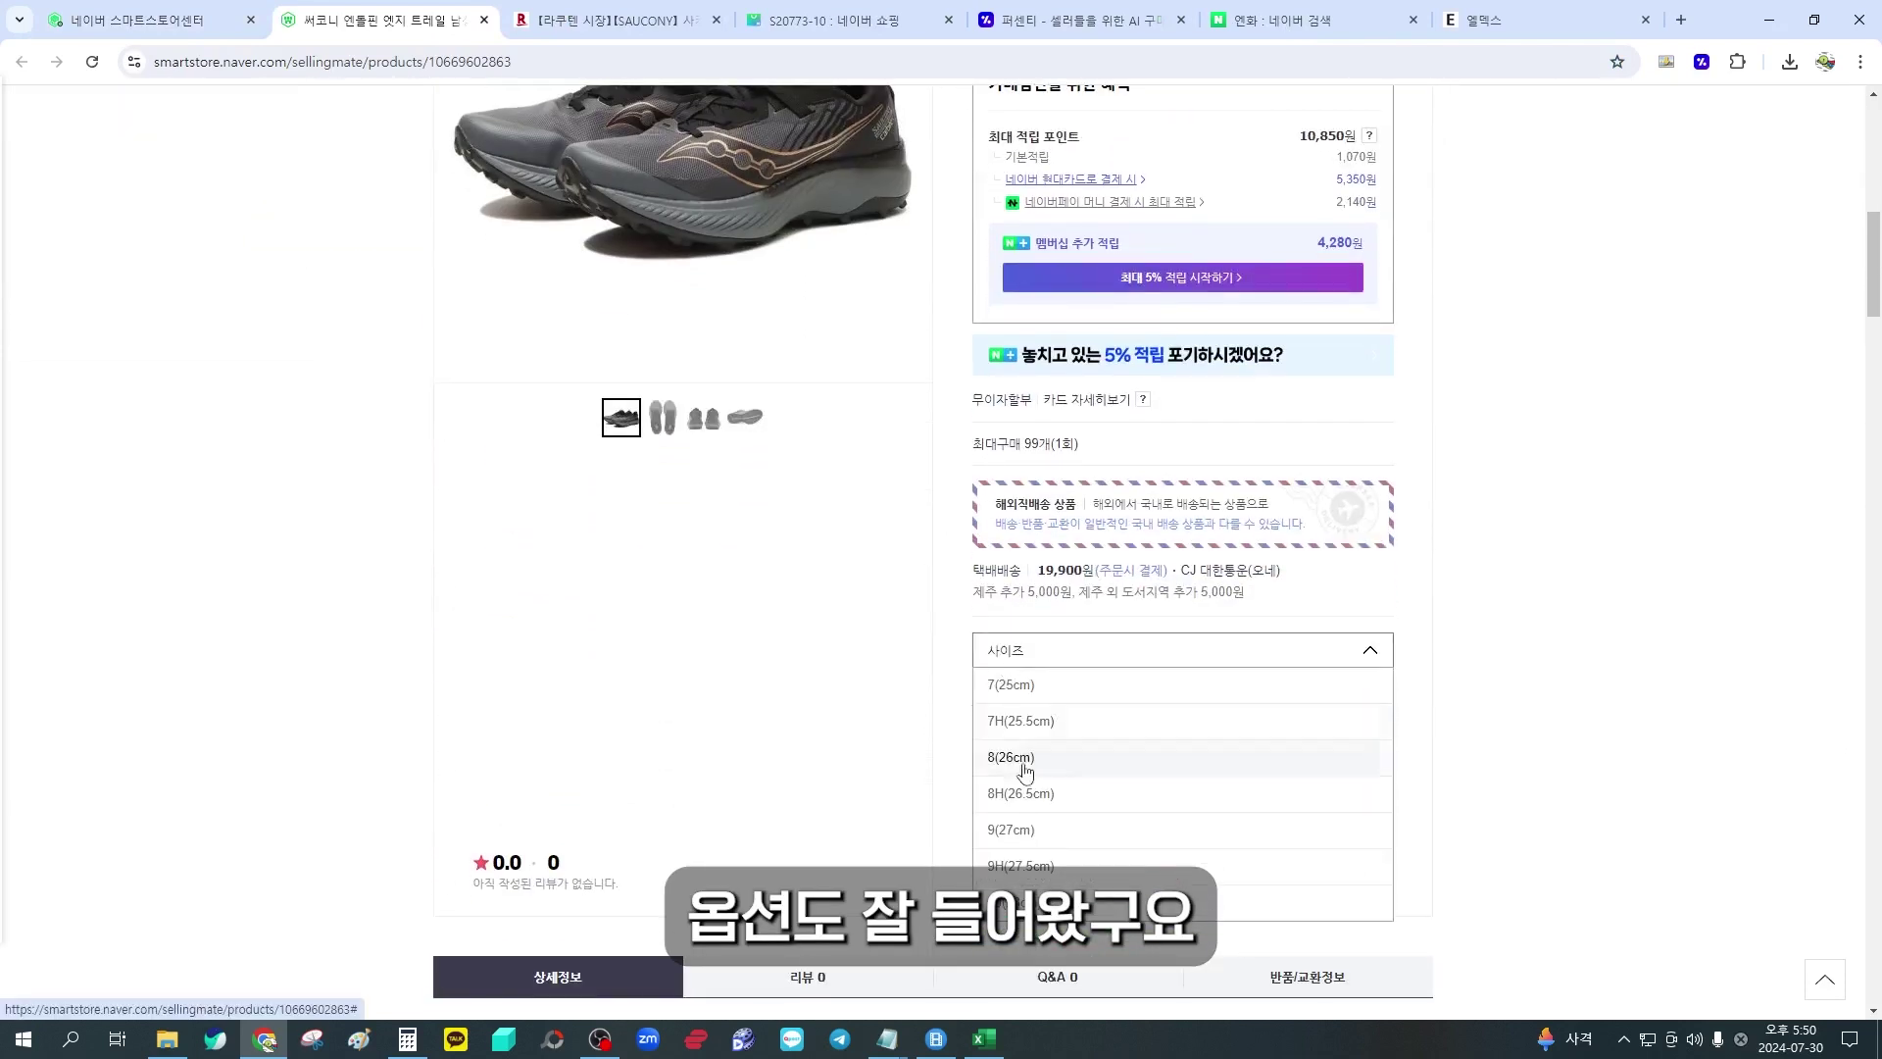
scroll(944, 628, up, 3)
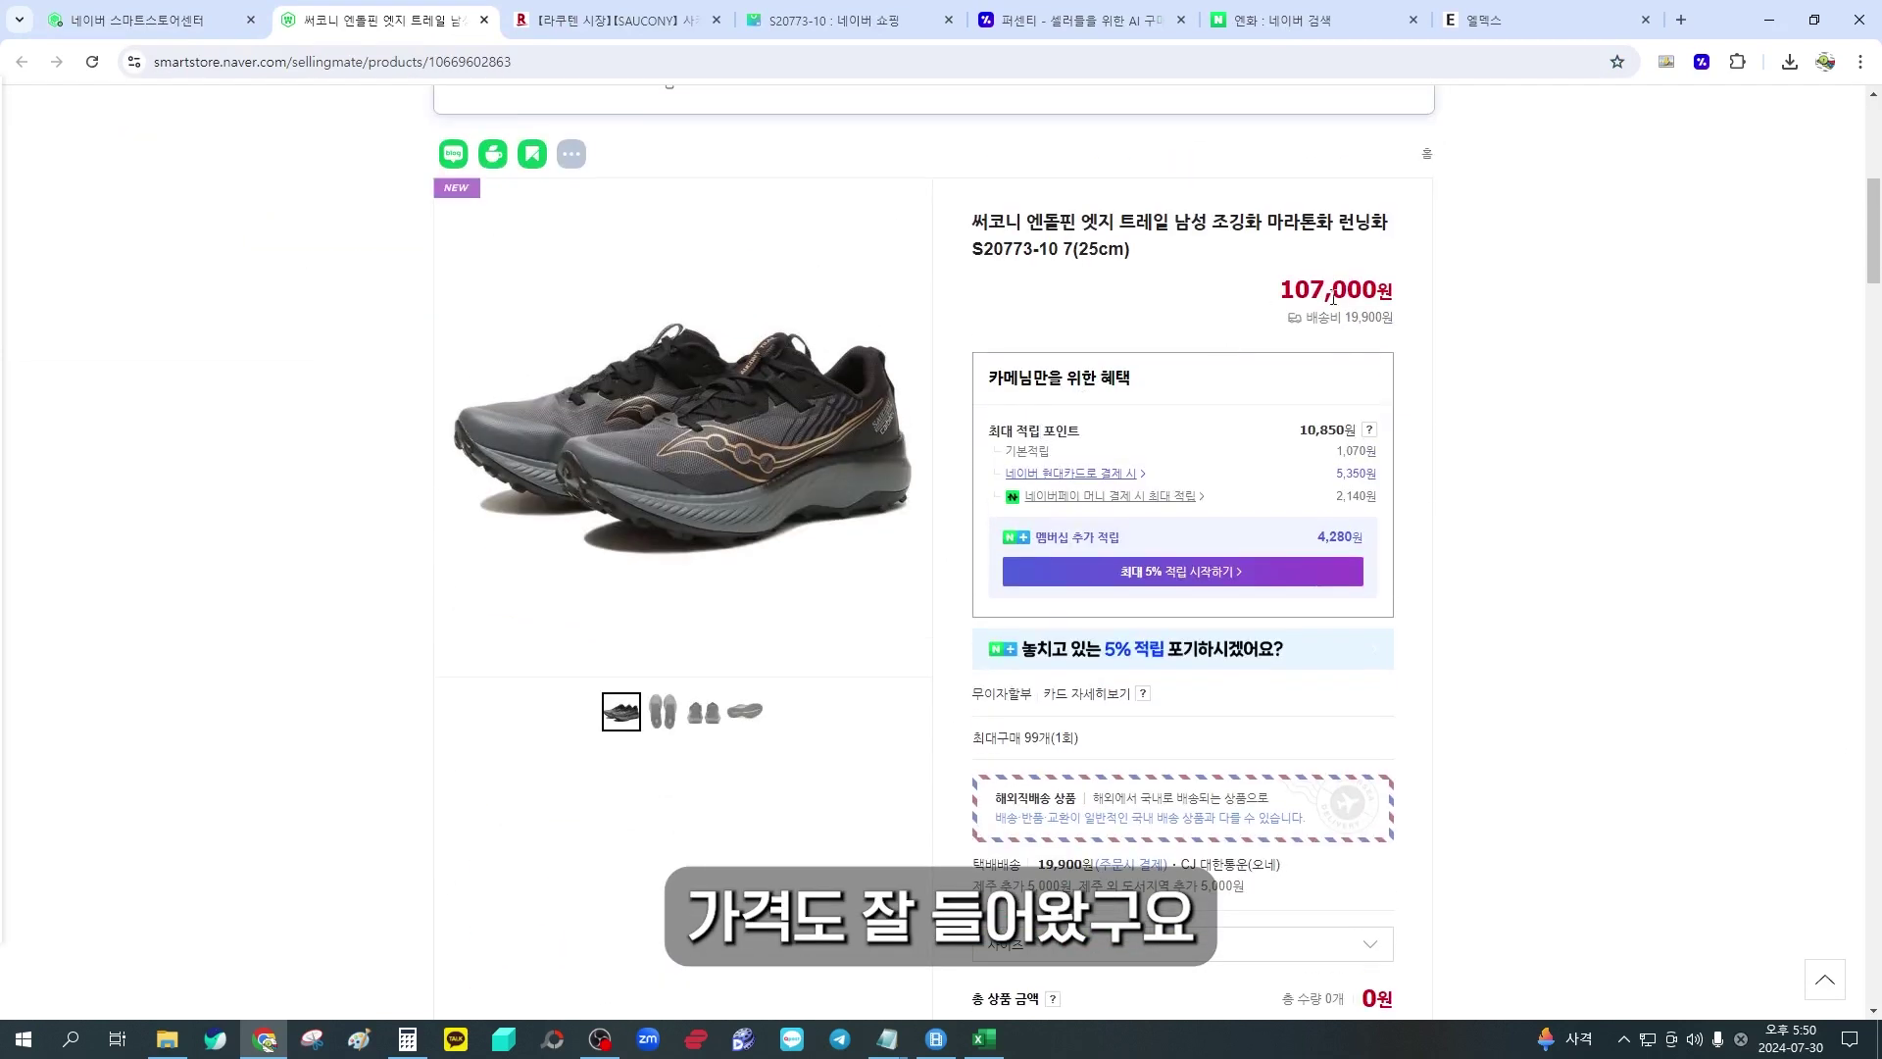
Expand the full product details (상세정보) and examine the overseas shipping notice, customer service block, shoe images and description
scroll(852, 517, down, 15)
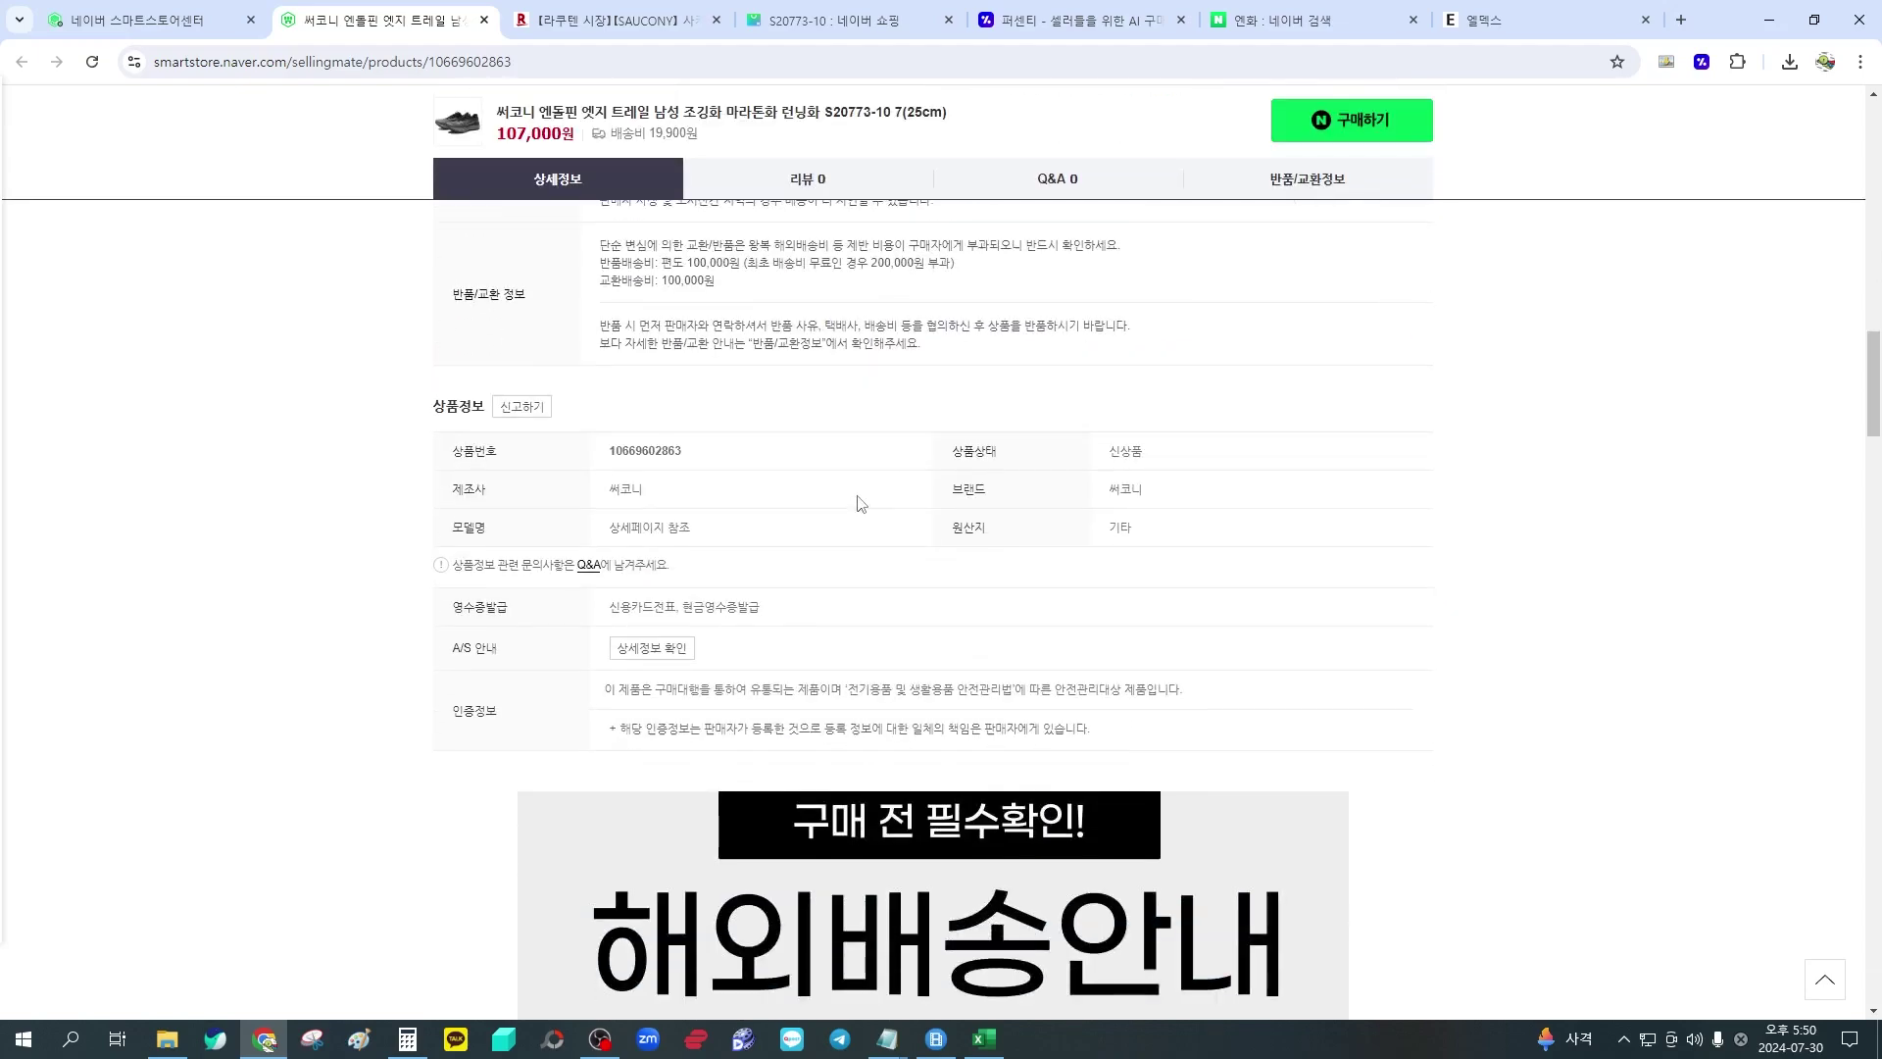
scroll(852, 517, down, 14)
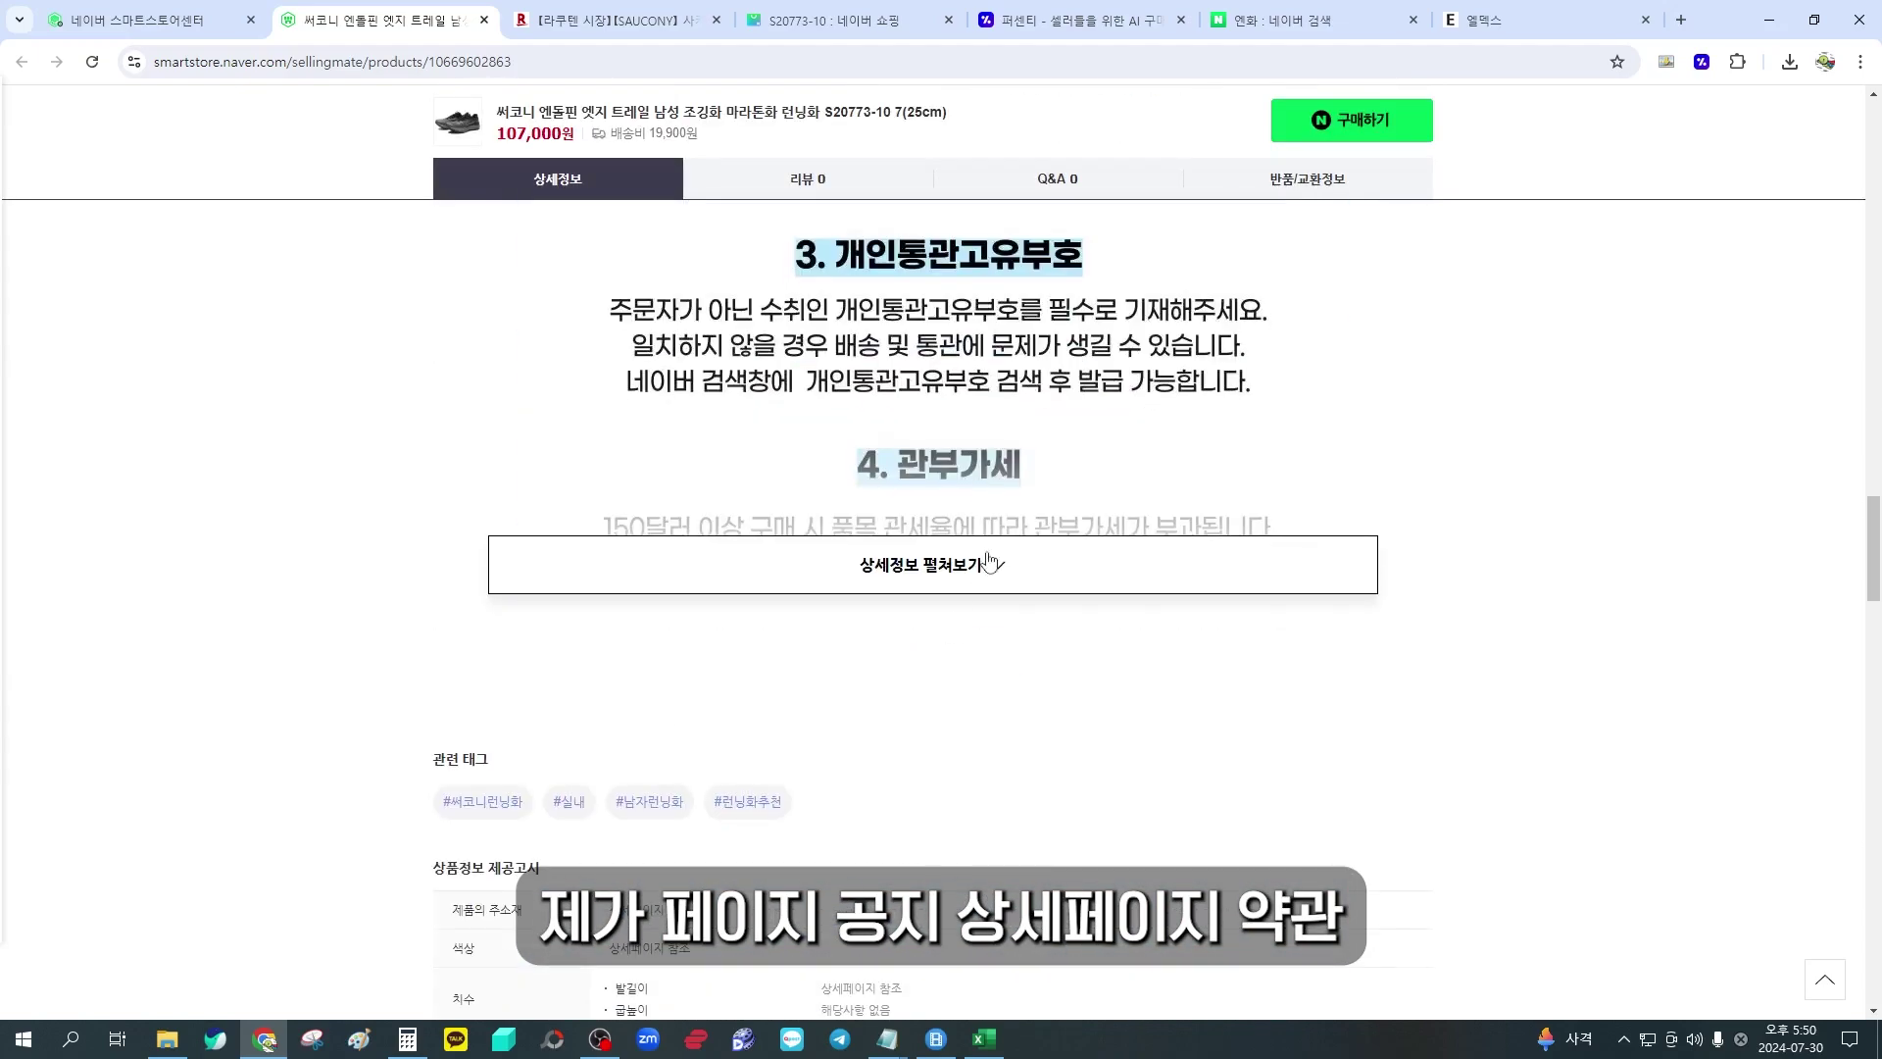
click(990, 564)
scroll(980, 569, up, 8)
scroll(921, 598, down, 15)
scroll(1122, 635, down, 3)
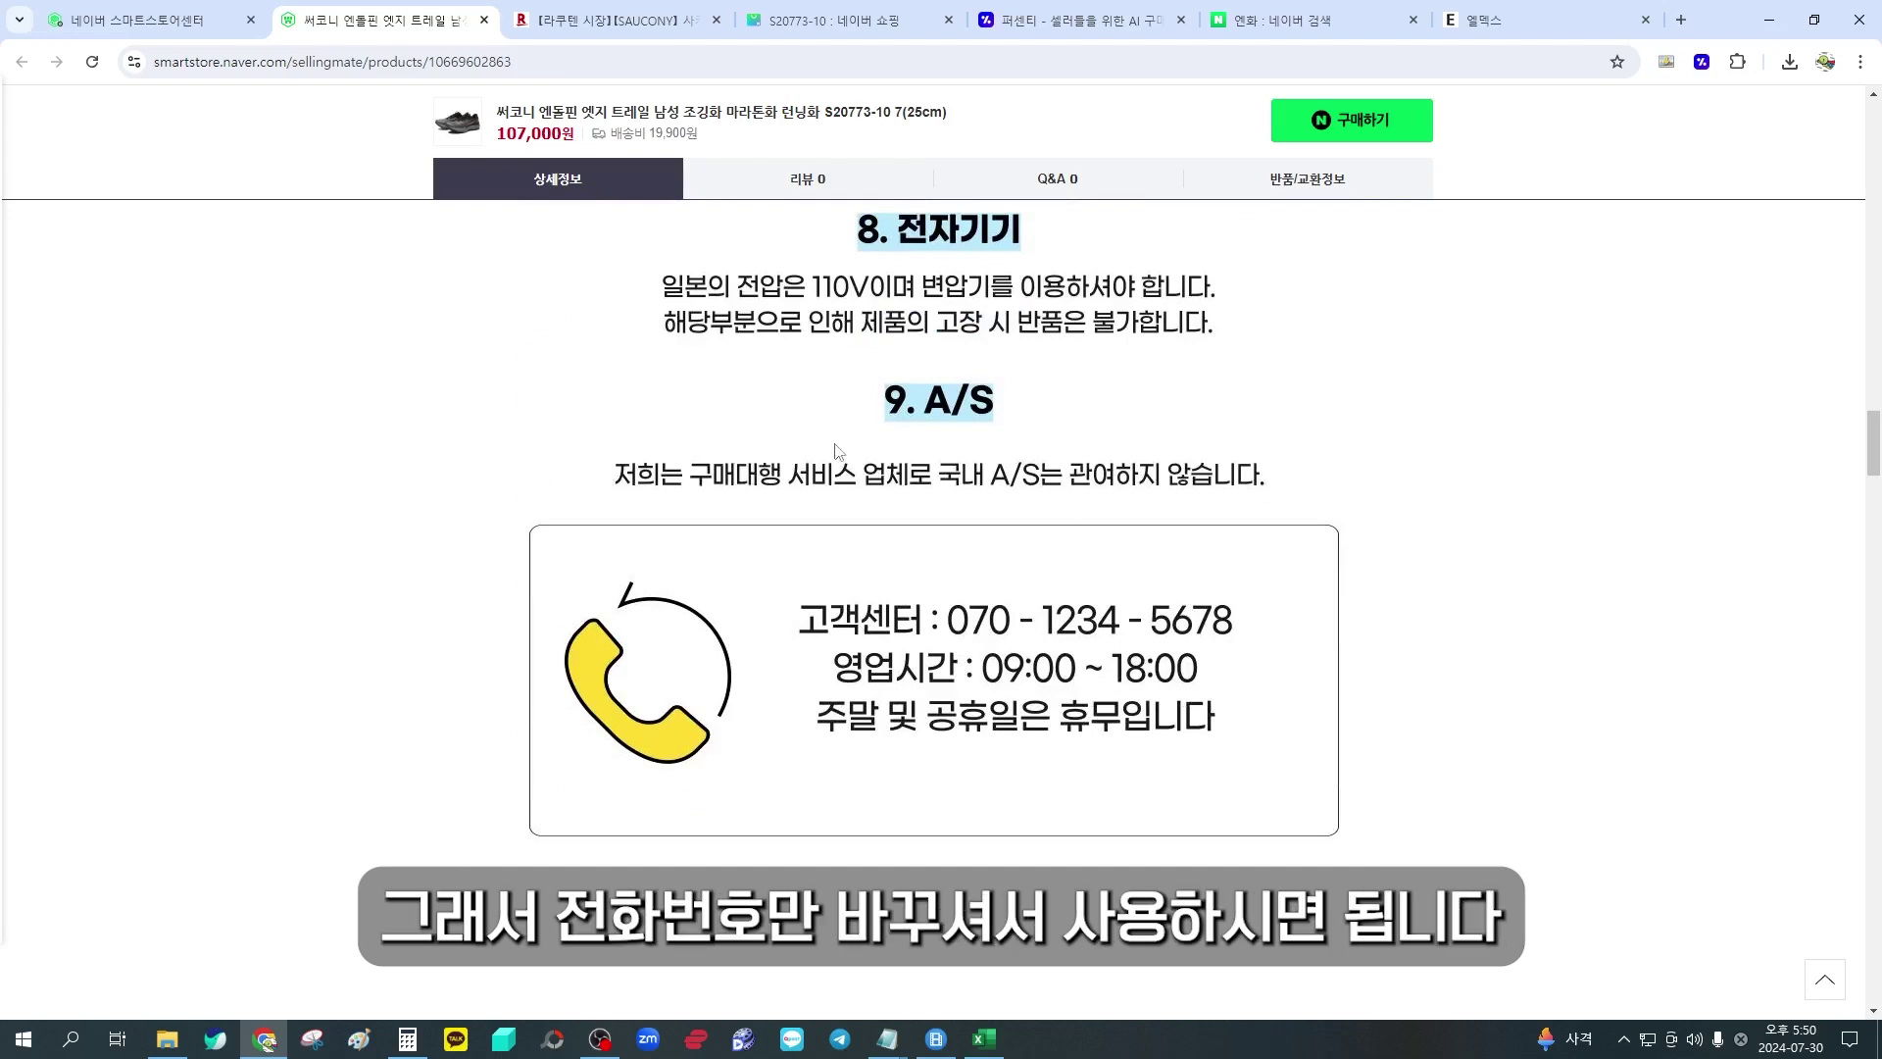
scroll(921, 502, down, 5)
scroll(921, 502, up, 1)
scroll(937, 471, up, 2)
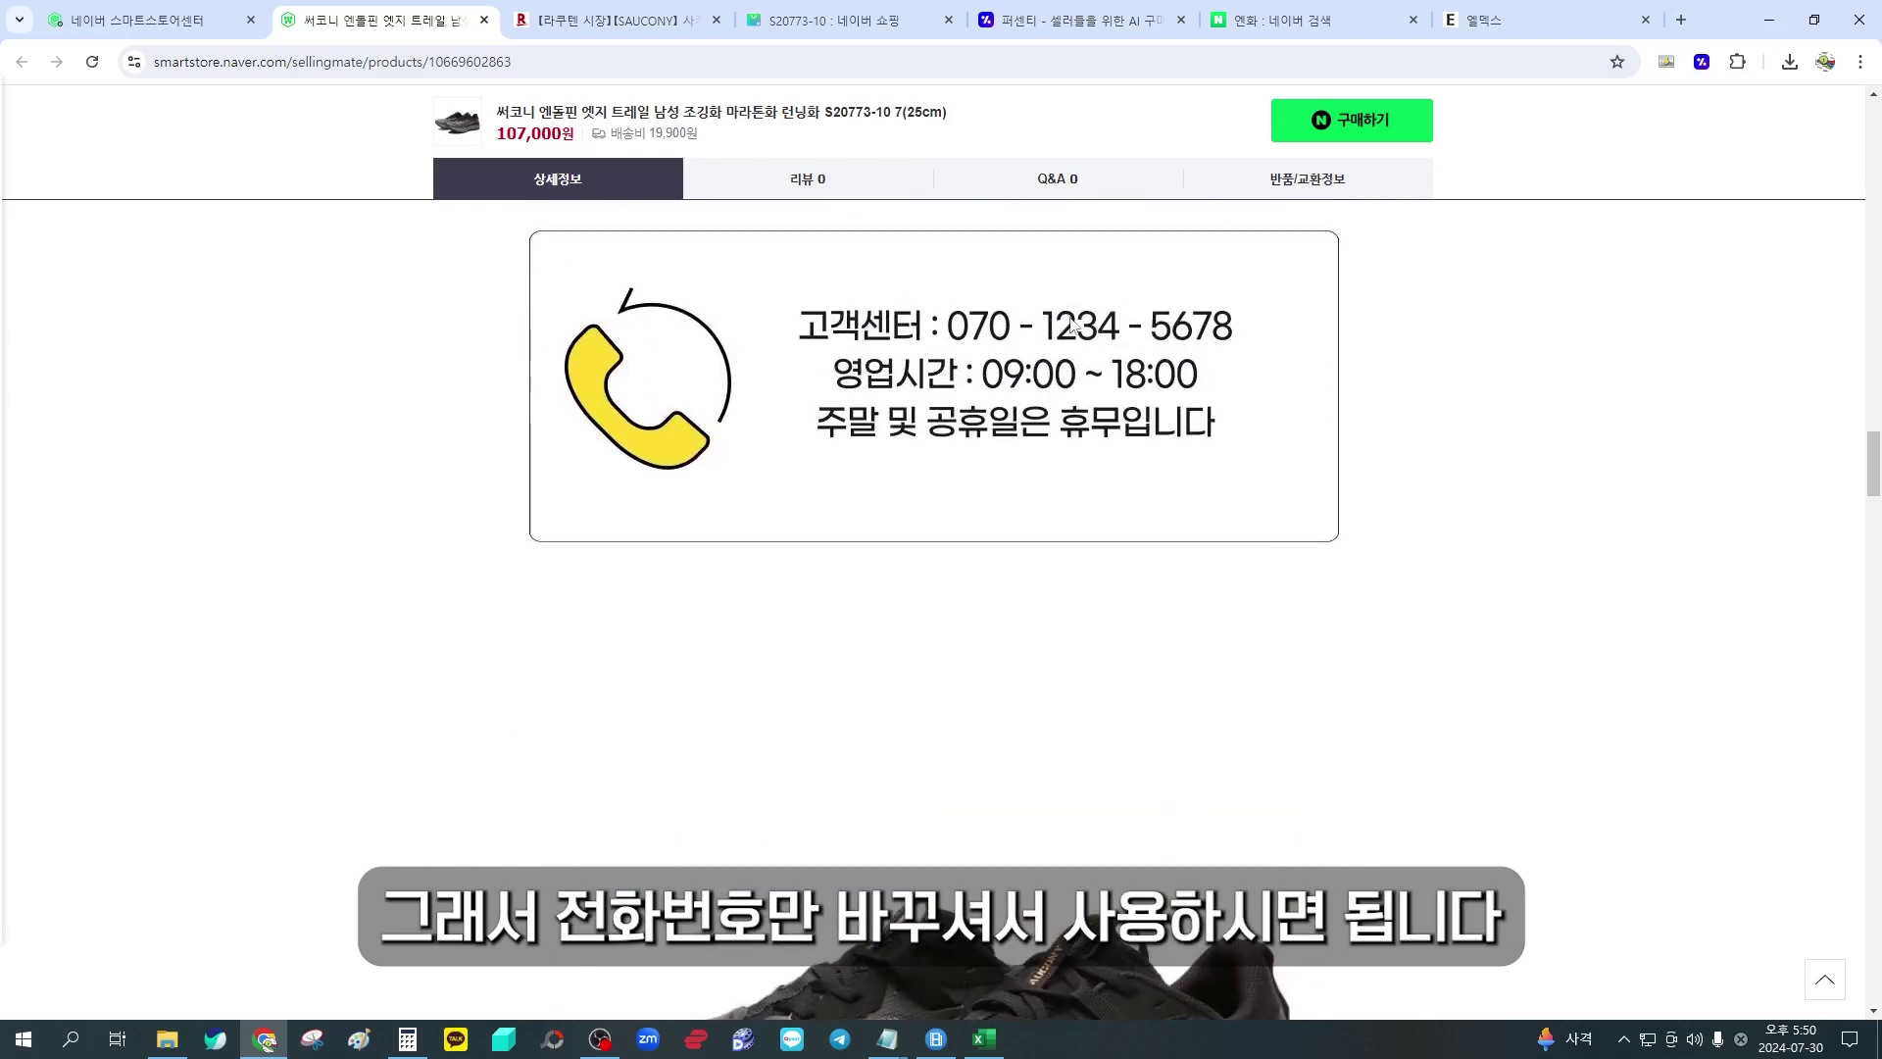
scroll(1114, 345, down, 10)
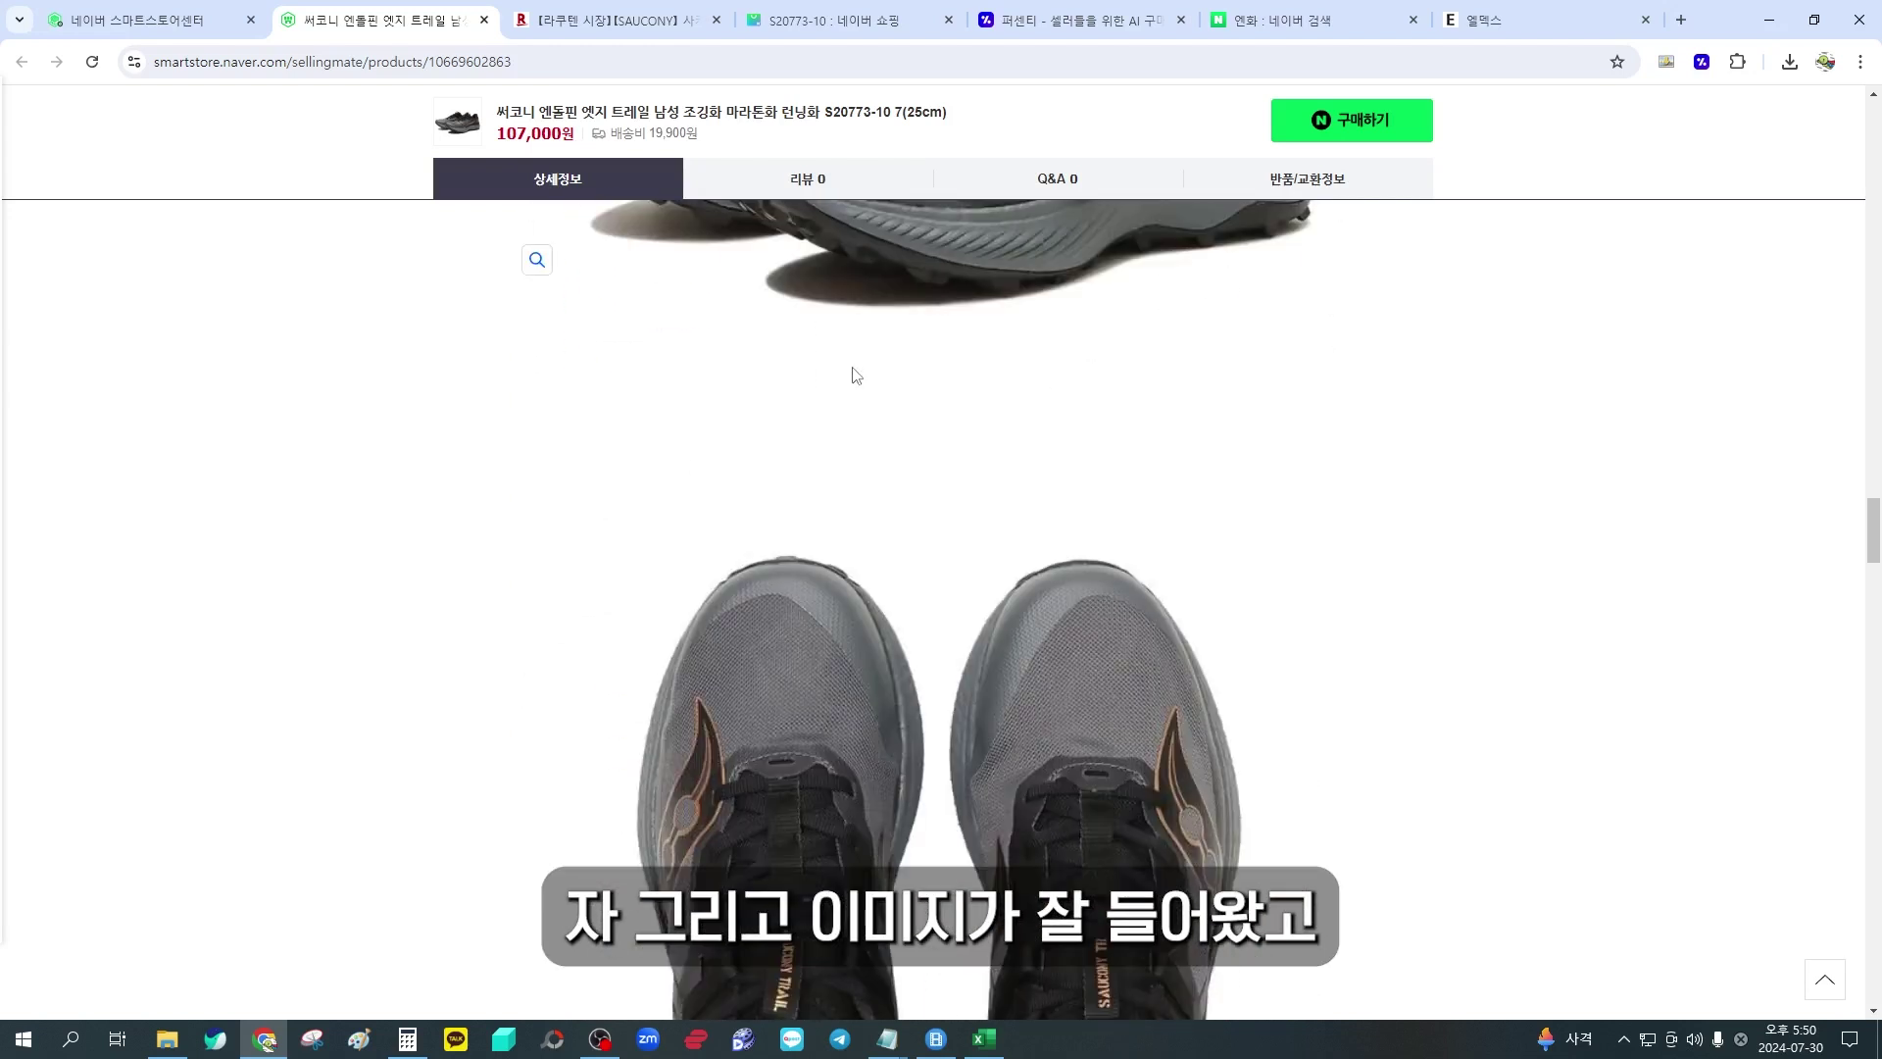
scroll(993, 508, down, 15)
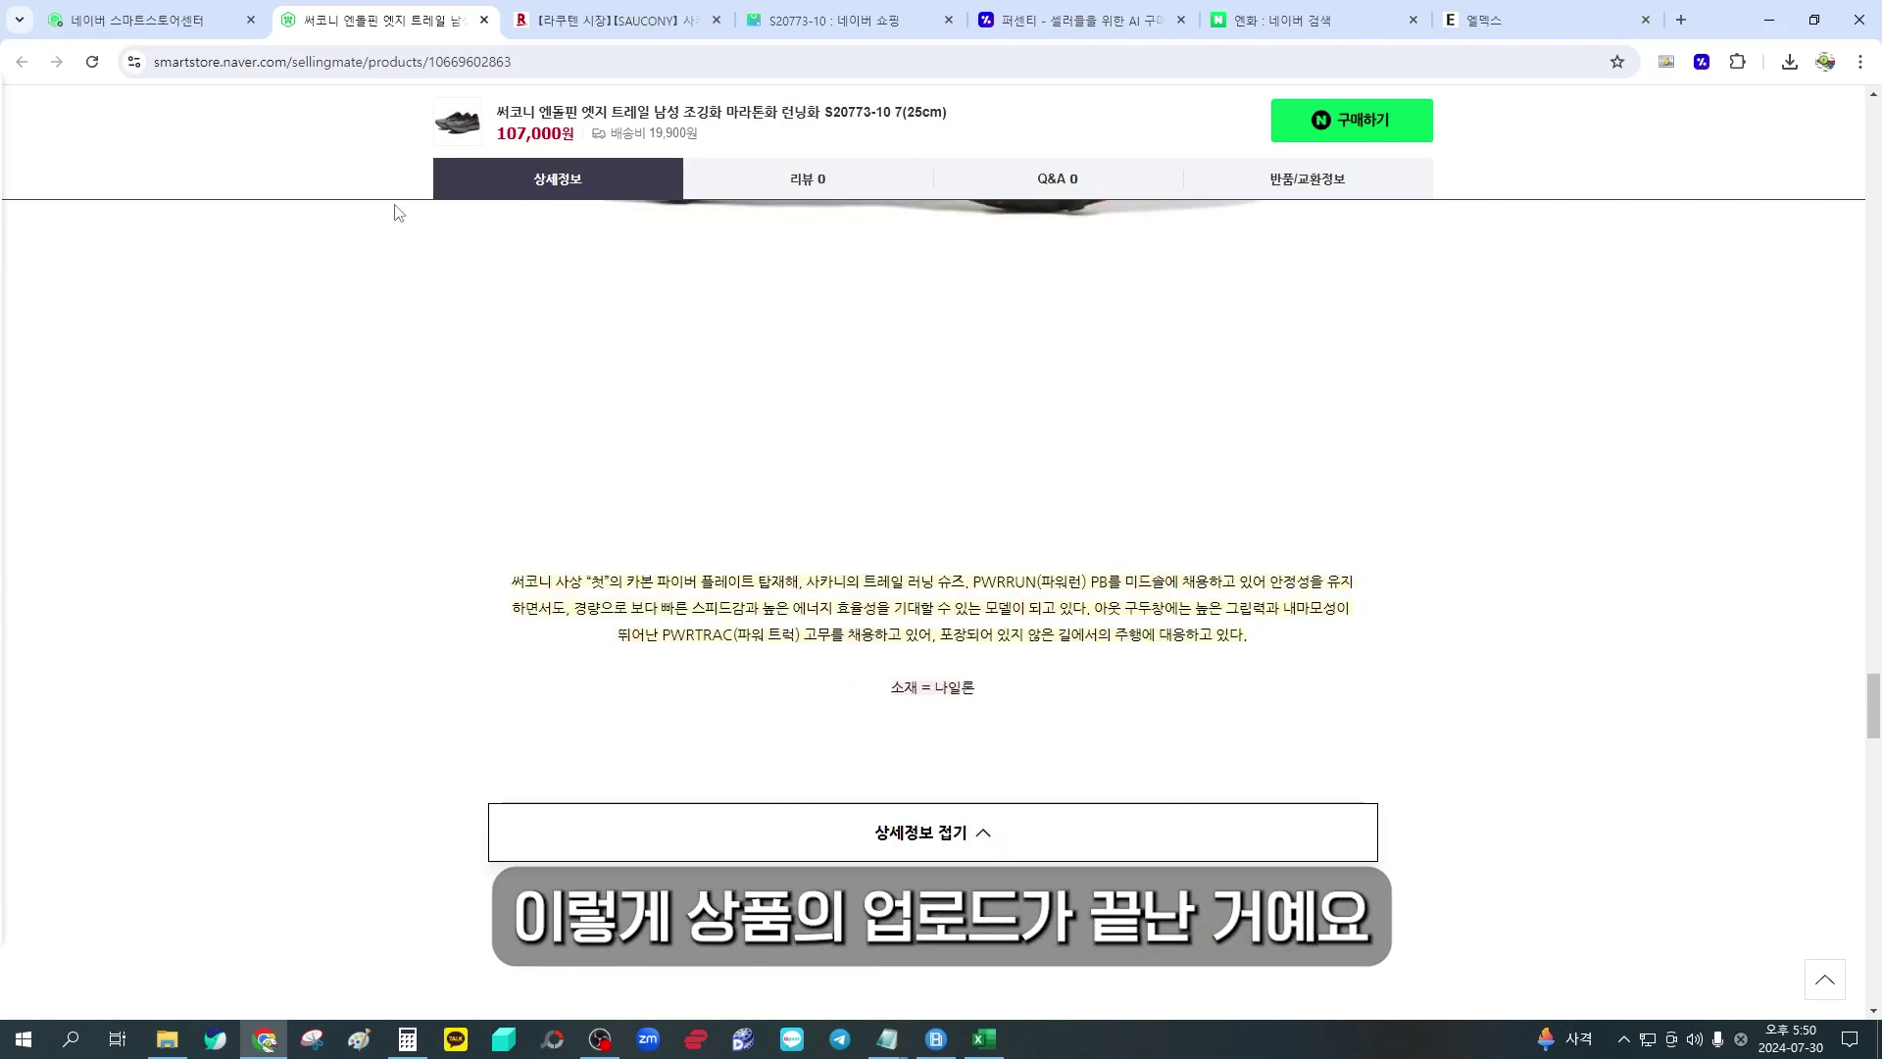
Return to Percenty's upload settings and look over the sections for the remaining markets
click(1044, 24)
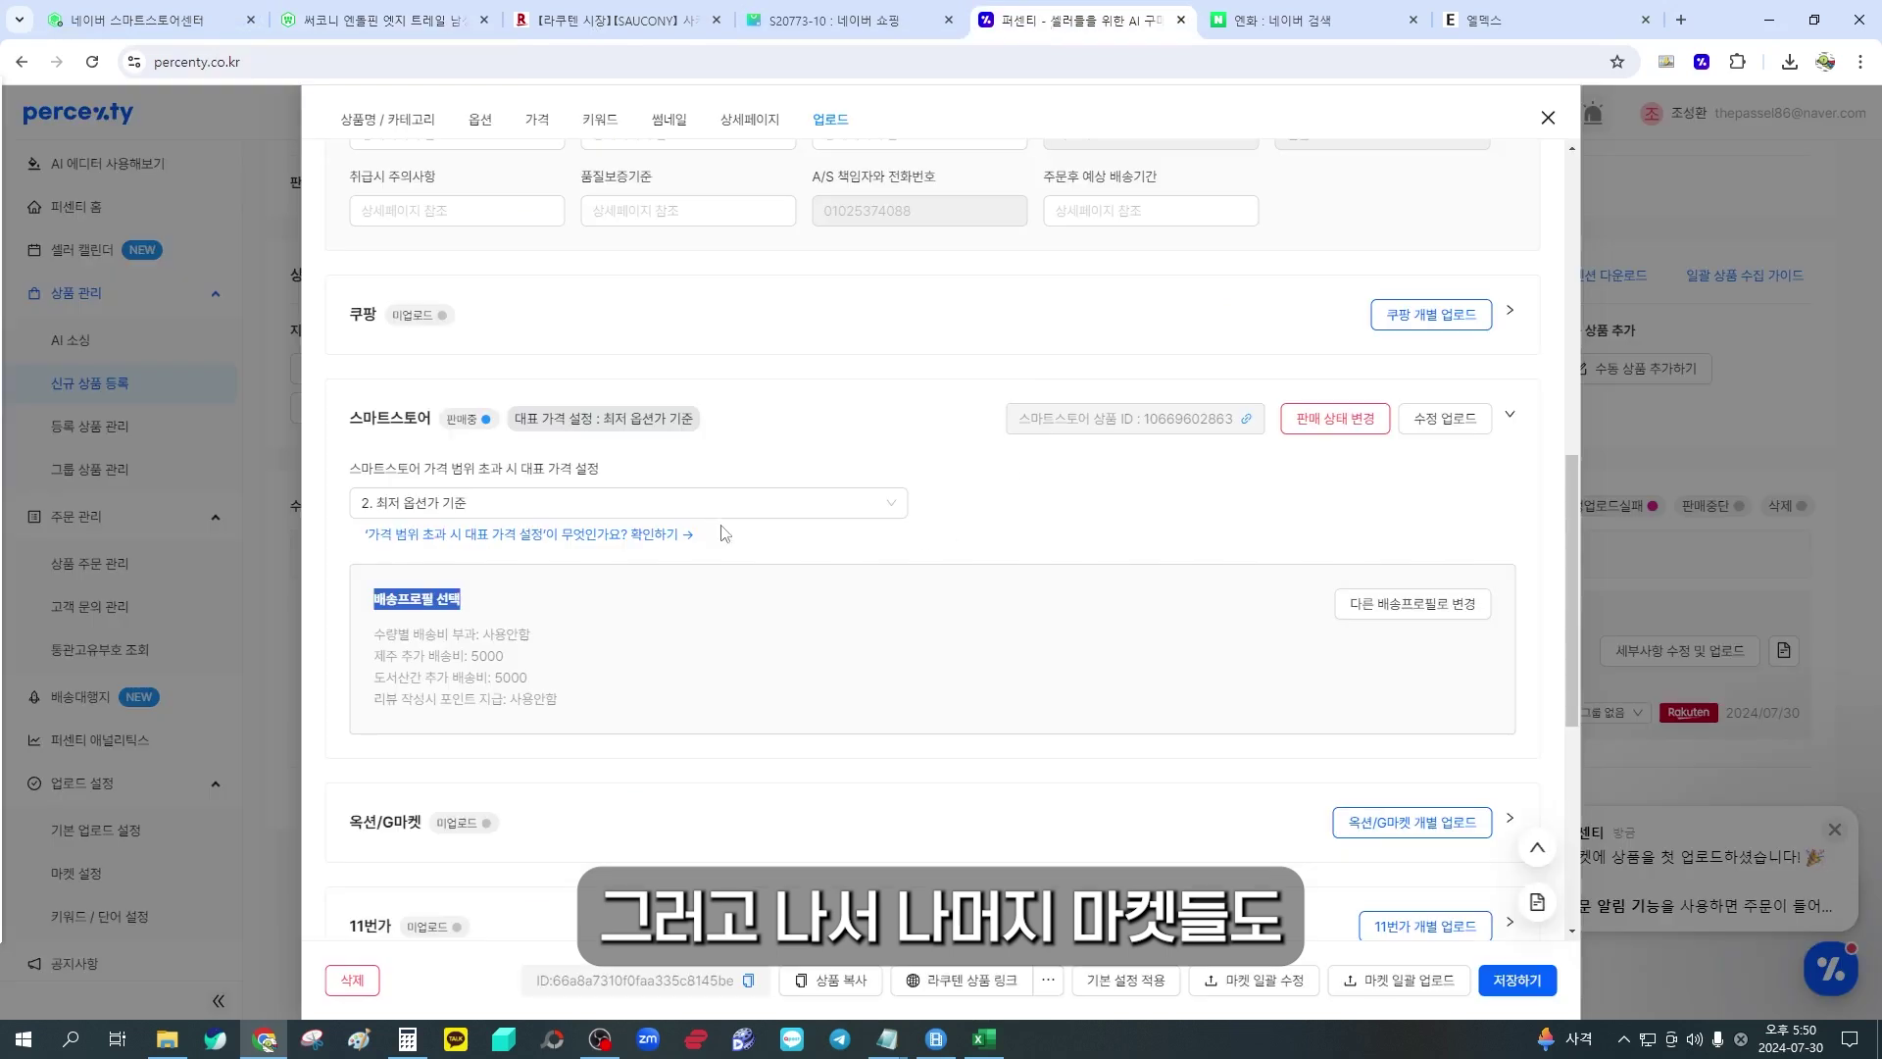
scroll(723, 534, up, 4)
scroll(789, 517, down, 10)
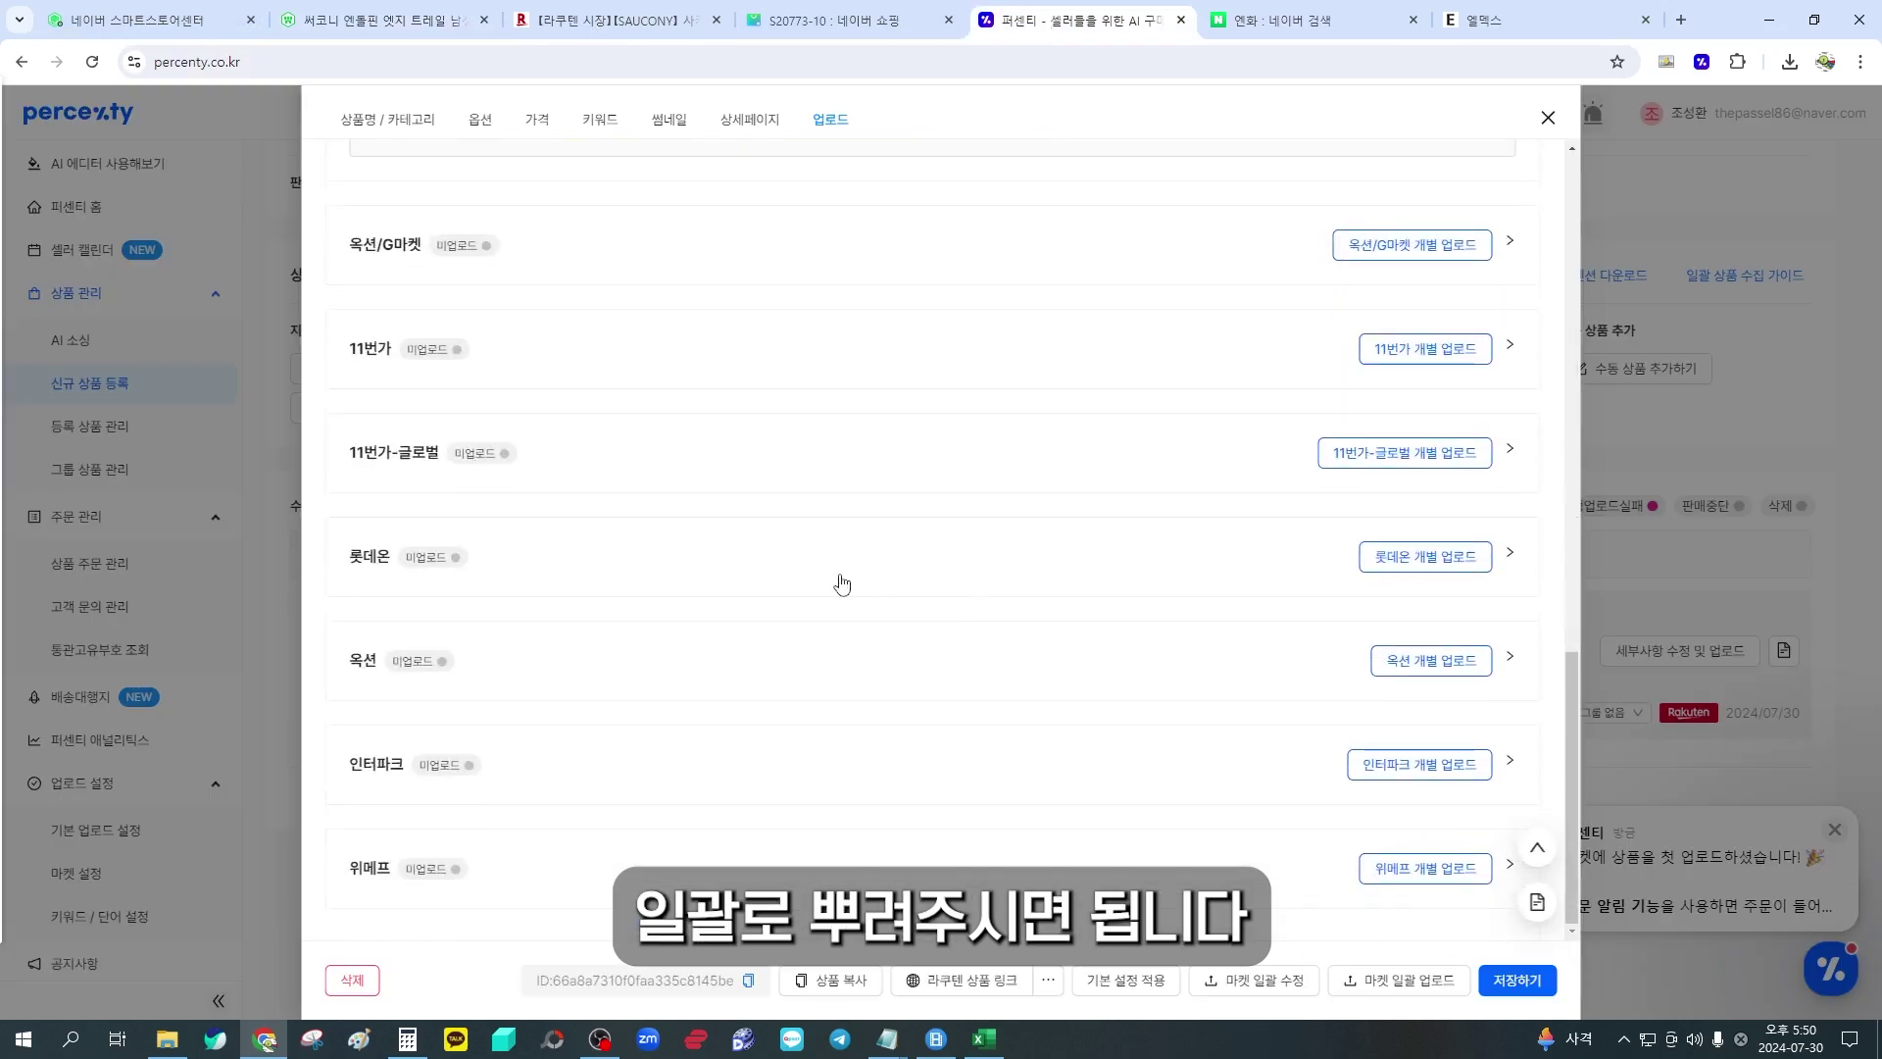
scroll(1092, 609, up, 10)
scroll(1095, 694, up, 3)
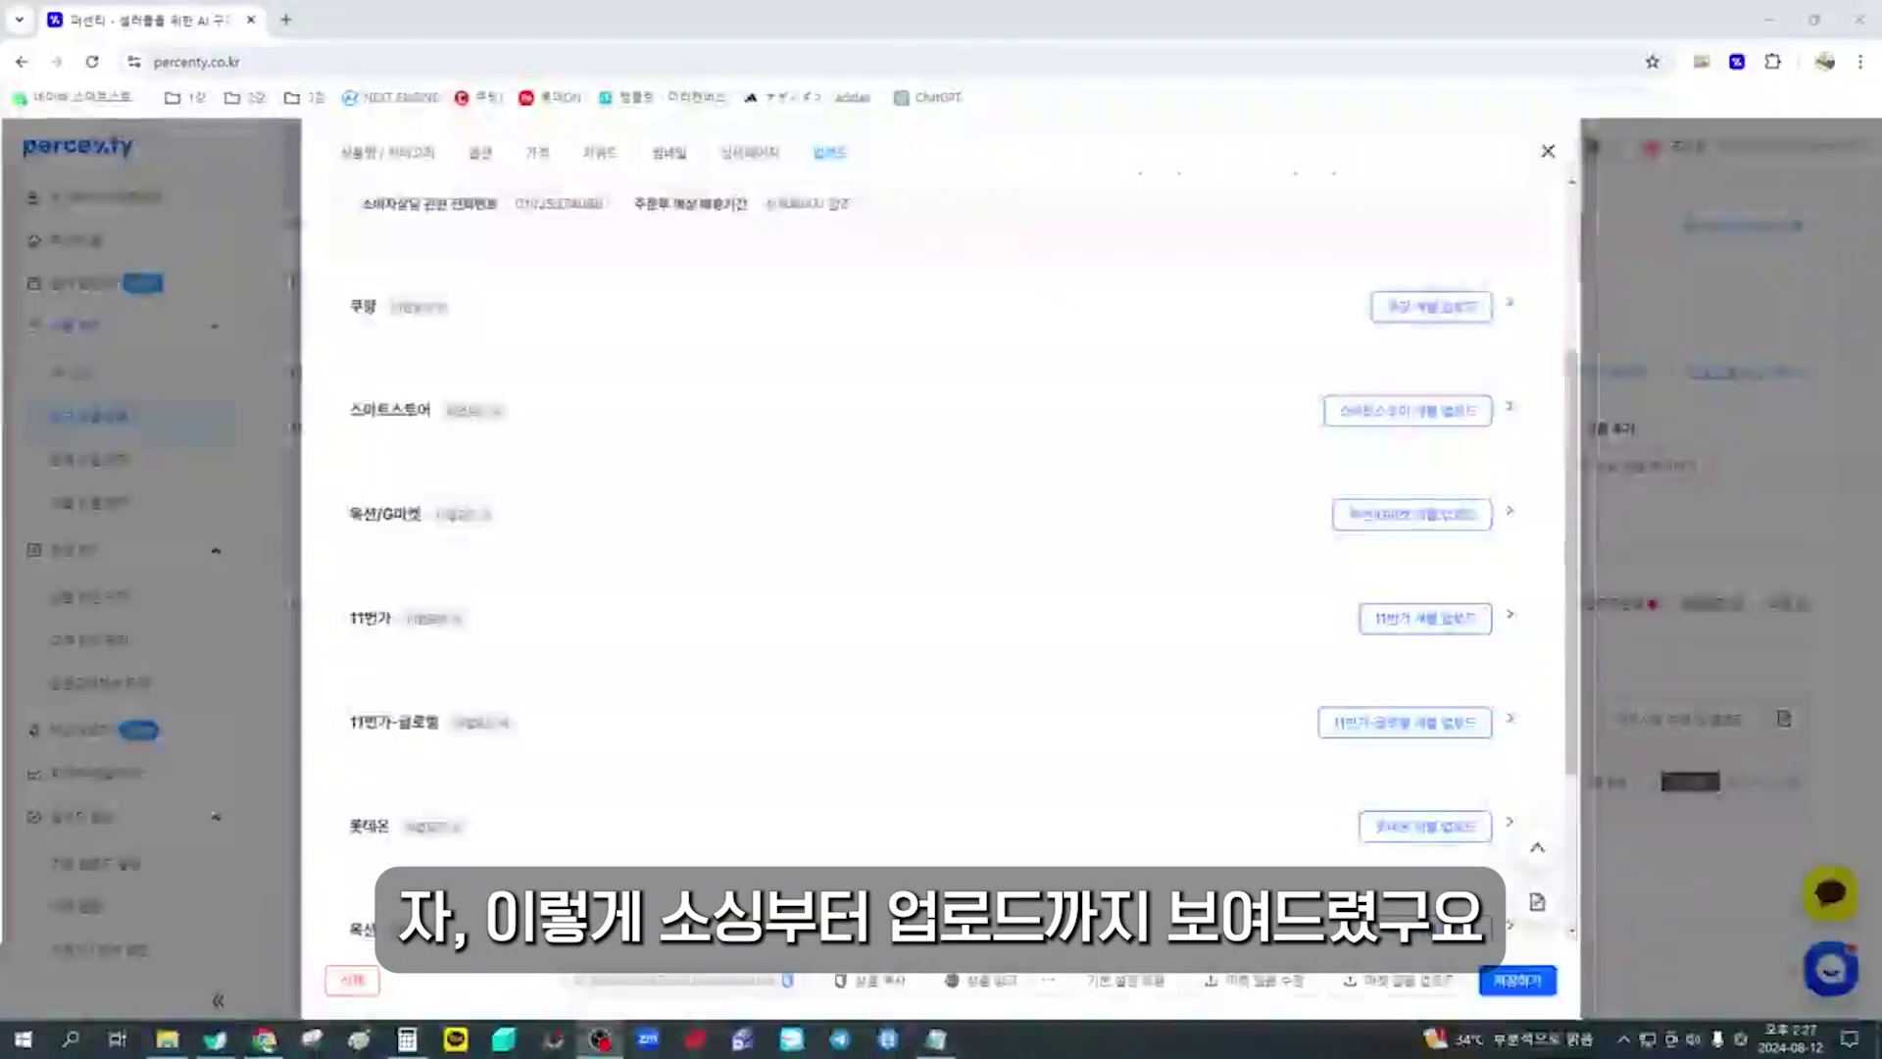